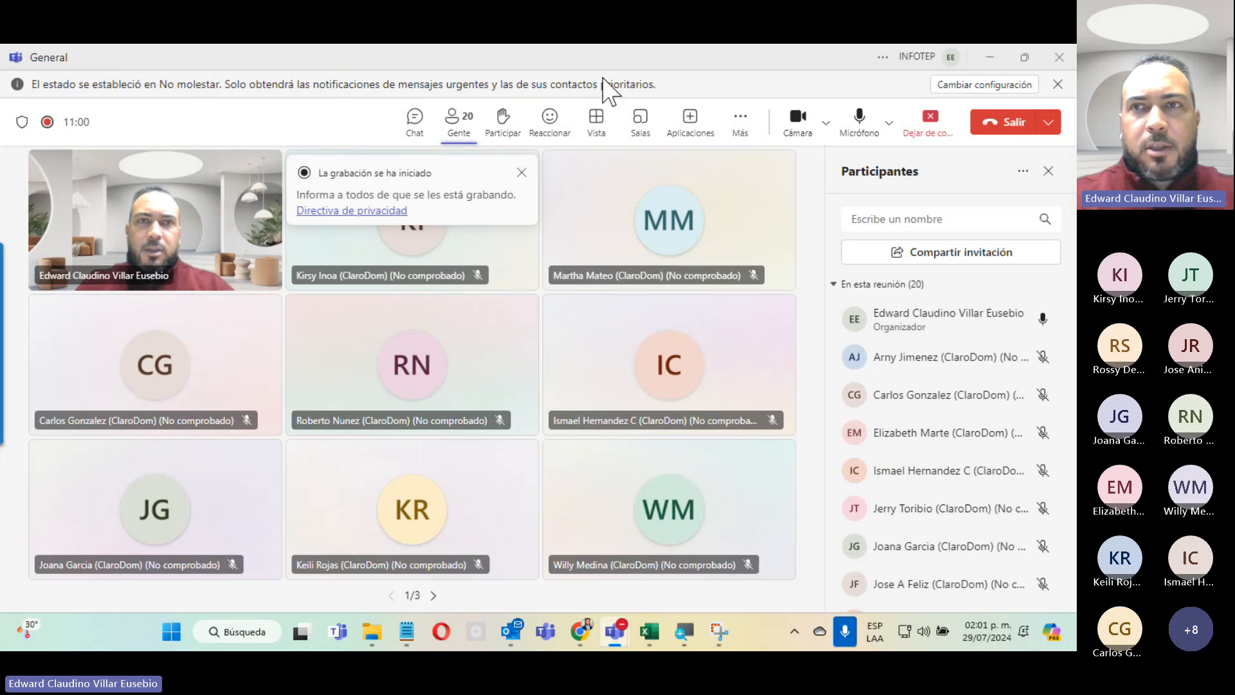
# Switch from the meeting to the Excel Avanzado course page and highlight its start date and welcome message.
pyautogui.click(988, 58)
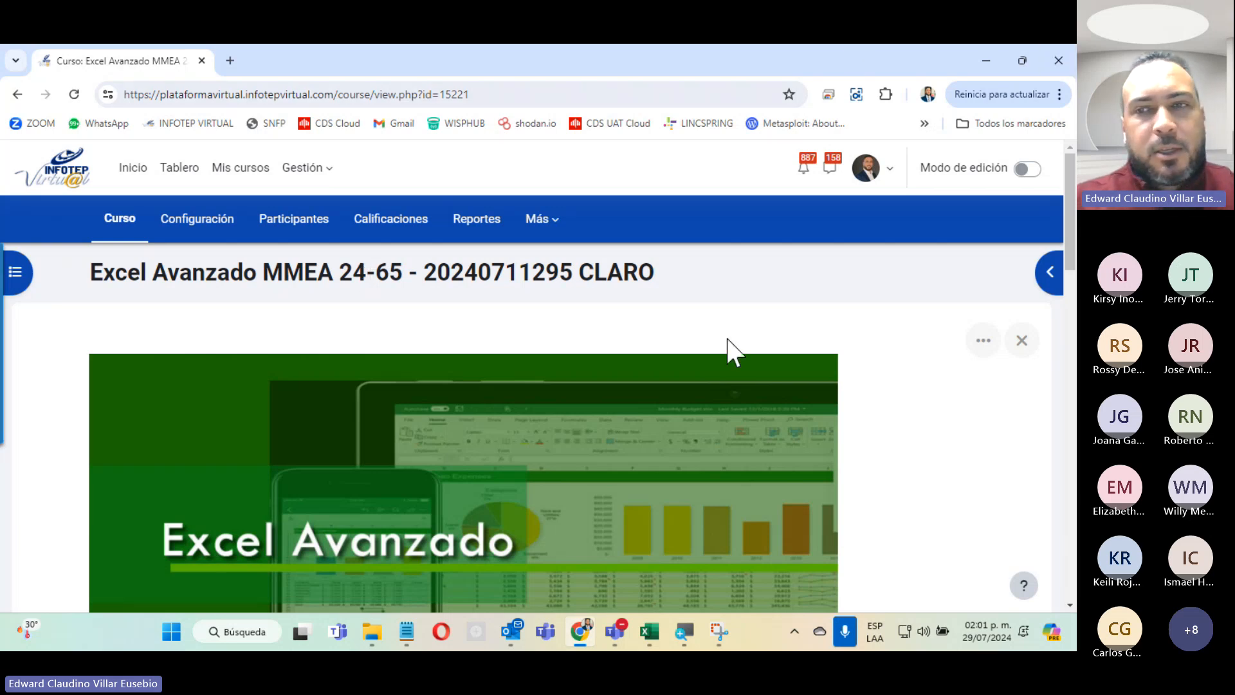
pyautogui.scroll(-4, 312, 322)
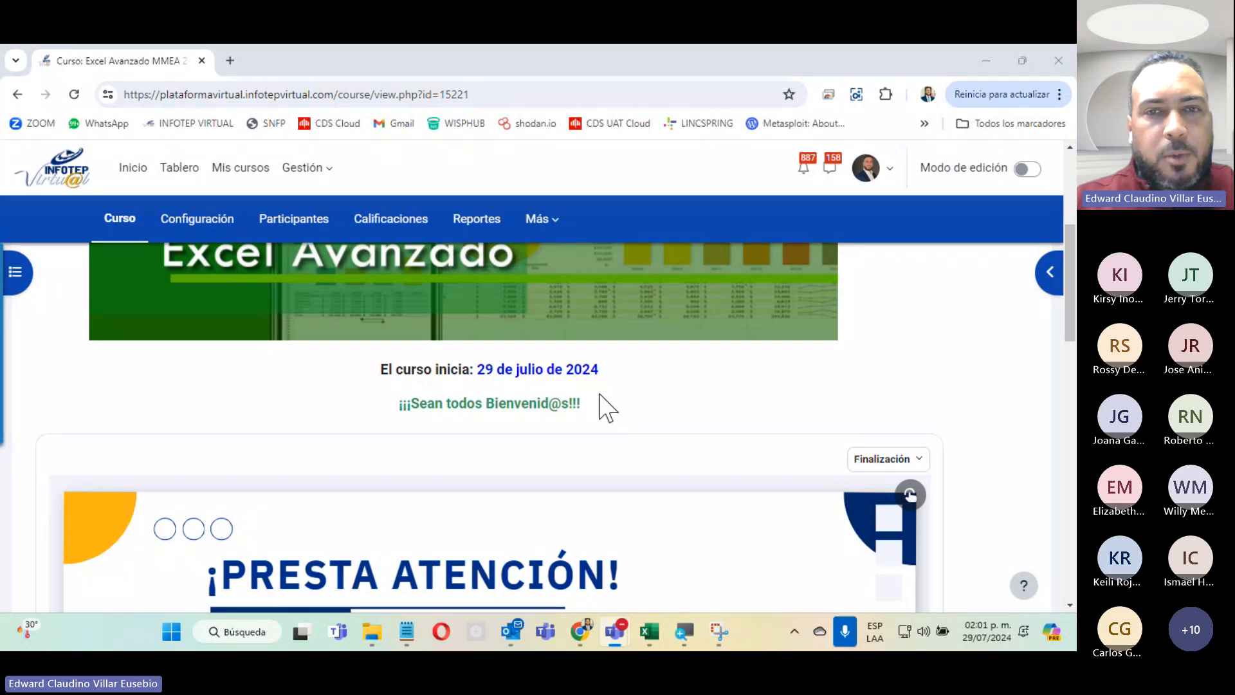
pyautogui.moveTo(600, 395); pyautogui.dragTo(349, 372)
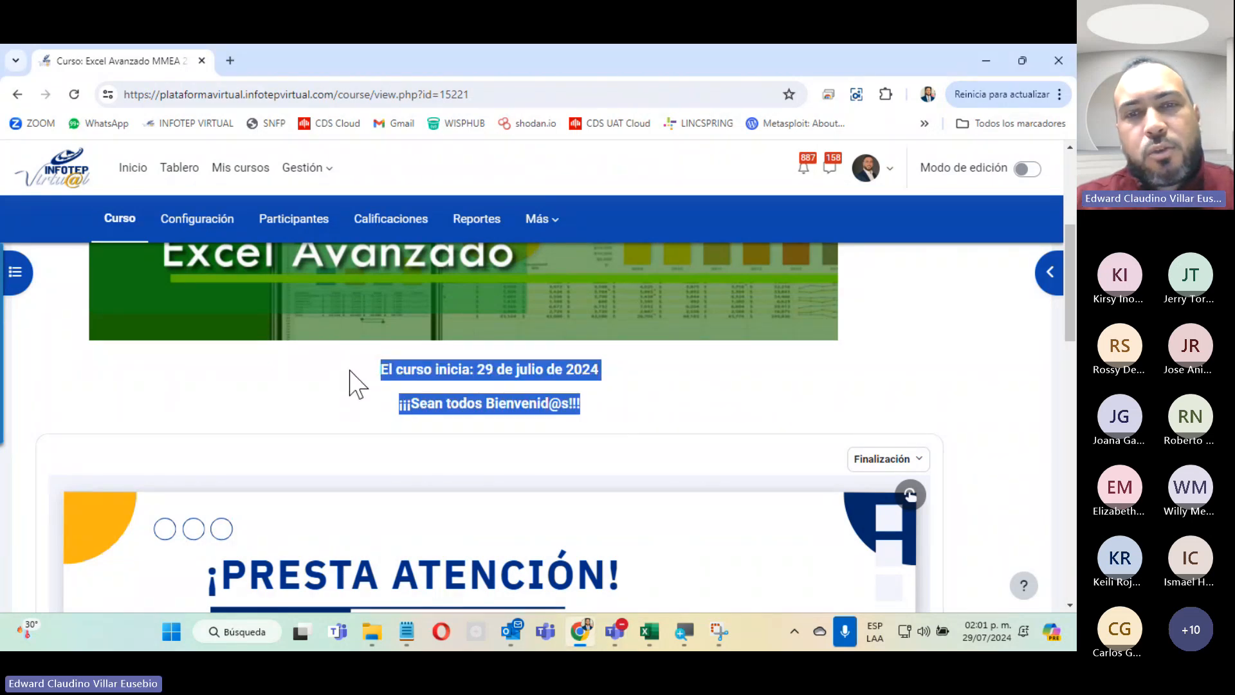
pyautogui.click(372, 387)
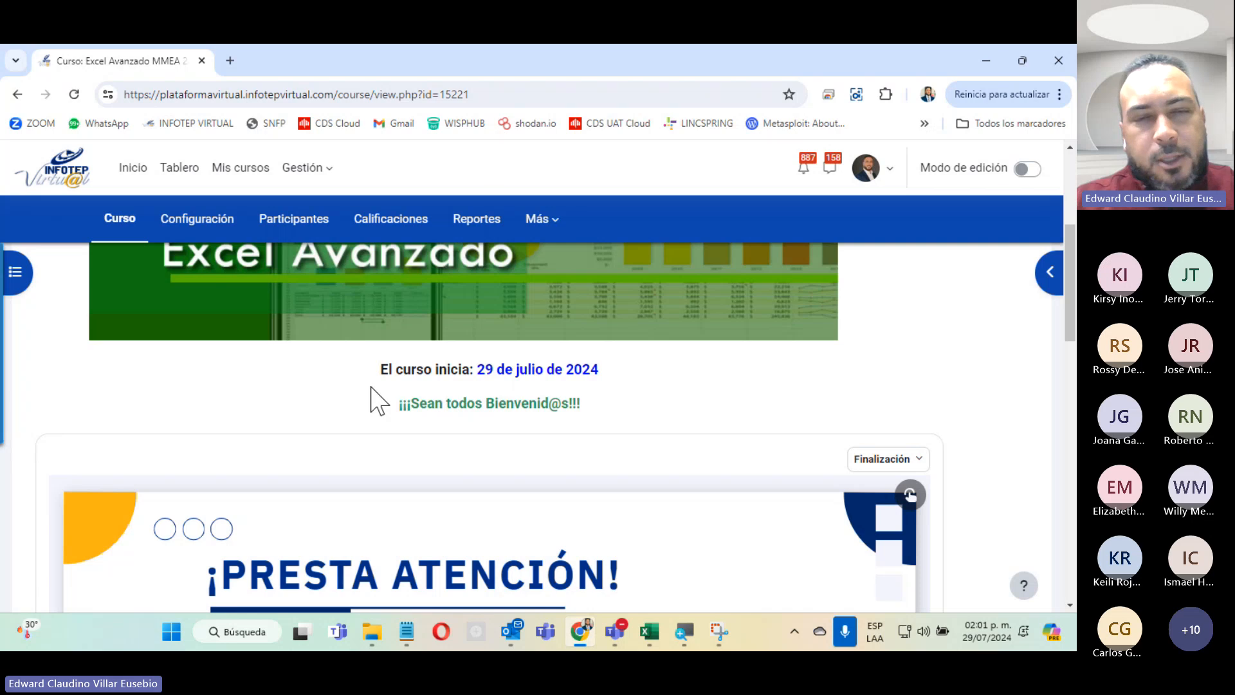
# Review the ¡Presta atención! notice on the course page and advance to the Orientaciones Generales slide.
pyautogui.scroll(-5, 391, 392)
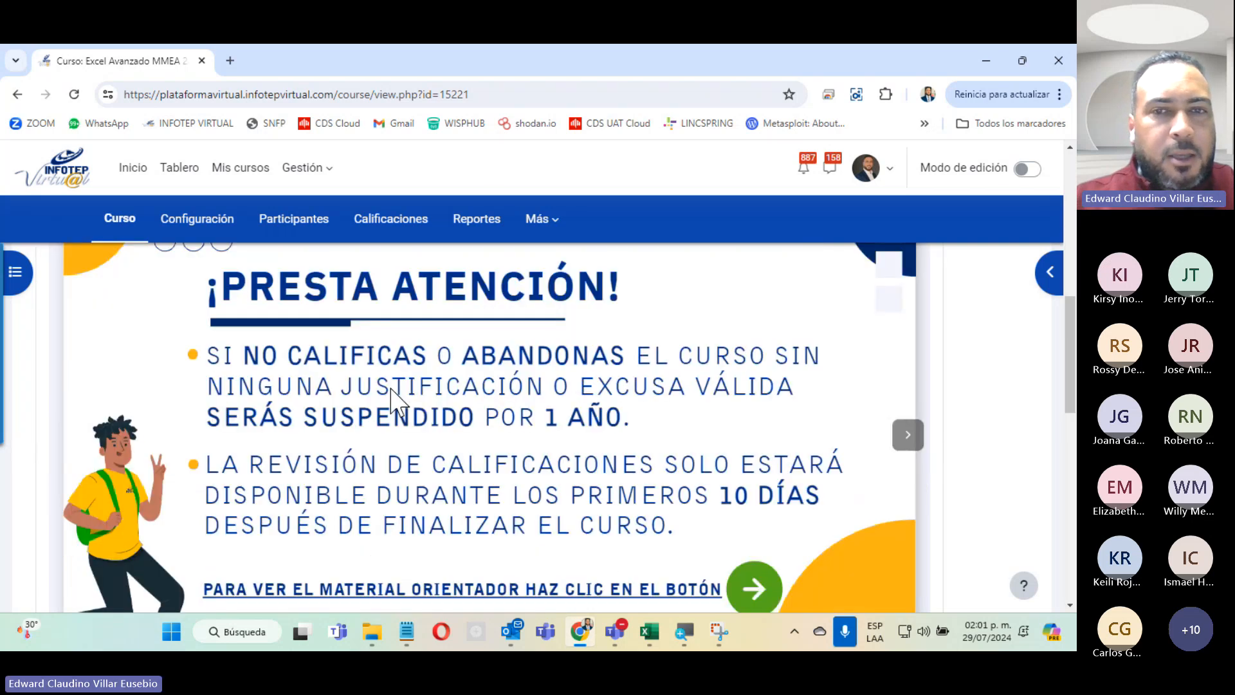
pyautogui.click(989, 516)
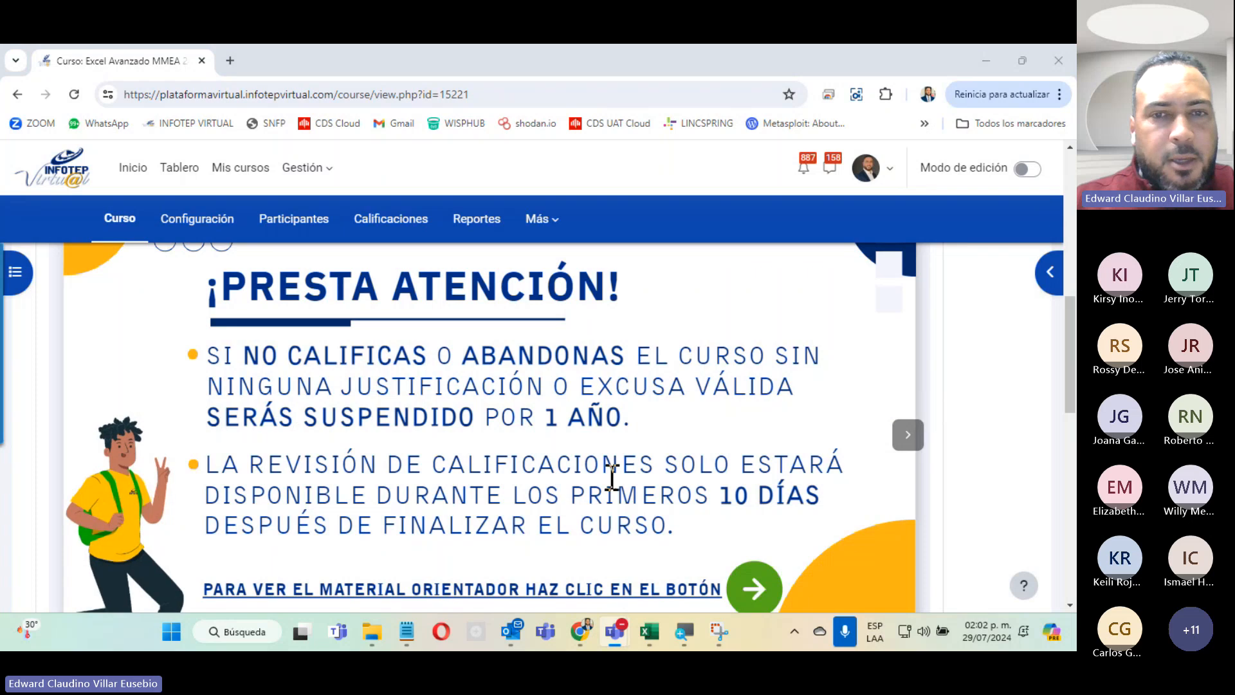
pyautogui.scroll(4, 611, 479)
pyautogui.scroll(-7, 611, 479)
pyautogui.scroll(3, 611, 479)
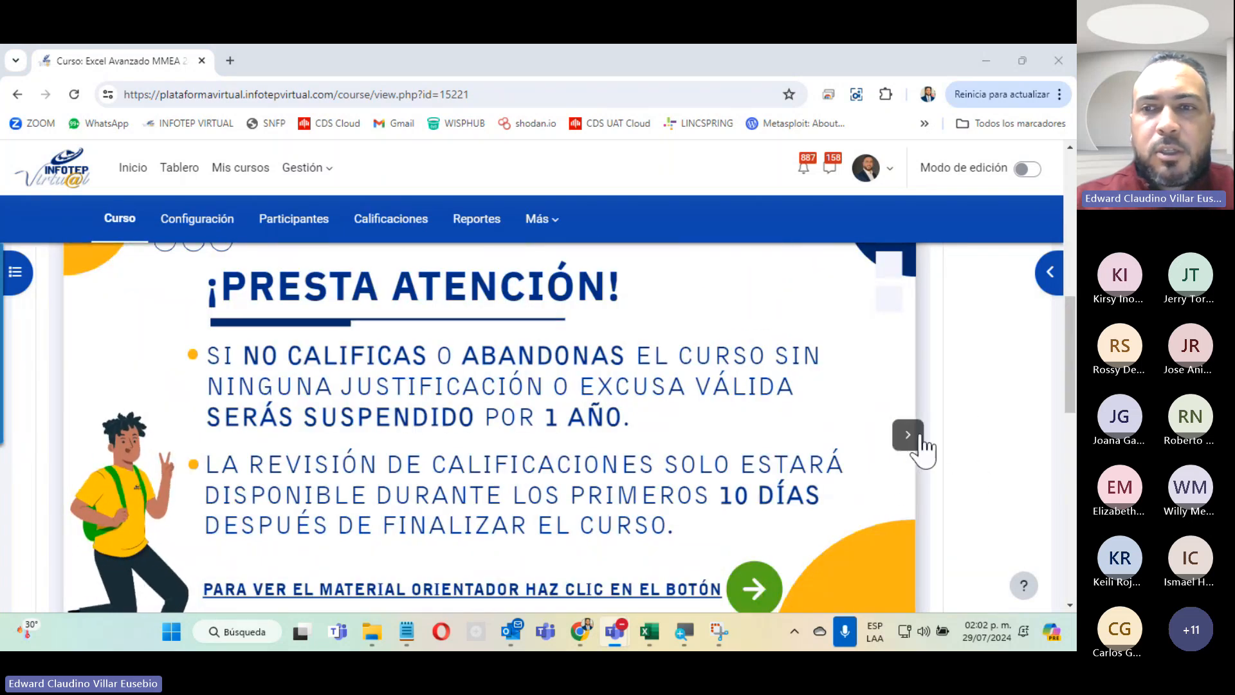
pyautogui.click(902, 440)
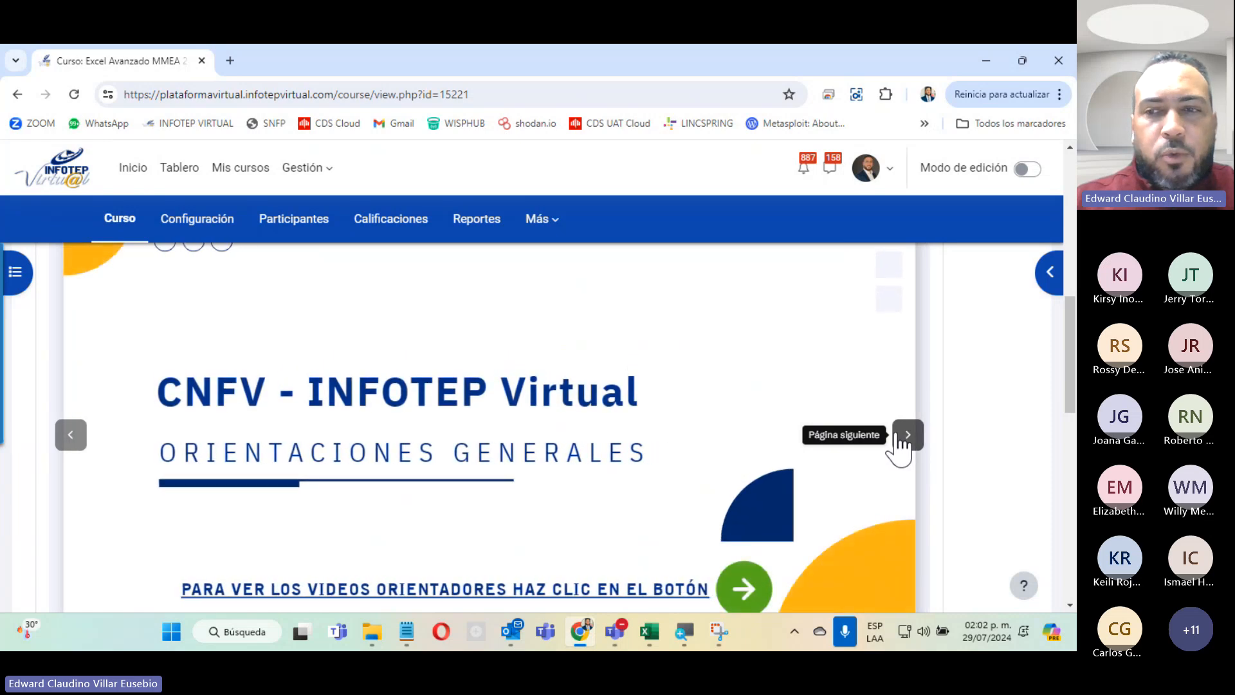
# Switch to the Teams meeting, admit the participant waiting in the lobby, and return to the course page.
pyautogui.hotkey('alt', 'Tab')
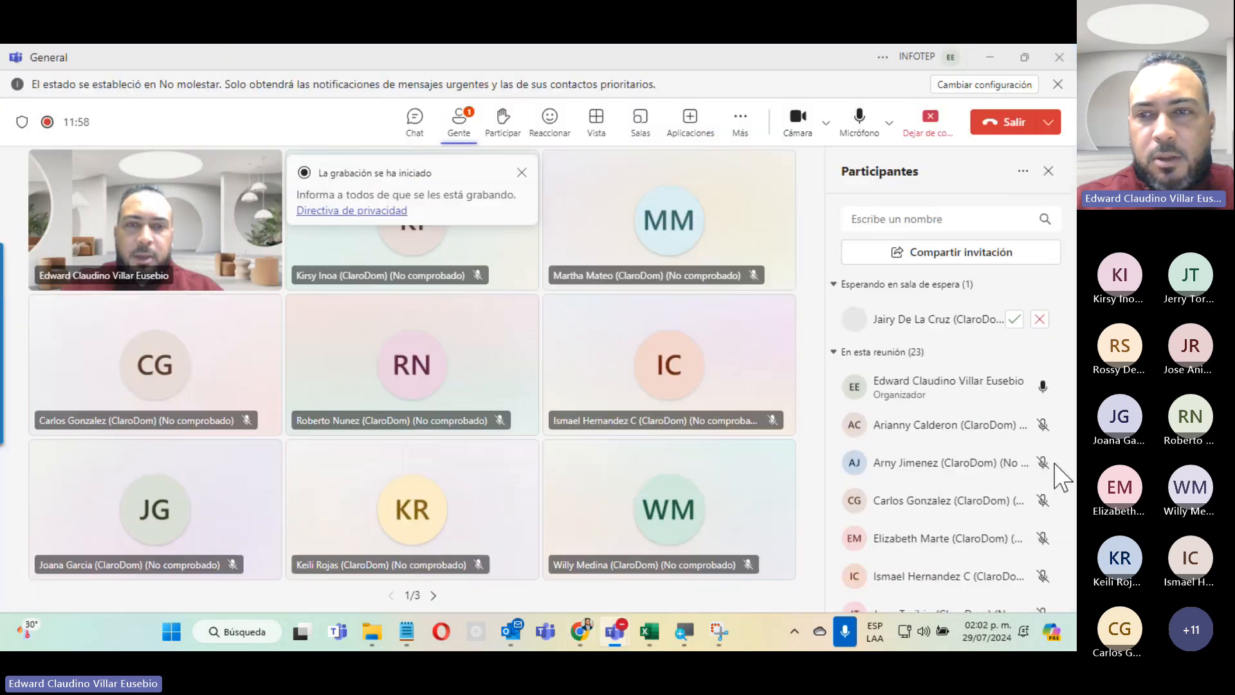
pyautogui.click(1016, 320)
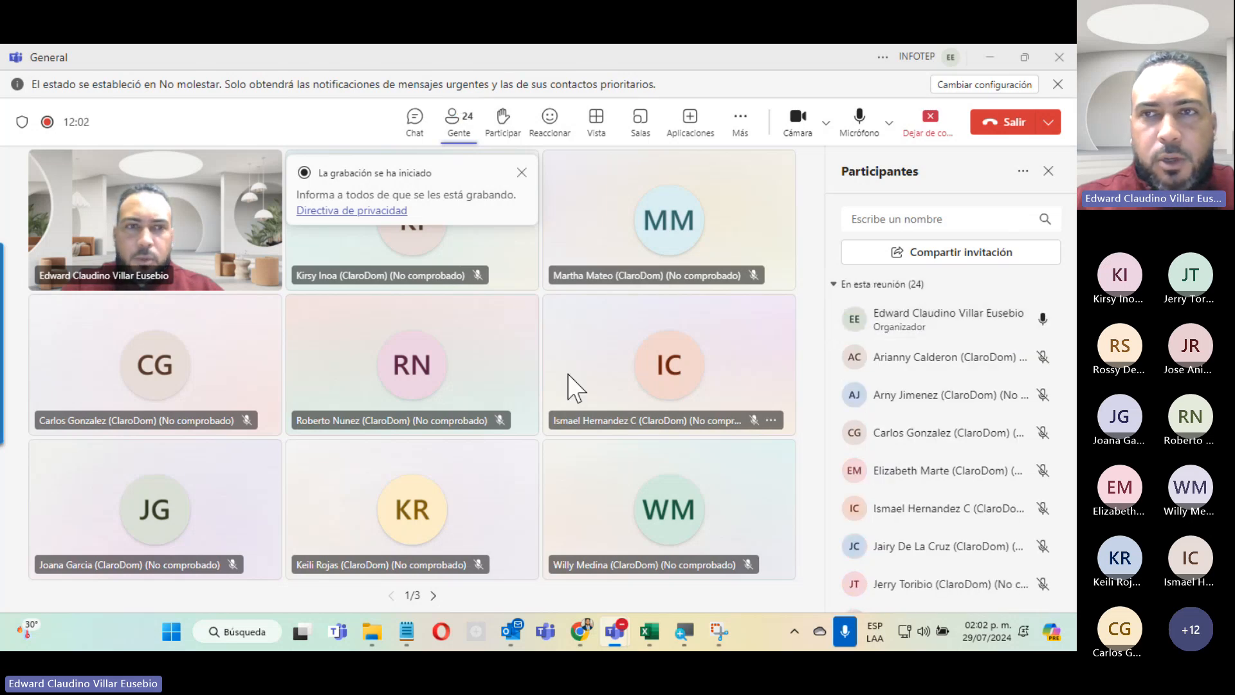
pyautogui.click(990, 59)
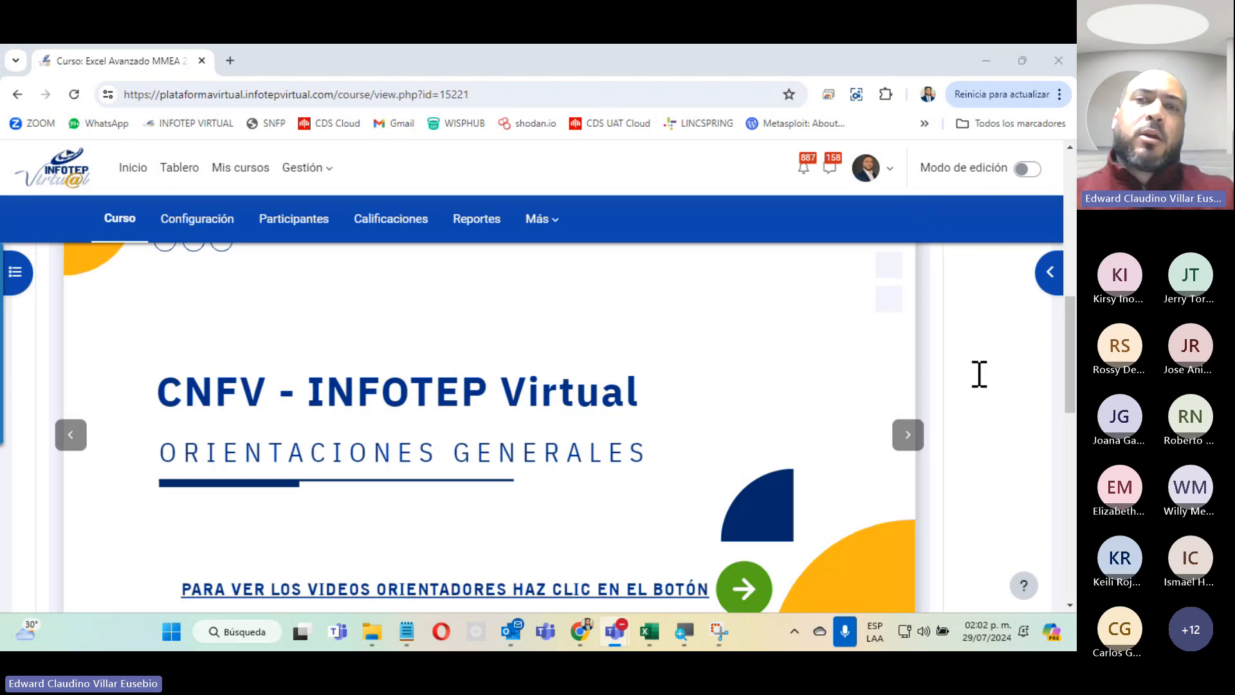
# Advance through the orientation slides on signing in to the Aula Virtual and uploading assignments to the following slide.
pyautogui.click(904, 444)
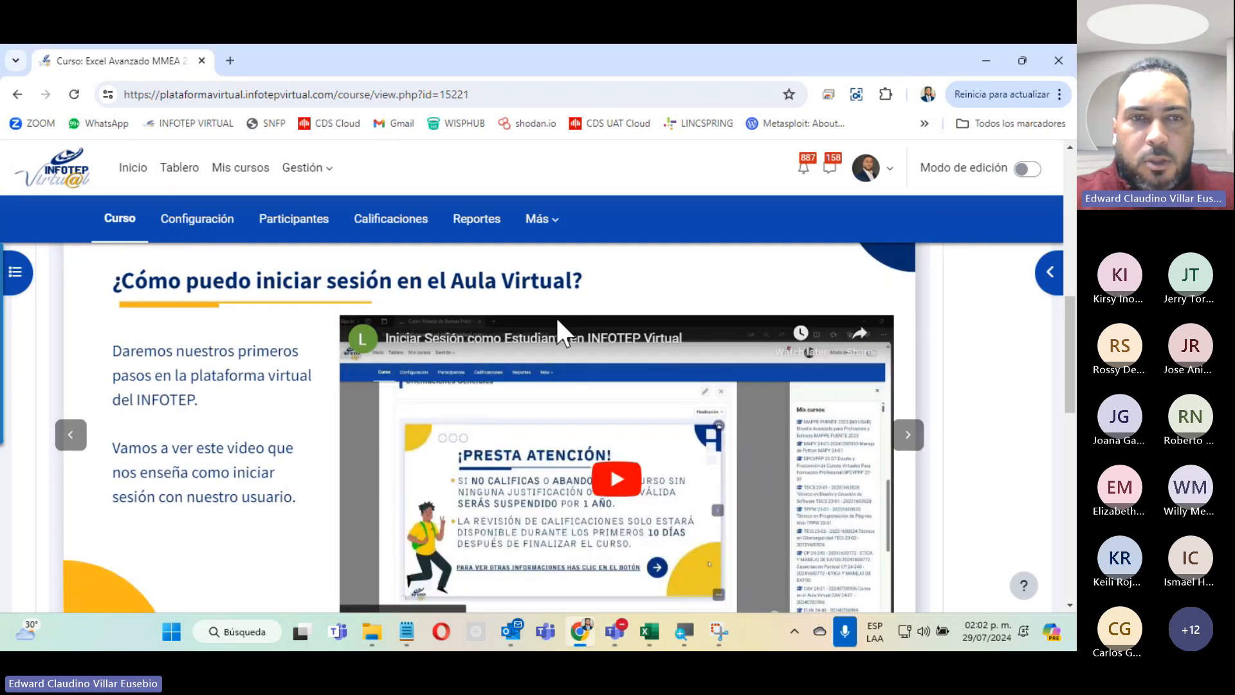
pyautogui.click(909, 439)
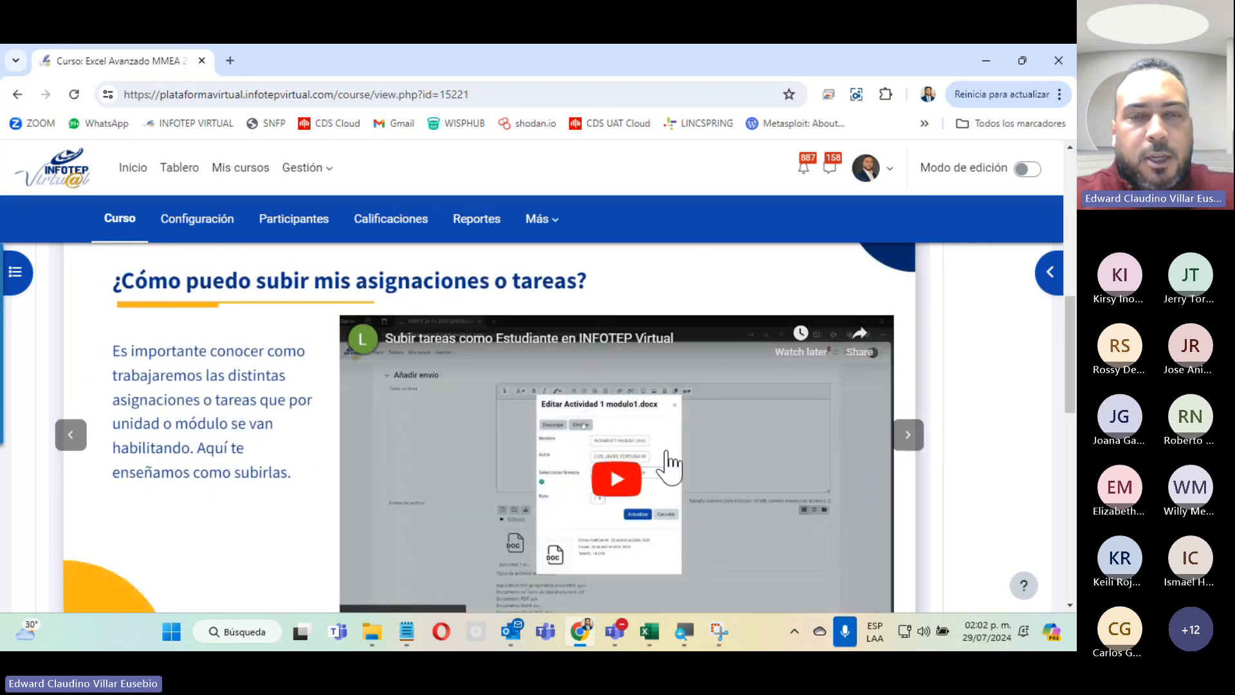
pyautogui.click(905, 206)
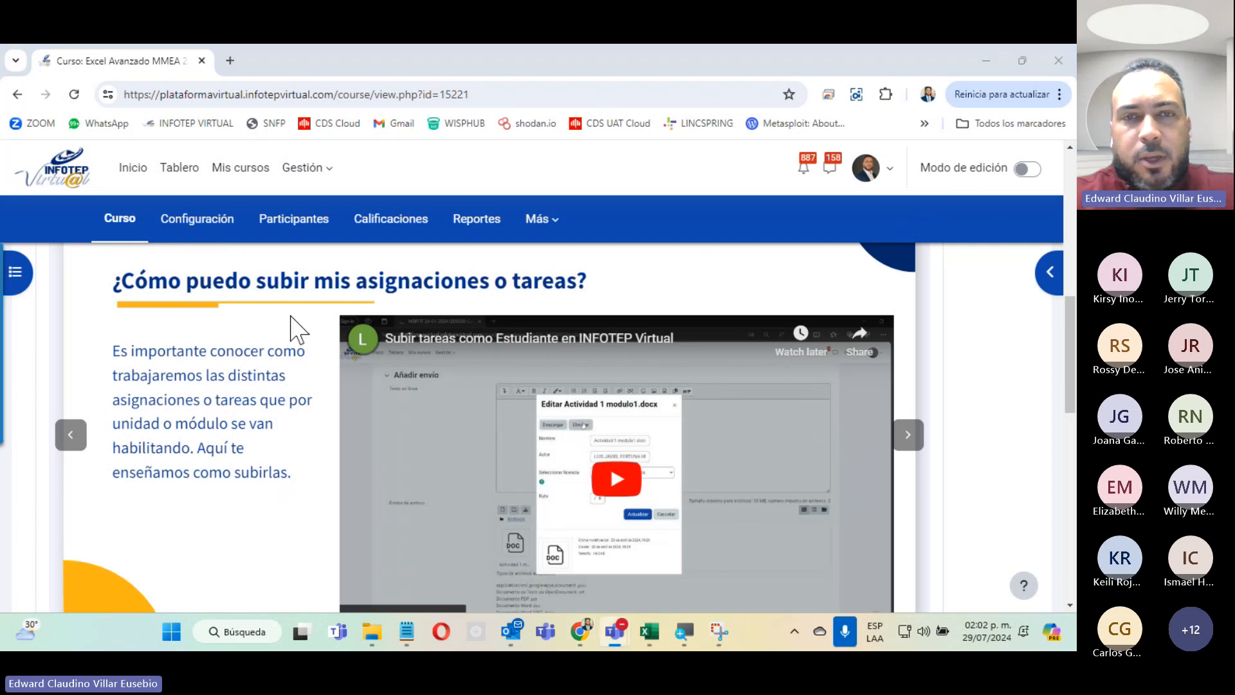
pyautogui.click(908, 435)
# Open the Área de ambientación section below the orientation slides.
pyautogui.scroll(-4, 267, 331)
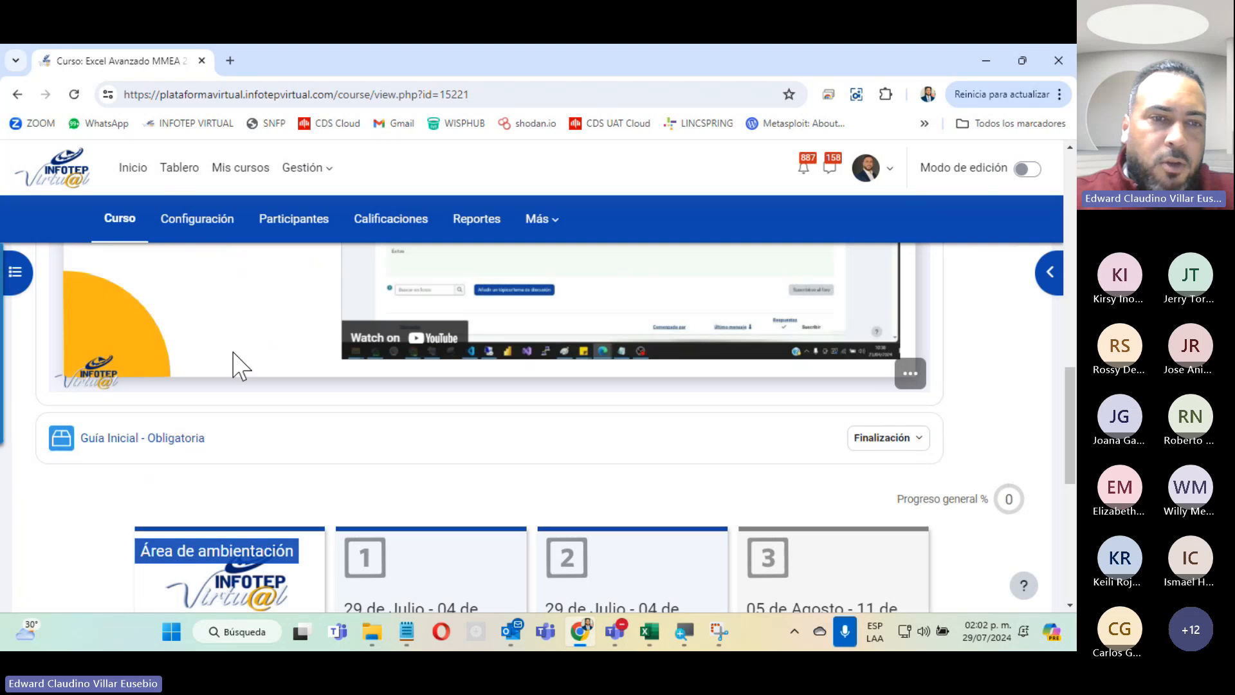
pyautogui.scroll(-4, 232, 366)
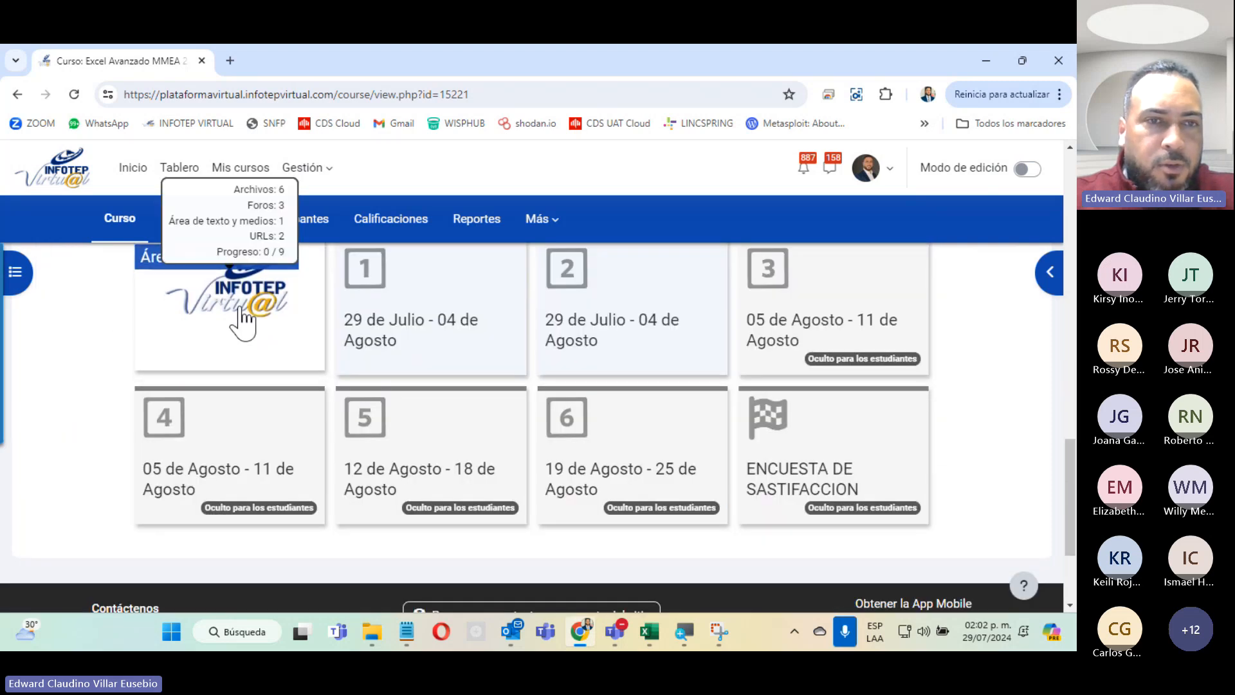
pyautogui.click(260, 315)
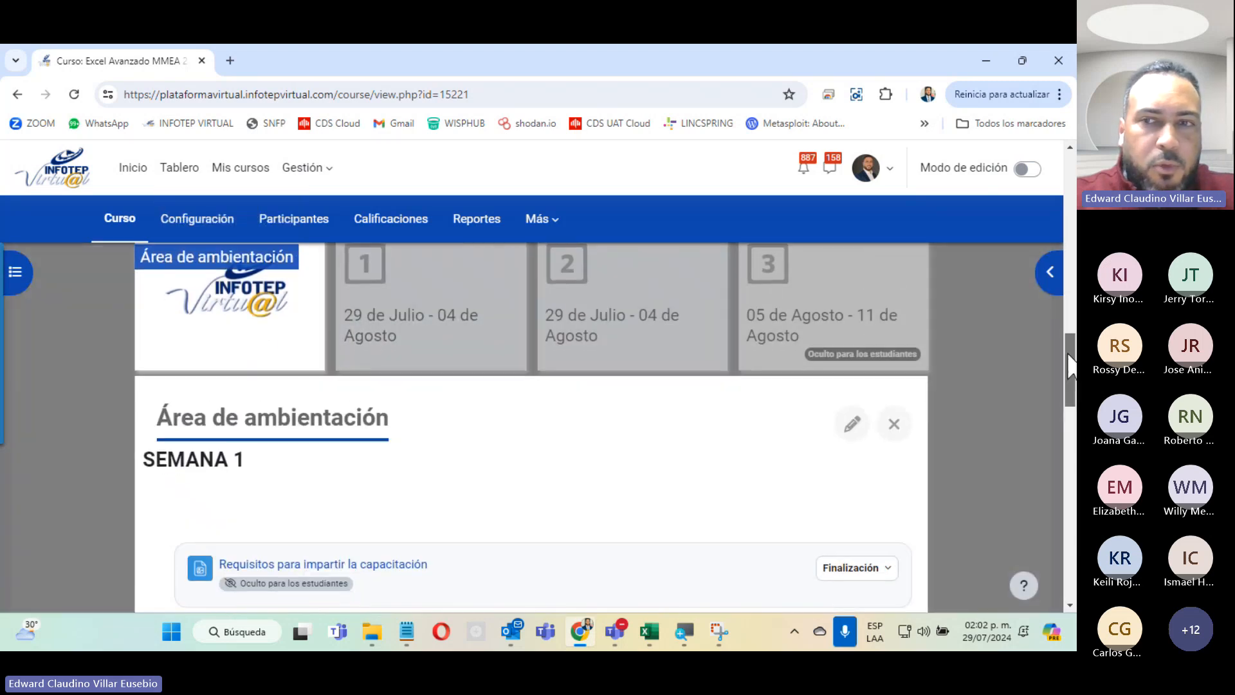
# Review the forums, general orientation documents and meeting links listed in the Área de ambientación section.
pyautogui.scroll(-1, 1068, 376)
pyautogui.moveTo(1068, 376); pyautogui.dragTo(1072, 405)
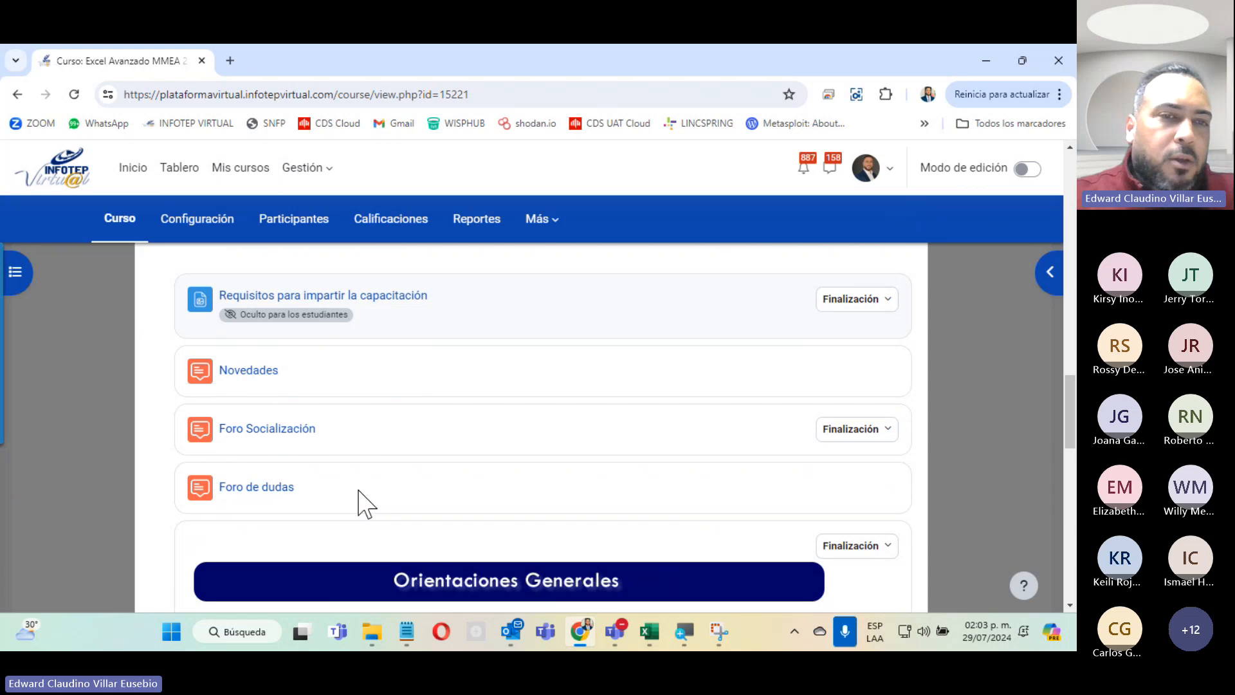
pyautogui.moveTo(368, 648)
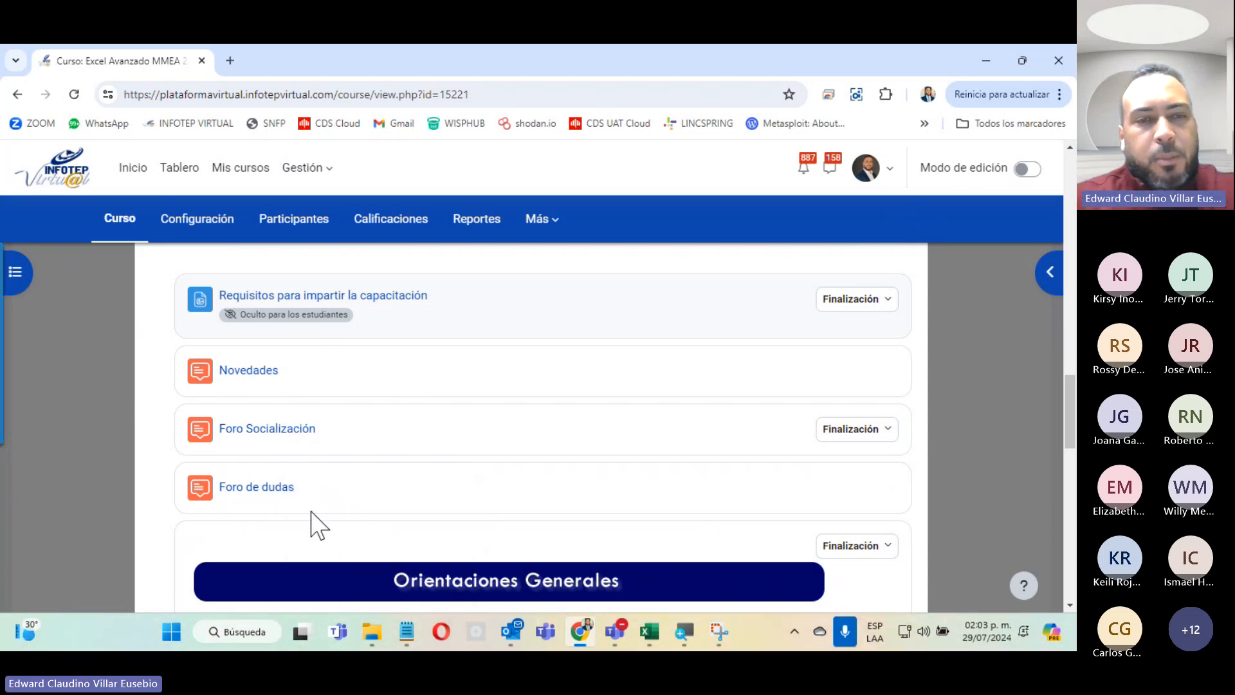
pyautogui.scroll(-4, 322, 521)
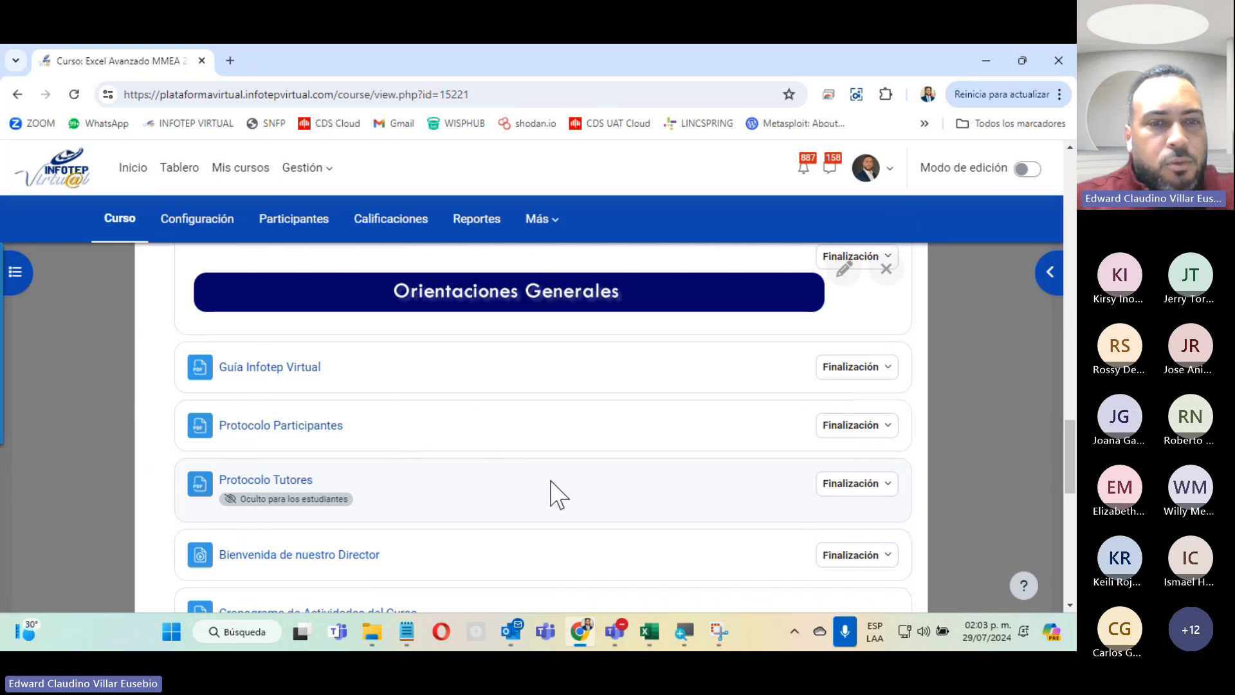
pyautogui.scroll(-4, 552, 491)
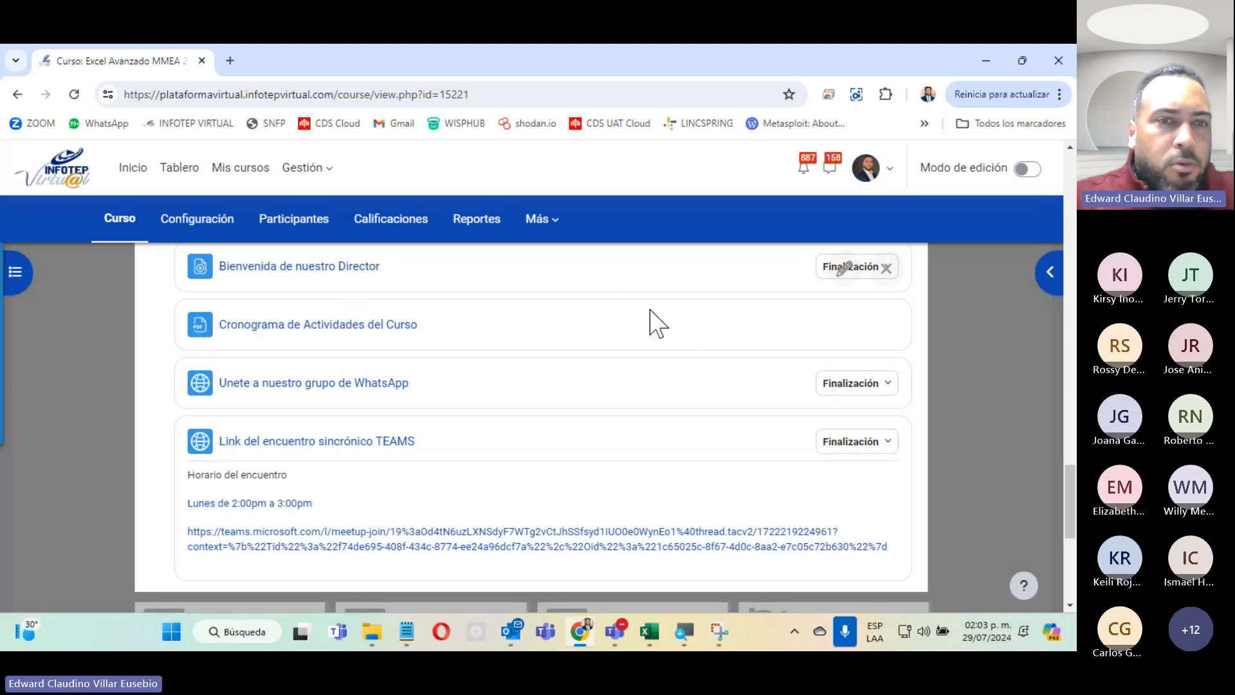
# Open the Cronograma de Actividades del Curso PDF in its own browser tab and show the Semana 1 activities.
pyautogui.click(274, 326)
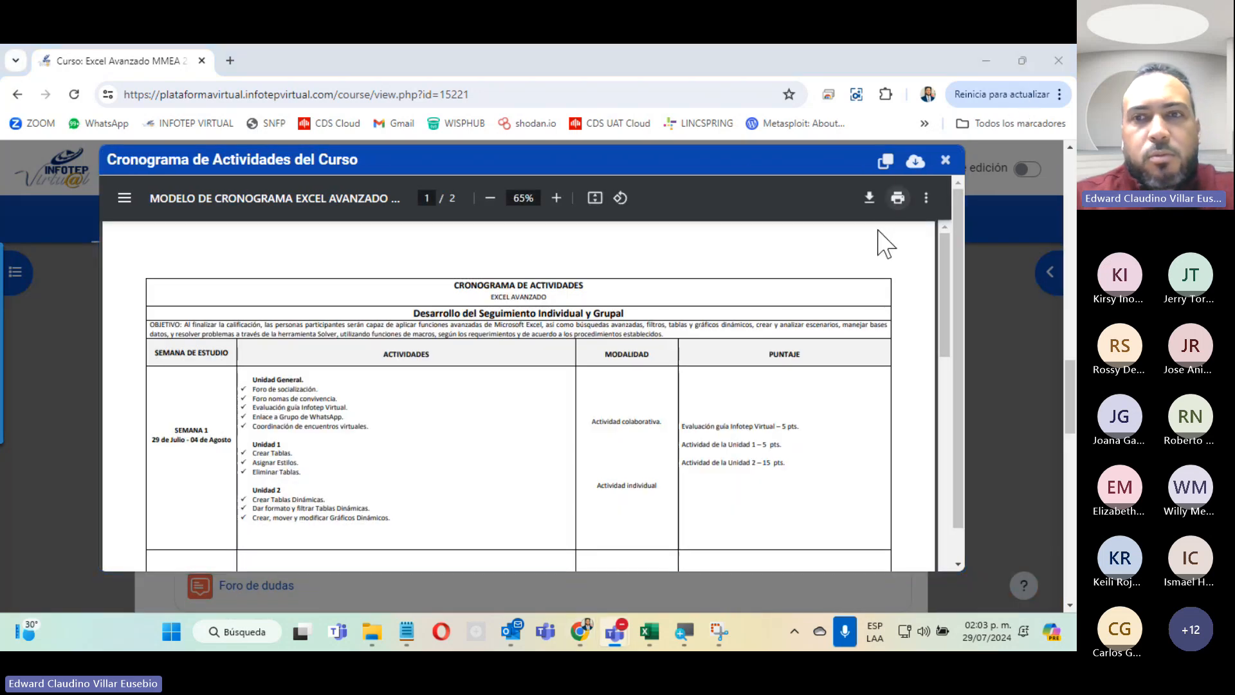
pyautogui.click(892, 166)
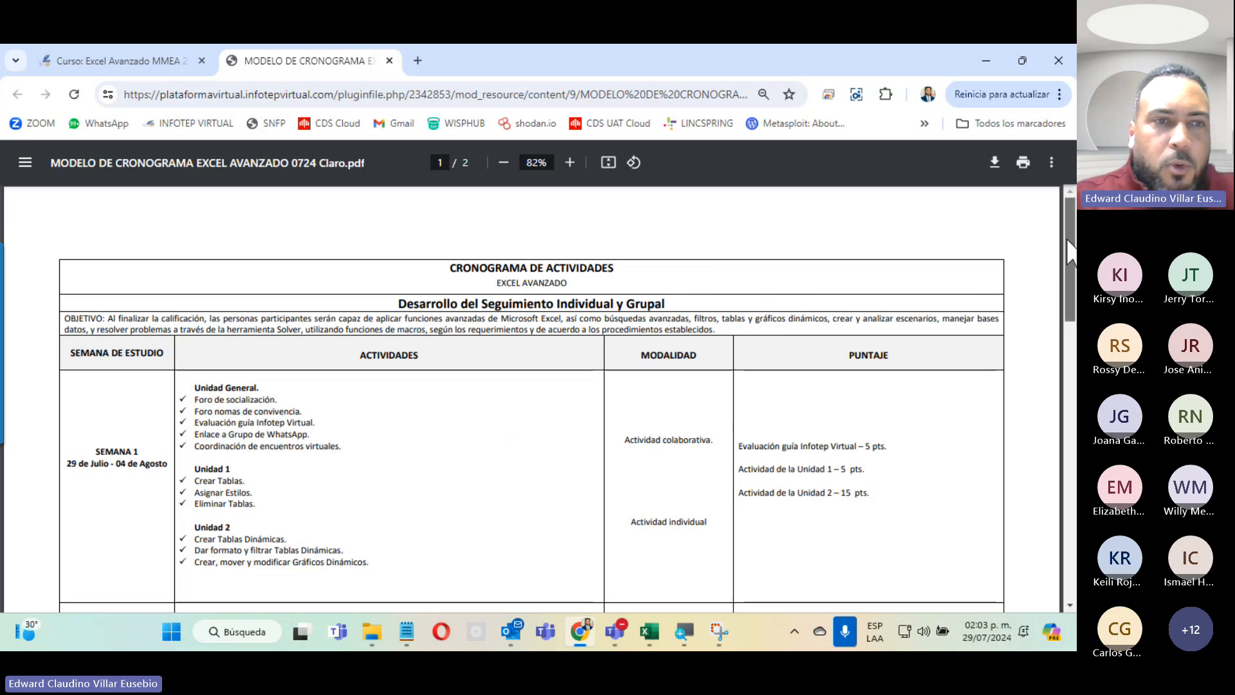
pyautogui.moveTo(1060, 239); pyautogui.dragTo(1032, 283)
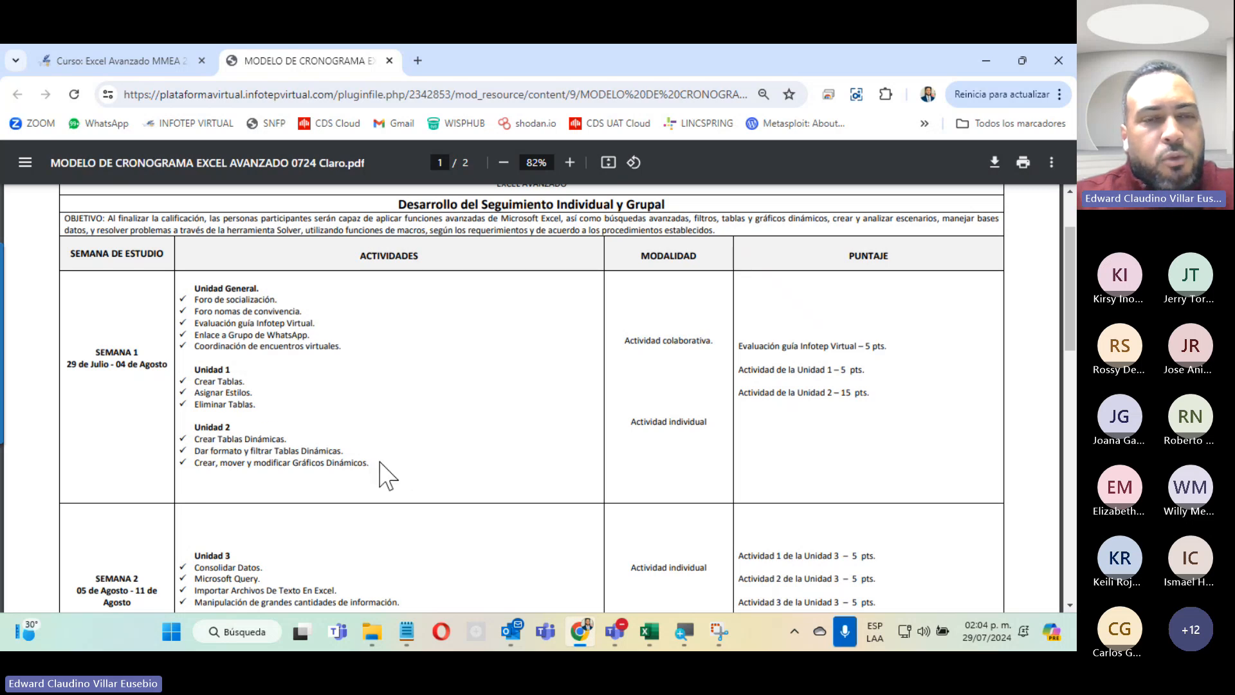
# Highlight the Unidad 1 and Unidad 2 topics, followed by the Unidad General ones in Semana 1, and clear the highlight.
pyautogui.moveTo(377, 465); pyautogui.dragTo(325, 350)
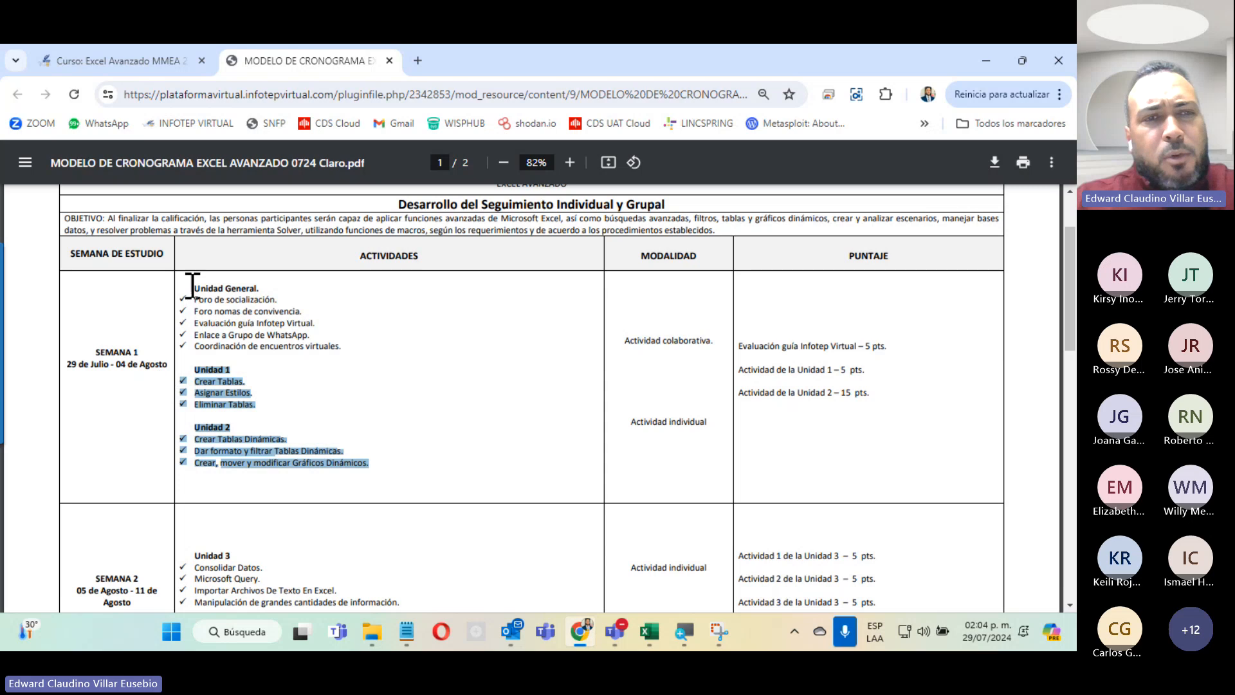
pyautogui.moveTo(192, 283); pyautogui.dragTo(364, 349)
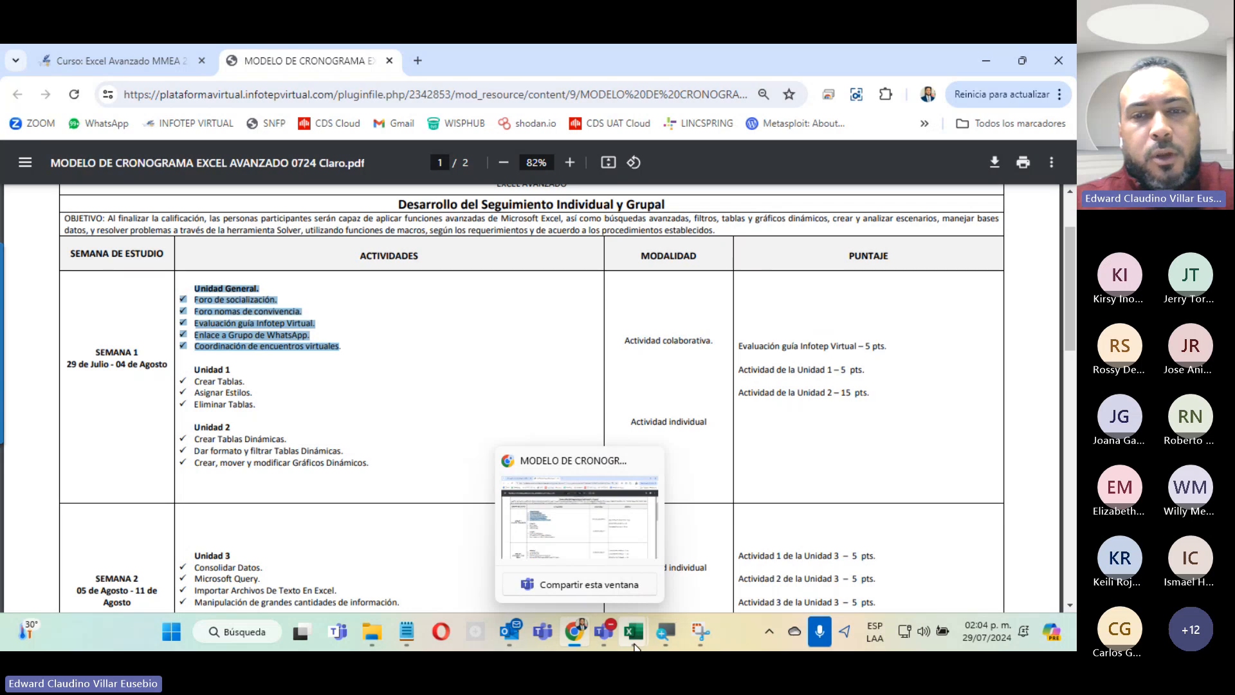
pyautogui.moveTo(596, 643)
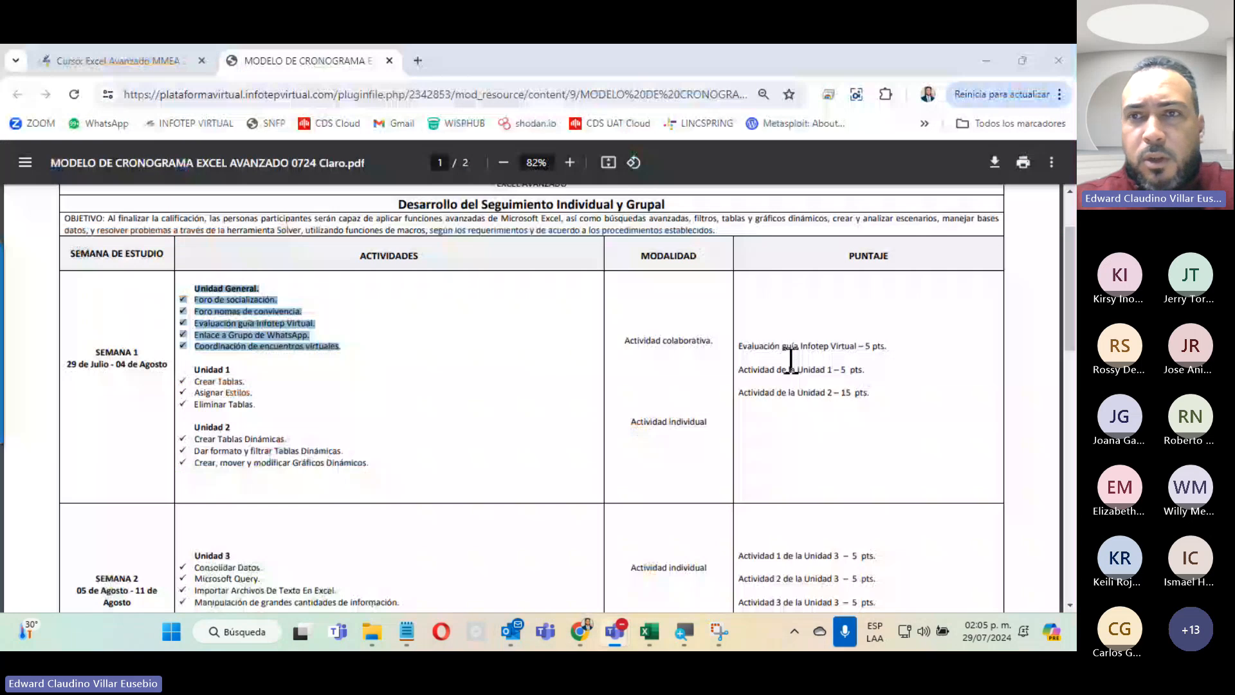
pyautogui.click(504, 450)
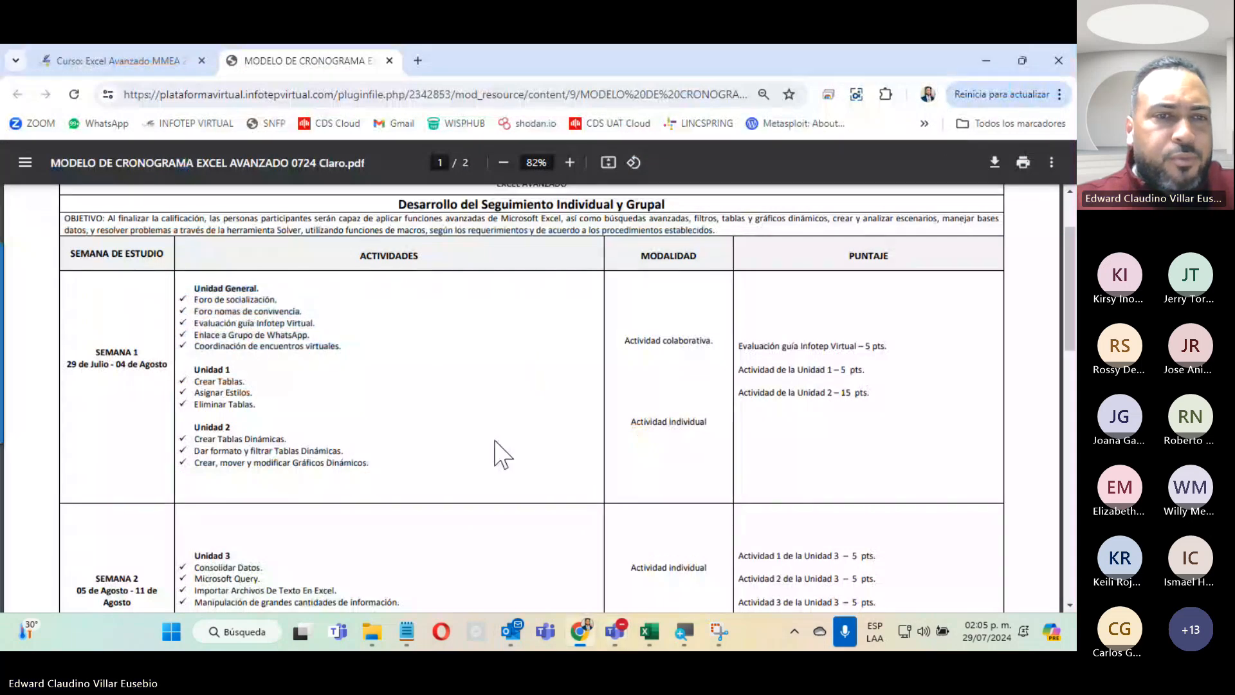
# Highlight the Unidad 3 topics and the Unidad 4 topics in the Semana 2 row of the schedule.
pyautogui.scroll(-4, 342, 404)
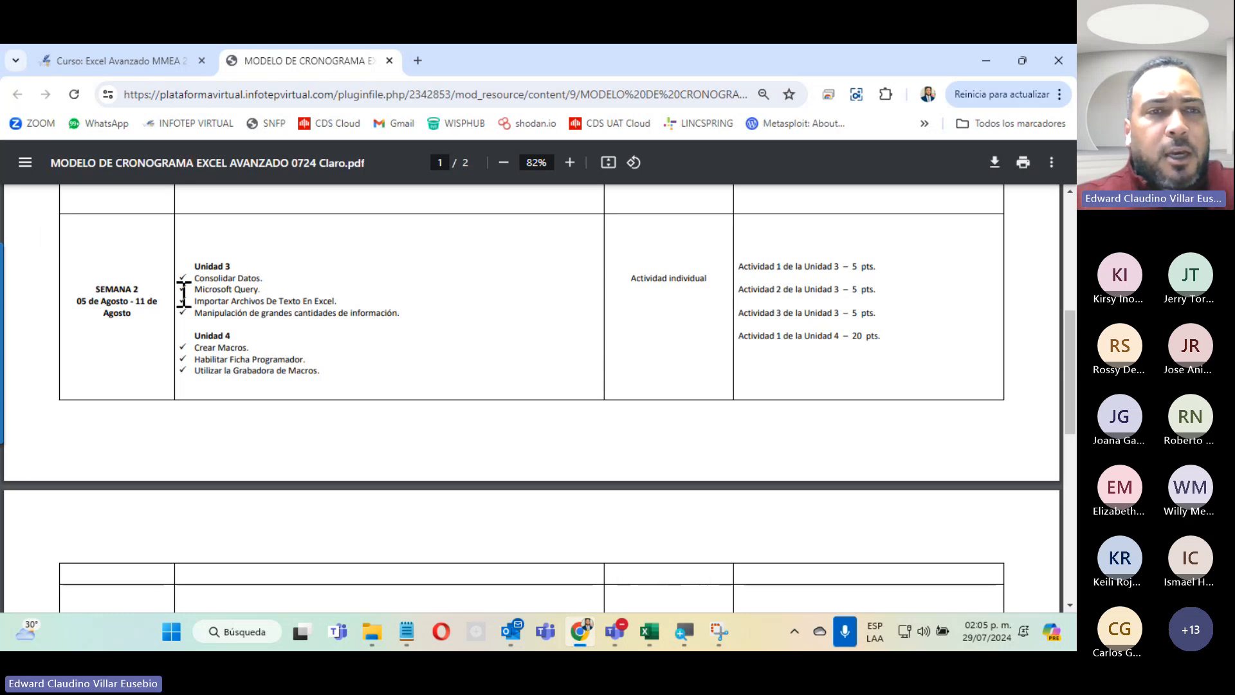
pyautogui.moveTo(193, 261); pyautogui.dragTo(409, 301)
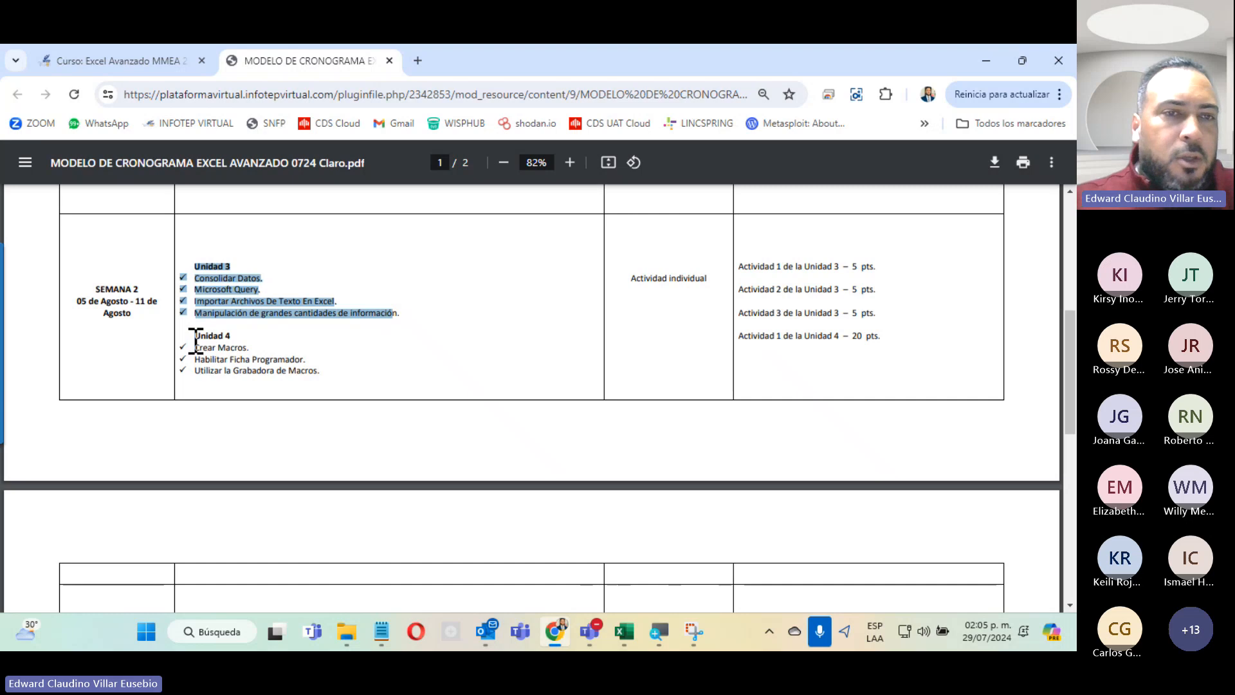
pyautogui.moveTo(963, 223); pyautogui.dragTo(940, 213)
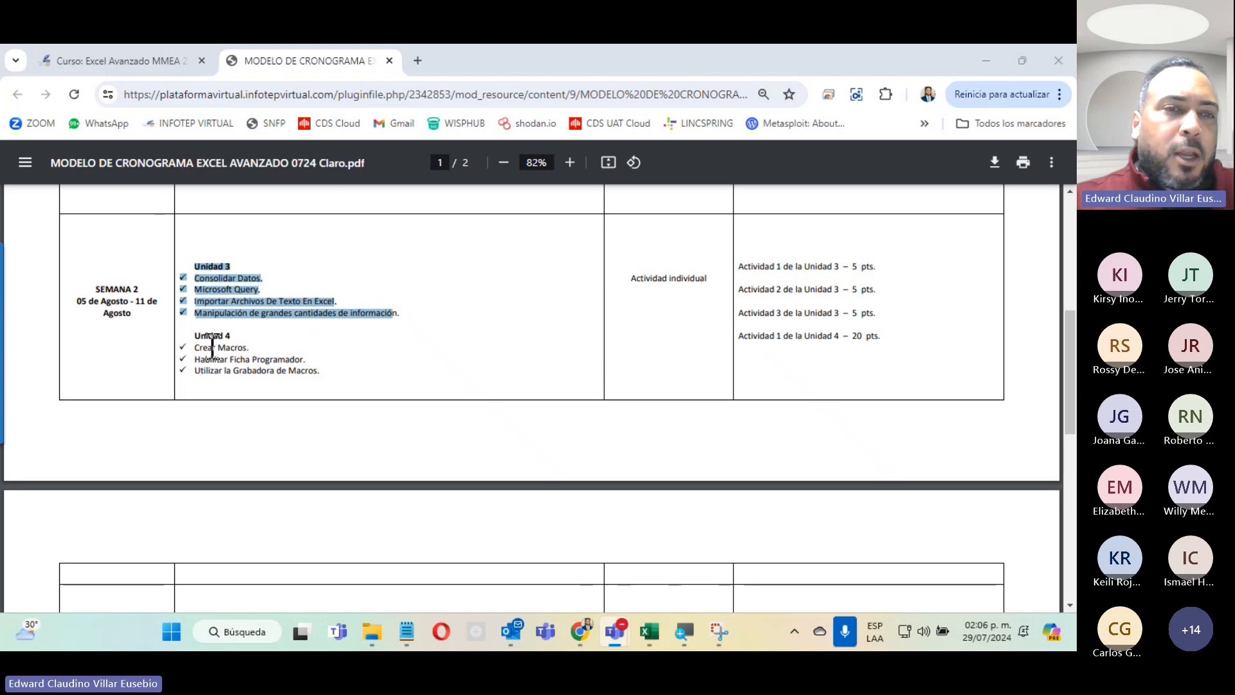
pyautogui.moveTo(195, 335); pyautogui.dragTo(343, 366)
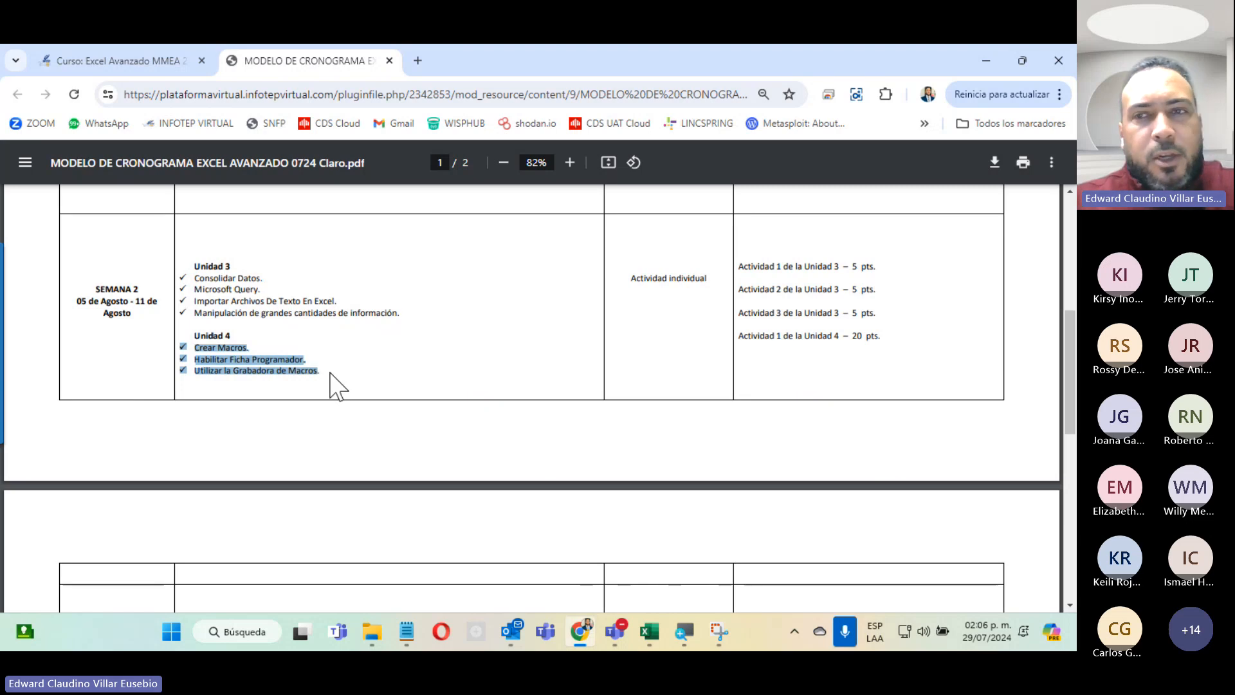
pyautogui.click(962, 218)
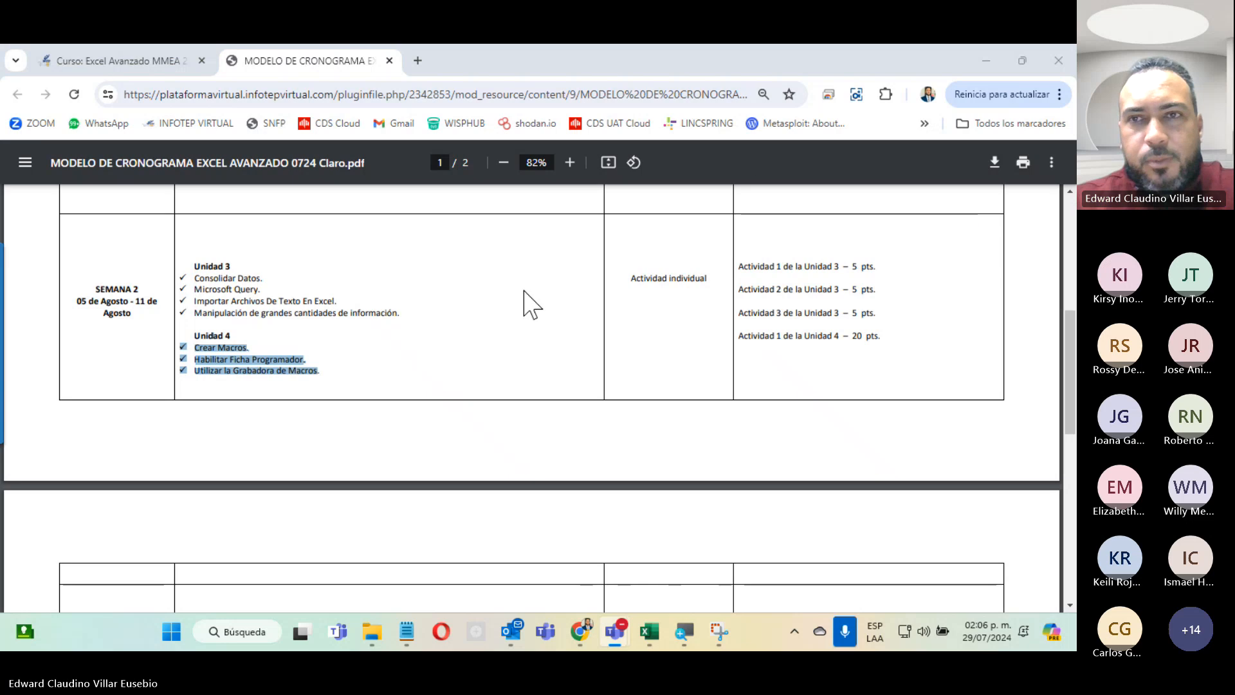
# Highlight the Unidad 5 heading with Trabajar Con VBA, followed by Formularios En Excel, in Semana 3, and return to the schedule's beginning.
pyautogui.scroll(-5, 342, 300)
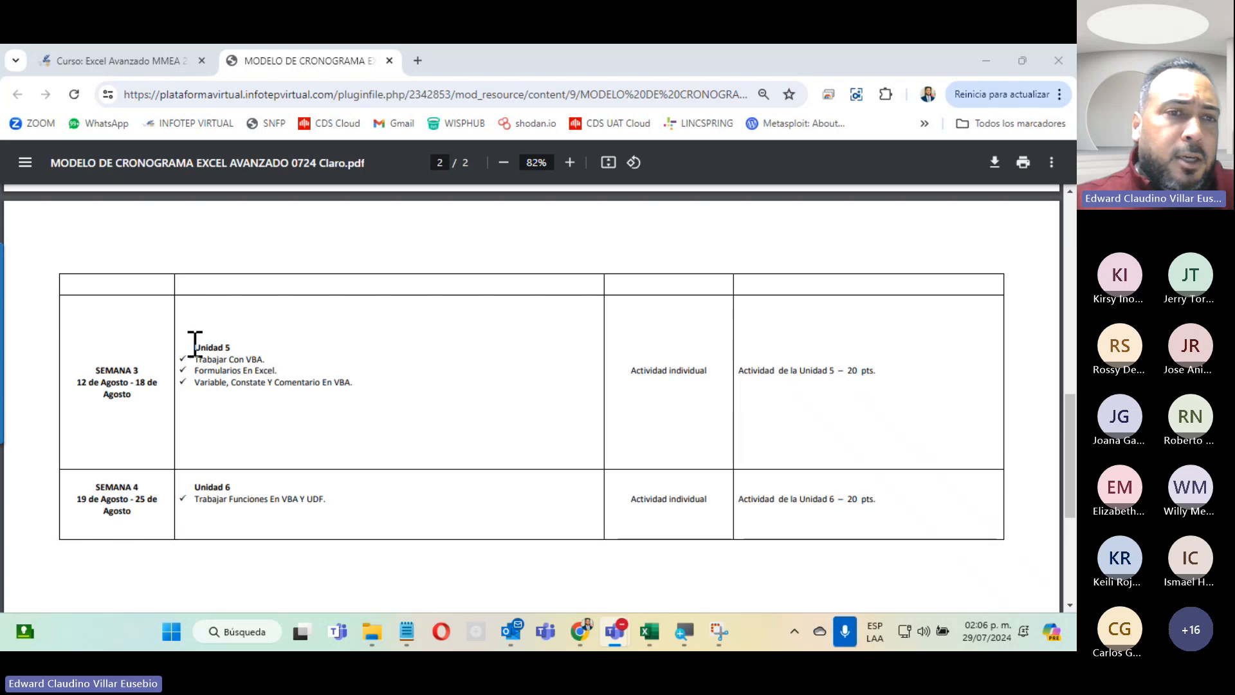
pyautogui.moveTo(197, 341); pyautogui.dragTo(271, 353)
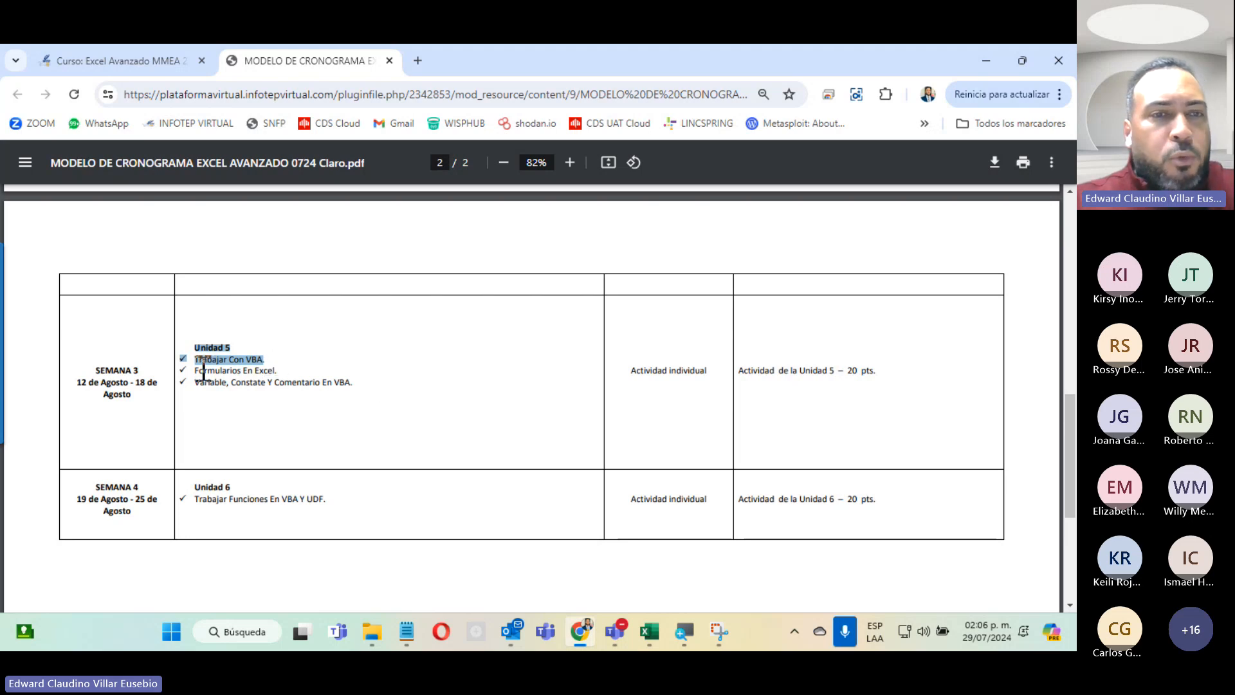
pyautogui.moveTo(194, 371); pyautogui.dragTo(286, 375)
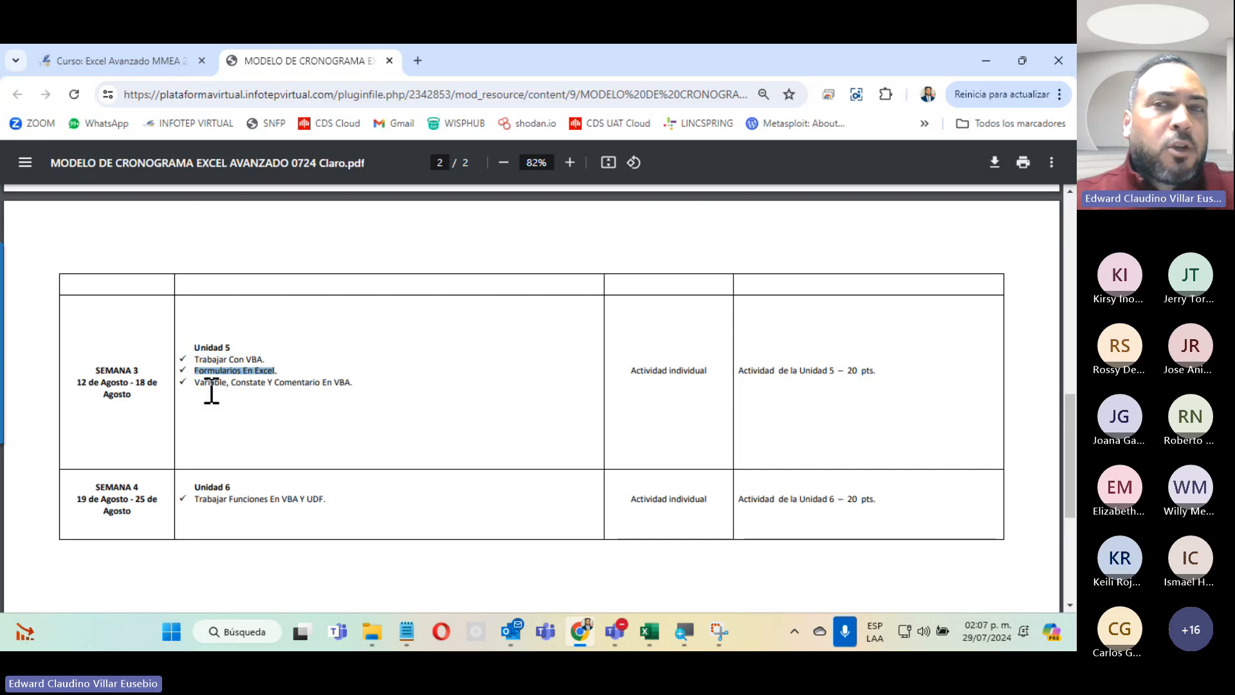
pyautogui.click(974, 209)
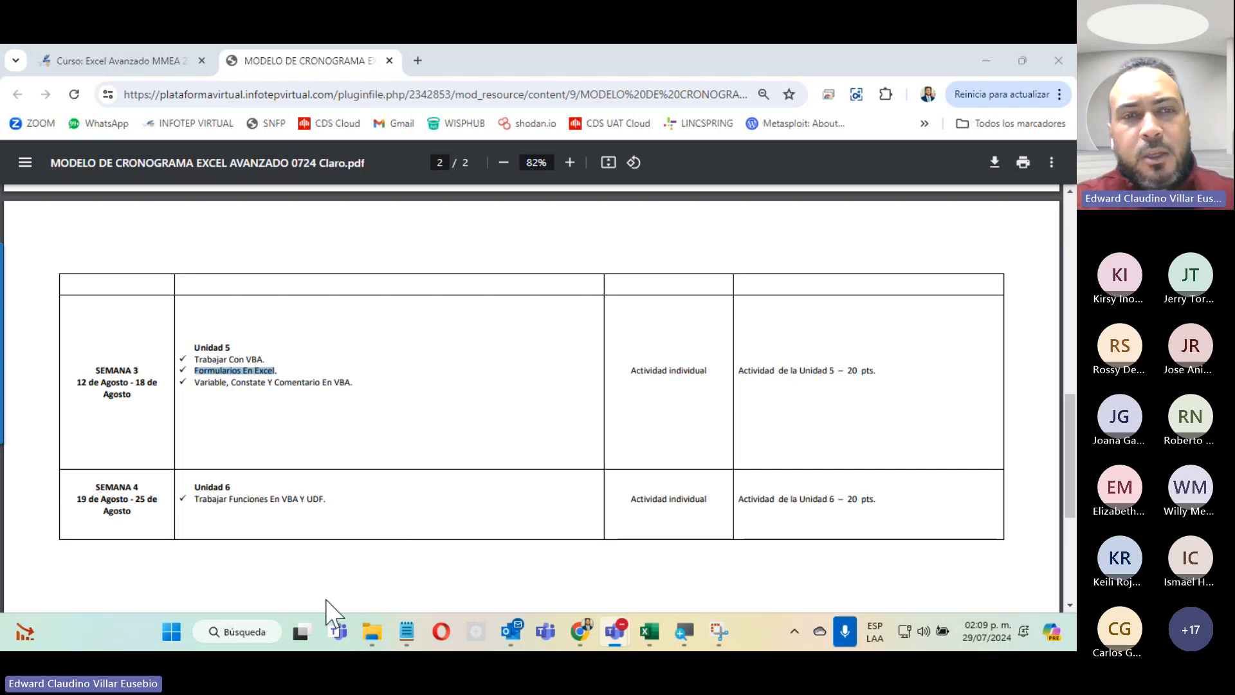
pyautogui.scroll(5, 636, 348)
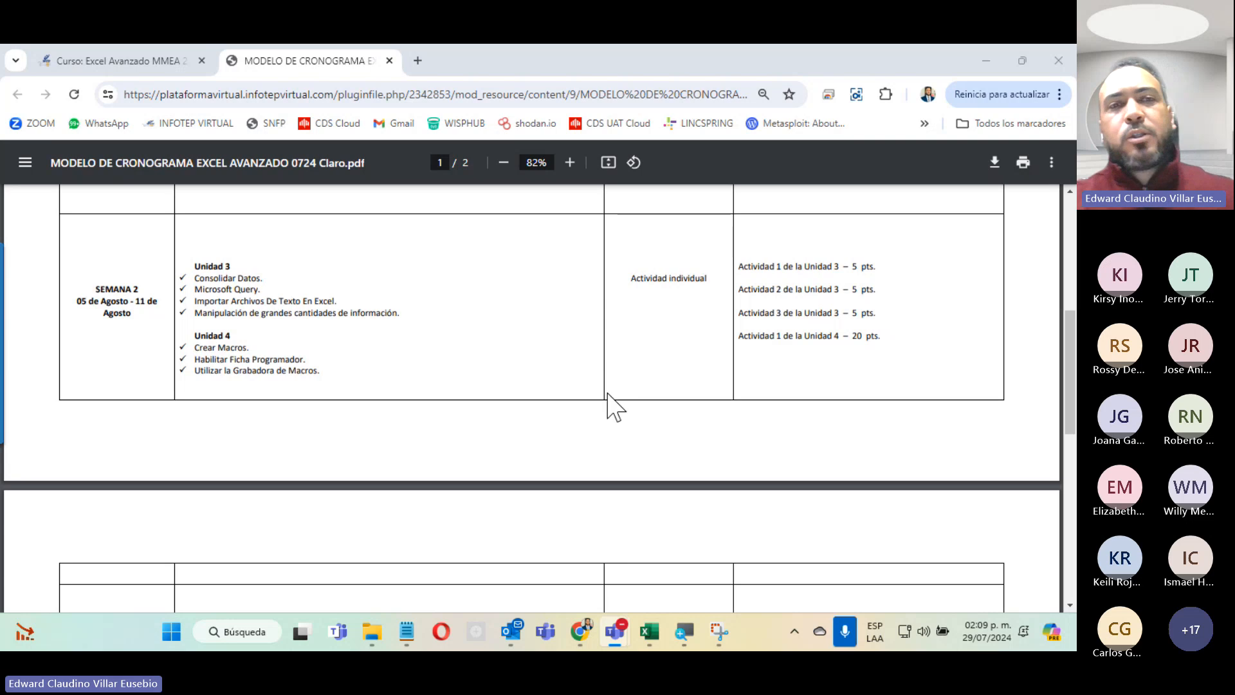
pyautogui.scroll(5, 613, 406)
pyautogui.scroll(2, 614, 406)
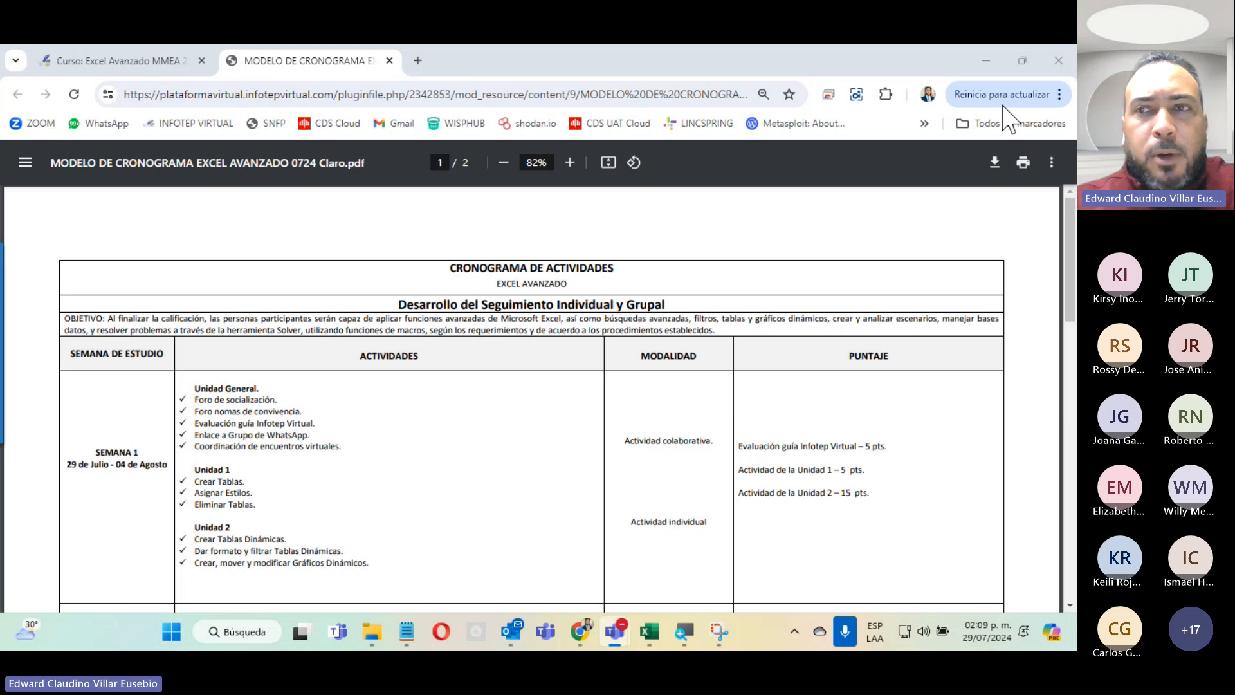
# Switch to the Teams meeting window, mute all participants, and return to the activity schedule.
pyautogui.click(1045, 96)
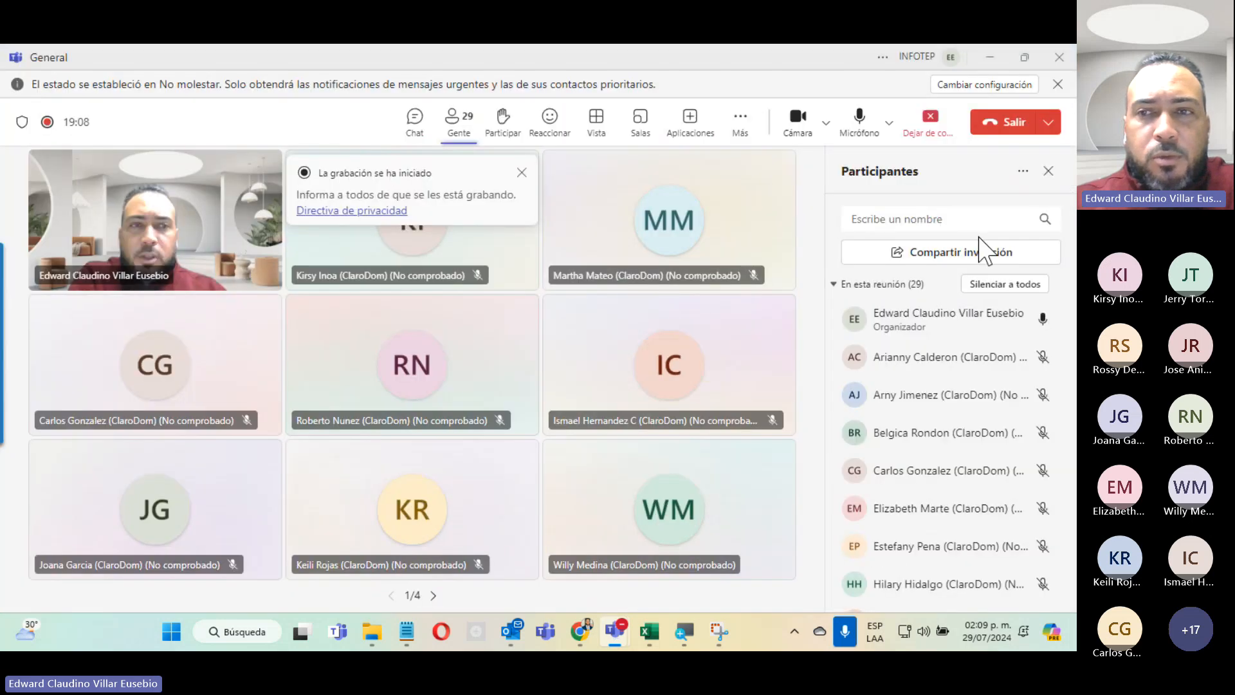
pyautogui.click(1005, 283)
pyautogui.click(670, 383)
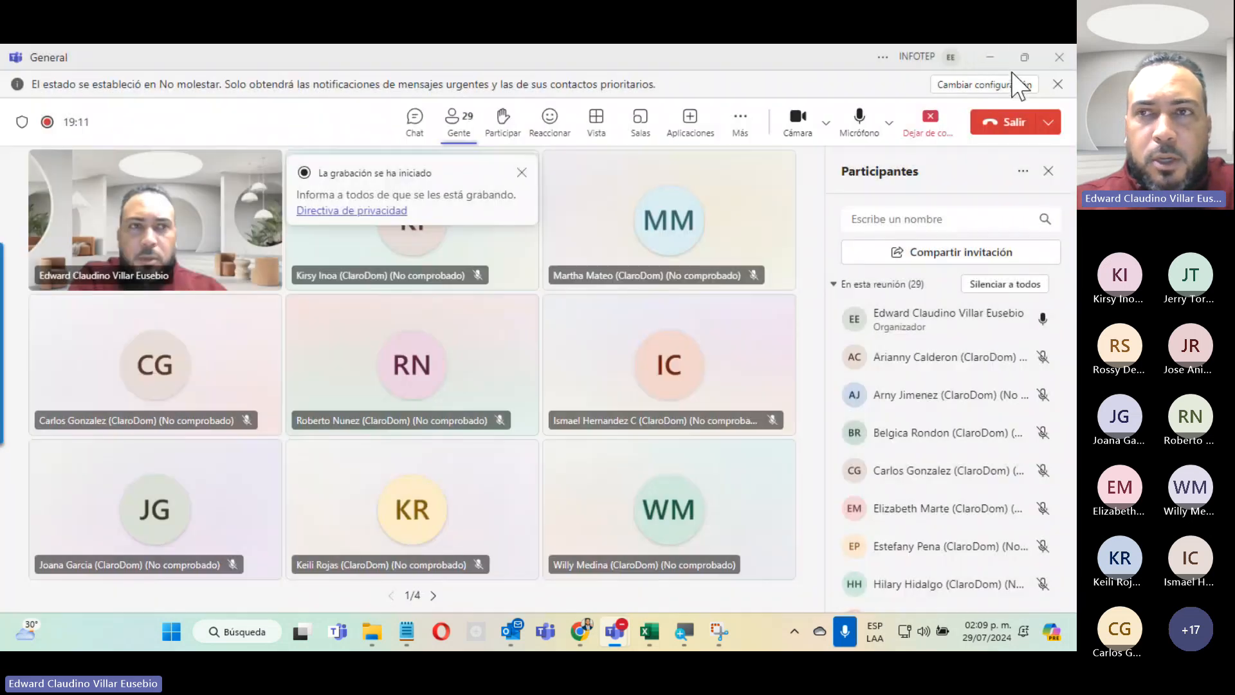
pyautogui.click(990, 57)
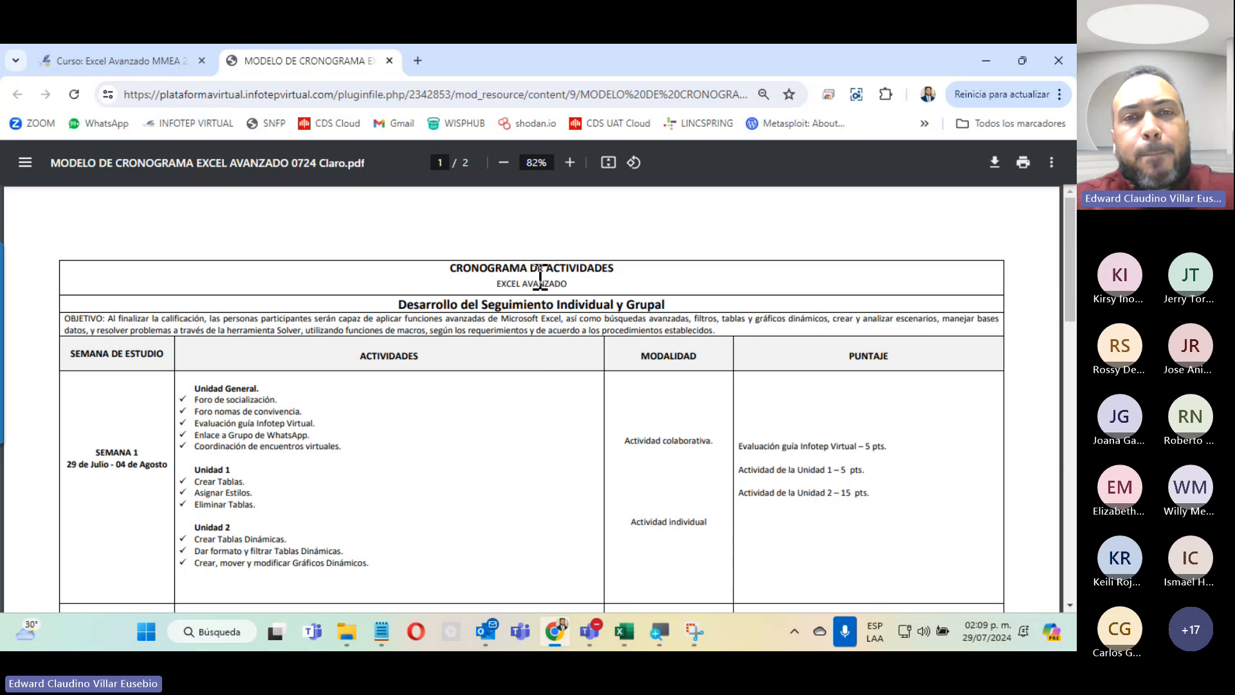
# Highlight the Cronograma de Actividades title and the headings beneath it, ending with only the title highlighted.
pyautogui.moveTo(446, 269); pyautogui.dragTo(631, 279)
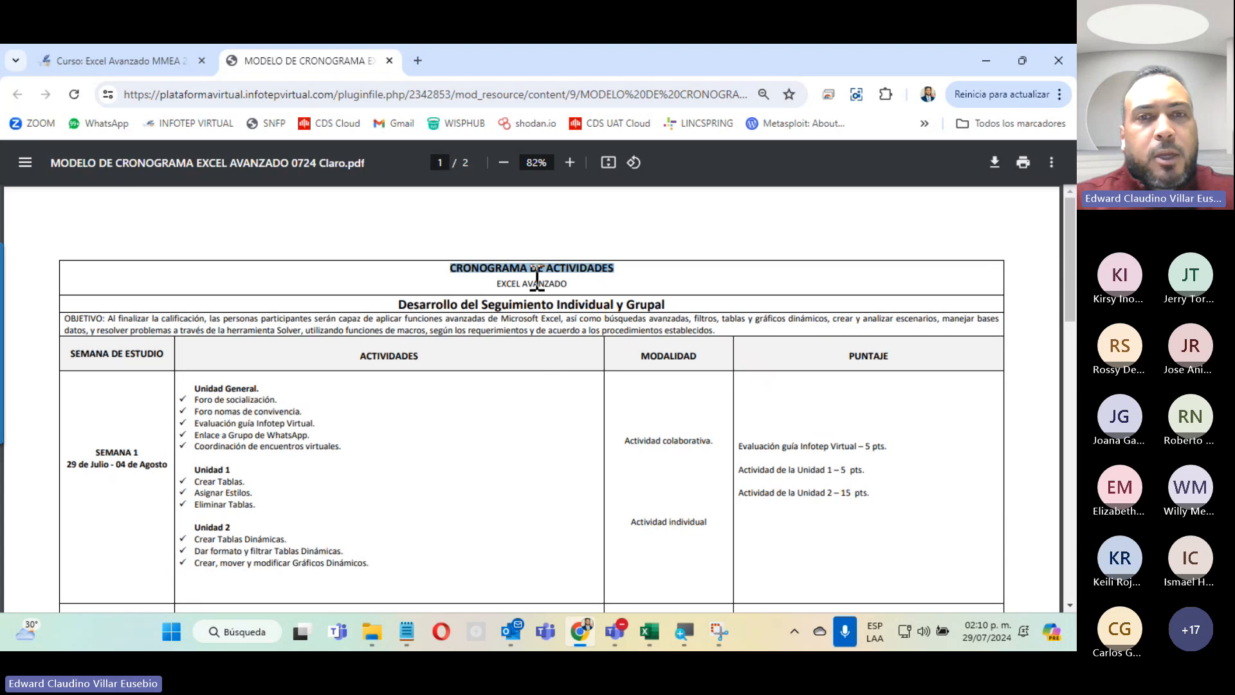
pyautogui.click(499, 283)
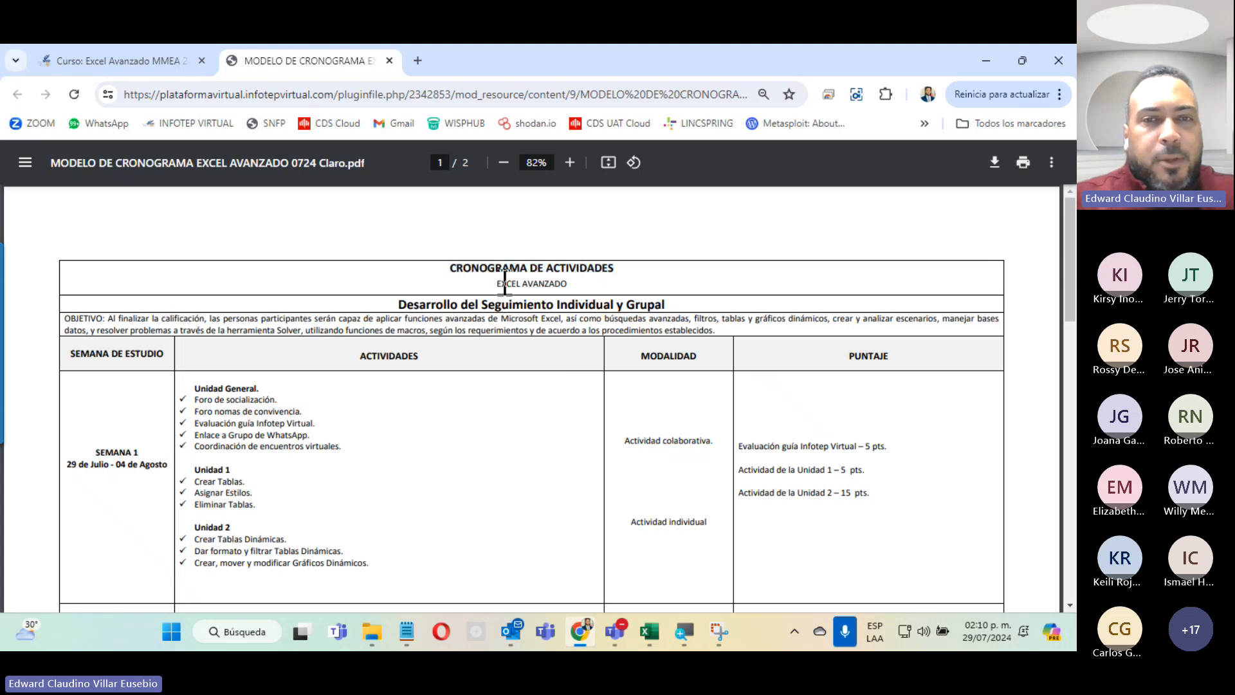
pyautogui.moveTo(449, 267); pyautogui.dragTo(674, 295)
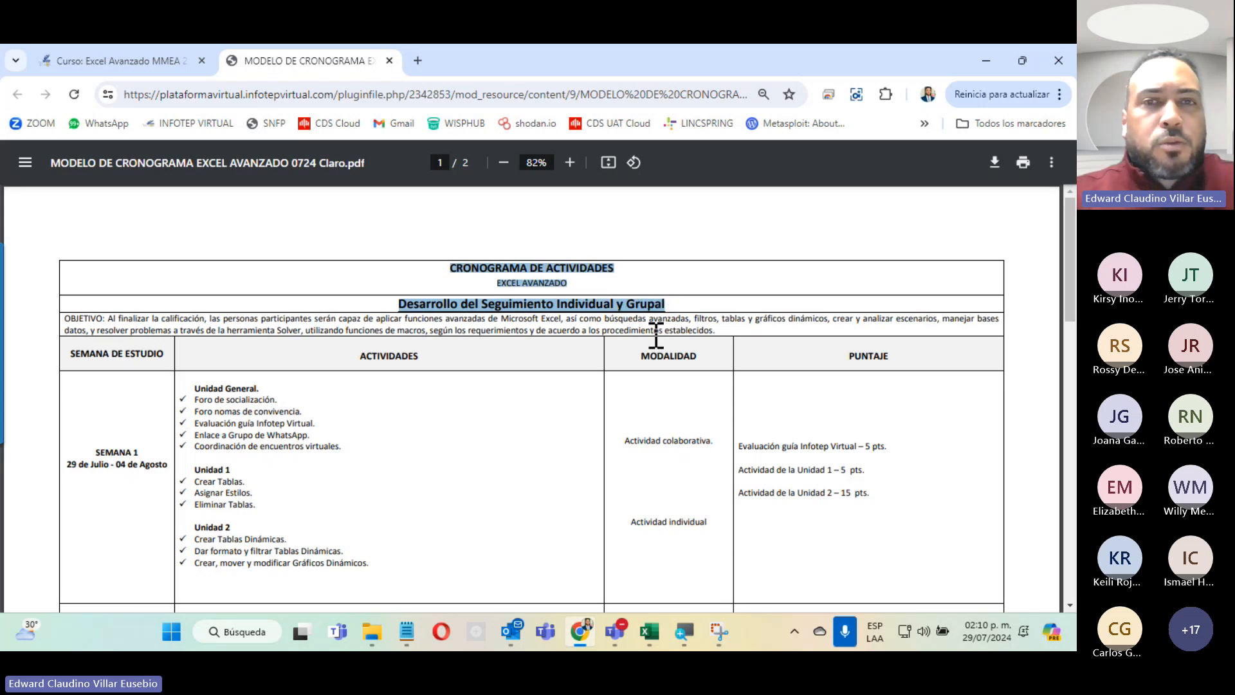
pyautogui.click(494, 268)
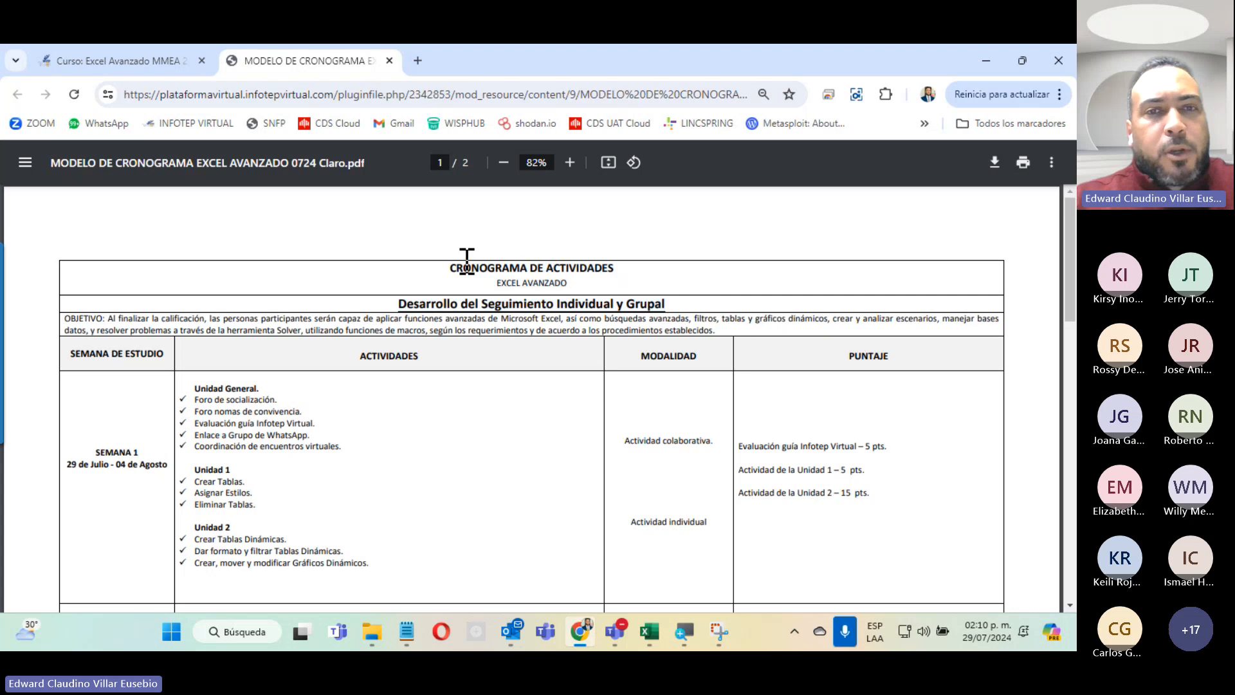
pyautogui.moveTo(455, 268); pyautogui.dragTo(644, 280)
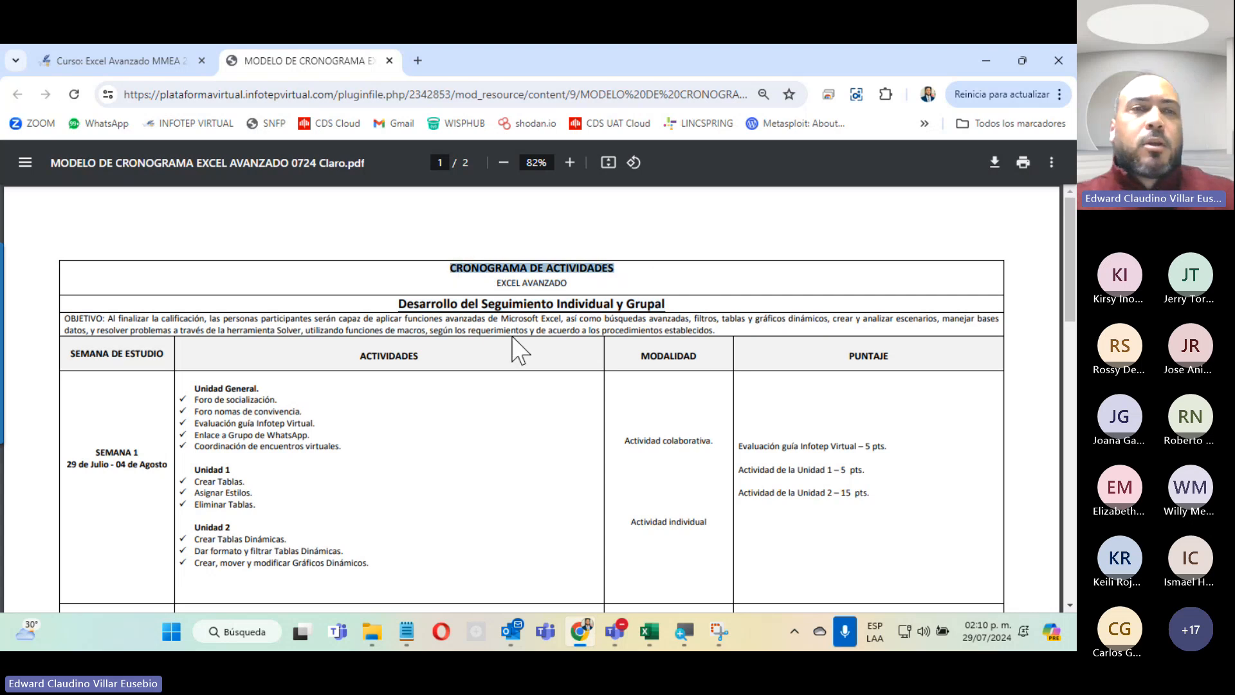
# Close the schedule PDF's browser tab and its preview on the course page.
pyautogui.click(389, 61)
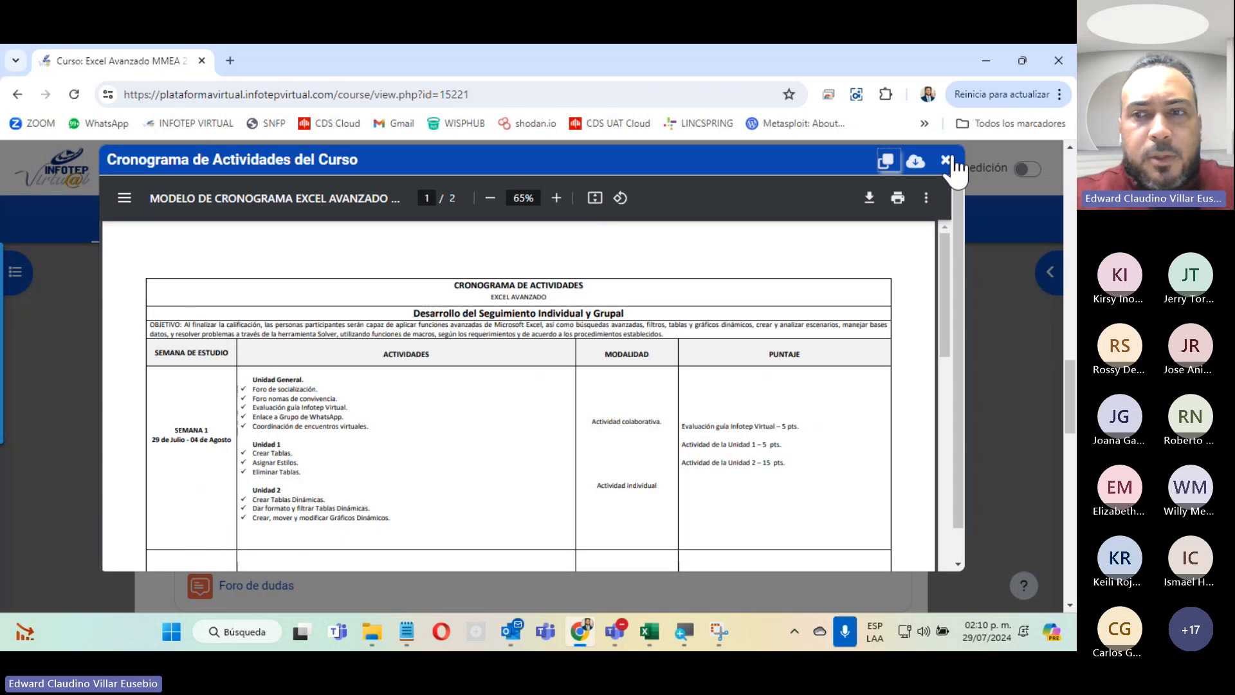
pyautogui.click(957, 160)
# Switch to the Teams meeting, look through the full participant list, and return to the course page.
pyautogui.click(1040, 396)
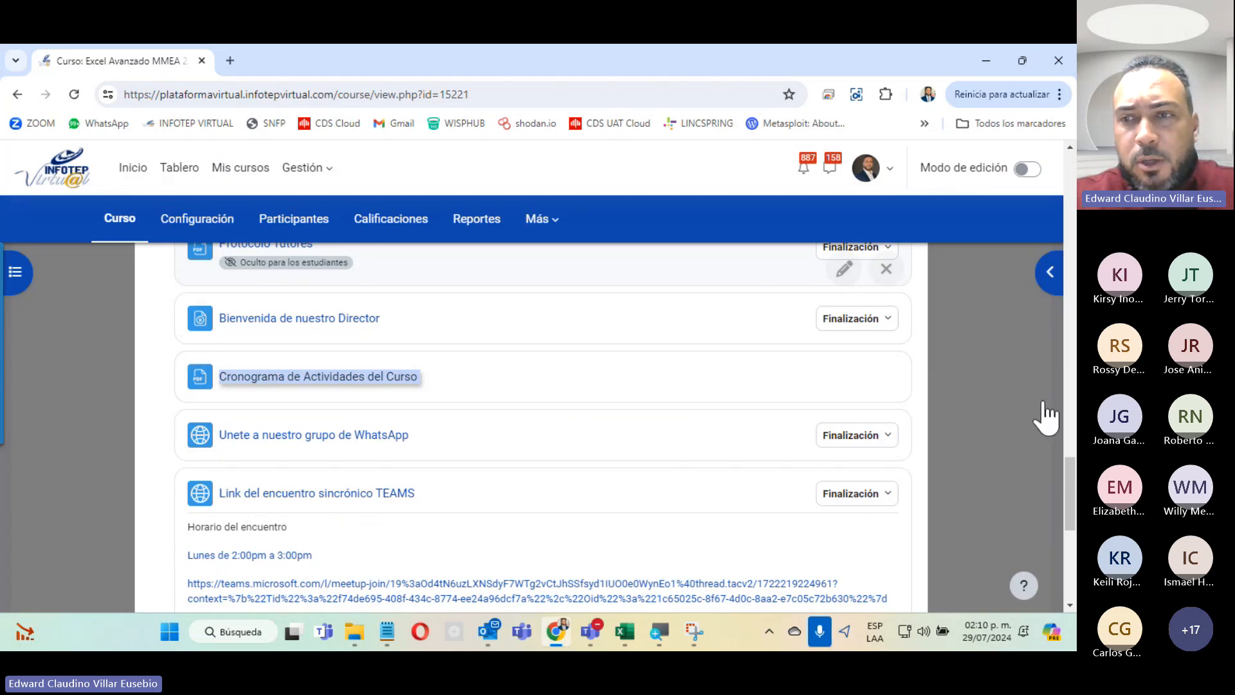
pyautogui.scroll(-10, 965, 373)
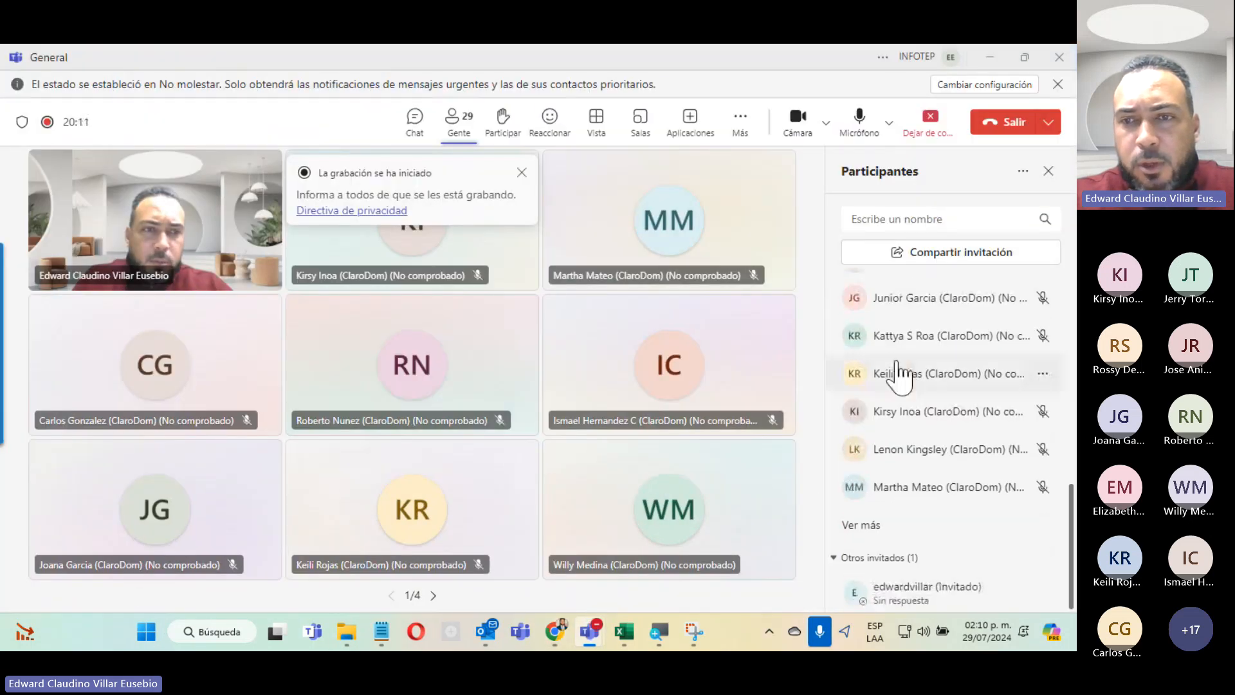
pyautogui.scroll(10, 949, 547)
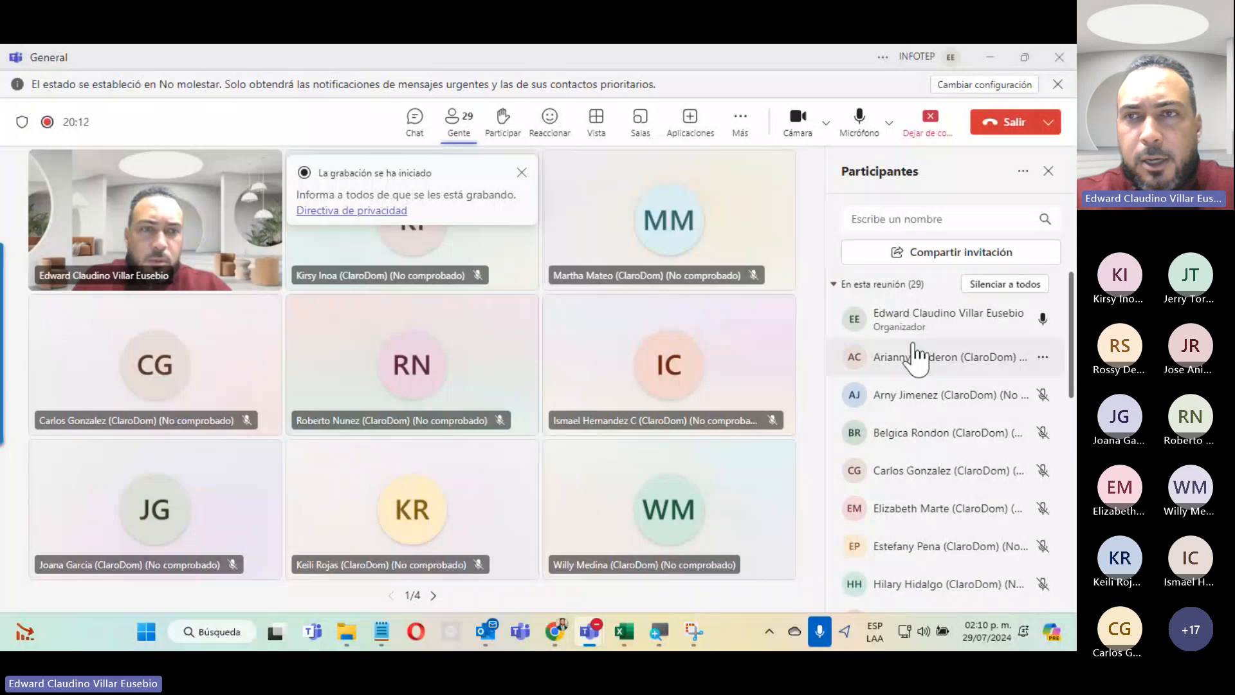
pyautogui.click(989, 58)
# Show the course's hidden weekly blocks and the Área de ambientación resources up to the section heading.
pyautogui.scroll(-5, 444, 402)
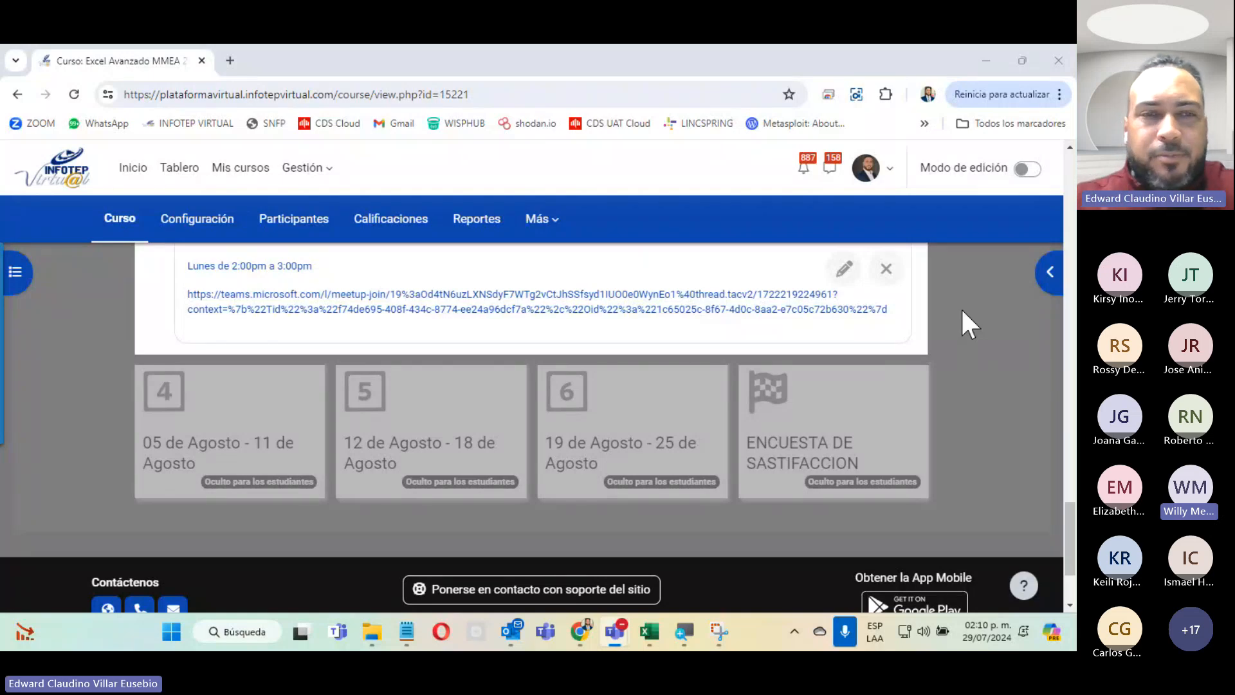
pyautogui.scroll(10, 785, 358)
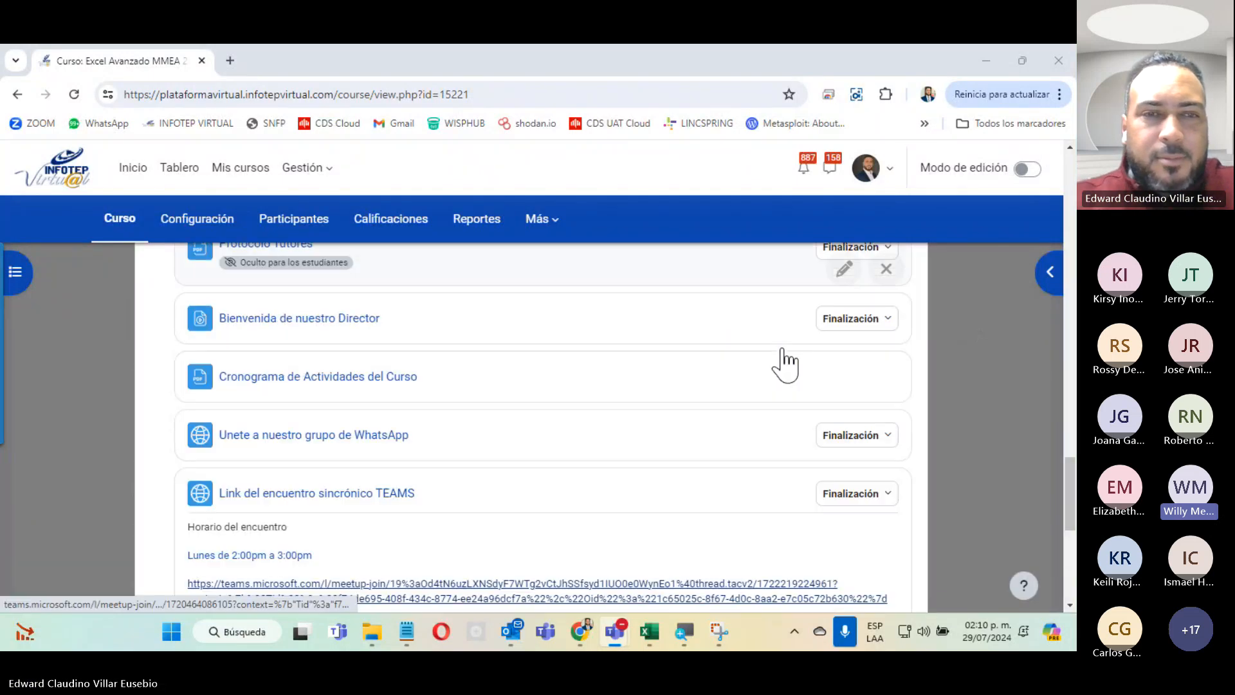
pyautogui.scroll(6, 781, 361)
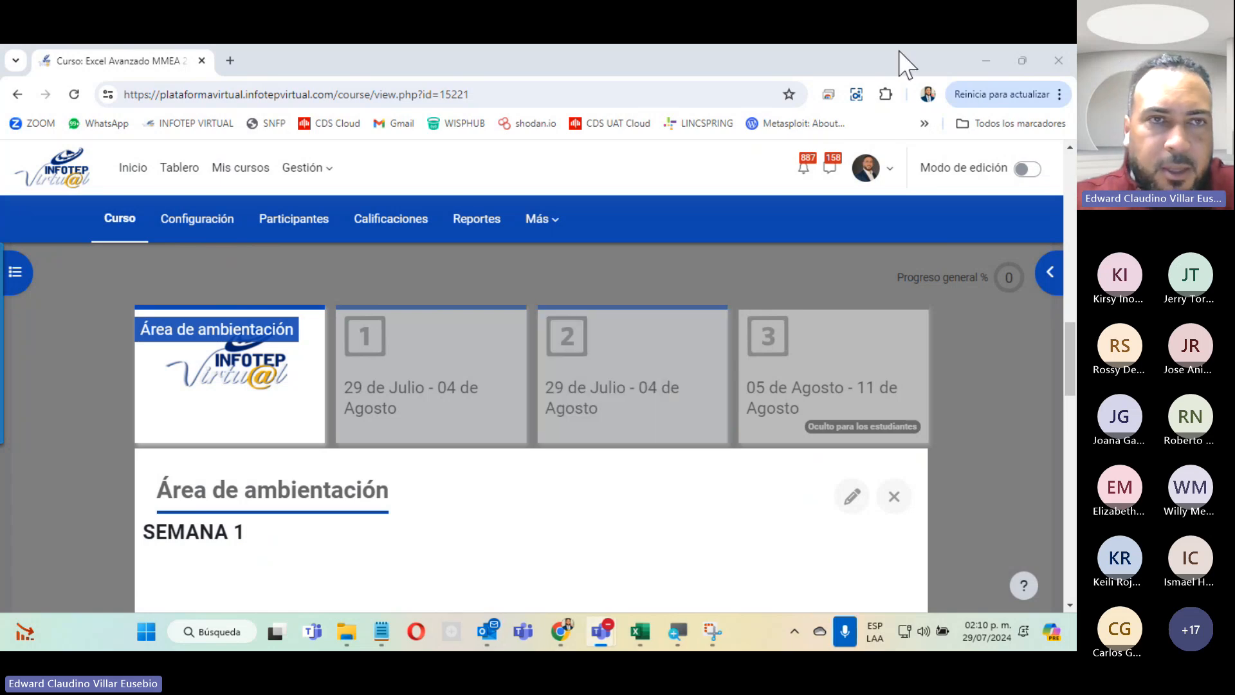
# Search Google for "certificados infotep" in a new browser tab.
pyautogui.click(230, 59)
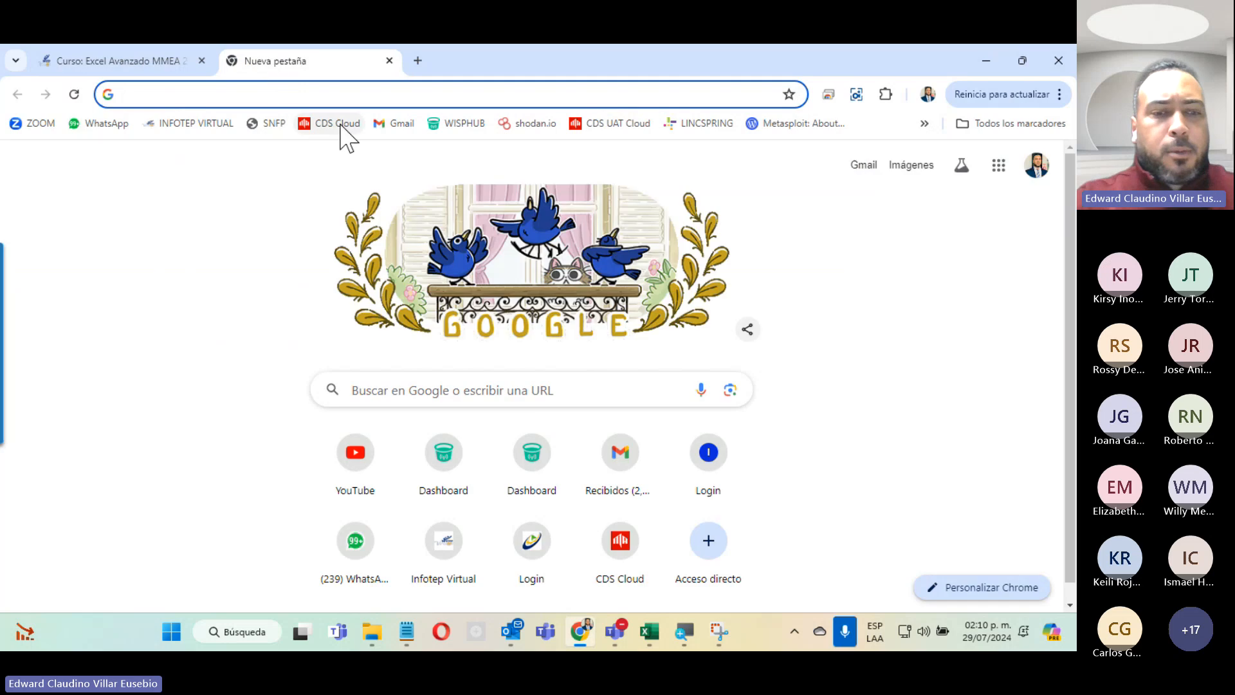
pyautogui.write('cer')
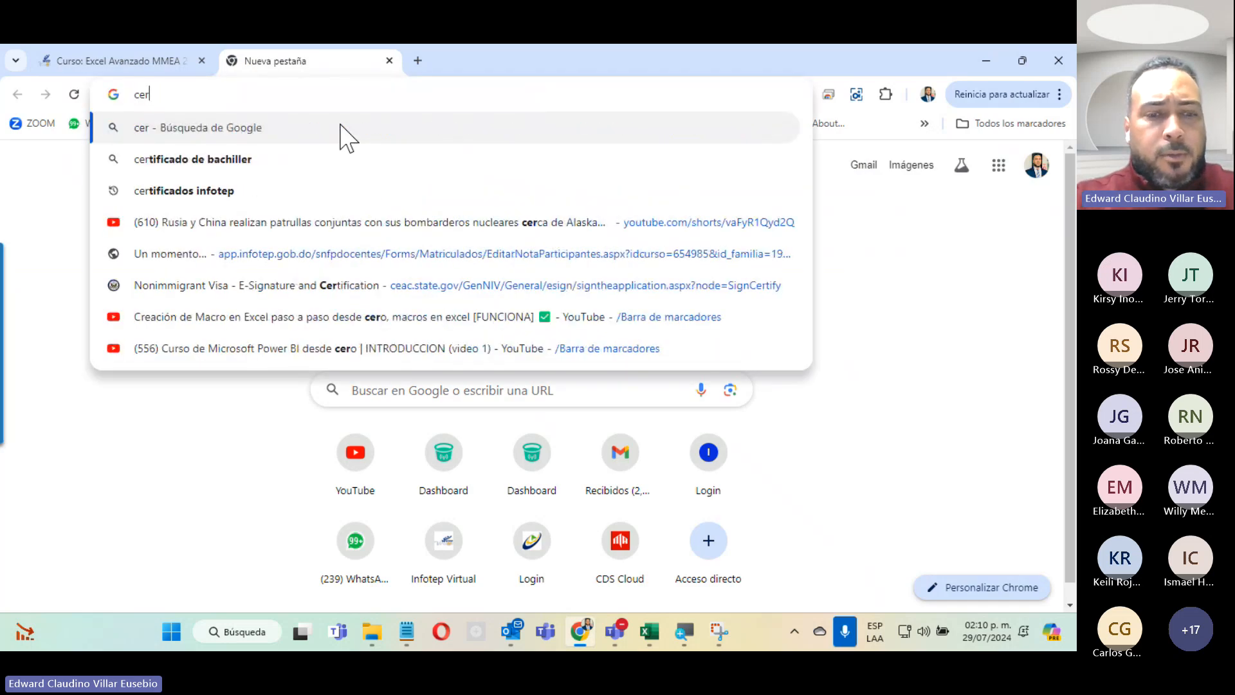
pyautogui.write('tif')
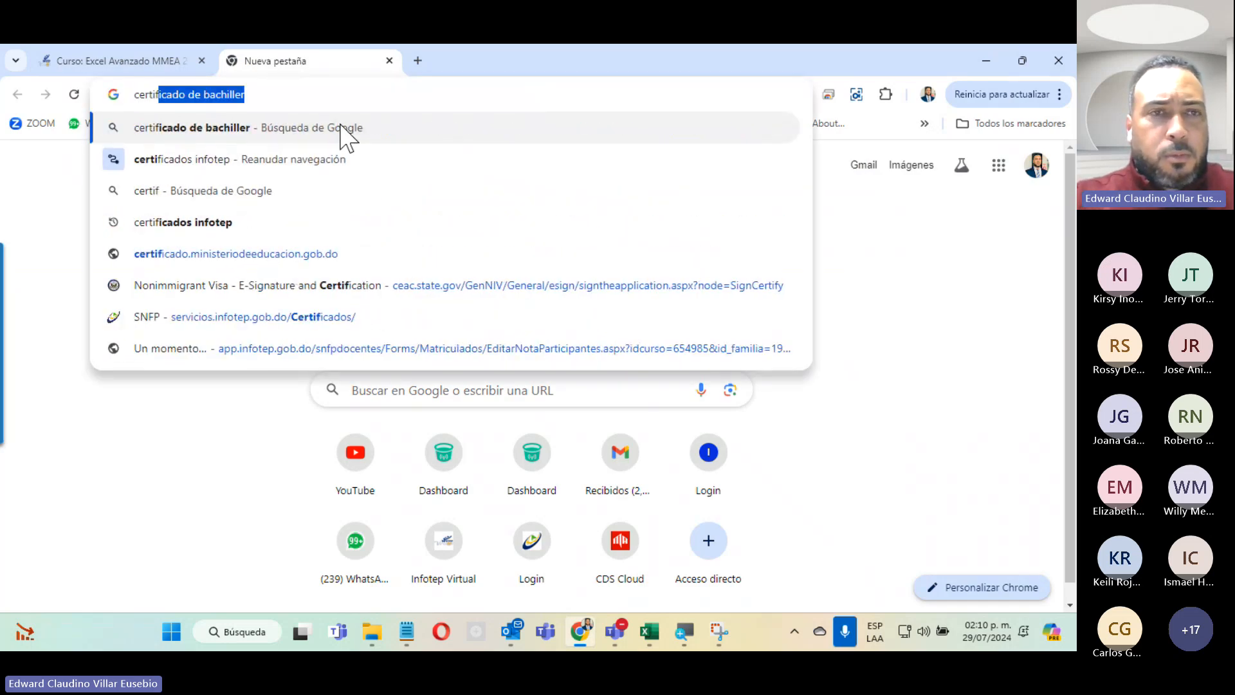
pyautogui.write('icado de bac')
pyautogui.press('BackSpace')
pyautogui.write('do')
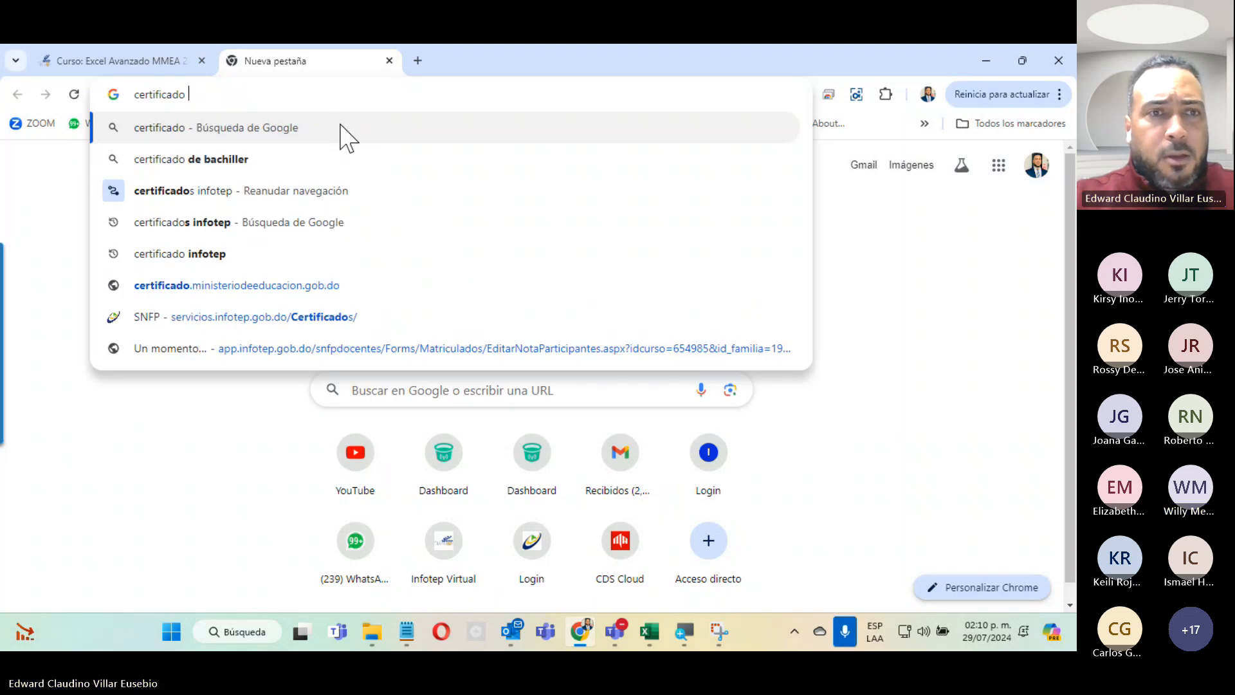
pyautogui.press('Down')
pyautogui.press('Down')
pyautogui.press('Down')
pyautogui.press('Return')
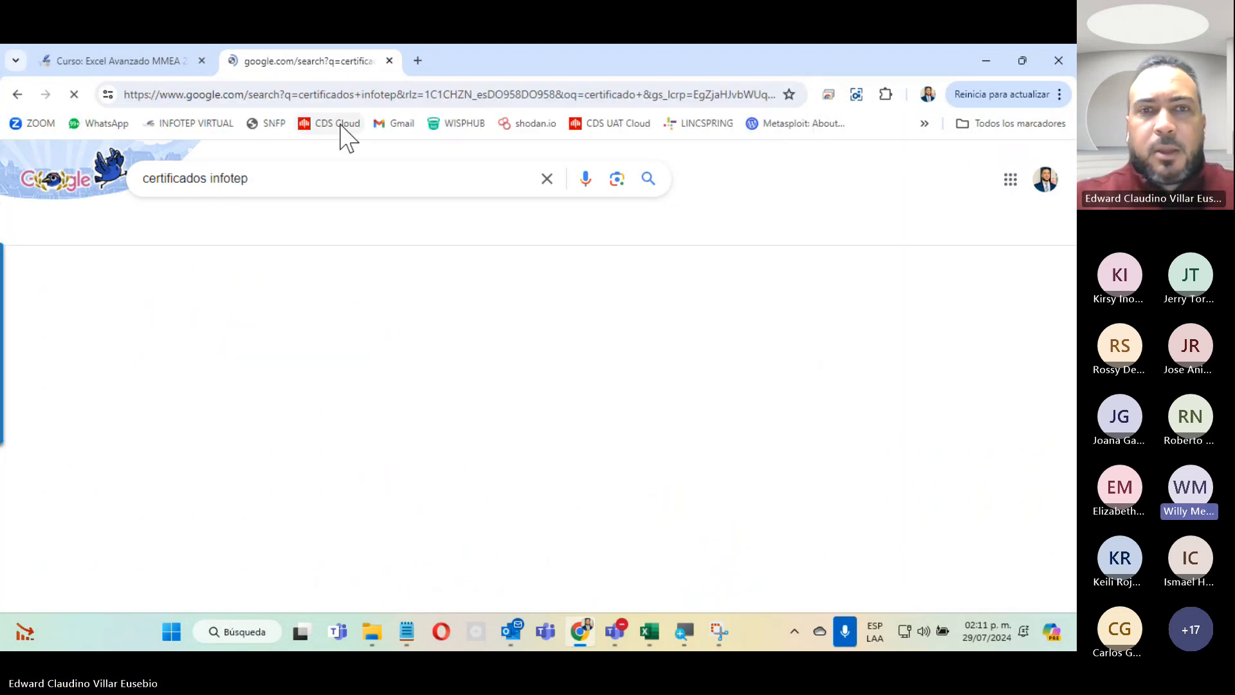
# Open the Solicitud de Legalización de Certificados y Títulos result and point out its document number search field.
pyautogui.click(296, 428)
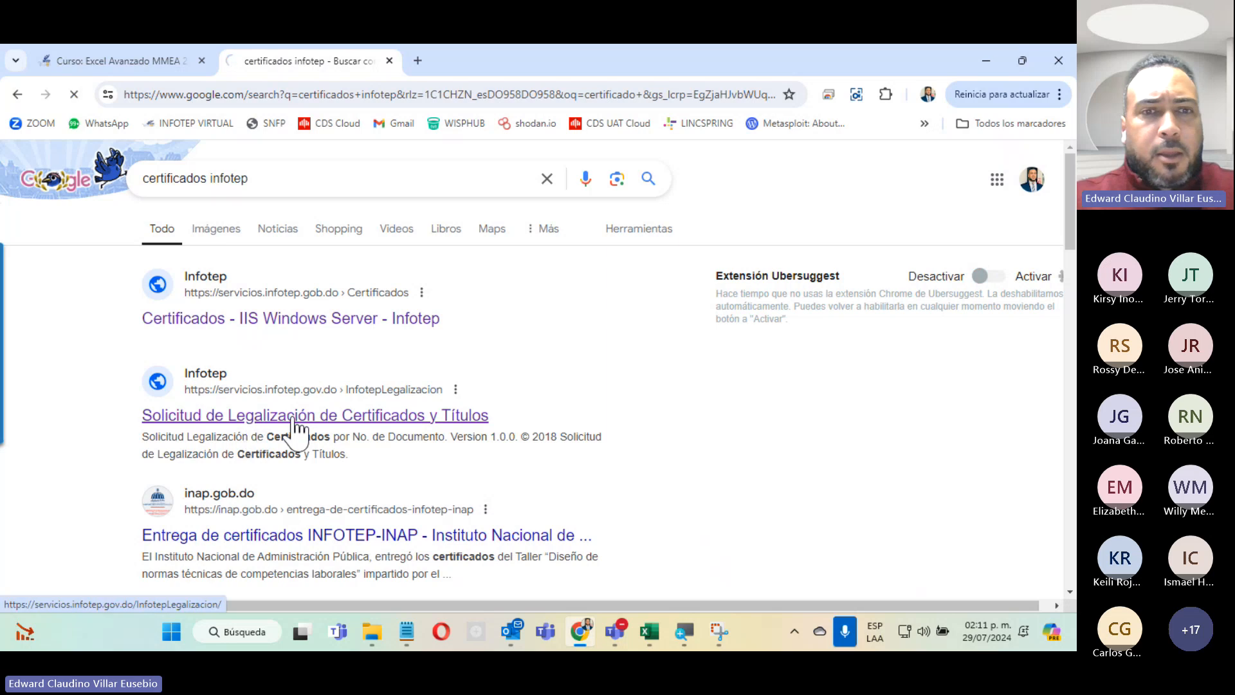
pyautogui.click(455, 266)
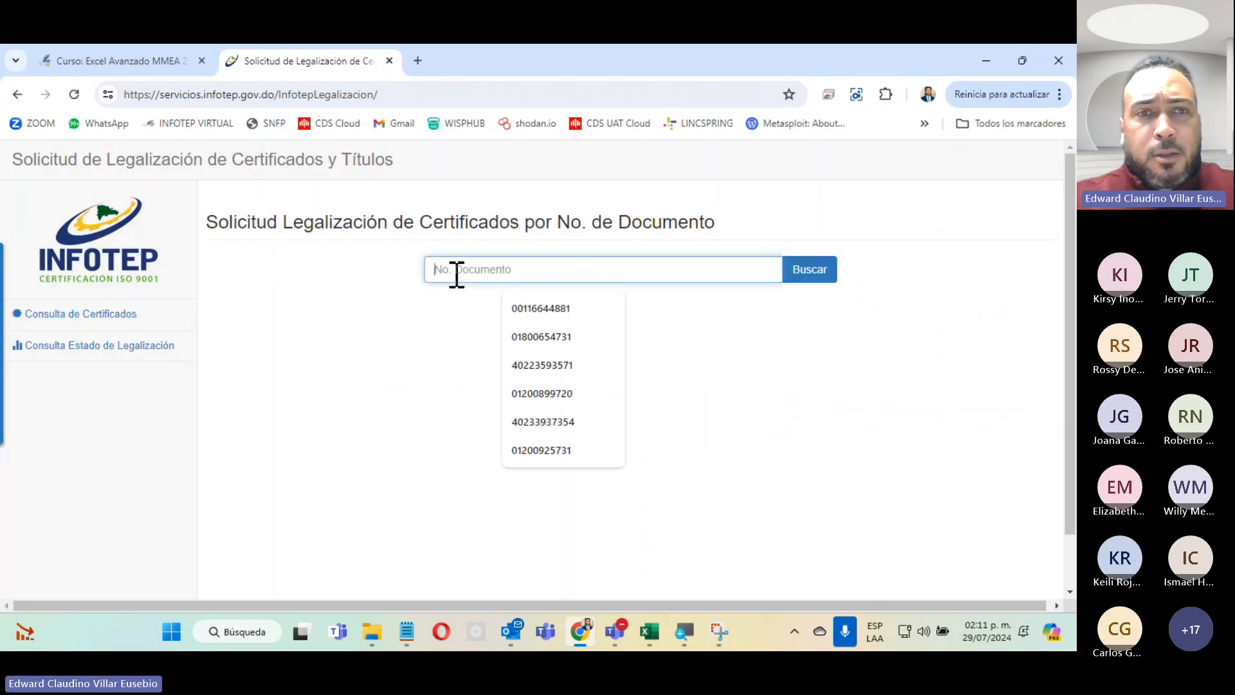
pyautogui.click(608, 250)
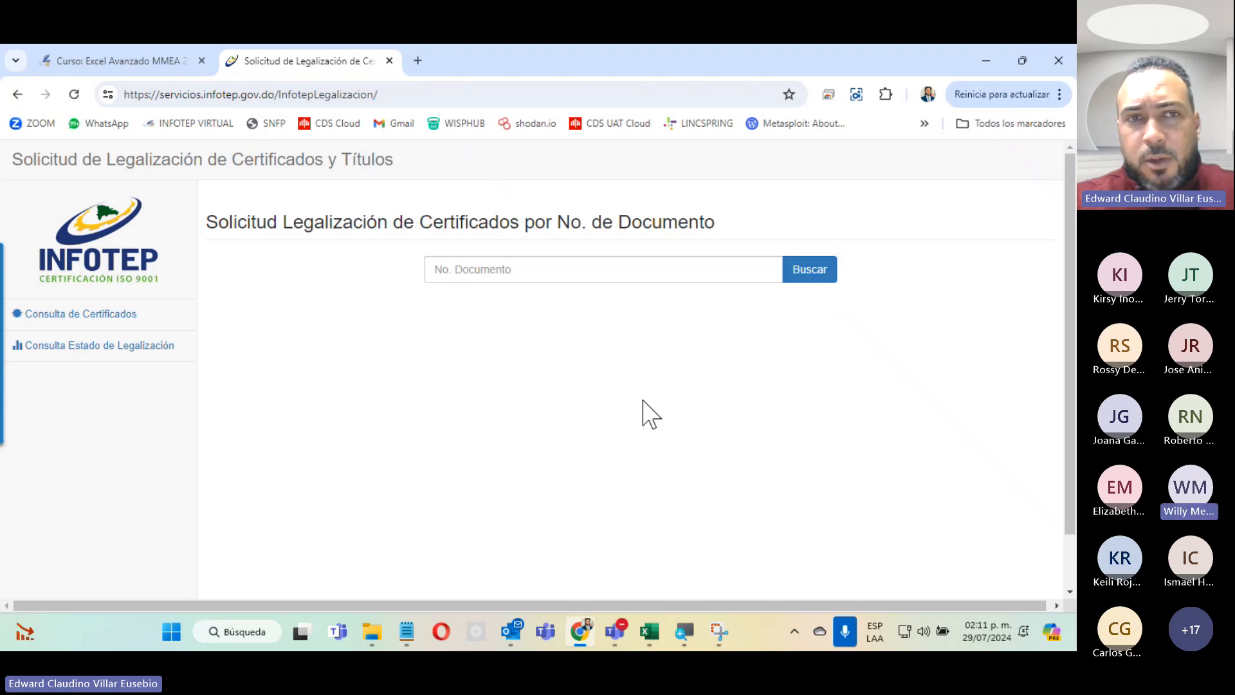
pyautogui.click(442, 96)
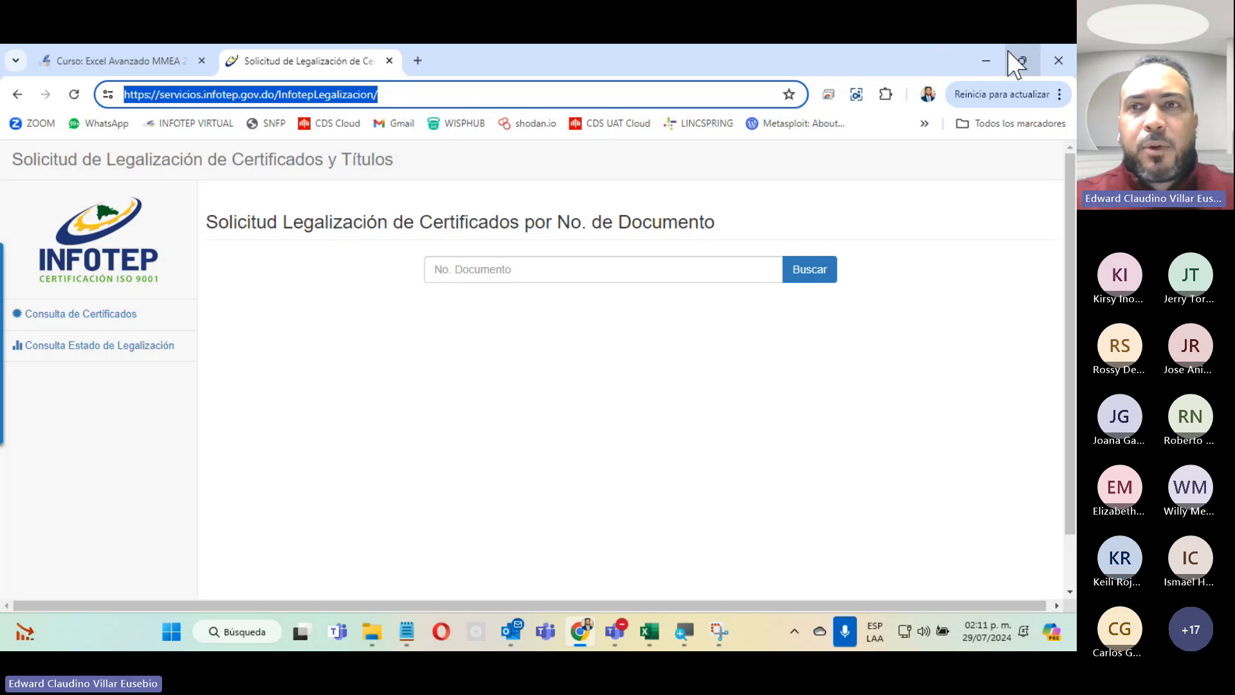
pyautogui.click(986, 61)
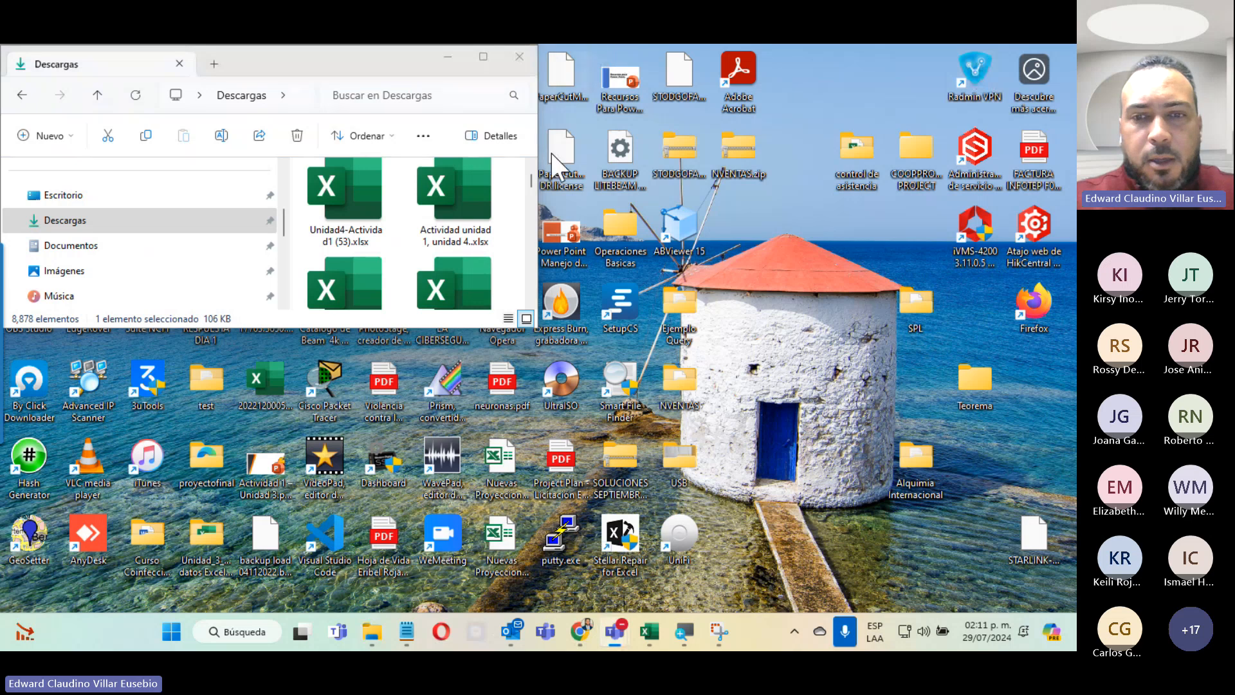
pyautogui.click(579, 632)
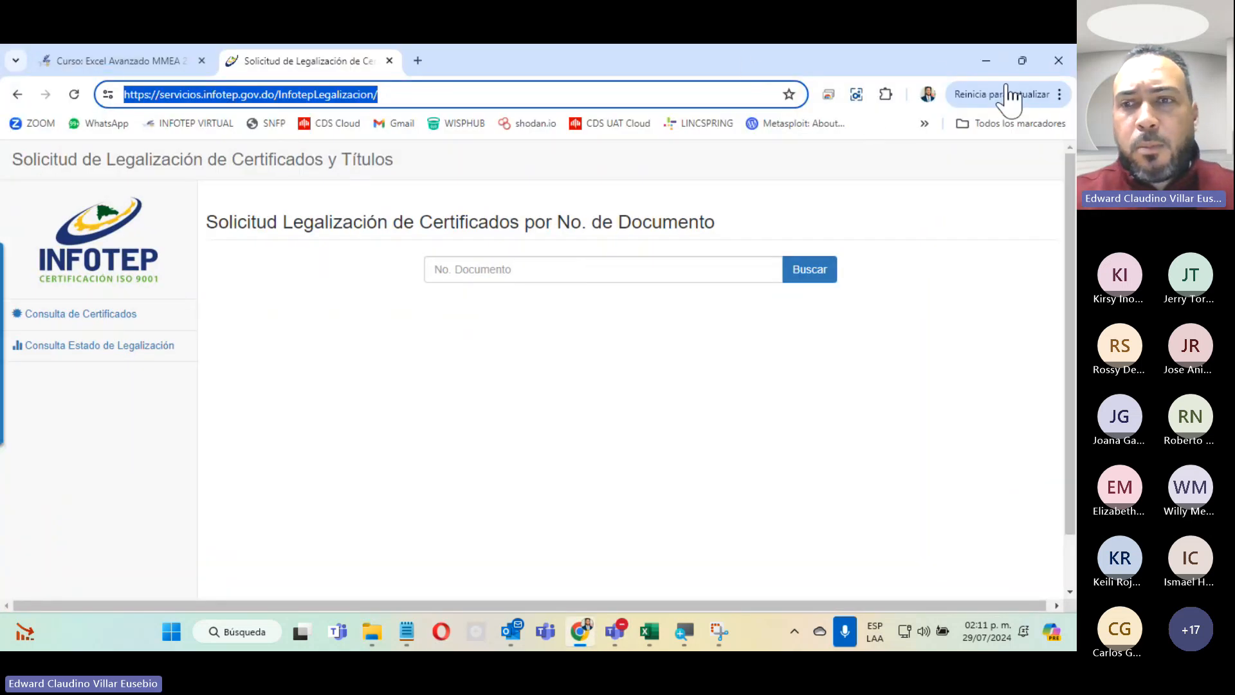
pyautogui.click(1037, 407)
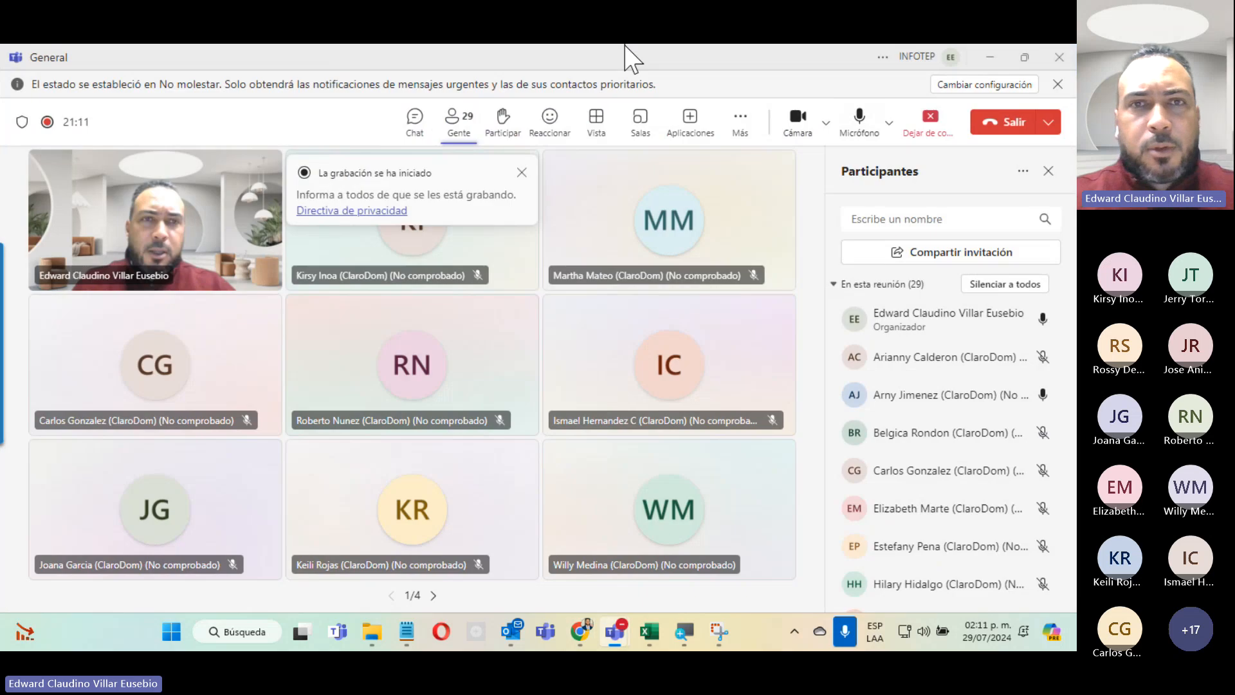
pyautogui.click(418, 129)
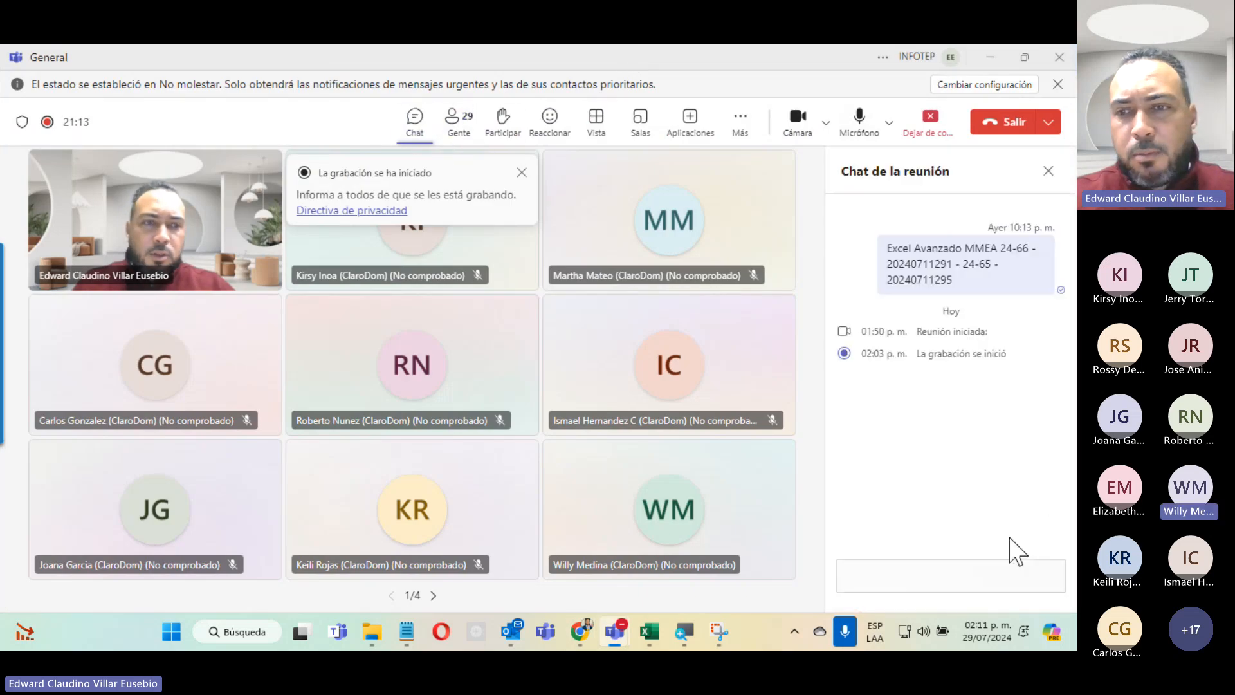
pyautogui.click(1000, 566)
pyautogui.write('https://servicios.infotep.gov.do/InfotepLegalizacion/')
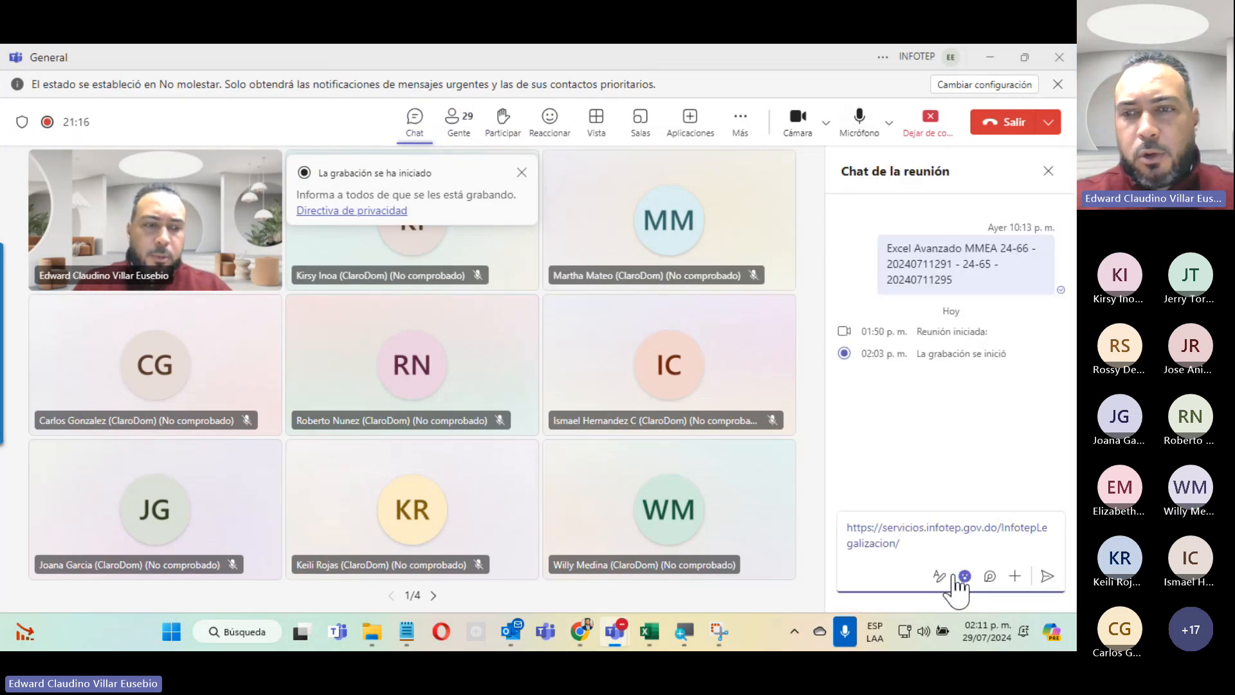
pyautogui.press('Return')
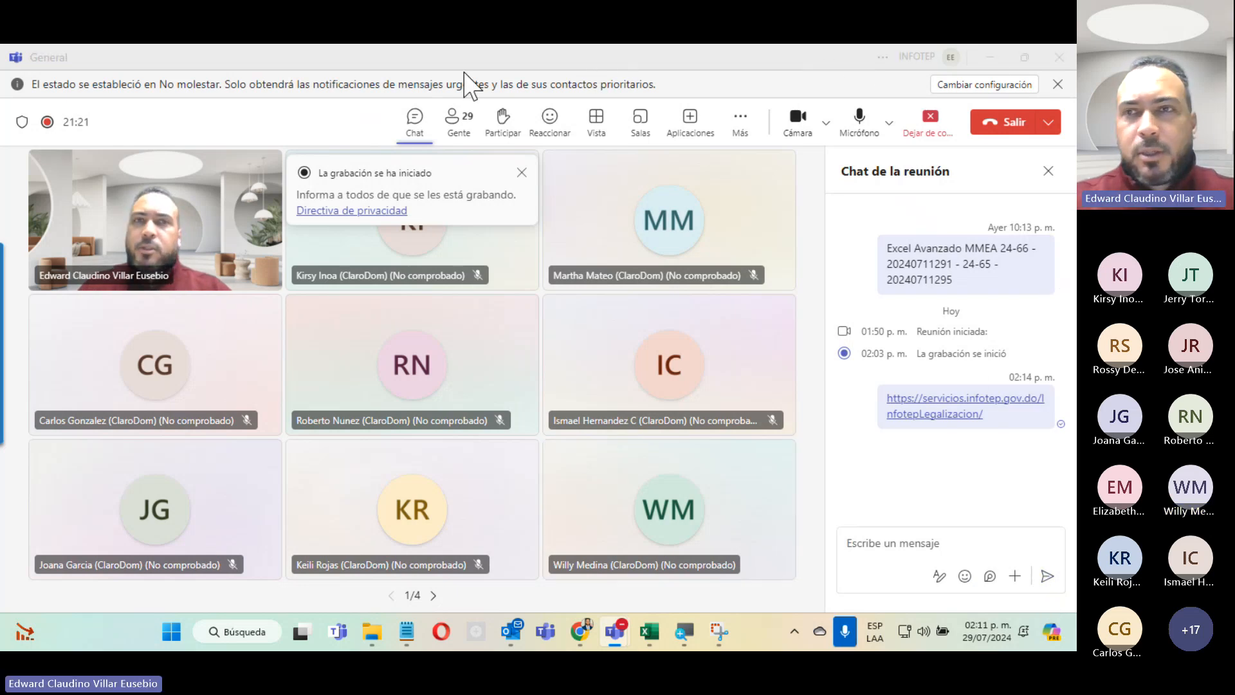
# Return to the browser and close the Solicitud de Legalización page to get back to the Excel Avanzado course.
pyautogui.click(997, 55)
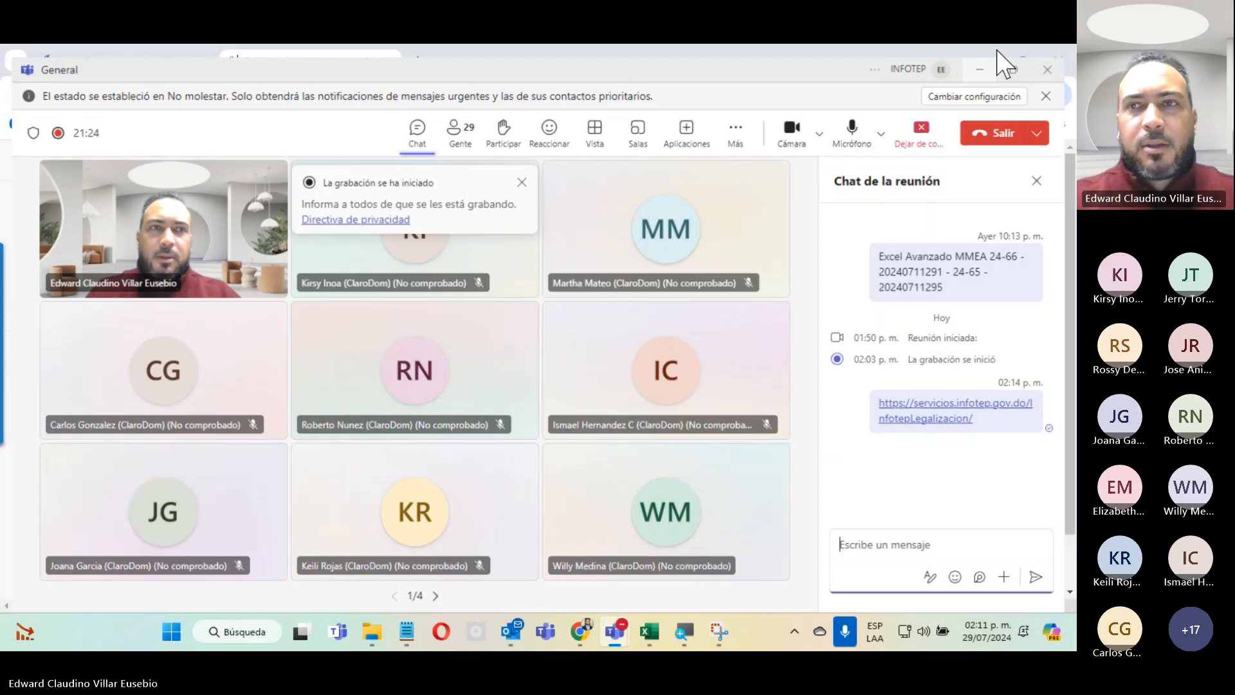
pyautogui.click(264, 57)
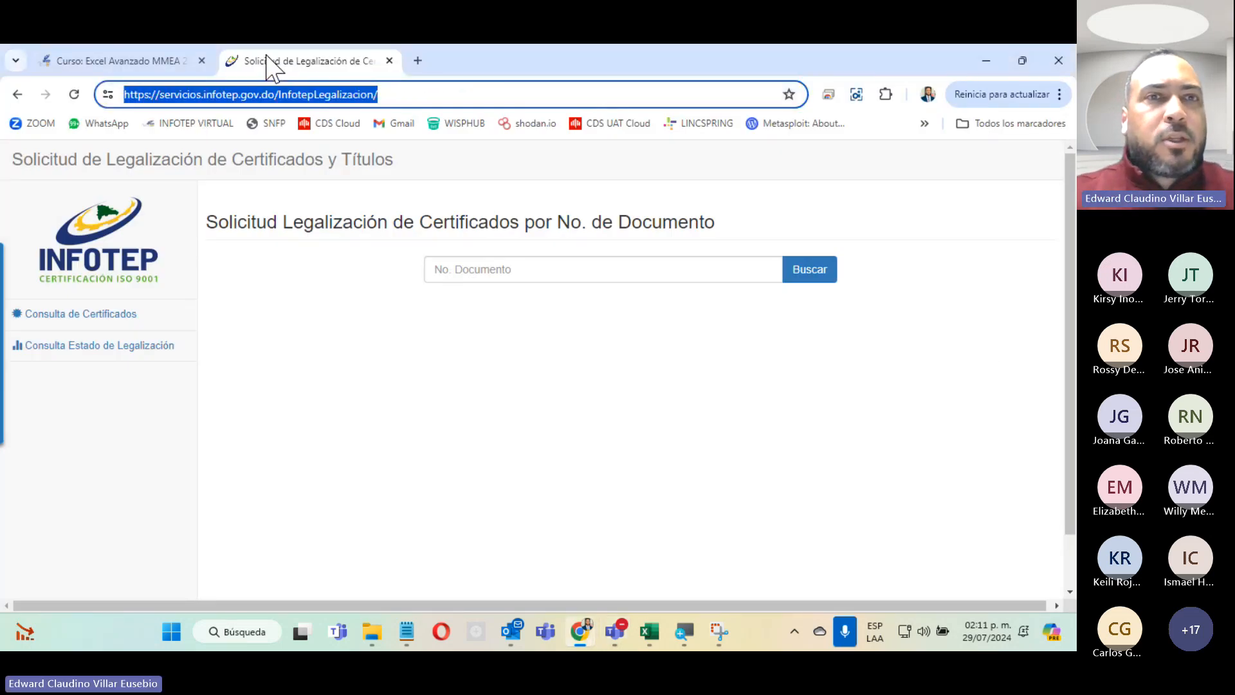
pyautogui.click(390, 61)
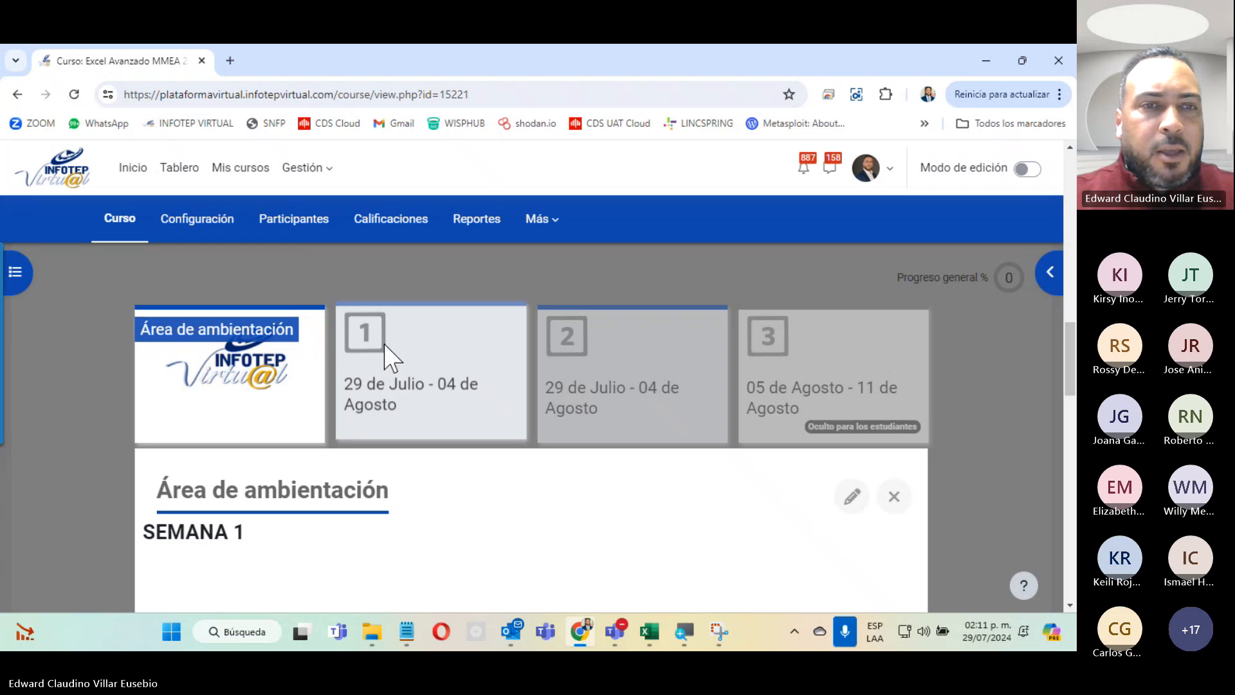
# Review the Área de ambientación resources, including the Teams synchronous meeting link and its schedule, and the remaining weekly blocks.
pyautogui.scroll(-5, 232, 444)
pyautogui.scroll(-10, 231, 442)
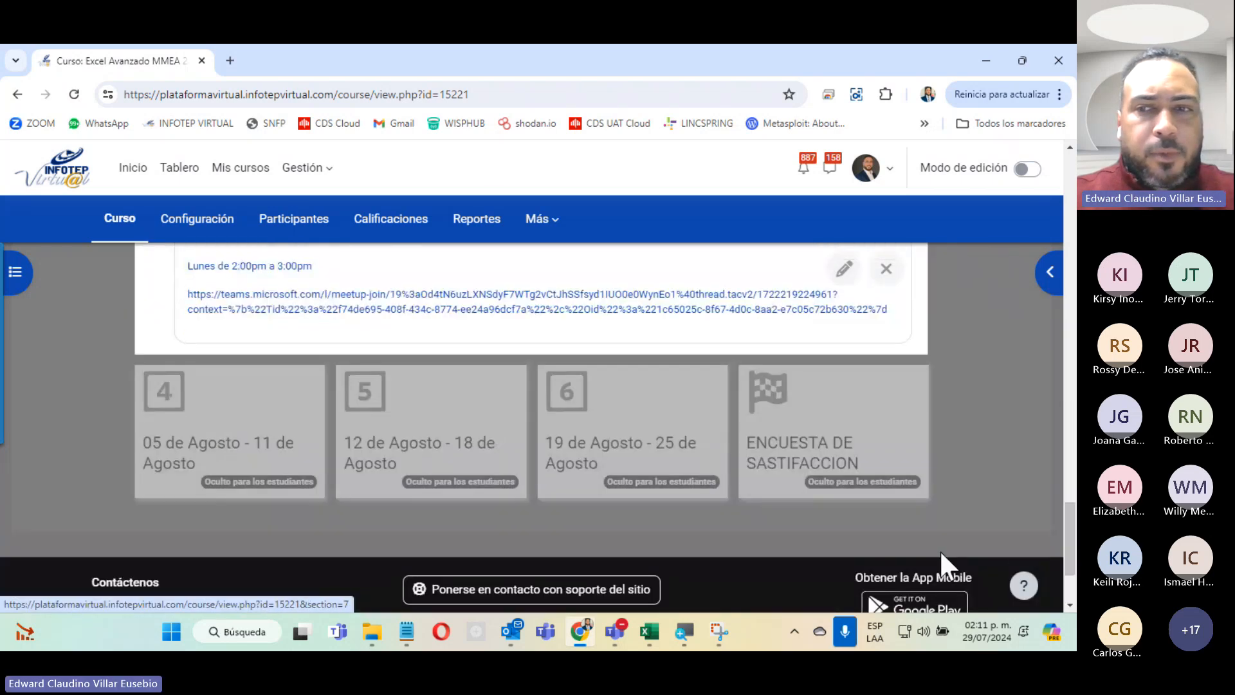
pyautogui.scroll(4, 282, 356)
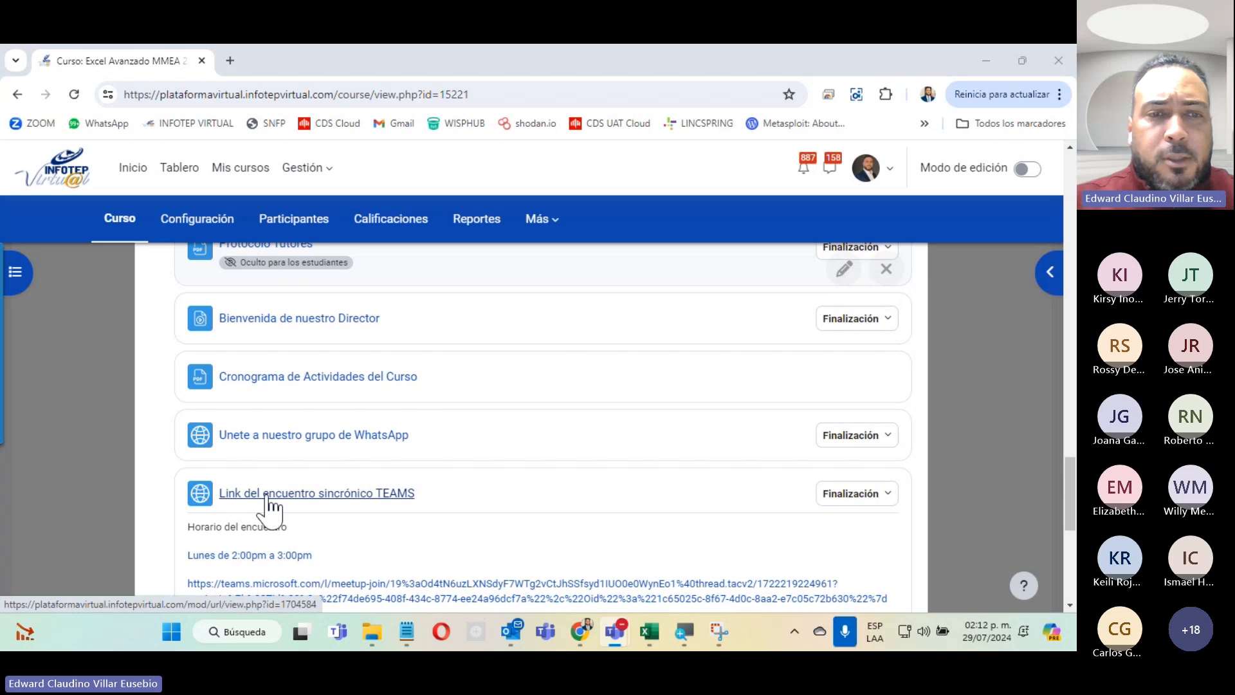
pyautogui.scroll(-5, 446, 495)
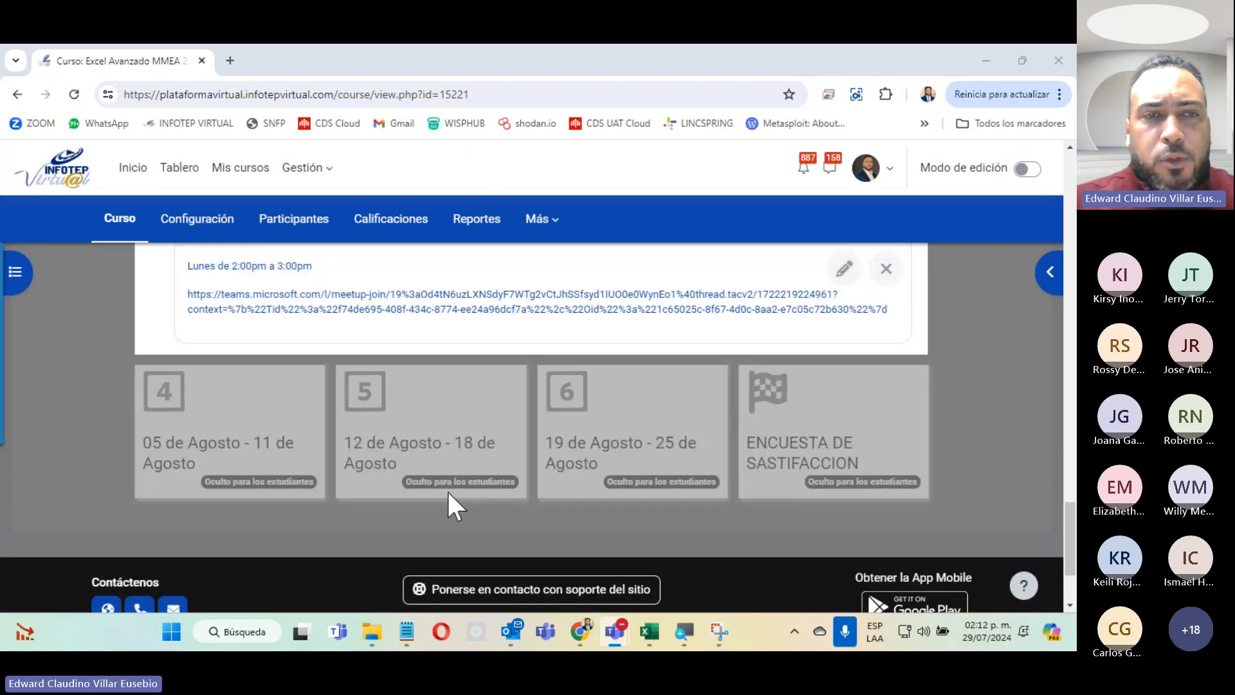
pyautogui.scroll(5, 447, 495)
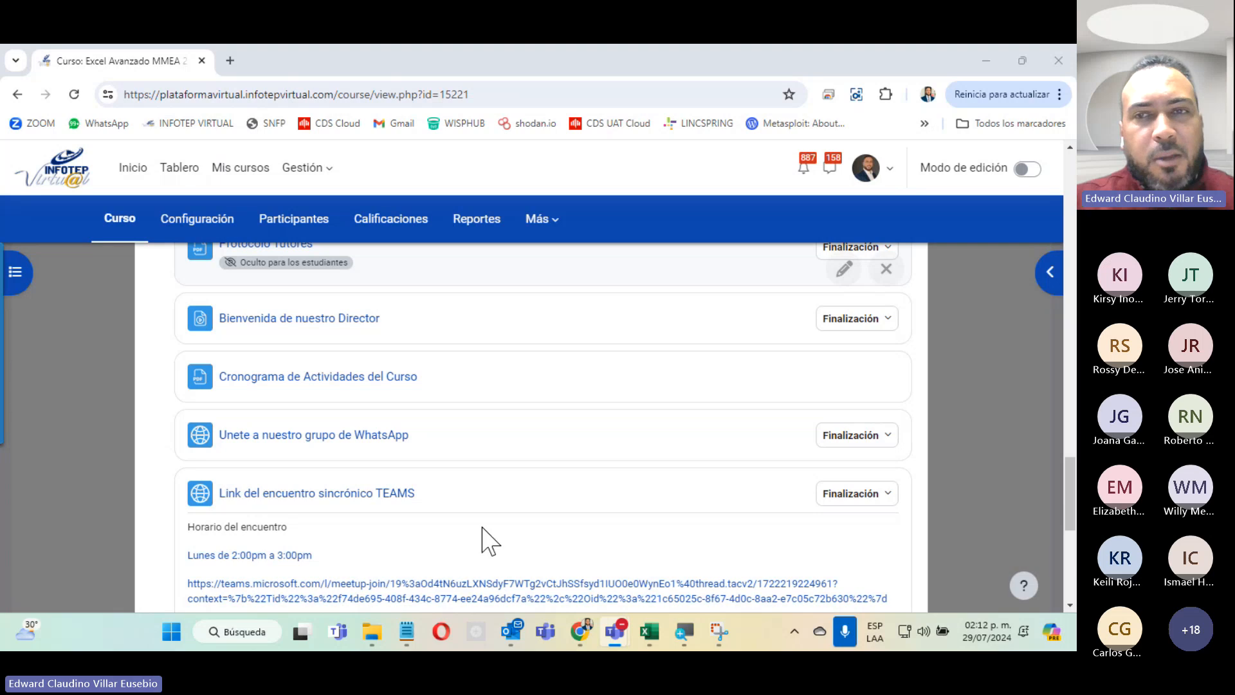
pyautogui.scroll(-5, 507, 498)
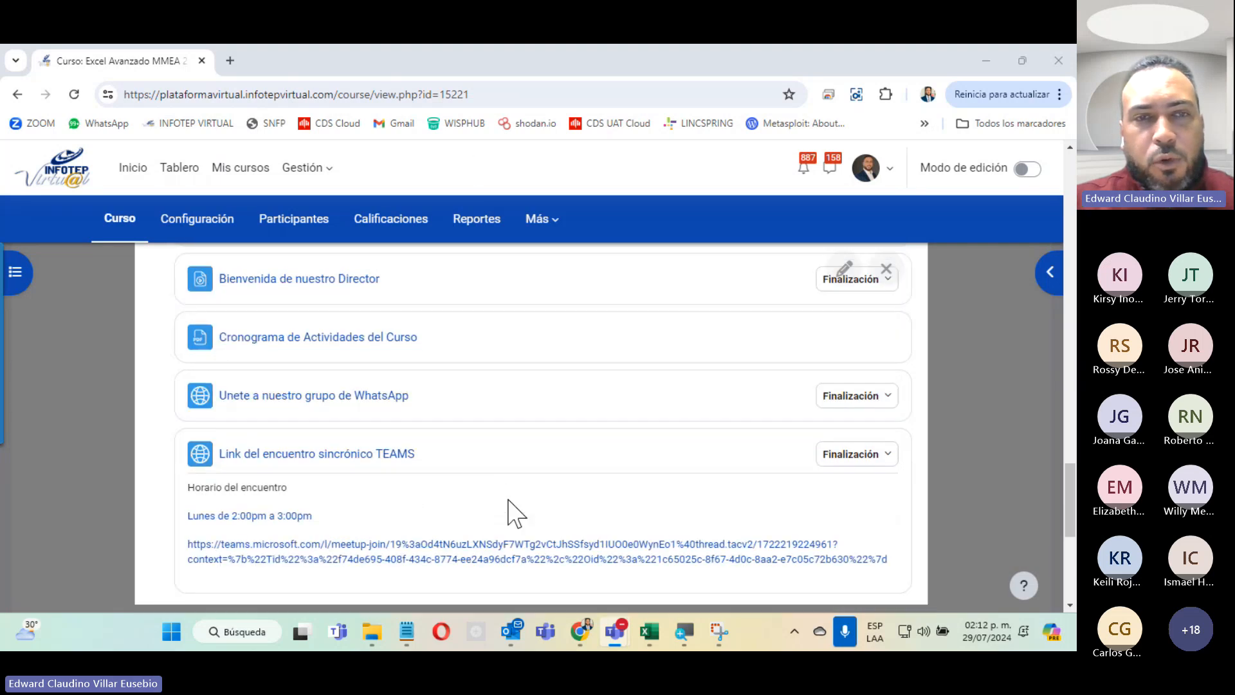
pyautogui.scroll(7, 507, 499)
pyautogui.scroll(-8, 508, 498)
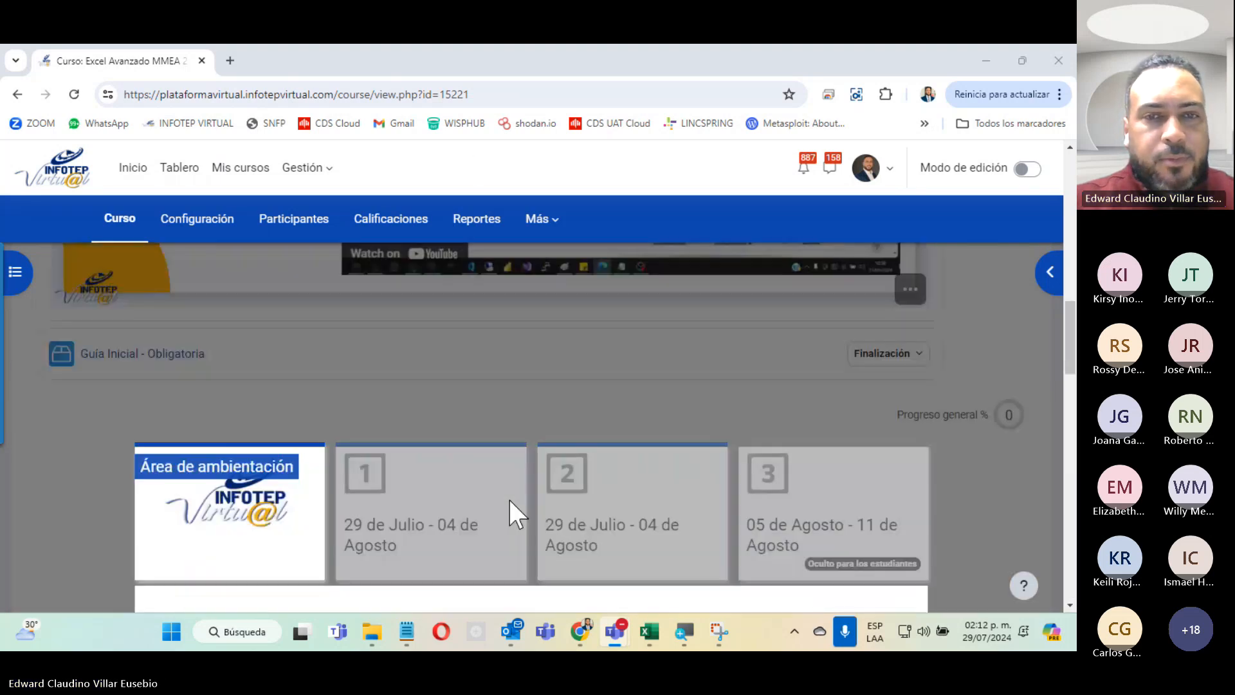
# Open weekly block 1, 29 de Julio - 04 de Agosto, and load Guía de la Unidad 1 and Video Unidad I in new tabs.
pyautogui.scroll(3, 395, 417)
pyautogui.click(412, 497)
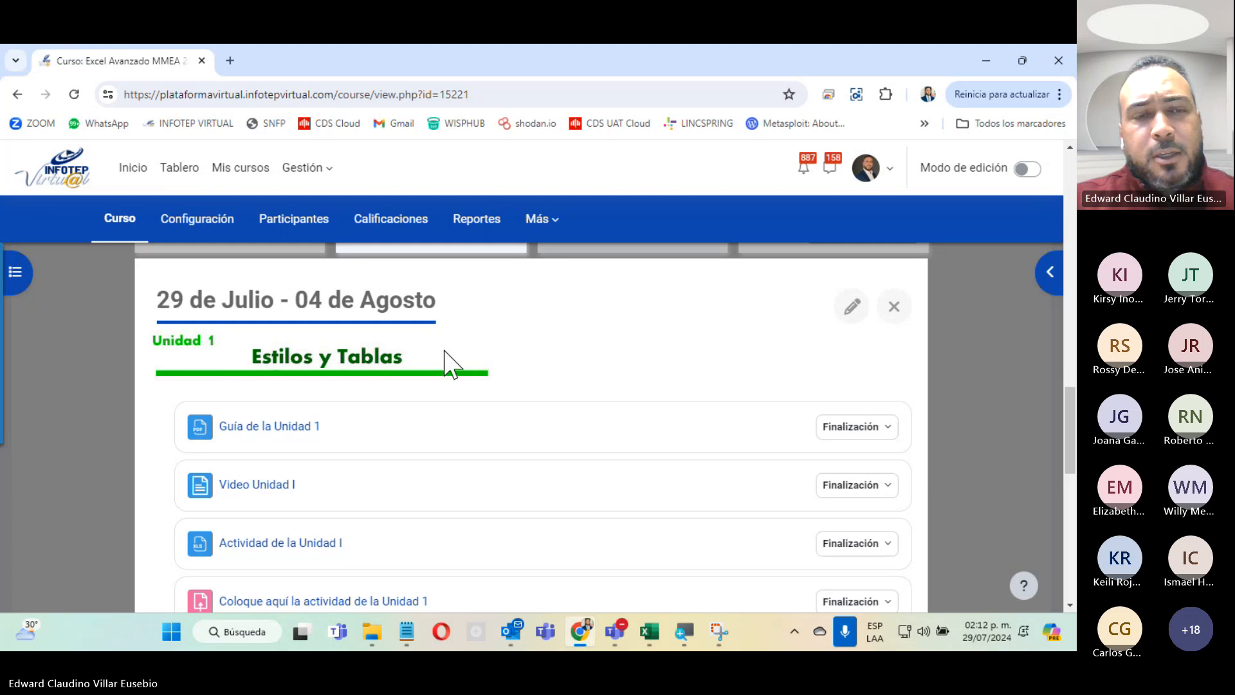
pyautogui.rightClick(287, 434)
pyautogui.click(419, 236)
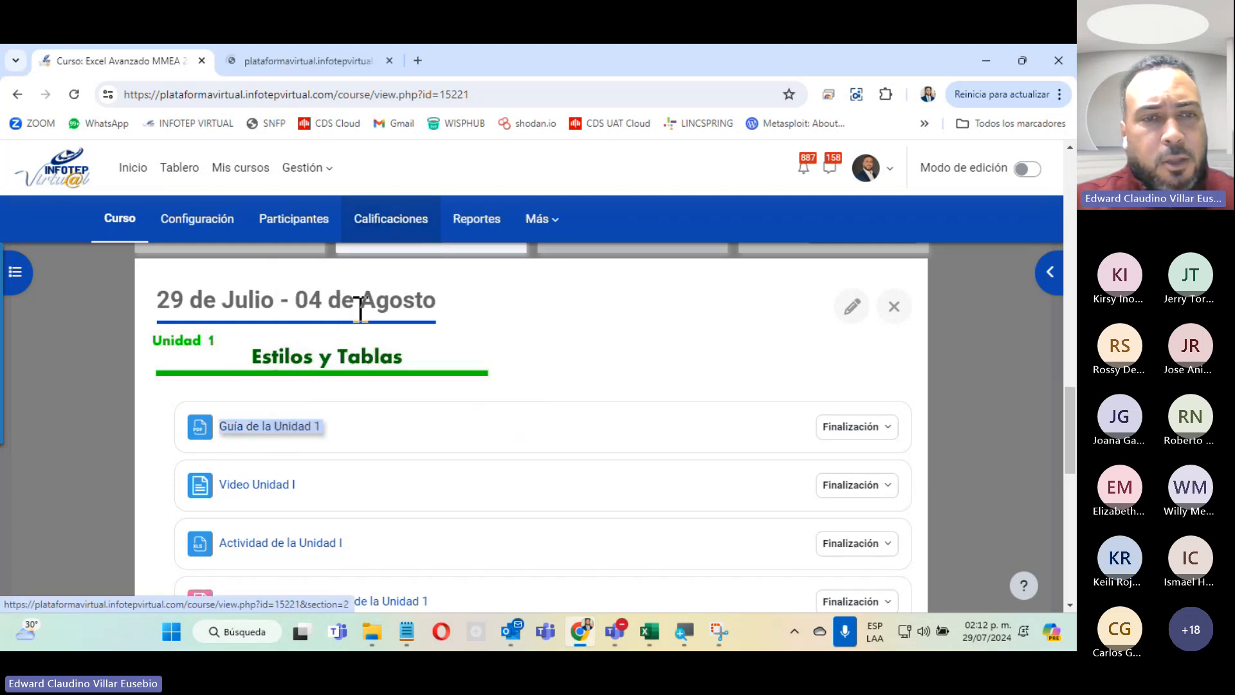
pyautogui.rightClick(240, 486)
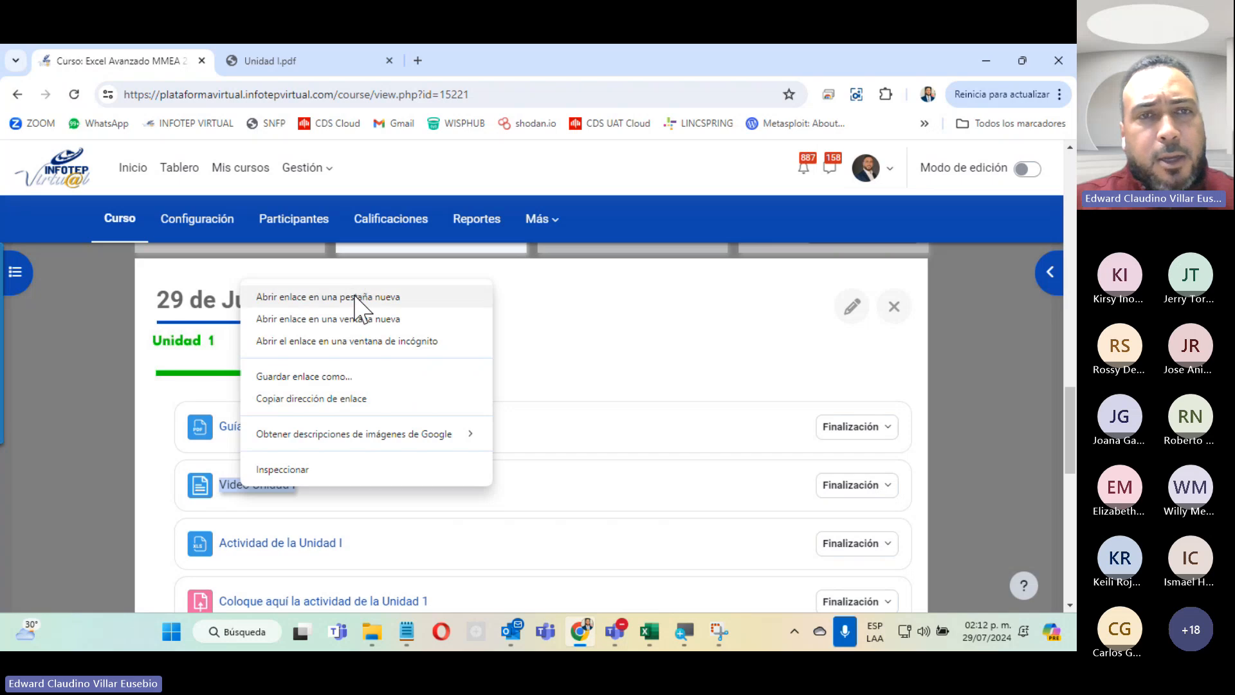
pyautogui.click(358, 297)
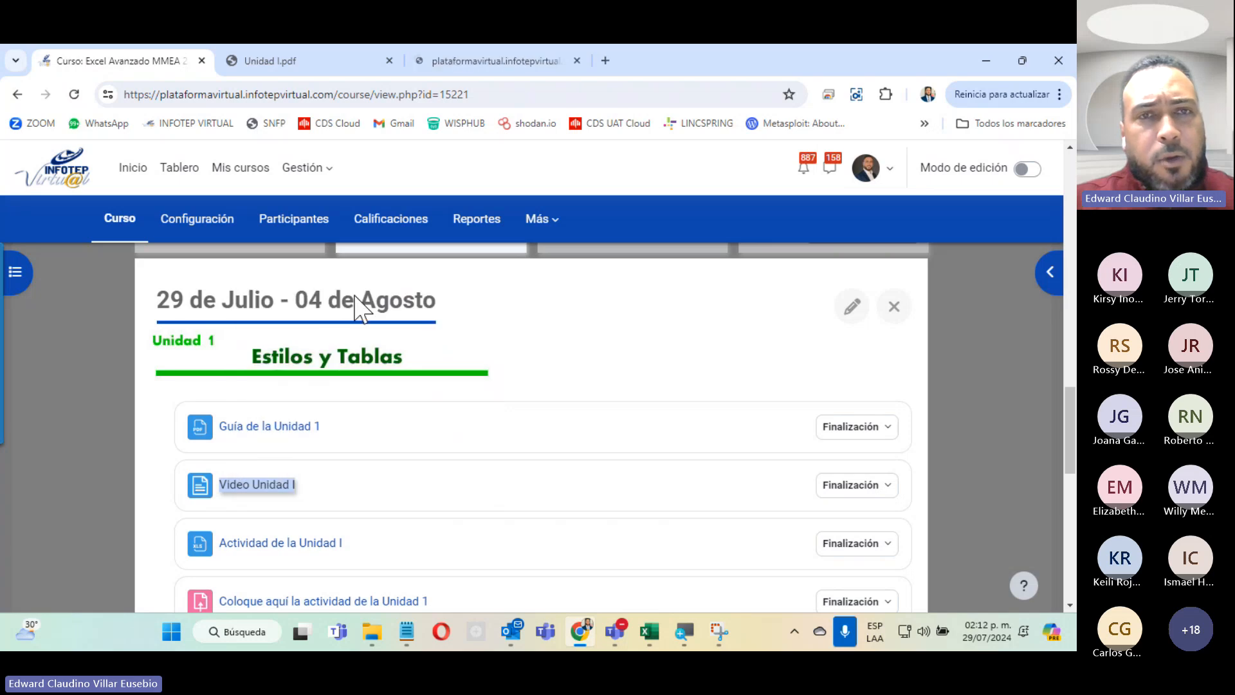
# Download the Actividad de la Unidad I workbook and open it in Excel.
pyautogui.rightClick(287, 544)
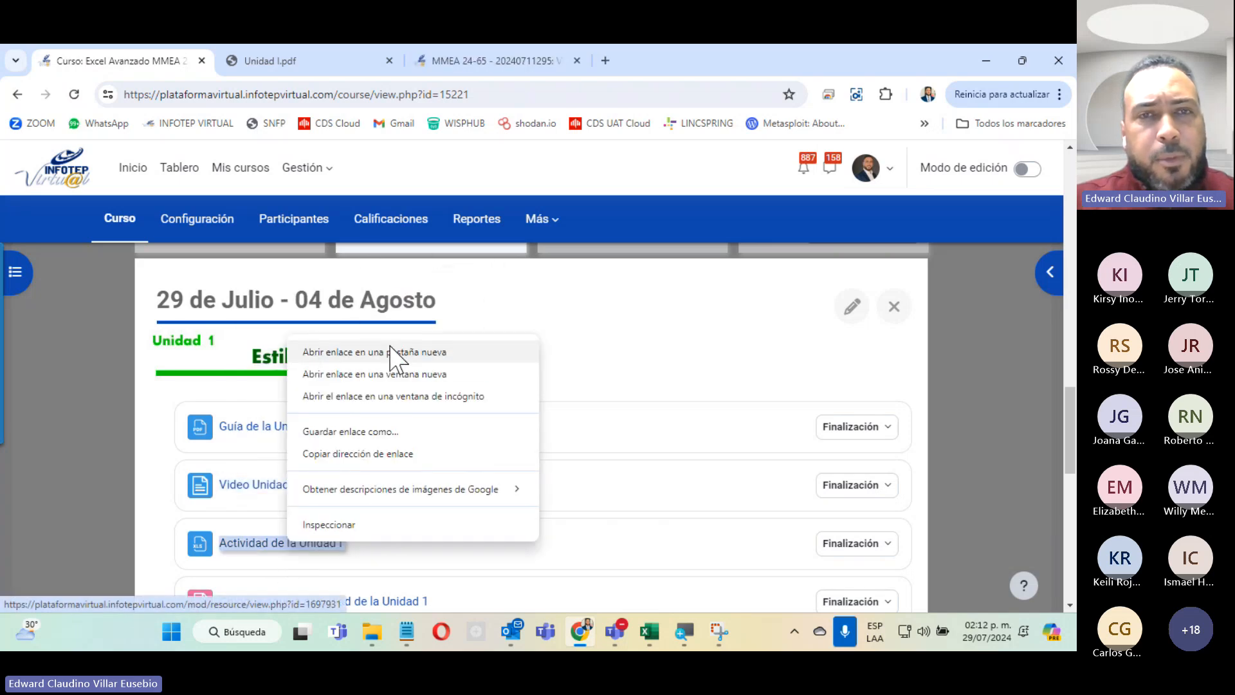
pyautogui.click(395, 352)
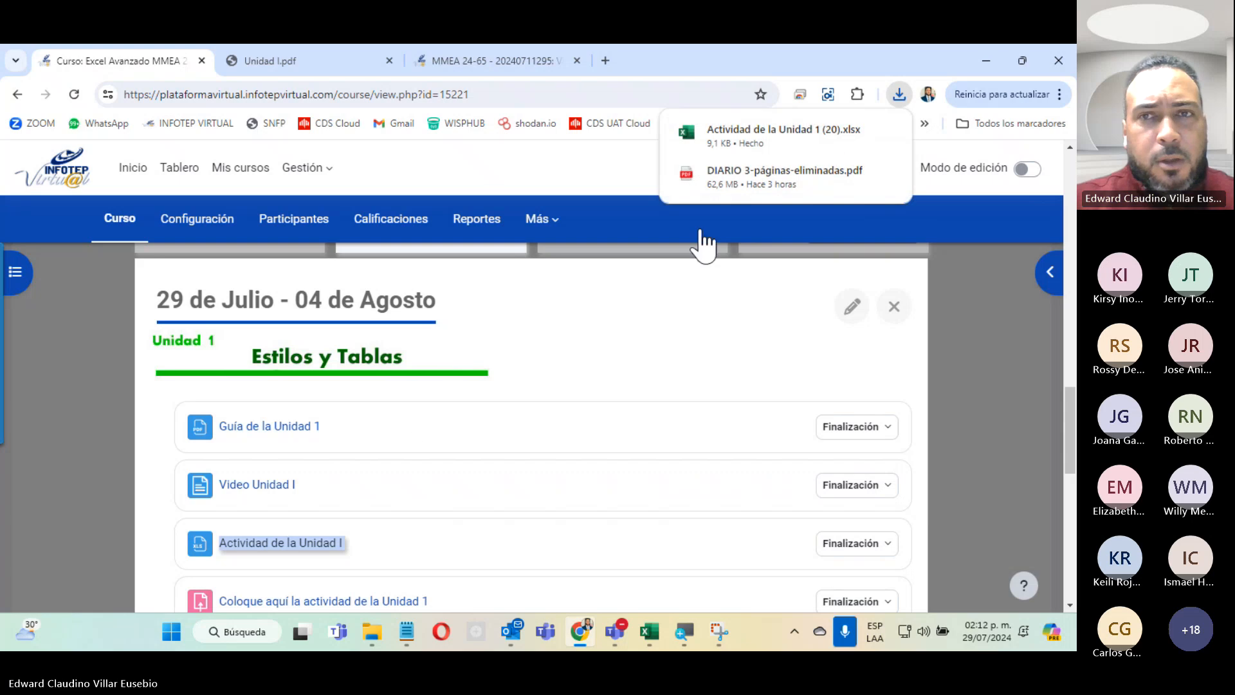
pyautogui.click(746, 138)
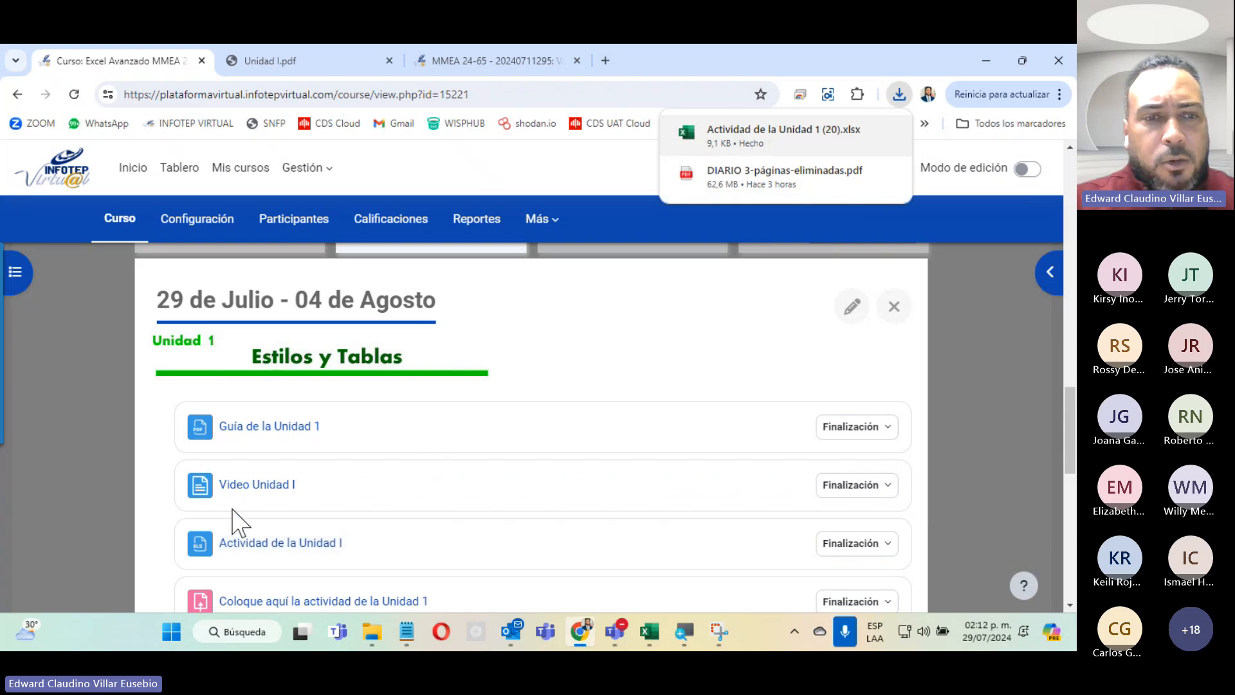
pyautogui.scroll(-5, 276, 537)
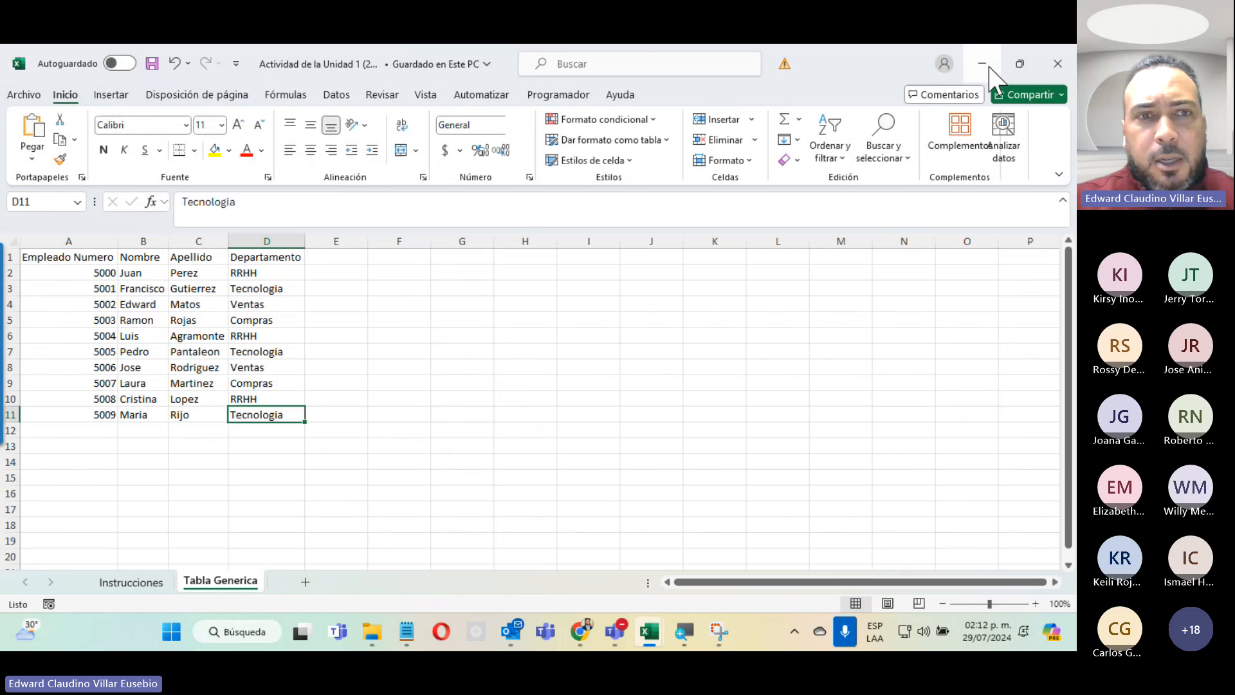
# Minimize the Unidad 1 activity workbook and close the Unidad2-Actividad2 workbook without saving its changes.
pyautogui.click(984, 63)
pyautogui.click(1057, 64)
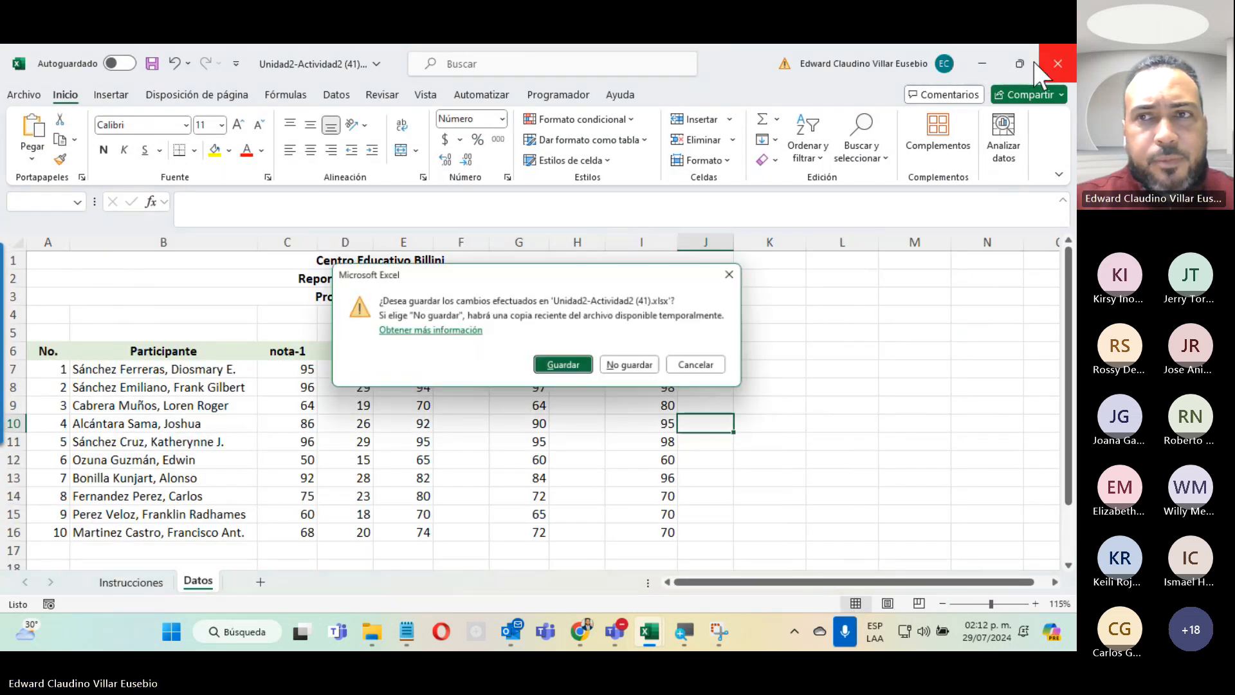
pyautogui.click(639, 365)
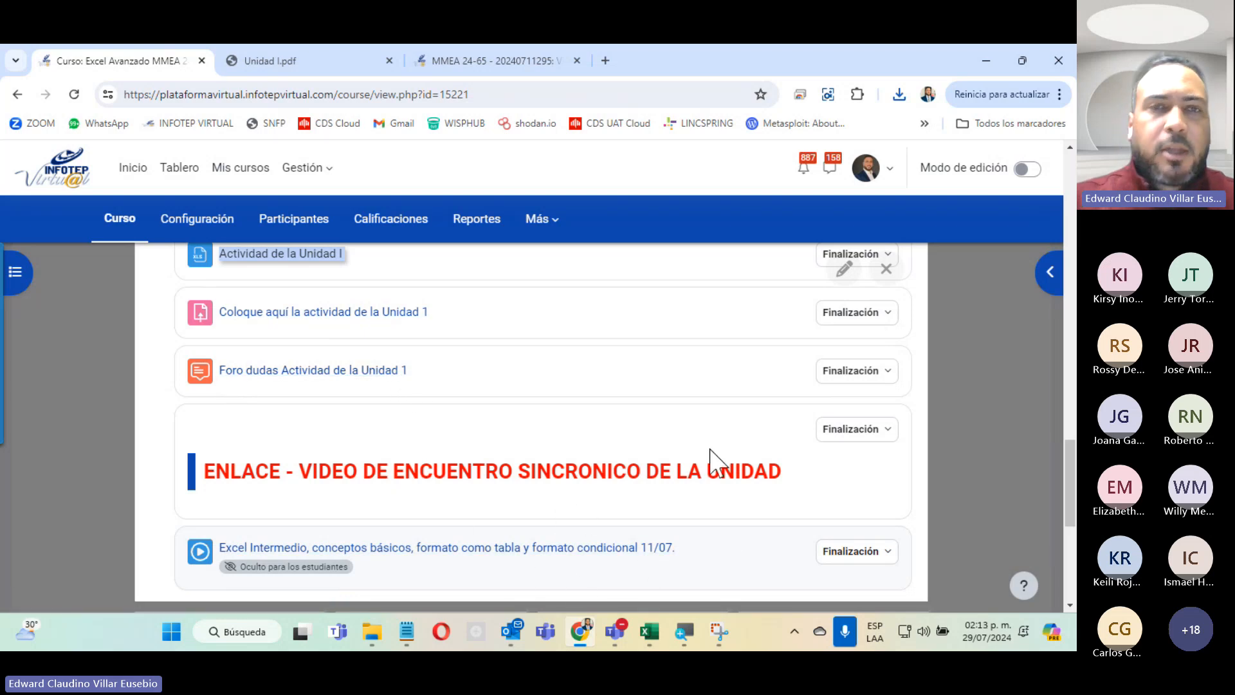
# Show the Unidad I.pdf guide from its cover to the unit objective page and enlarge it to 125%.
pyautogui.click(333, 62)
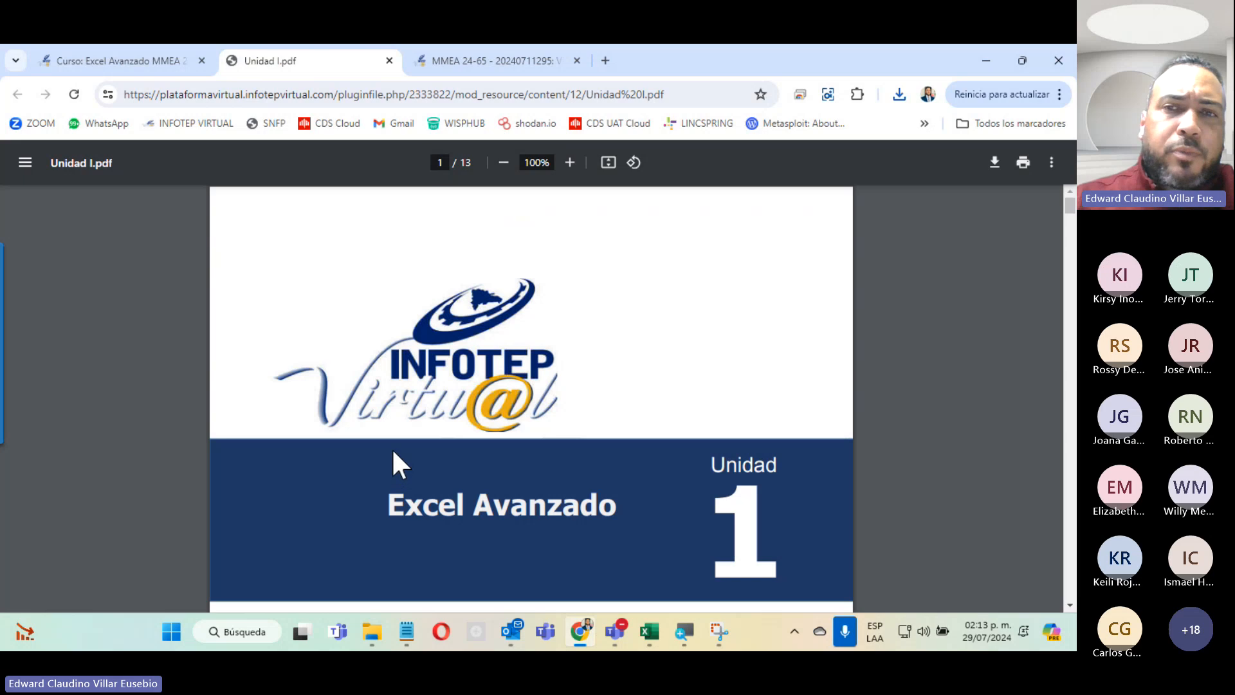
pyautogui.scroll(-4, 392, 445)
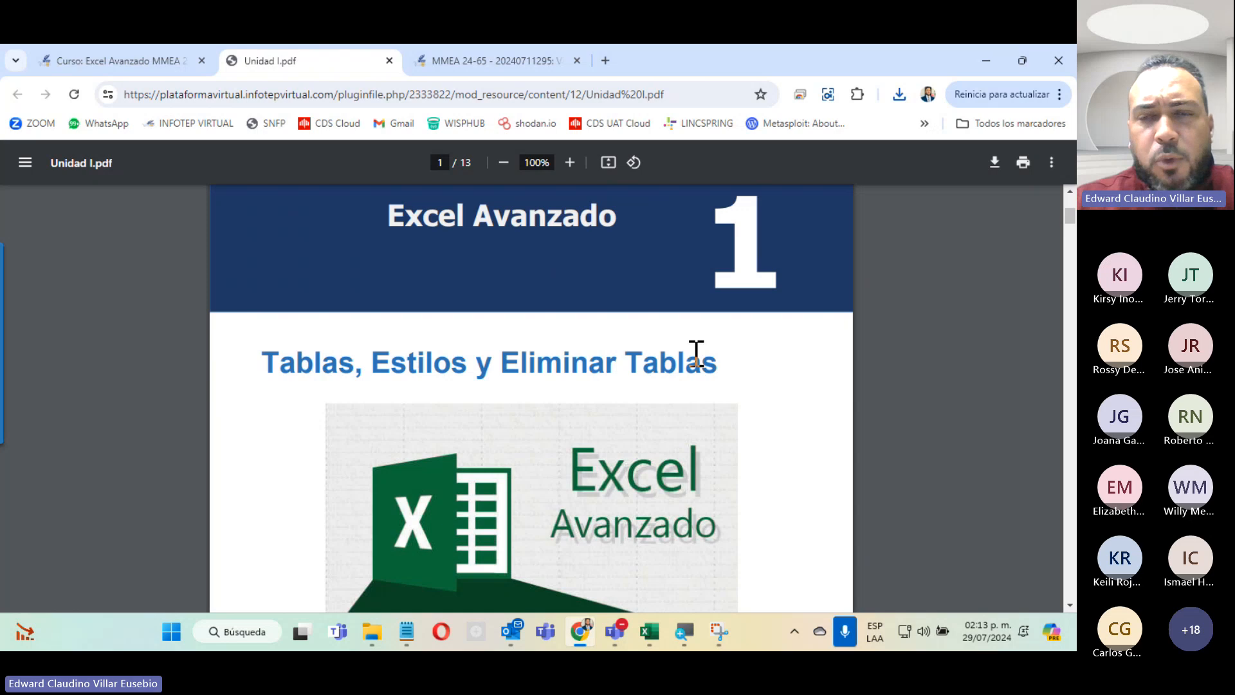
pyautogui.scroll(-7, 696, 352)
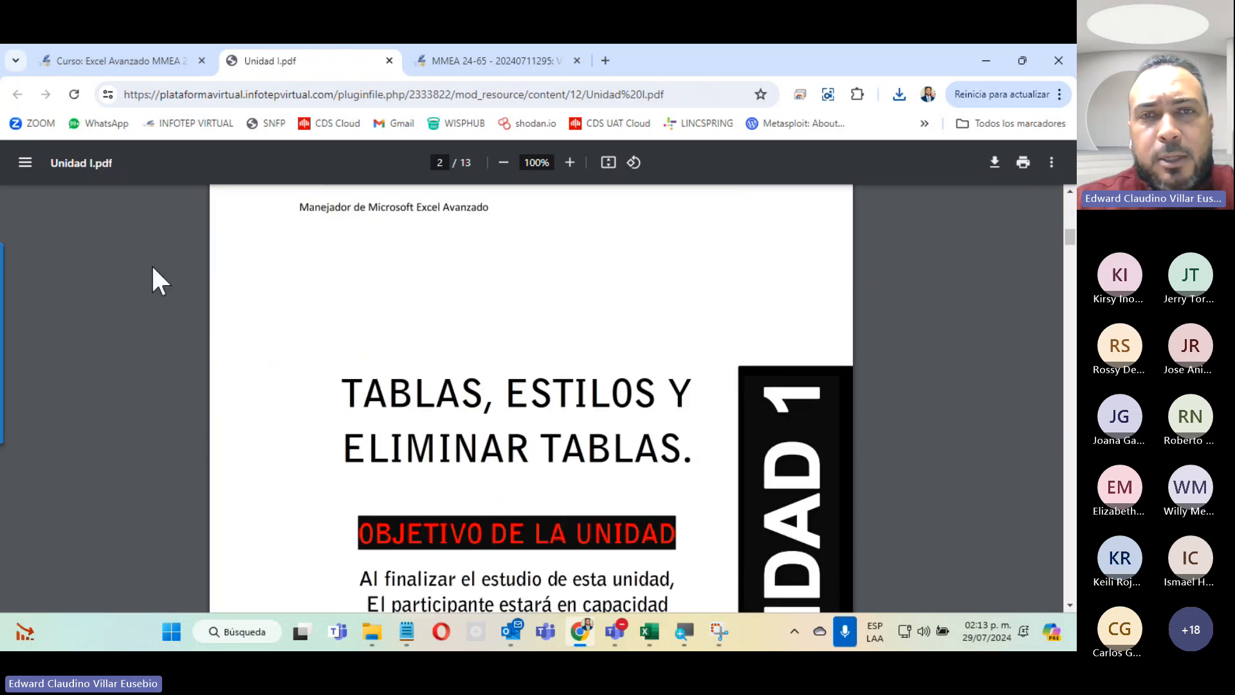
pyautogui.click(570, 164)
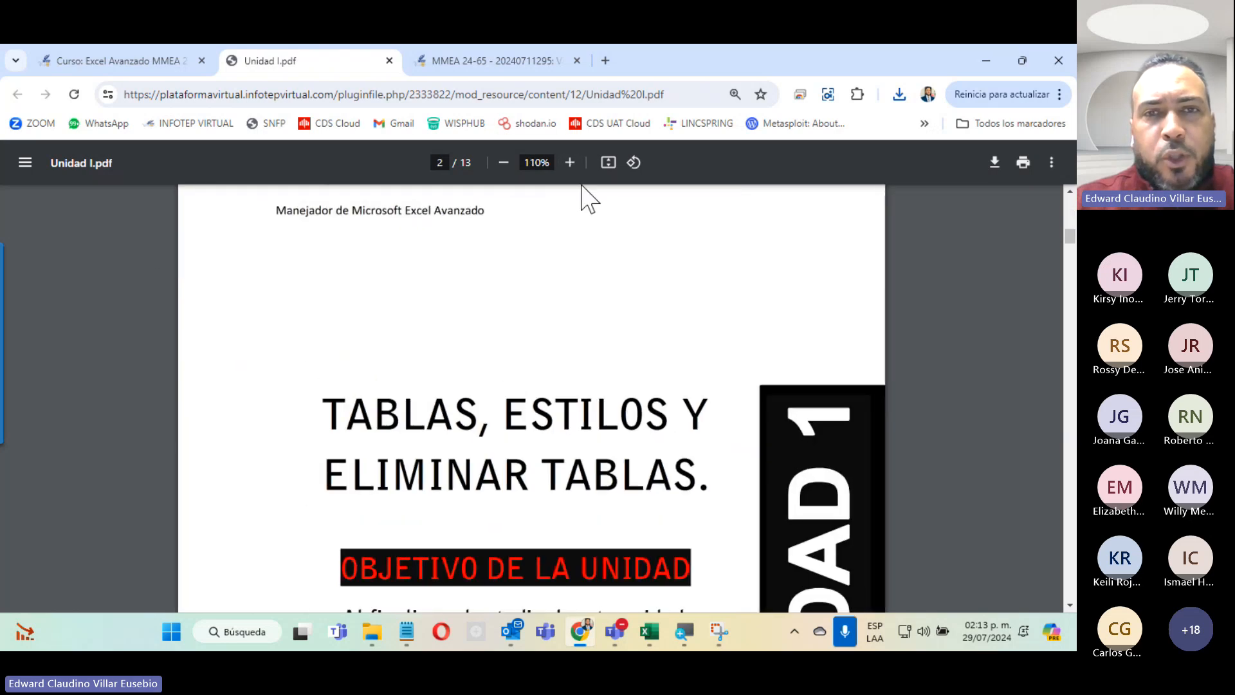
pyautogui.click(569, 163)
# Go through the guide's unit objective, the explanation of Excel tables with its product example, and the list of table elements.
pyautogui.scroll(-10, 608, 303)
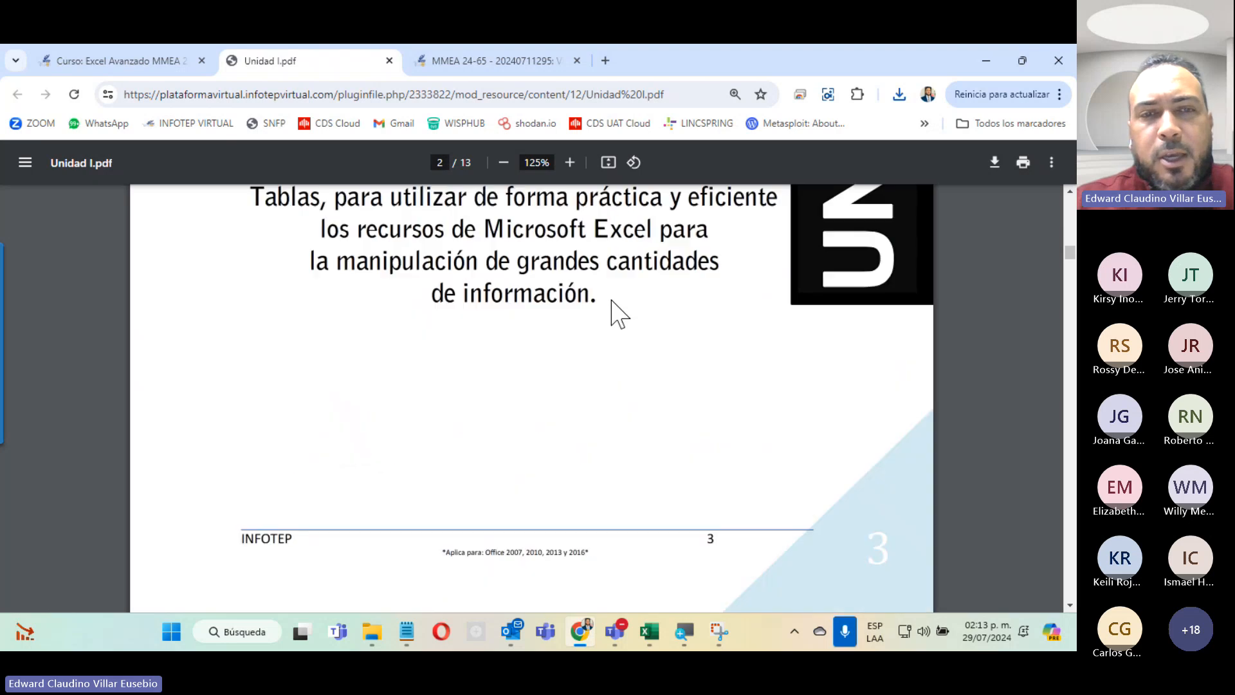
pyautogui.scroll(-5, 619, 315)
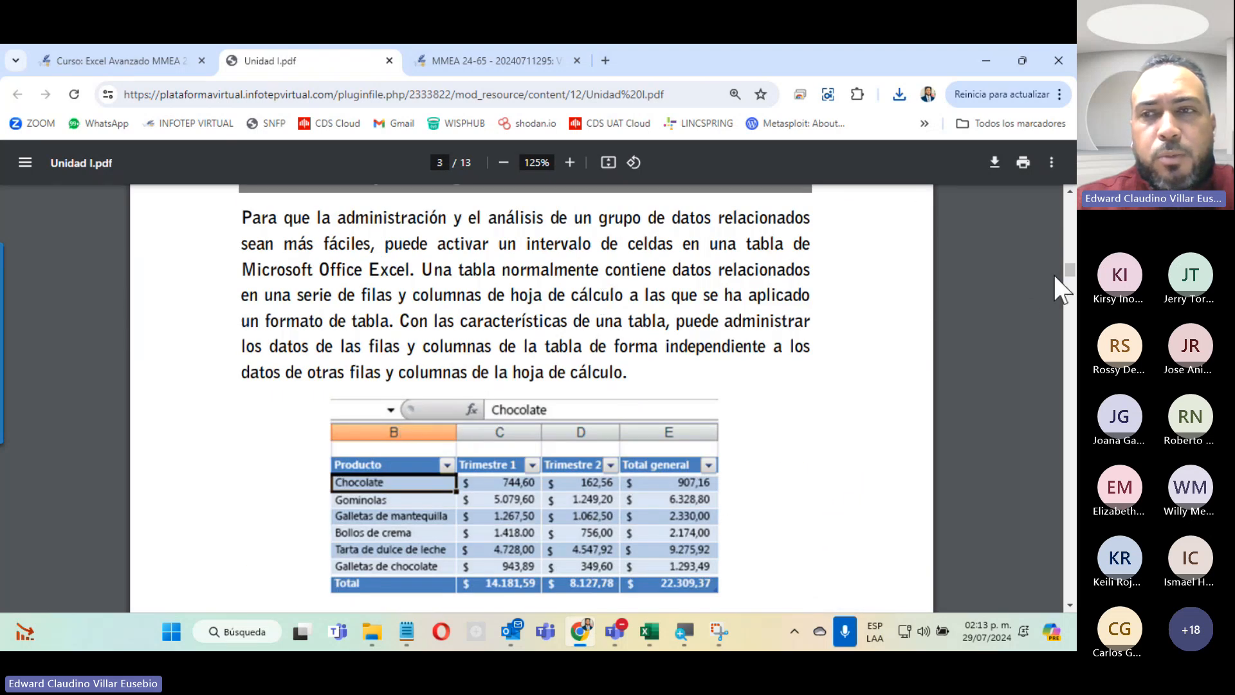
pyautogui.moveTo(1070, 272); pyautogui.dragTo(1070, 272)
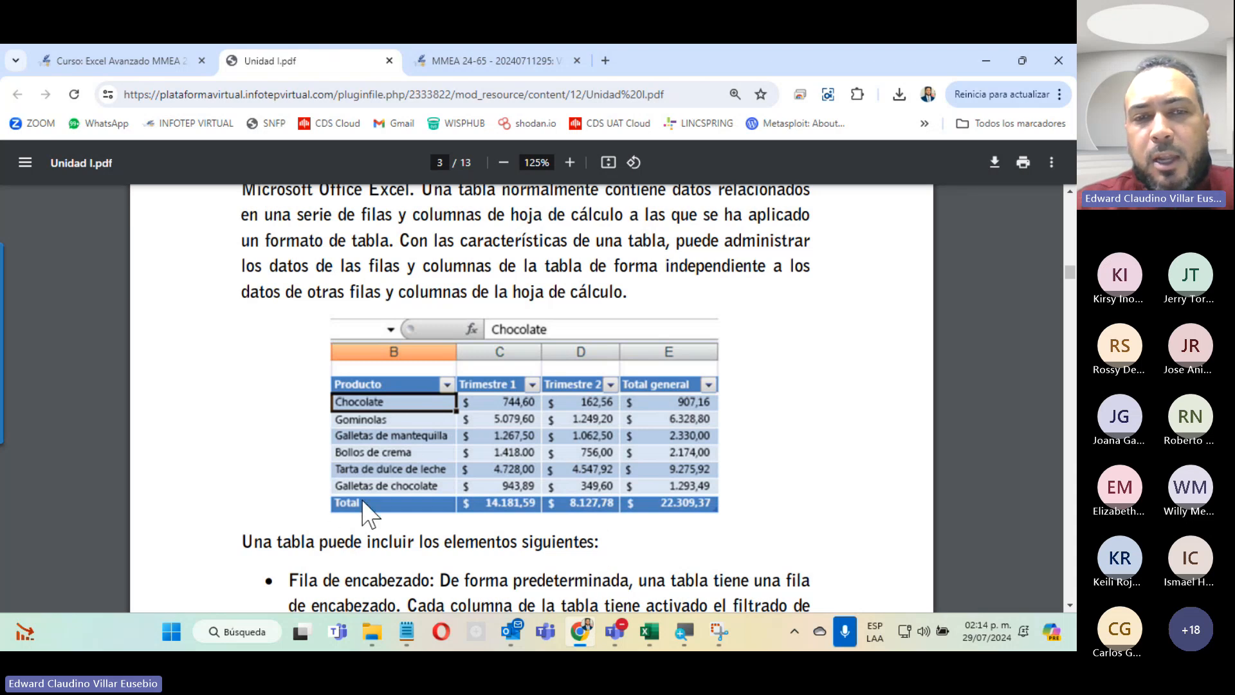
pyautogui.click(993, 528)
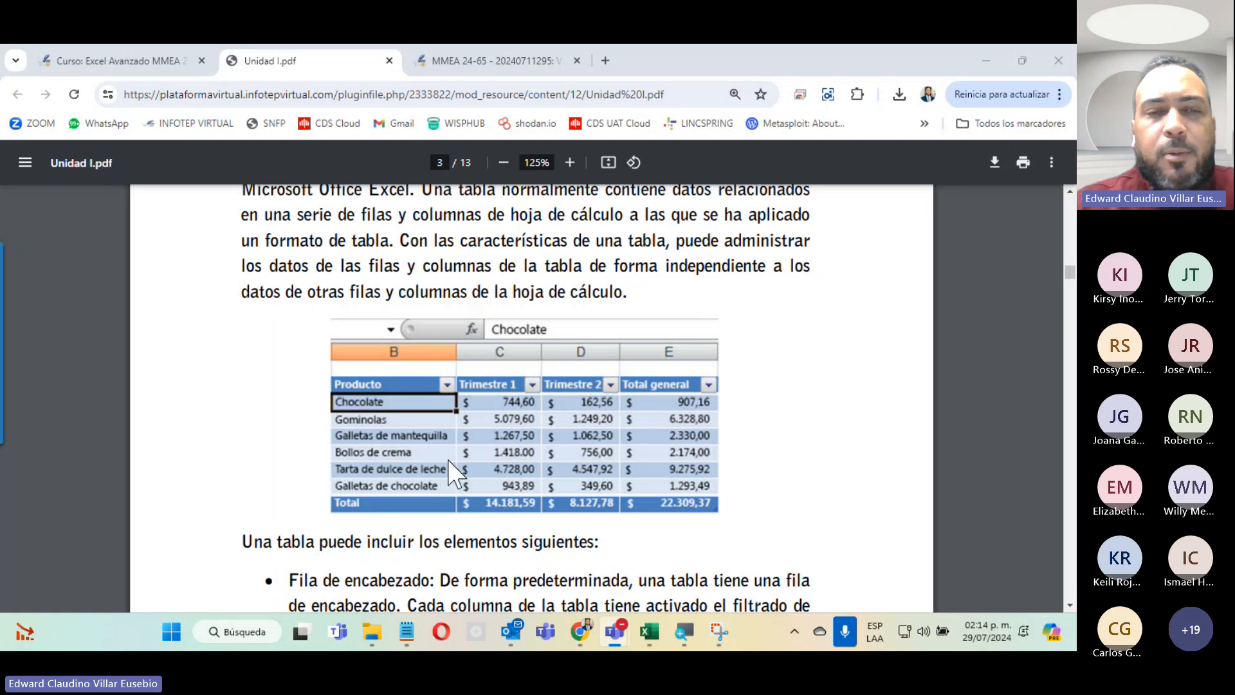
pyautogui.scroll(-5, 433, 523)
pyautogui.scroll(-10, 434, 523)
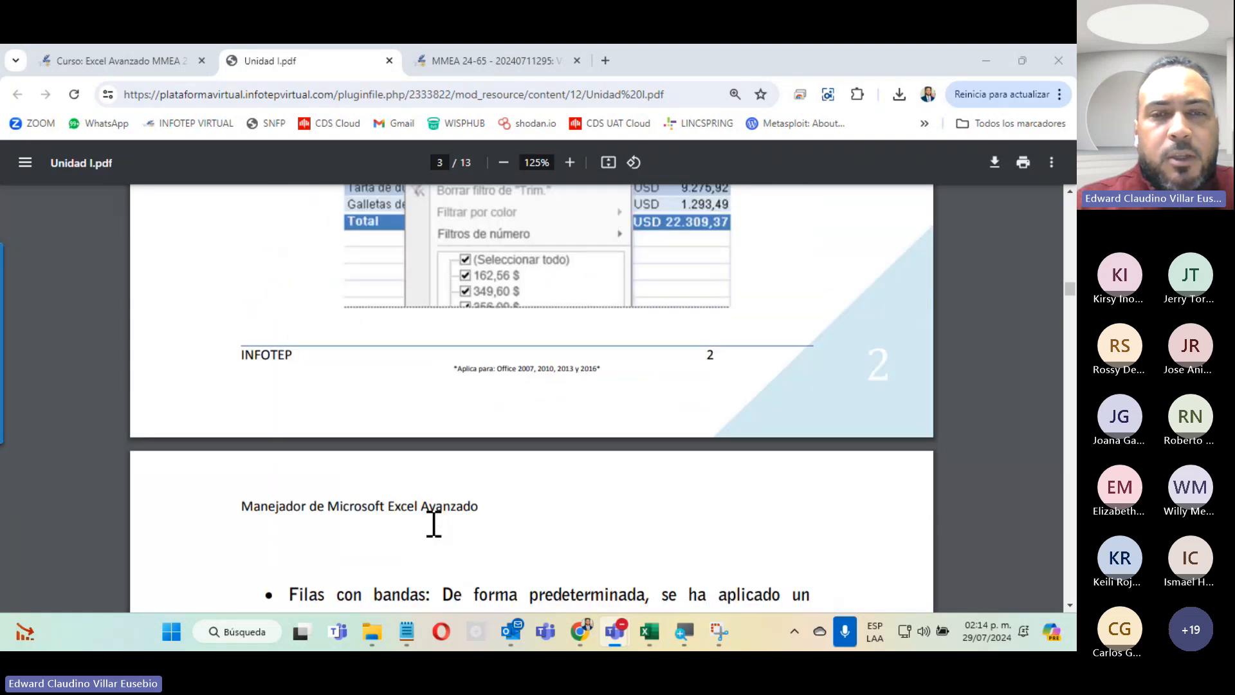
# Go through the guide's remaining table elements and section 1.2 on creating a table in Excel, as far as the table styles gallery.
pyautogui.scroll(-5, 434, 523)
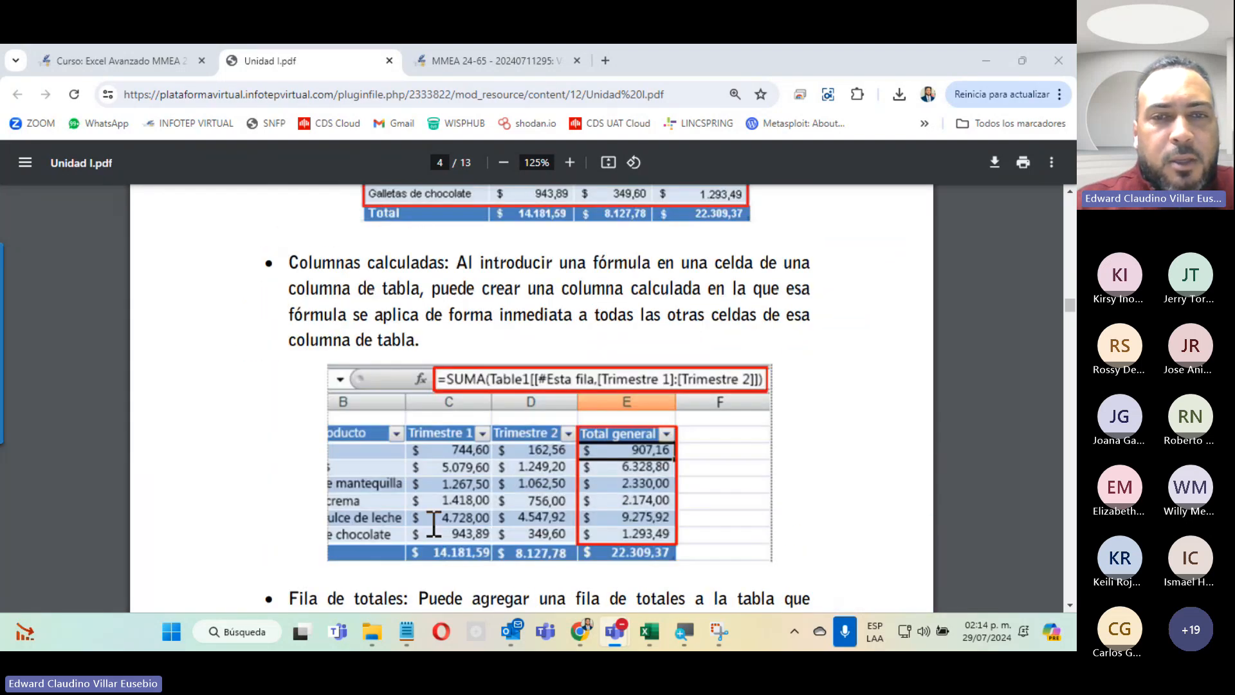
pyautogui.scroll(-15, 433, 523)
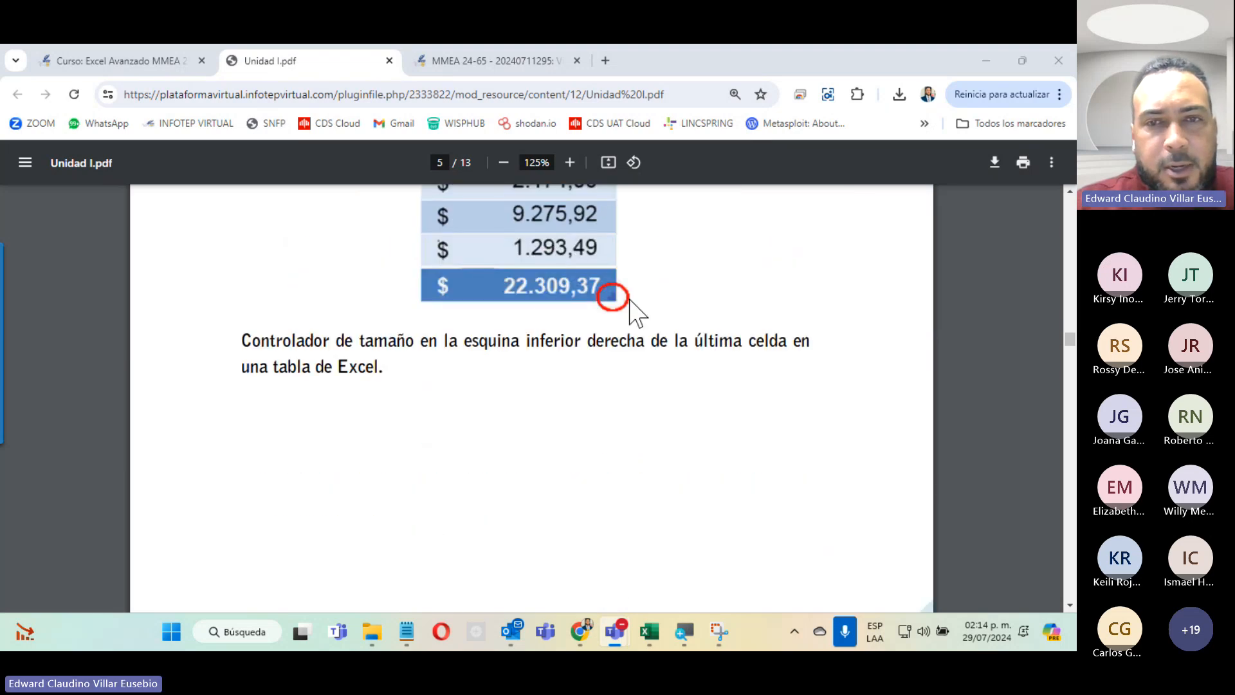
pyautogui.scroll(-6, 611, 300)
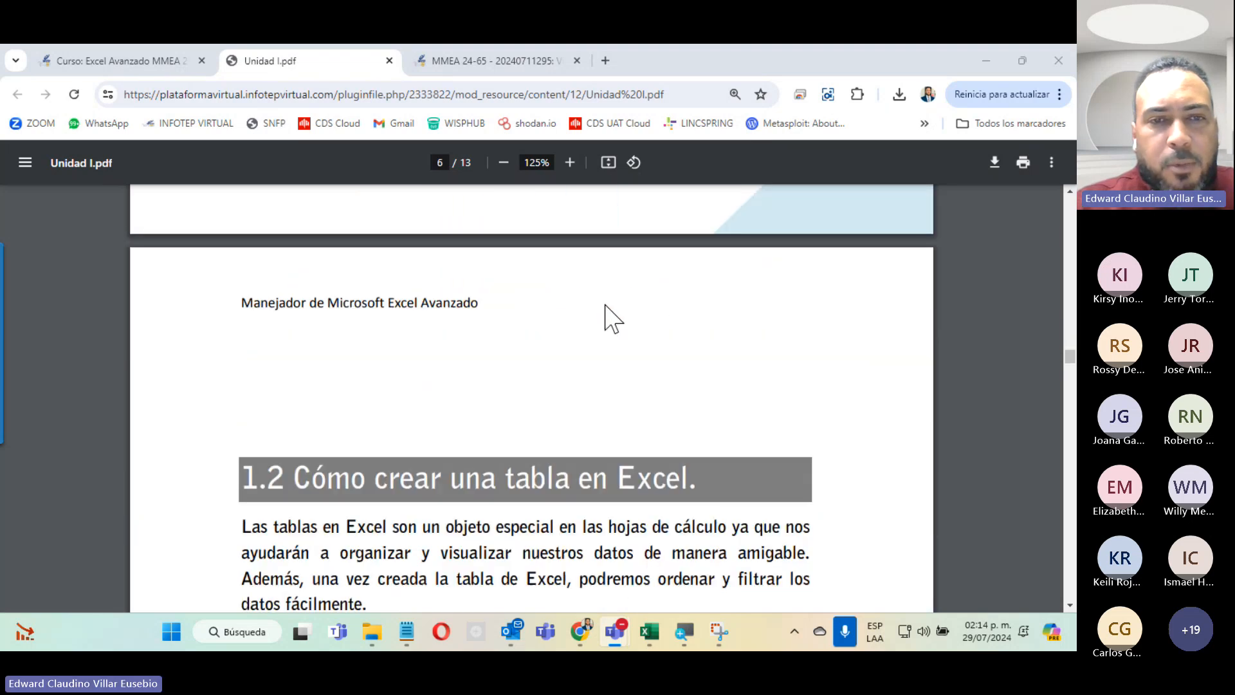
pyautogui.scroll(-5, 612, 317)
pyautogui.scroll(5, 613, 317)
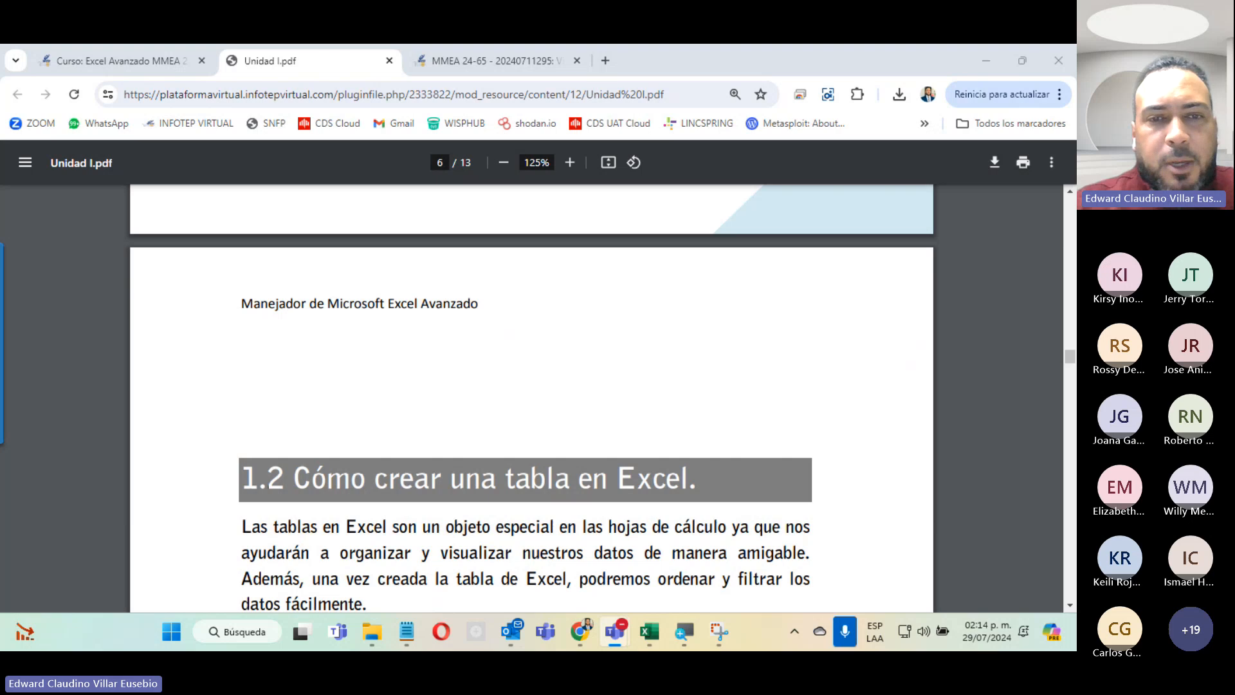
pyautogui.scroll(-10, 454, 475)
pyautogui.scroll(-10, 456, 475)
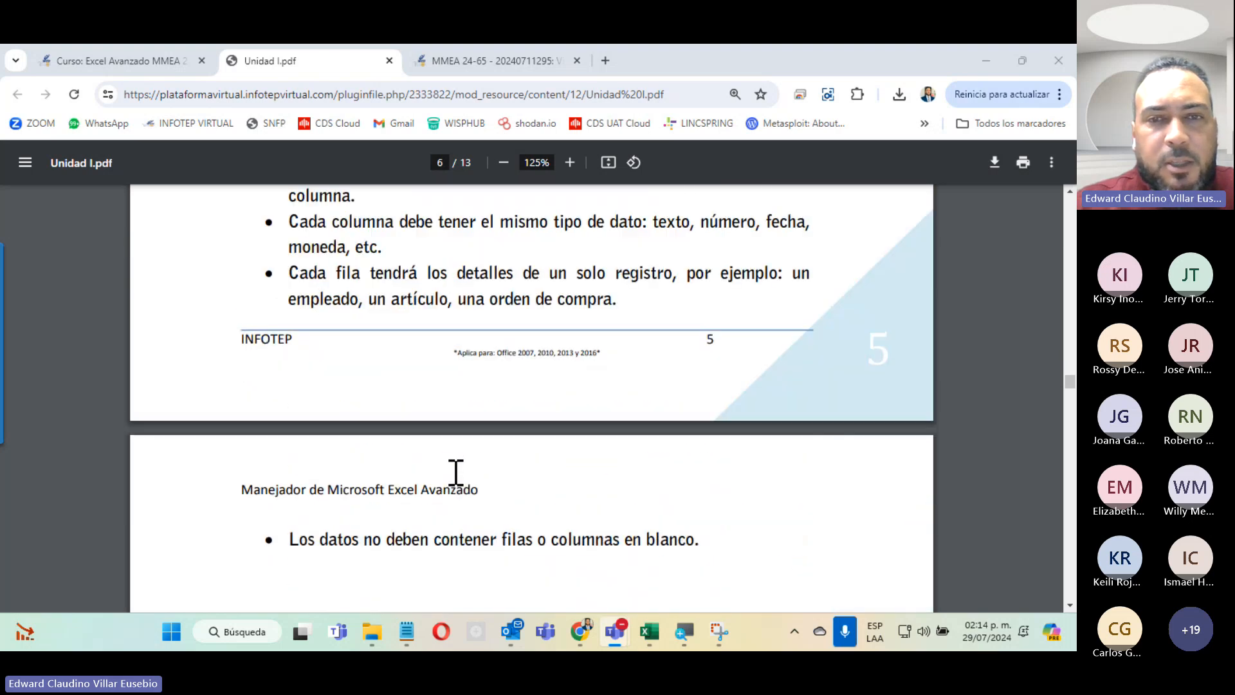
pyautogui.scroll(-15, 456, 484)
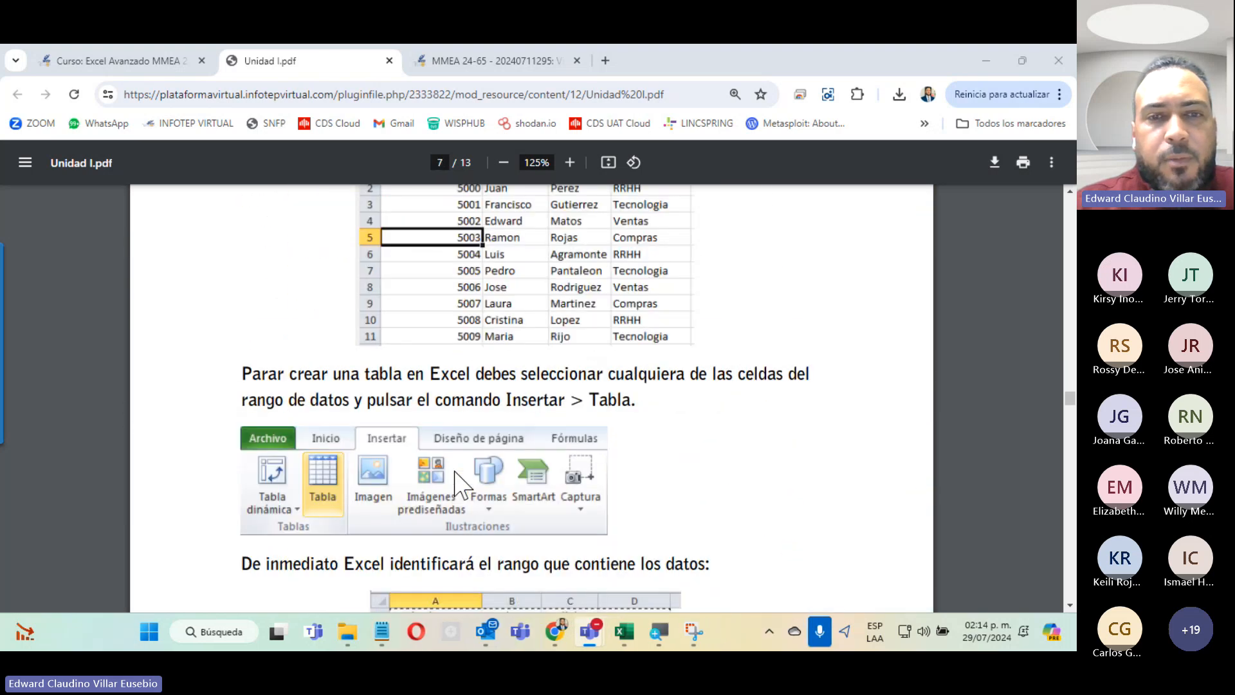
pyautogui.scroll(3, 455, 474)
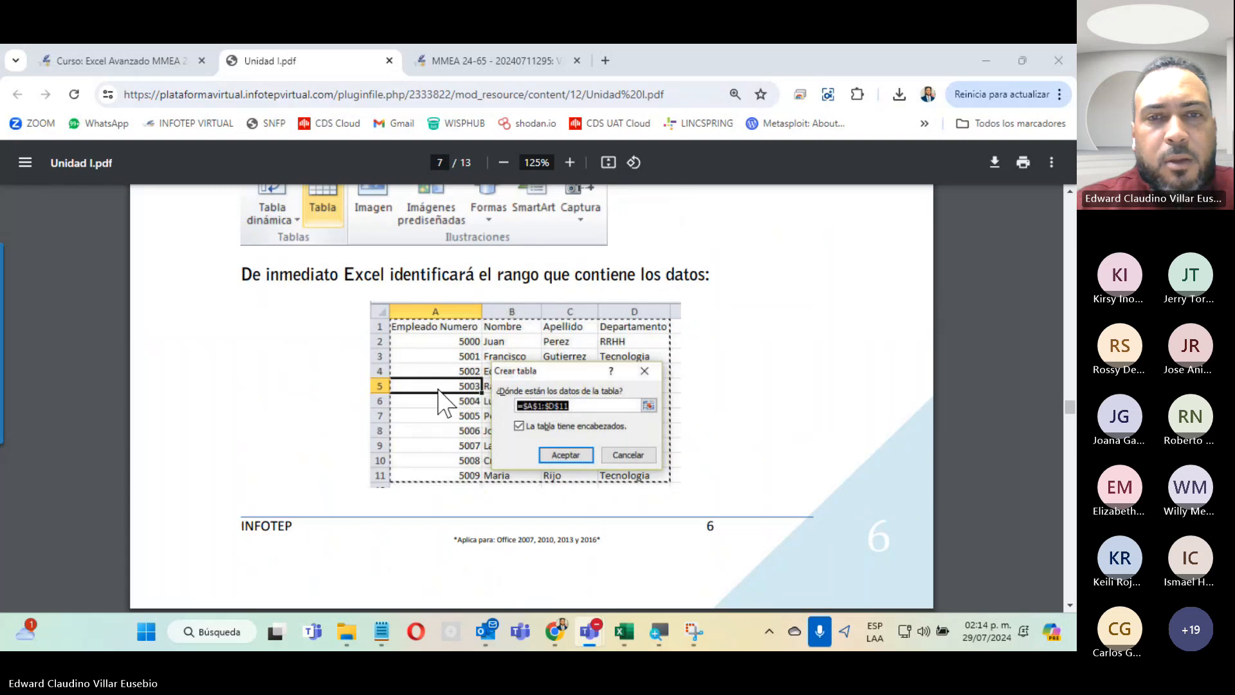
pyautogui.scroll(-15, 452, 416)
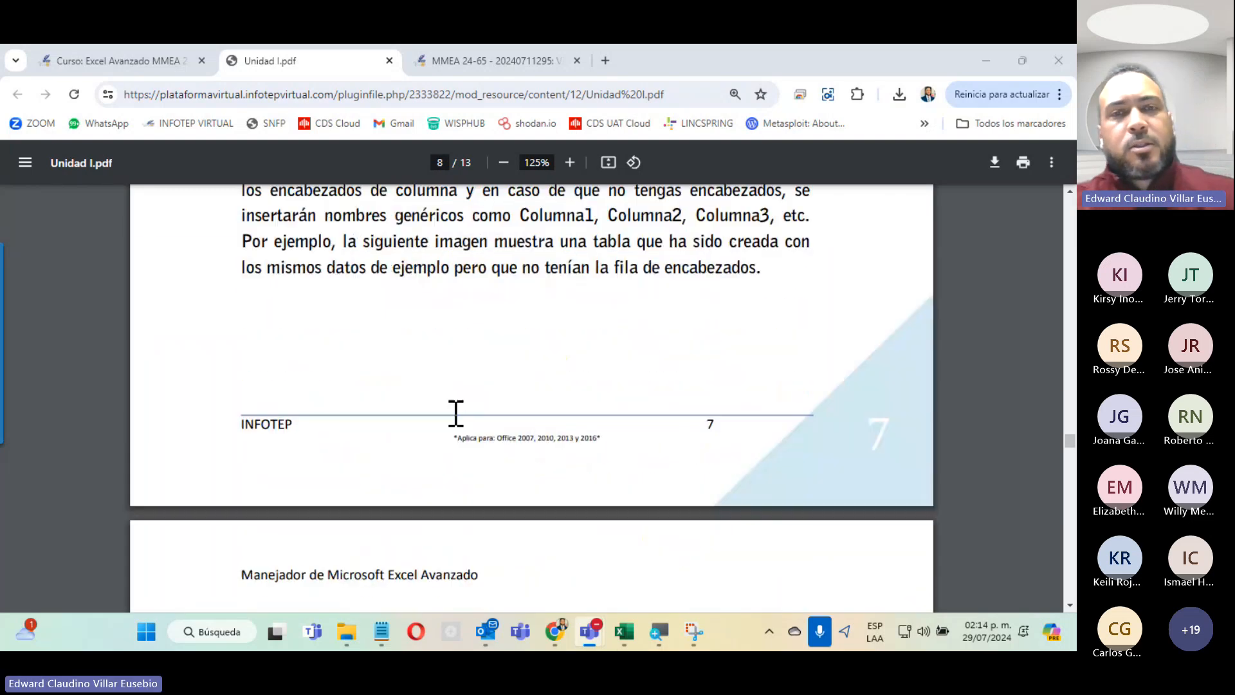
pyautogui.scroll(-10, 457, 418)
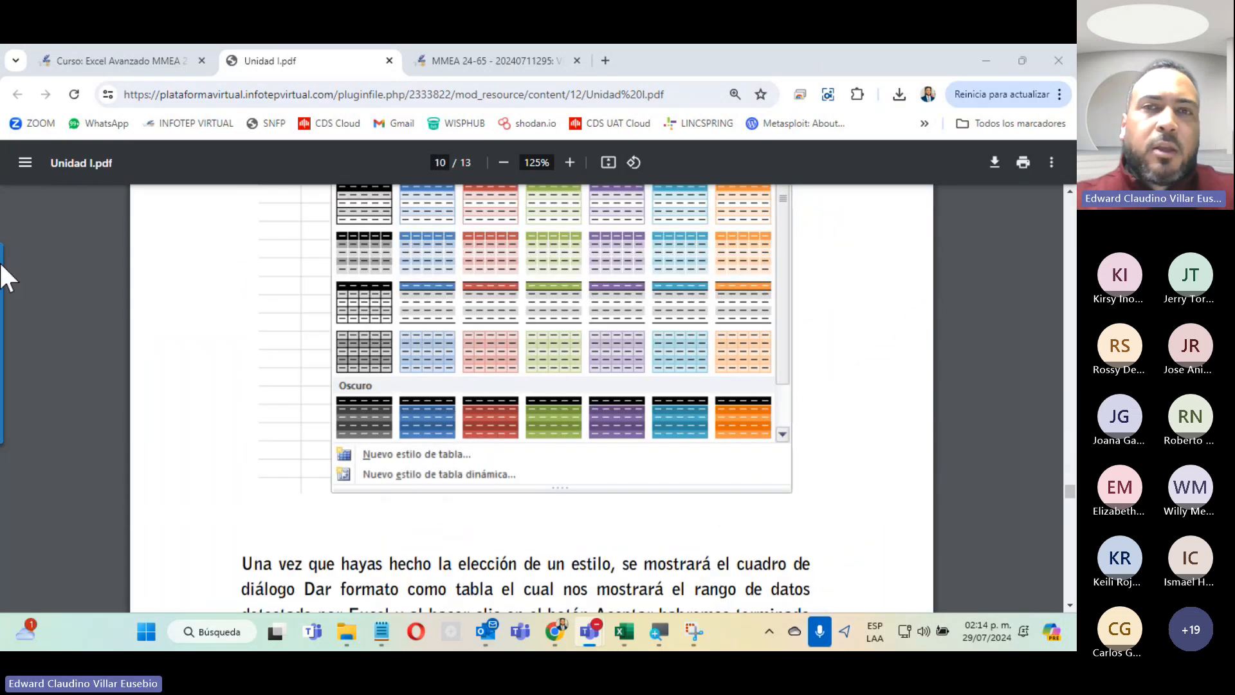
# Show the Video Unidad I course page and reopen the Actividad de la Unidad 1 workbook from the recent downloads.
pyautogui.click(464, 59)
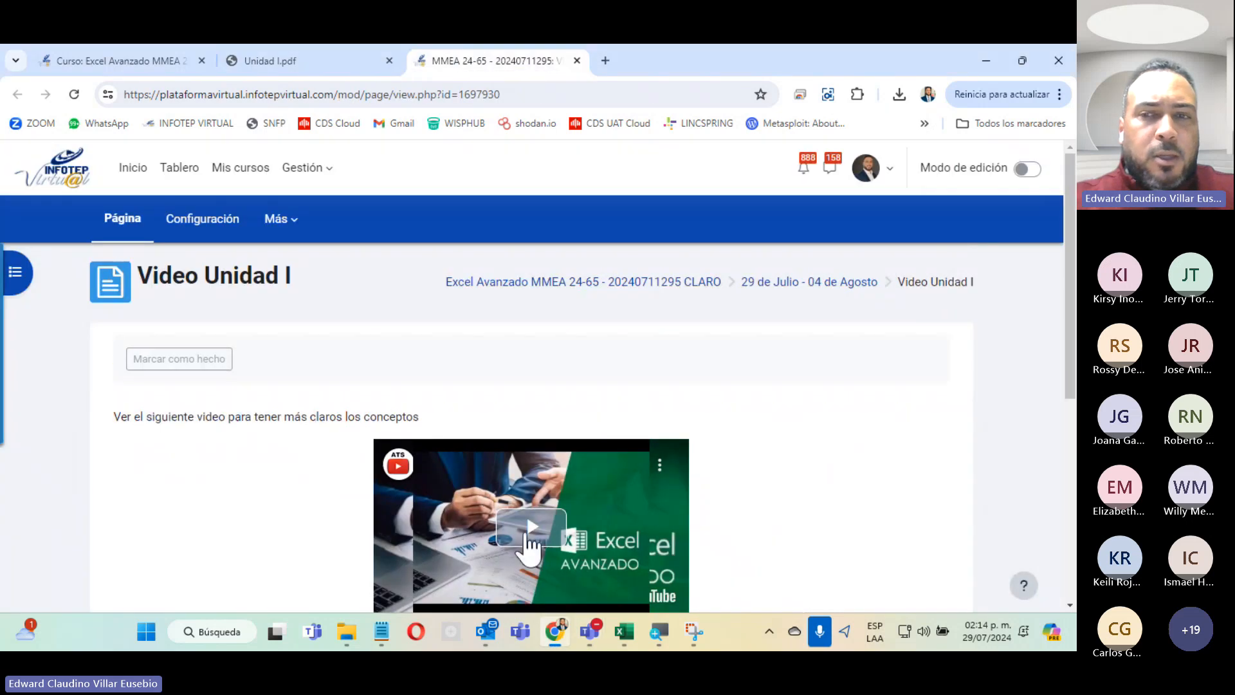
pyautogui.click(960, 529)
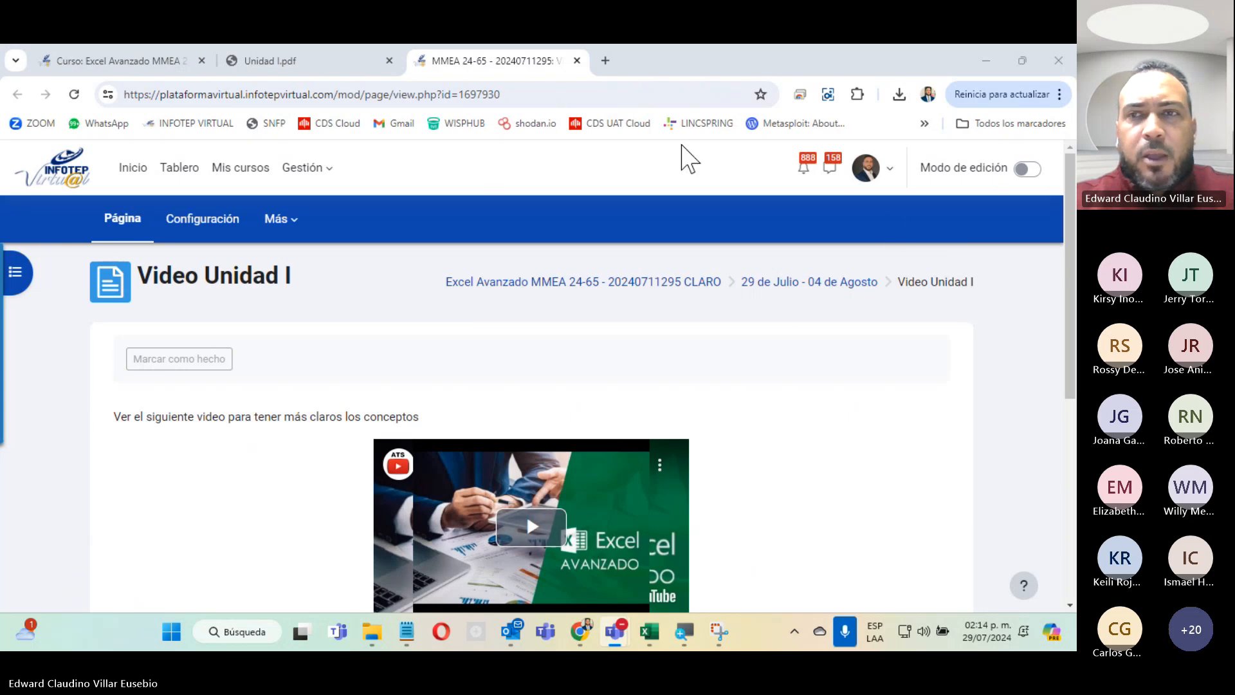
pyautogui.click(899, 94)
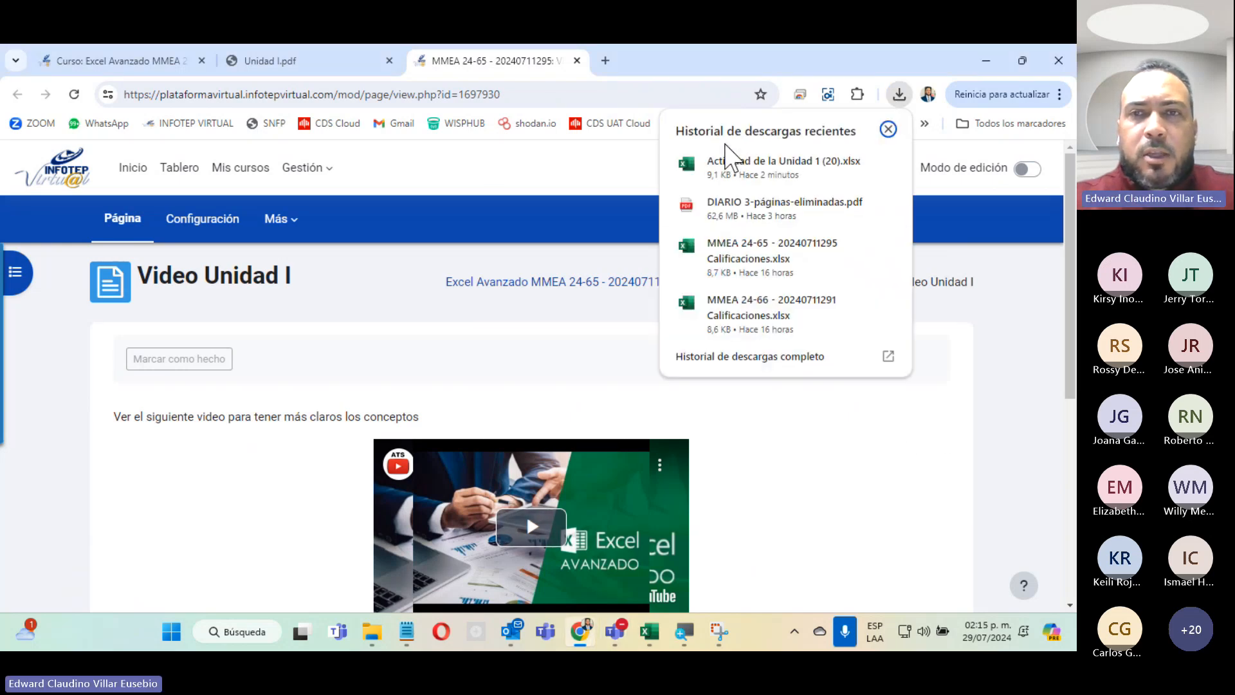
pyautogui.click(728, 166)
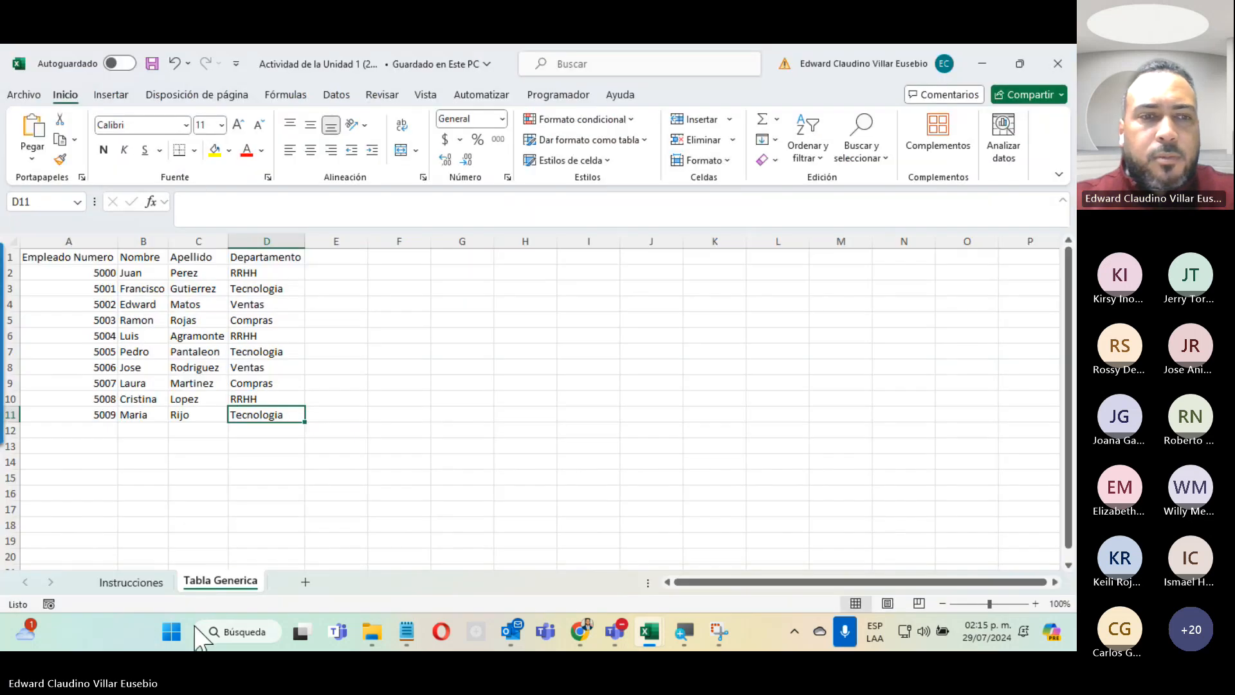
# Highlight the first exercise instruction on the Instrucciones sheet and copy the Tabla Generica employee data A1:D11 to the block starting at F1.
pyautogui.click(131, 582)
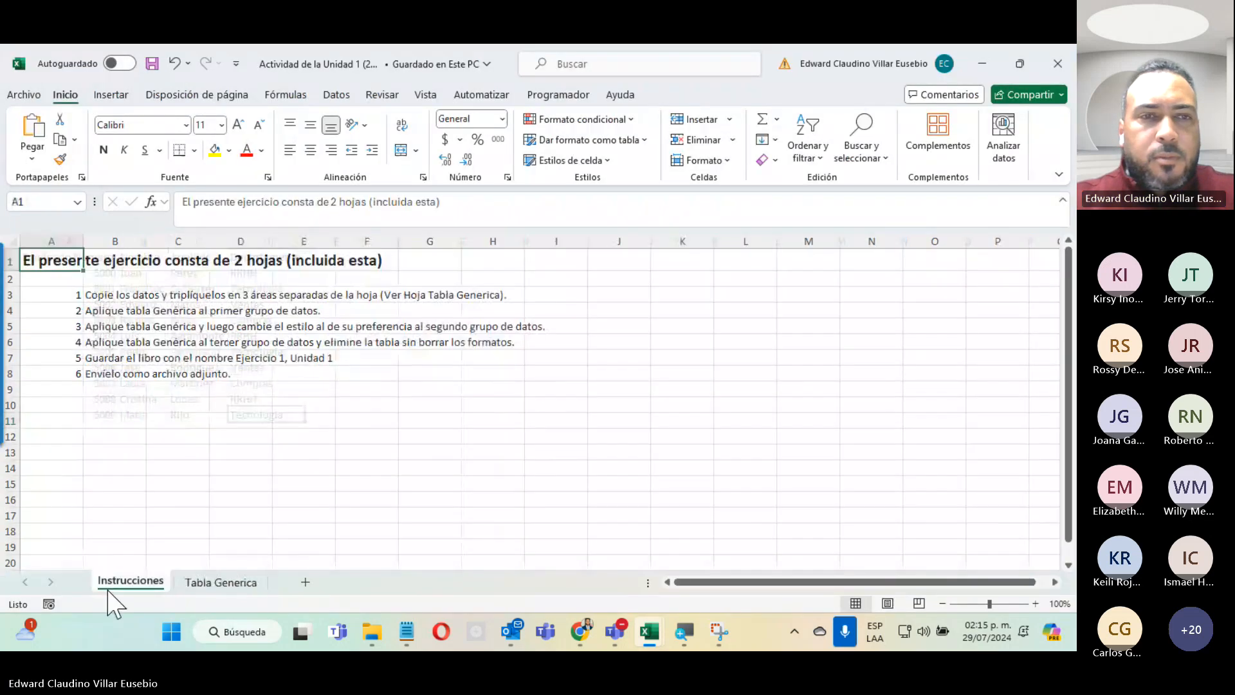
pyautogui.moveTo(90, 296); pyautogui.dragTo(425, 295)
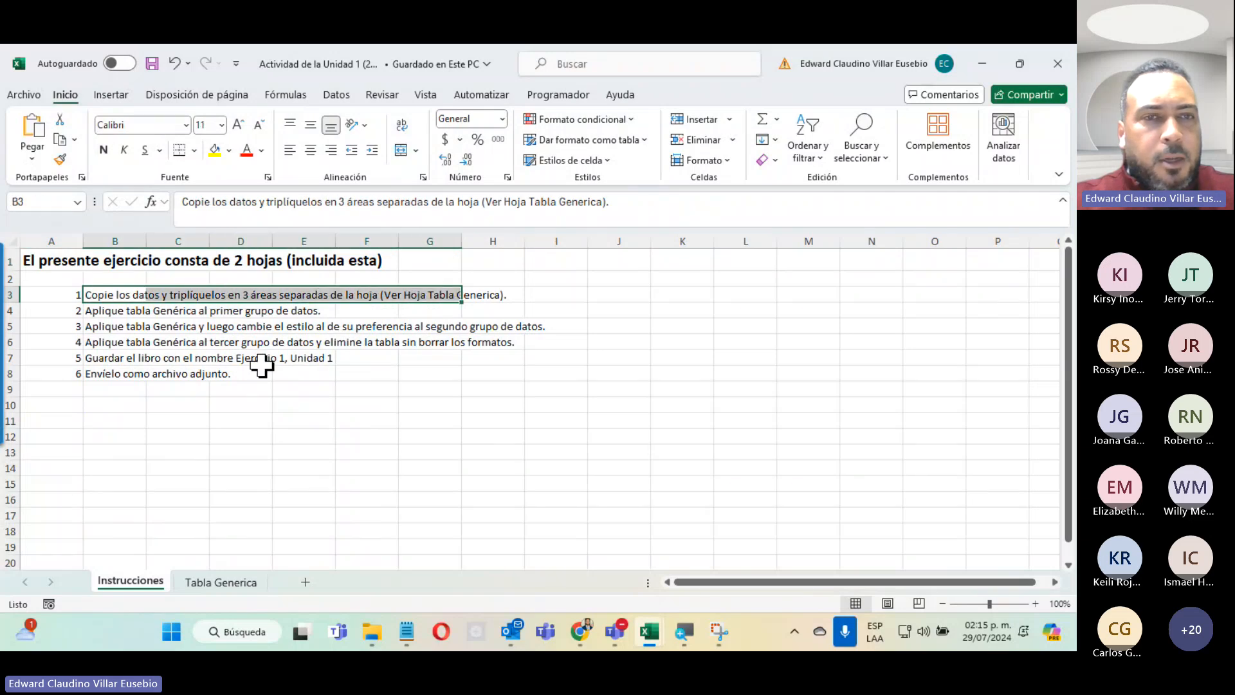
pyautogui.click(222, 583)
pyautogui.moveTo(67, 256); pyautogui.dragTo(277, 417)
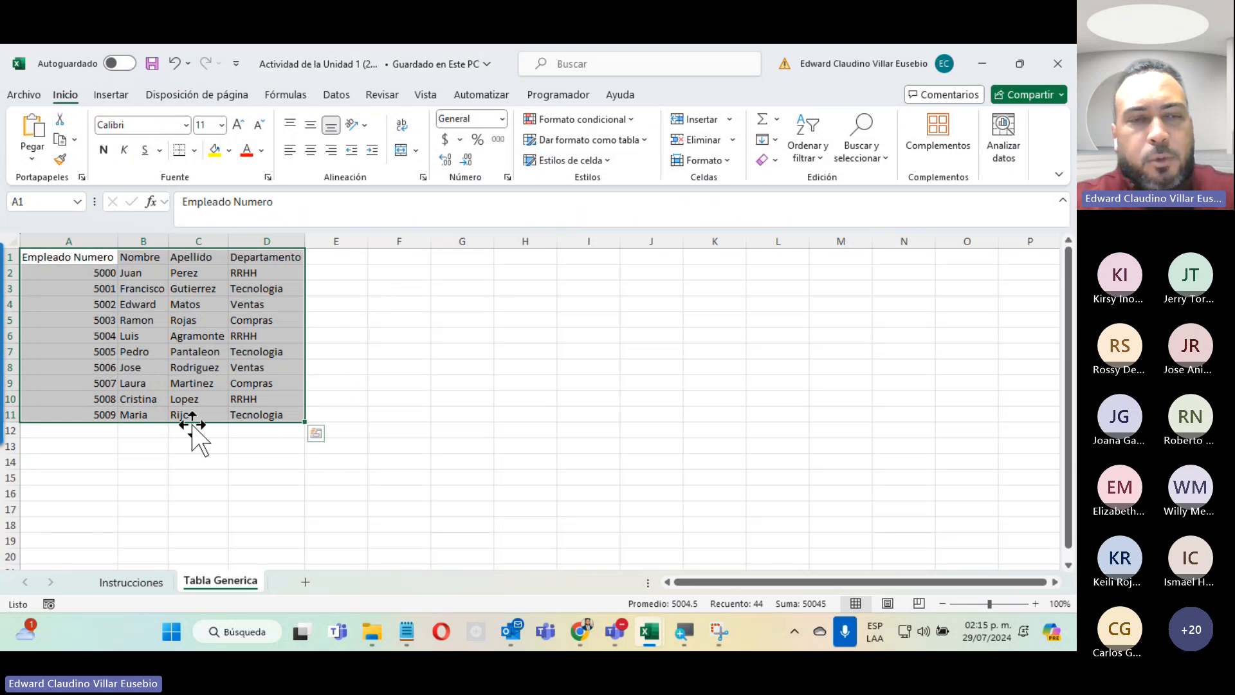
pyautogui.hotkey('ctrl', 'q')
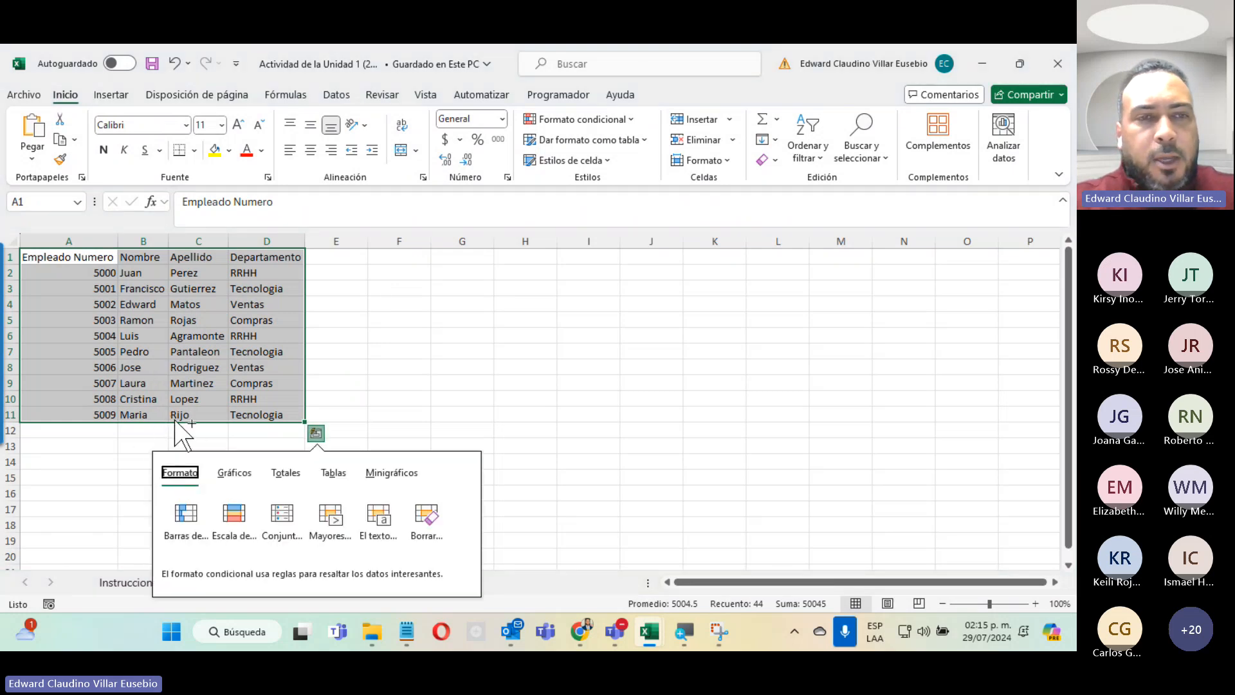
pyautogui.moveTo(175, 422); pyautogui.dragTo(535, 421)
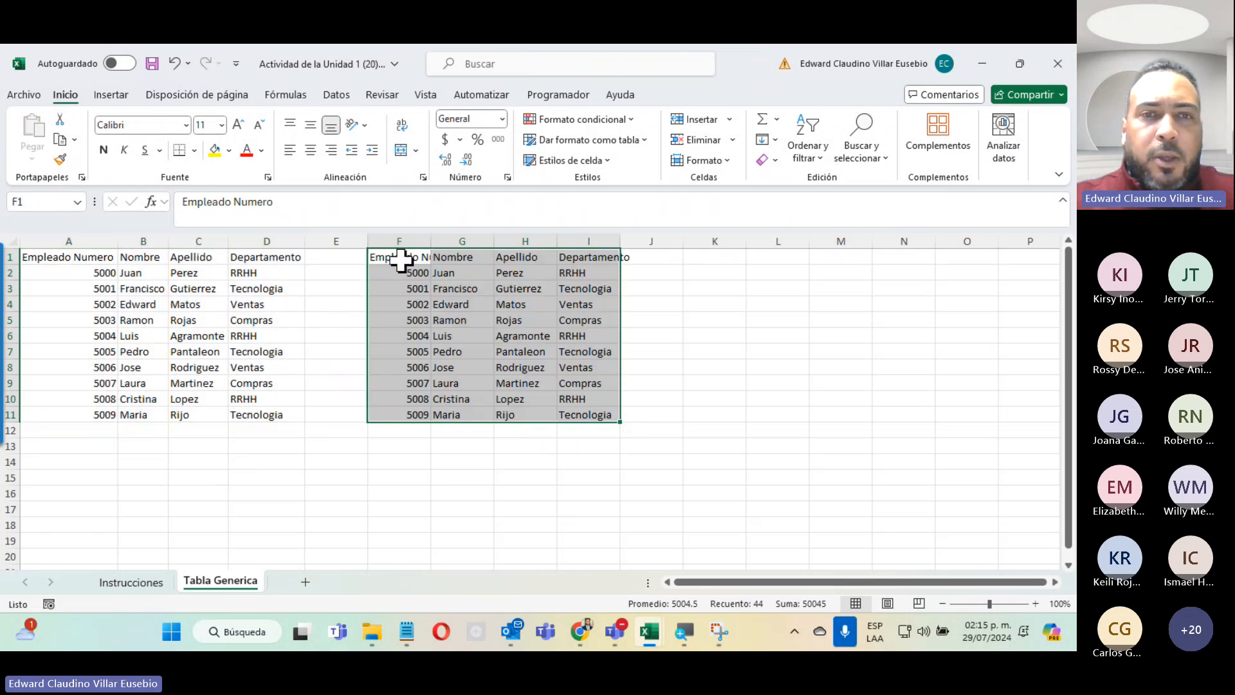
# Demonstrate selecting the copied data in columns F to I, autofit only column F, and undo the width change.
pyautogui.click(444, 319)
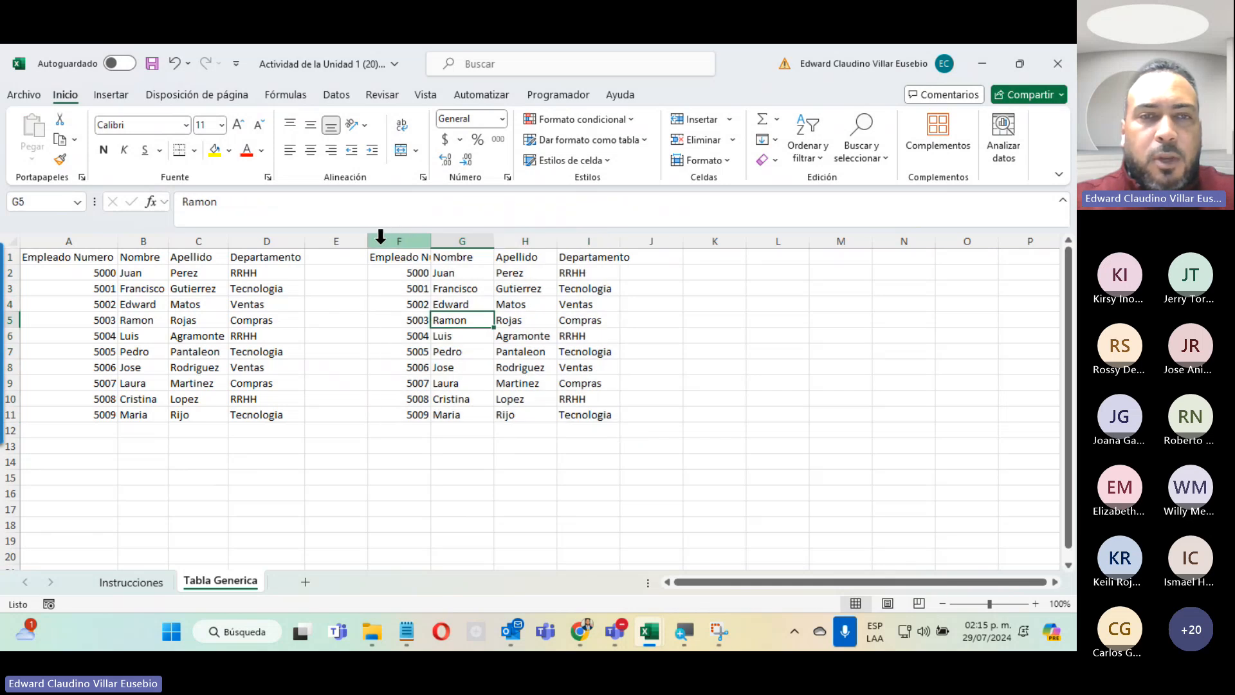
pyautogui.moveTo(390, 232); pyautogui.dragTo(603, 229)
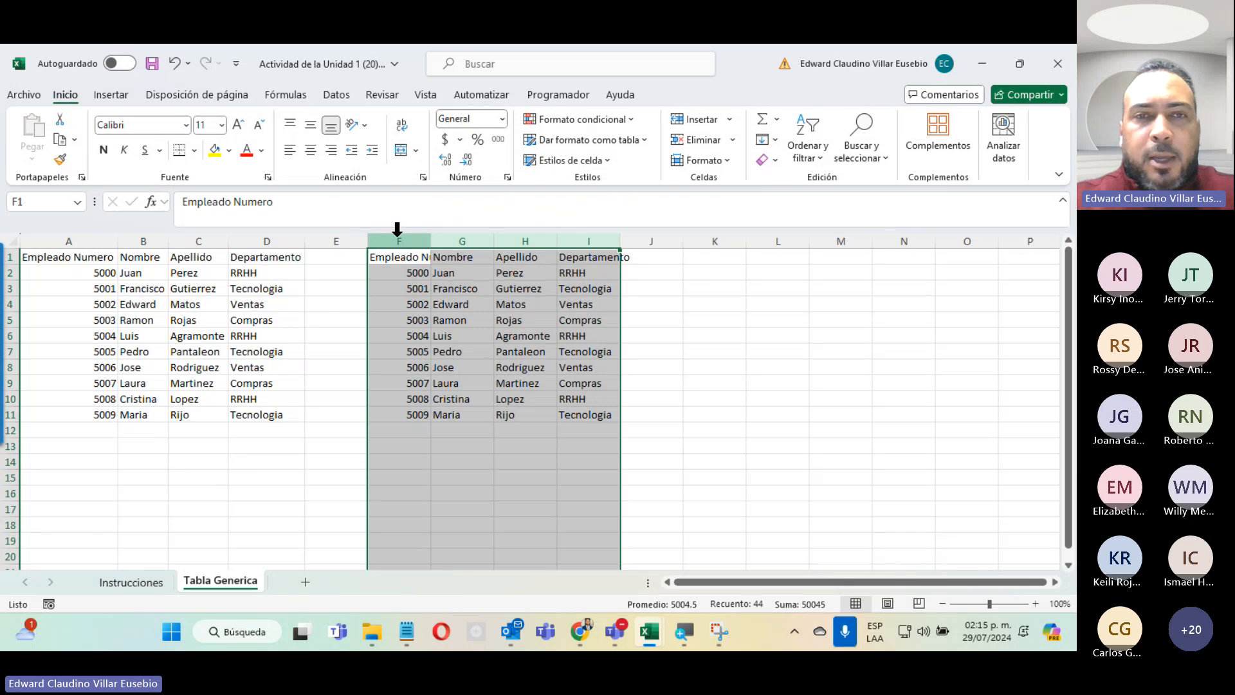
pyautogui.click(392, 257)
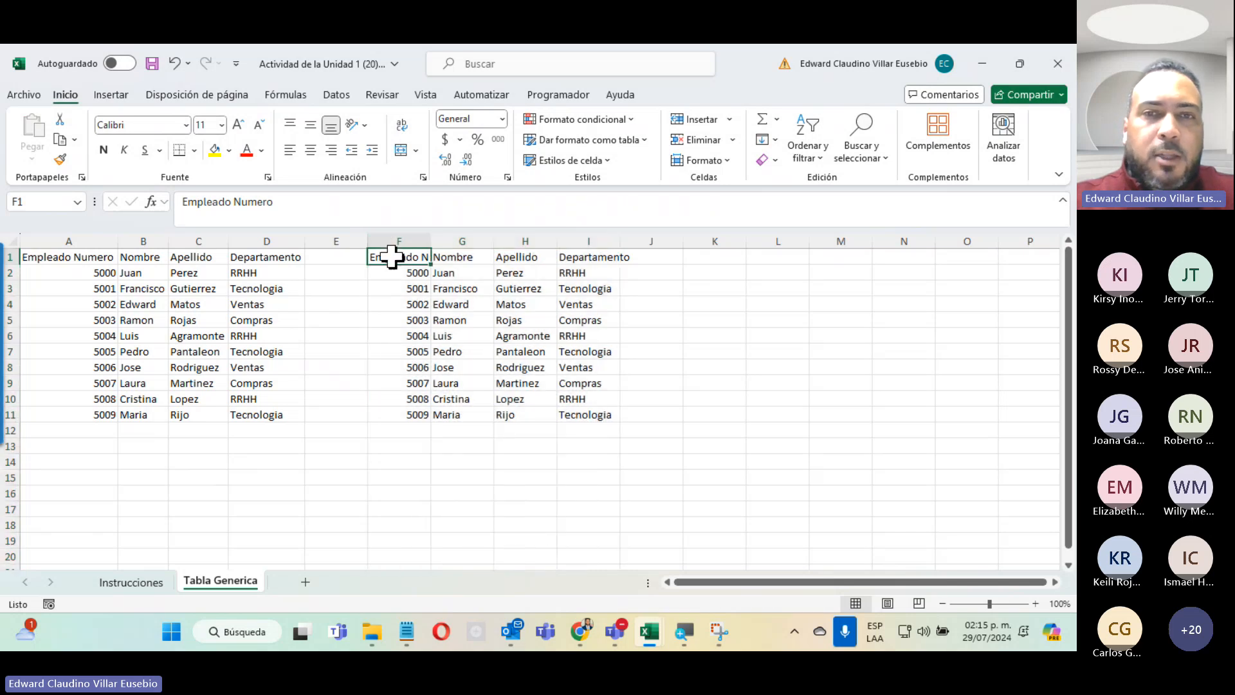
pyautogui.moveTo(392, 257); pyautogui.dragTo(620, 312)
pyautogui.click(525, 290)
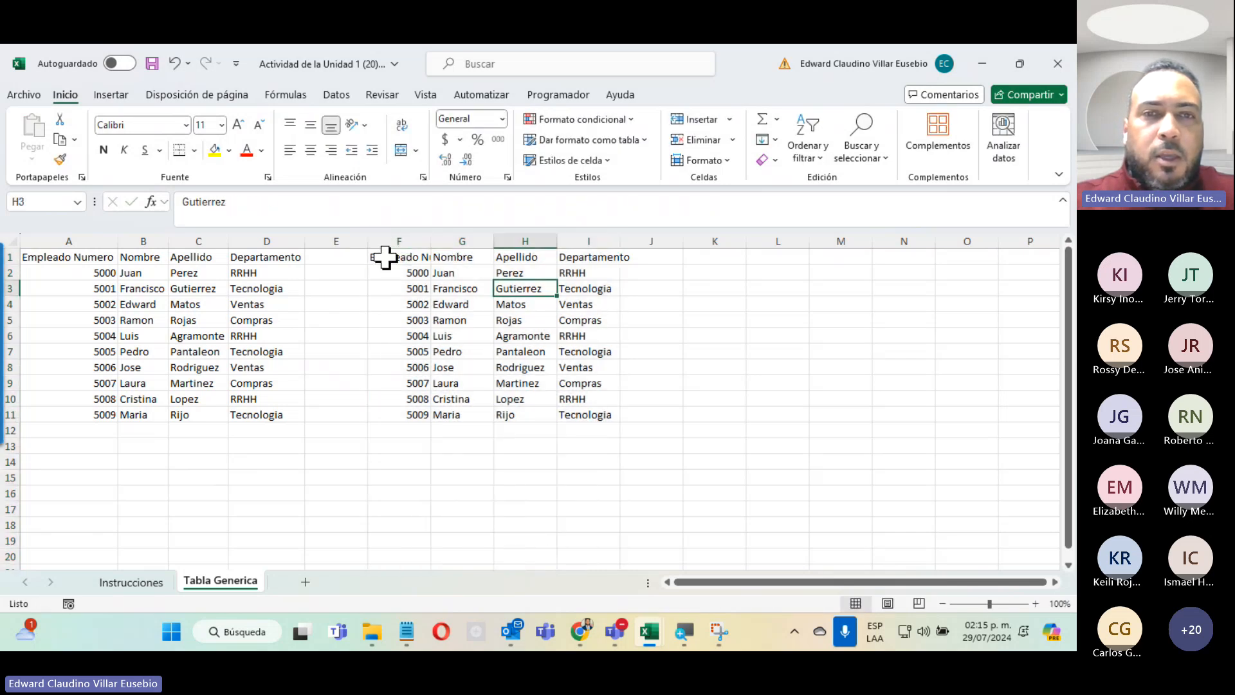
pyautogui.moveTo(389, 257); pyautogui.dragTo(584, 450)
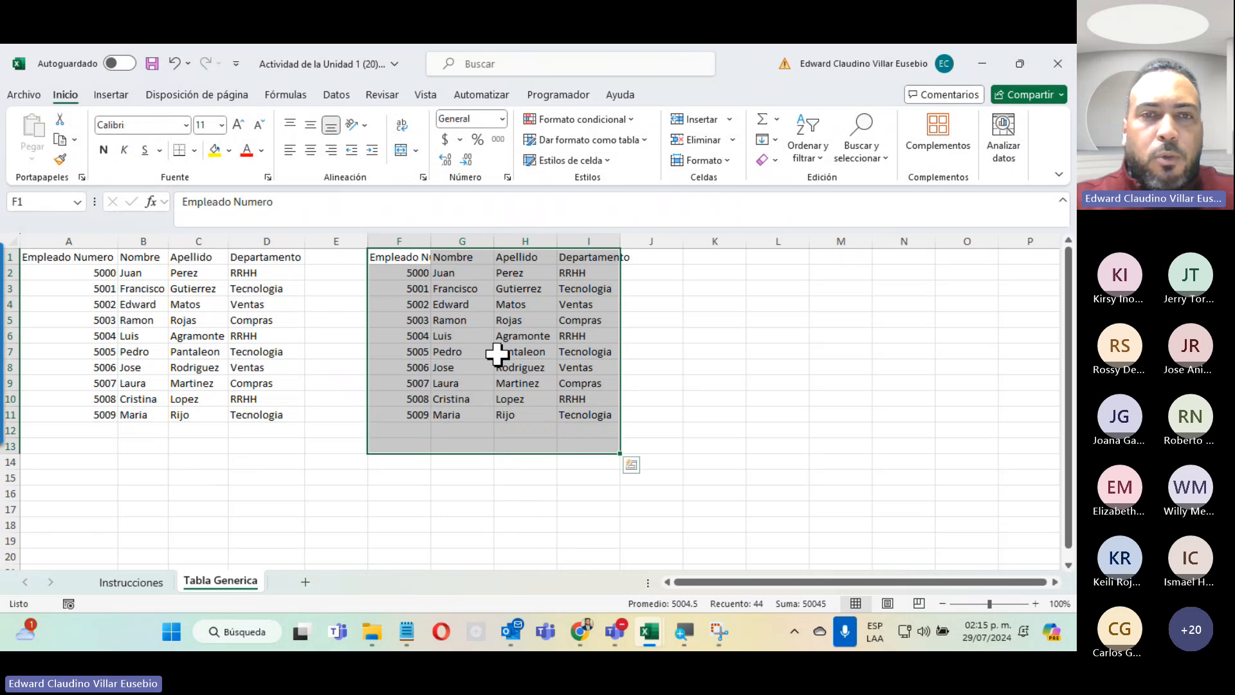
pyautogui.doubleClick(431, 238)
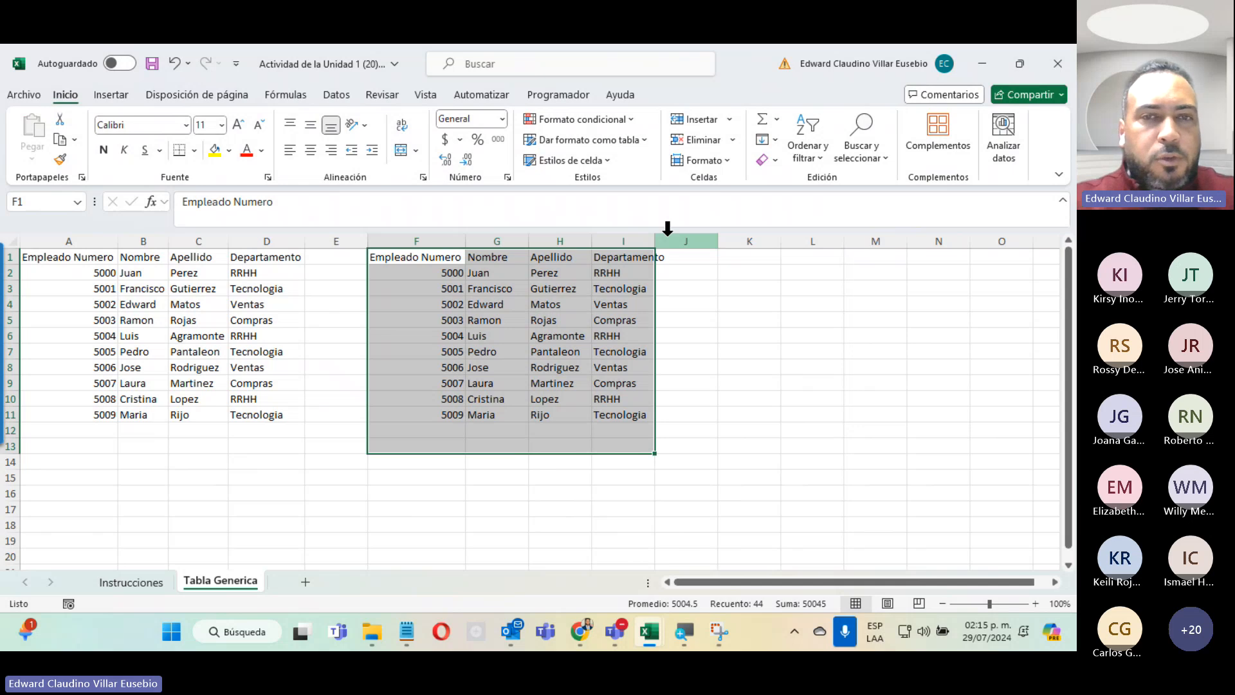
pyautogui.hotkey('ctrl', 'z')
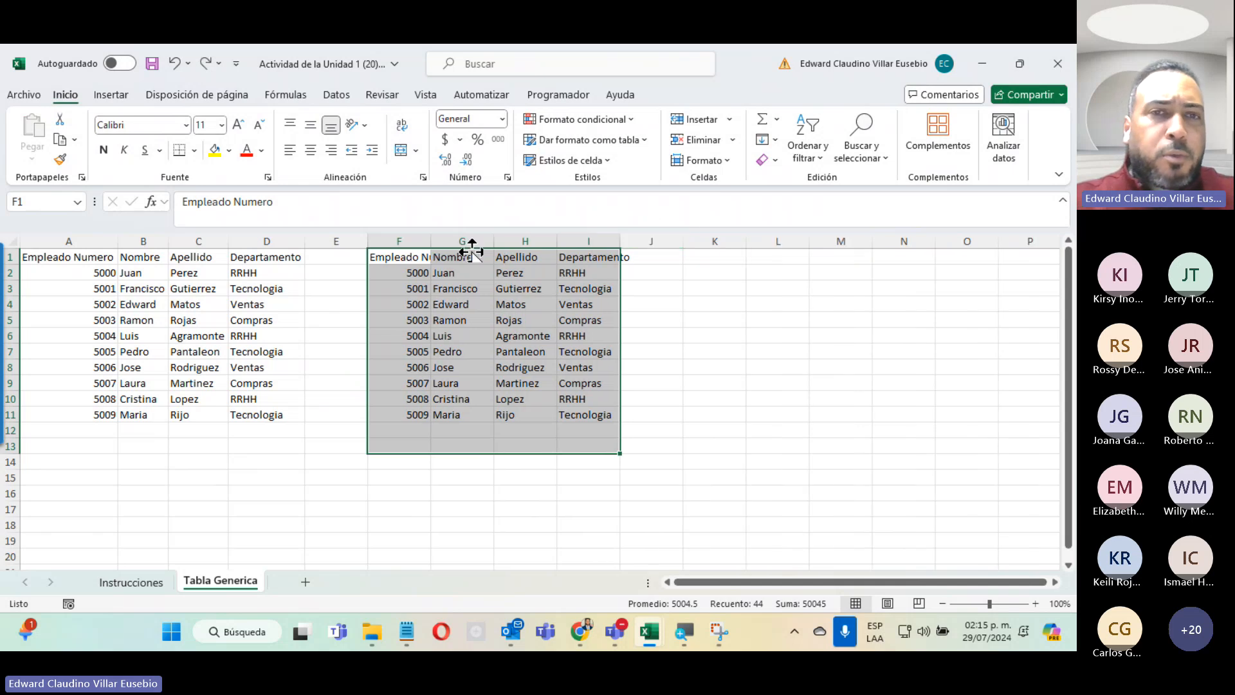
# Select columns F to I, autofit them together to their contents, and undo the width change.
pyautogui.click(391, 236)
pyautogui.moveTo(391, 236); pyautogui.dragTo(570, 237)
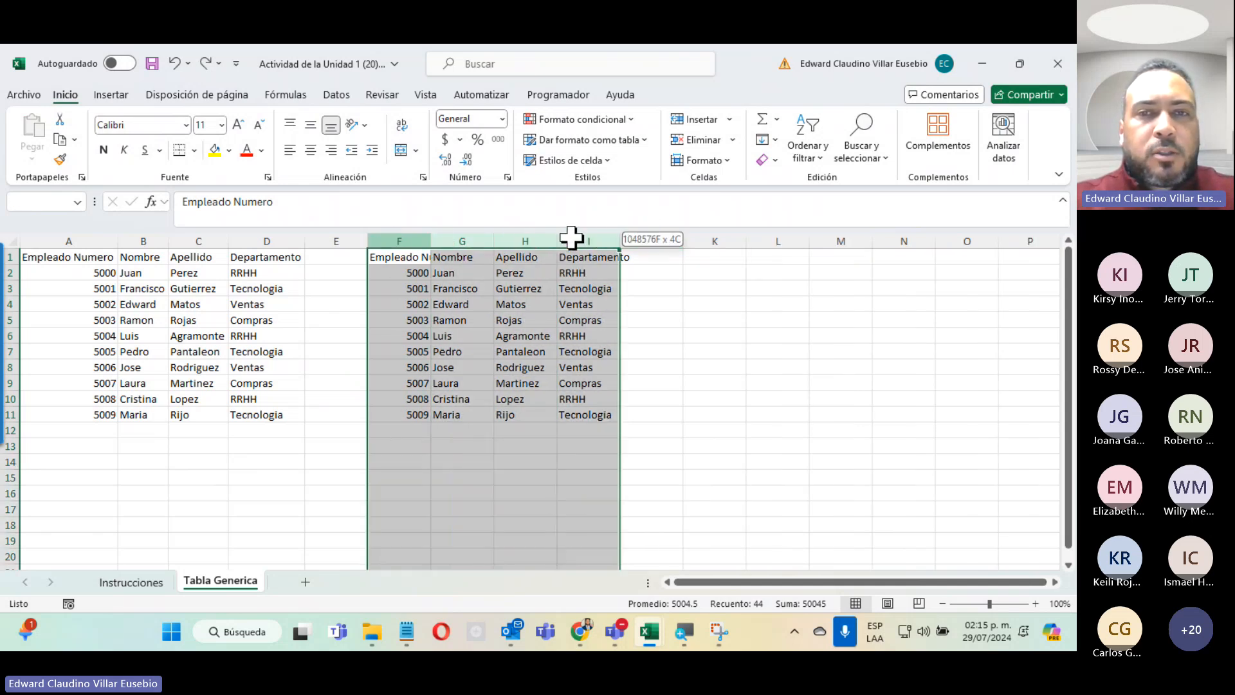
pyautogui.doubleClick(620, 239)
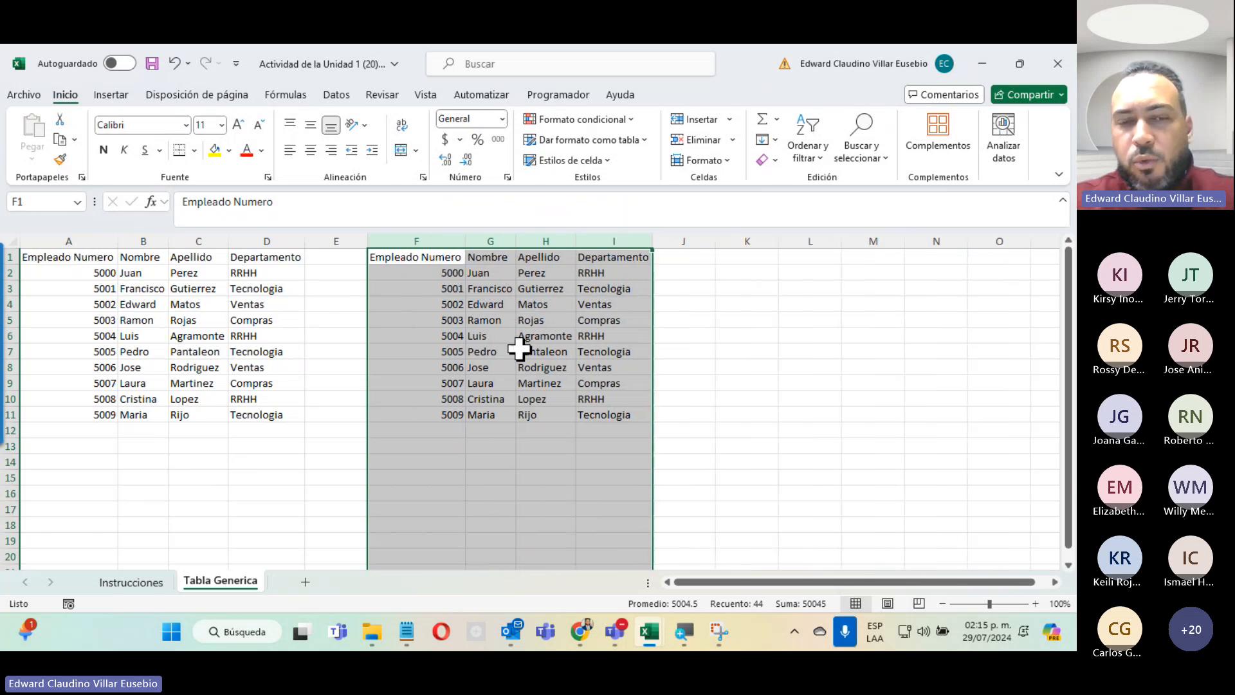
pyautogui.hotkey('ctrl', 'z')
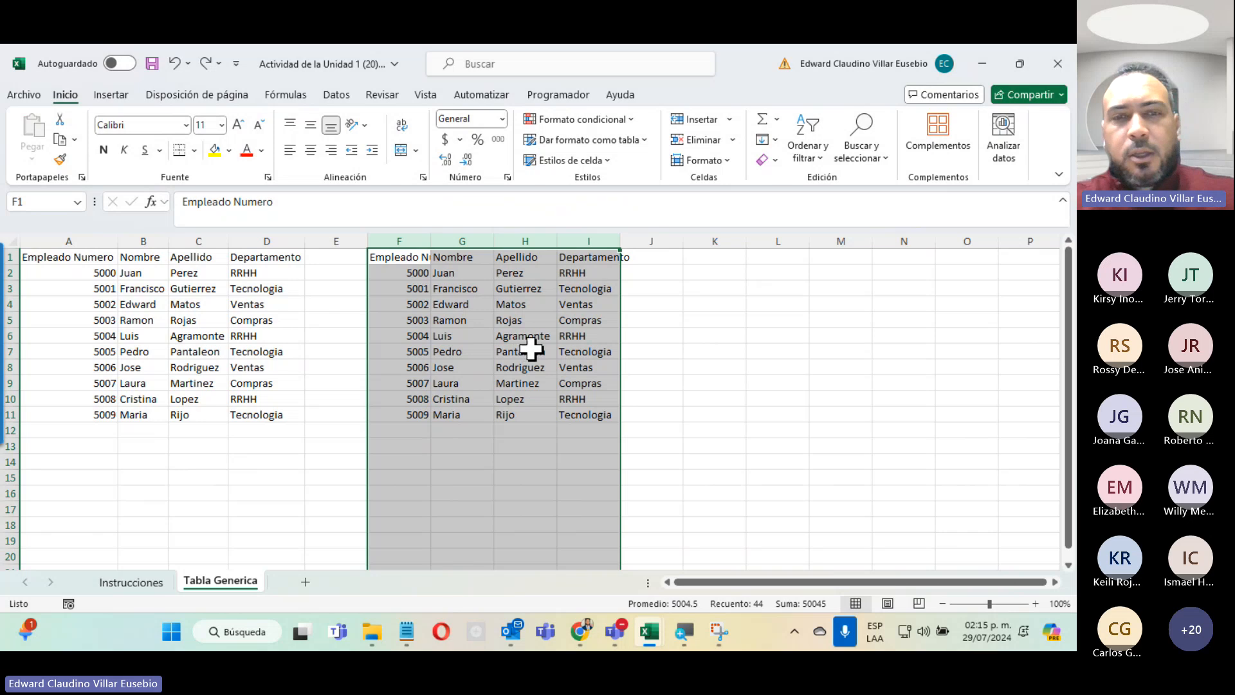
# Dismiss the table creation for columns F to I and autofit all four columns to their contents.
pyautogui.hotkey('ctrl', 't')
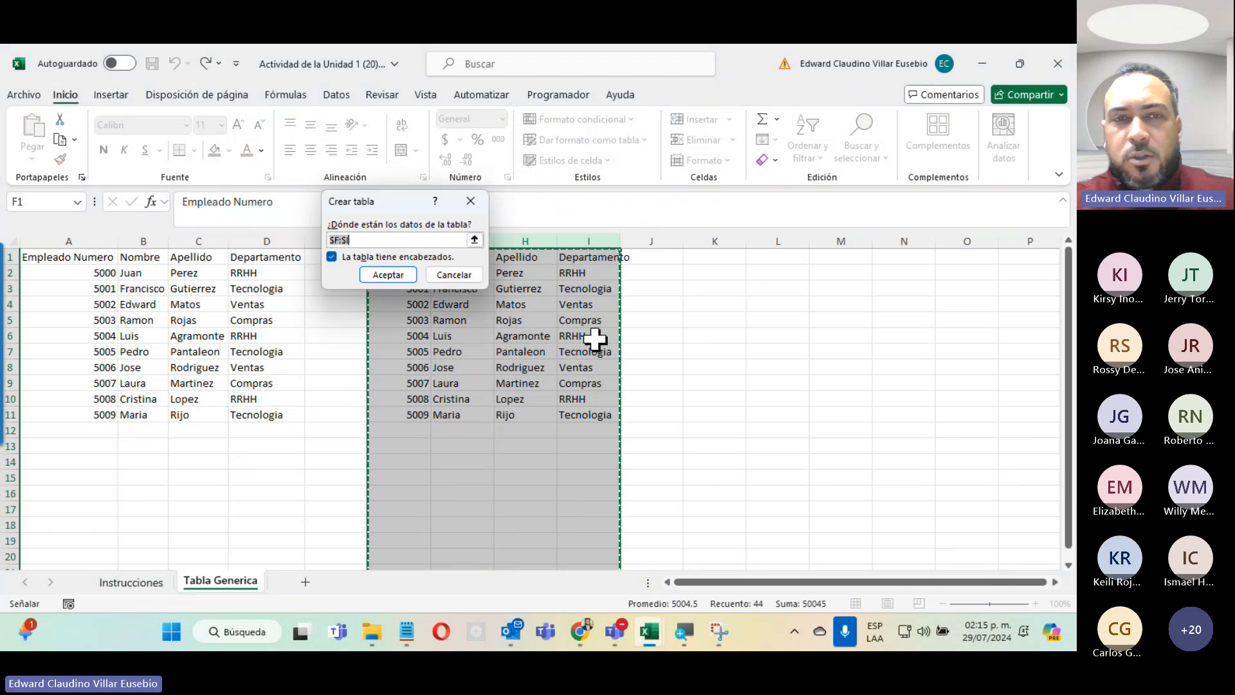
pyautogui.click(453, 274)
pyautogui.doubleClick(621, 241)
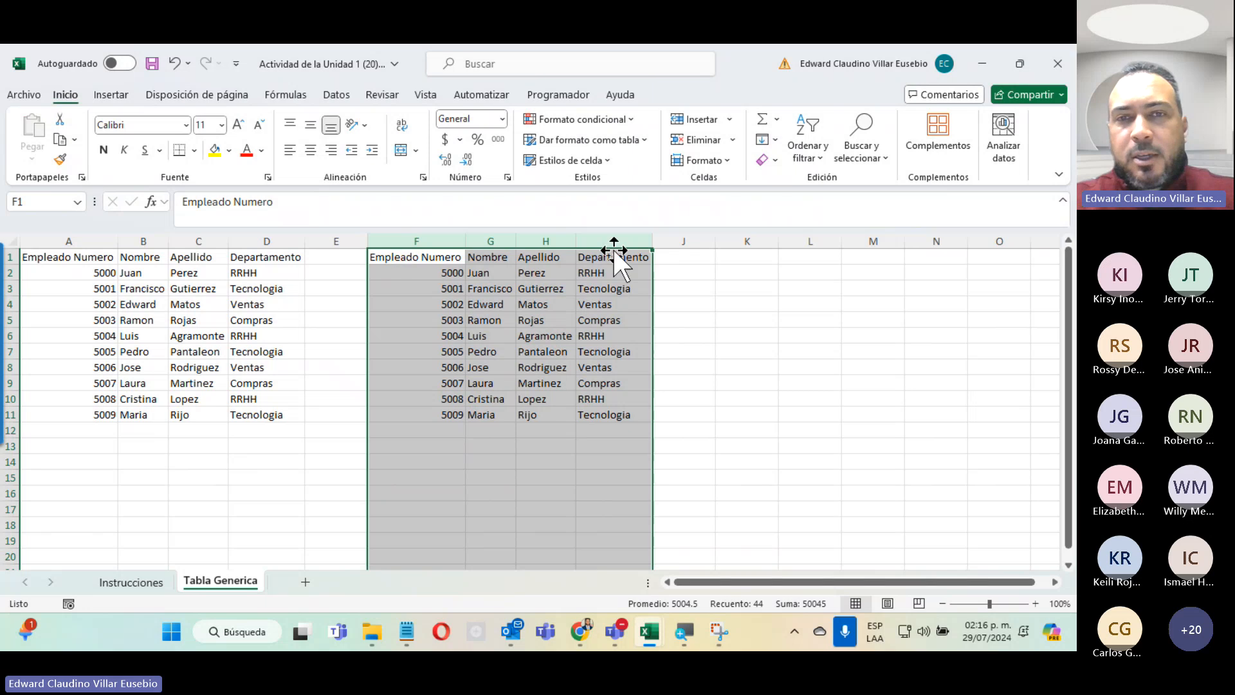
# Enter long random filler text in cells I12 and F12 below the copied data.
pyautogui.click(611, 434)
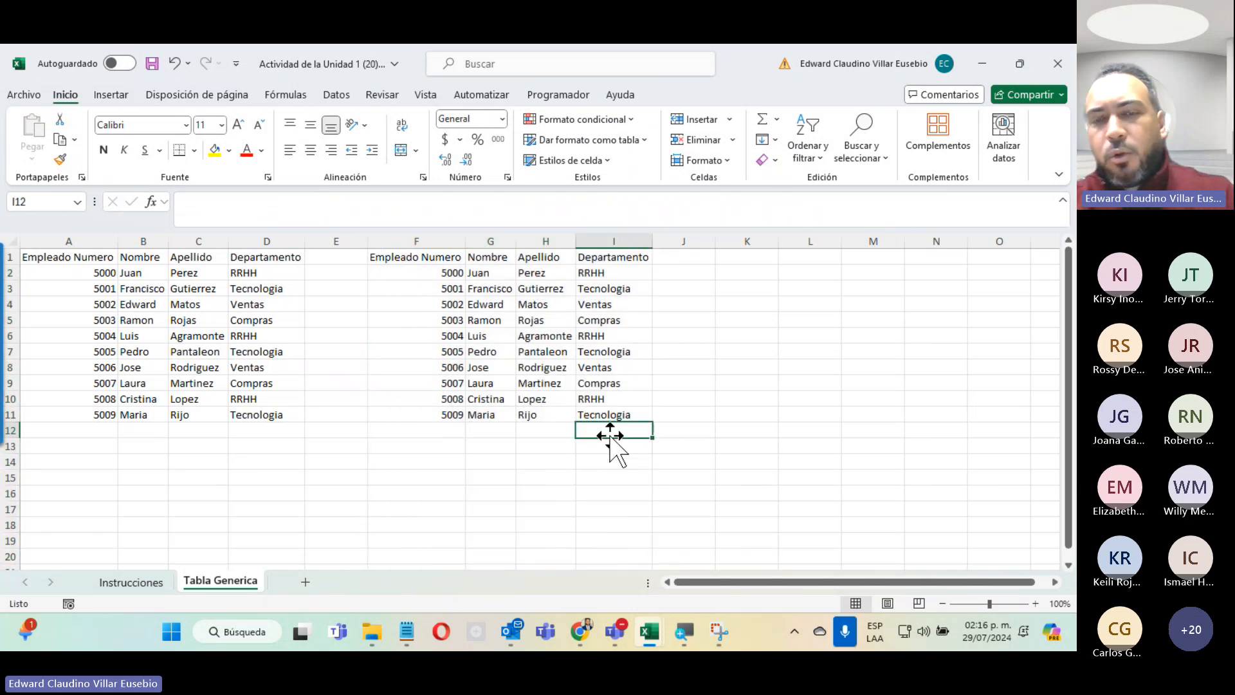
pyautogui.write('fgdfgfdgdfgfgdfgdfgdfgdg')
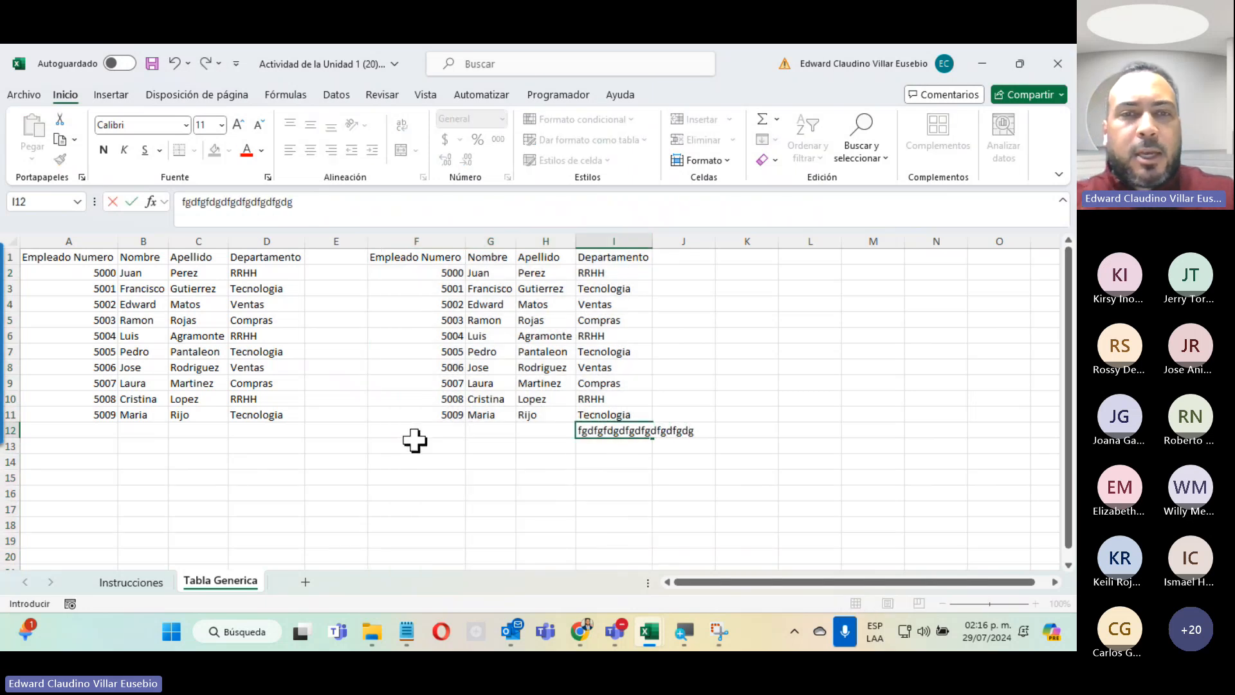
pyautogui.click(416, 434)
pyautogui.write('ggdfgdgdfg')
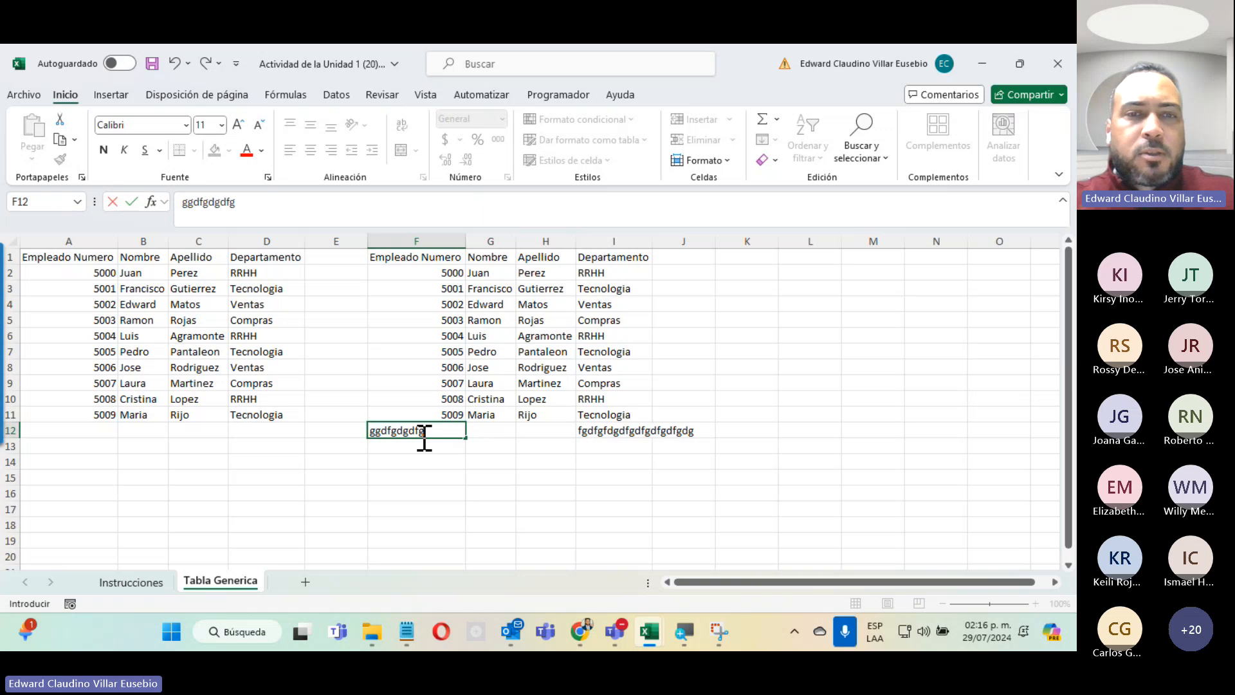
pyautogui.write('dggdgdfgdgfd')
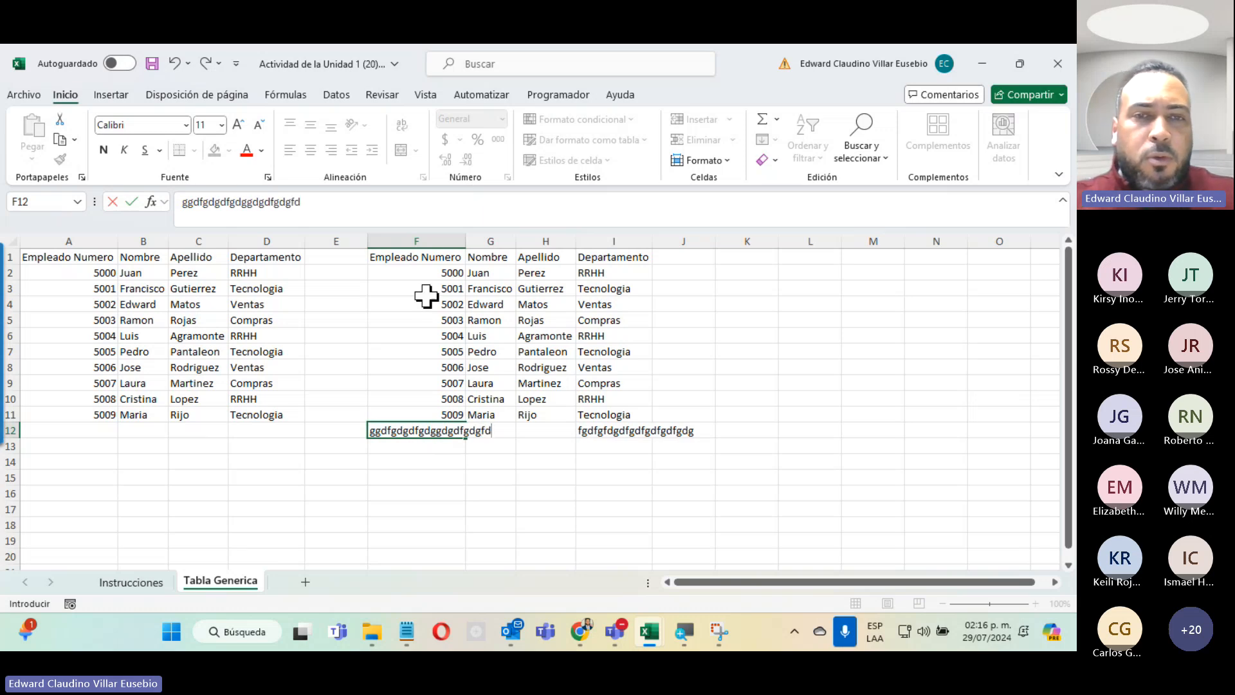
pyautogui.click(486, 365)
# Autofit columns F to I together to the long filler text in row 12.
pyautogui.moveTo(403, 233); pyautogui.dragTo(645, 232)
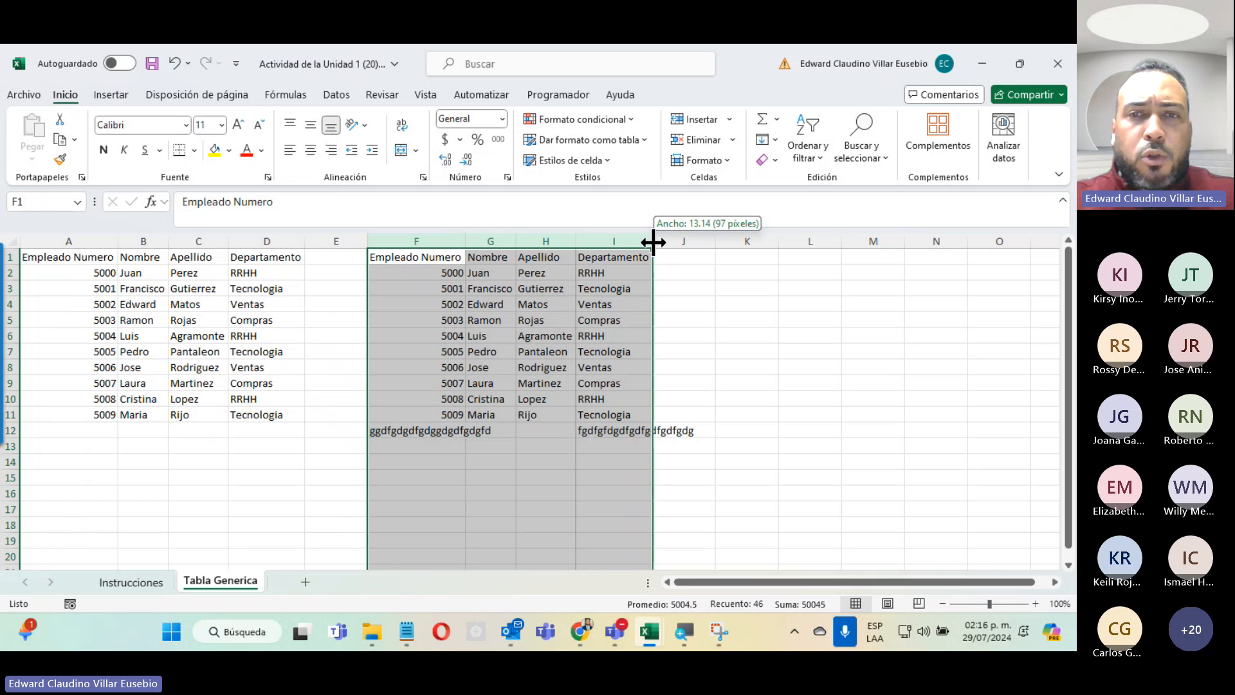
pyautogui.doubleClick(653, 242)
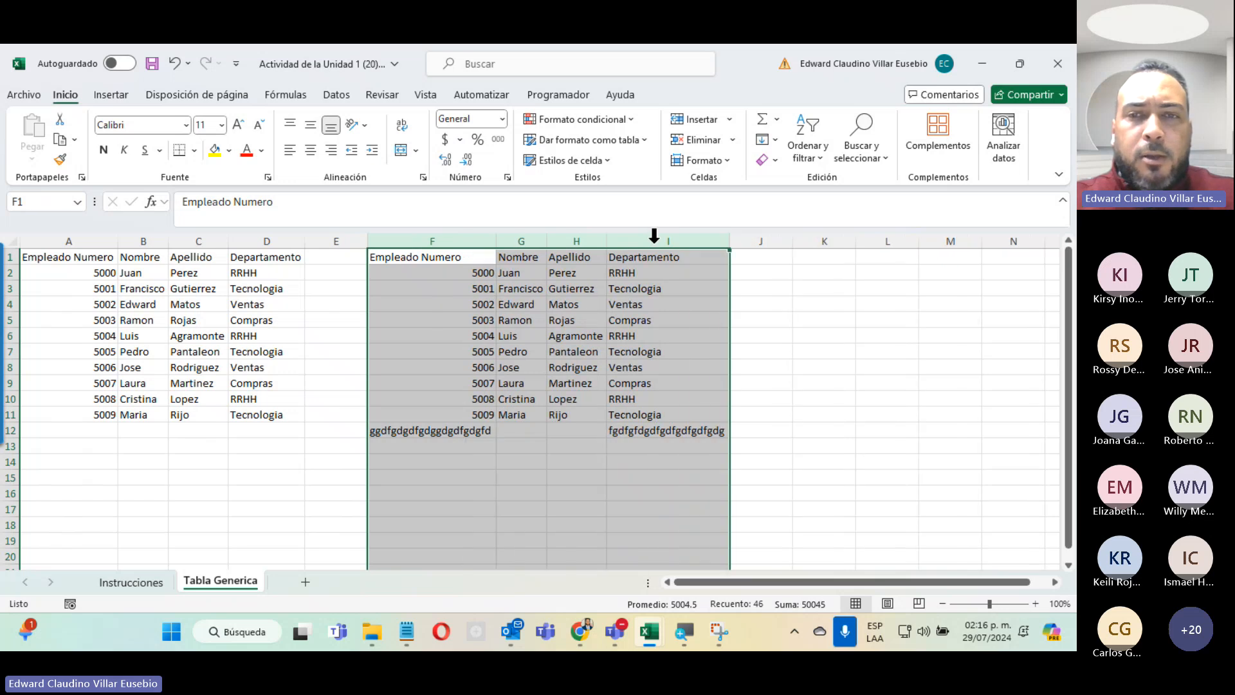
pyautogui.click(448, 431)
# Delete the filler text from I12 and F12, and autofit columns F to I to the remaining data.
pyautogui.click(659, 431)
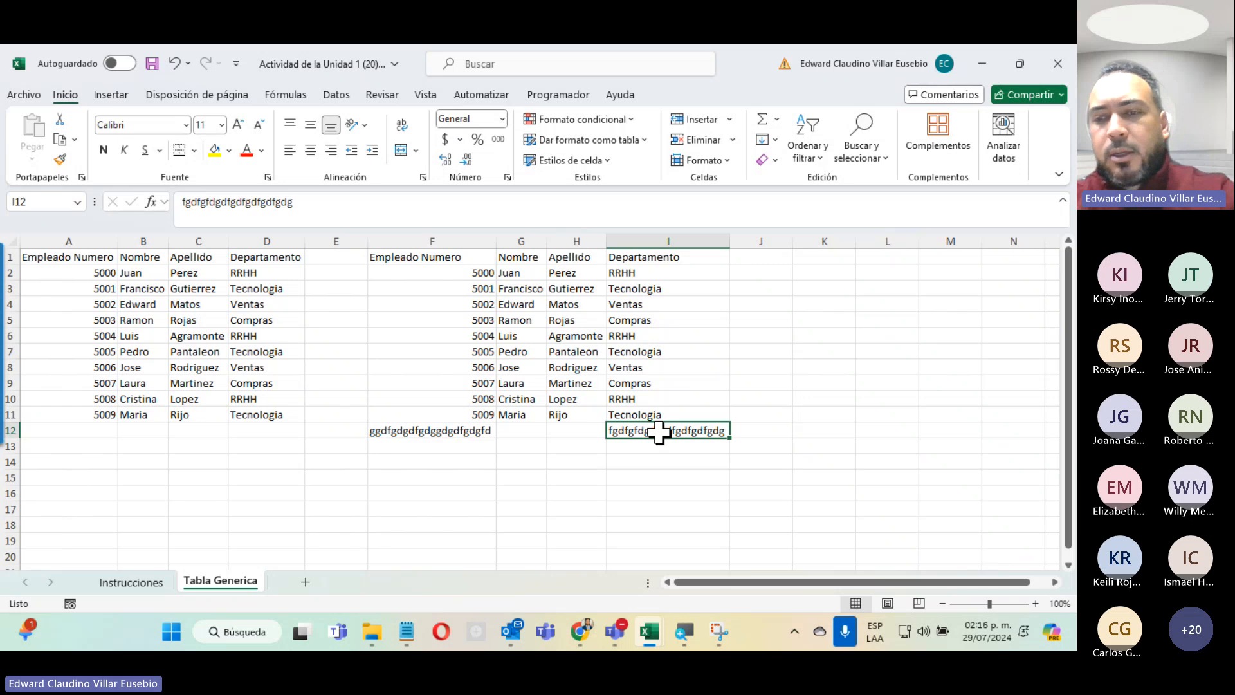
pyautogui.press('Delete')
pyautogui.click(410, 431)
pyautogui.press('Delete')
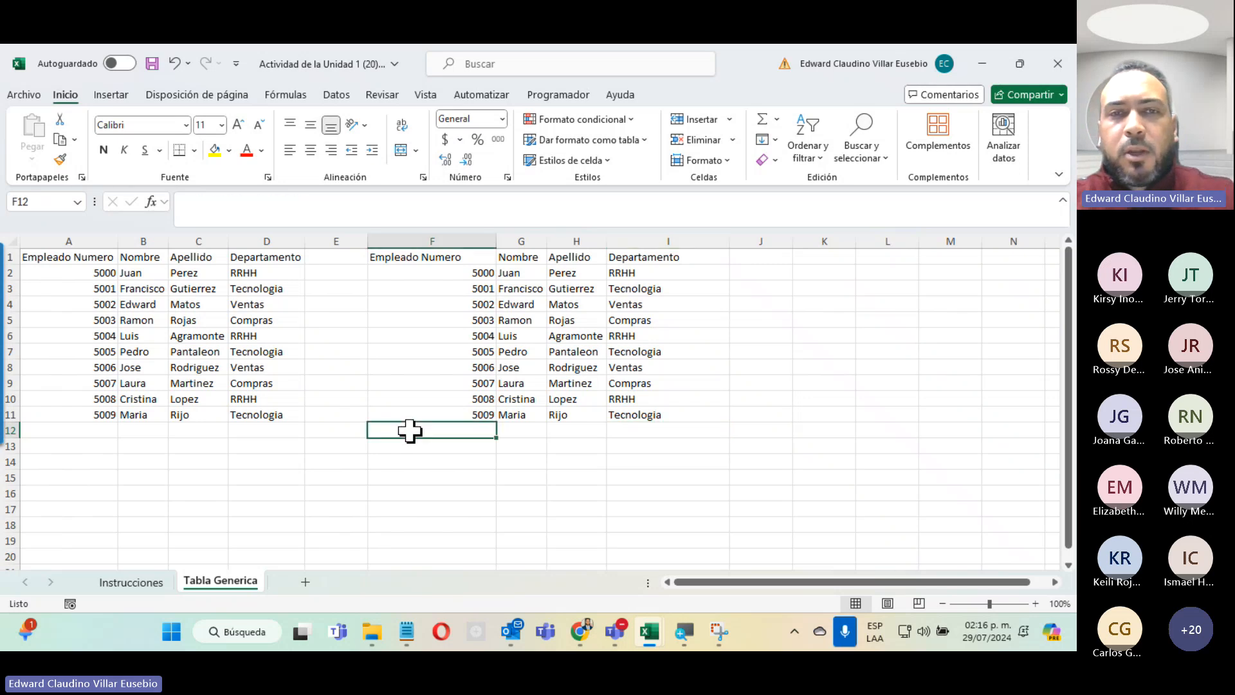
pyautogui.moveTo(451, 242); pyautogui.dragTo(734, 230)
pyautogui.doubleClick(732, 236)
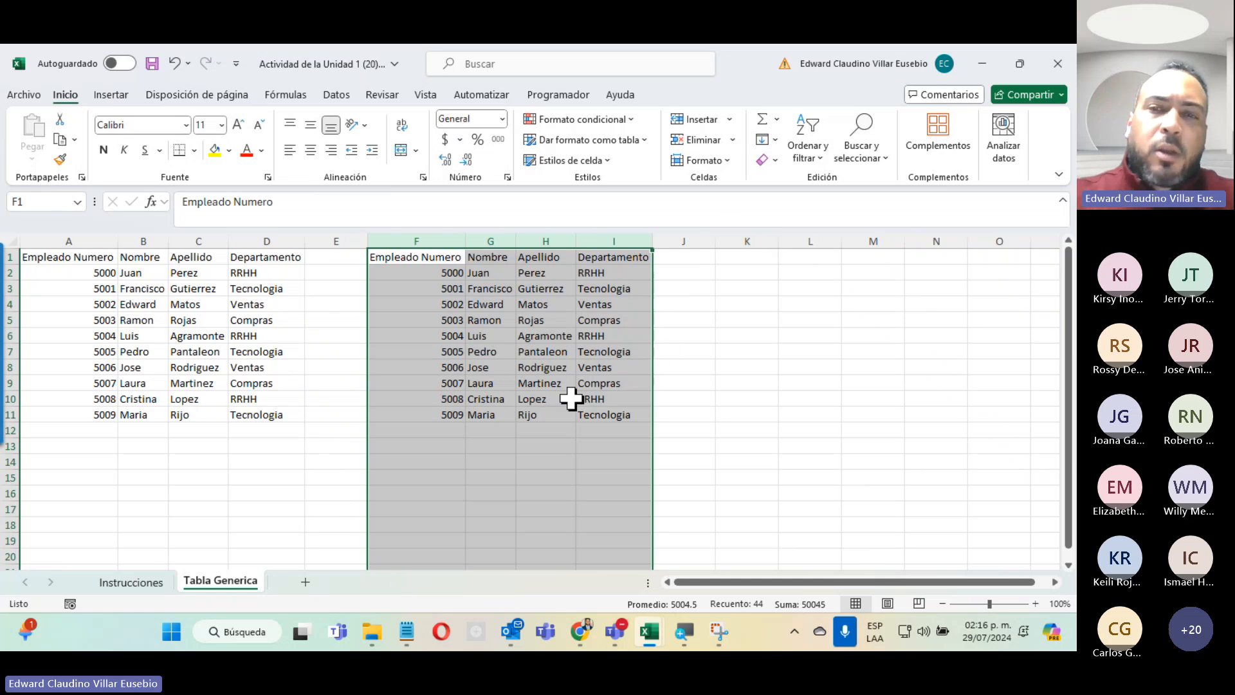
# Copy columns F to I and paste them starting at K1, keeping the source column widths.
pyautogui.rightClick(460, 279)
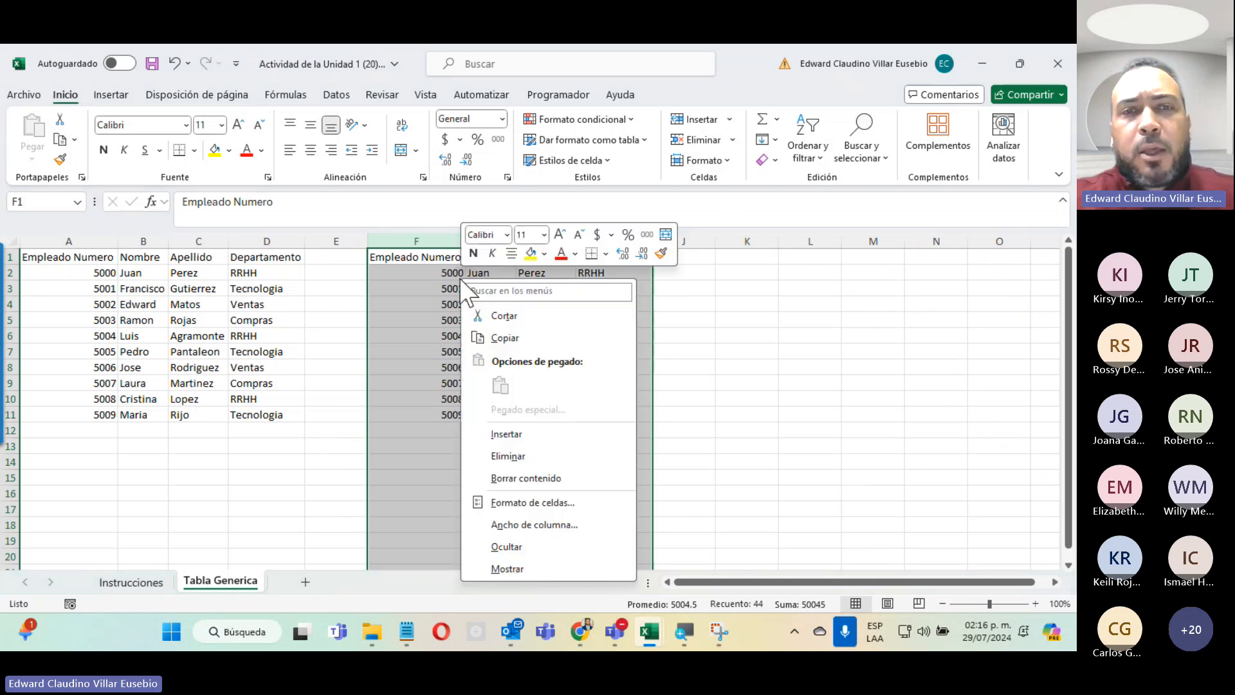
pyautogui.click(550, 338)
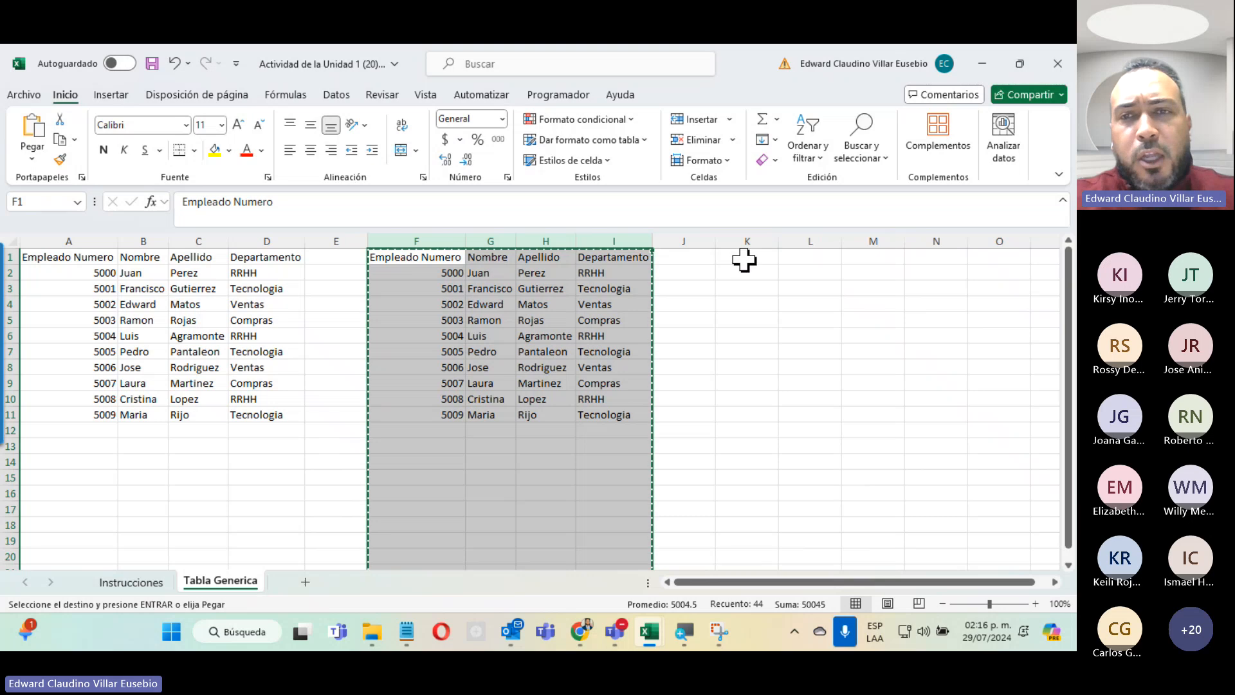
pyautogui.click(745, 256)
pyautogui.rightClick(744, 257)
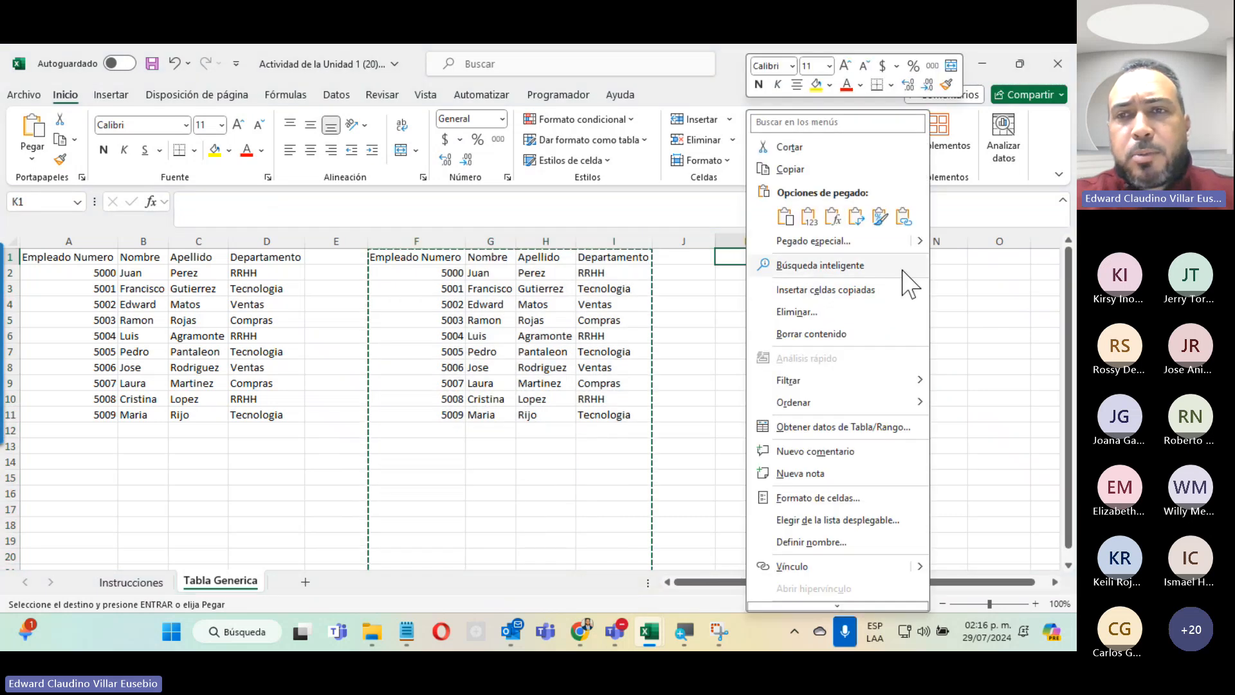
pyautogui.moveTo(919, 242)
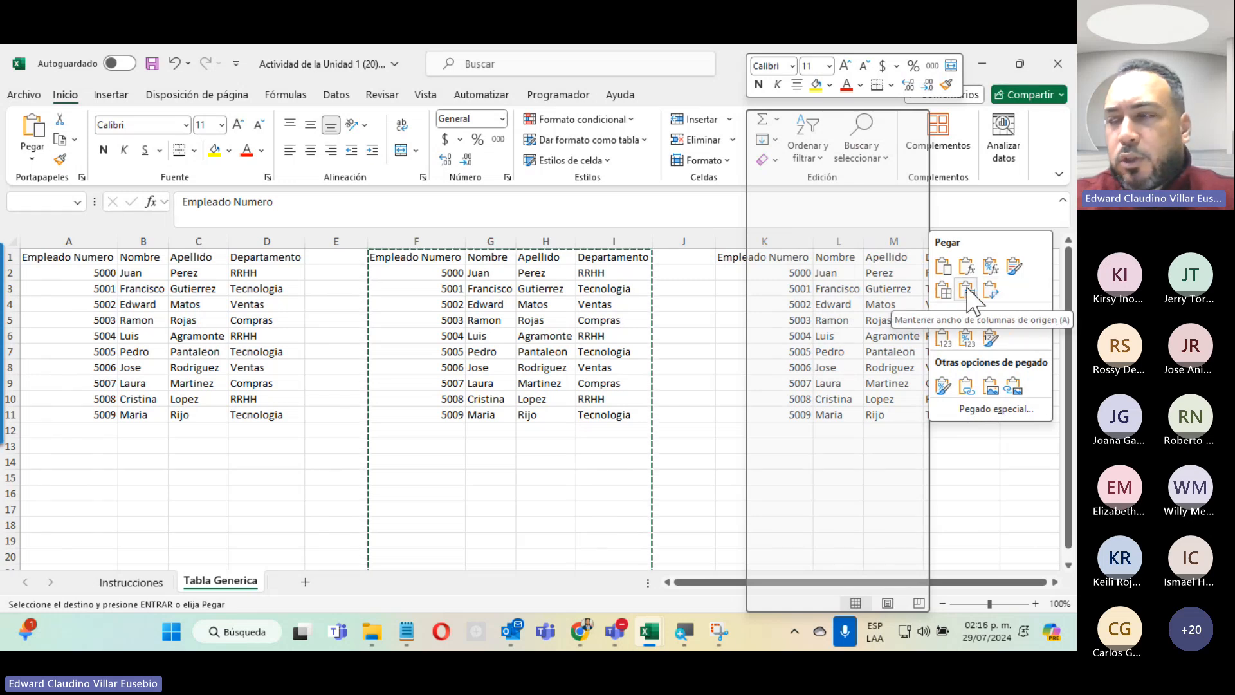
pyautogui.click(967, 290)
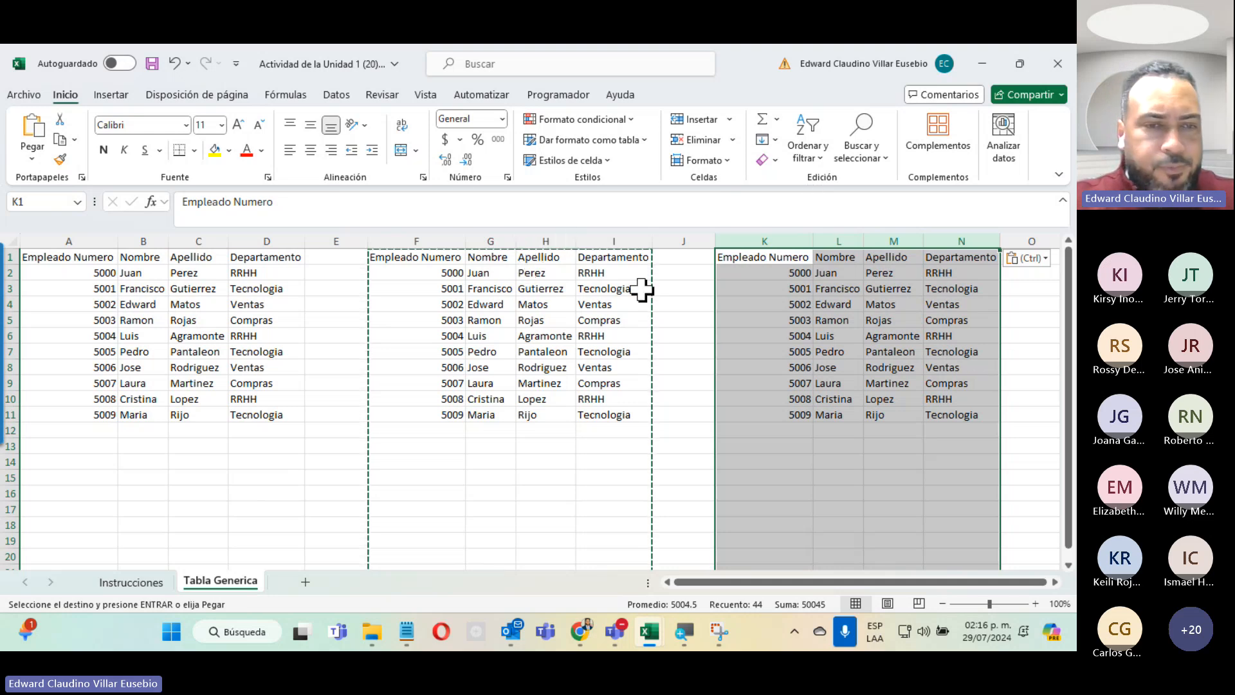
pyautogui.click(336, 384)
pyautogui.press('Escape')
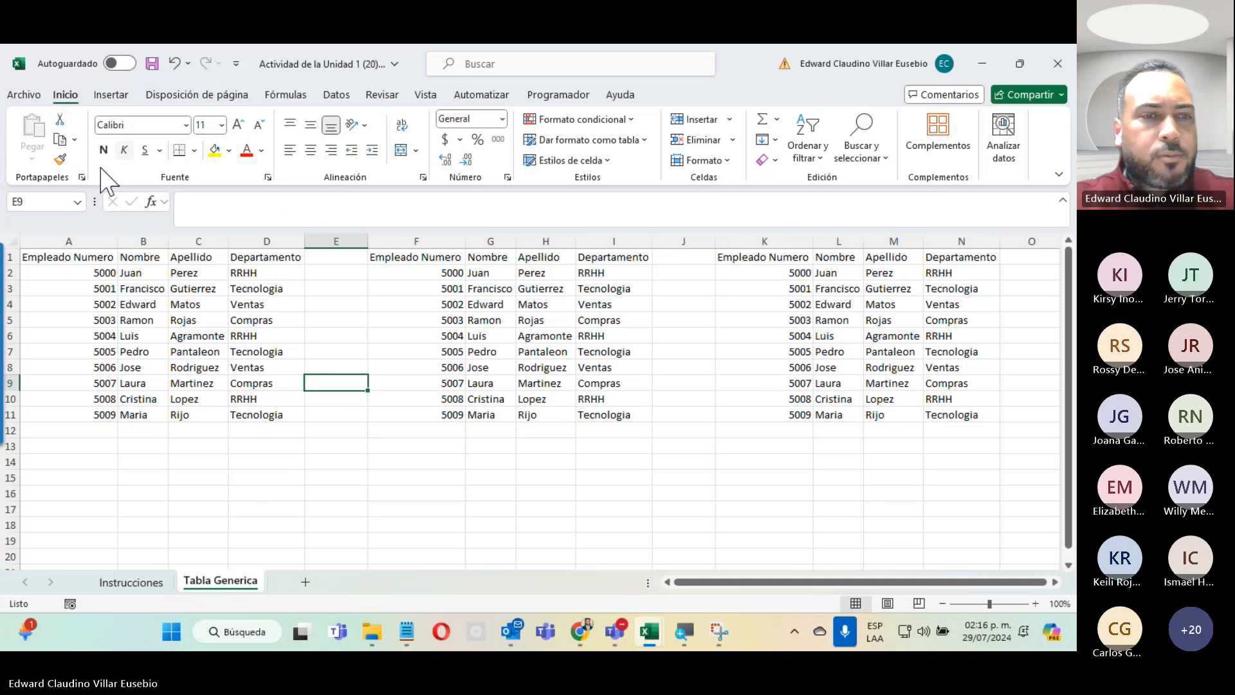
# Review the exercise steps on the Instrucciones sheet and return to the Tabla Generica sheet.
pyautogui.click(131, 583)
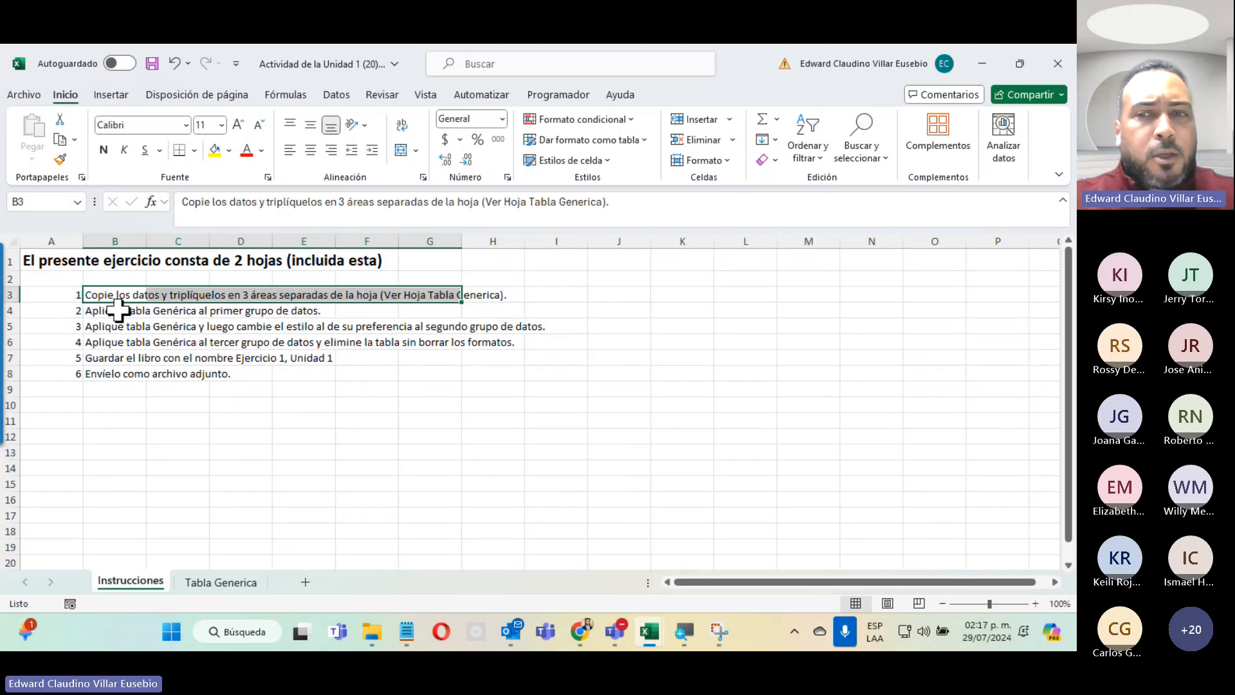
pyautogui.click(1012, 528)
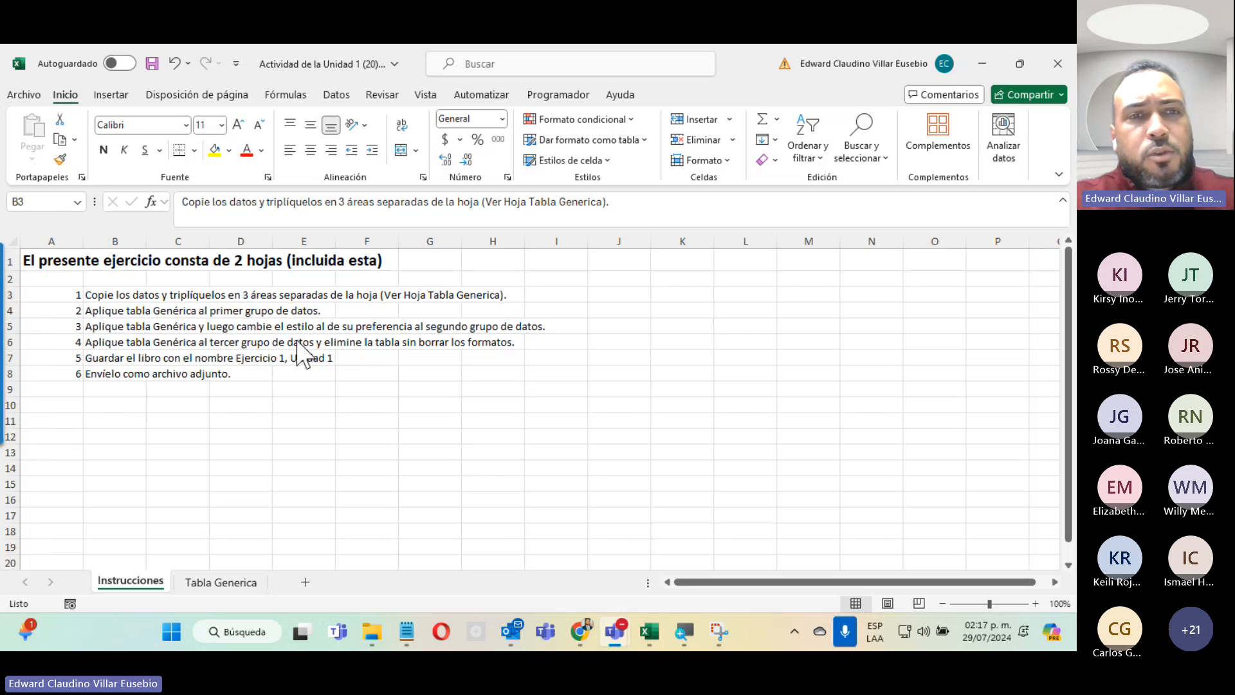
pyautogui.click(212, 583)
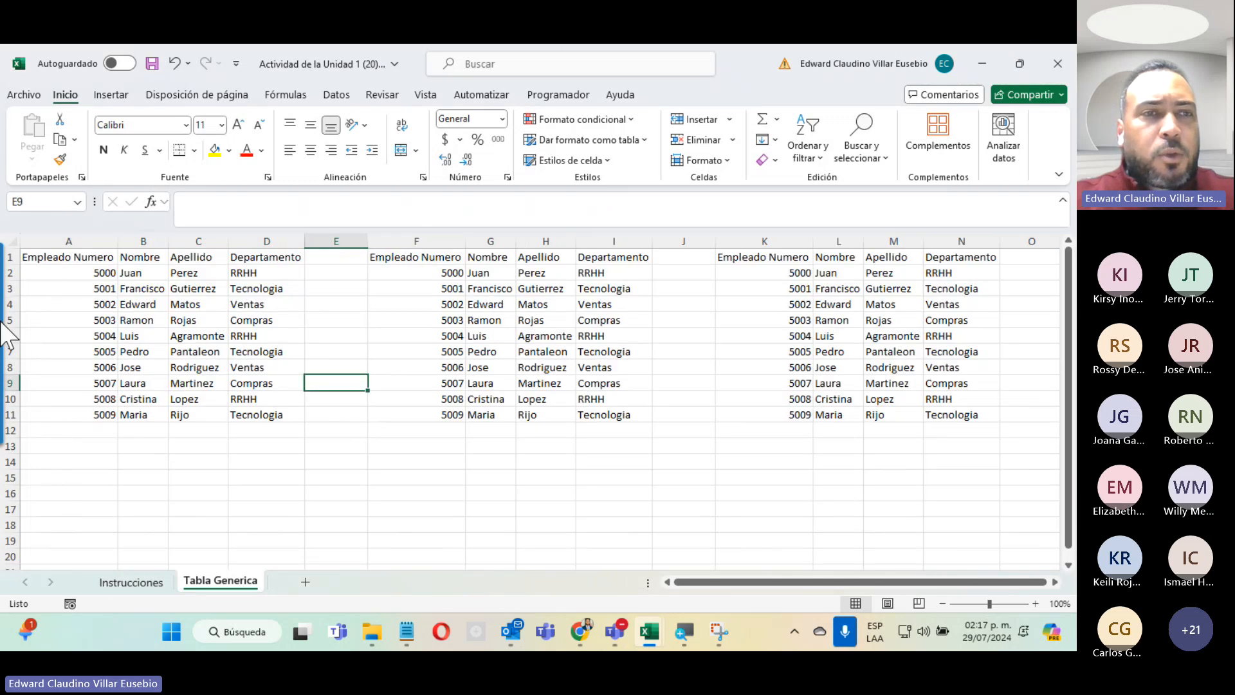
# Point out the first data group A1:D11 as a full selection and through single cells inside it.
pyautogui.moveTo(78, 257); pyautogui.dragTo(278, 421)
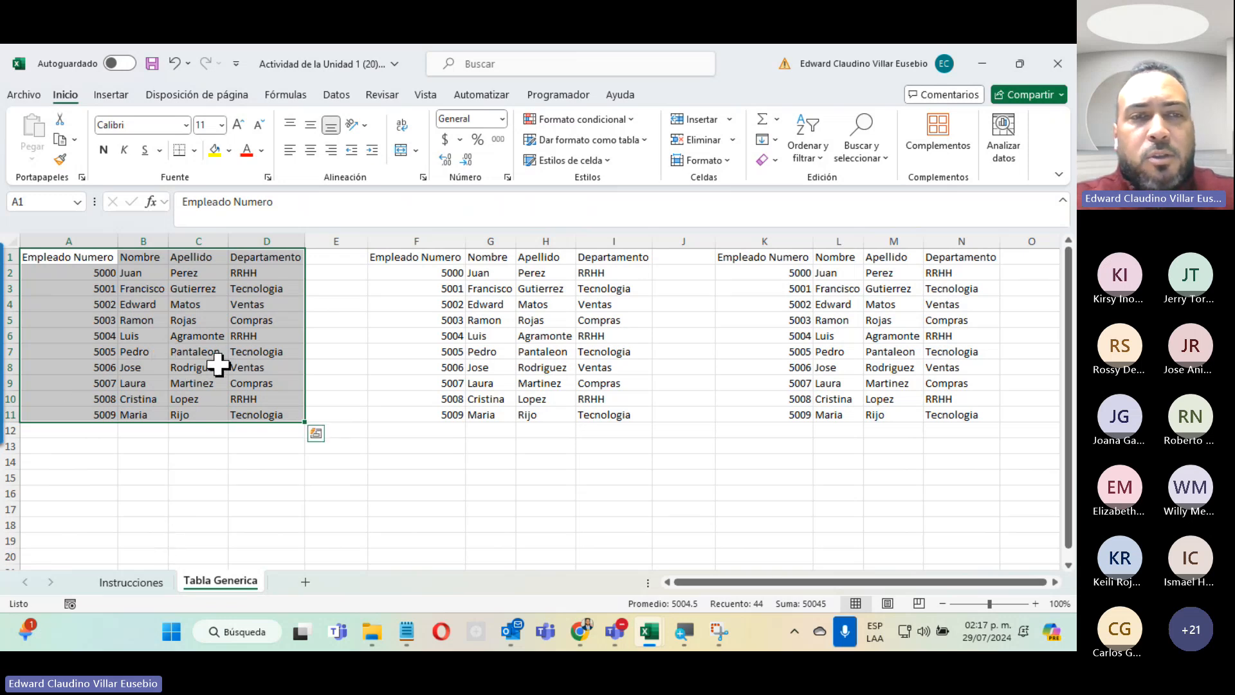
pyautogui.click(139, 348)
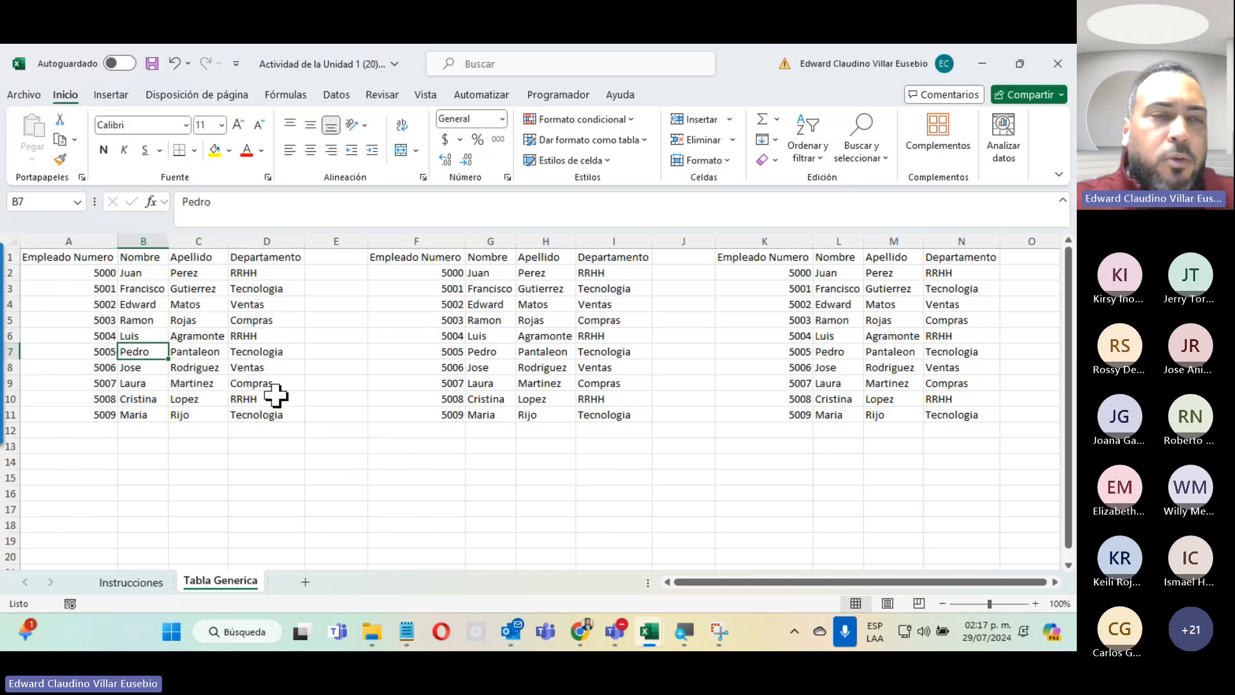
pyautogui.click(73, 336)
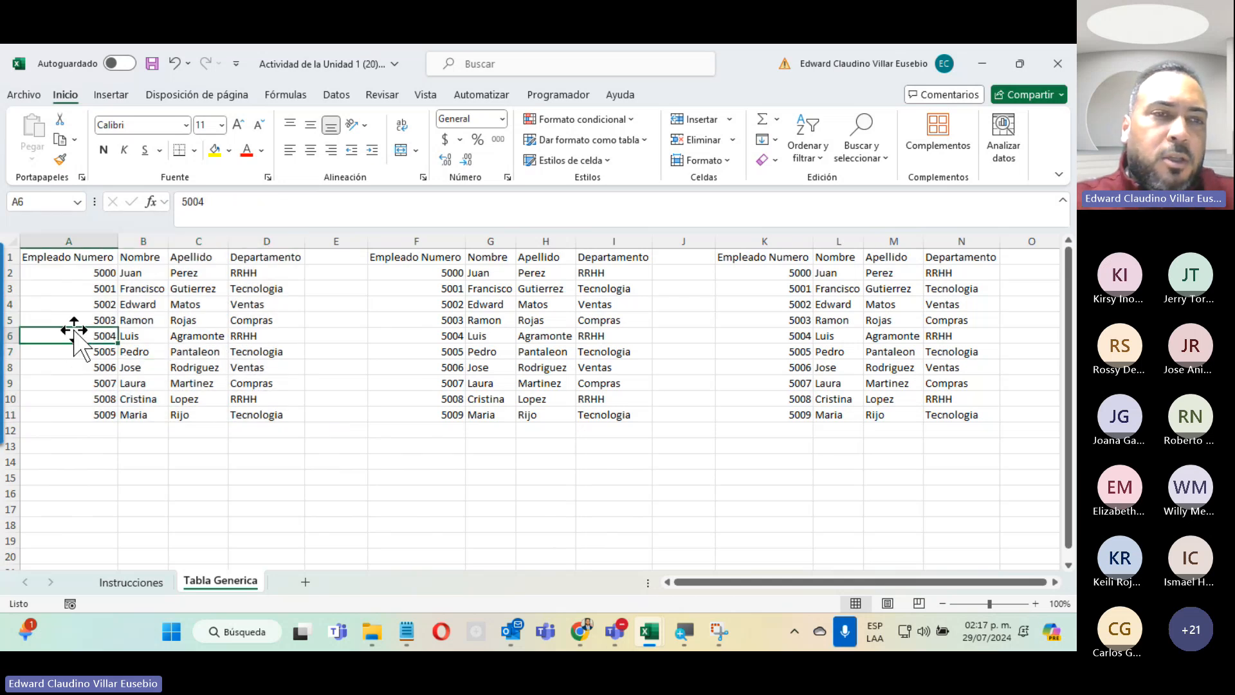
pyautogui.click(181, 318)
pyautogui.click(187, 385)
pyautogui.click(50, 347)
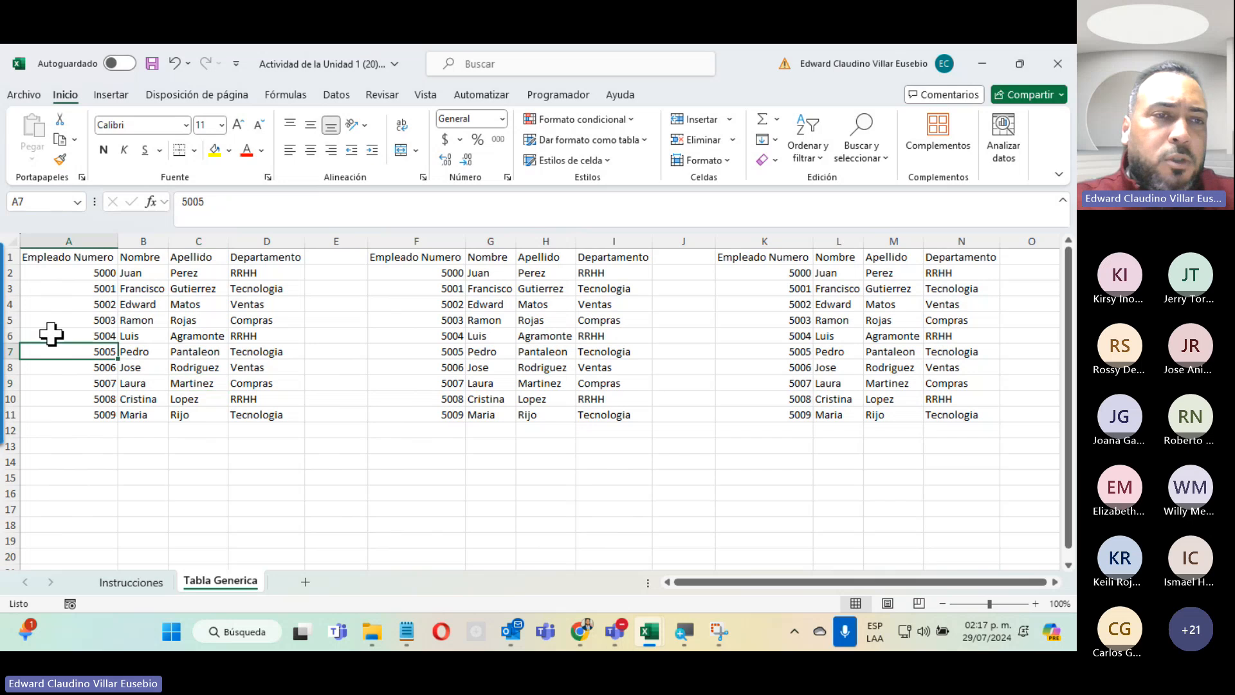
pyautogui.click(62, 290)
pyautogui.click(84, 322)
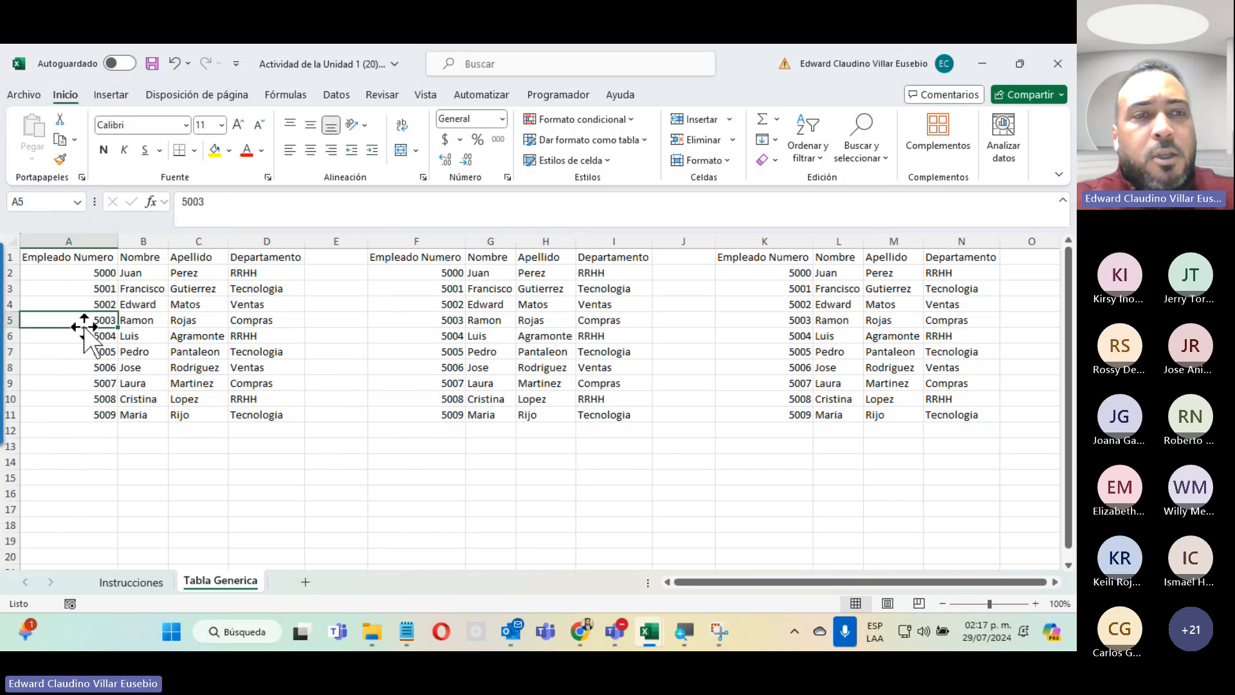
pyautogui.click(67, 273)
# From cell A5, start formatting the first data group as a light blue table, check the proposed range, and cancel.
pyautogui.click(102, 322)
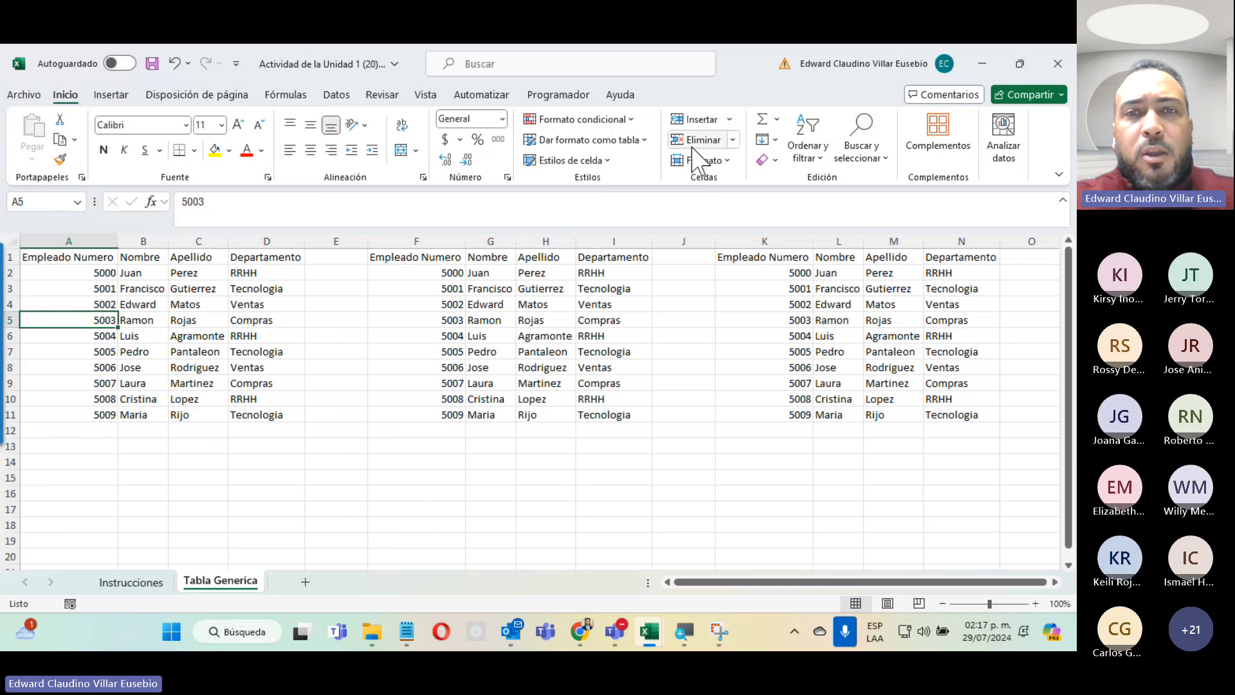
pyautogui.click(588, 141)
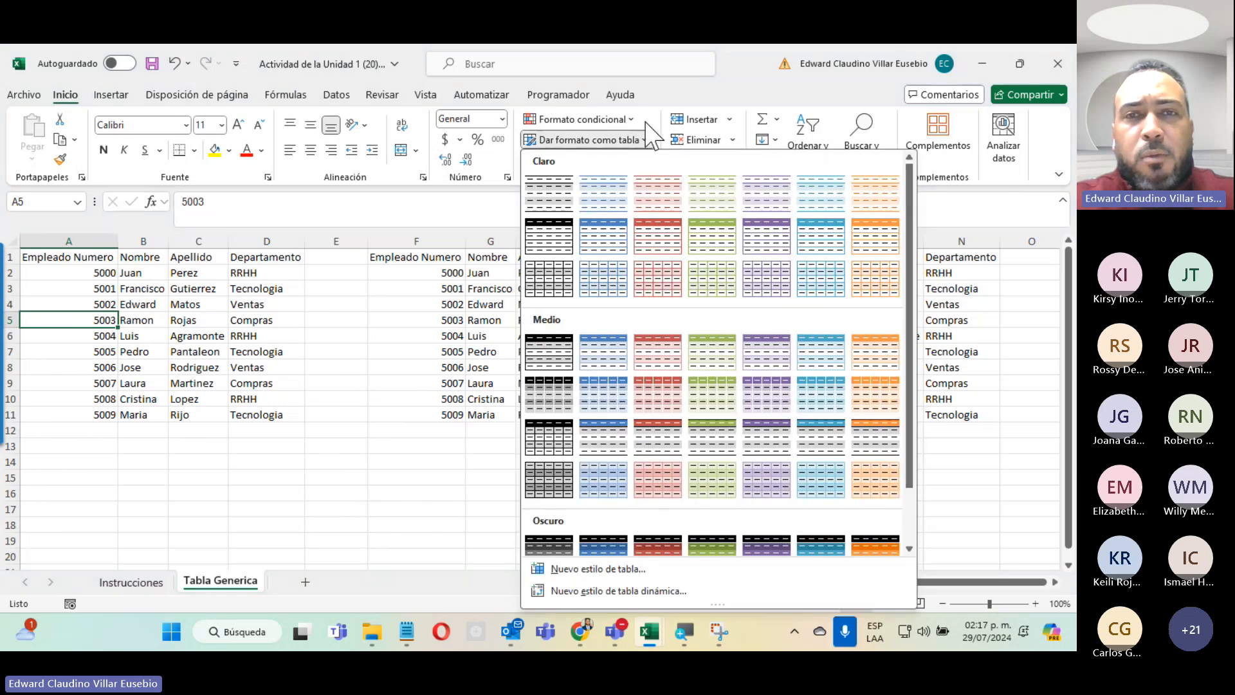
pyautogui.click(606, 243)
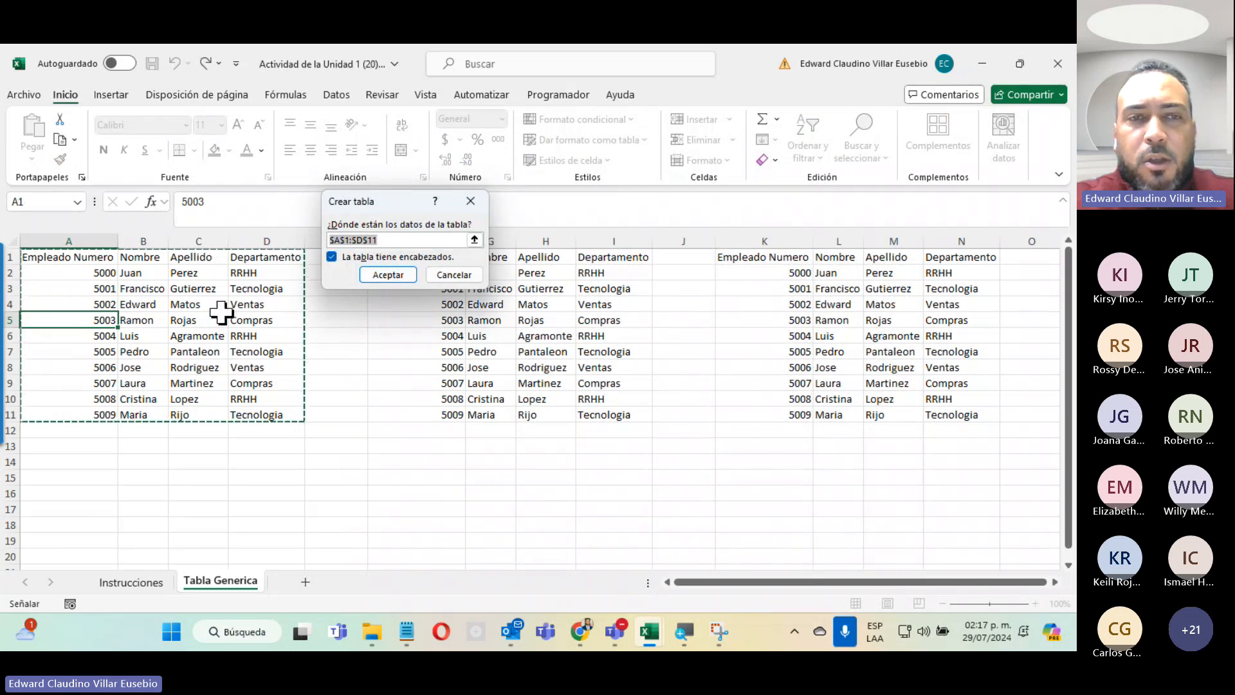
pyautogui.moveTo(373, 206); pyautogui.dragTo(416, 101)
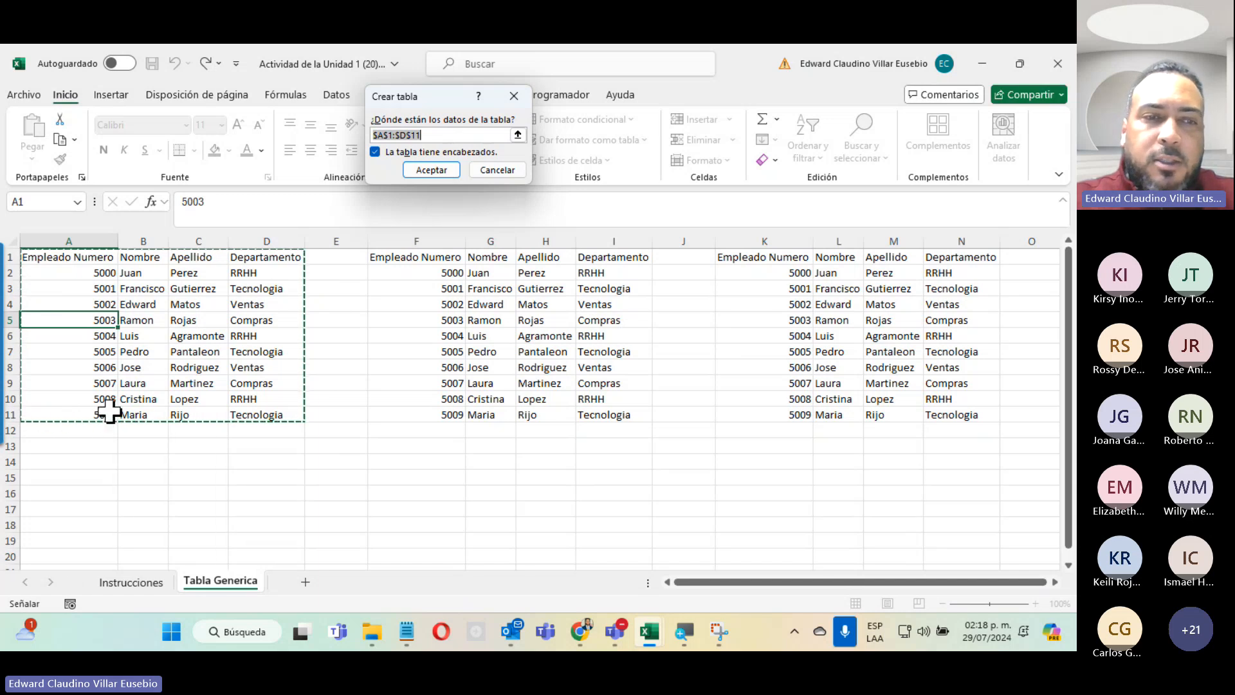
pyautogui.click(497, 171)
# Delete the empty column E between the first and second data groups.
pyautogui.click(324, 239)
pyautogui.rightClick(326, 241)
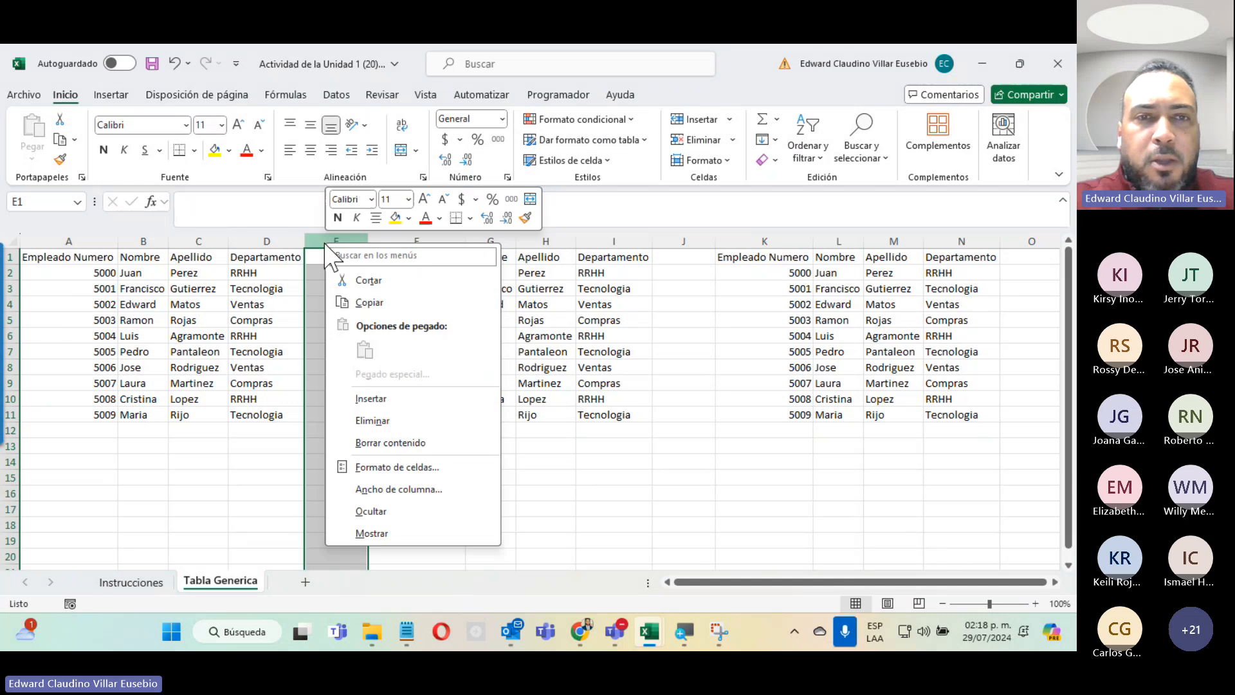
pyautogui.click(383, 421)
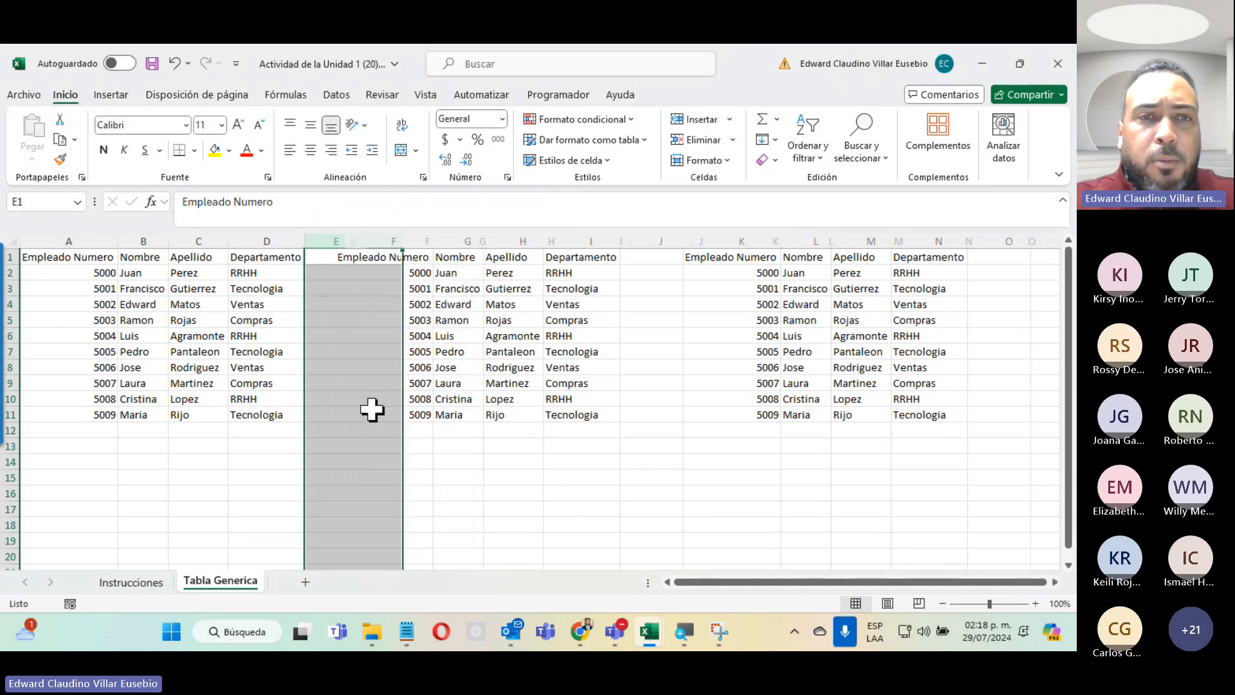
# Start a light blue table from cell C3 to check the proposed range, cancel it, and undo the column deletion.
pyautogui.click(199, 288)
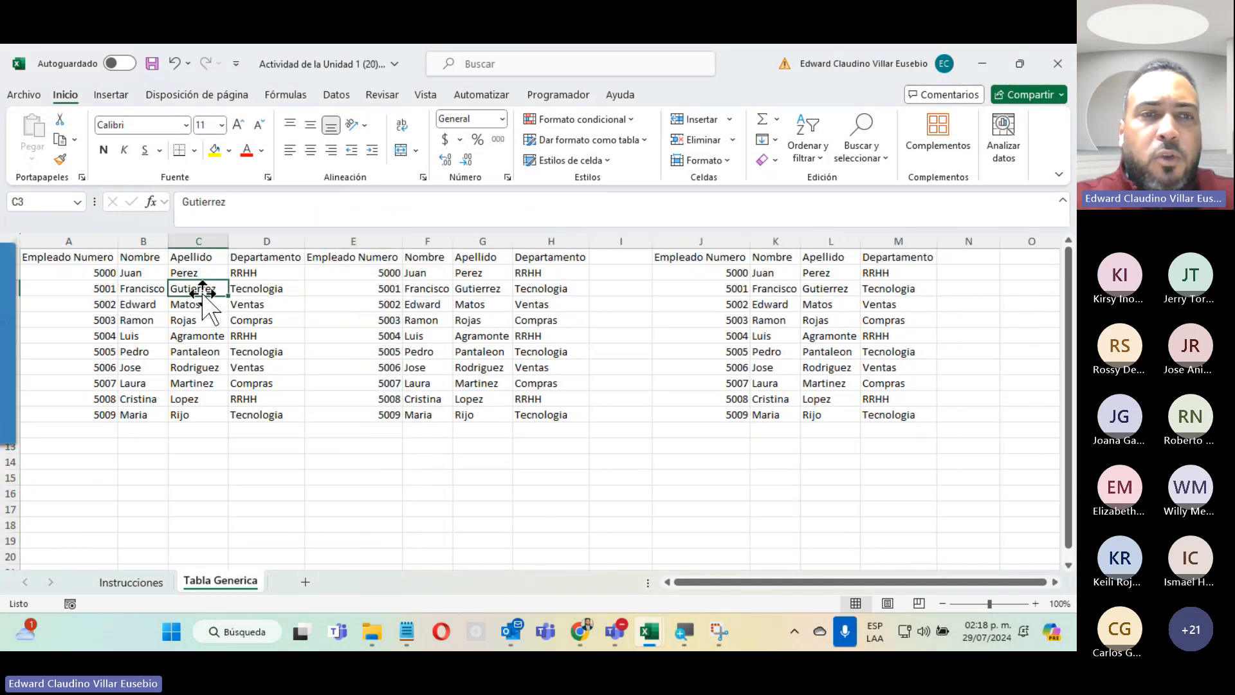
pyautogui.click(637, 140)
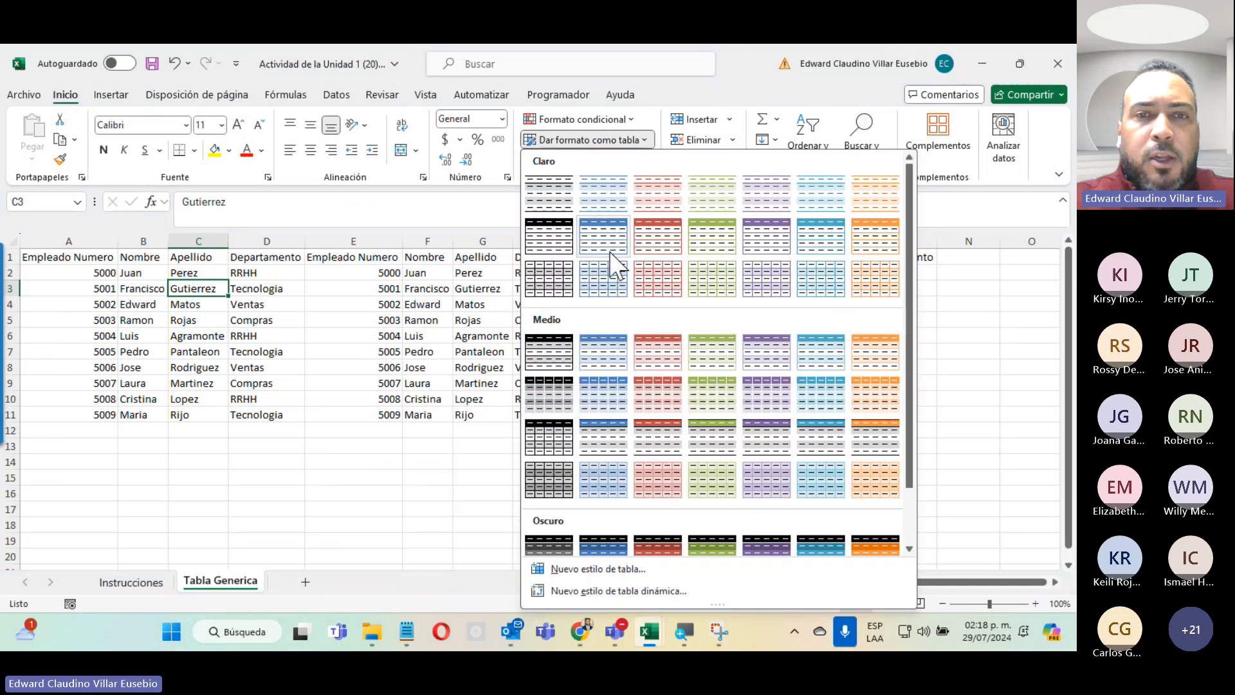
pyautogui.click(605, 254)
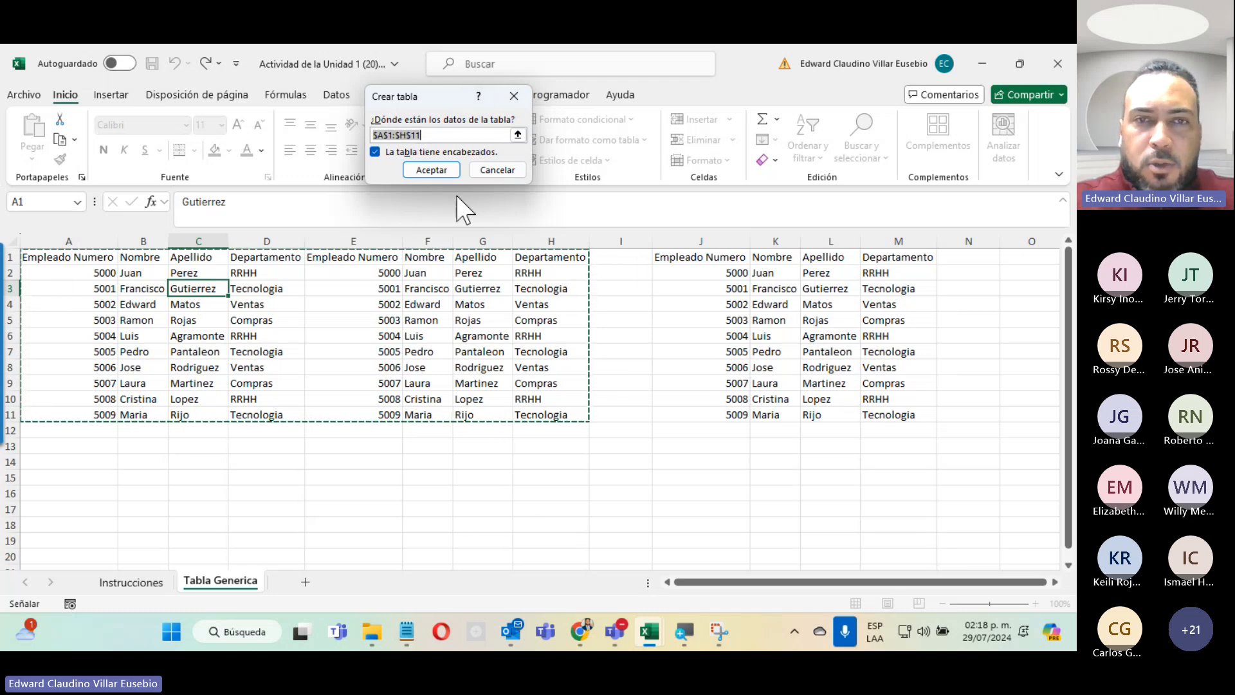
pyautogui.click(491, 166)
pyautogui.hotkey('ctrl', 'z')
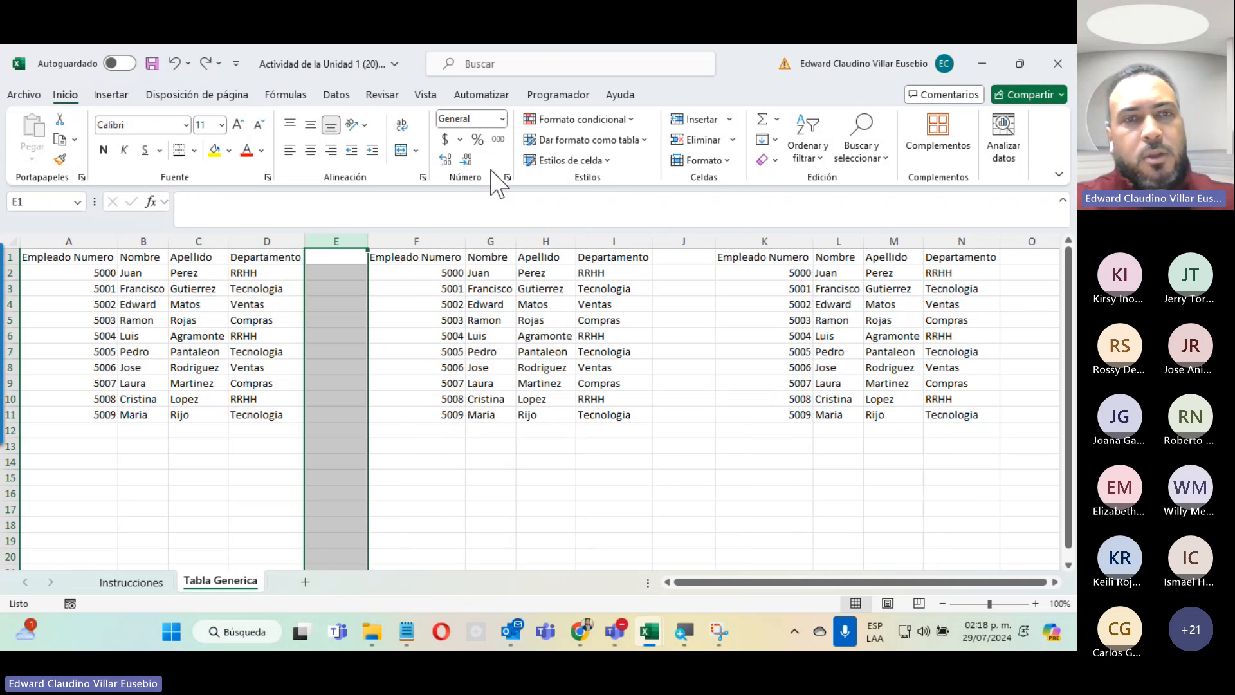
# Format the first data group A1:D11 as a light red table with headers.
pyautogui.click(204, 334)
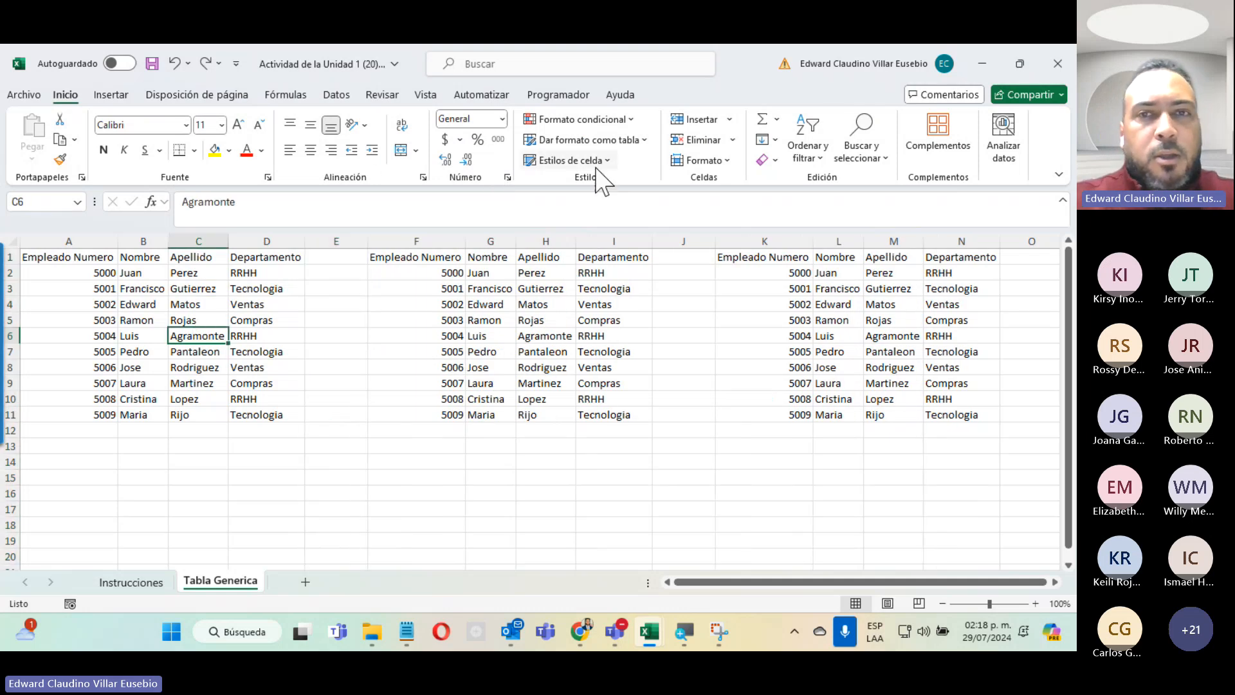
pyautogui.click(586, 140)
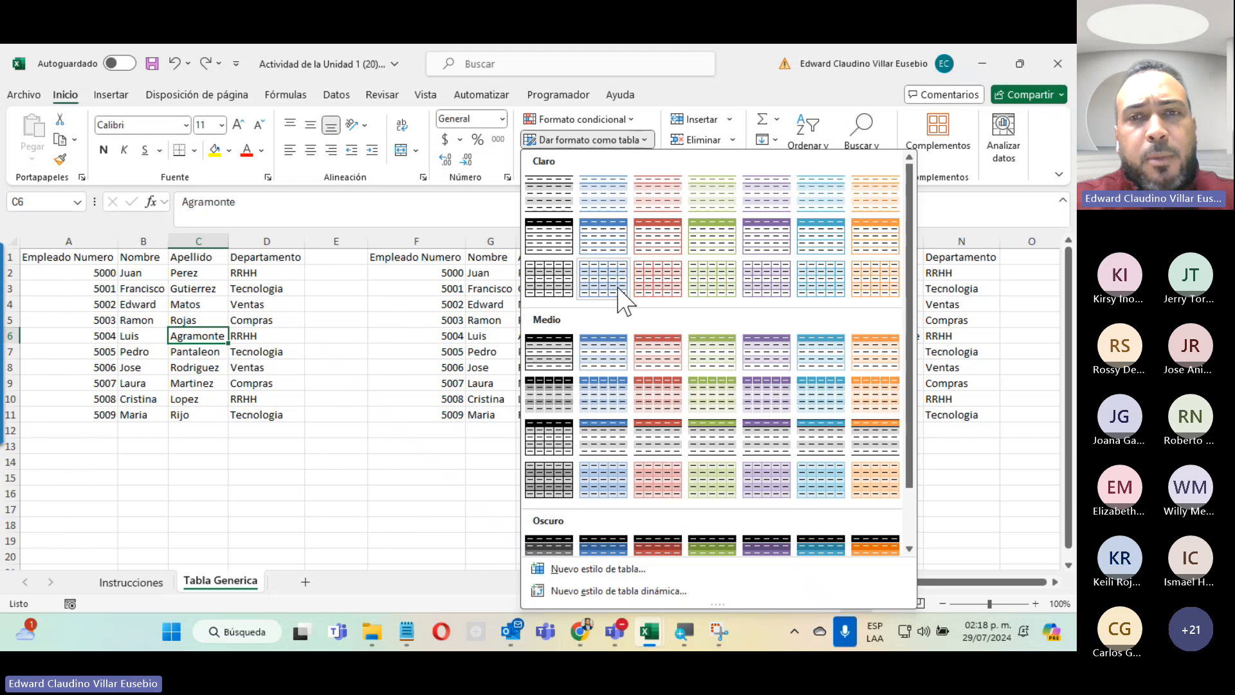
pyautogui.click(668, 241)
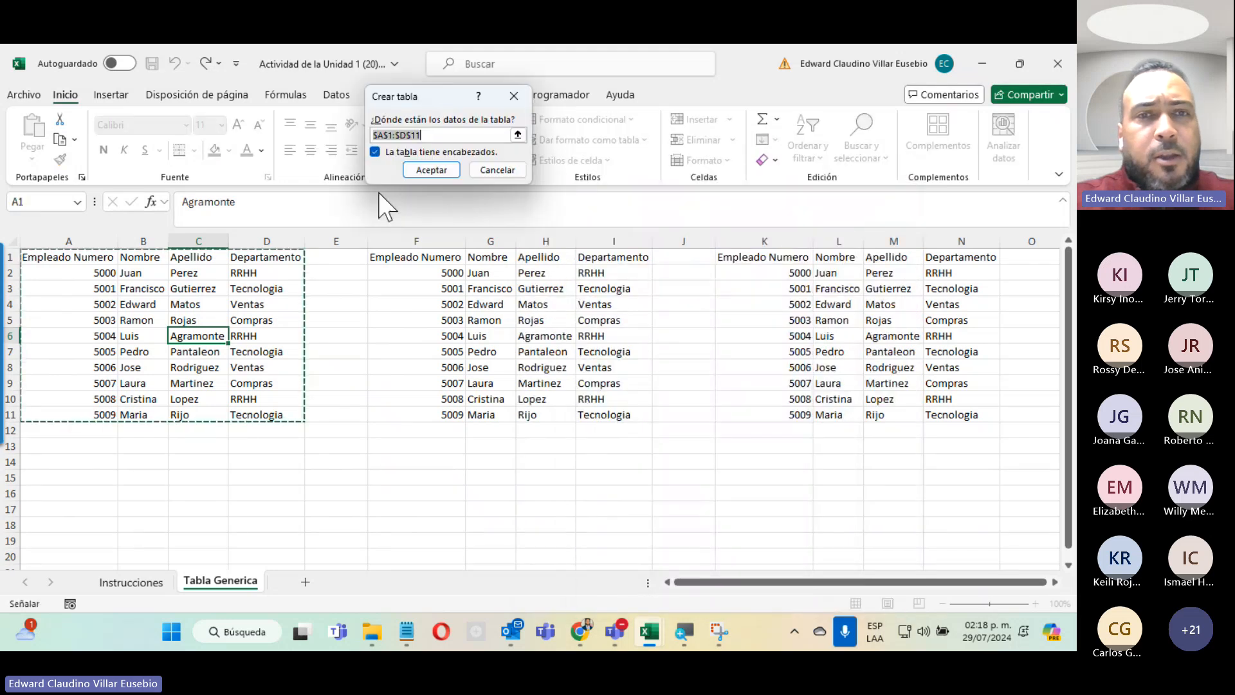
pyautogui.click(437, 170)
pyautogui.click(241, 320)
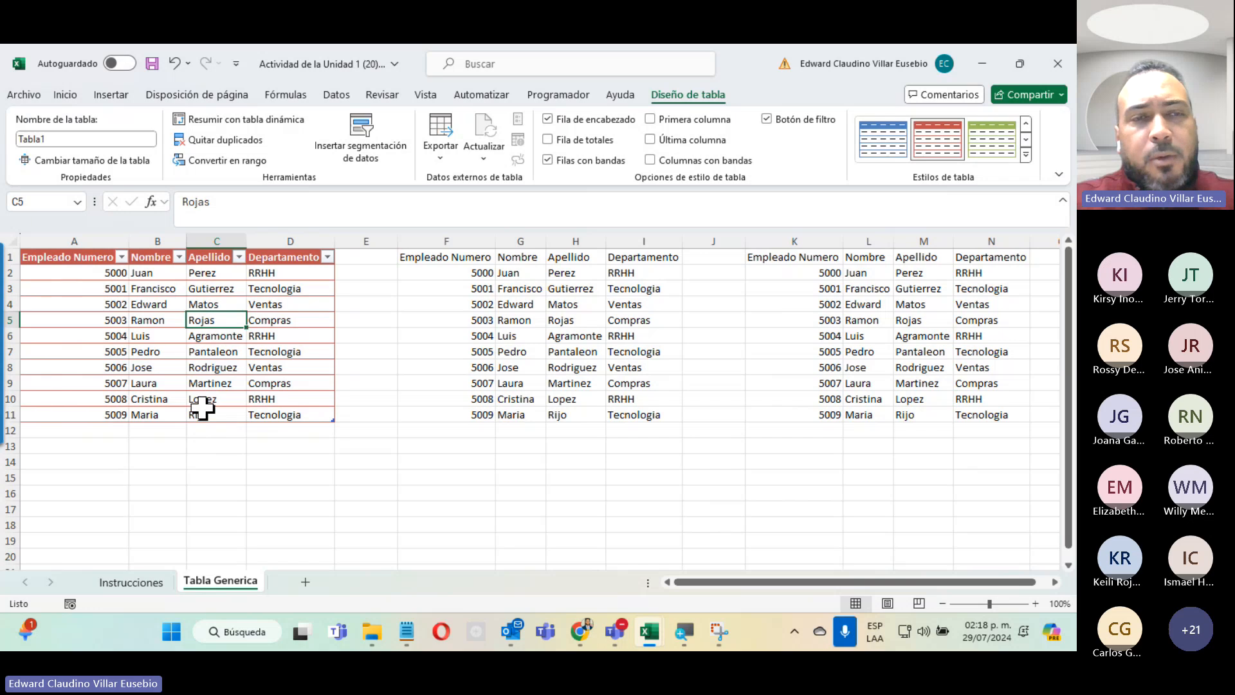
pyautogui.click(106, 332)
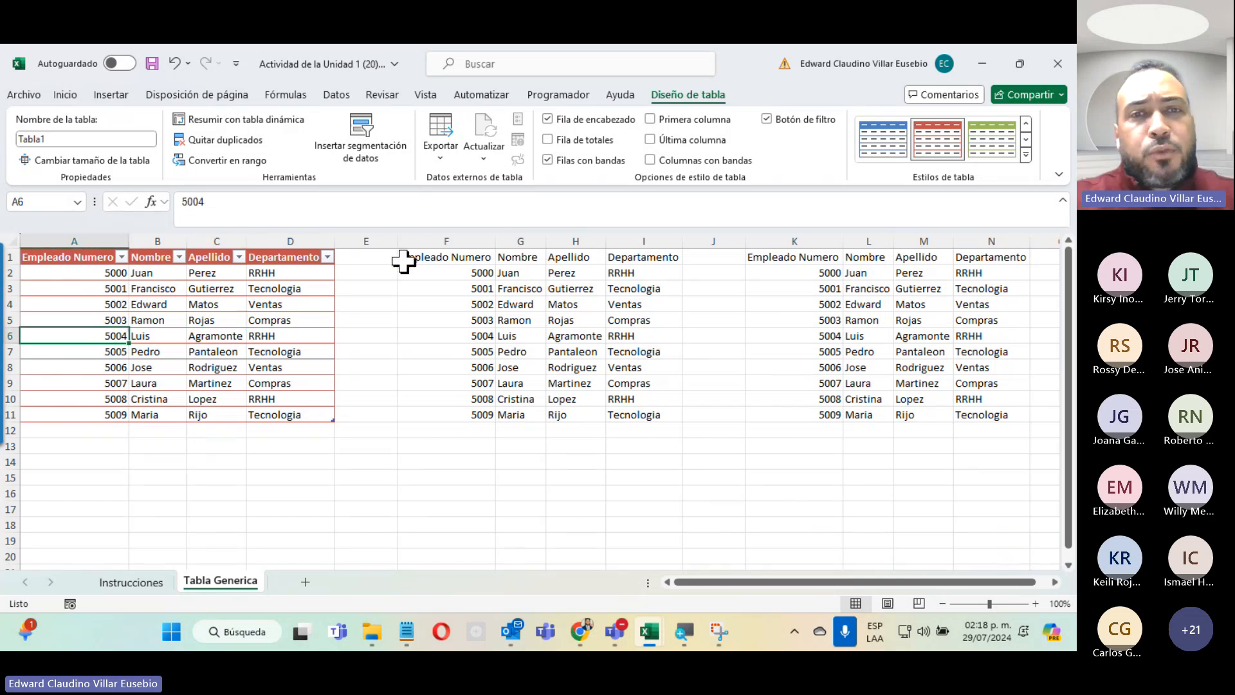
# Format the second data group F1:I11 as a dark blue table with headers.
pyautogui.moveTo(422, 255); pyautogui.dragTo(639, 414)
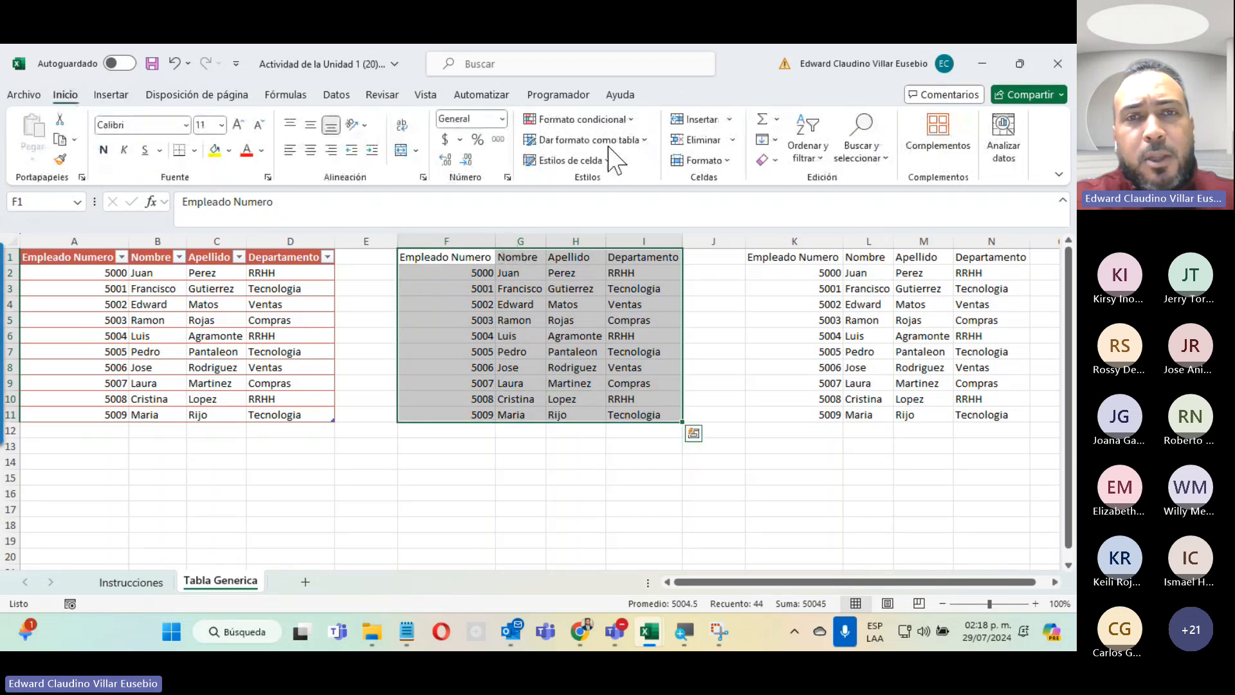
pyautogui.click(641, 140)
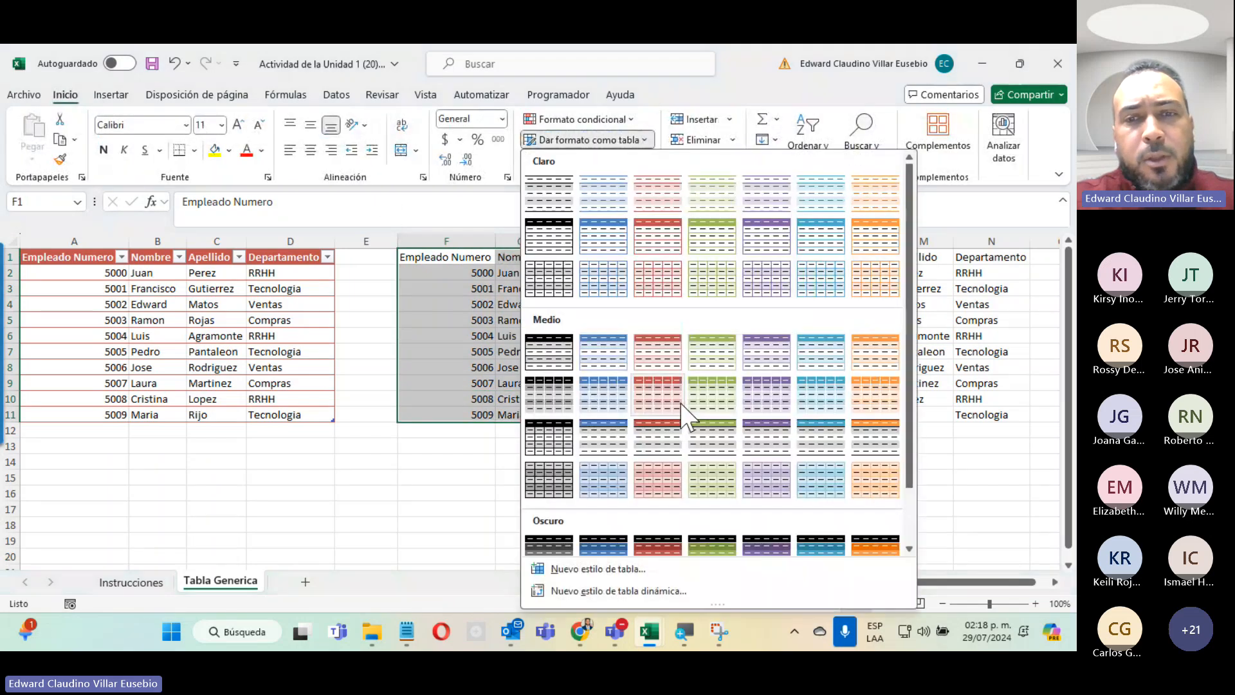
pyautogui.click(603, 543)
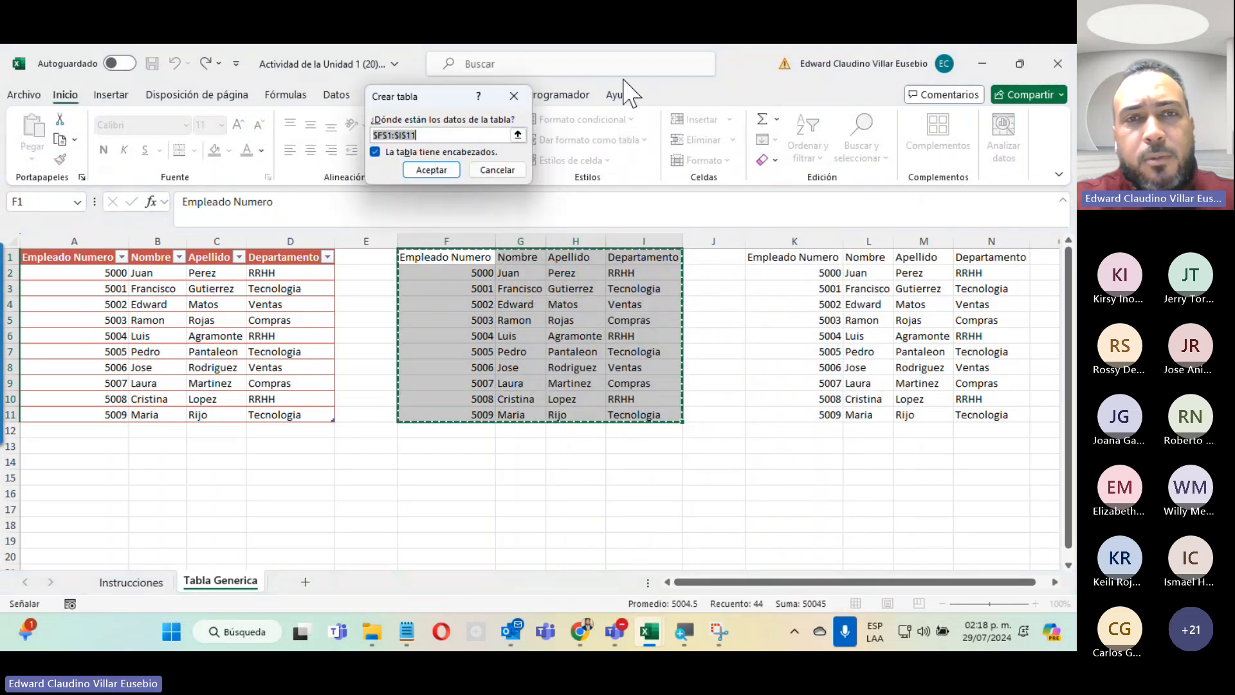
pyautogui.click(430, 170)
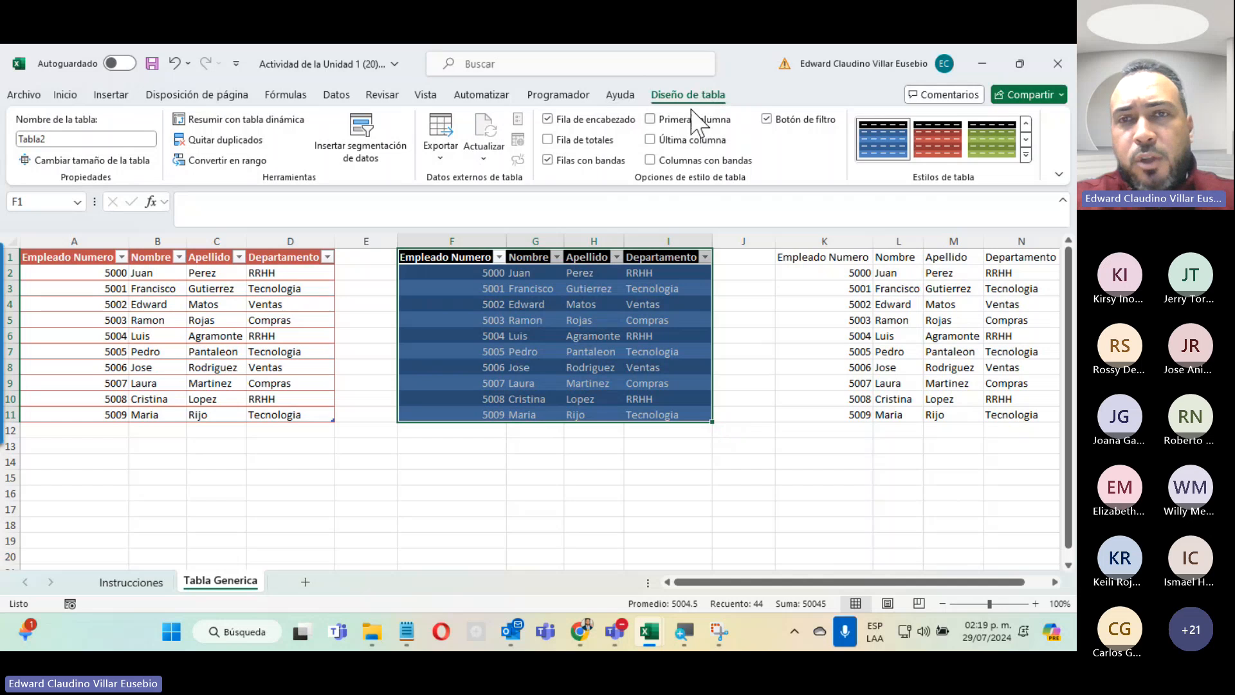
pyautogui.click(339, 476)
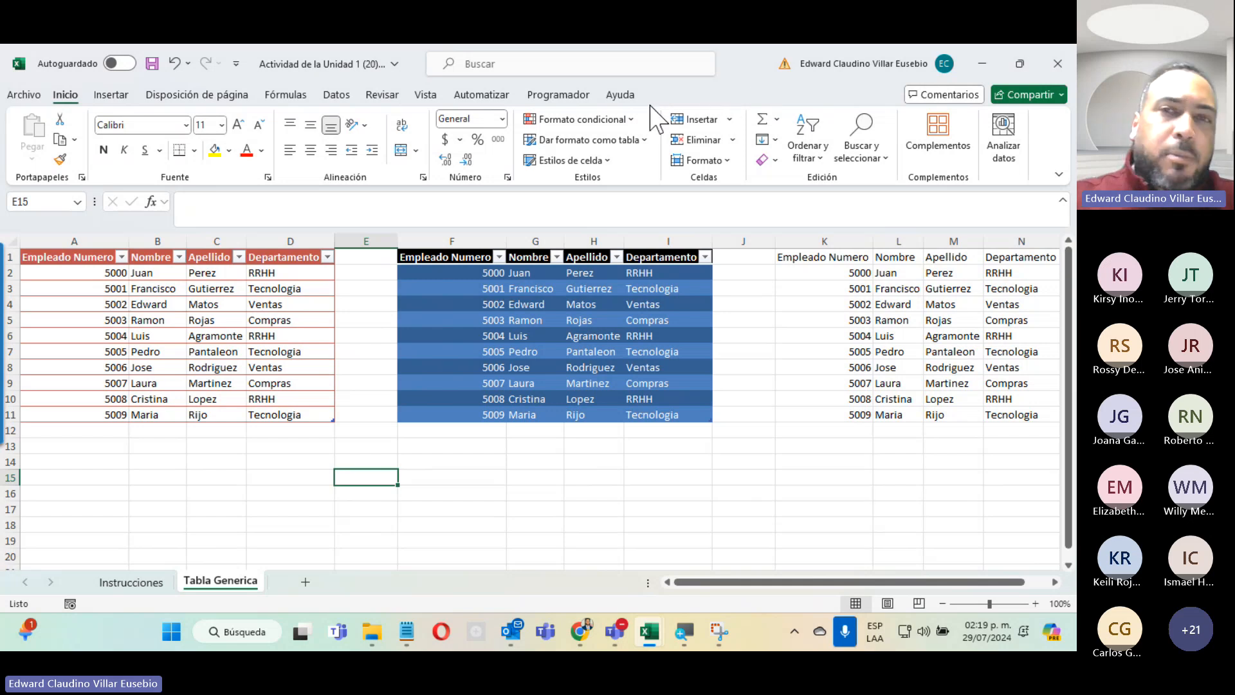
# Show the table design options for the second table from cell H4.
pyautogui.click(119, 94)
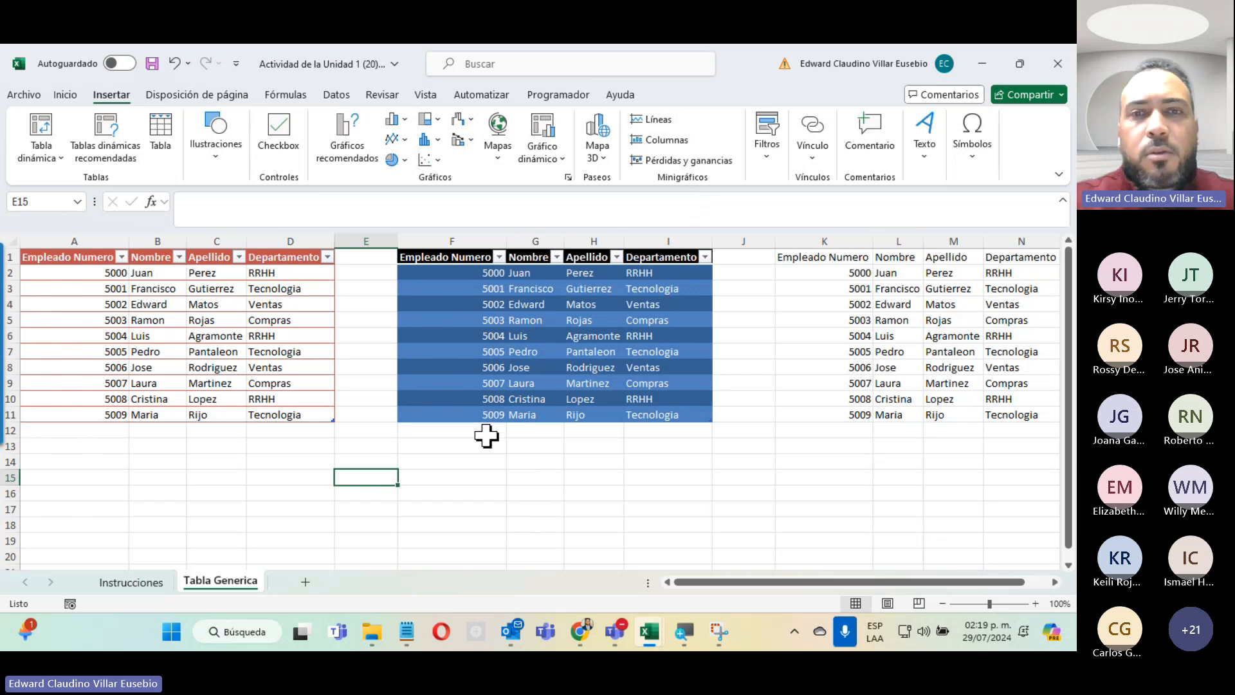
pyautogui.click(588, 306)
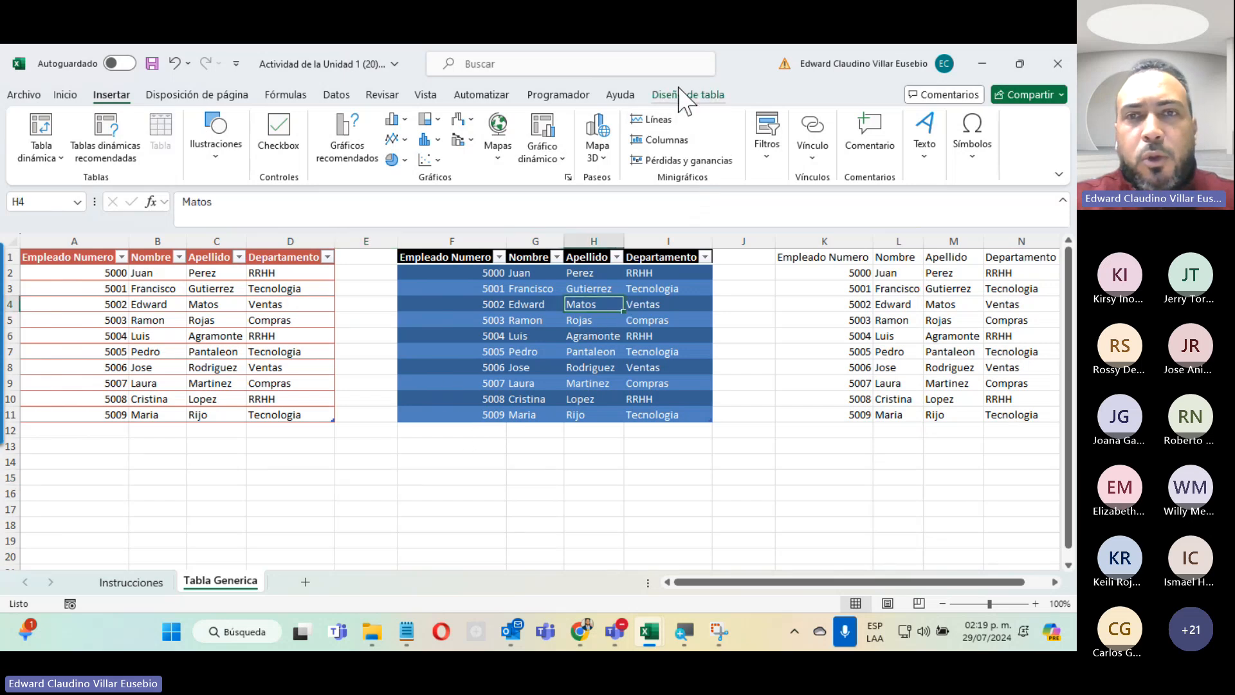
pyautogui.click(684, 94)
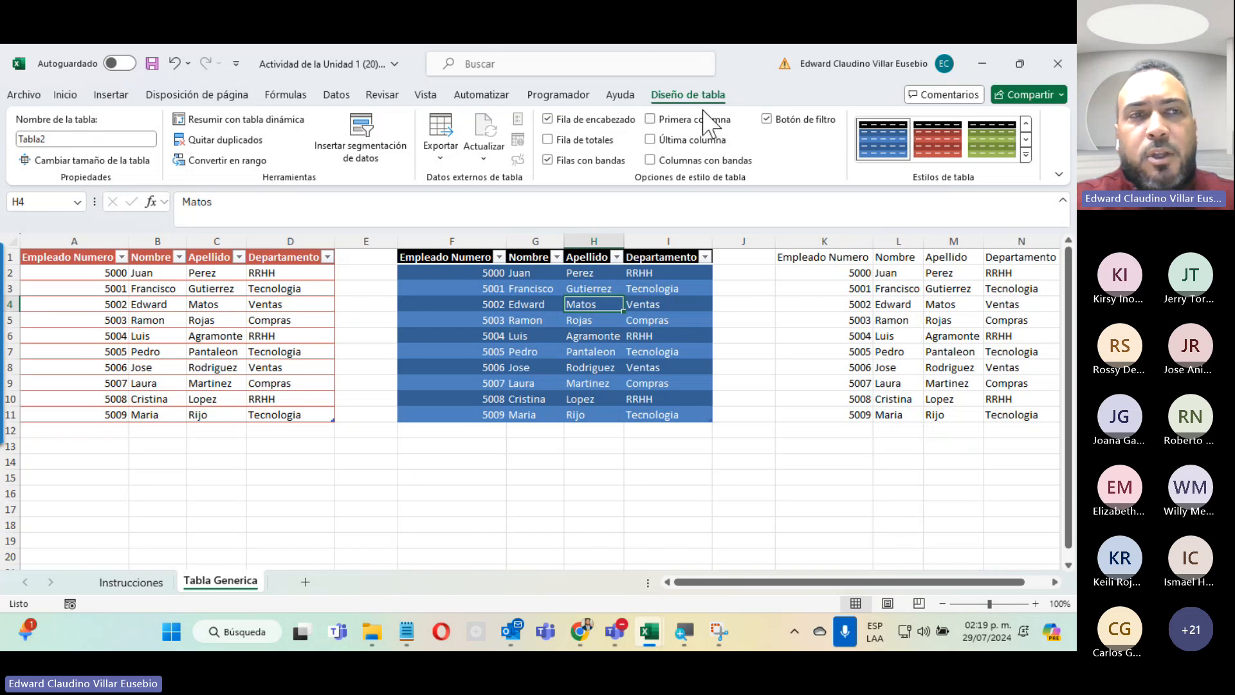
# Switch to the Teams meeting, show the participant list, dismiss the recording notice, and return to the Excel workbook.
pyautogui.click(972, 528)
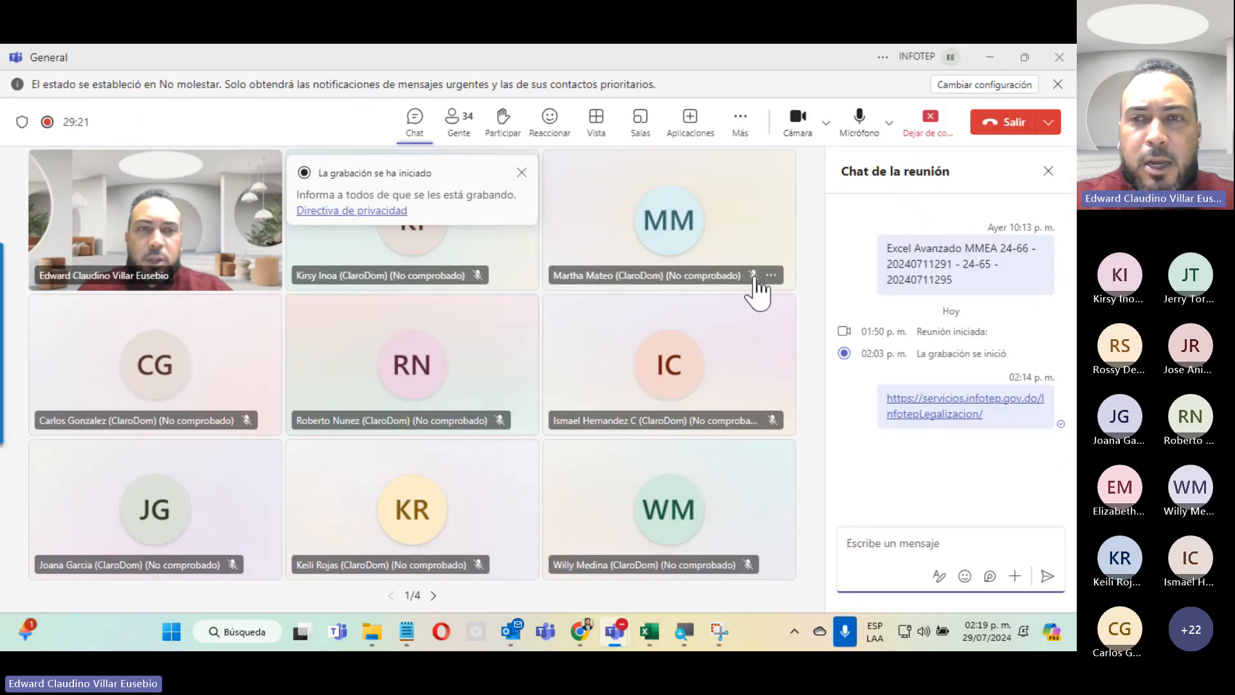
pyautogui.click(462, 128)
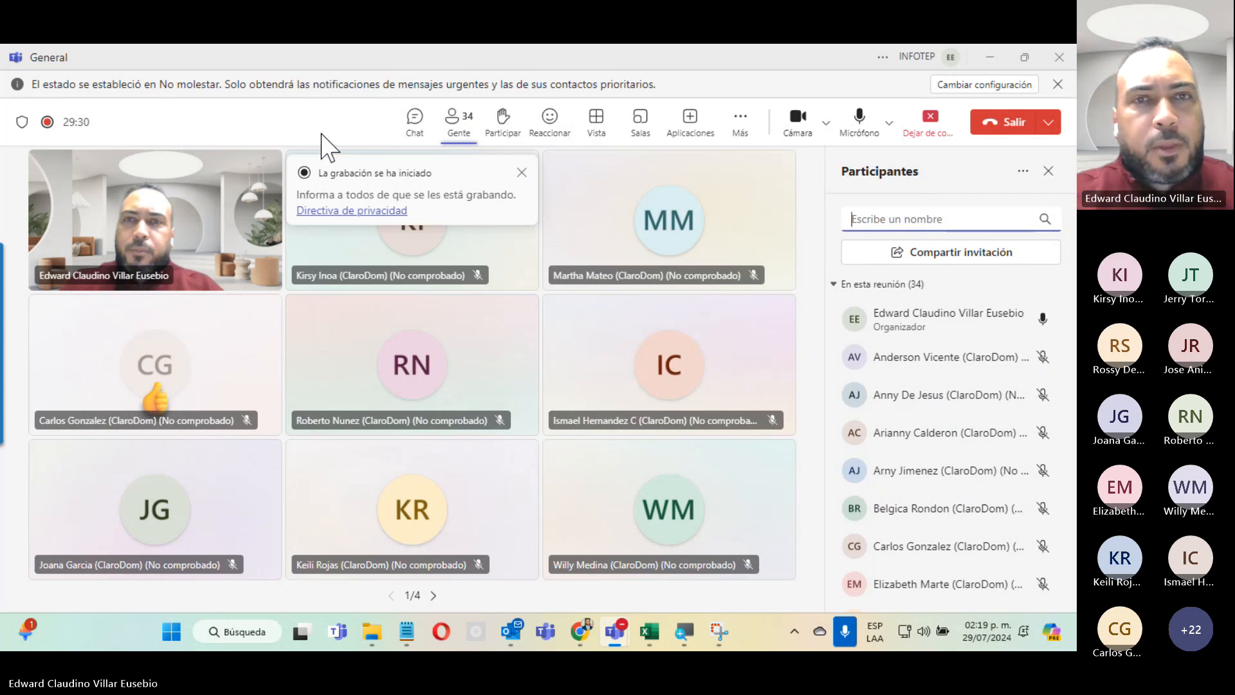
pyautogui.click(520, 174)
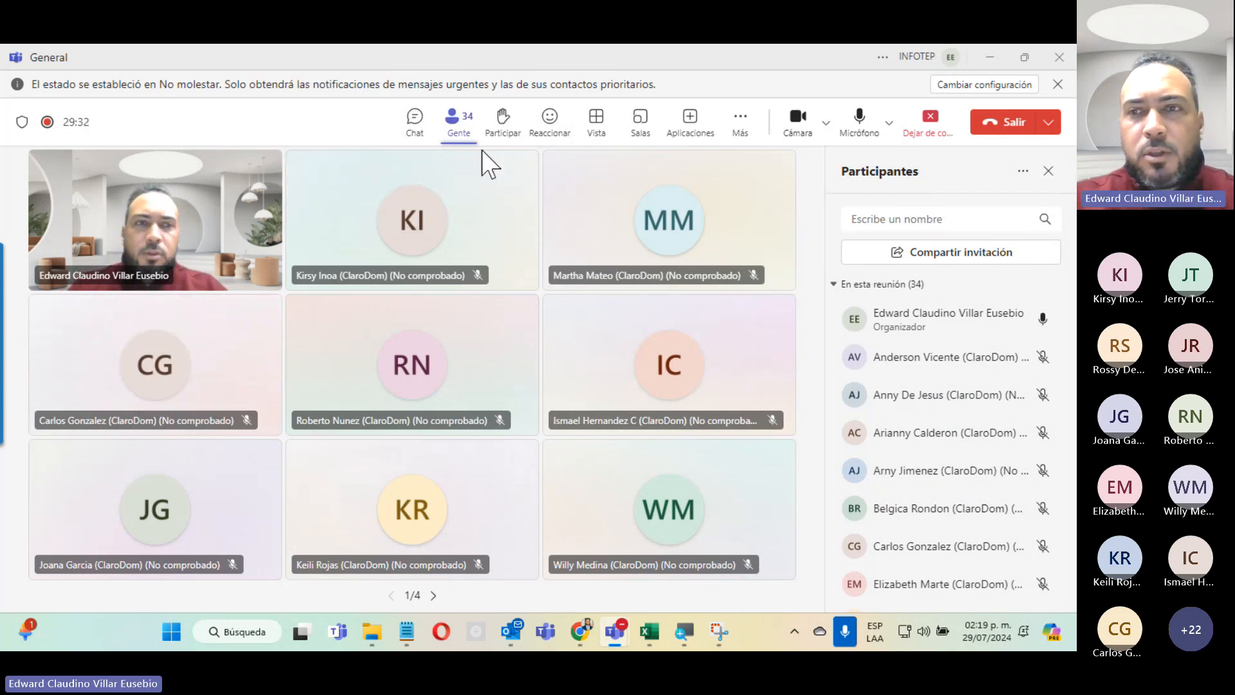
pyautogui.click(991, 58)
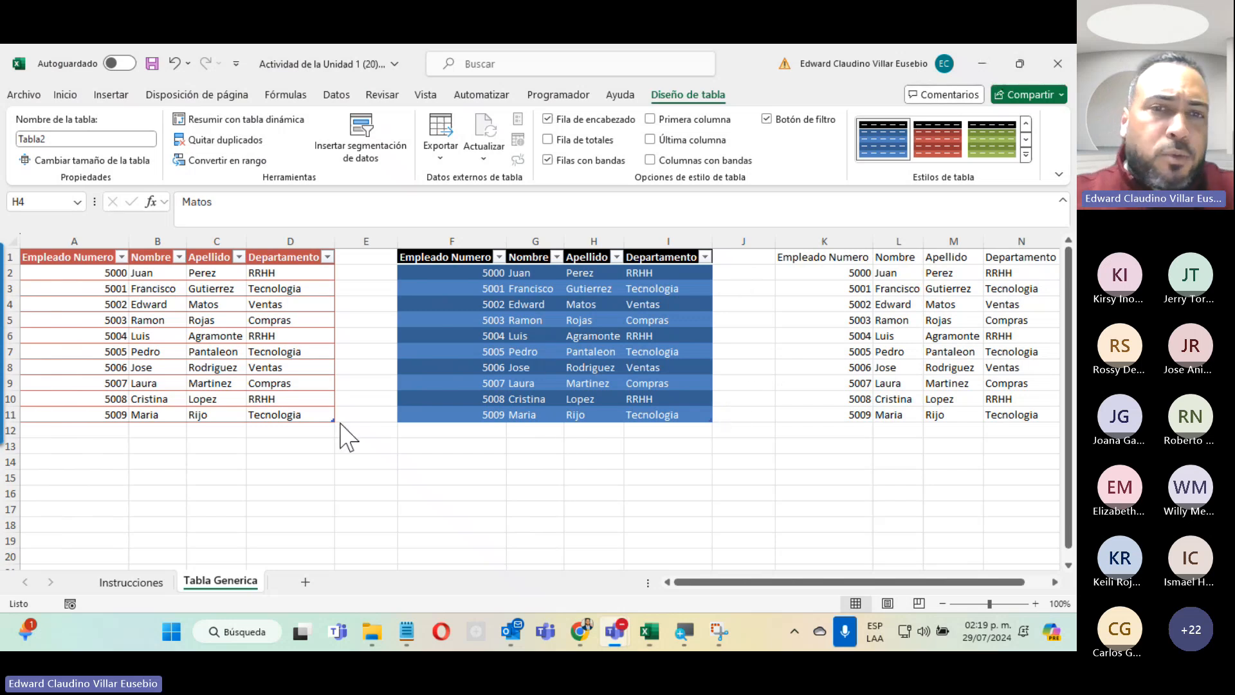
pyautogui.click(537, 382)
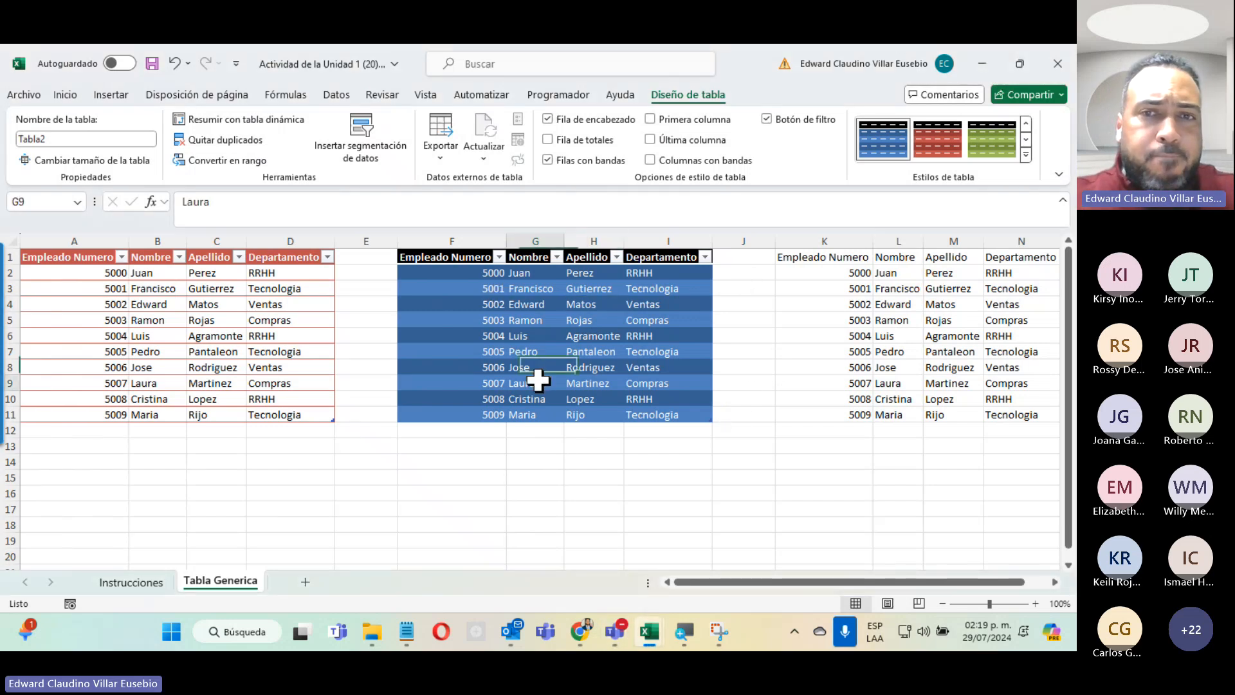
pyautogui.click(971, 524)
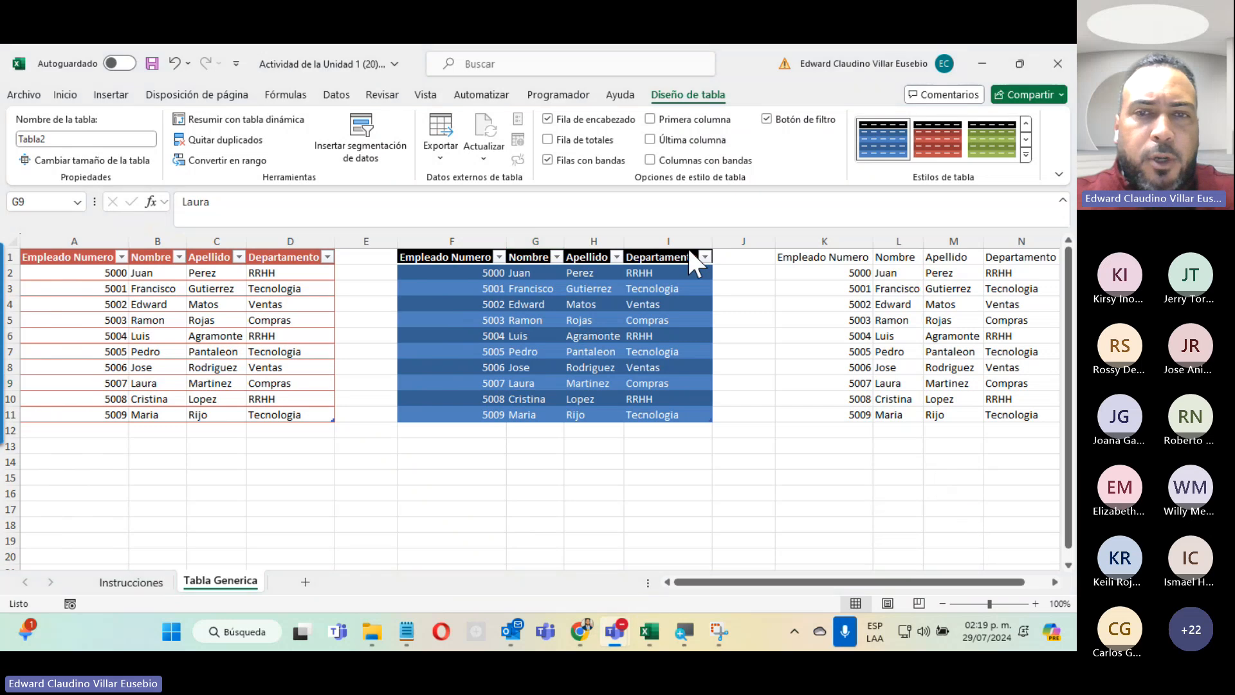
# Filter the first table's Departamento column to exclude RRHH and Compras.
pyautogui.click(134, 304)
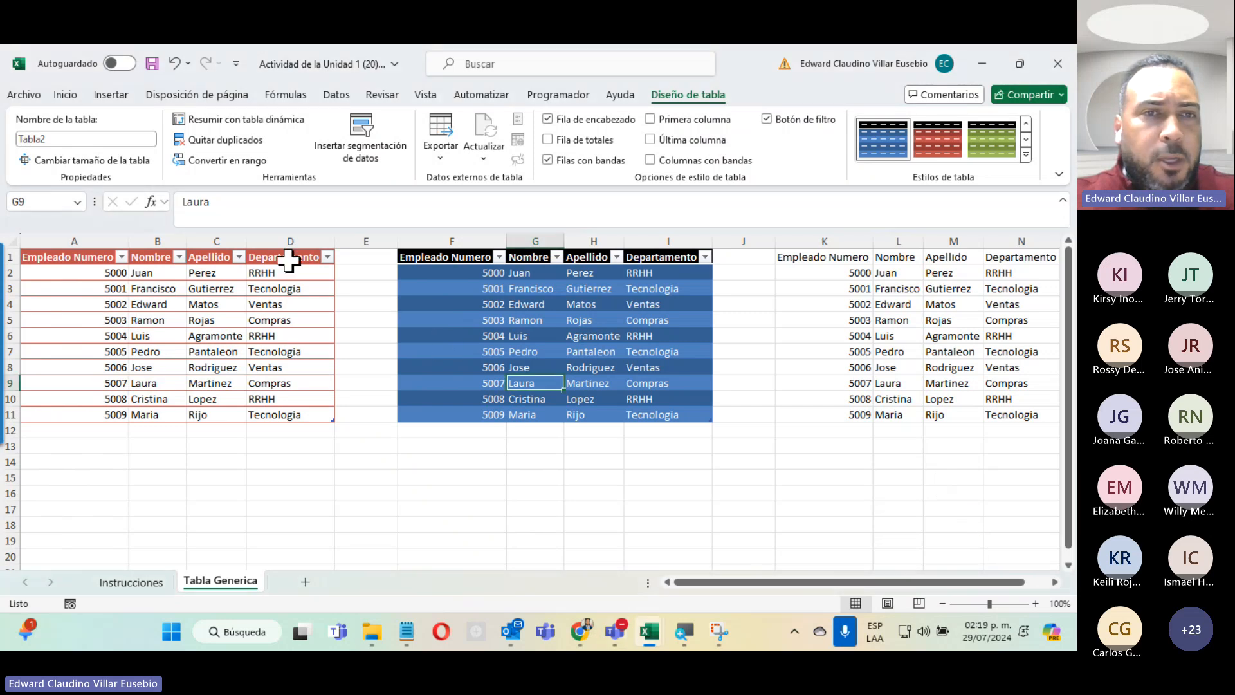
pyautogui.click(328, 256)
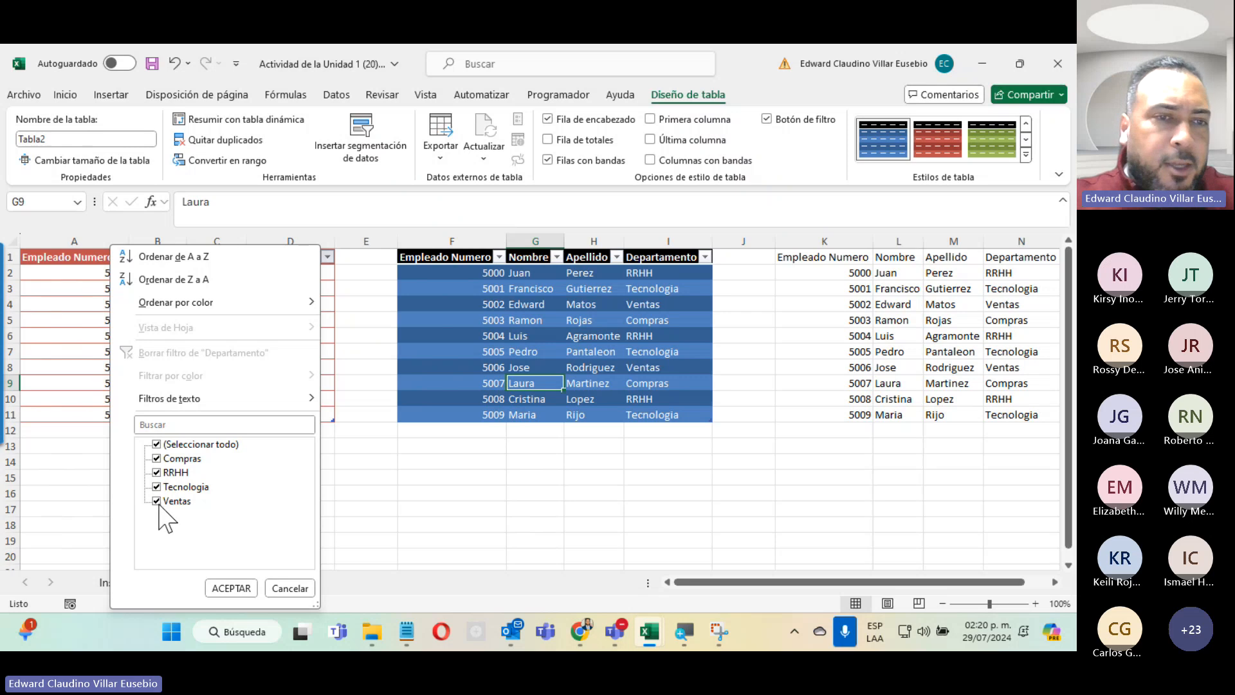
pyautogui.click(157, 473)
pyautogui.click(225, 588)
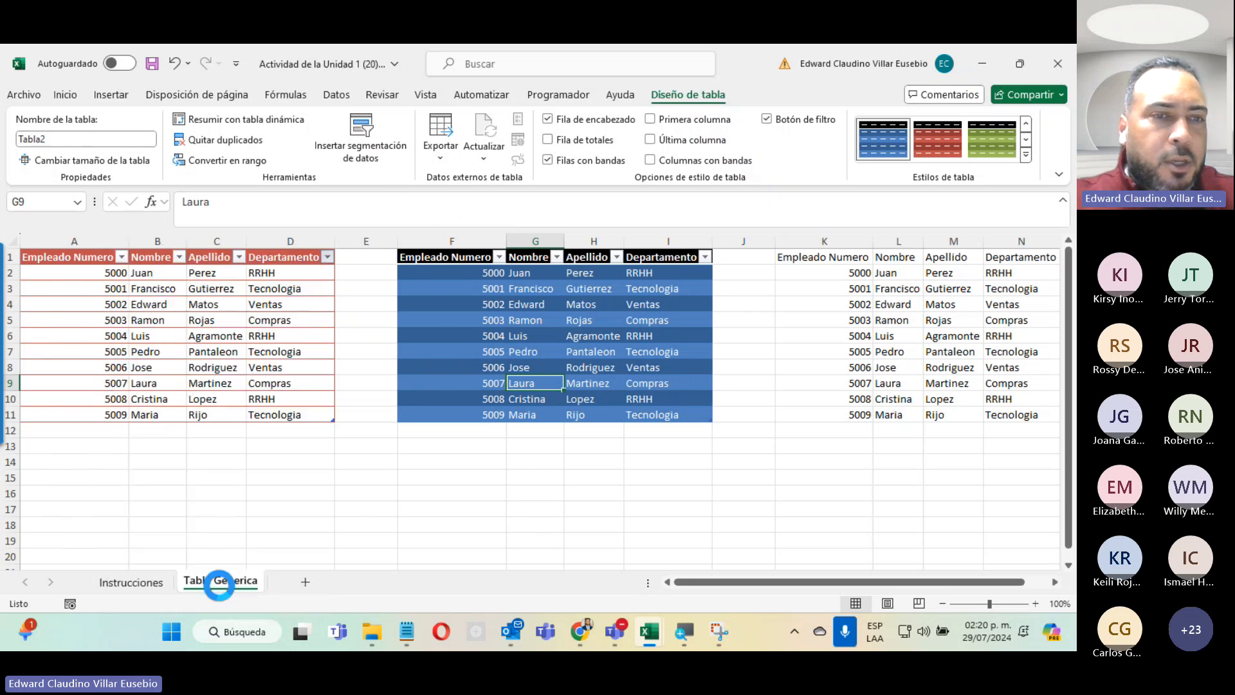
pyautogui.click(328, 257)
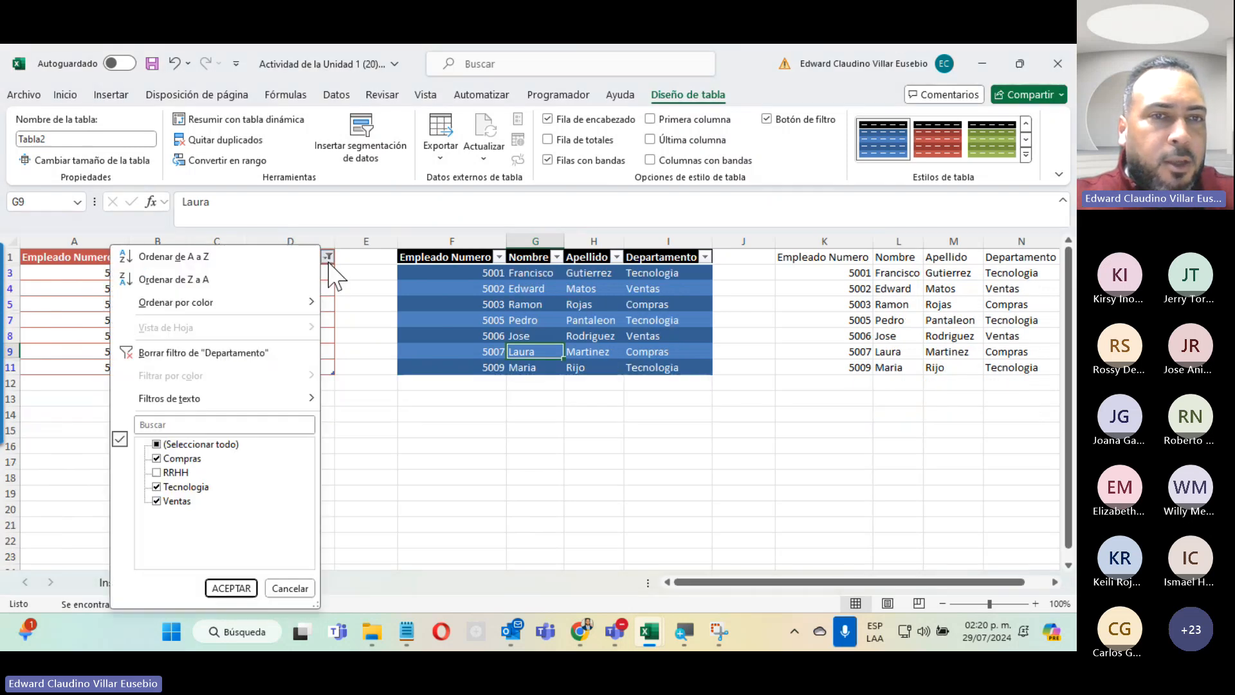
pyautogui.click(170, 462)
pyautogui.click(231, 588)
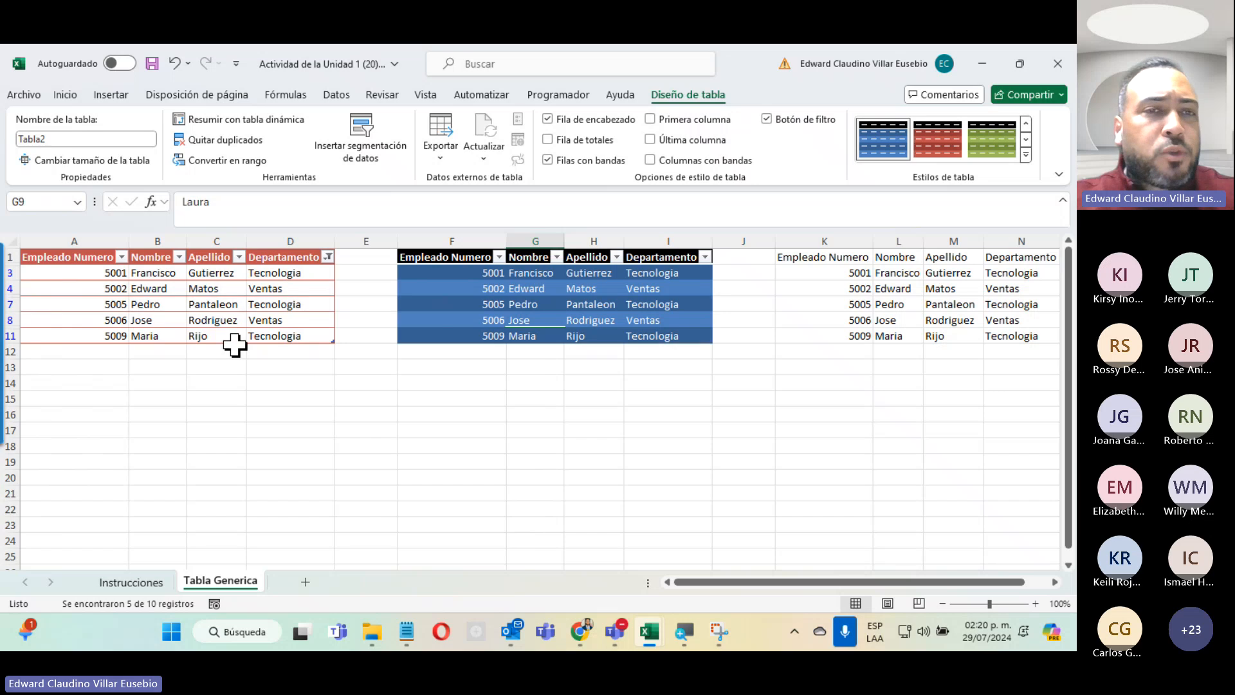
# Include Compras and RRHH again in the first table's Departamento filter.
pyautogui.click(328, 256)
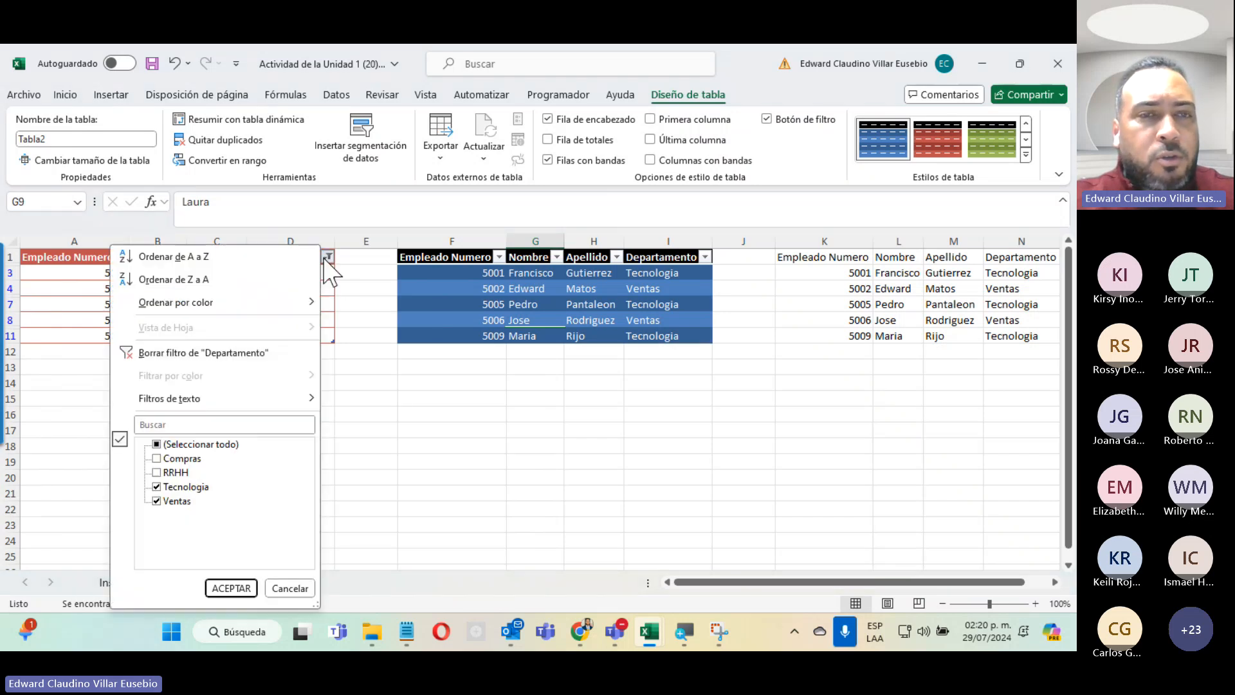
pyautogui.click(157, 458)
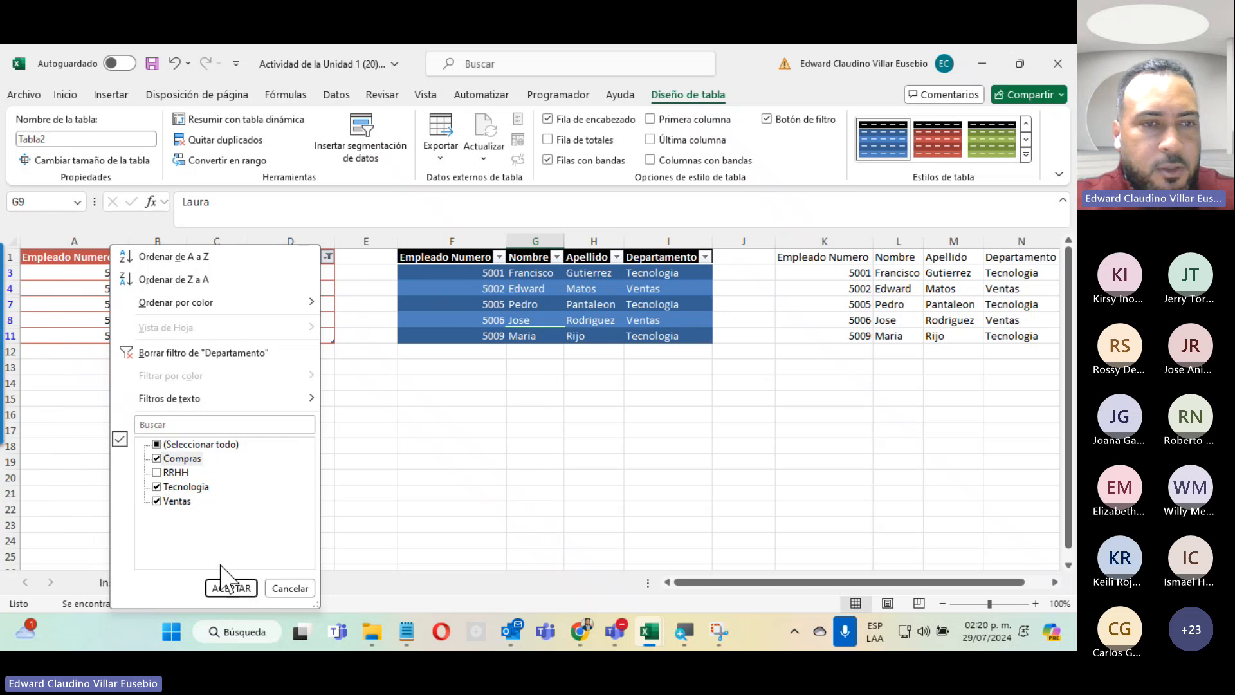
pyautogui.click(156, 472)
pyautogui.click(231, 588)
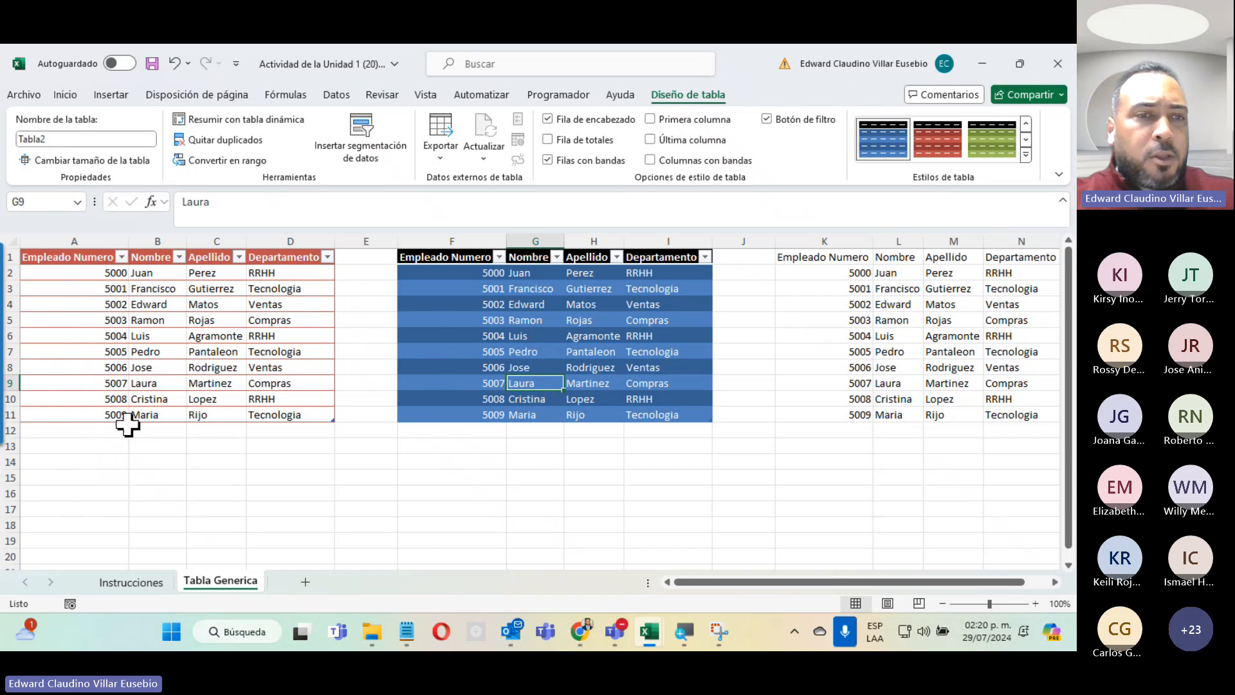
# Enter 5010 in cell A12 directly below the first table, and undo the table expansion and the entry.
pyautogui.click(88, 428)
pyautogui.write('5')
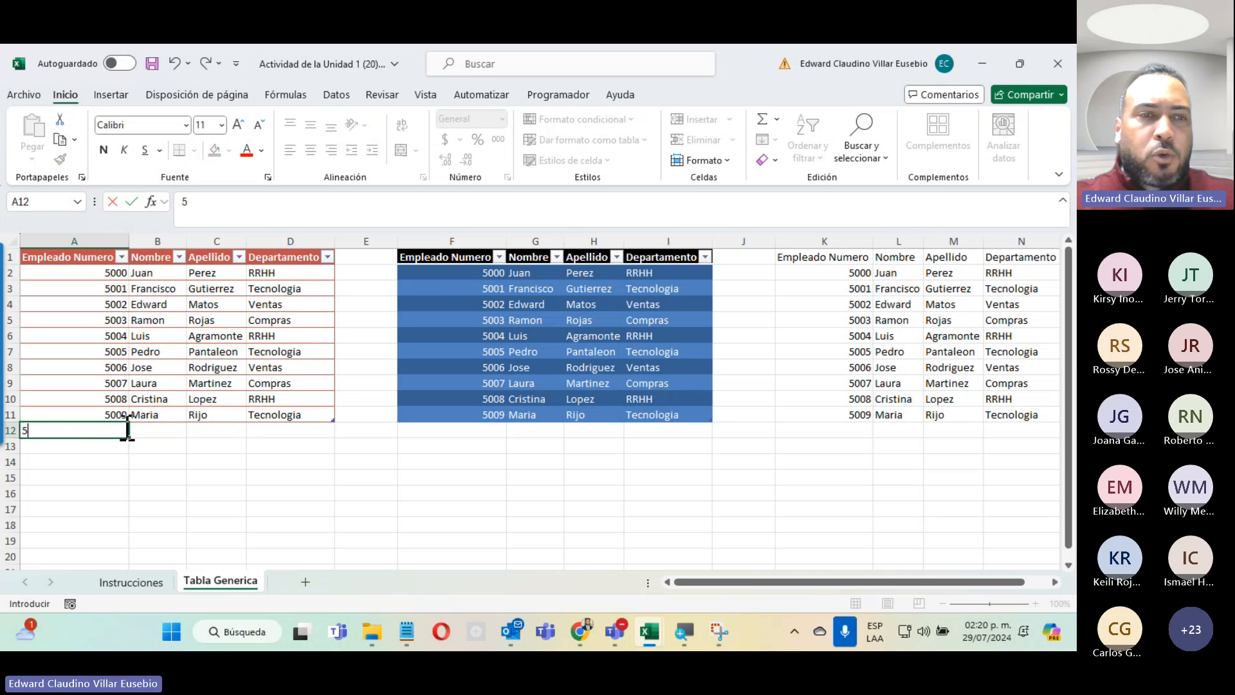
pyautogui.write('010')
pyautogui.press('Return')
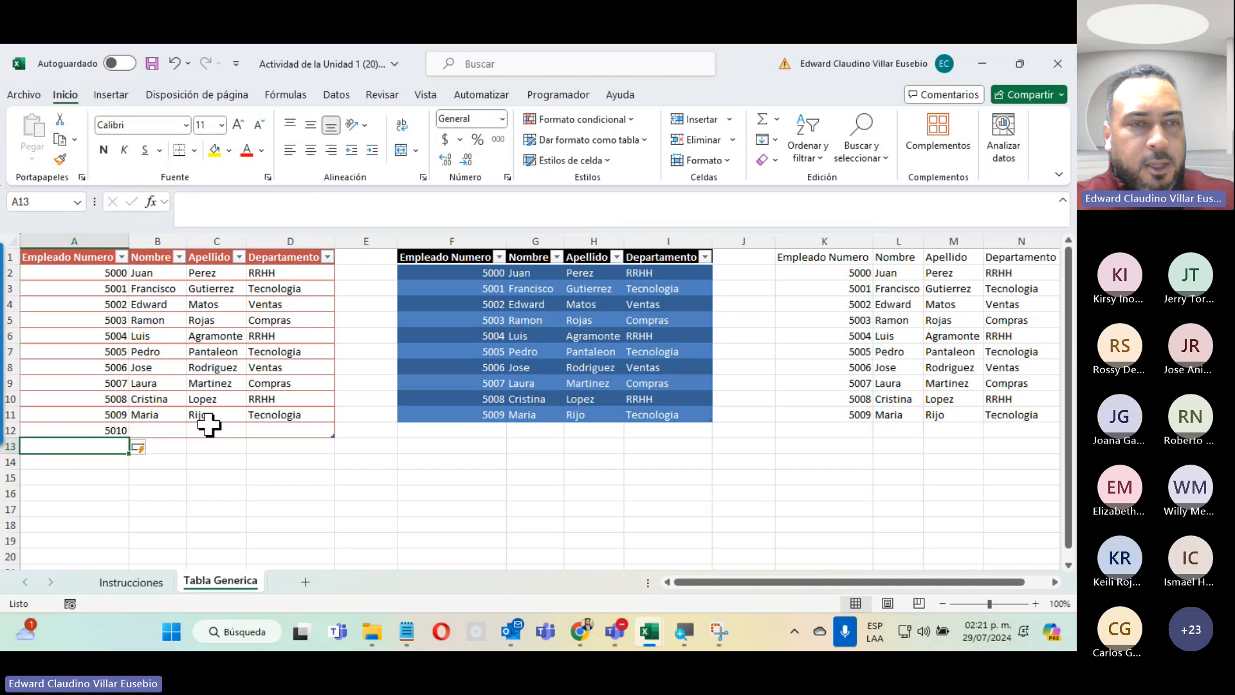
pyautogui.hotkey('ctrl', 'z')
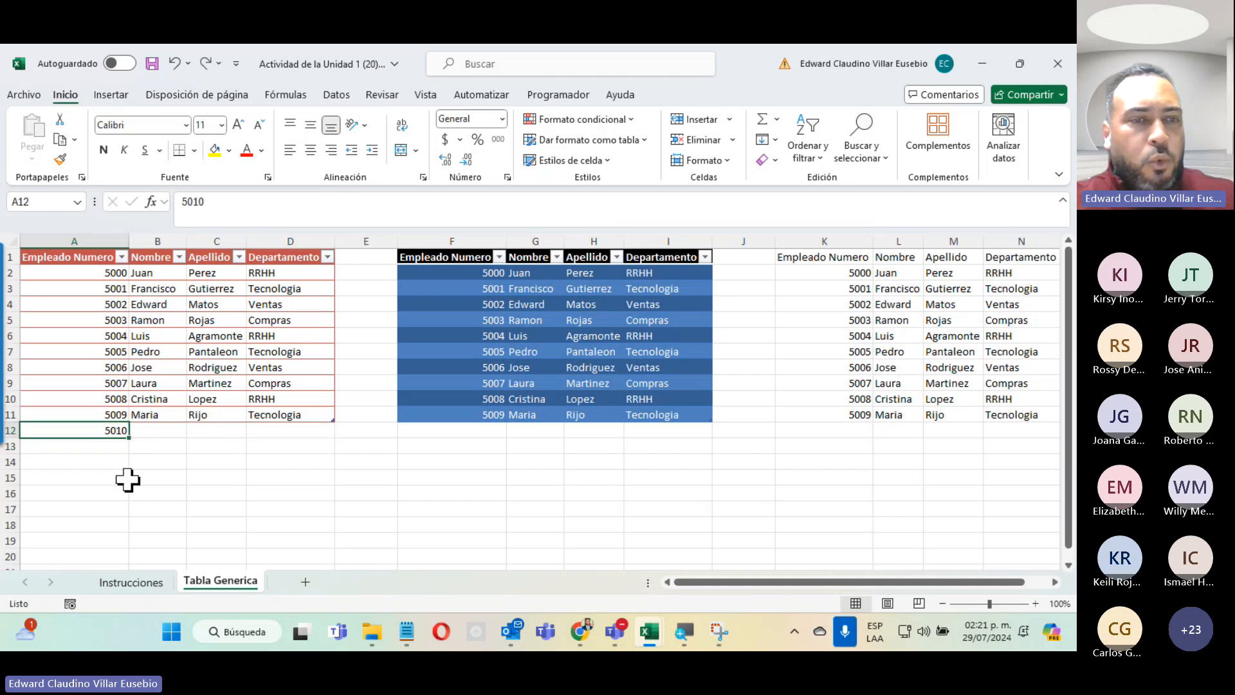
pyautogui.hotkey('ctrl', 'z')
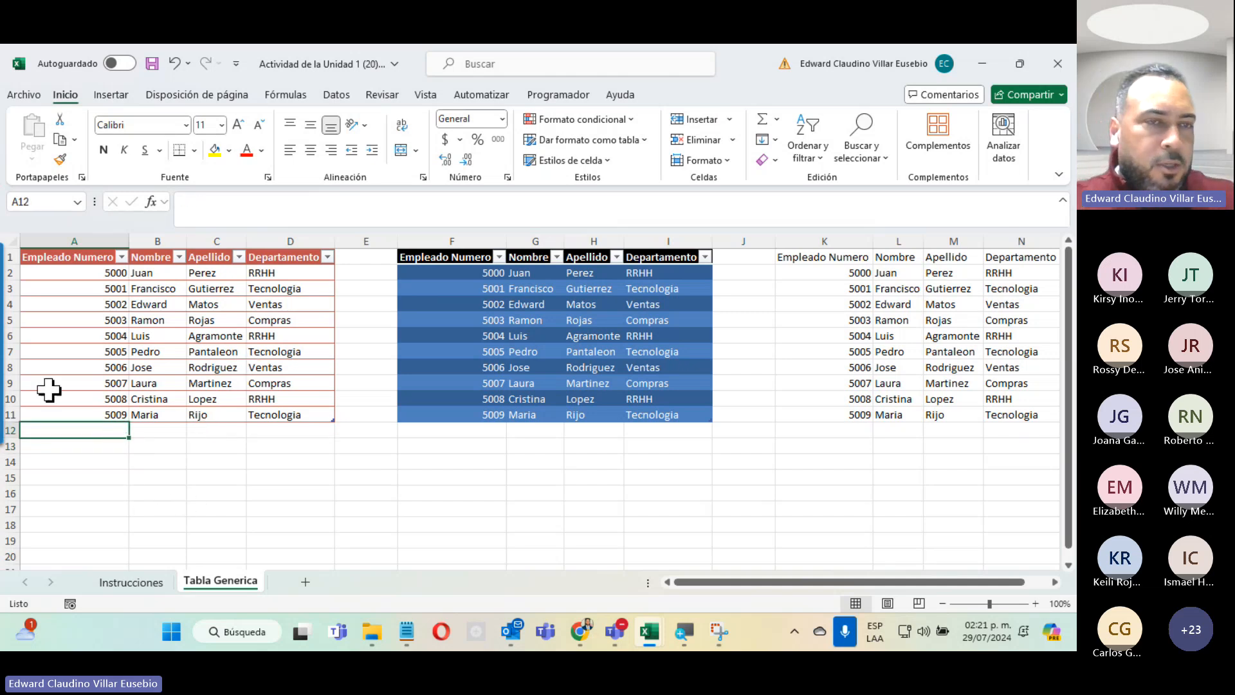
# Rename the first table, the light red one, as TablaCLARO.
pyautogui.click(166, 301)
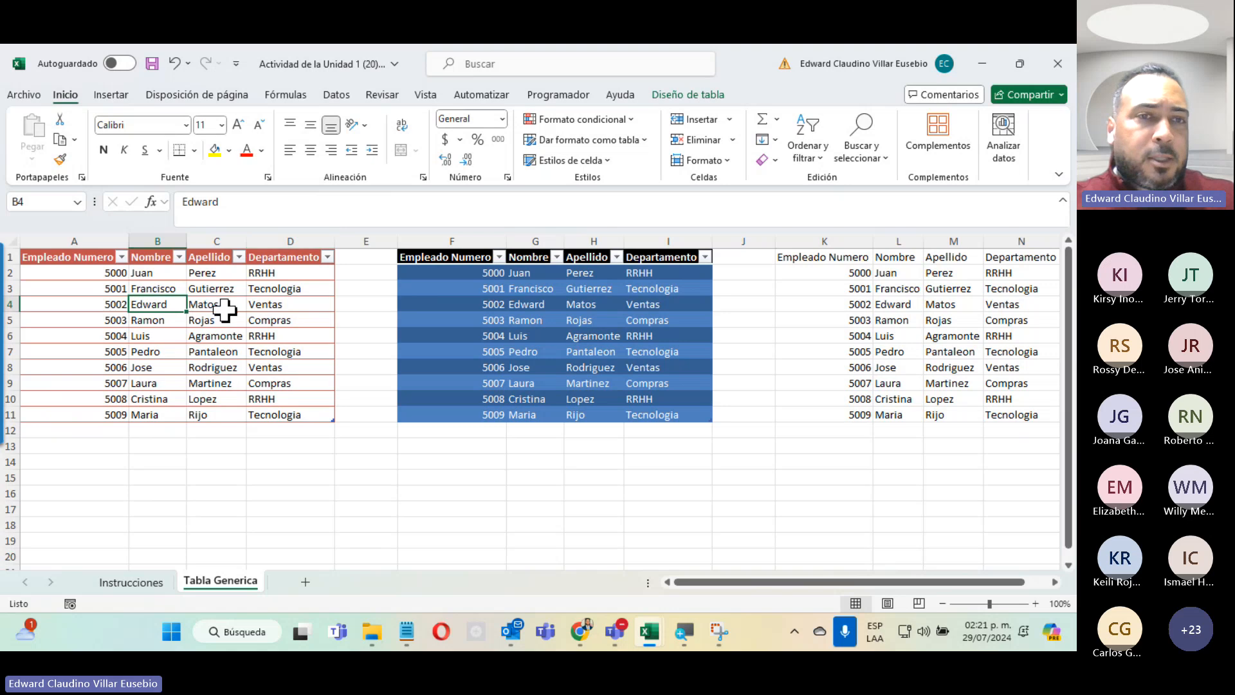
pyautogui.click(566, 321)
pyautogui.click(274, 351)
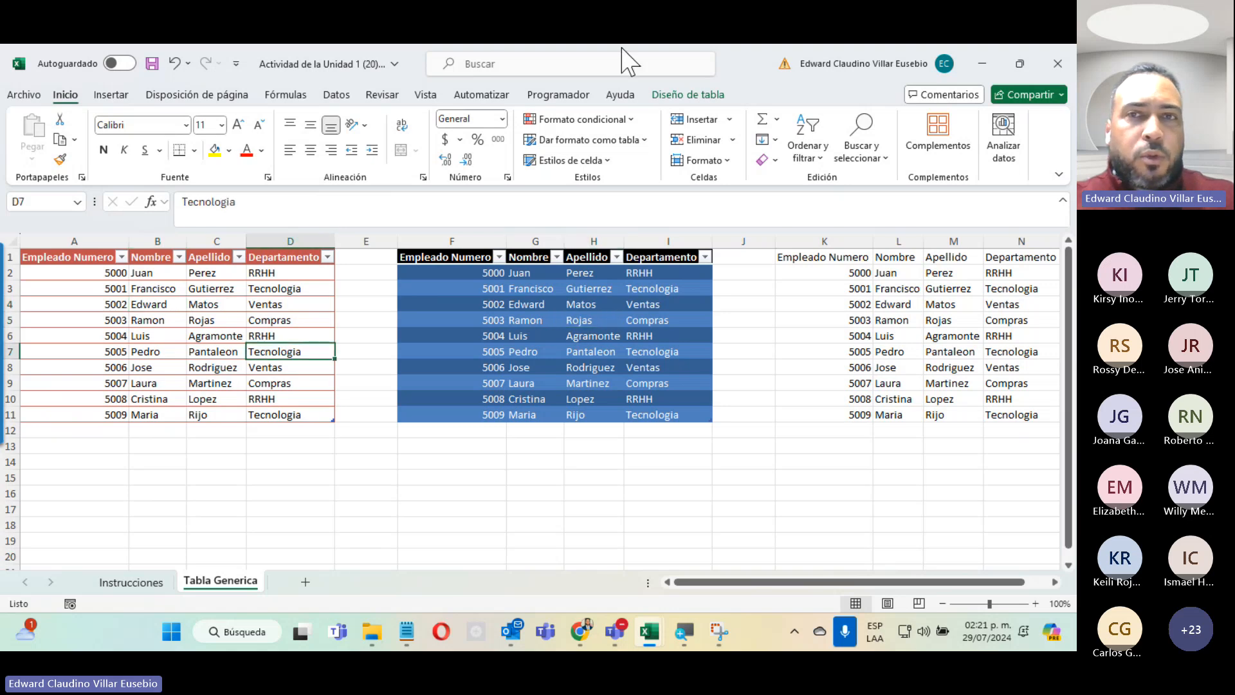
pyautogui.click(687, 95)
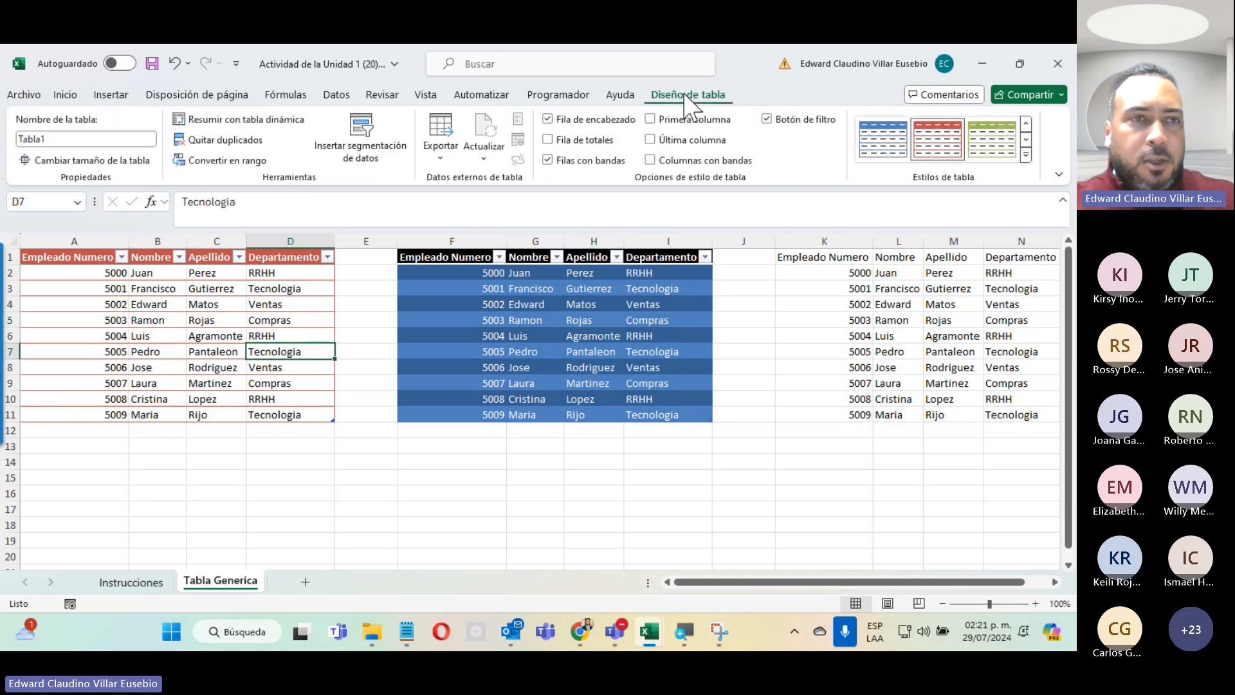
pyautogui.click(76, 139)
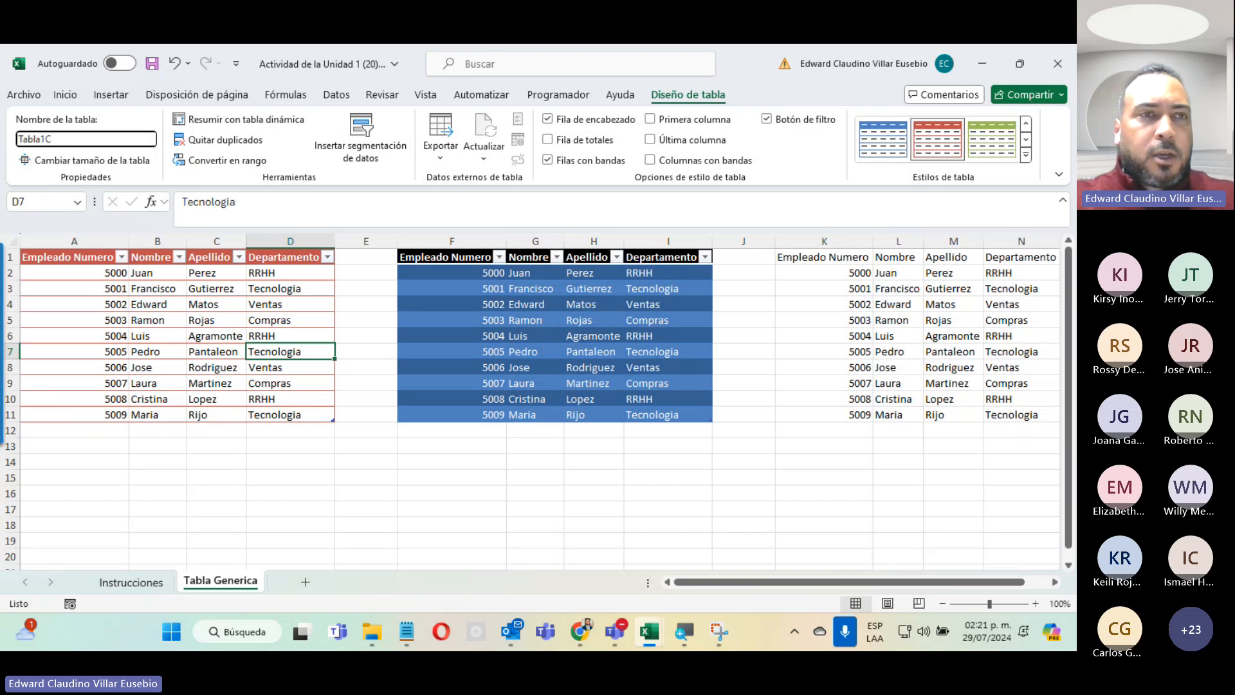
pyautogui.press('BackSpace')
pyautogui.write('CLA')
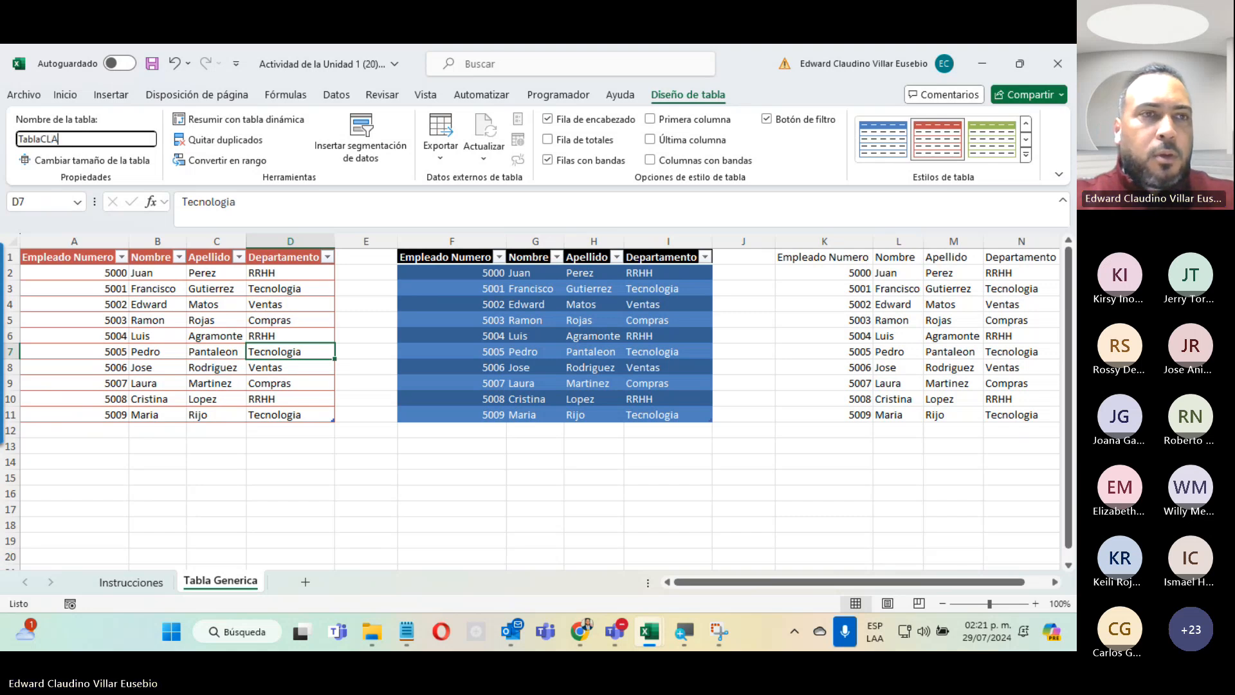
pyautogui.write('RO')
pyautogui.press('Return')
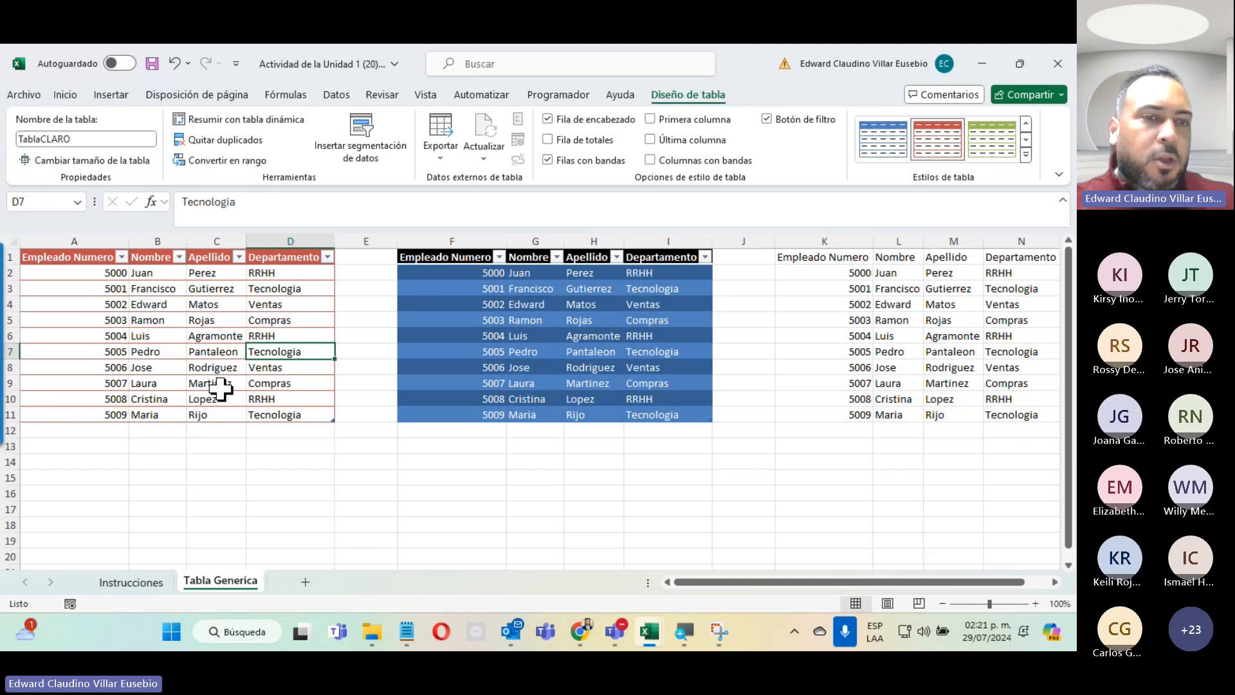
# Add a new sheet and reference the whole light red table from cell D4 with the formula =TablaCLARO.
pyautogui.click(307, 582)
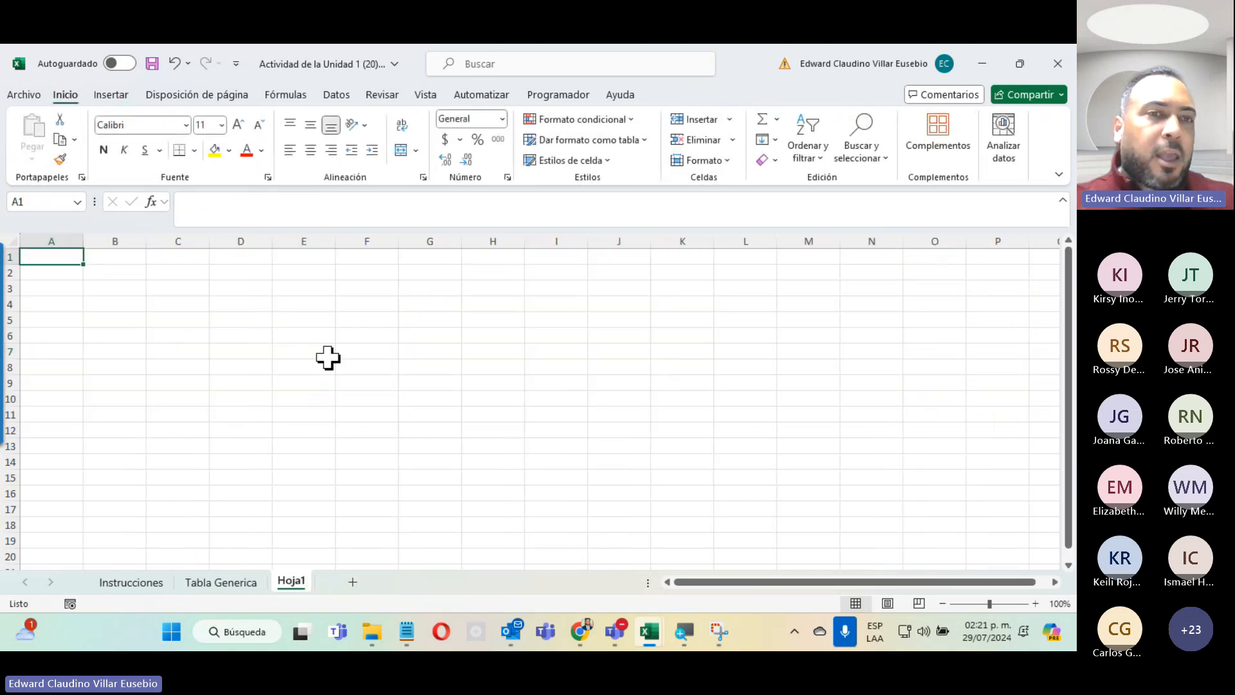
pyautogui.click(246, 306)
pyautogui.write('=')
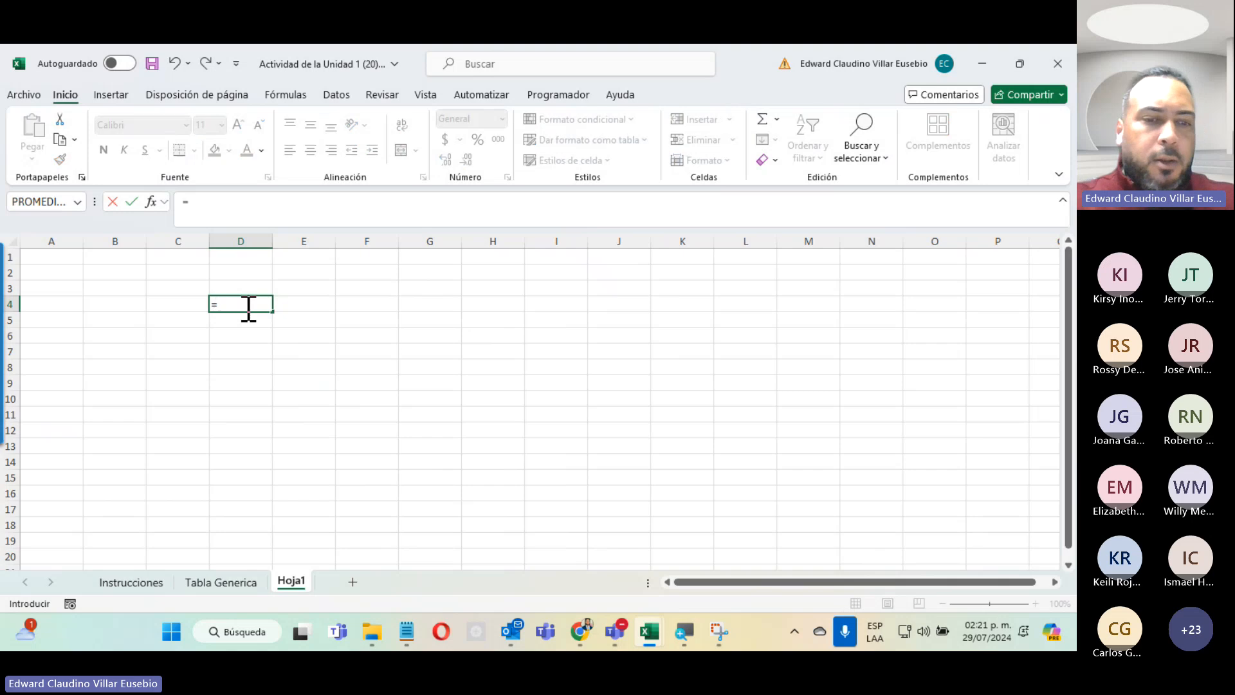
pyautogui.write('tab')
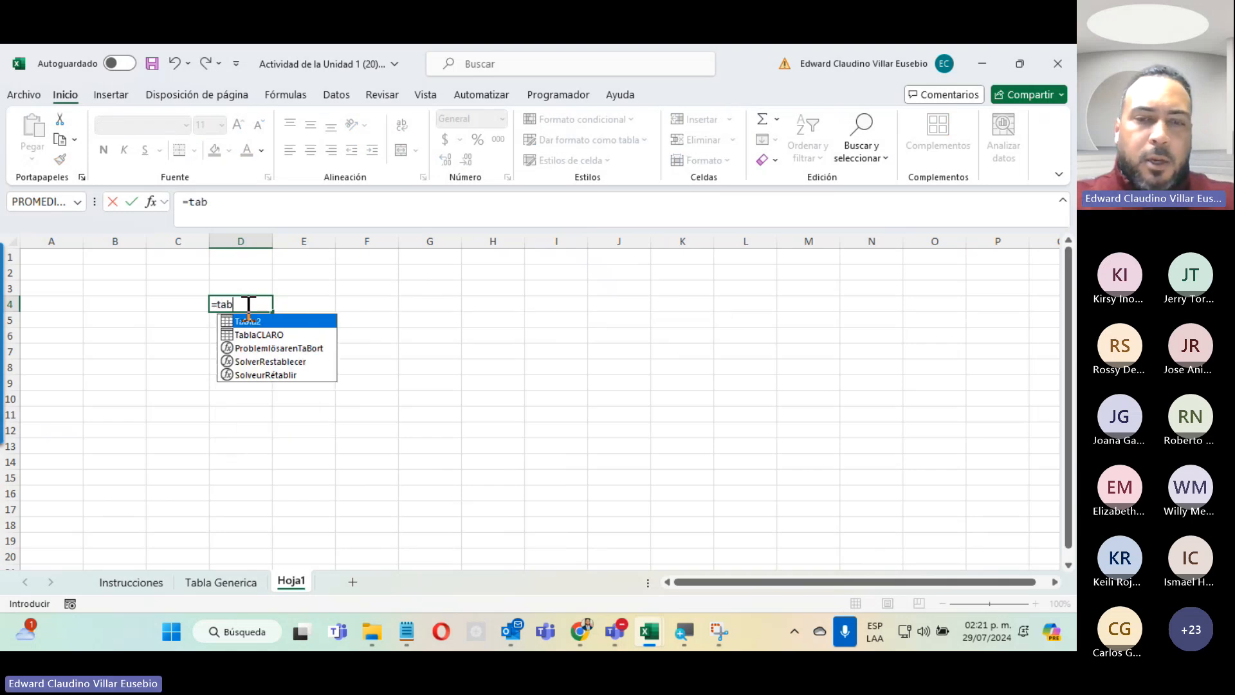
pyautogui.press('Down')
pyautogui.press('Tab')
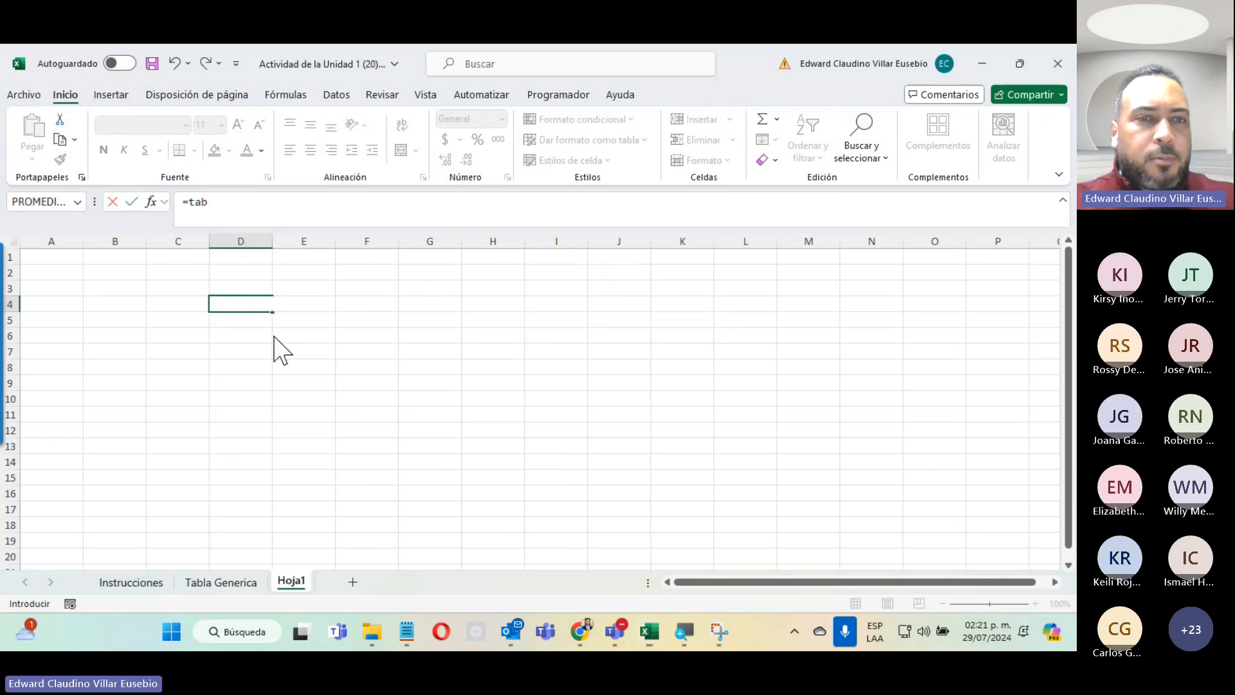
pyautogui.press('Return')
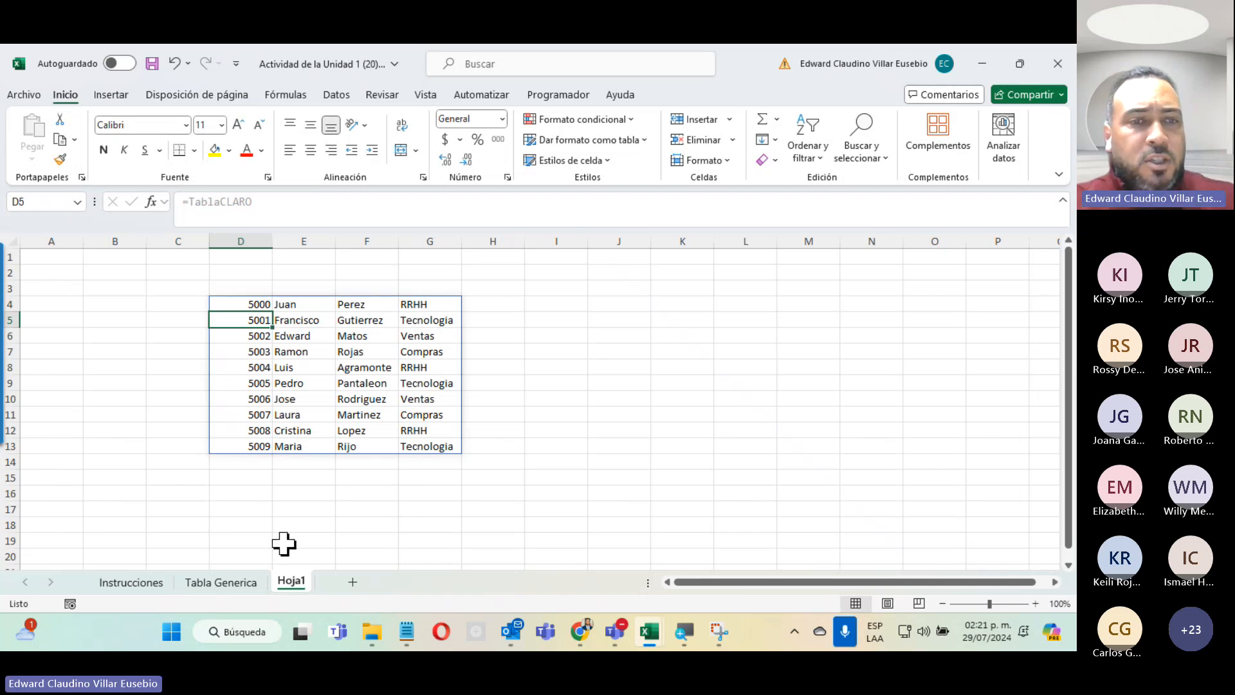
# On the Tabla Generica sheet, leave row 12 empty and enter 5010 in cell A13 below the light red table.
pyautogui.click(244, 556)
pyautogui.click(243, 580)
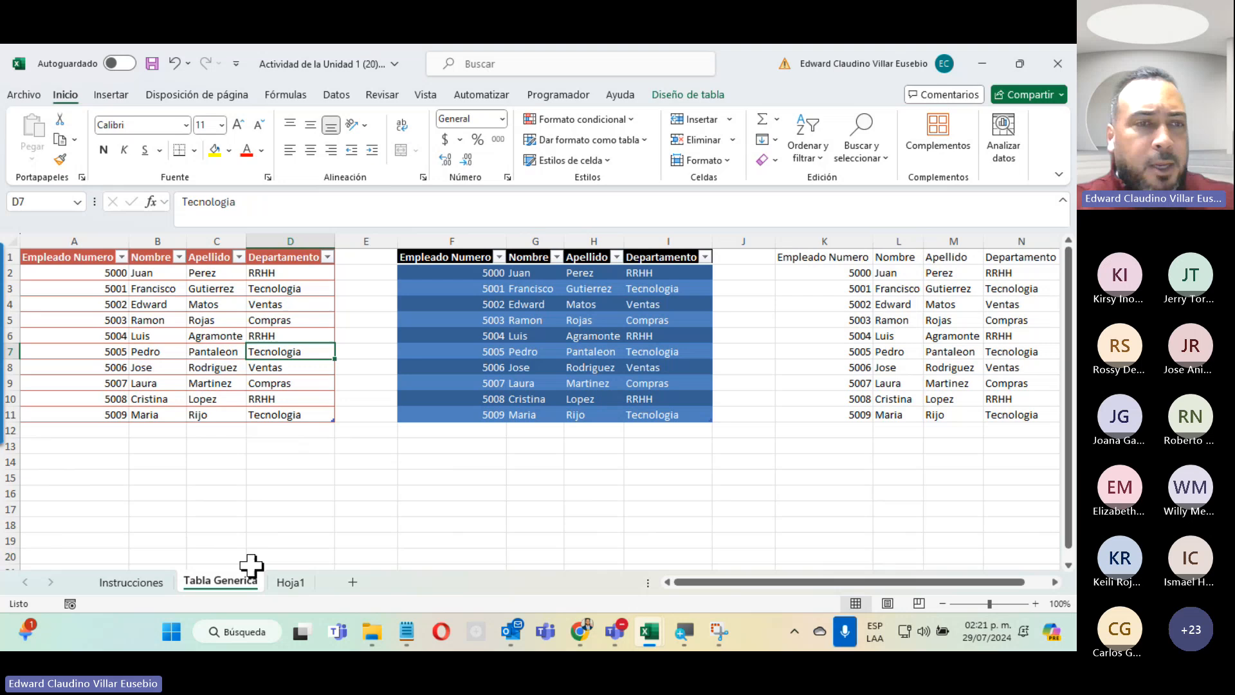
pyautogui.click(60, 427)
pyautogui.write('50')
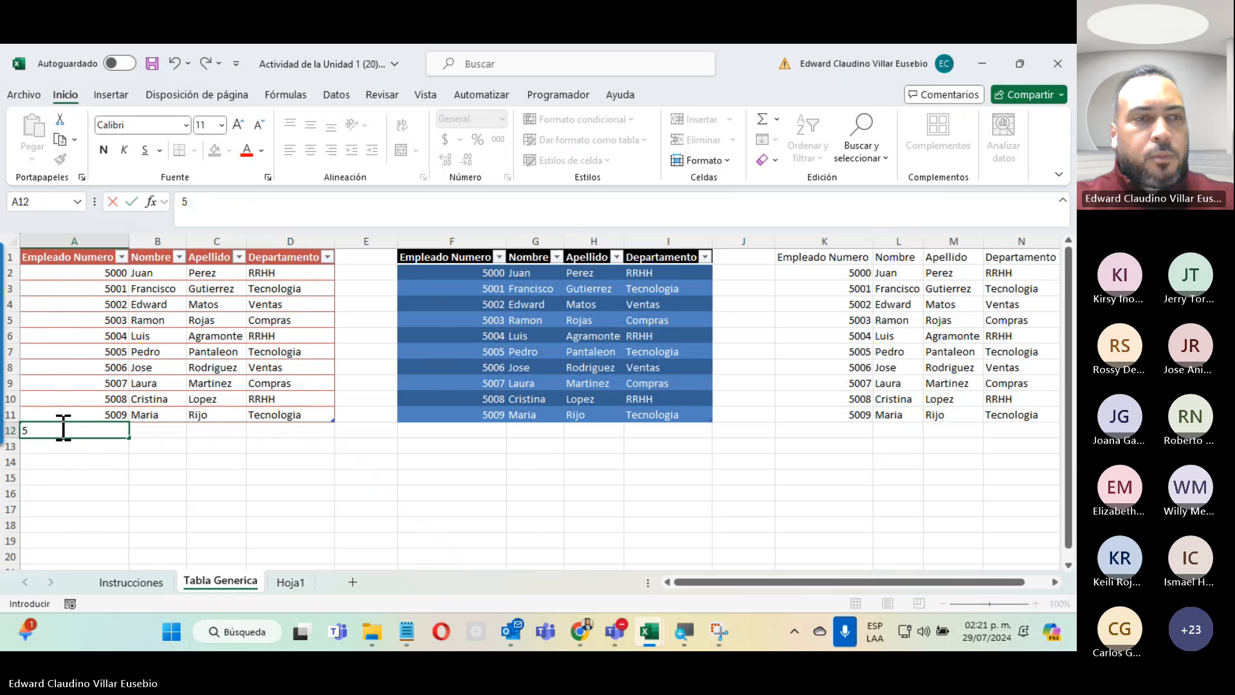
pyautogui.press('BackSpace')
pyautogui.press('Return')
pyautogui.write('501')
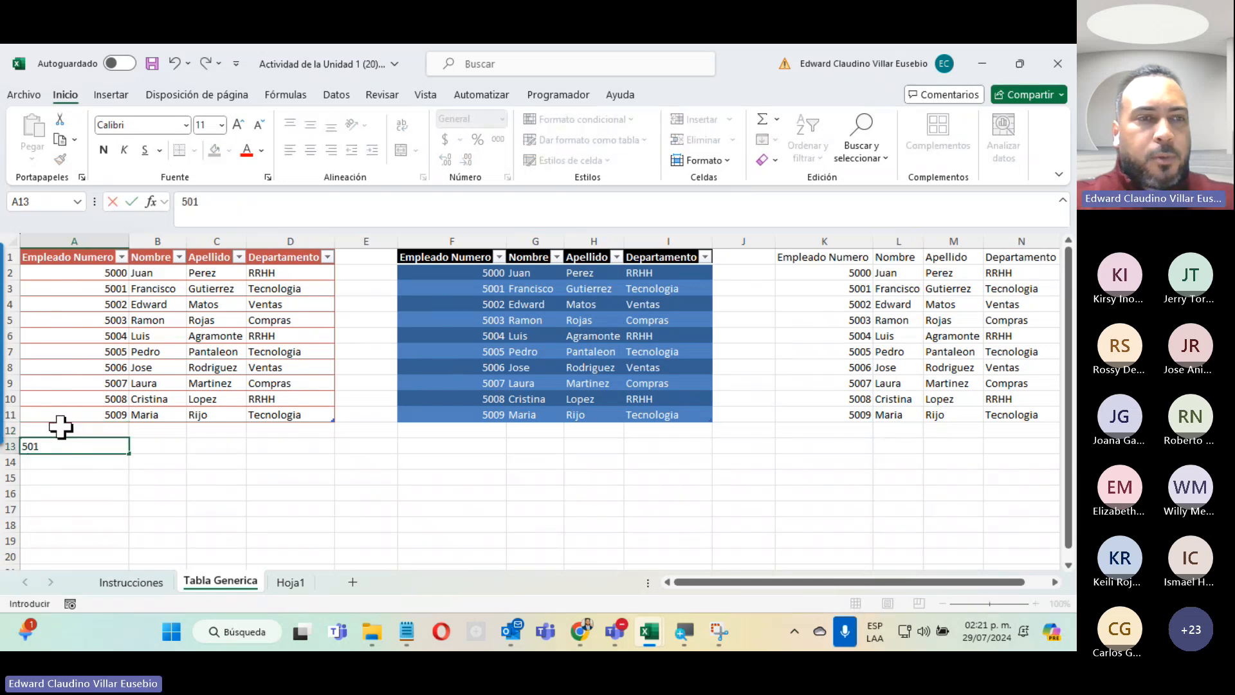
pyautogui.write('0')
pyautogui.press('Tab')
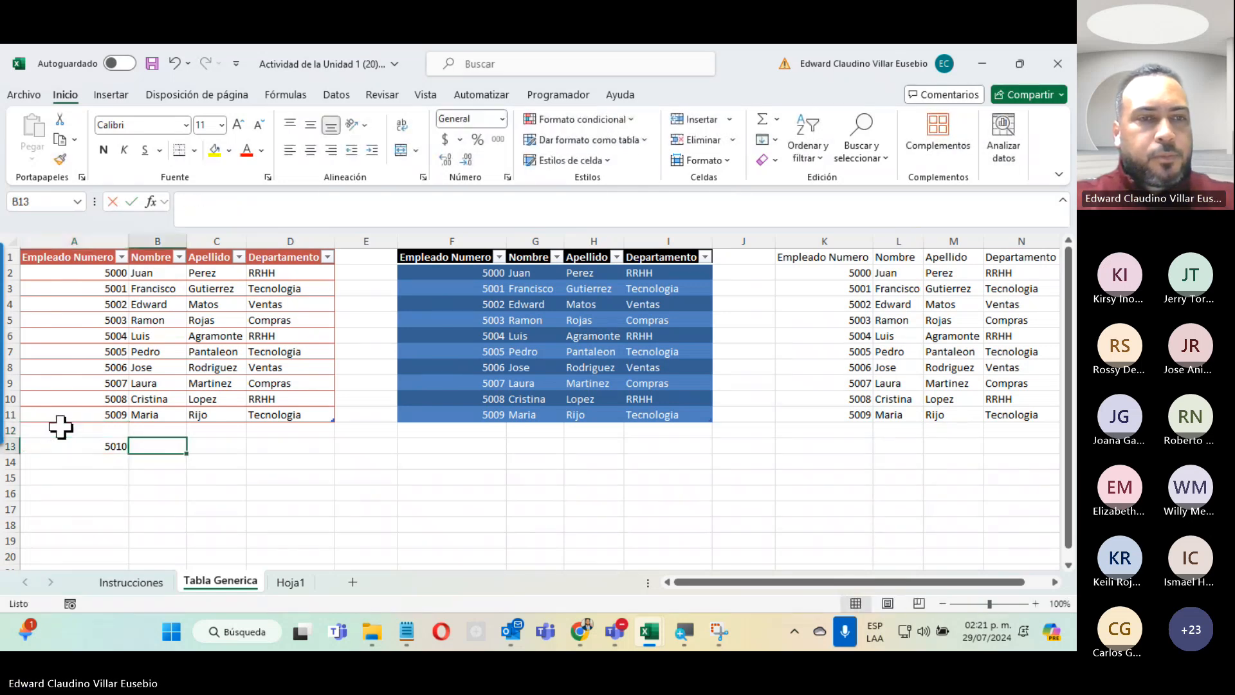
# Complete the row 13 record with the employee's first name, surname and the department RRHH.
pyautogui.write('Roberto')
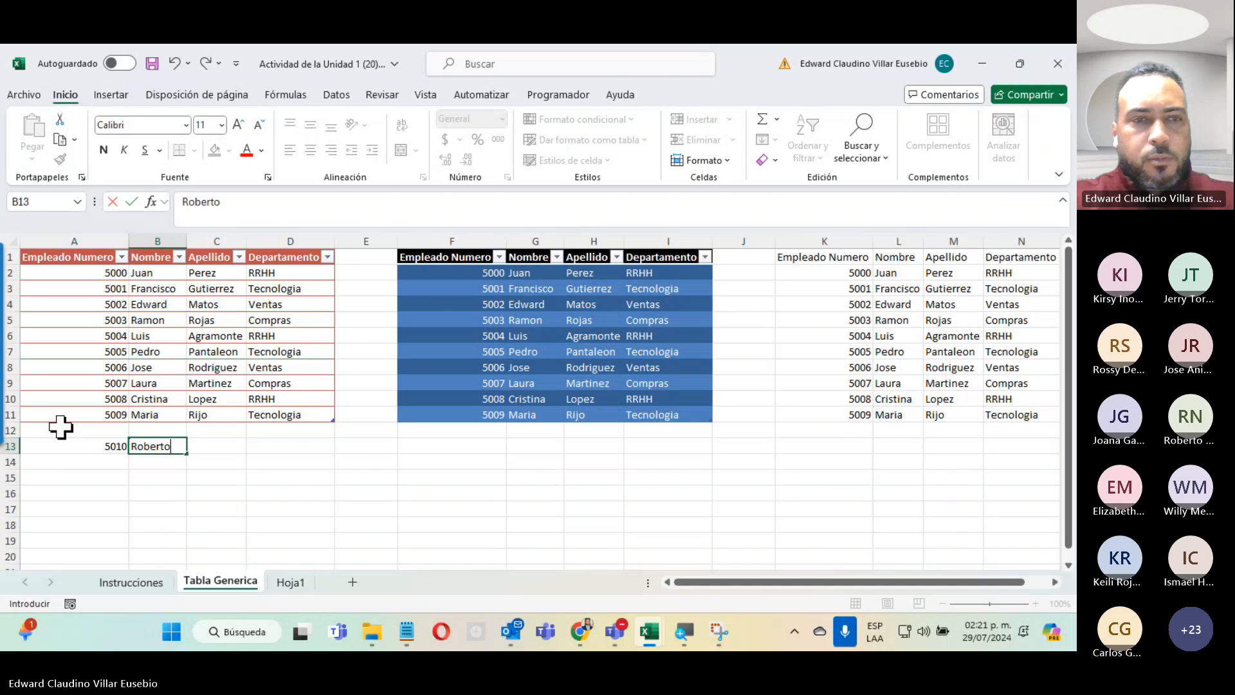
pyautogui.press('Tab')
pyautogui.write('Pa')
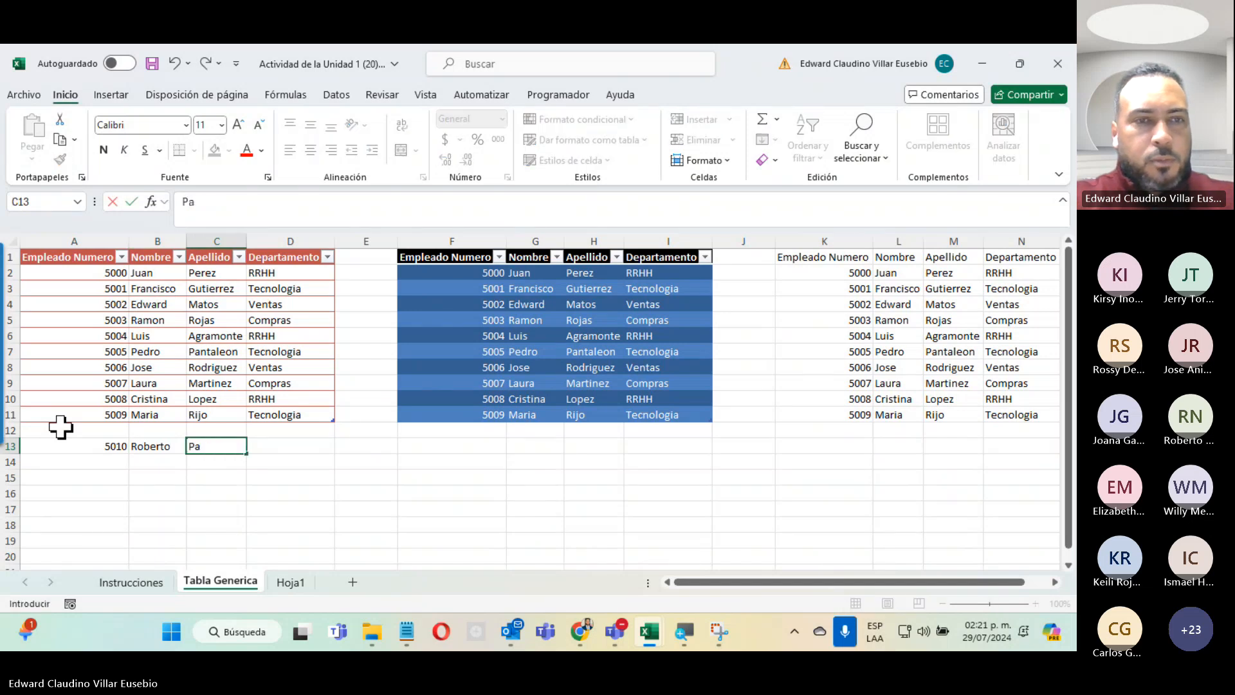
pyautogui.press('Tab')
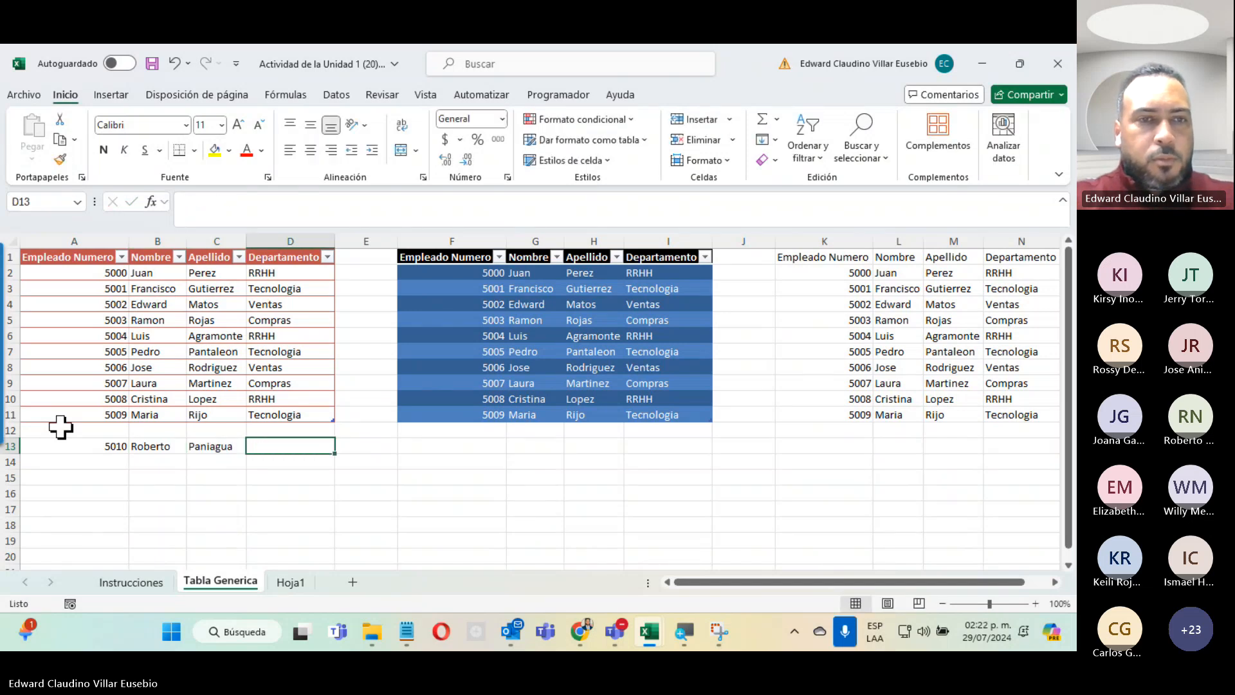
pyautogui.write('RRGG')
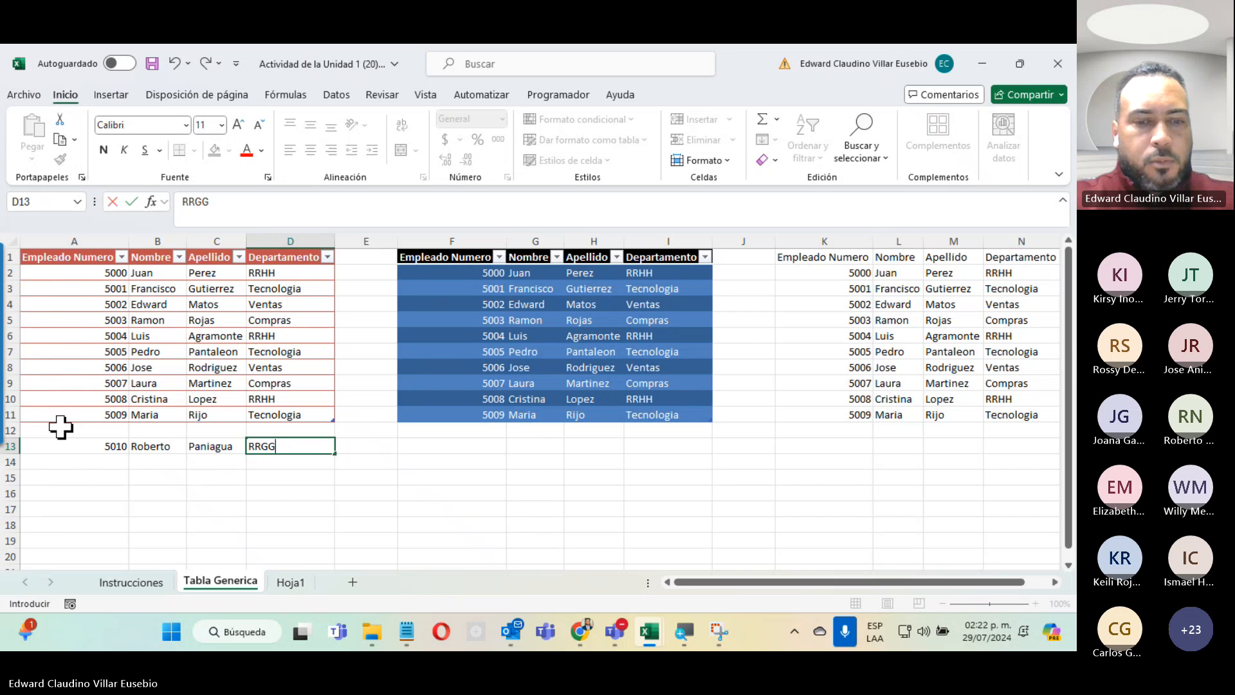
pyautogui.press('Return')
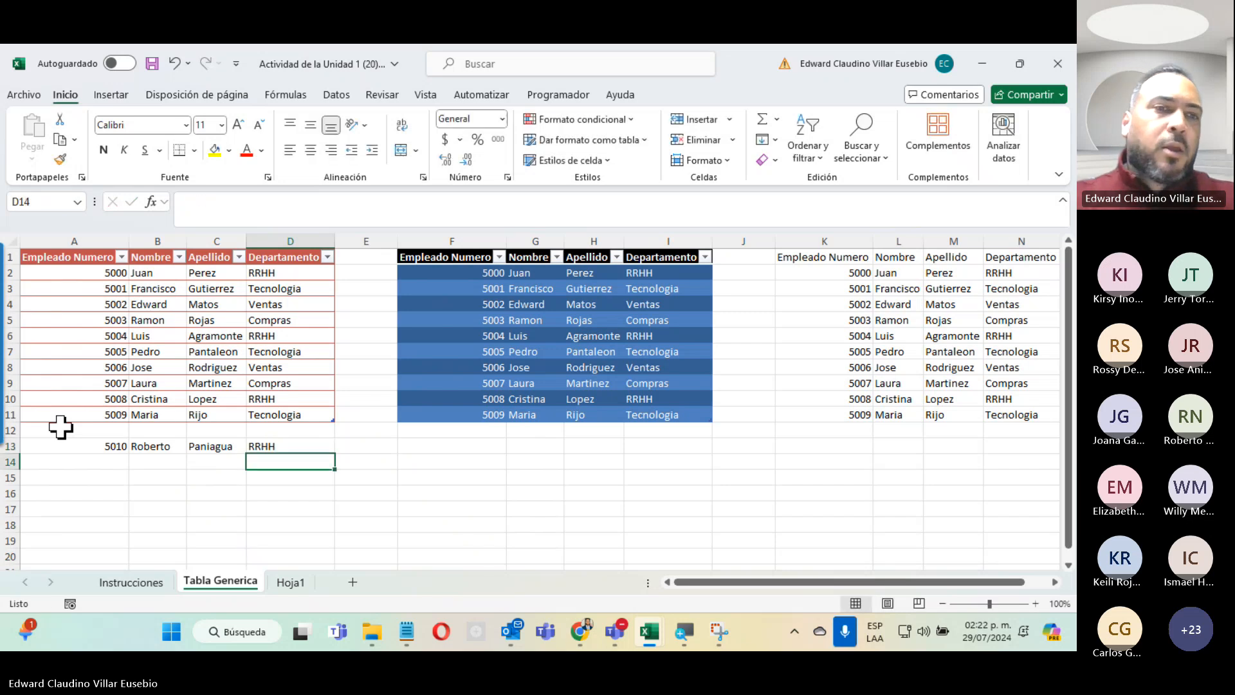
# Check the table reference on Hoja1, and extend the light red table on Tabla Generica down to row 13.
pyautogui.click(297, 583)
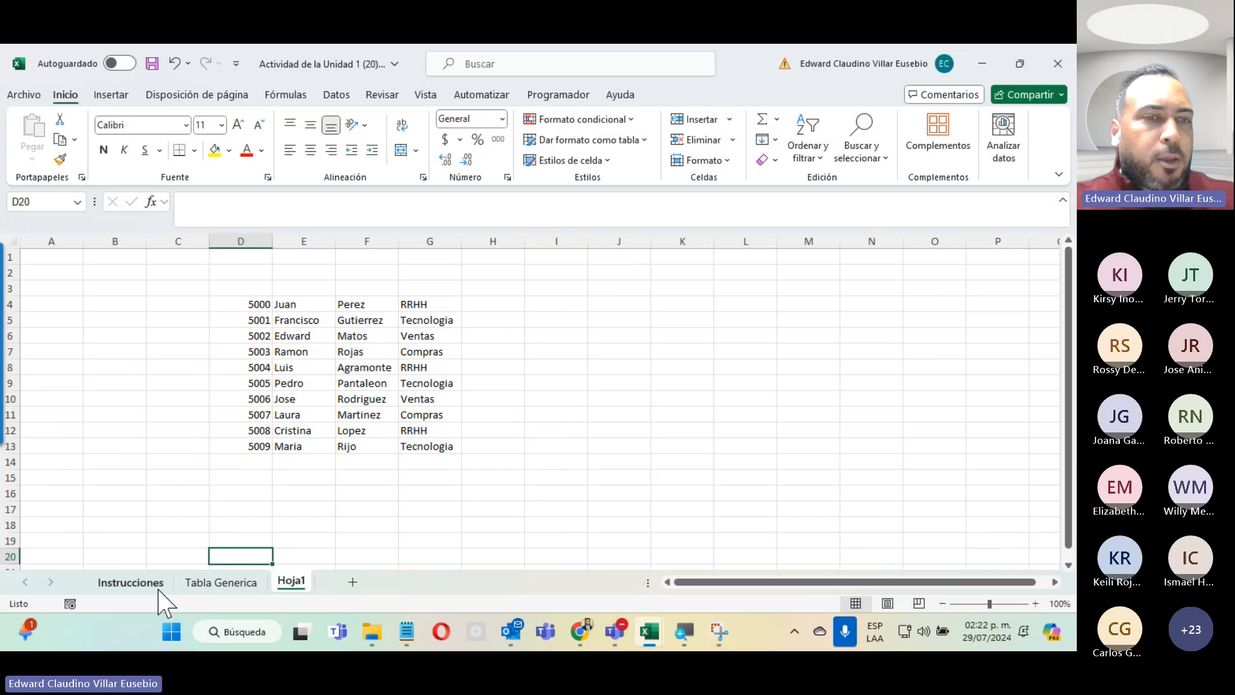
pyautogui.click(220, 582)
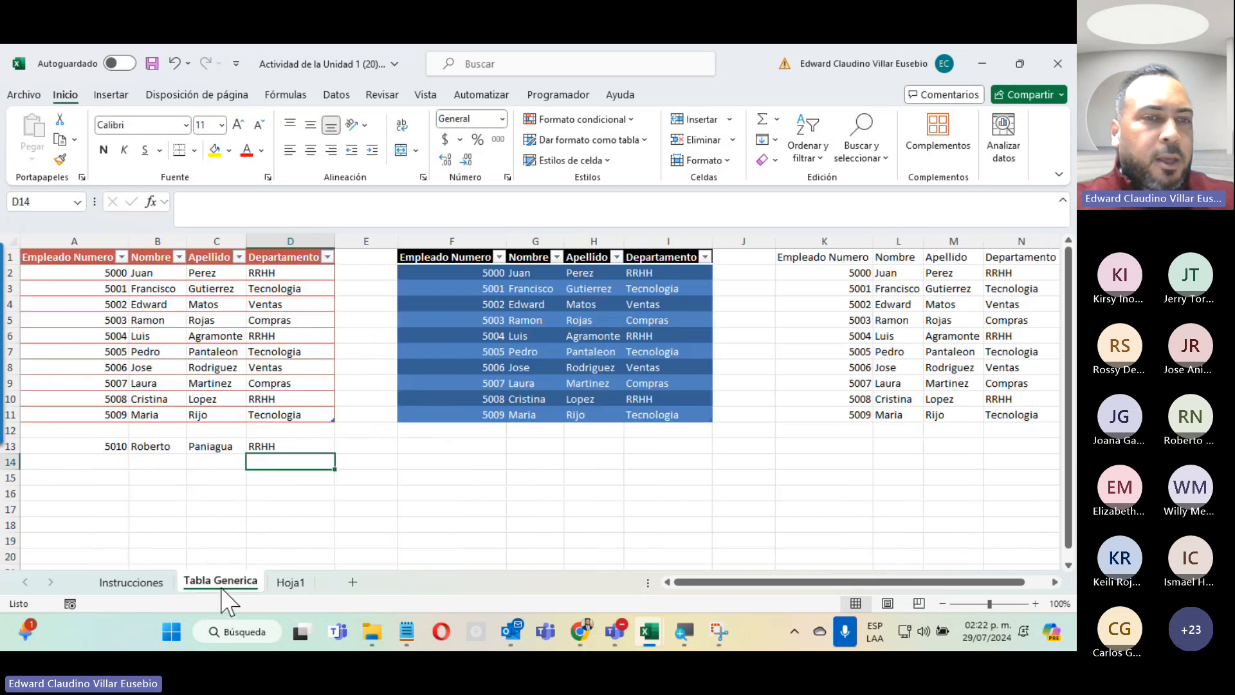
pyautogui.click(106, 446)
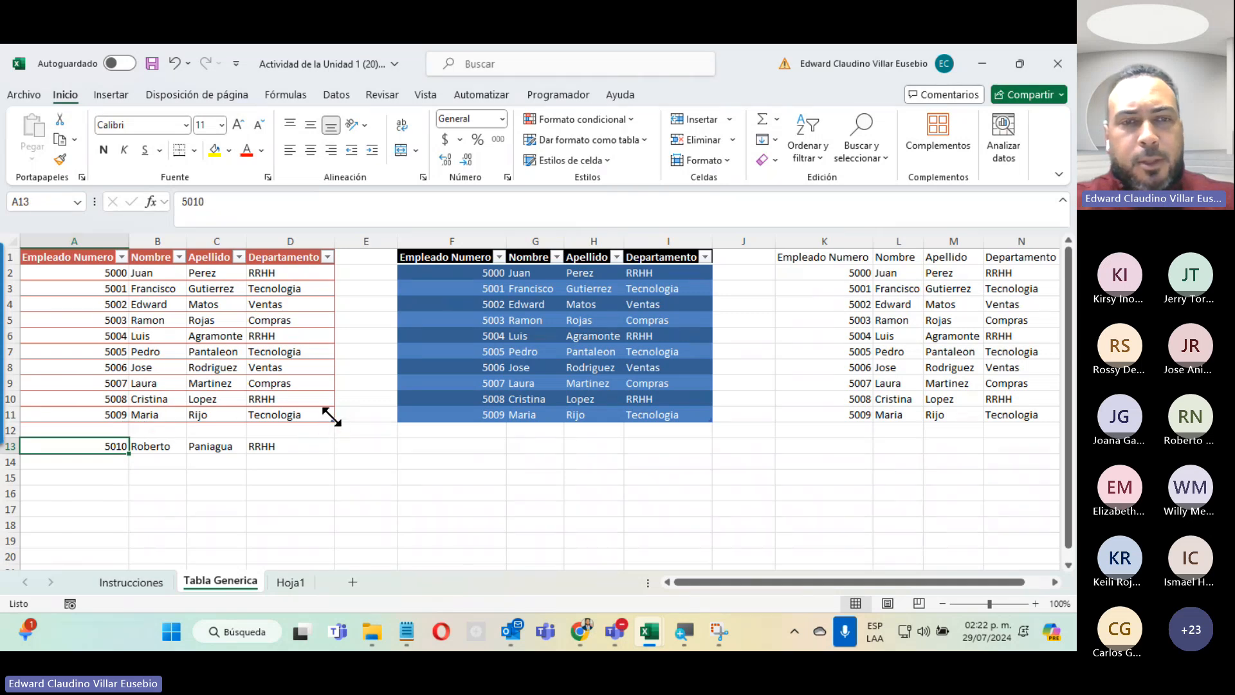
pyautogui.moveTo(332, 417); pyautogui.dragTo(334, 458)
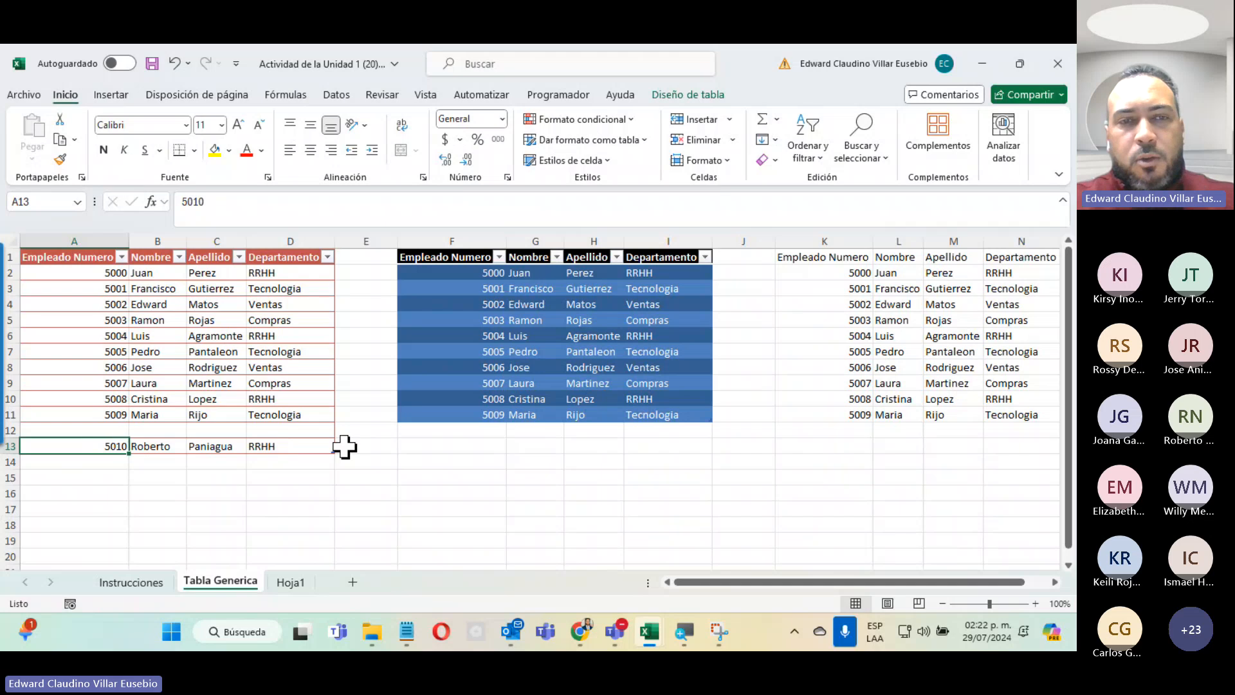
# Compare the table reference on Hoja1 with the extended light red table on Tabla Generica.
pyautogui.click(295, 581)
pyautogui.moveTo(253, 477); pyautogui.dragTo(423, 487)
pyautogui.click(632, 430)
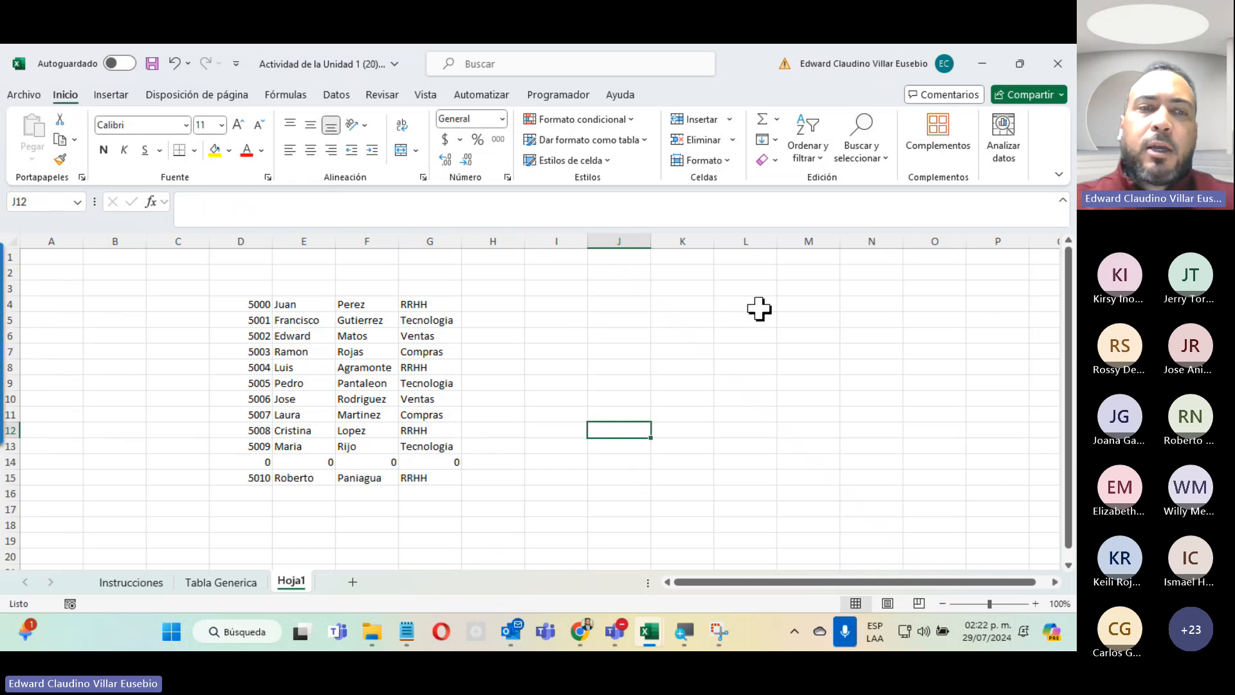
pyautogui.click(235, 584)
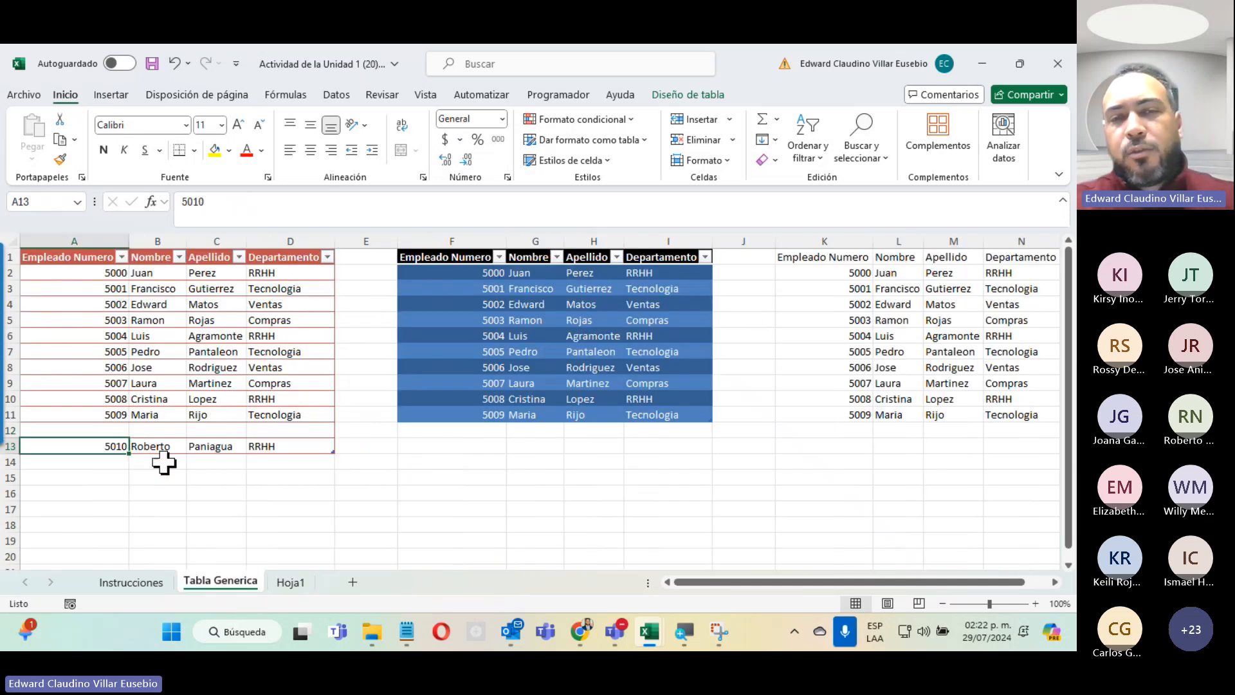
pyautogui.click(291, 582)
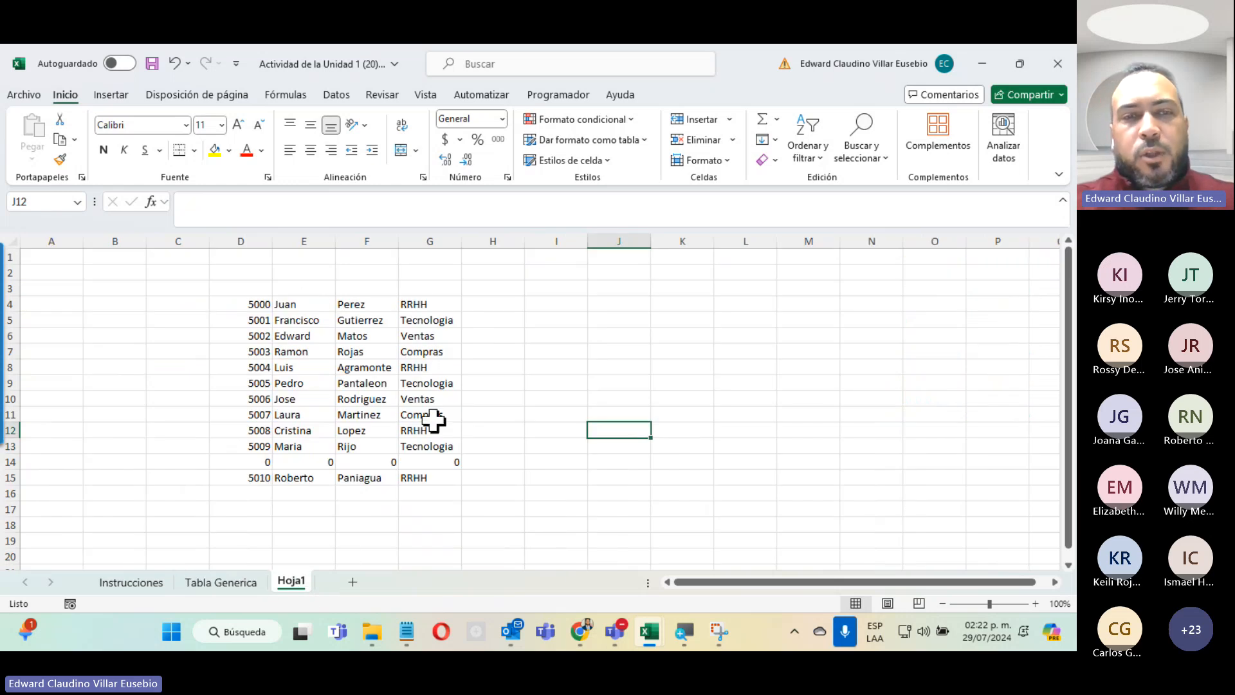
pyautogui.click(249, 584)
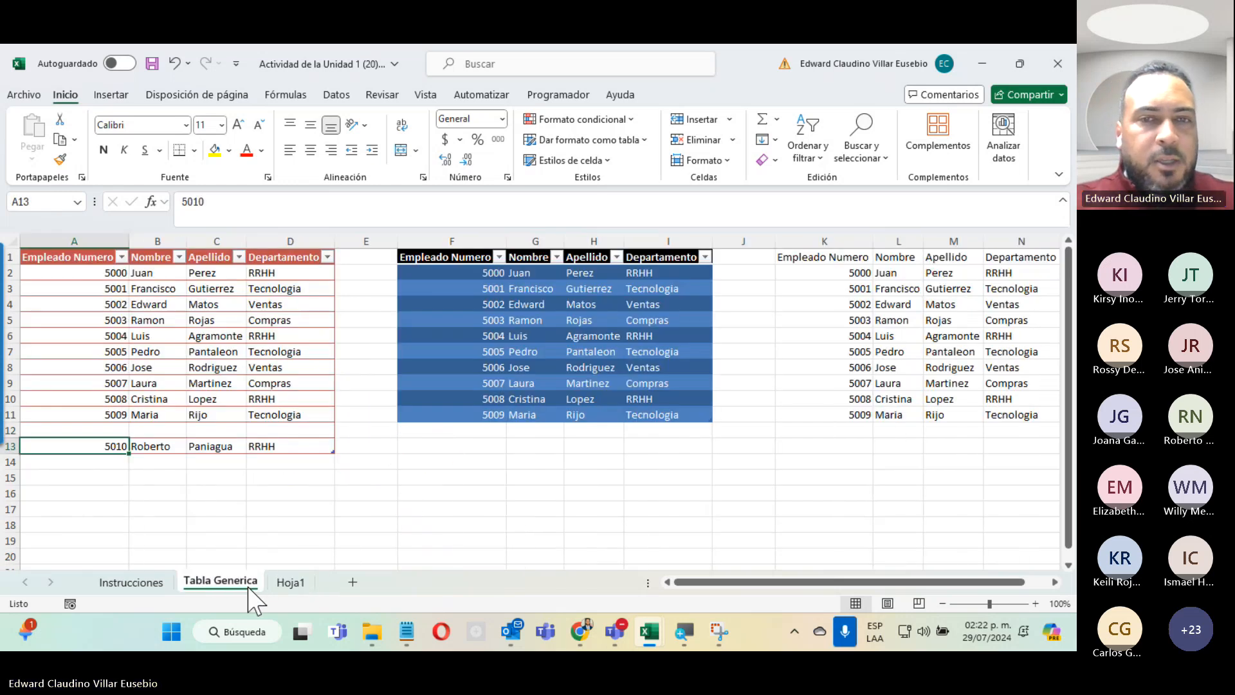
# Add a totals row to the blue table that starts in column F.
pyautogui.click(494, 273)
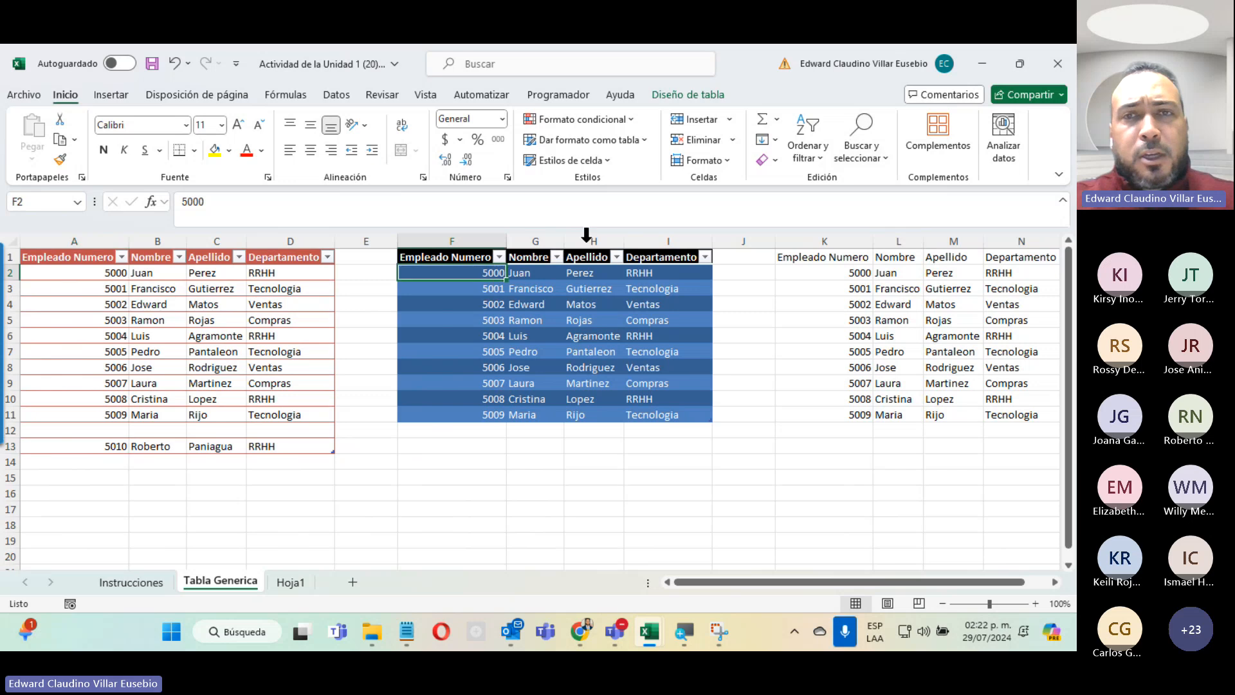
pyautogui.click(677, 97)
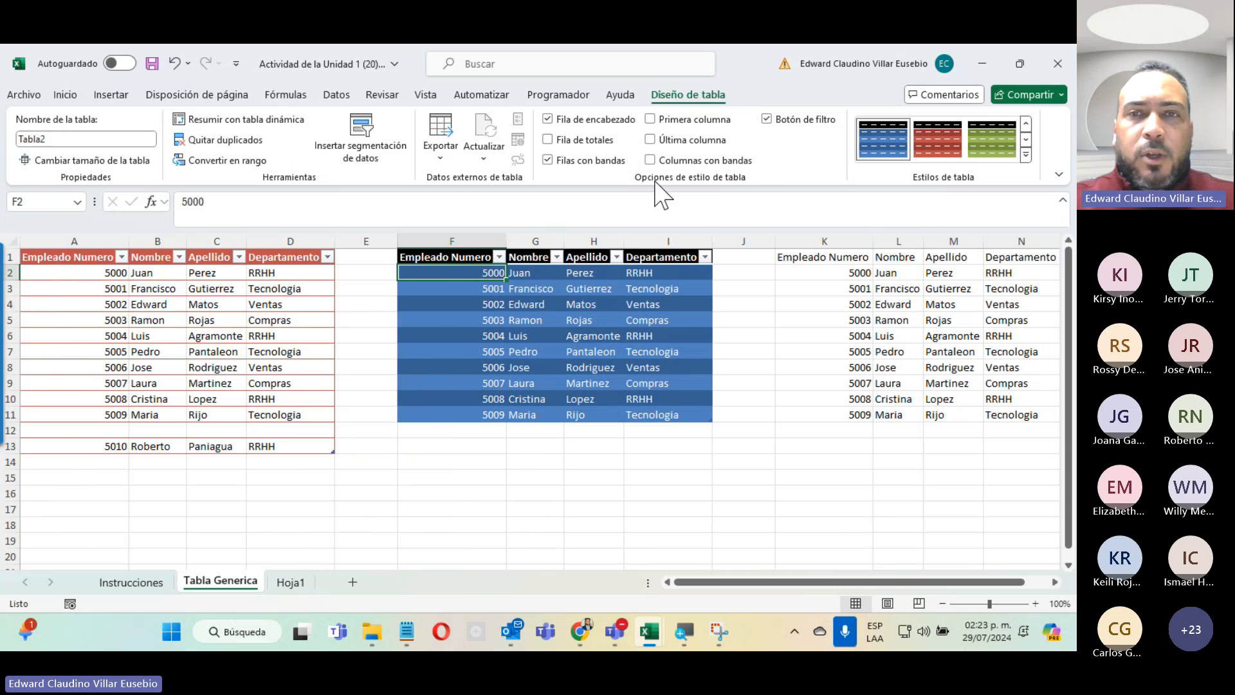
pyautogui.click(580, 139)
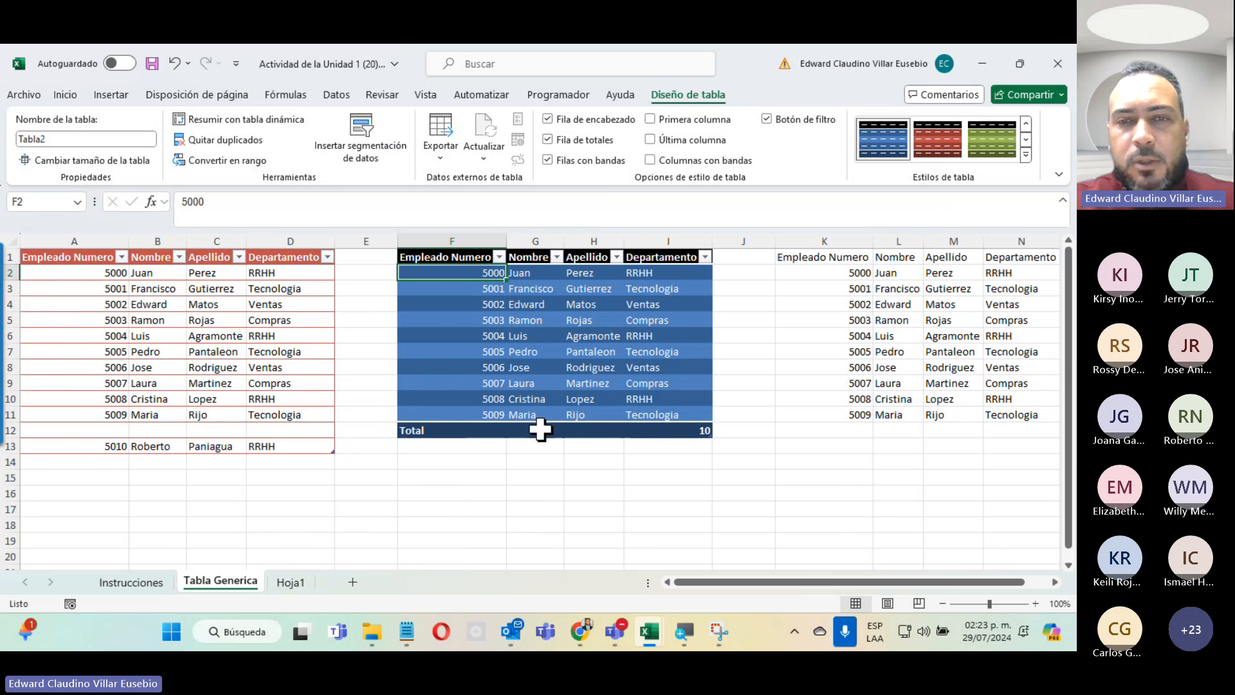
# Examine the cells of the blue table's totals row and open the summary function list for the Nombre column.
pyautogui.click(665, 431)
pyautogui.click(601, 431)
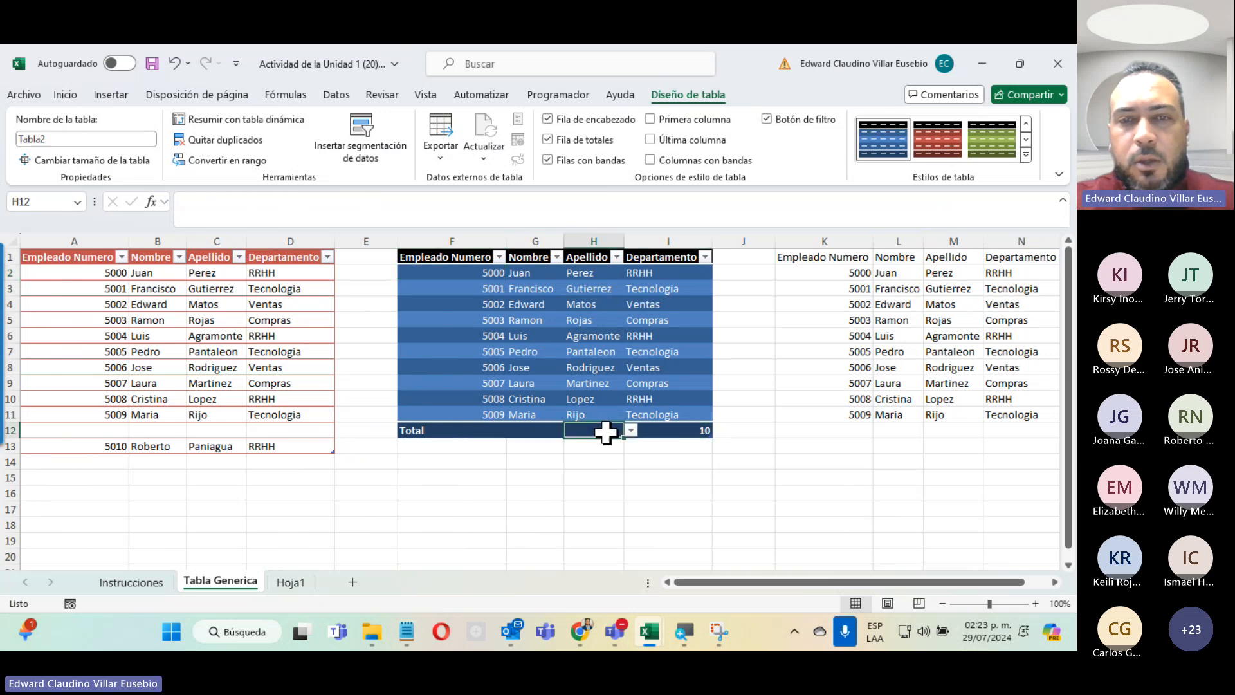
pyautogui.click(527, 431)
pyautogui.click(482, 433)
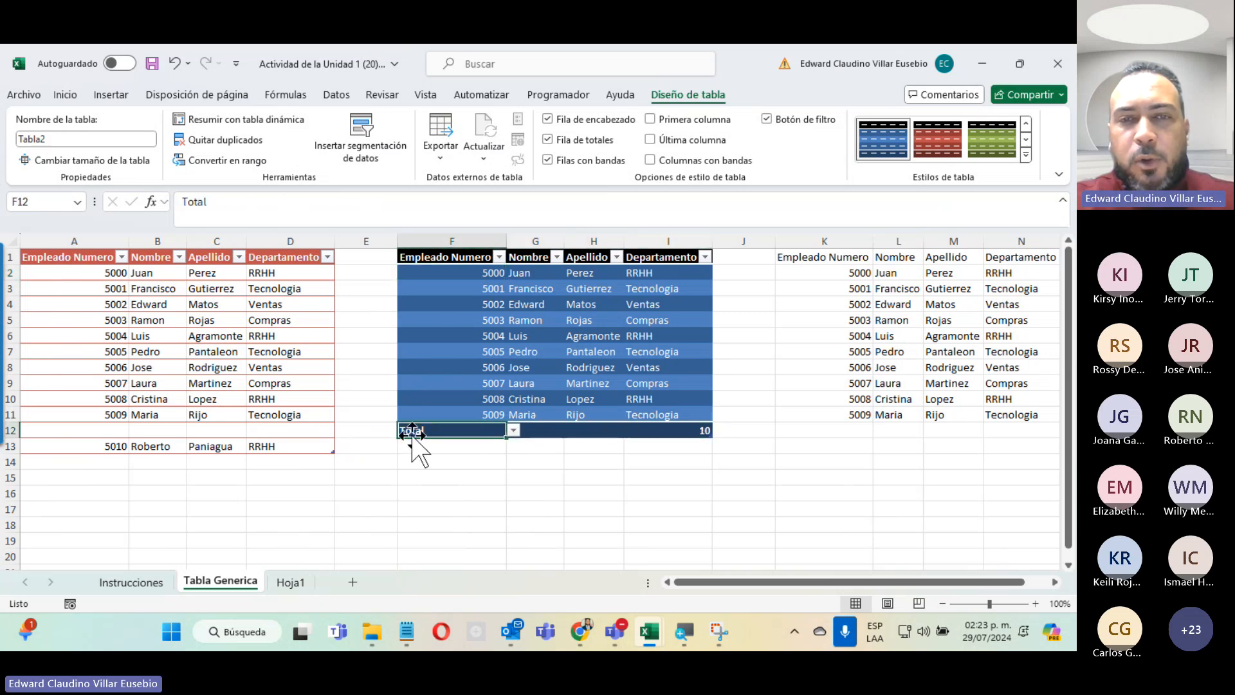
pyautogui.click(553, 430)
pyautogui.click(572, 431)
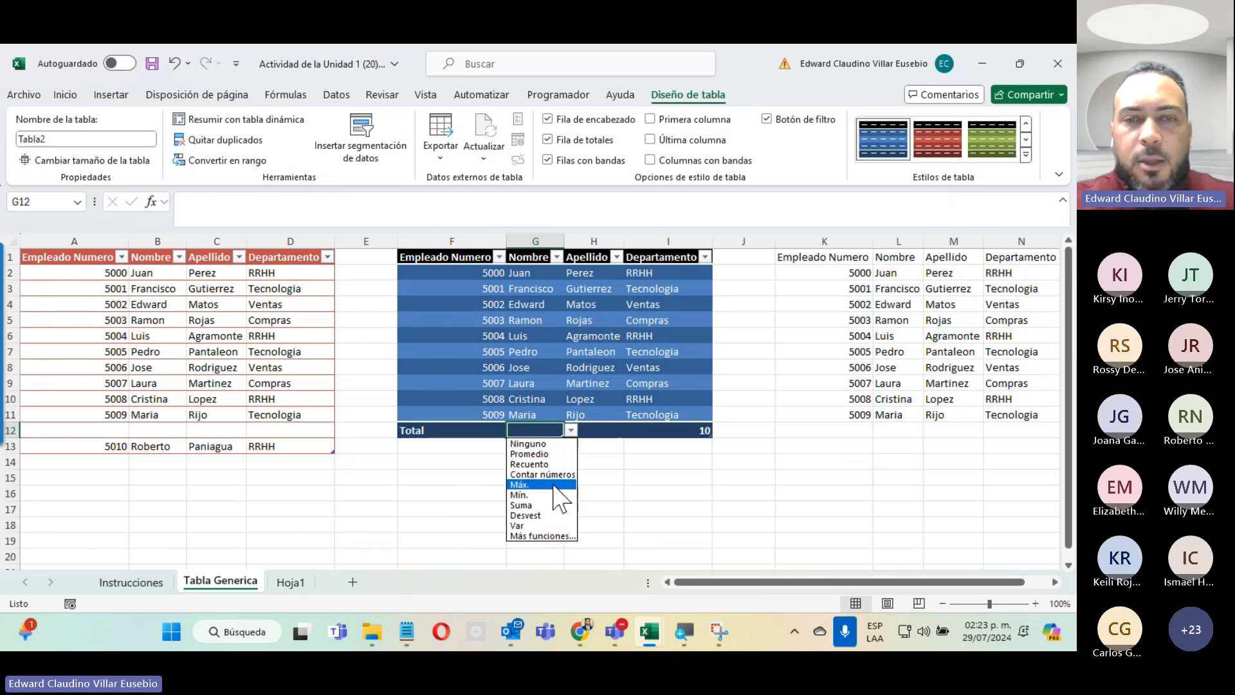
# Examine the summary functions available for the Departamento total in the blue table, leaving Recuento in place.
pyautogui.click(703, 432)
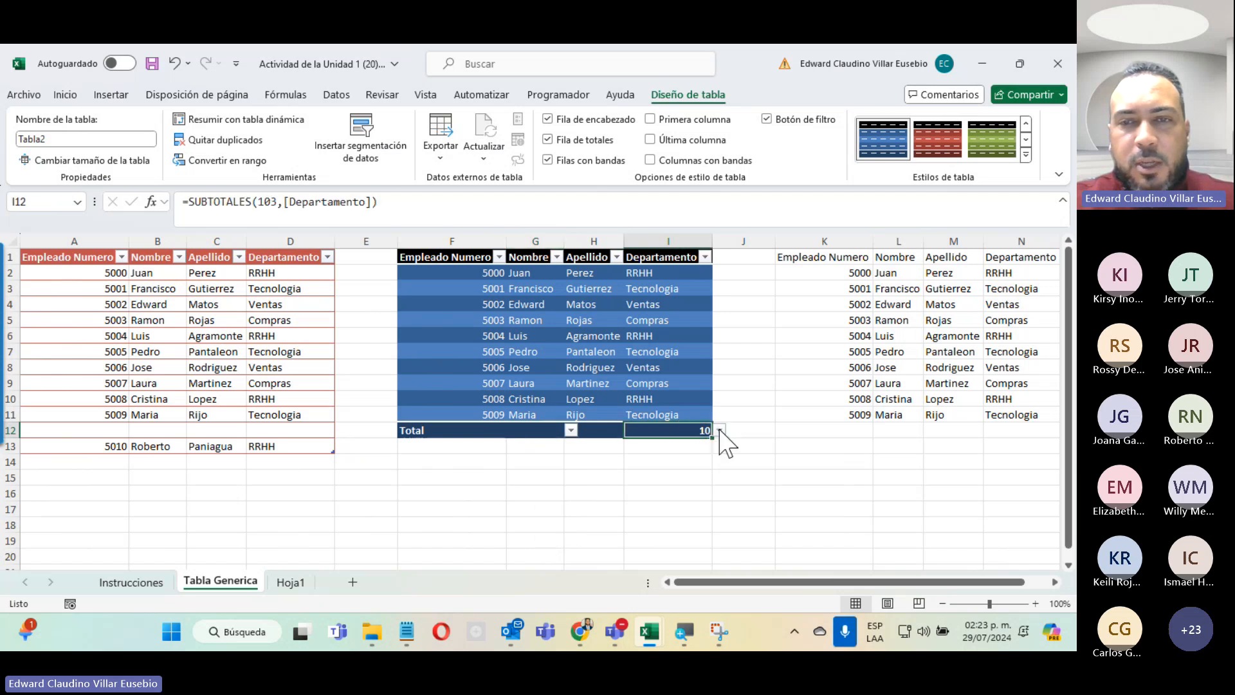
pyautogui.click(720, 431)
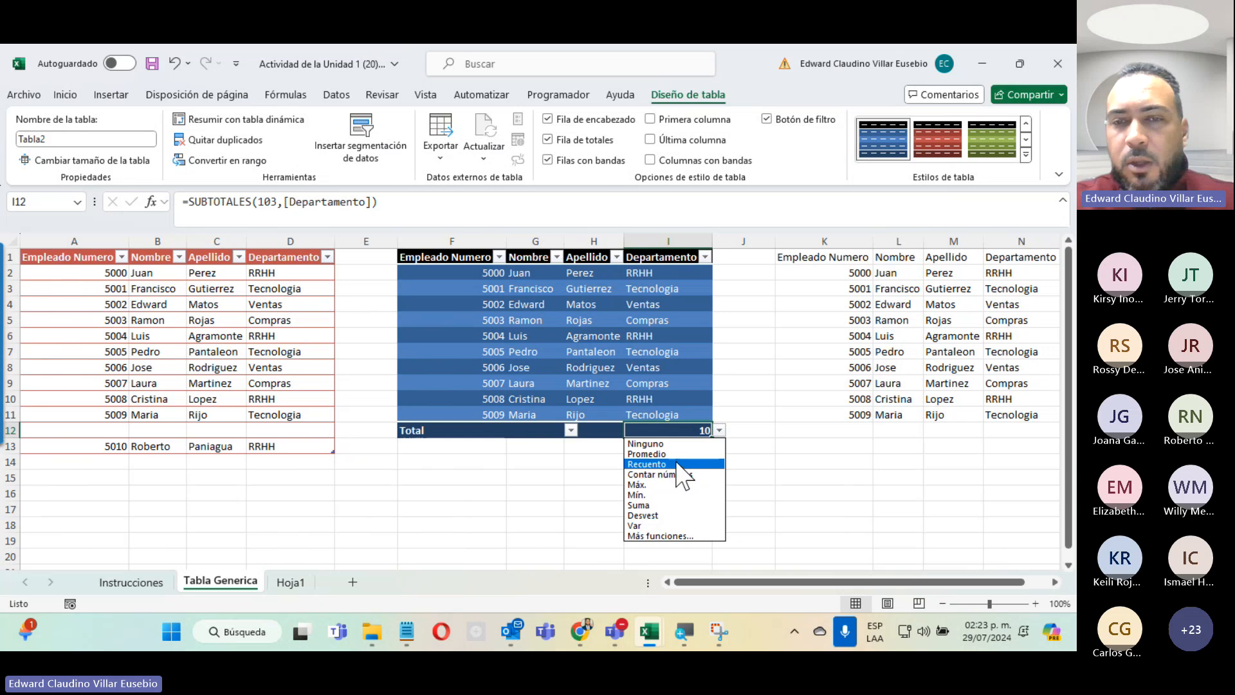
pyautogui.press('Escape')
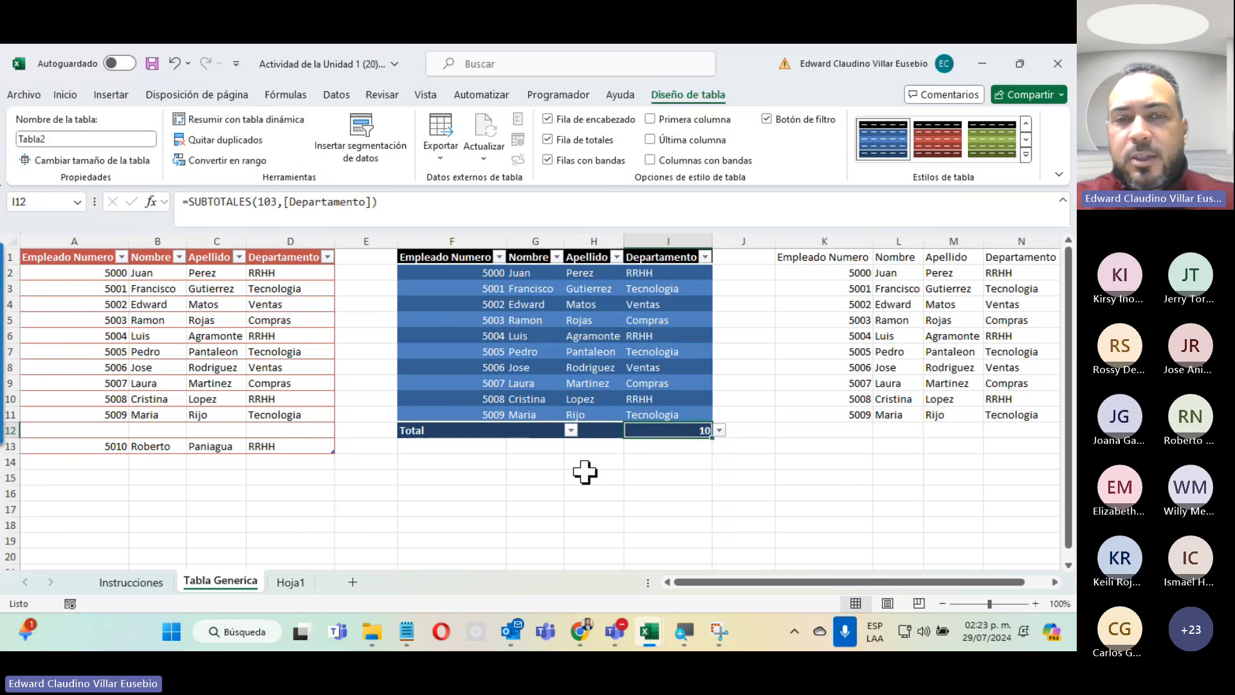
# Enter a new employee's number, first name, surname and department RRHH in F13:I13, directly below the blue table's total row.
pyautogui.click(481, 446)
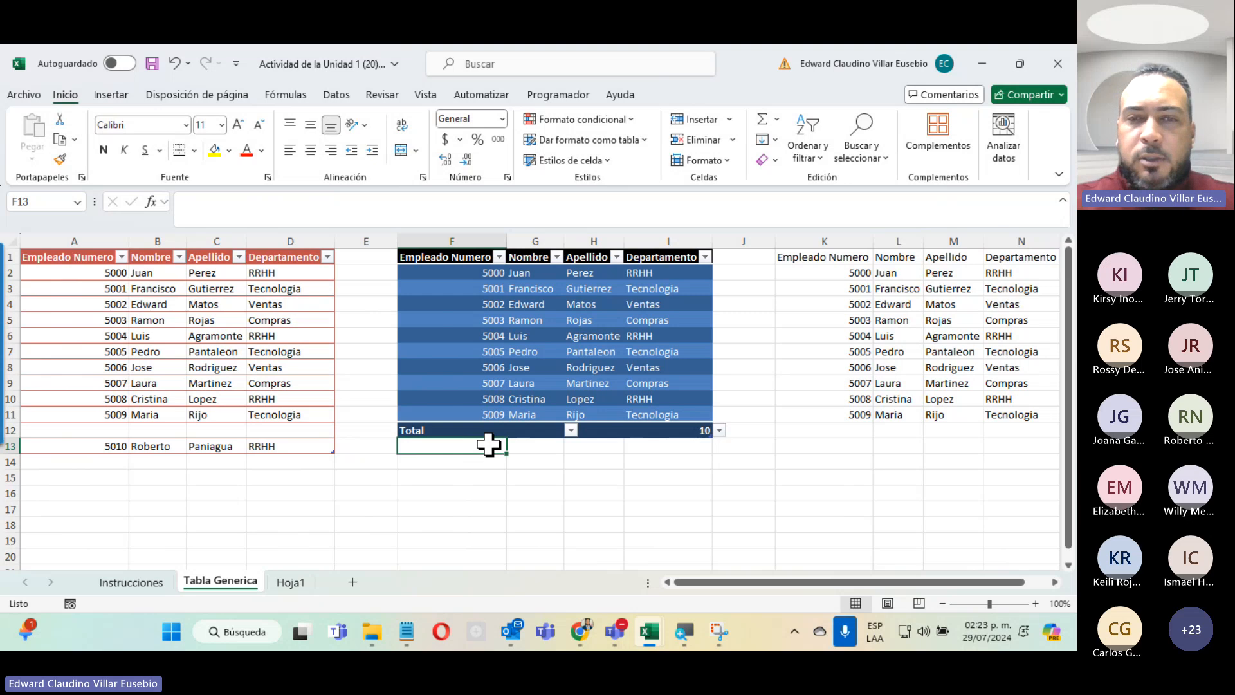
pyautogui.write('5010')
pyautogui.press('Return')
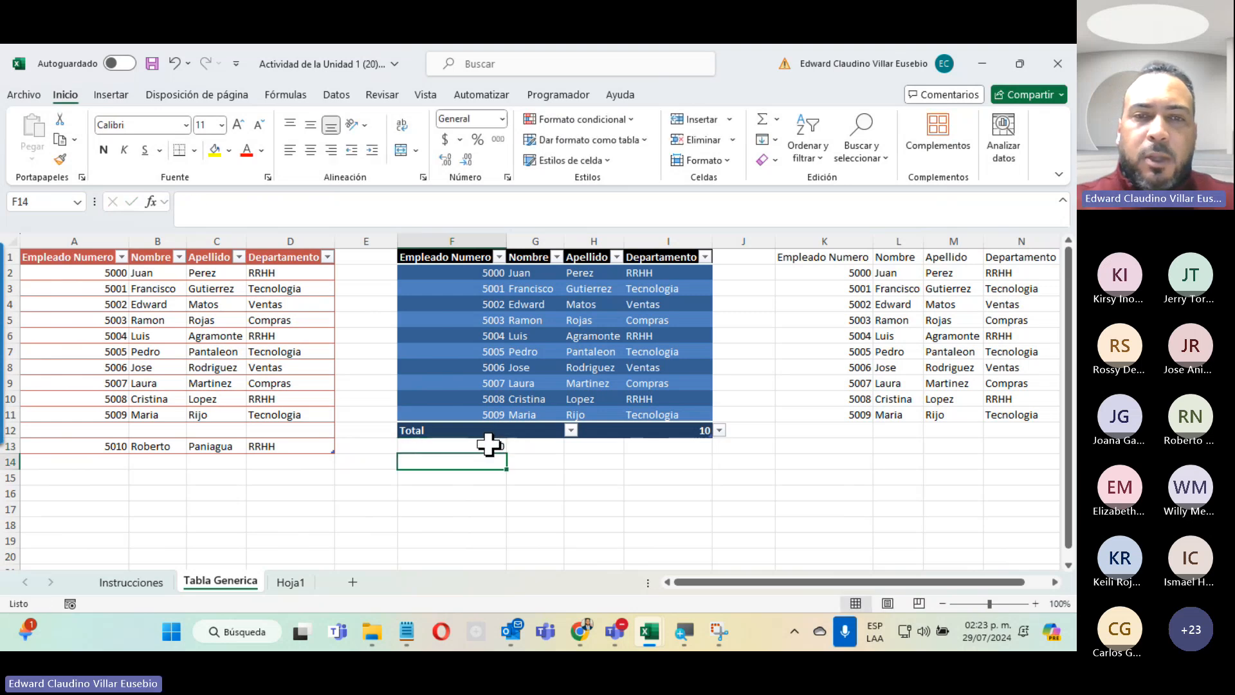
pyautogui.click(543, 447)
pyautogui.write('Roberto')
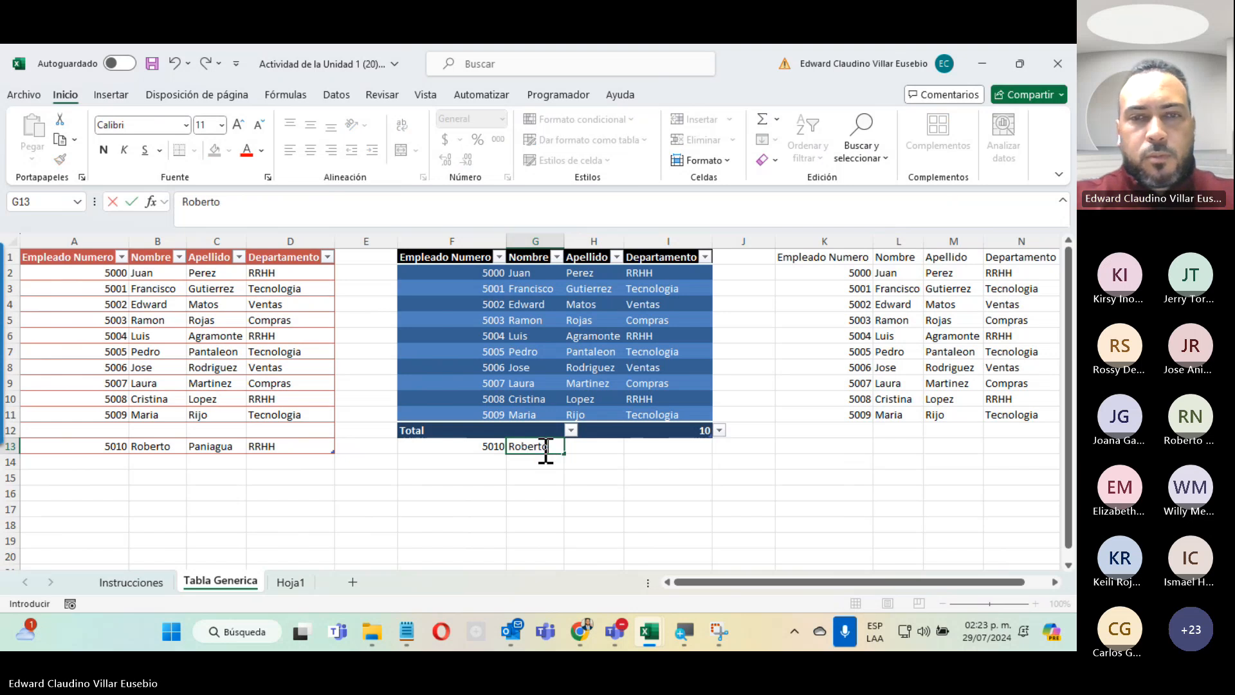
pyautogui.press('Tab')
pyautogui.write('Pan')
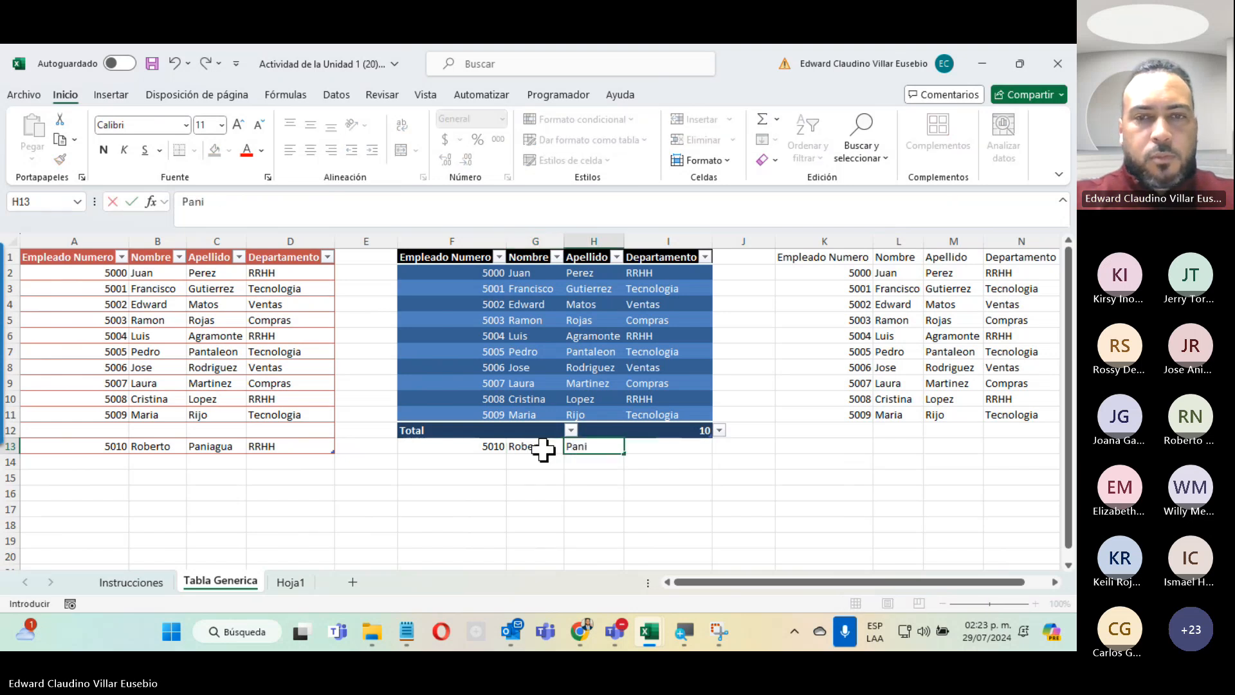
pyautogui.press('Tab')
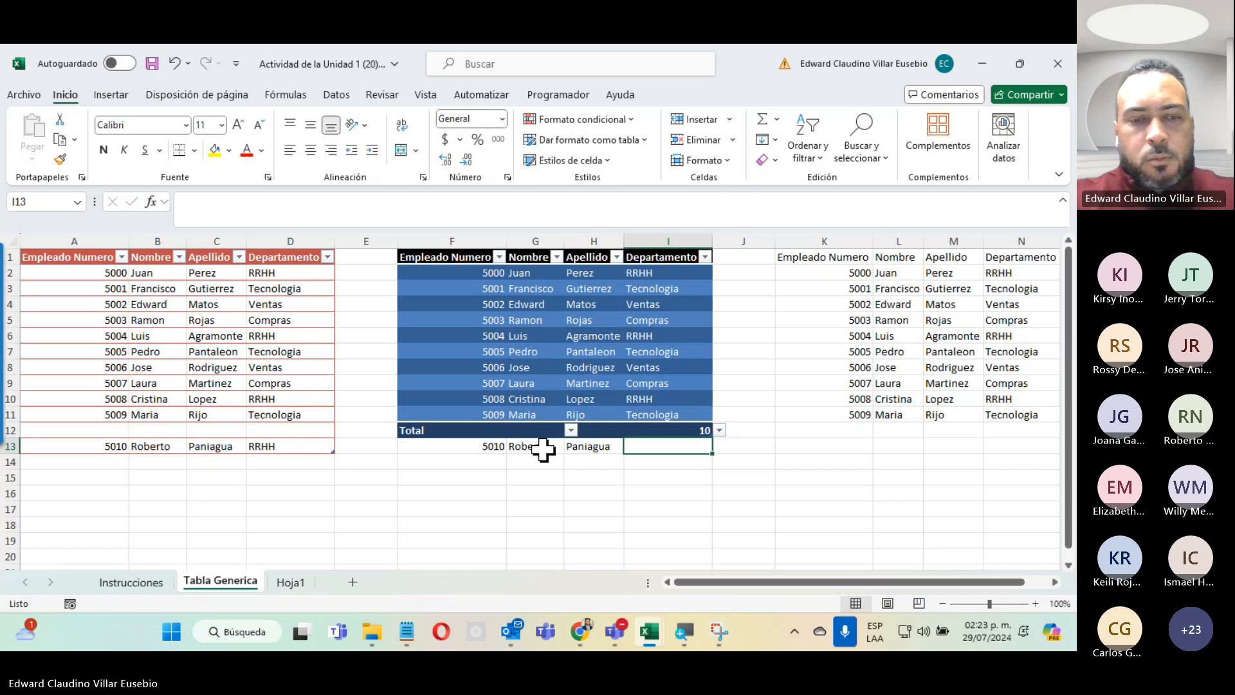
pyautogui.write('RRH')
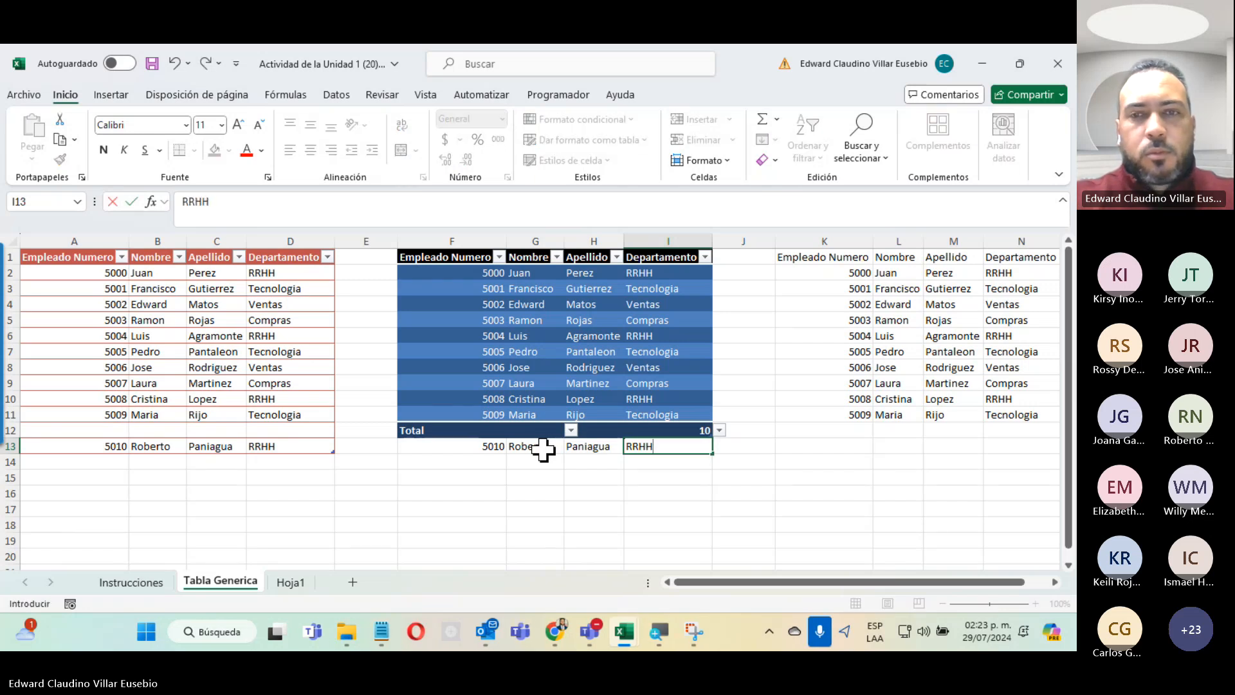
pyautogui.write('H')
pyautogui.press('Return')
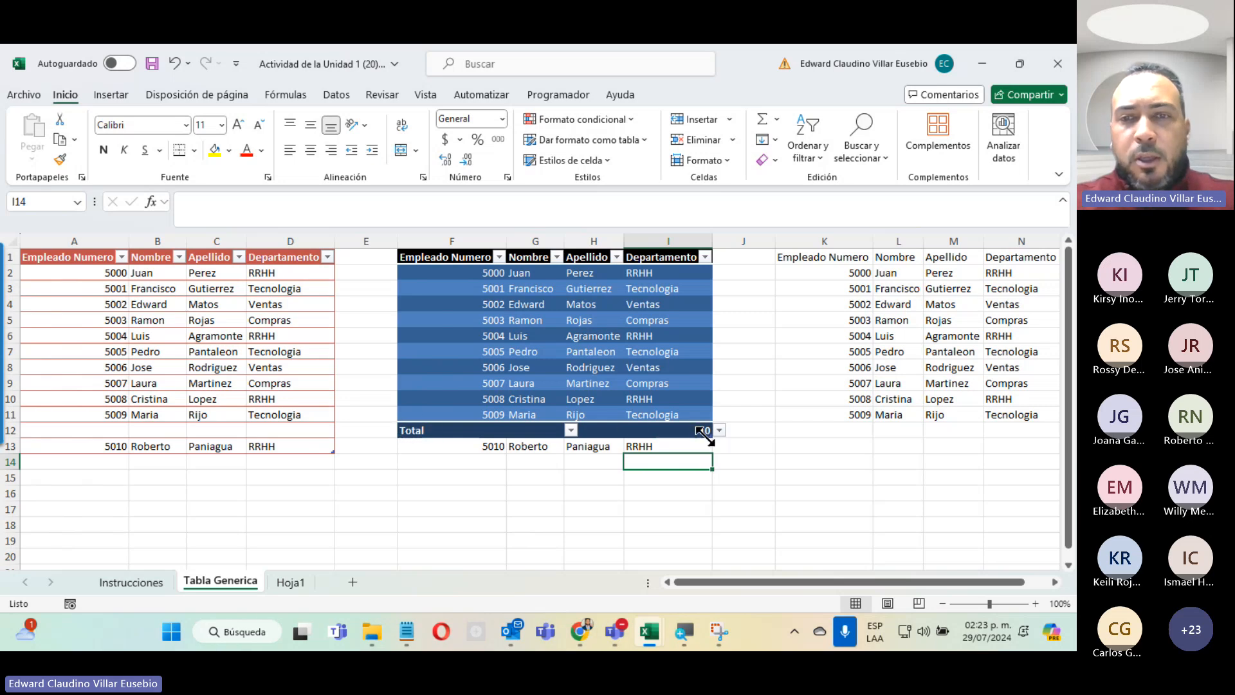
# Extend the blue table by one row to include the new employee record.
pyautogui.moveTo(711, 440); pyautogui.dragTo(719, 460)
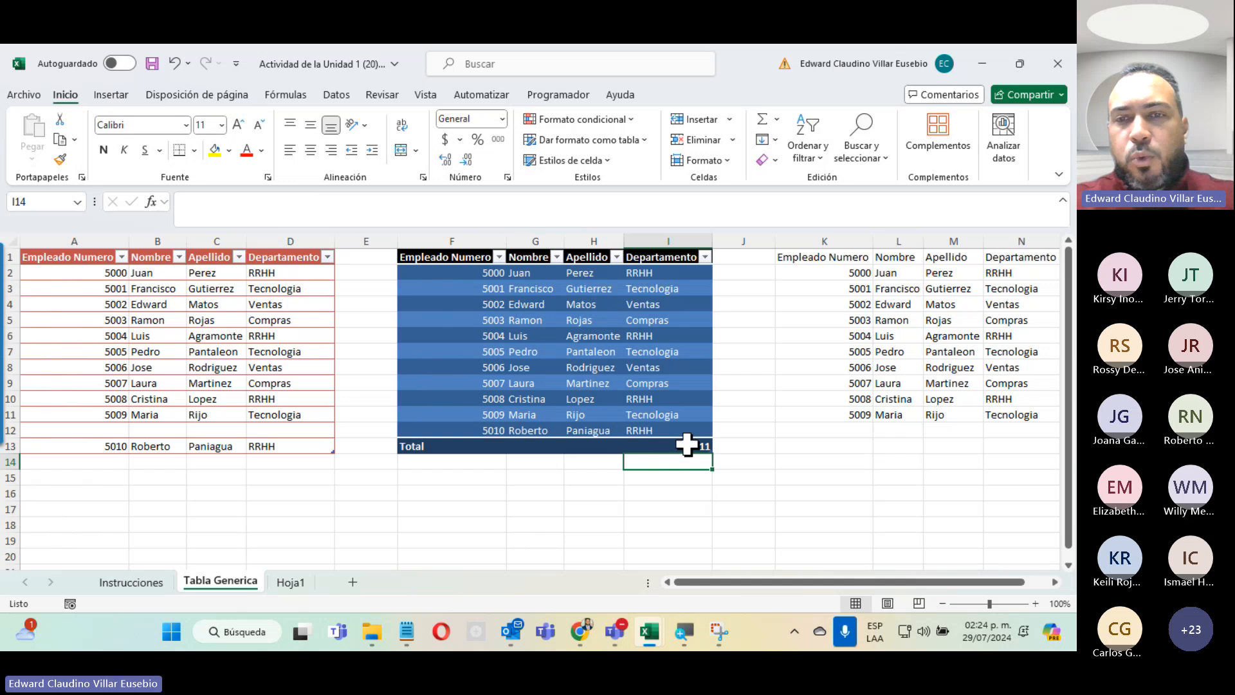
pyautogui.click(779, 510)
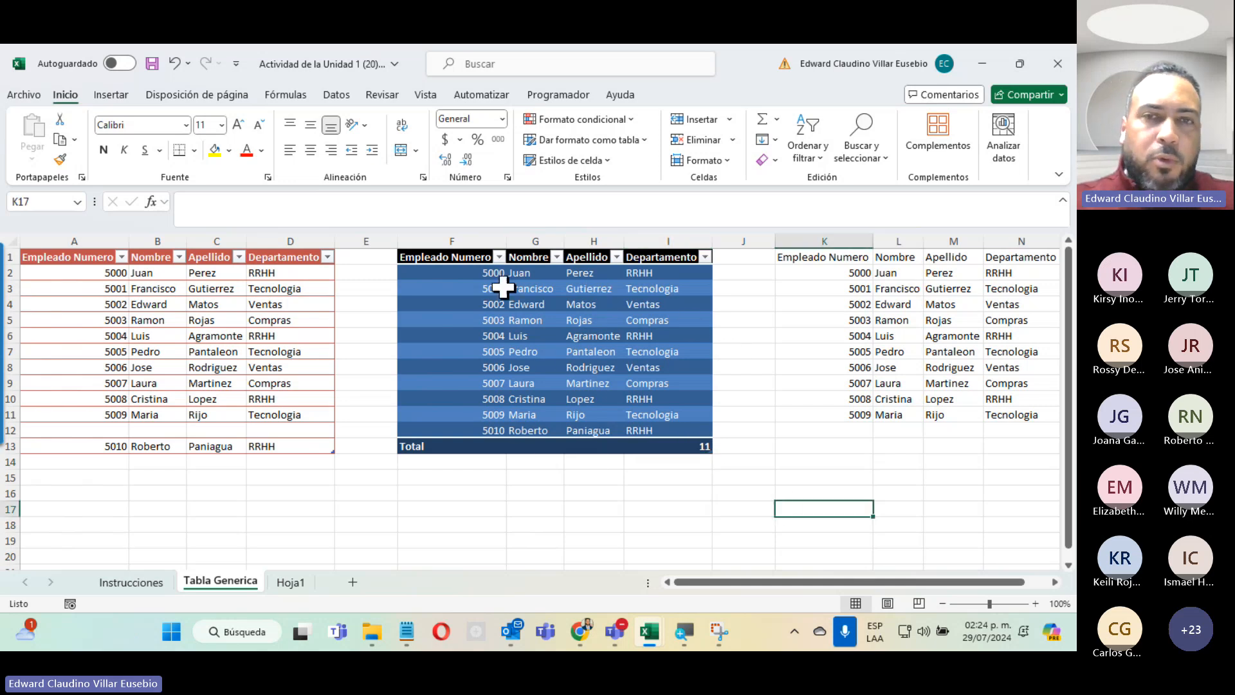
# Try the Primera columna, Última columna and Columnas con bandas style options on the blue table, turning each off again.
pyautogui.click(619, 352)
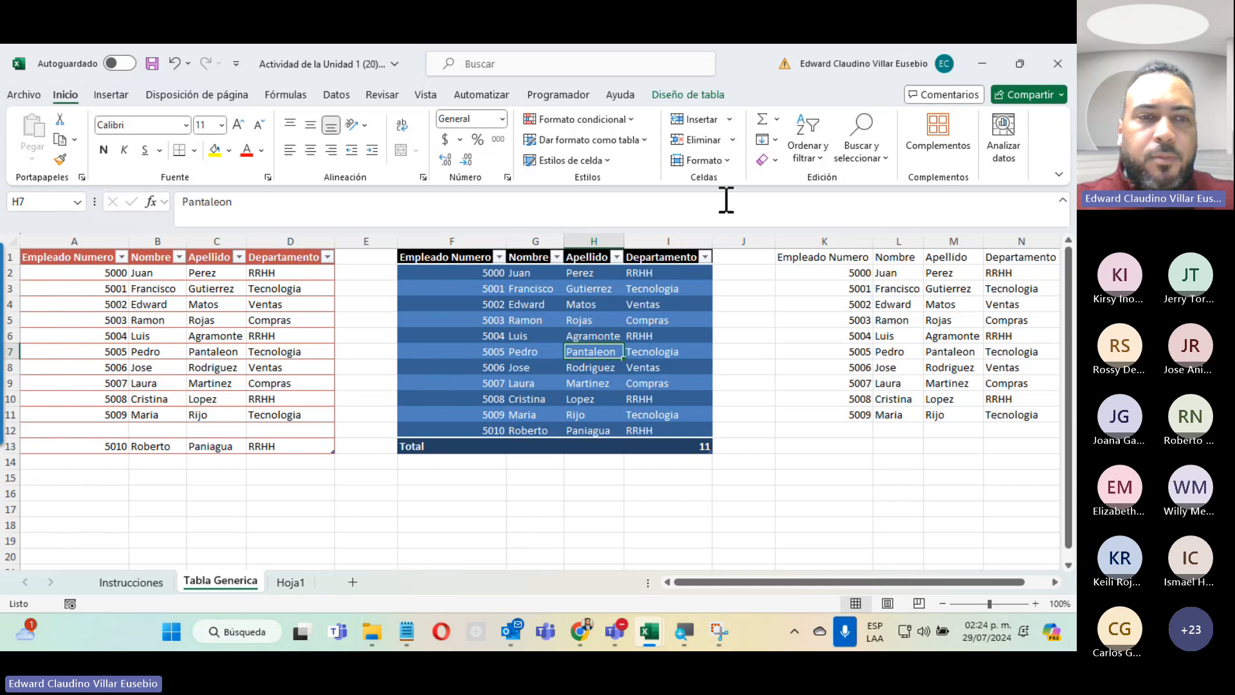
pyautogui.click(694, 95)
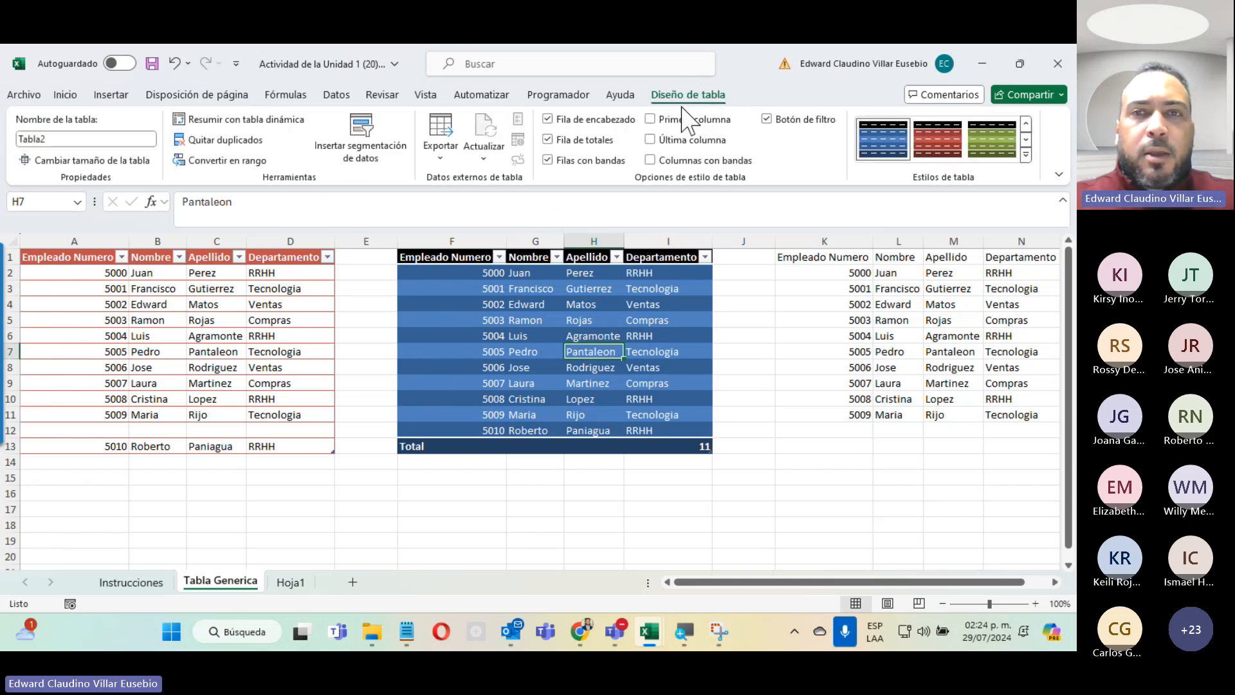
pyautogui.click(650, 119)
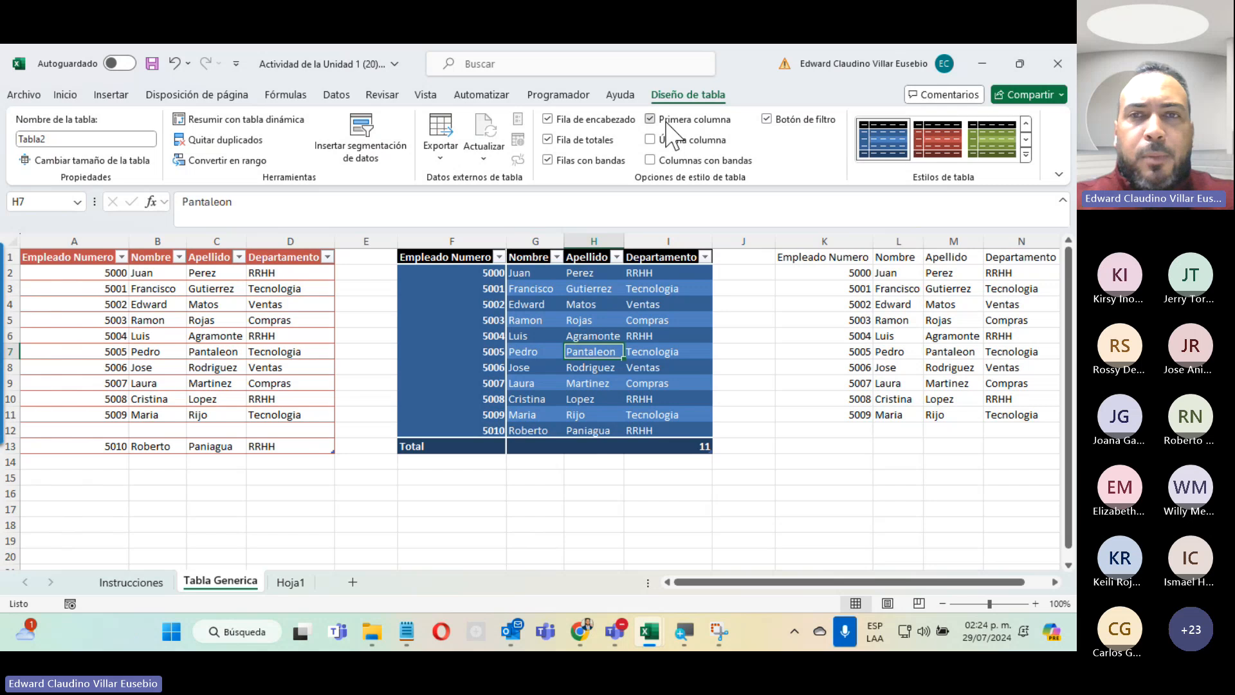
pyautogui.click(667, 122)
pyautogui.click(667, 141)
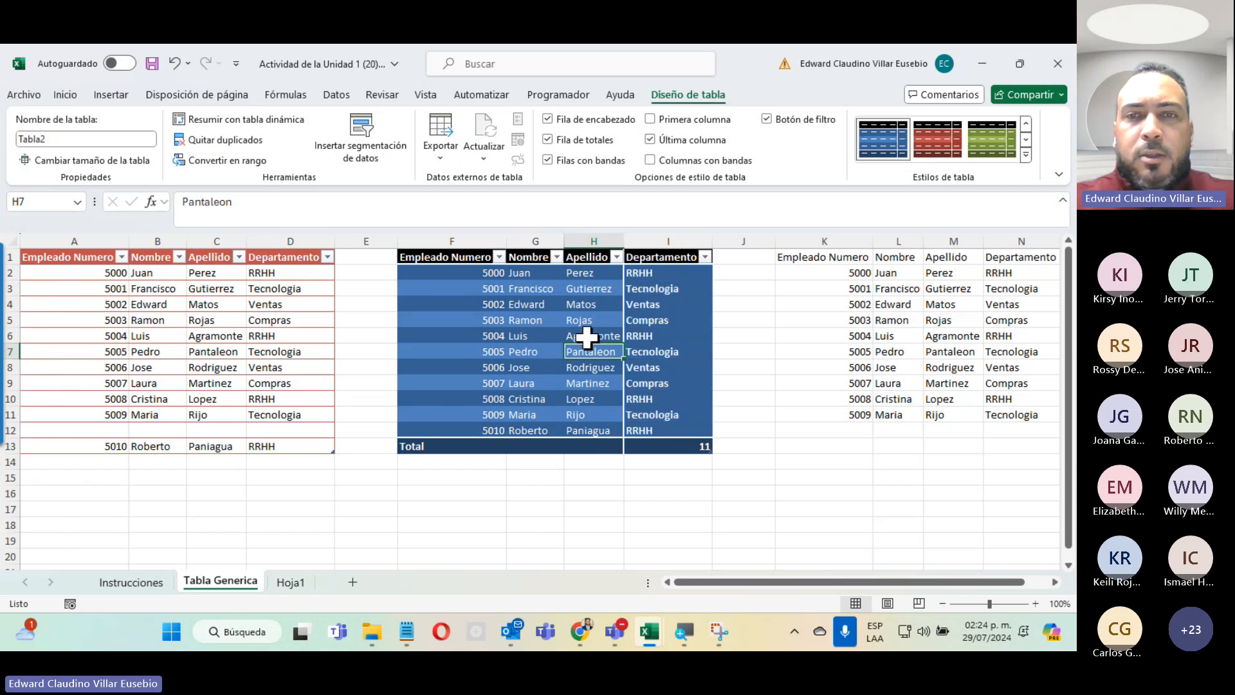
pyautogui.click(671, 161)
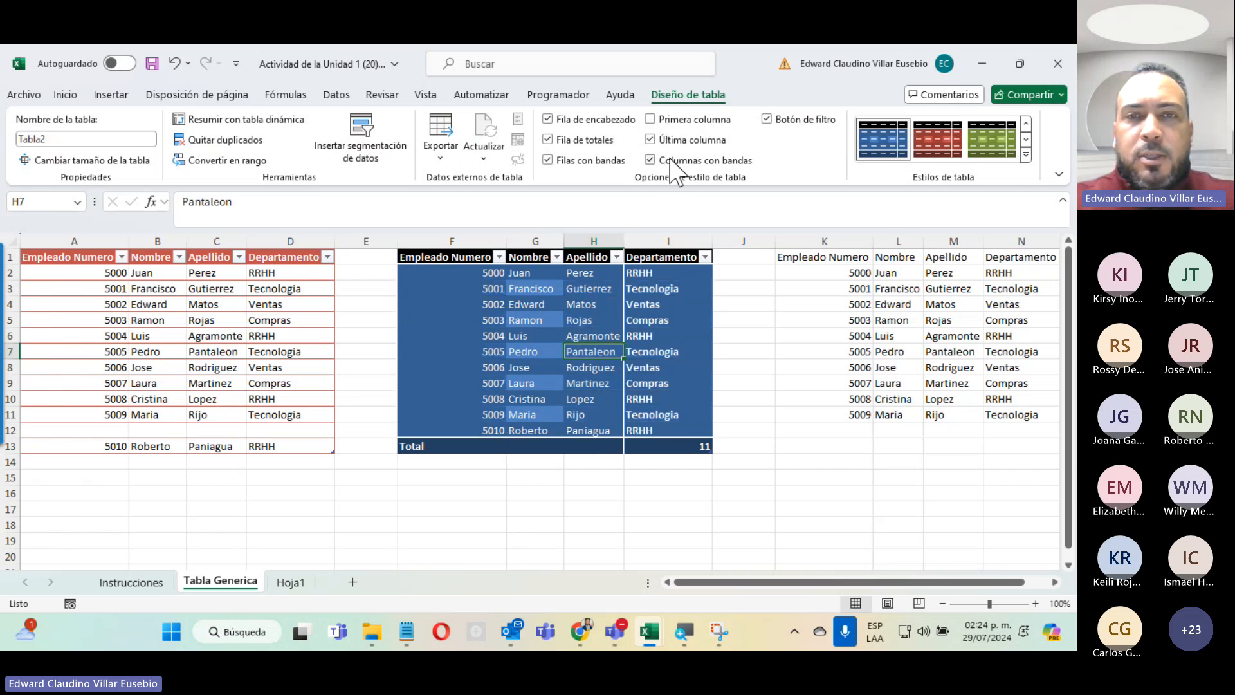
pyautogui.click(671, 160)
pyautogui.click(674, 139)
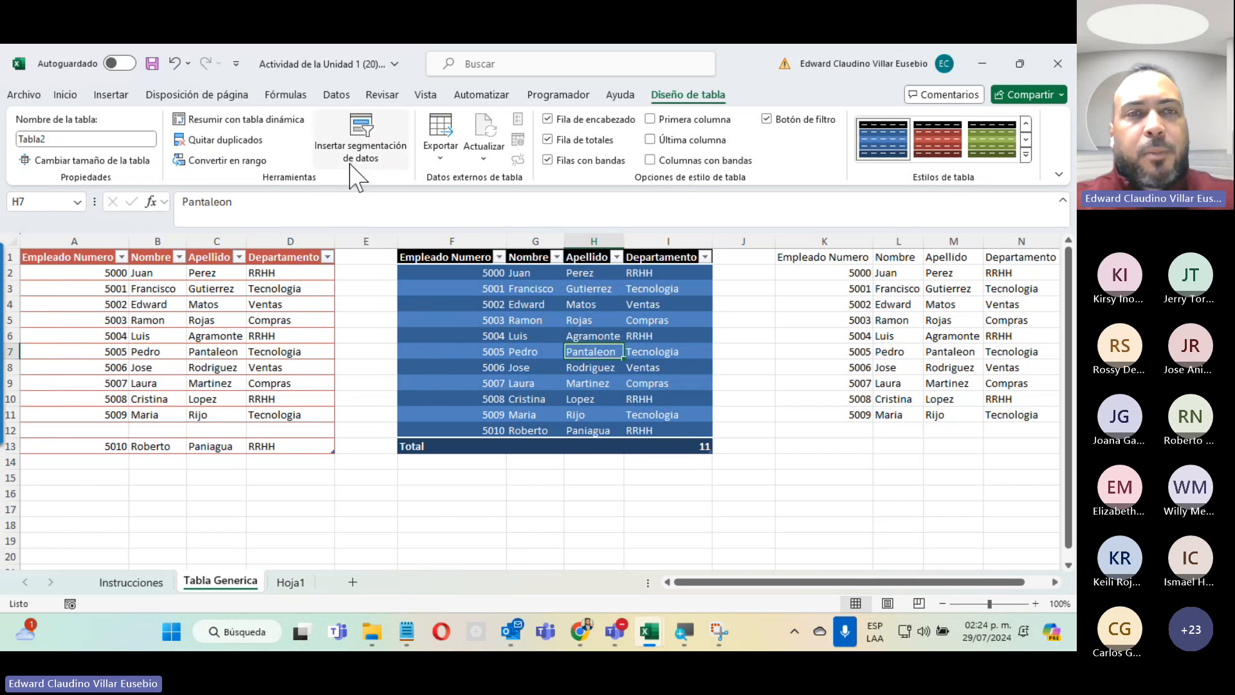
# Insert a slicer for the Departamento field of the blue table and place it beside the table, over columns J to L.
pyautogui.click(367, 137)
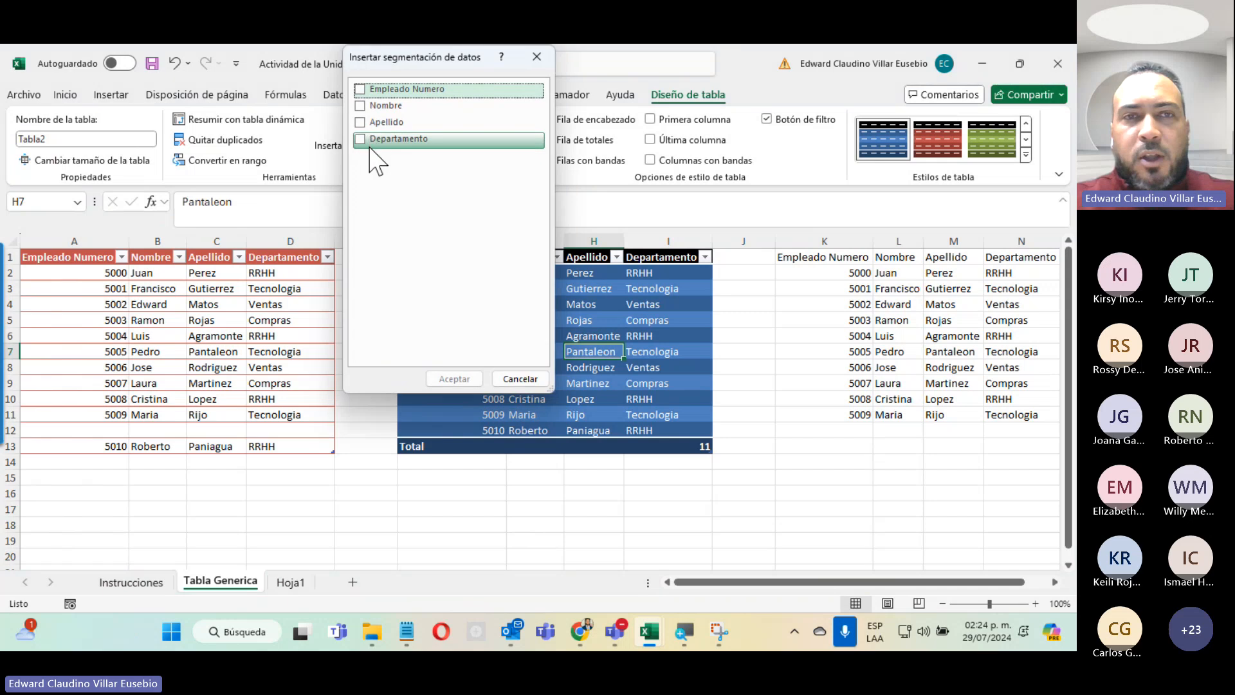
pyautogui.moveTo(398, 61); pyautogui.dragTo(246, 174)
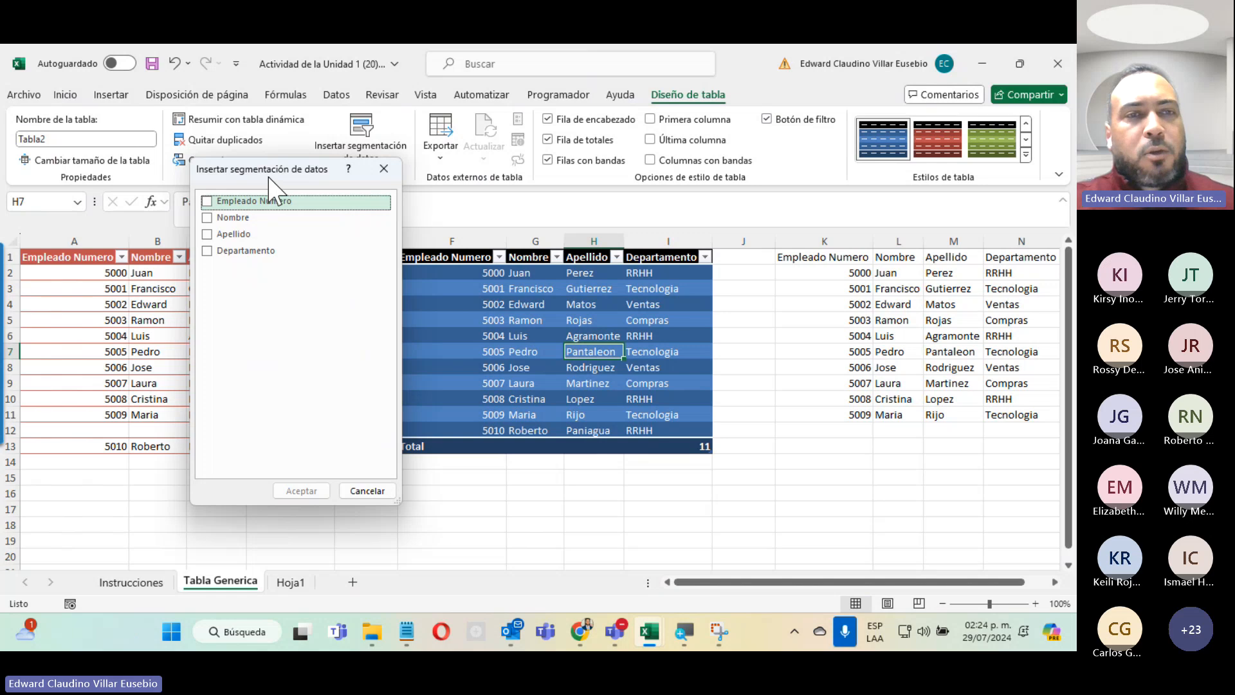
pyautogui.click(206, 251)
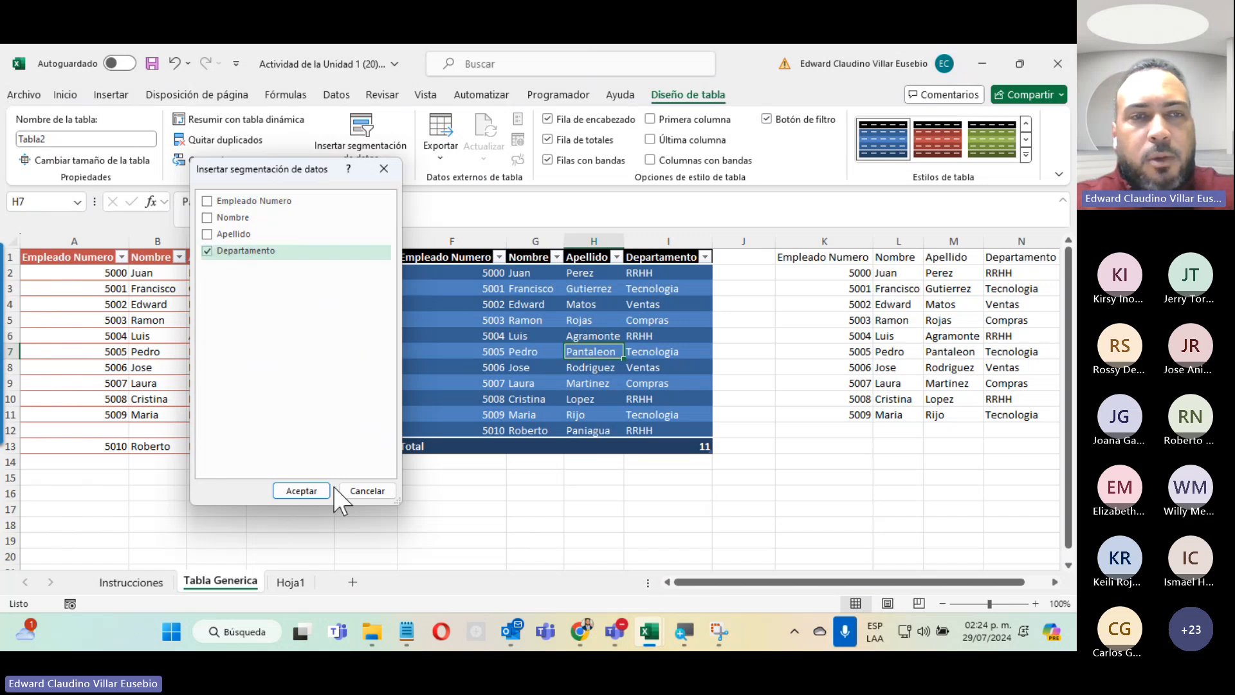
pyautogui.click(301, 491)
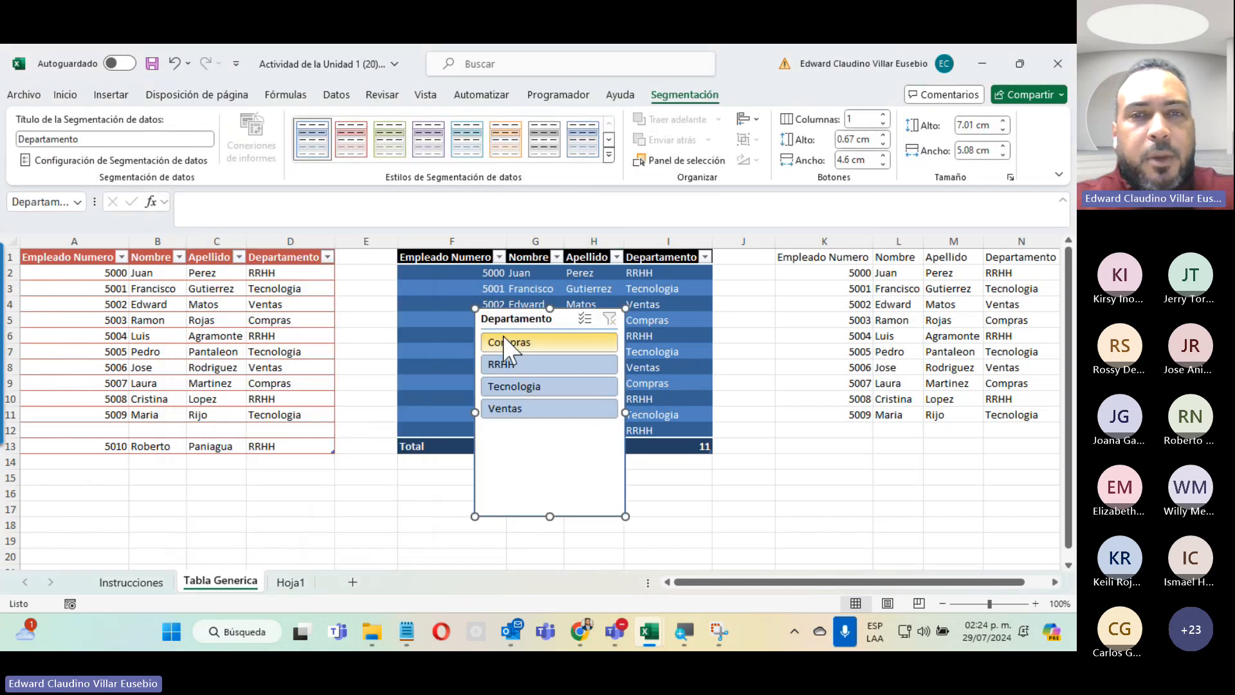
pyautogui.moveTo(508, 315); pyautogui.dragTo(766, 275)
# View the Departamento column's filter options, and use the slicer to filter by Compras, RRHH, Tecnologia, Ventas and Compras again.
pyautogui.click(705, 257)
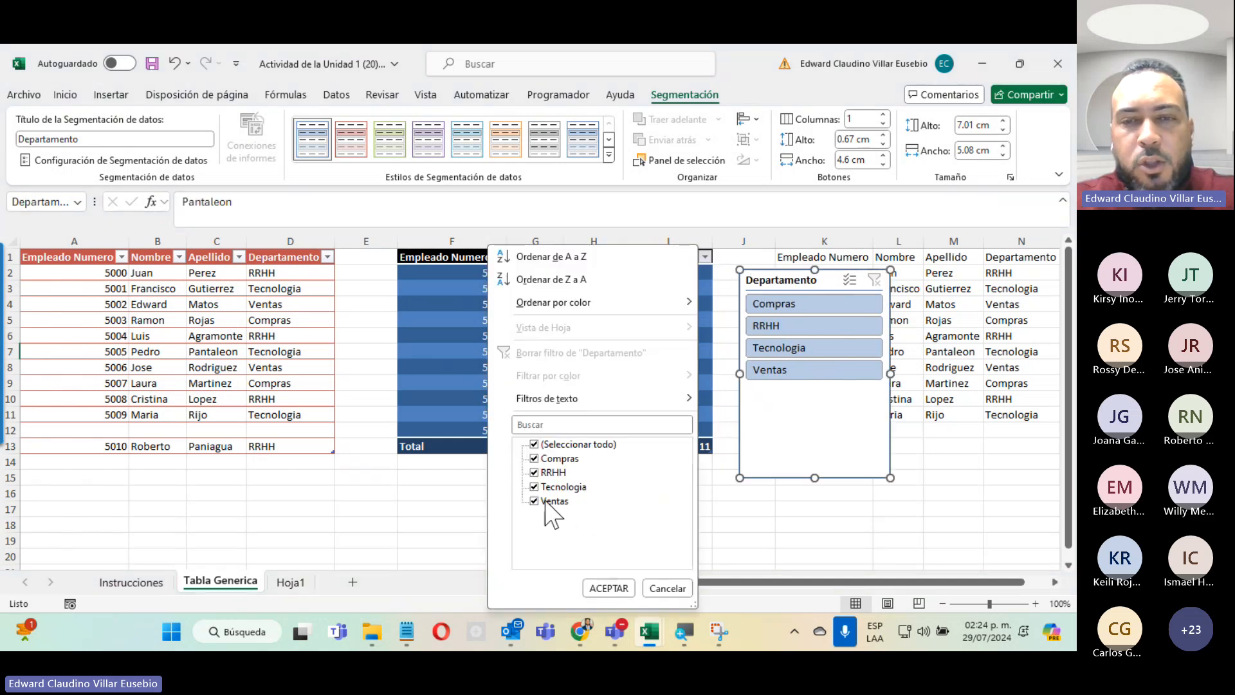
pyautogui.click(661, 589)
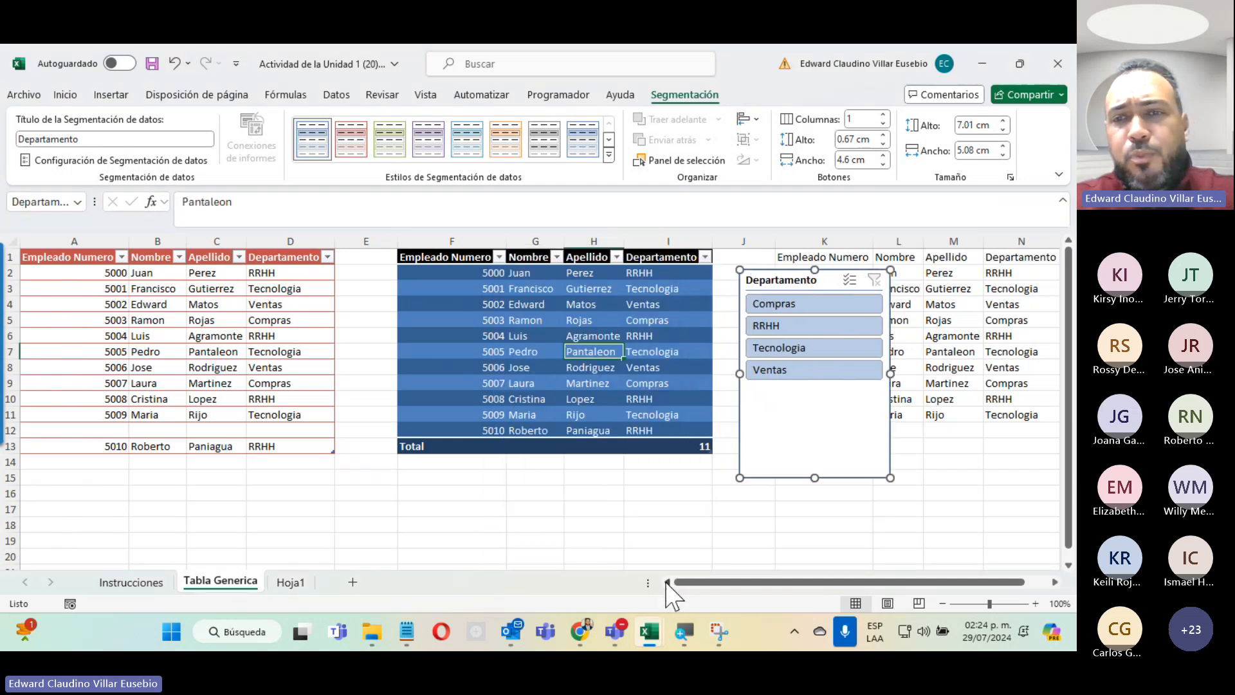
pyautogui.click(777, 303)
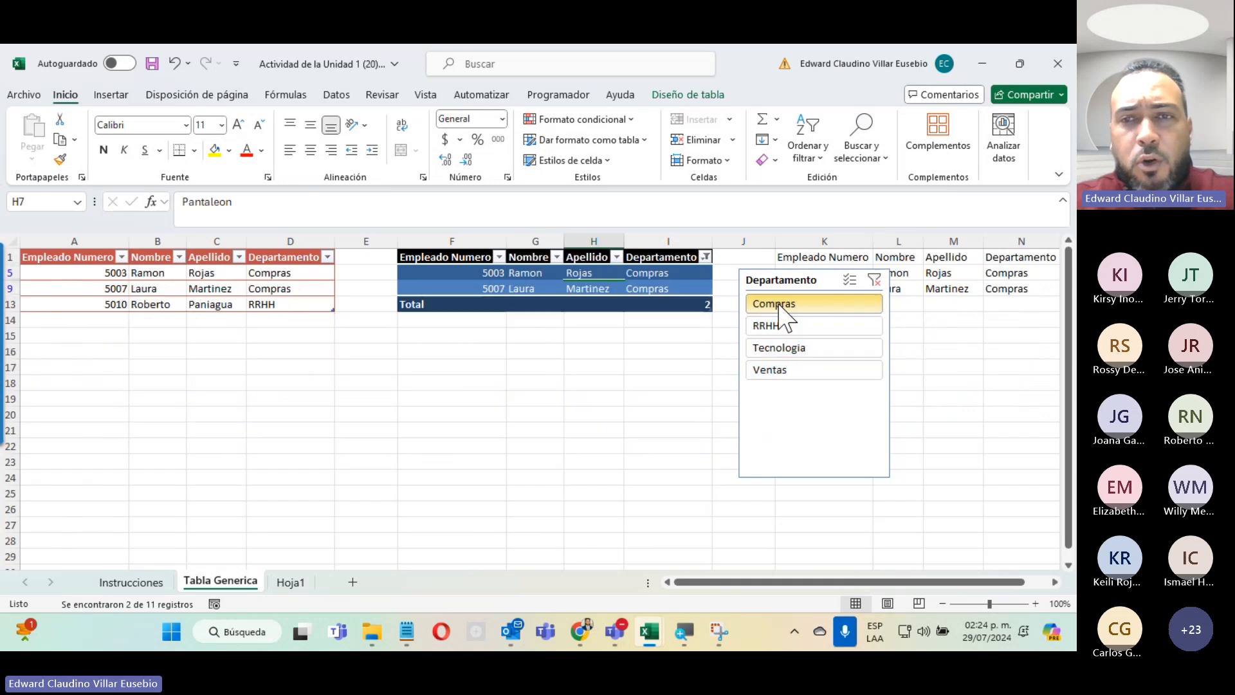
pyautogui.click(754, 325)
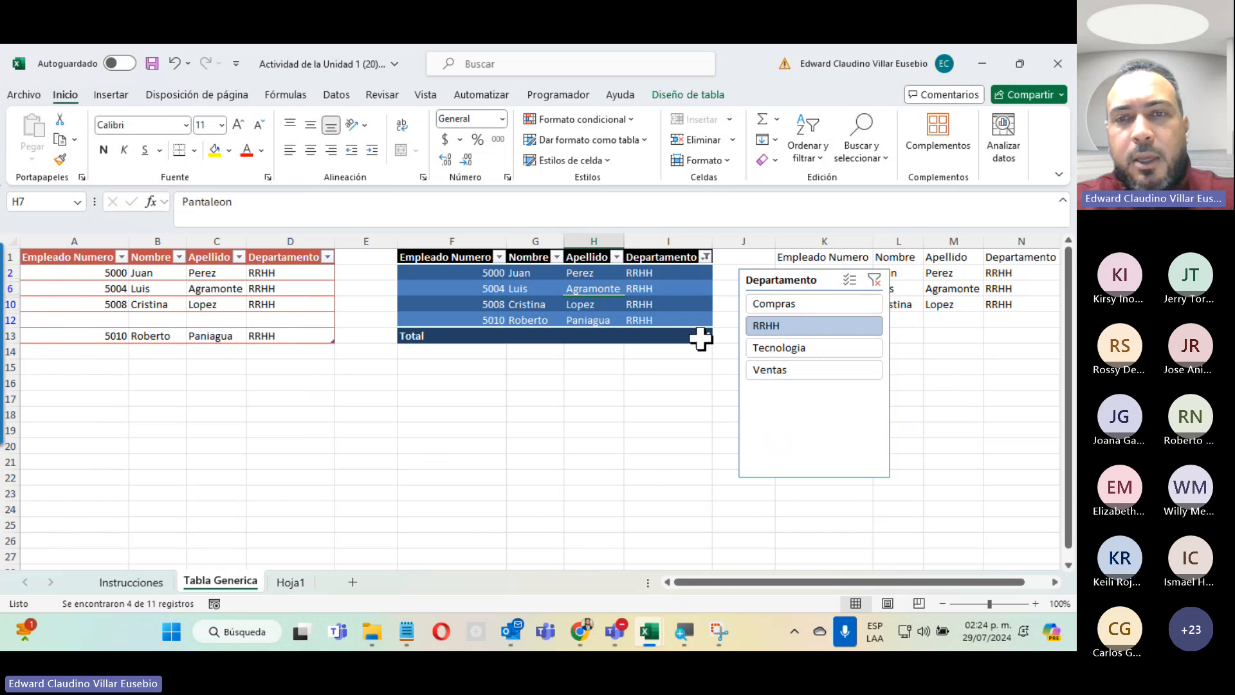
pyautogui.click(790, 351)
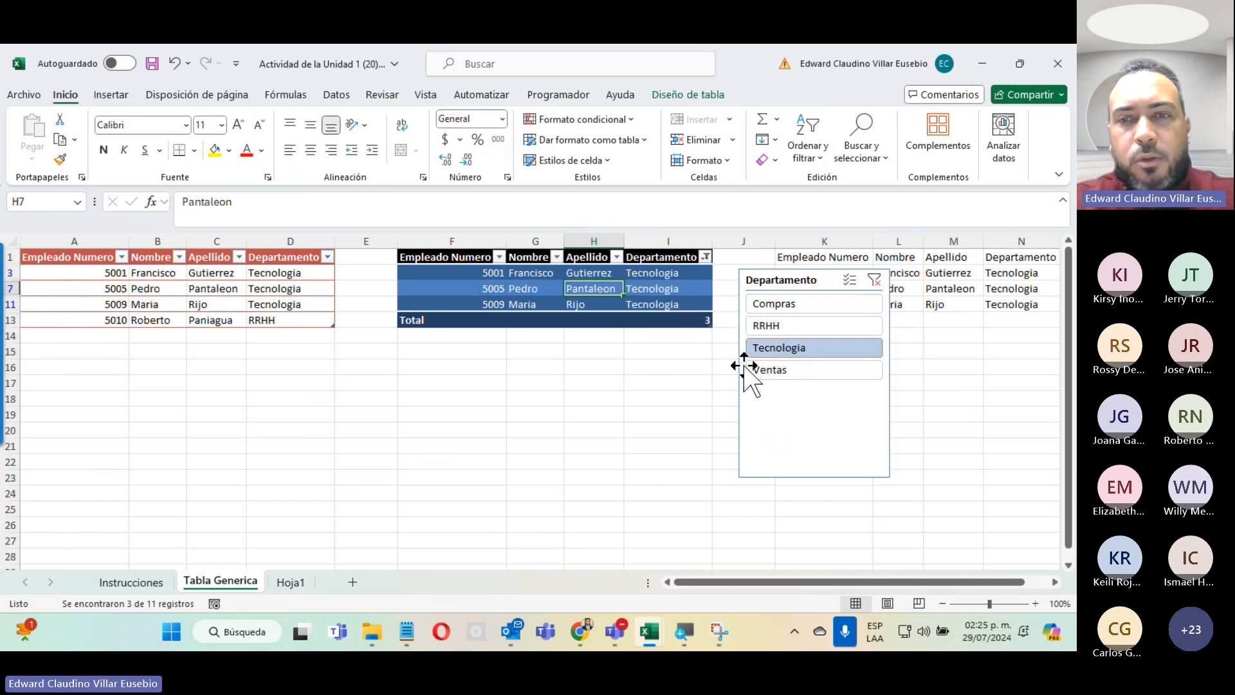
pyautogui.click(770, 373)
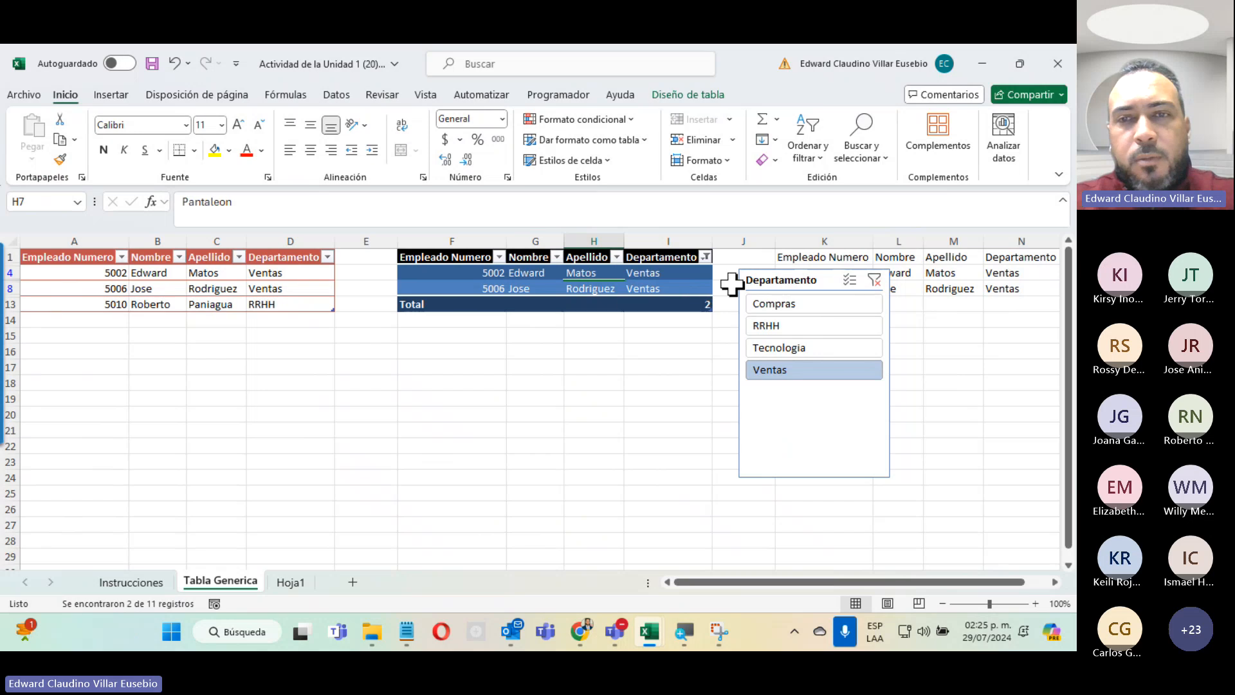
pyautogui.click(767, 306)
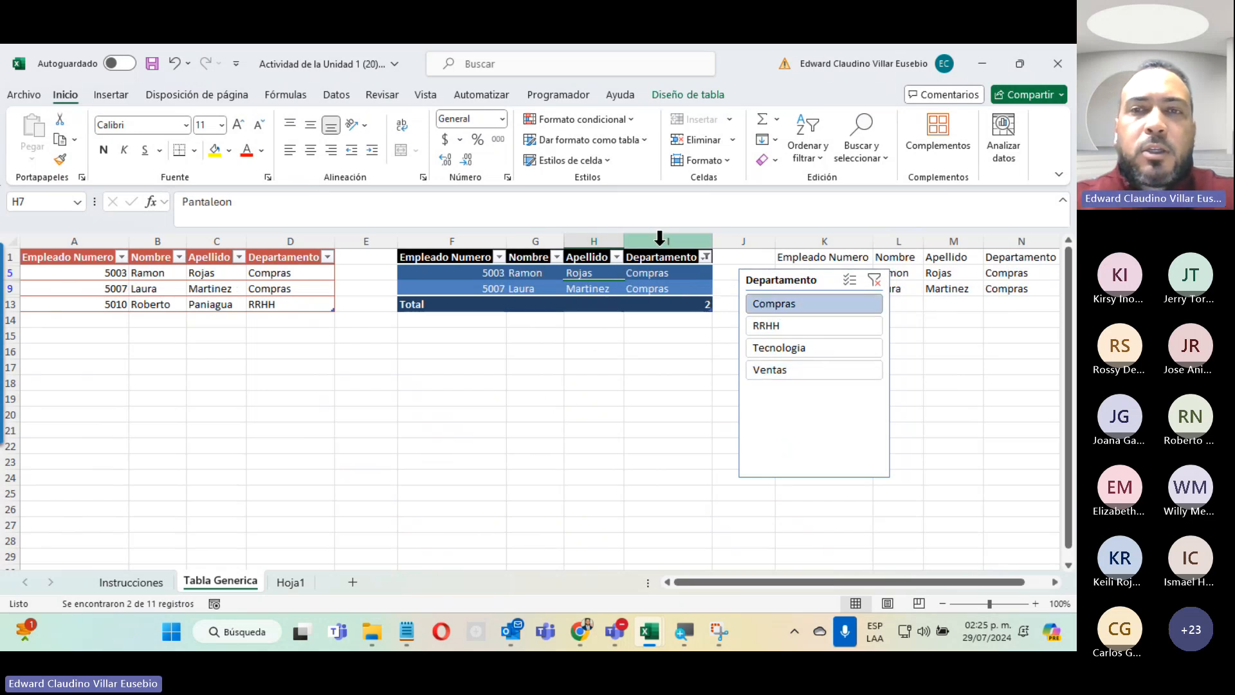
# Enable multiple selection in the Departamento slicer, add Tecnologia and RRHH to the Compras filter, and clear the filter.
pyautogui.click(844, 280)
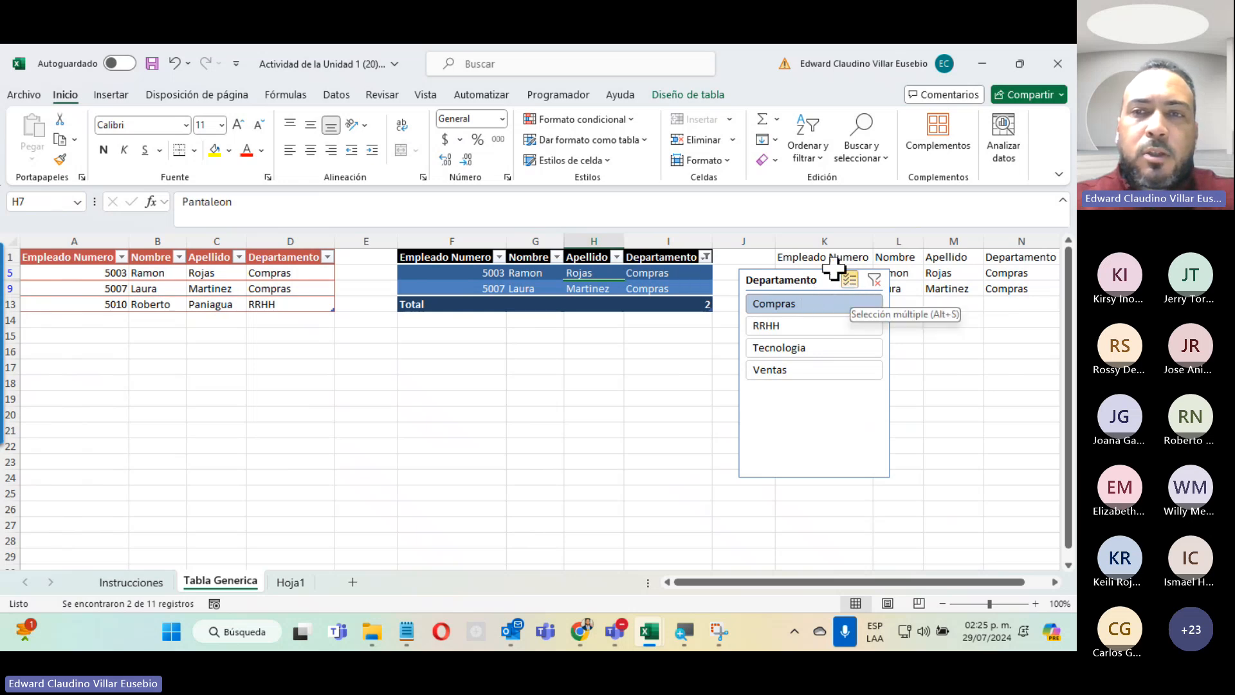
pyautogui.click(783, 348)
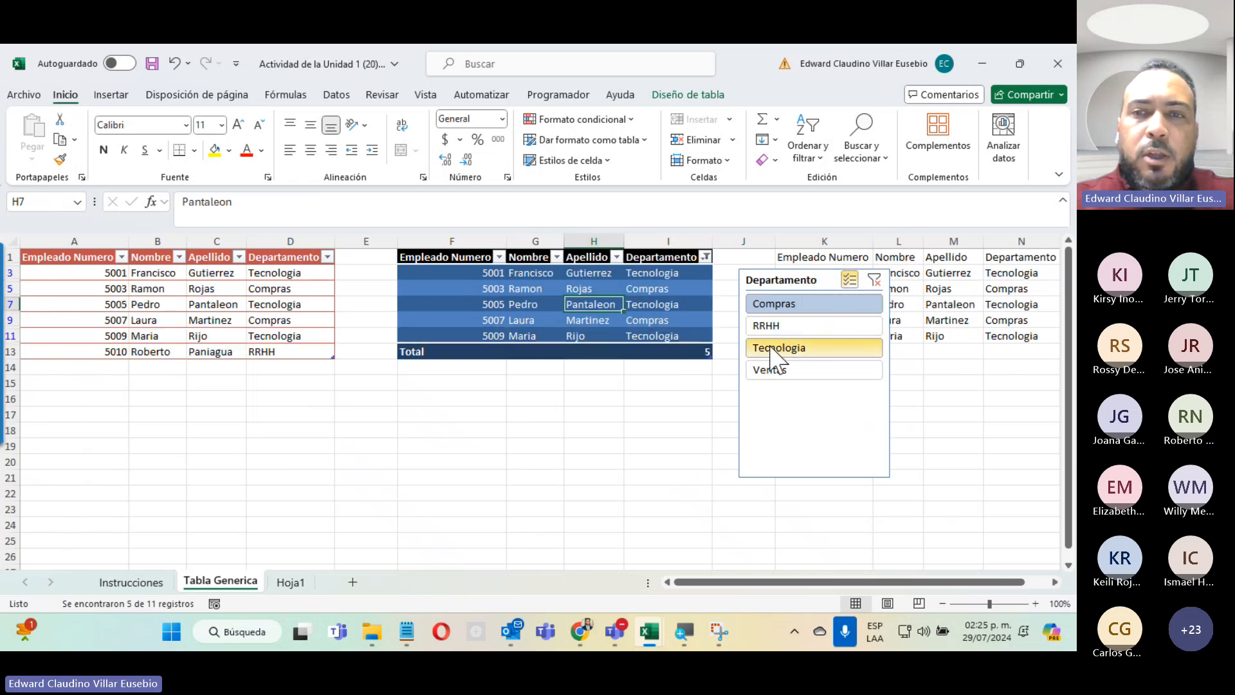
pyautogui.click(784, 329)
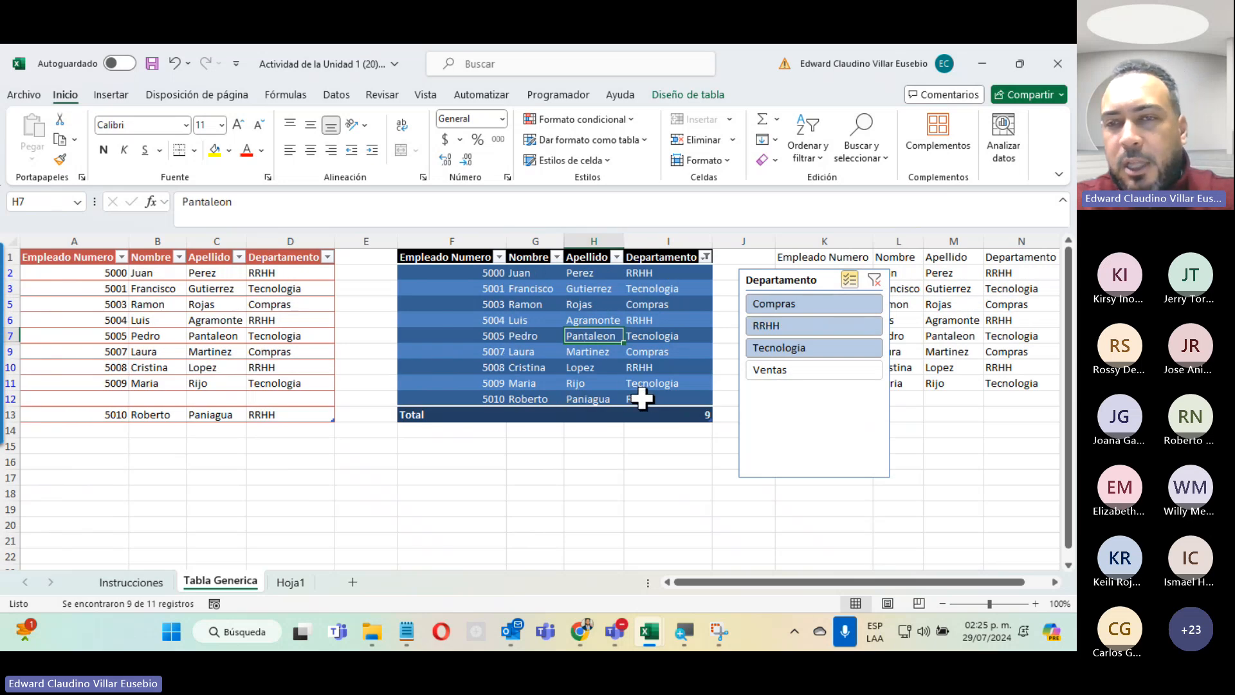
pyautogui.click(874, 279)
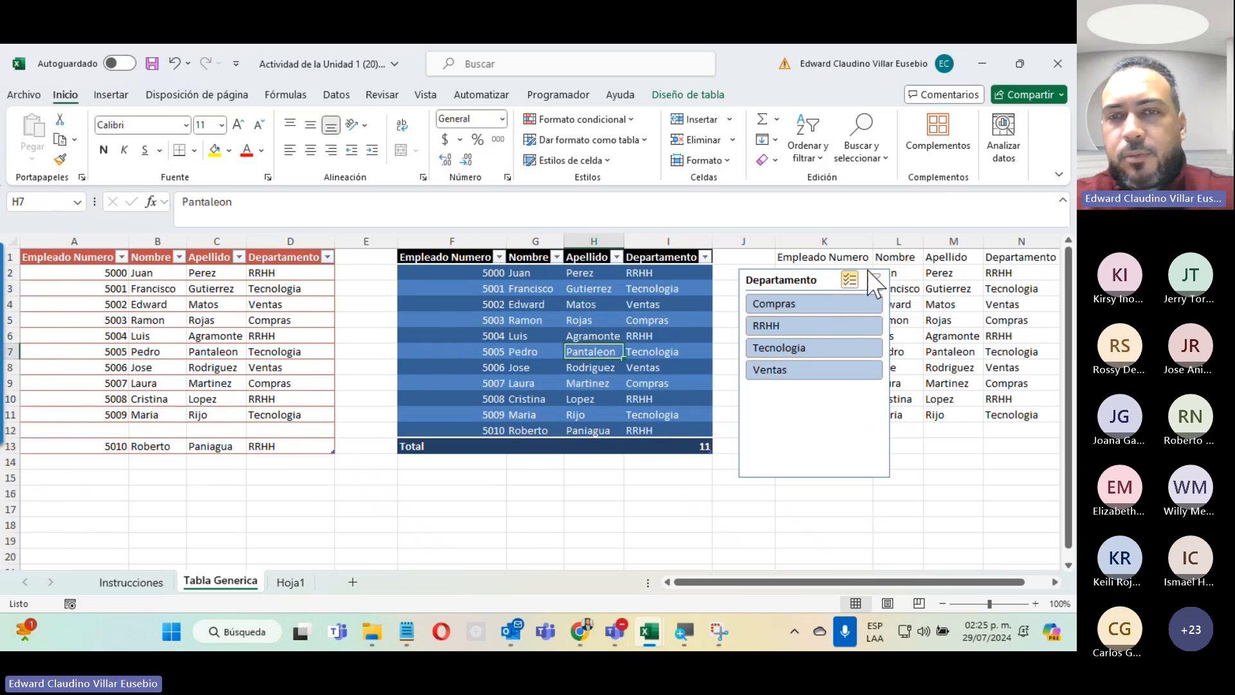
# Move the Departamento slicer to the area below the red table's Departamento column, and open the Instrucciones sheet.
pyautogui.moveTo(757, 285); pyautogui.dragTo(272, 454)
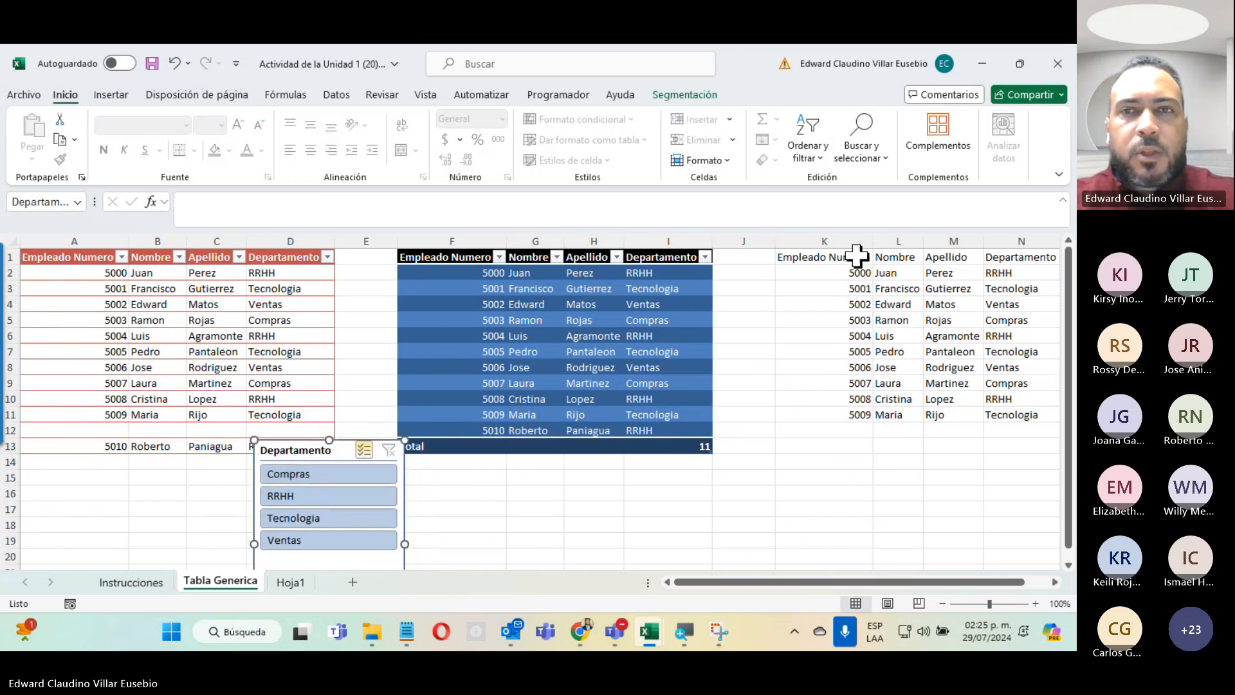
pyautogui.click(132, 582)
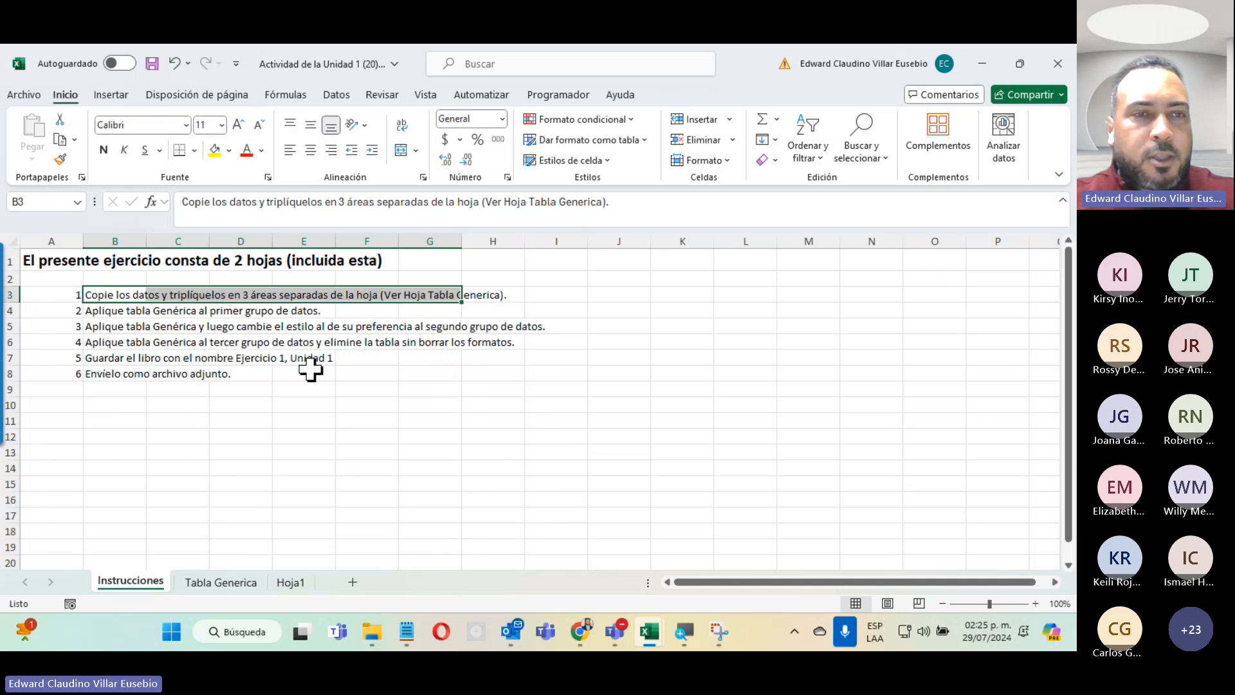
# On the Tabla Generica sheet, format the third data group, K1:N11, as a table with headers using the dark red style.
pyautogui.click(235, 584)
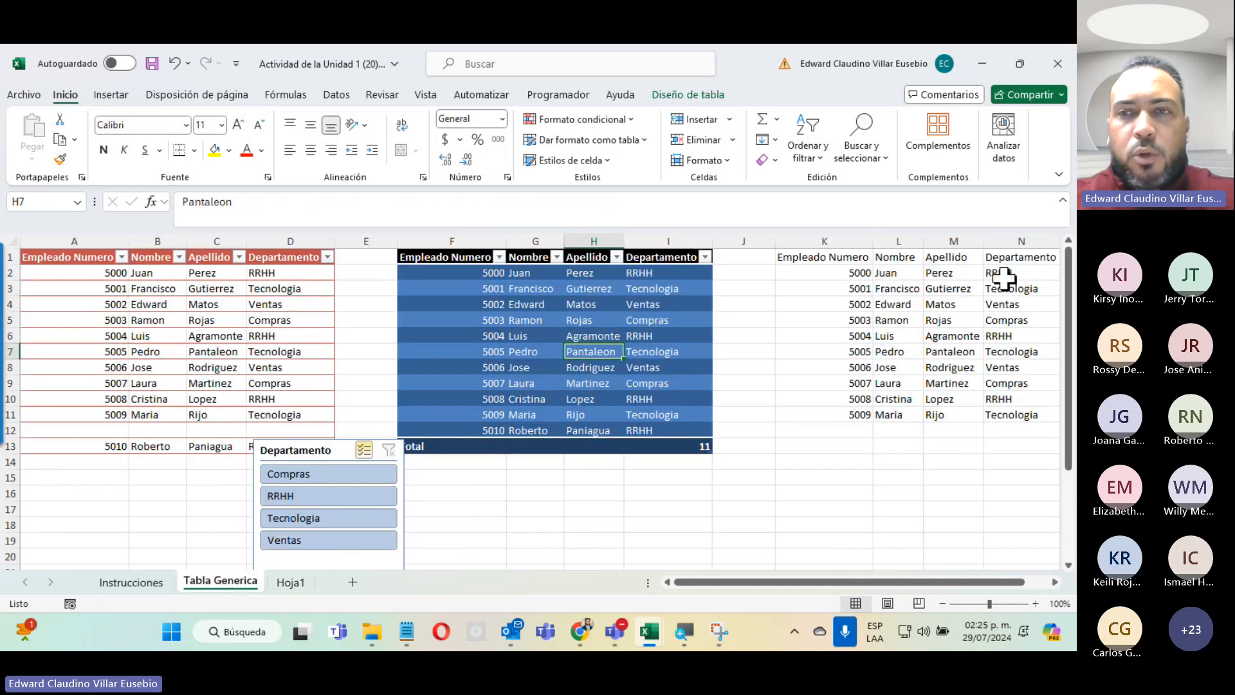
pyautogui.moveTo(857, 261); pyautogui.dragTo(962, 419)
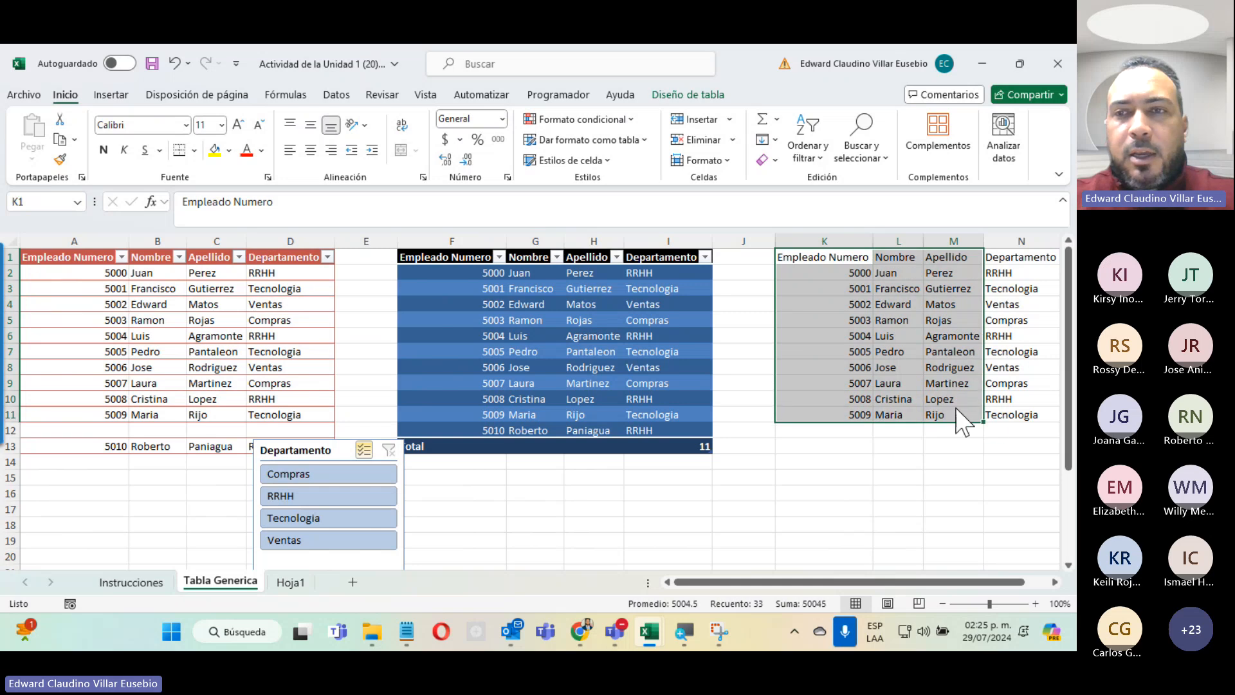
pyautogui.click(904, 320)
pyautogui.click(586, 140)
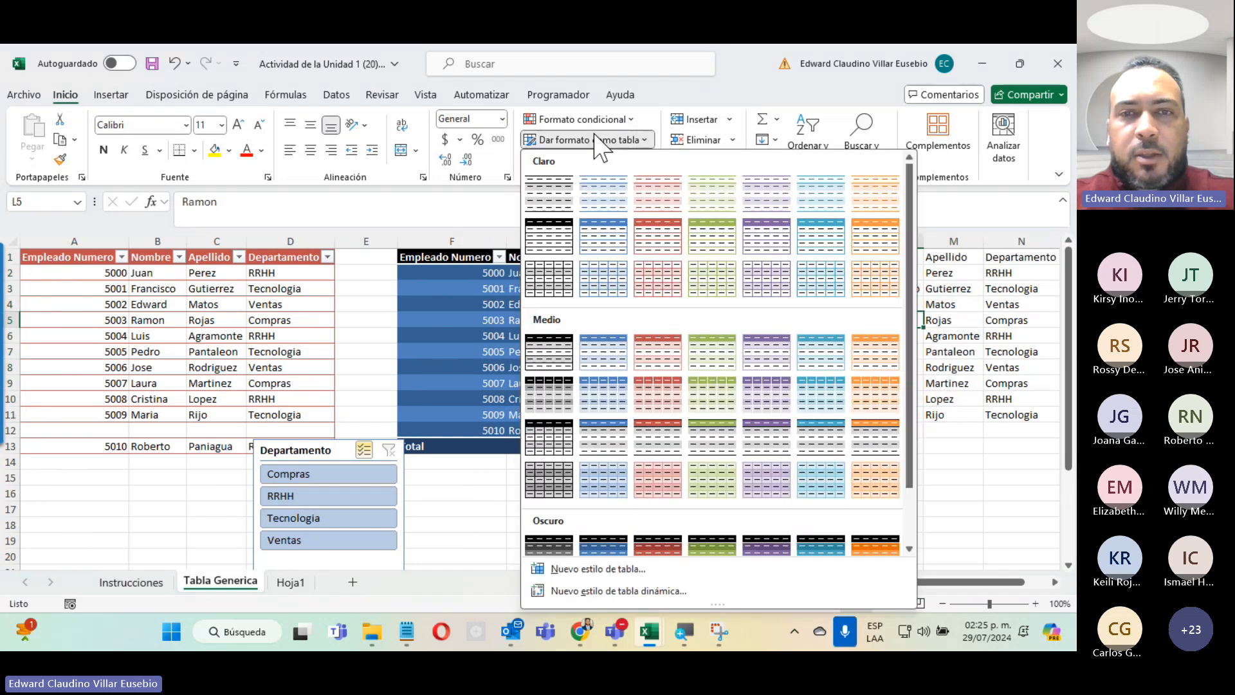
pyautogui.click(672, 546)
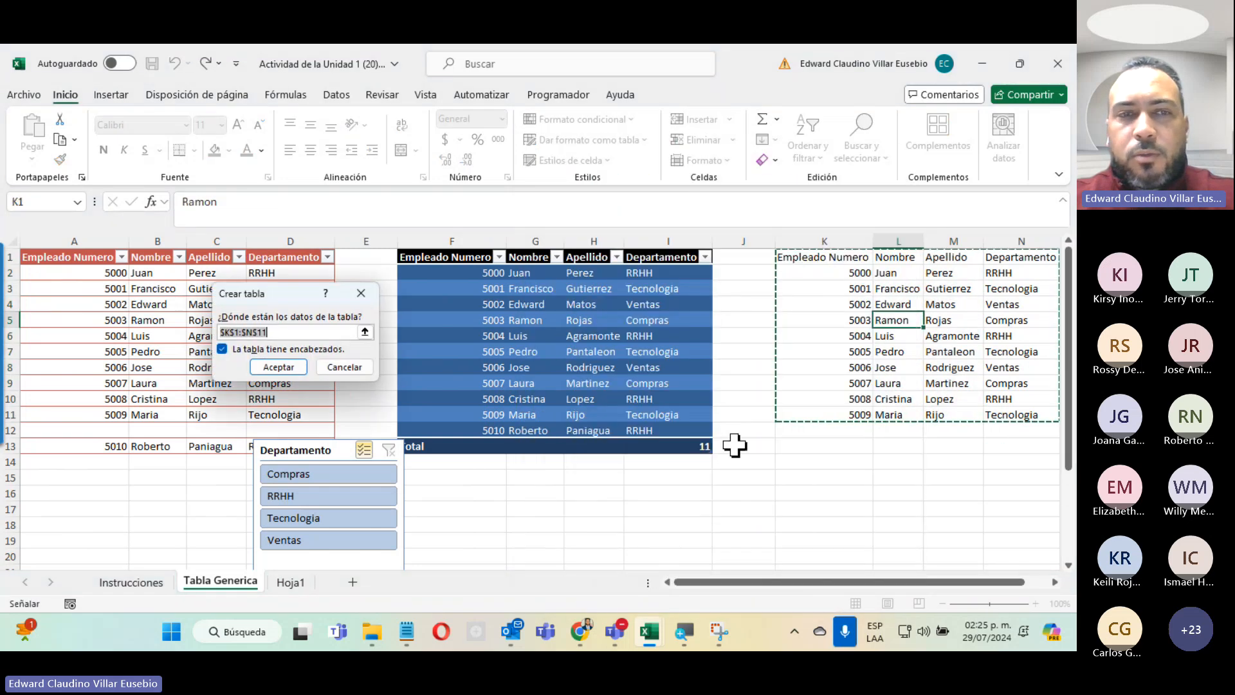
pyautogui.click(278, 365)
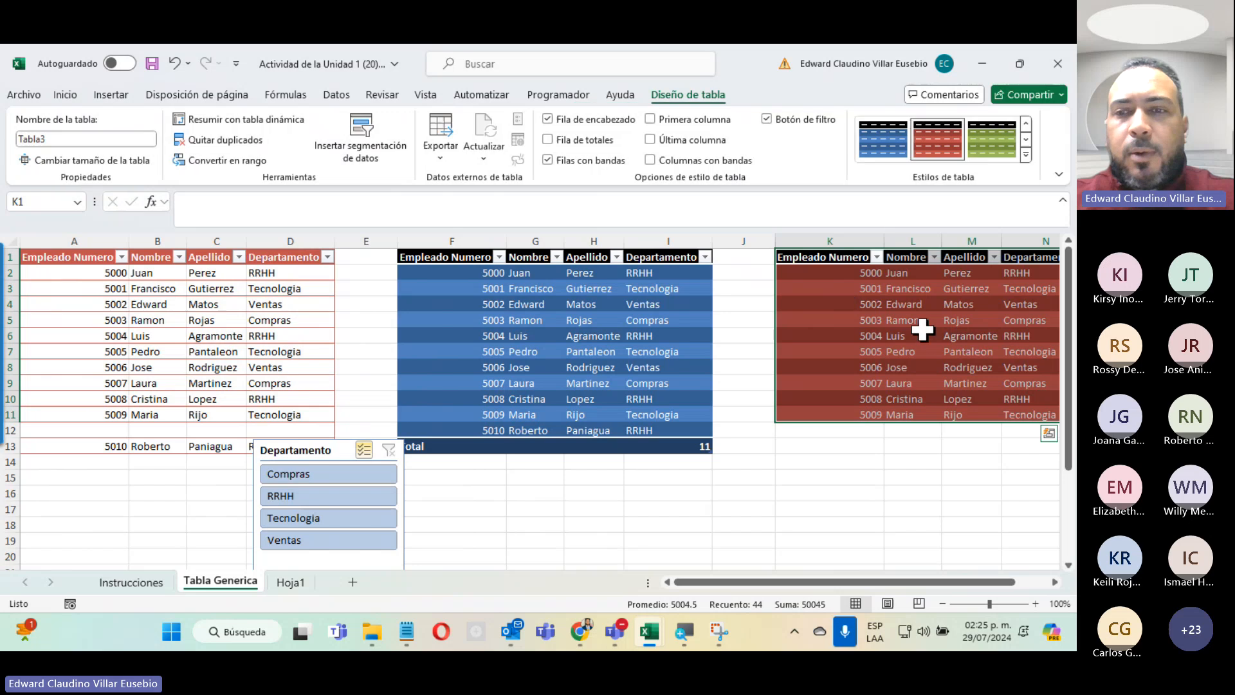
# Convert the dark red table in columns K to N into a normal range, keeping its formatting.
pyautogui.click(640, 315)
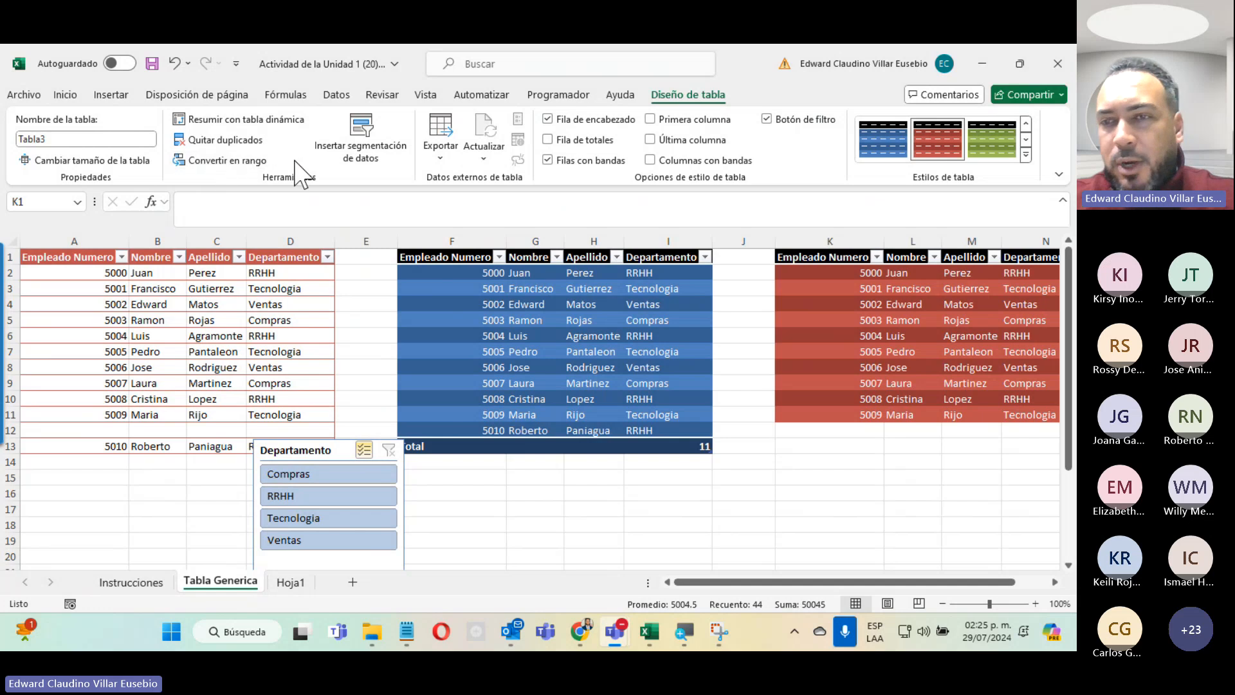
pyautogui.click(958, 583)
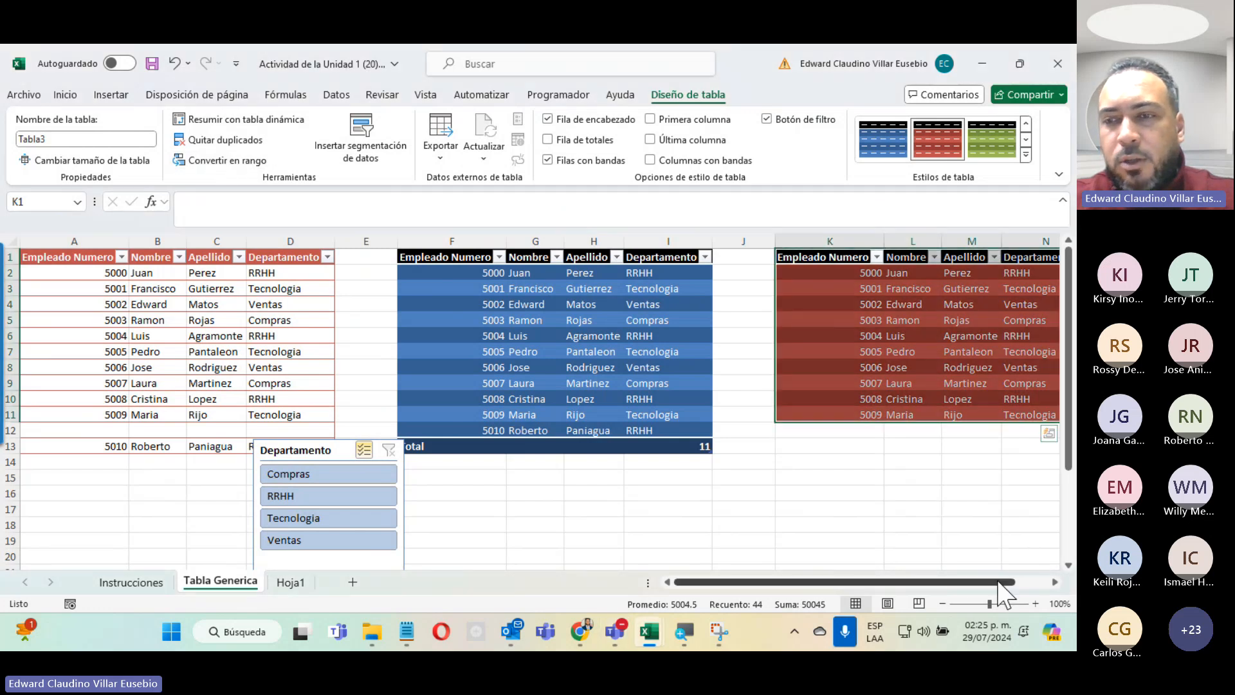
pyautogui.click(1033, 583)
pyautogui.moveTo(1032, 587); pyautogui.dragTo(896, 582)
pyautogui.click(790, 508)
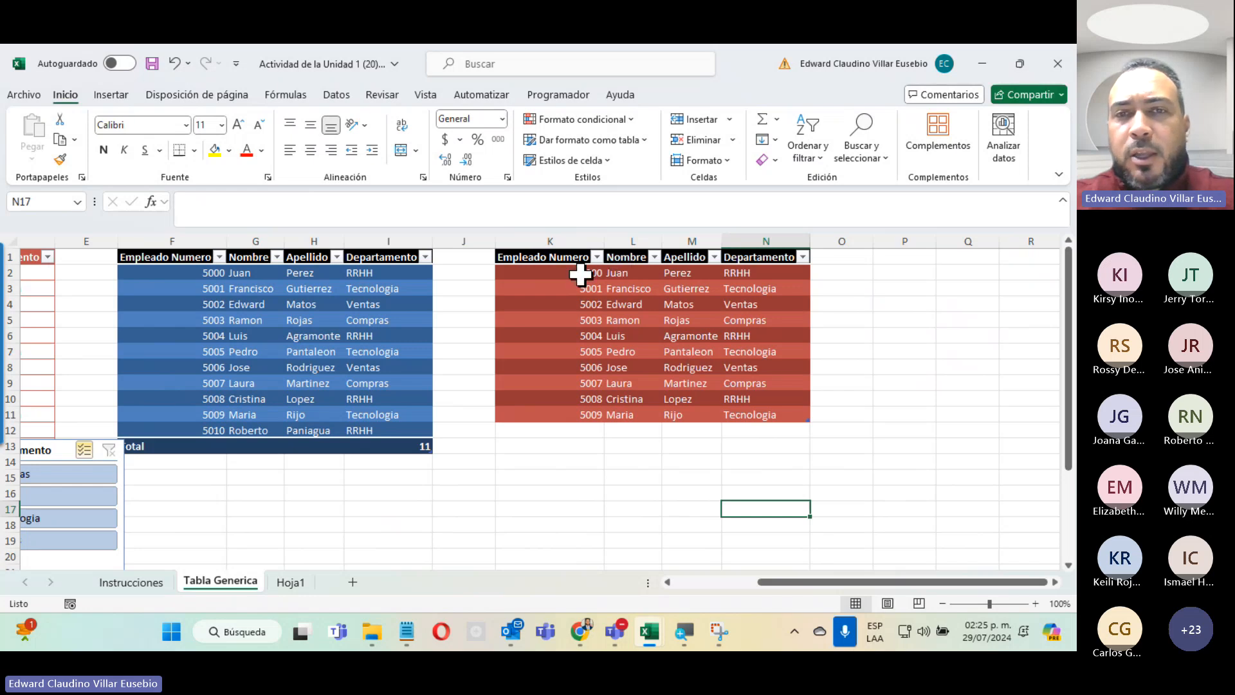
pyautogui.click(769, 351)
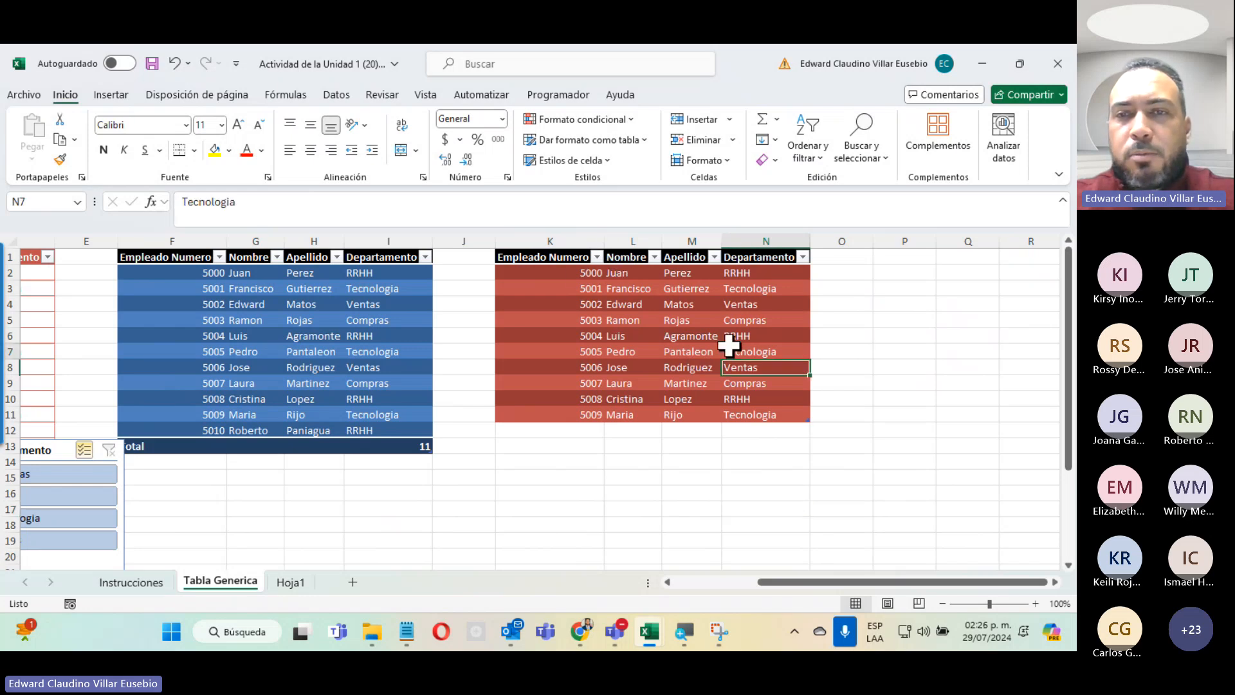
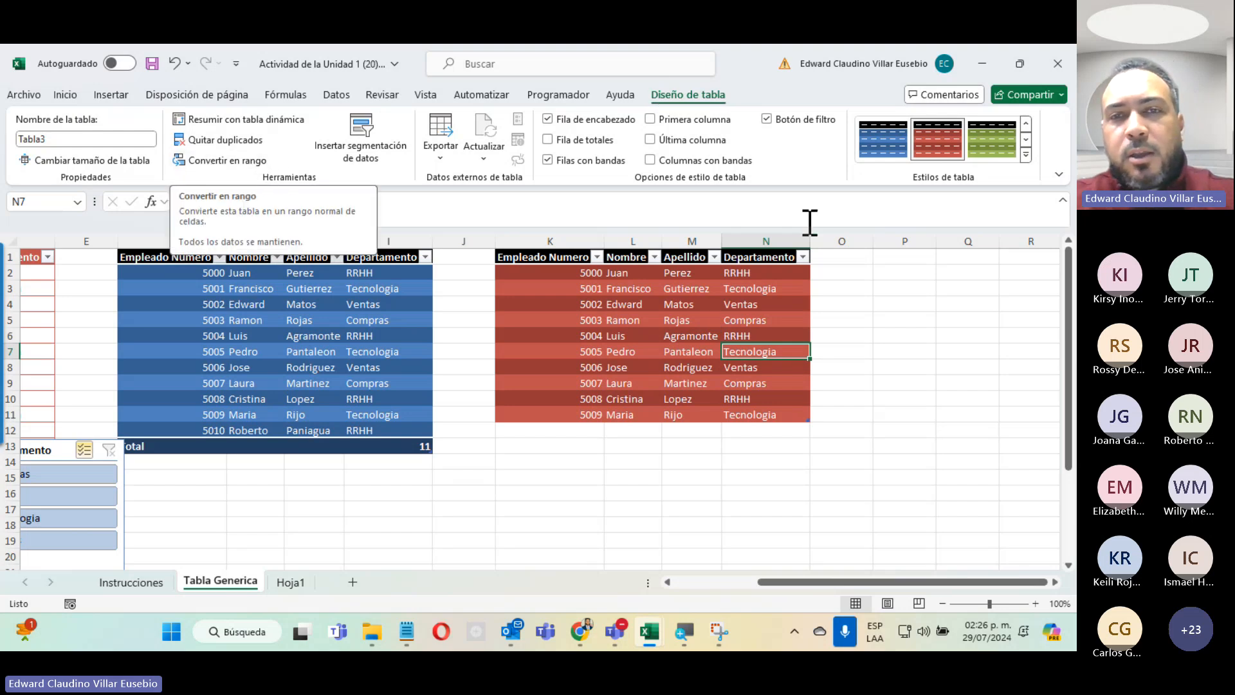
pyautogui.click(227, 162)
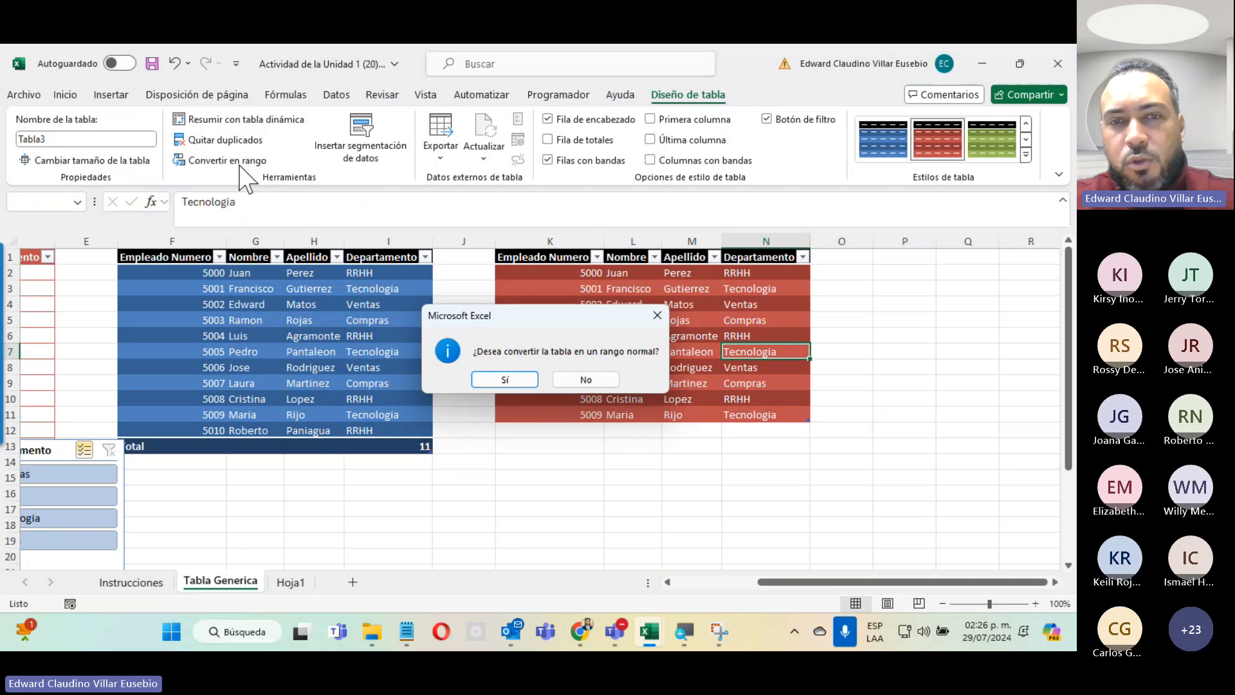
pyautogui.click(506, 379)
# Examine the header and data cells of the converted range in columns K to N for table features and formatting.
pyautogui.click(551, 258)
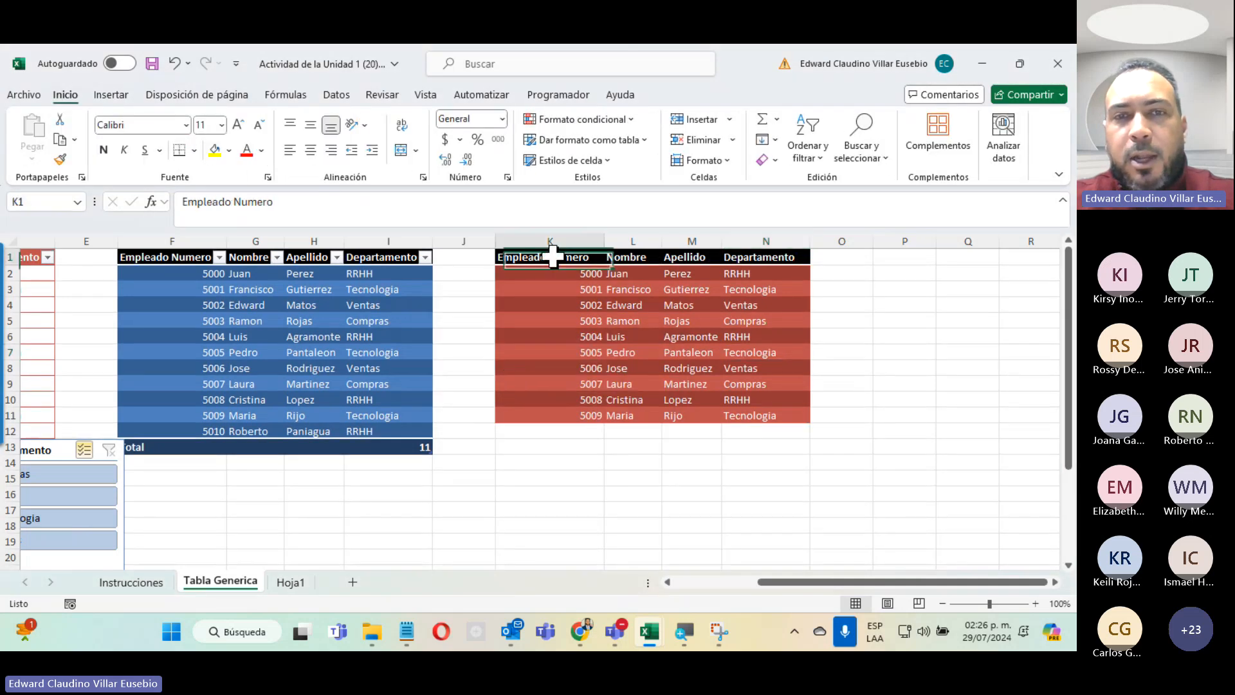
pyautogui.click(638, 258)
pyautogui.click(703, 257)
pyautogui.click(766, 257)
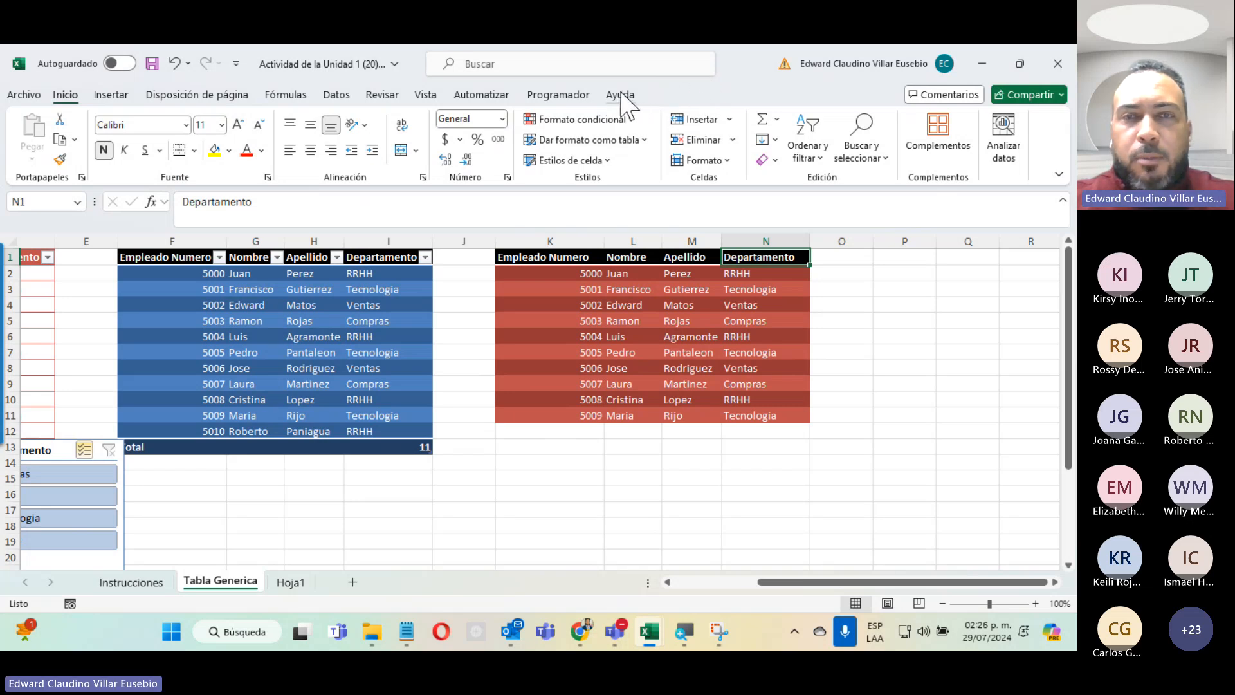
pyautogui.click(673, 385)
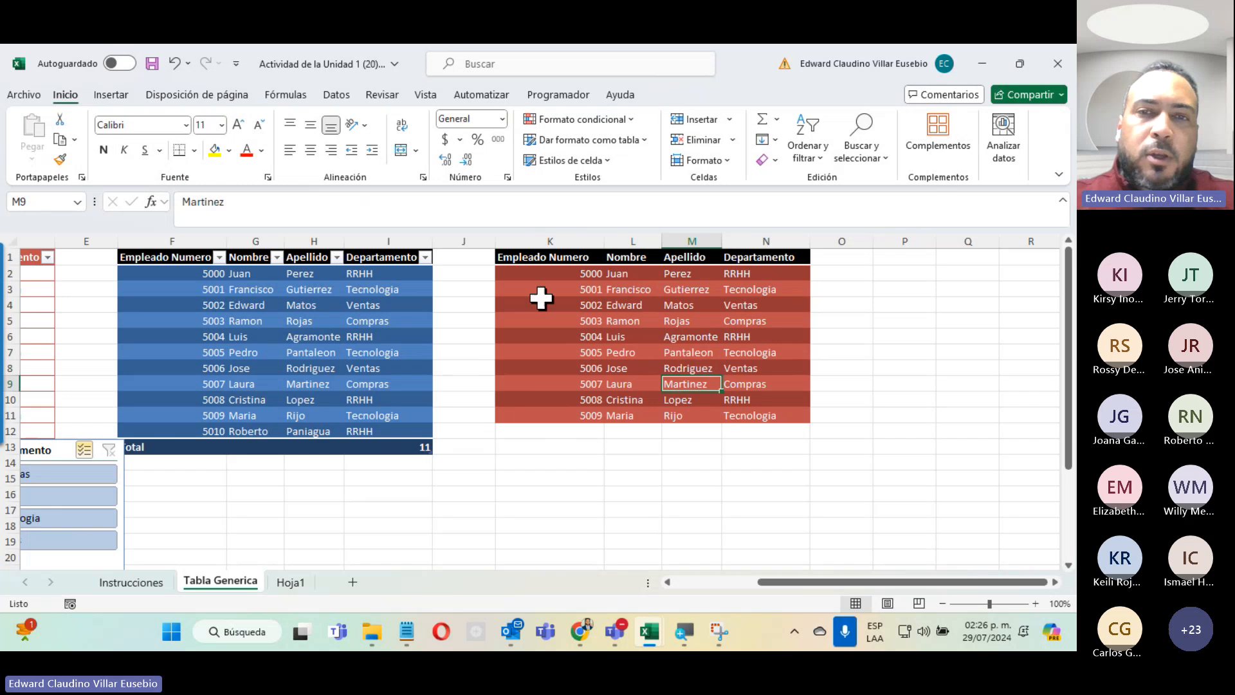
pyautogui.click(541, 274)
pyautogui.click(761, 289)
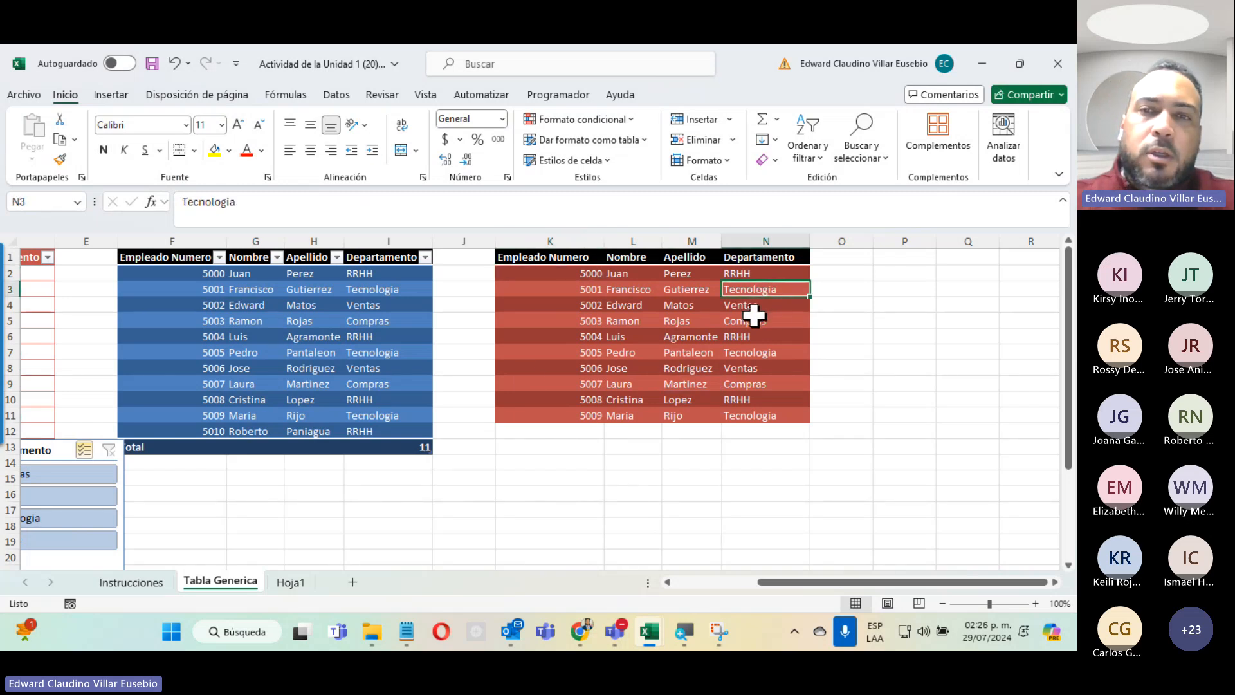
pyautogui.click(536, 320)
pyautogui.click(707, 386)
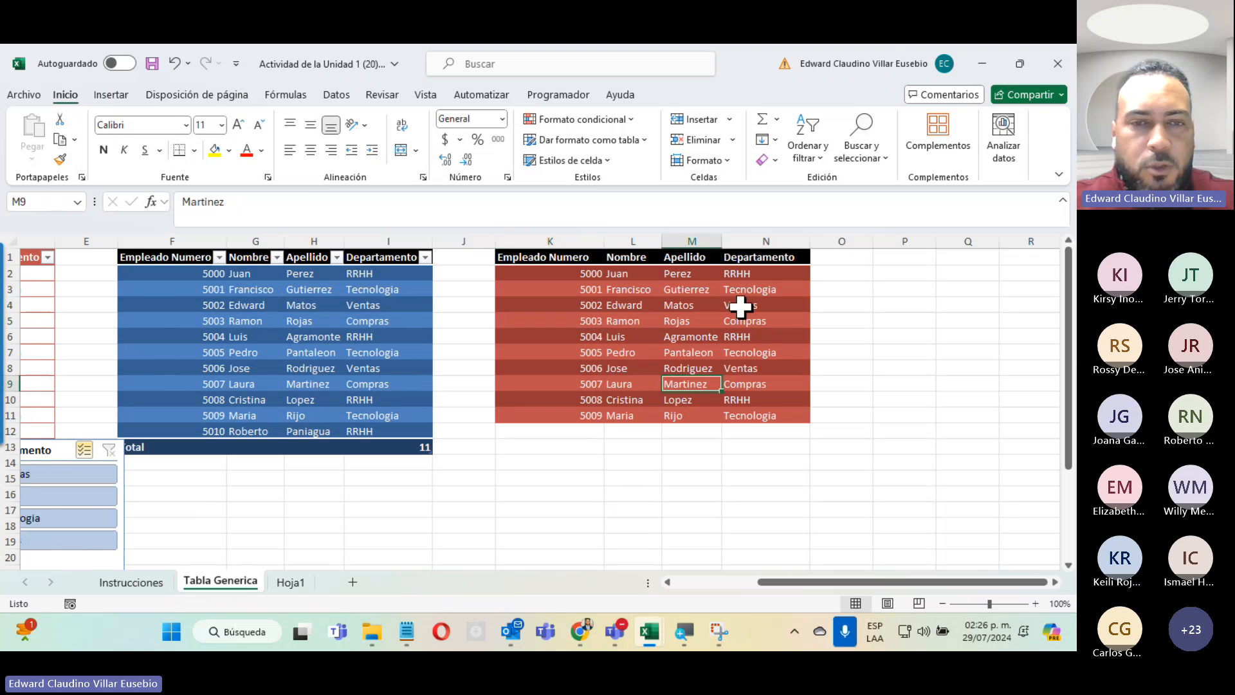
pyautogui.click(566, 367)
# Move the Departamento slicer below the converted red range, over columns K to M.
pyautogui.click(704, 583)
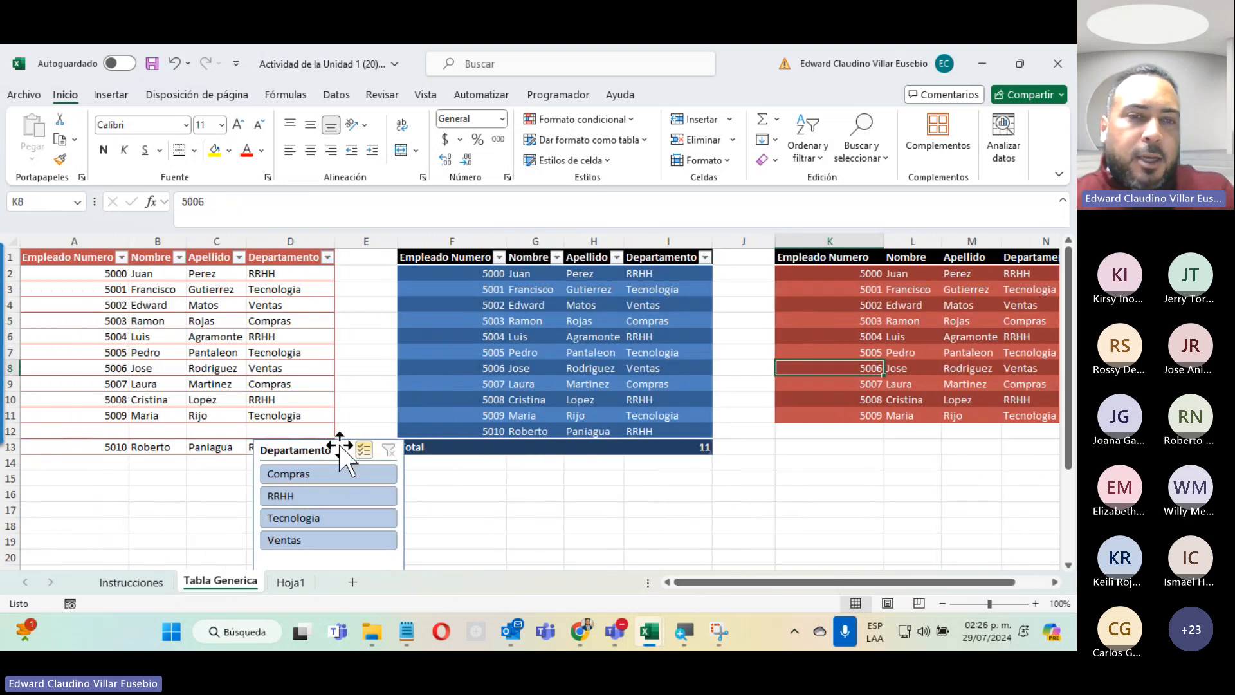
pyautogui.moveTo(340, 445); pyautogui.dragTo(911, 452)
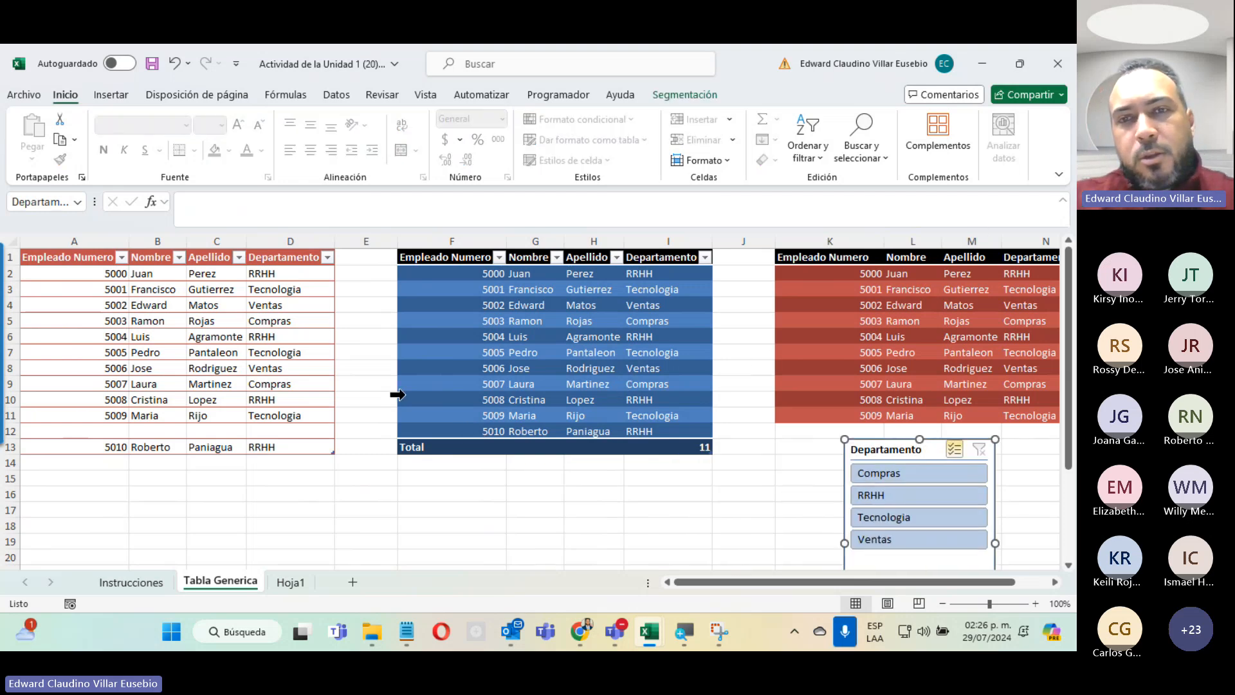
# Switch to Chrome and close the Unidad I.pdf and Video Unidad I pages, leaving the course page open.
pyautogui.click(981, 63)
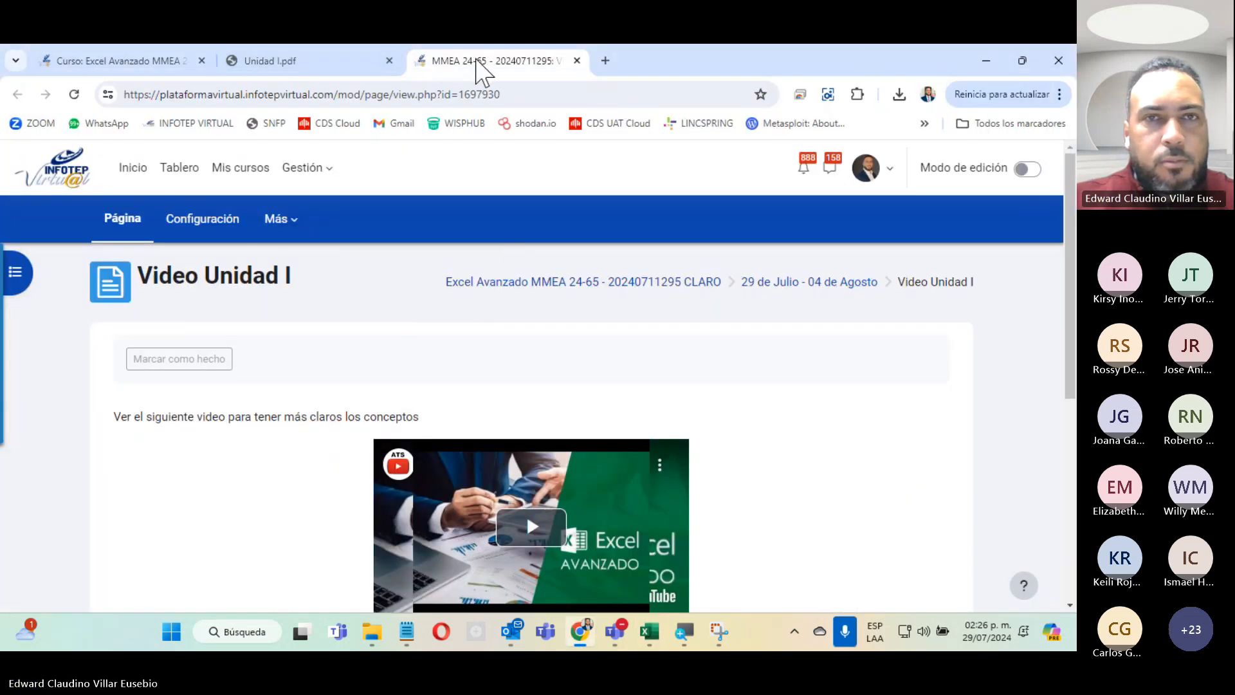
pyautogui.click(536, 167)
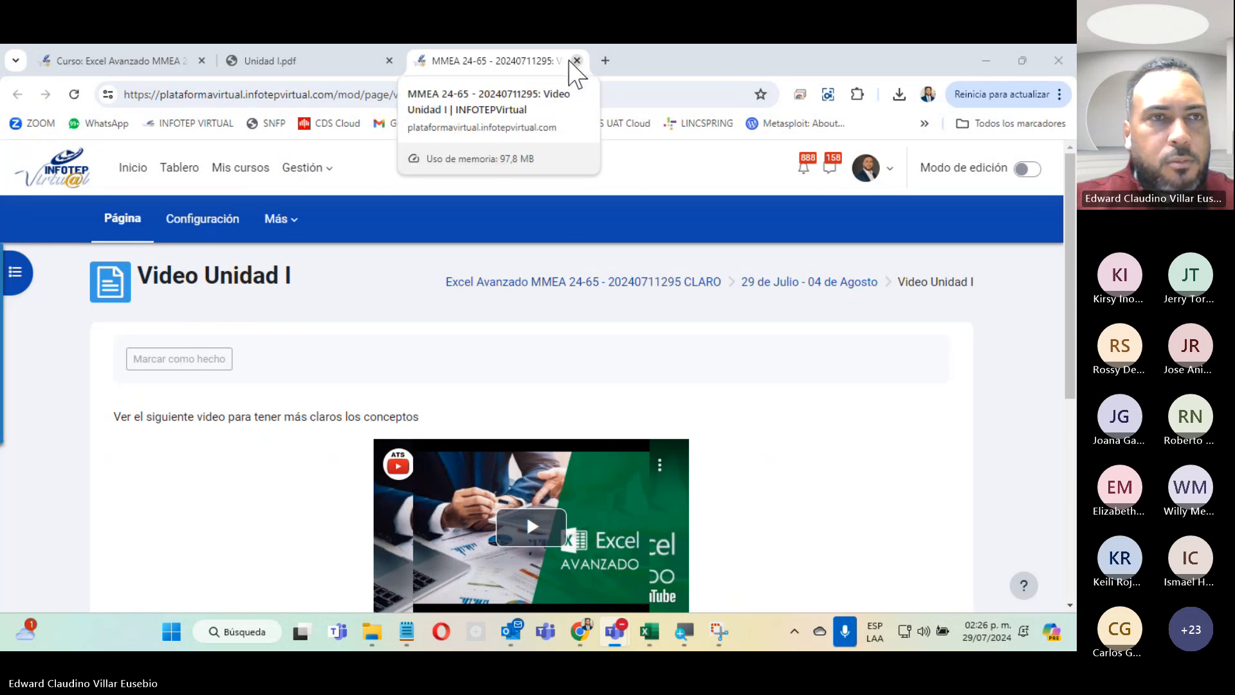
pyautogui.click(165, 64)
pyautogui.click(303, 64)
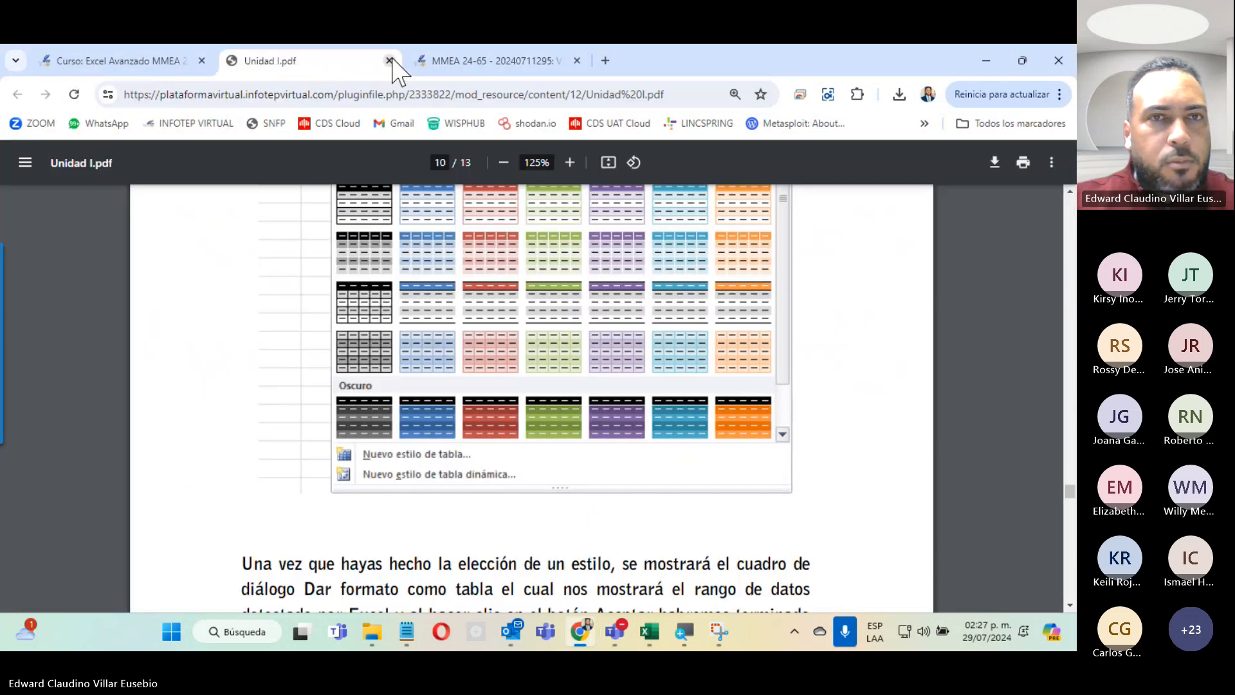
pyautogui.click(389, 61)
pyautogui.click(389, 60)
# Open the Unidad 2 section, Tablas y Gráficos Dinámicos, on the course page and load Guia de la Unidad 2 in a new tab.
pyautogui.scroll(1, 731, 430)
pyautogui.scroll(10, 725, 427)
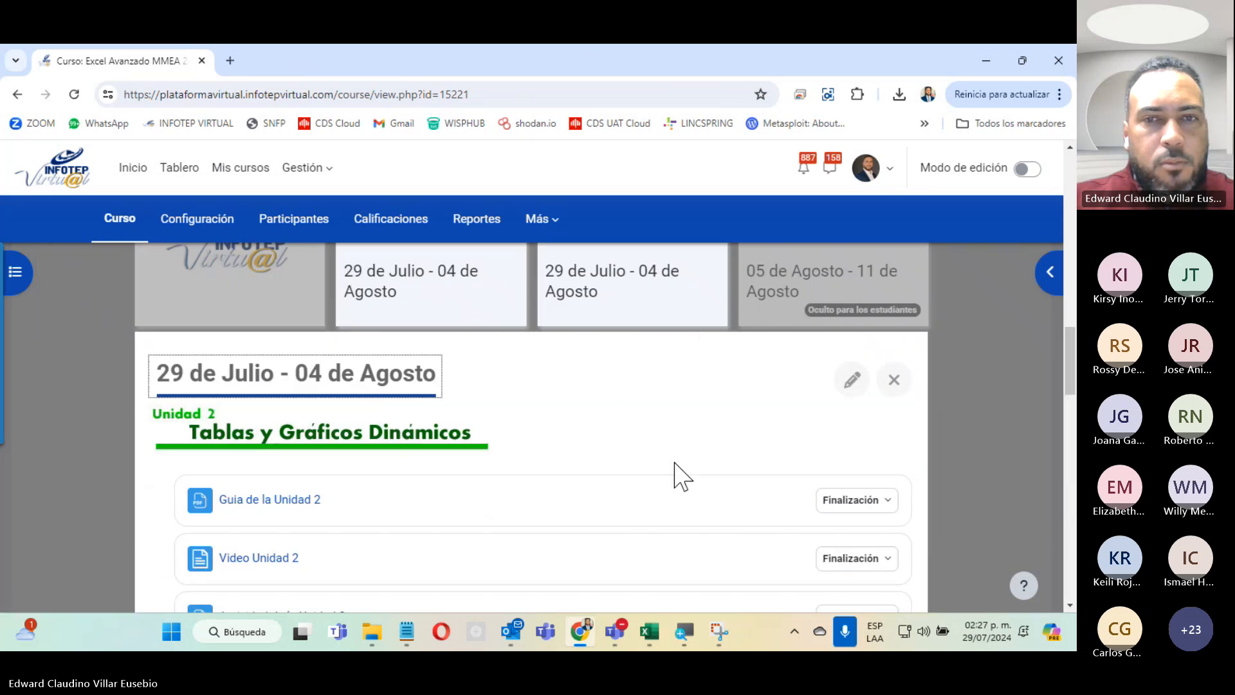
pyautogui.click(594, 279)
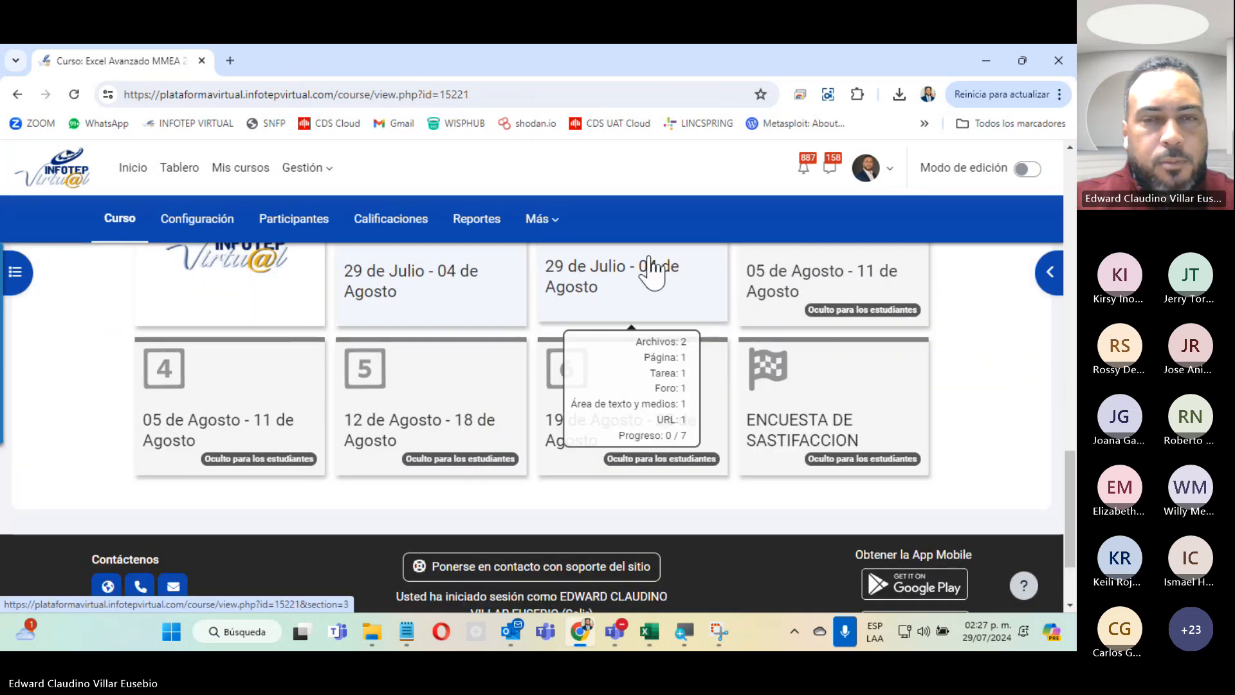
pyautogui.click(586, 296)
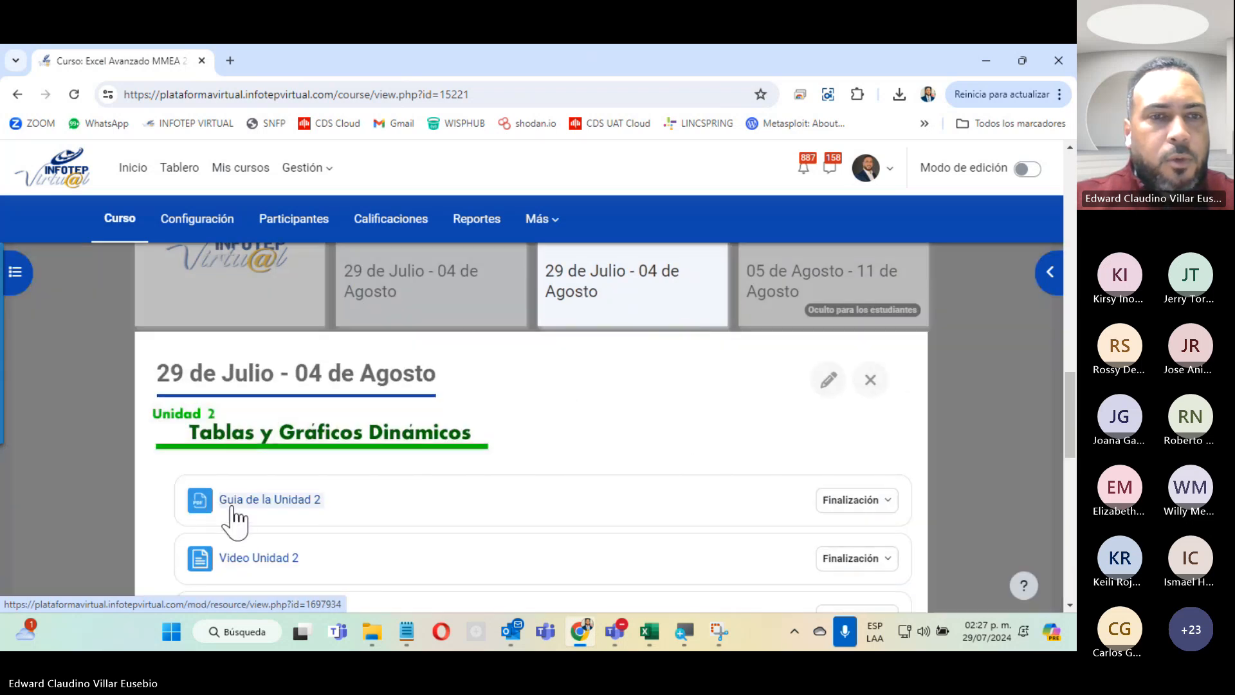
pyautogui.rightClick(233, 511)
pyautogui.click(283, 316)
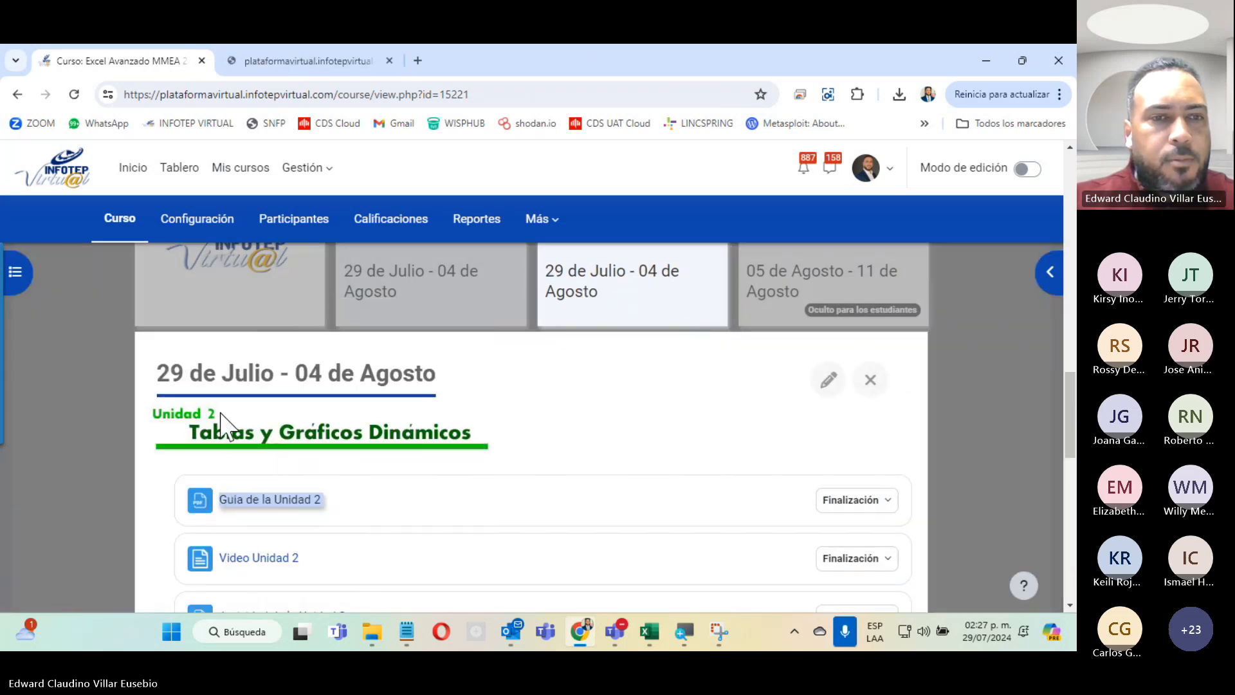
# Open Video Unidad 2 and Foro de la Unidad 2 in new tabs, and download the Actividad de la Unidad 2 file.
pyautogui.scroll(-4, 225, 399)
pyautogui.rightClick(241, 270)
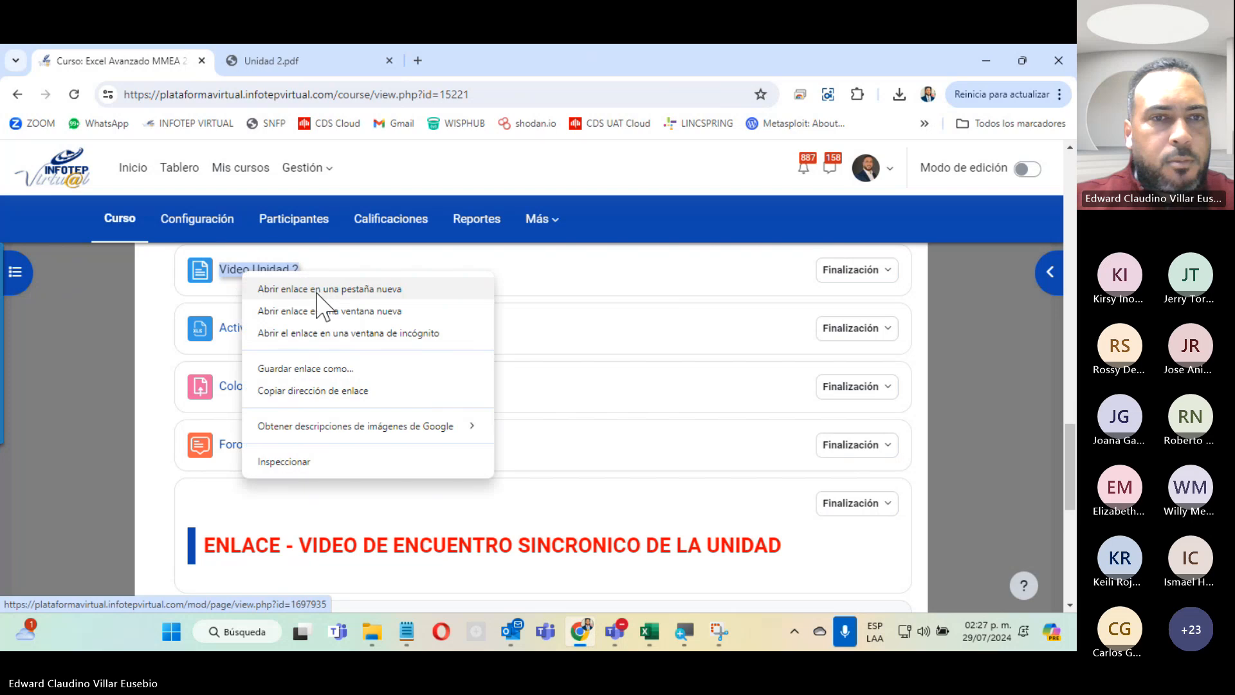
pyautogui.click(316, 287)
pyautogui.rightClick(269, 327)
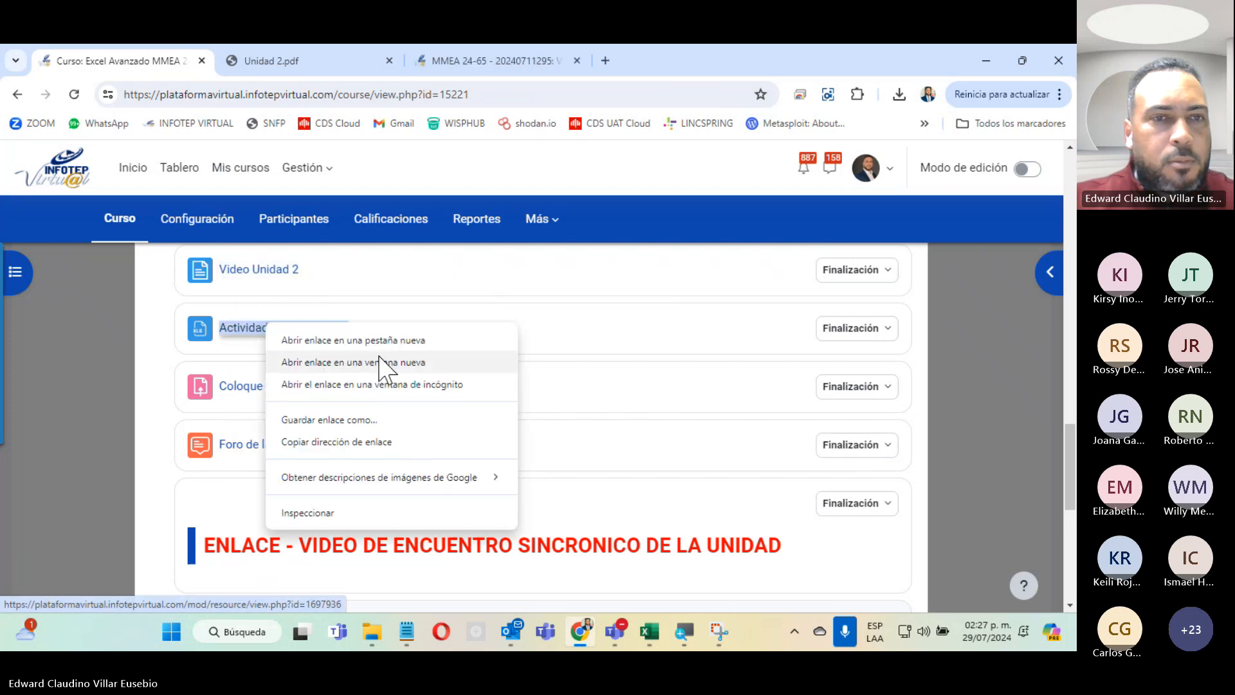
pyautogui.click(353, 345)
pyautogui.rightClick(272, 445)
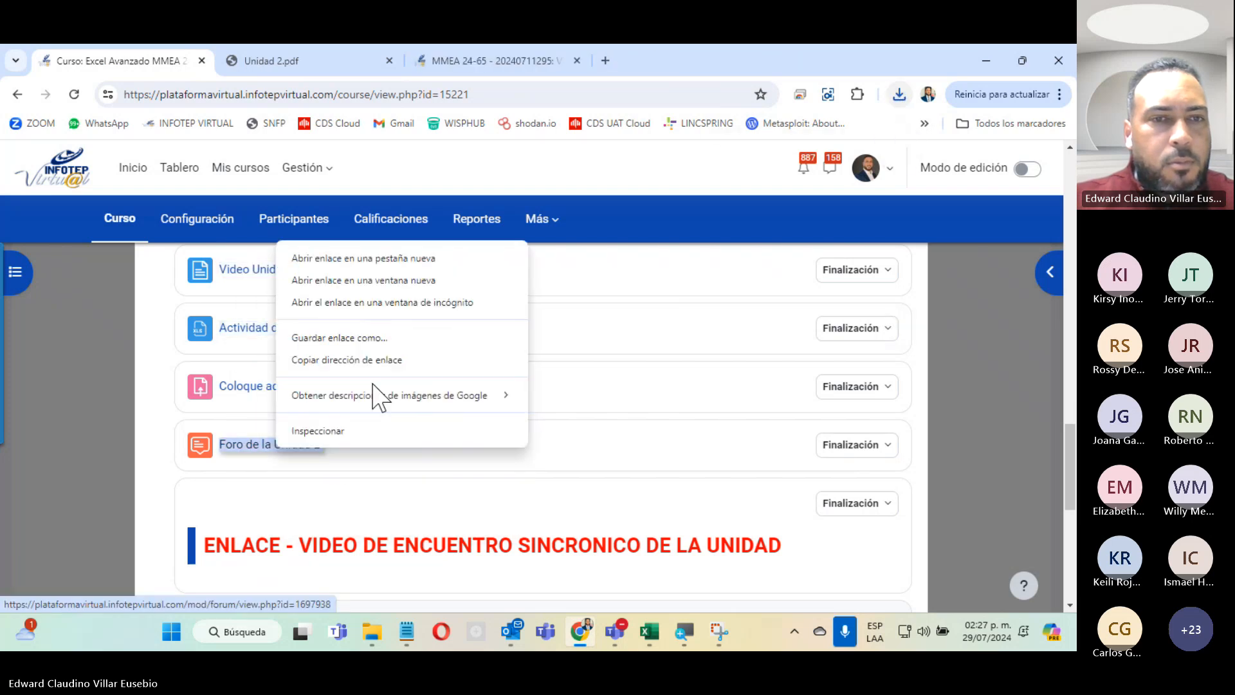
pyautogui.click(396, 258)
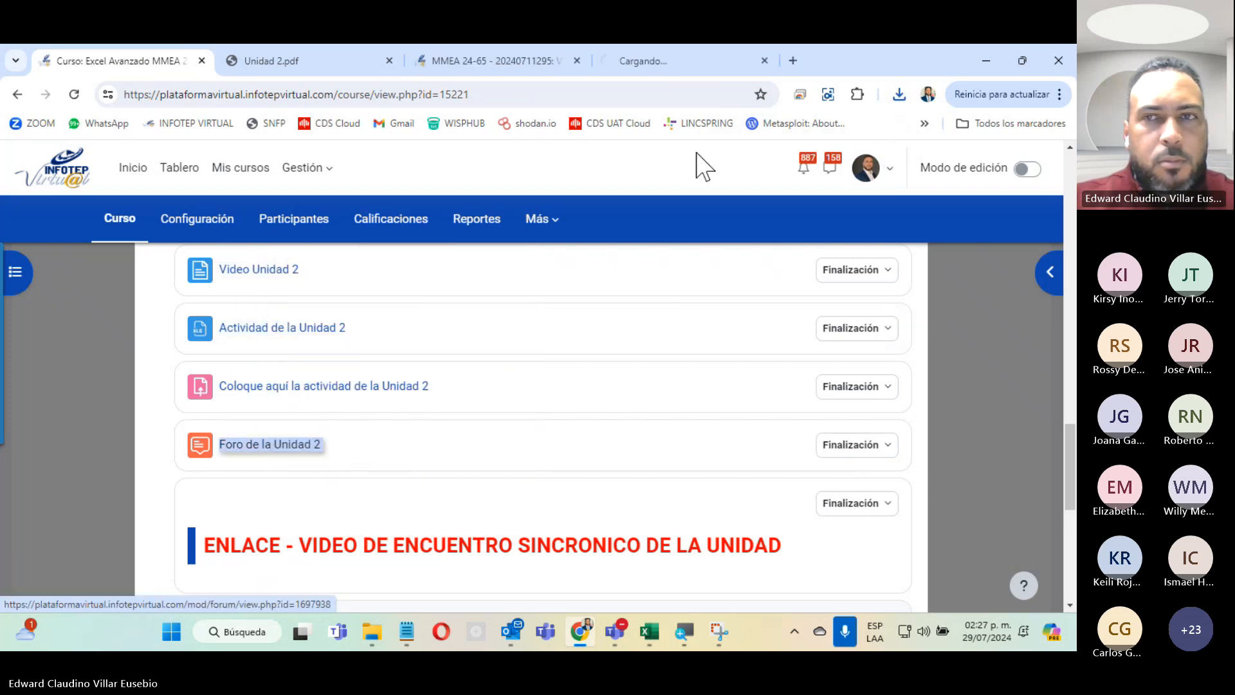
# Open the downloaded Actividad de la Unidad 2 workbook in Excel and display its Tabla Dinamica sheet.
pyautogui.click(899, 94)
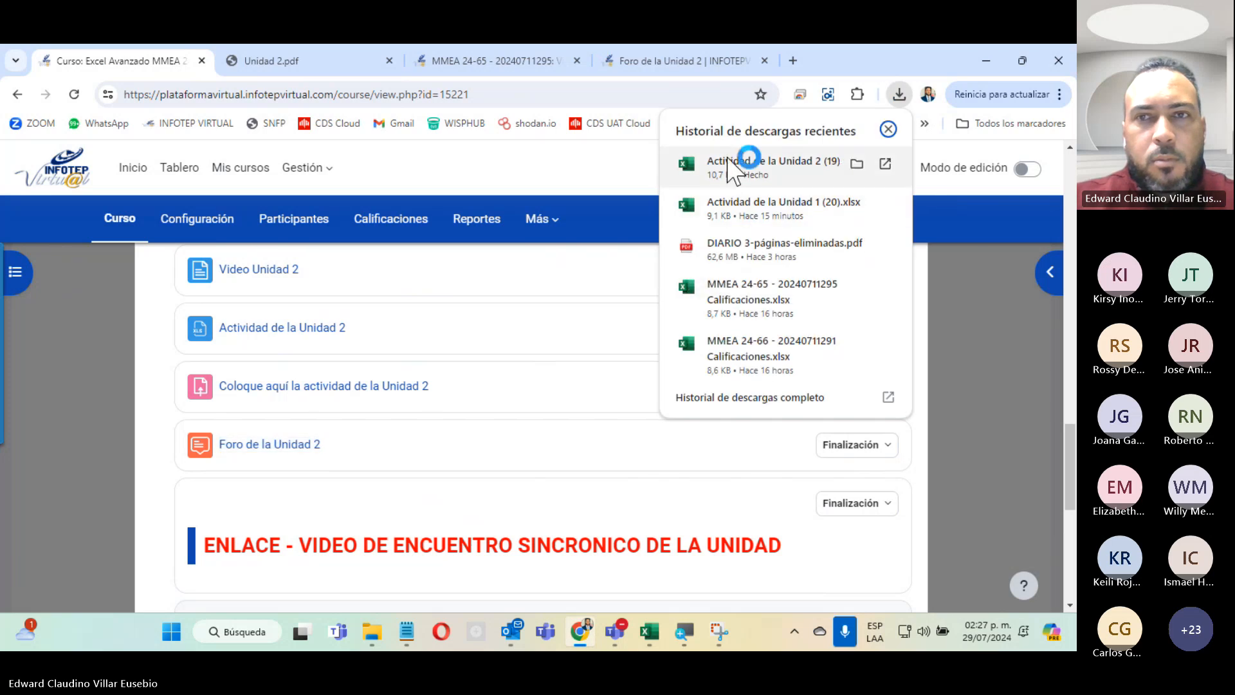
pyautogui.click(729, 169)
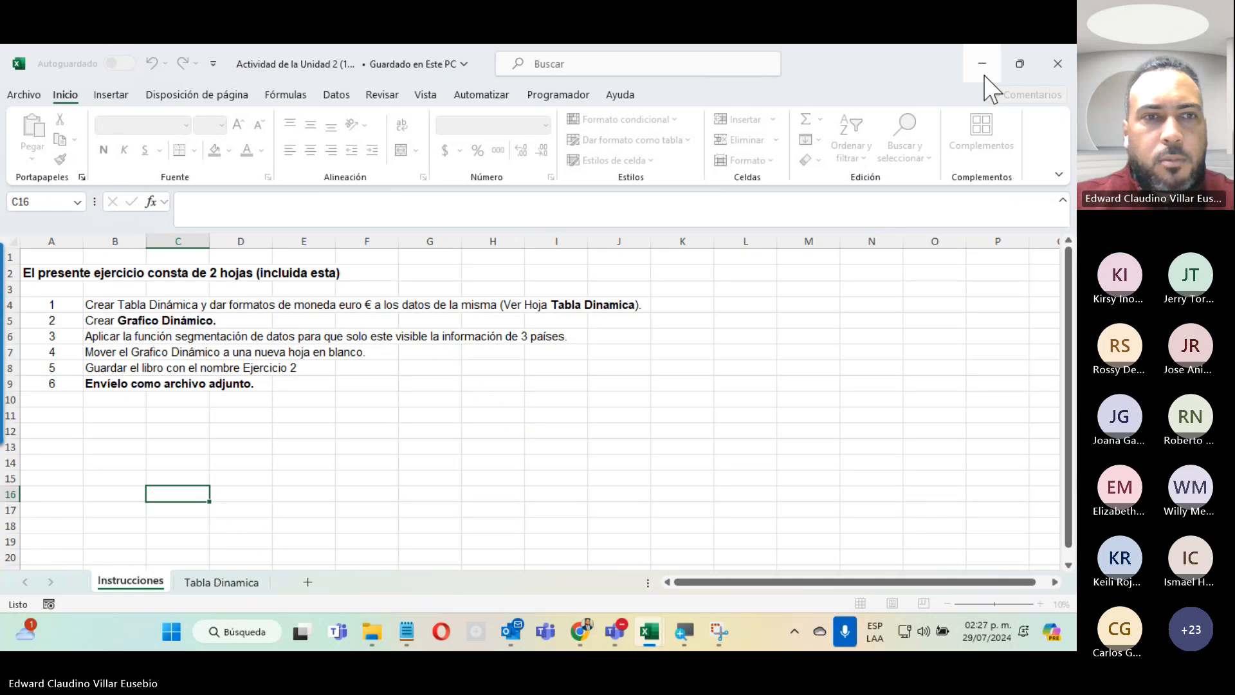
pyautogui.click(214, 581)
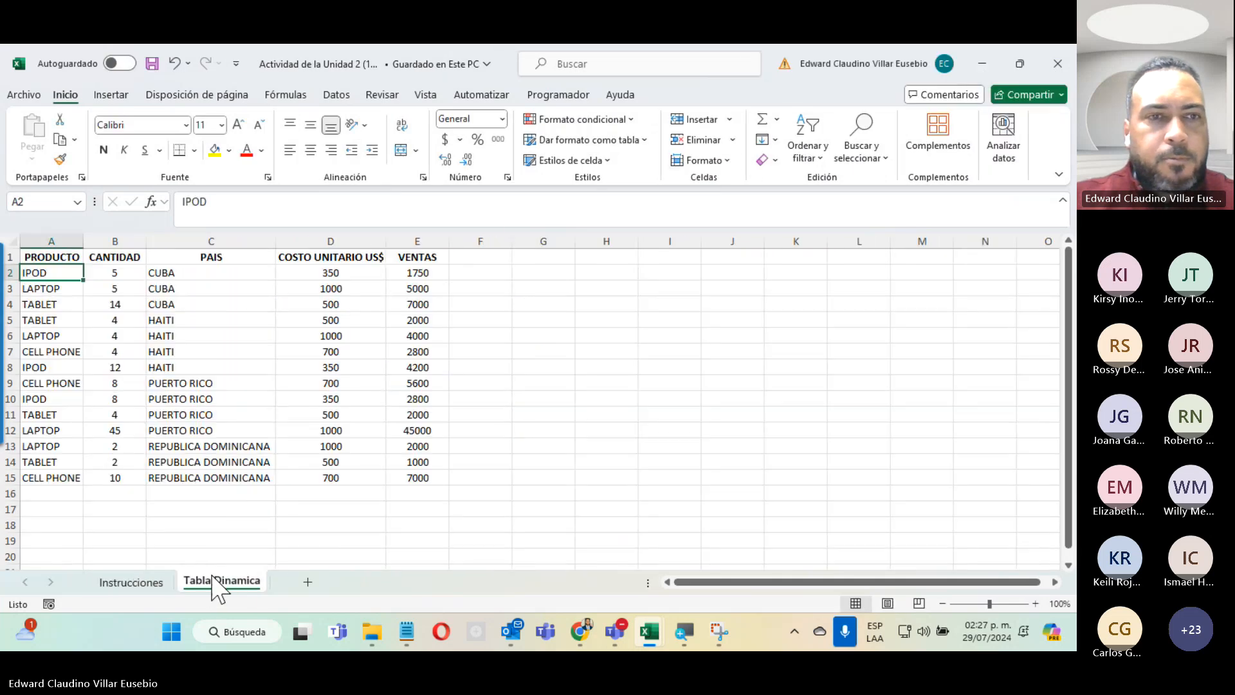
# Minimize both activity workbooks and bring up the Unidad 2.pdf guide in Chrome.
pyautogui.click(982, 63)
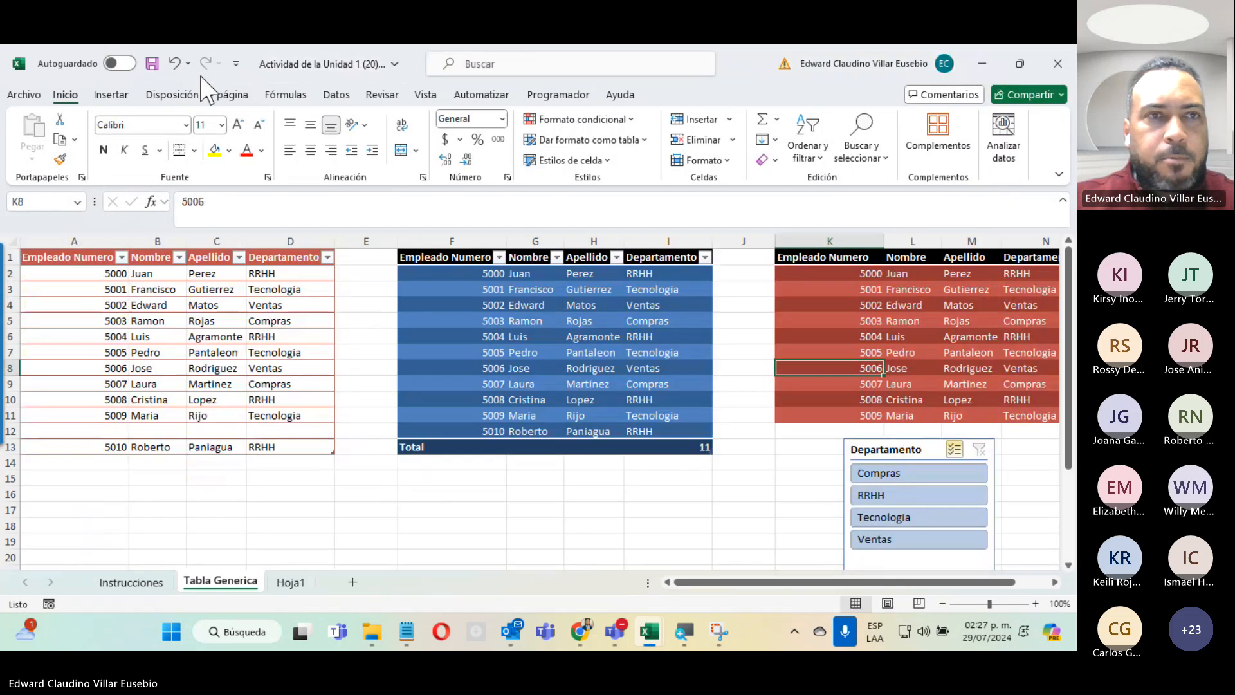
pyautogui.click(983, 63)
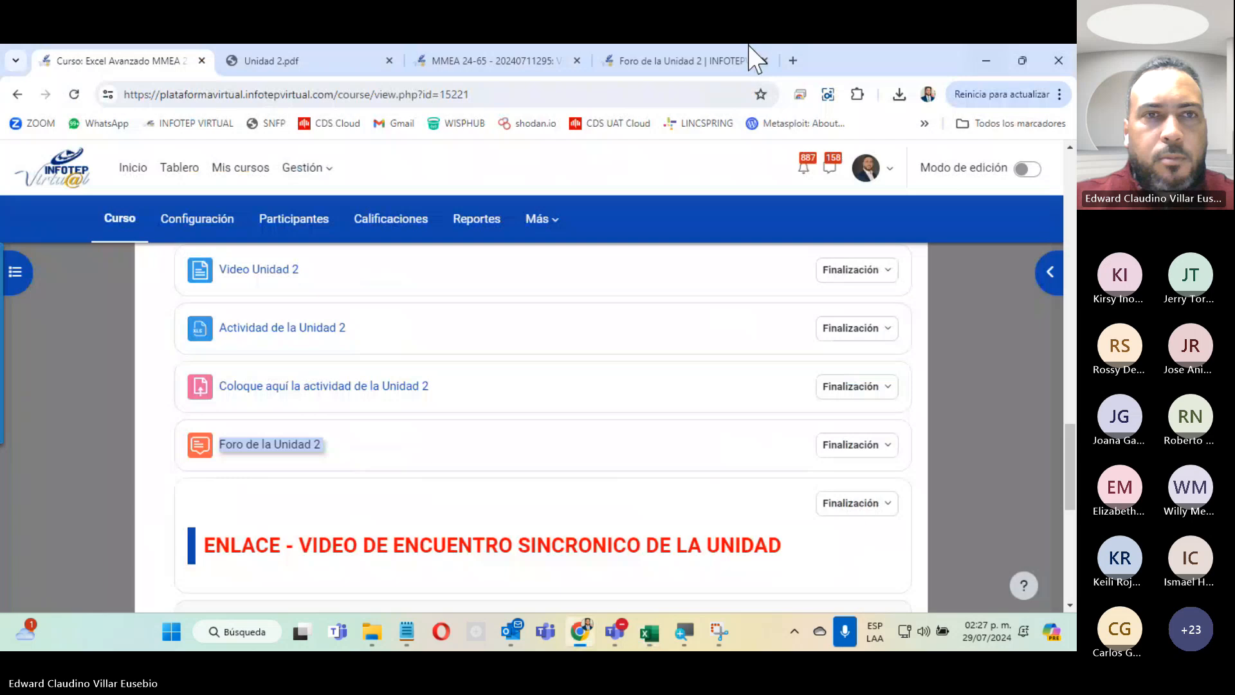
pyautogui.click(273, 56)
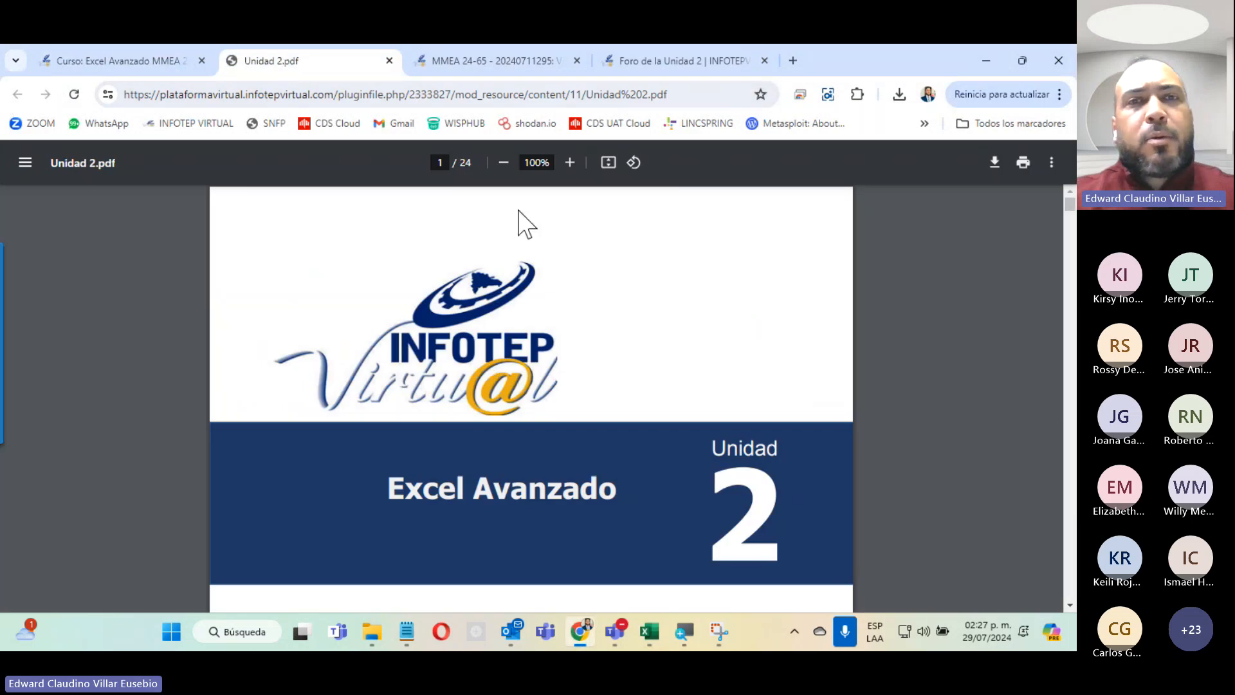
# Go to section 2.1, ¿Qué es una tabla dinámica?, in the Unidad 2 guide and enlarge the page to 150%.
pyautogui.scroll(-4, 586, 193)
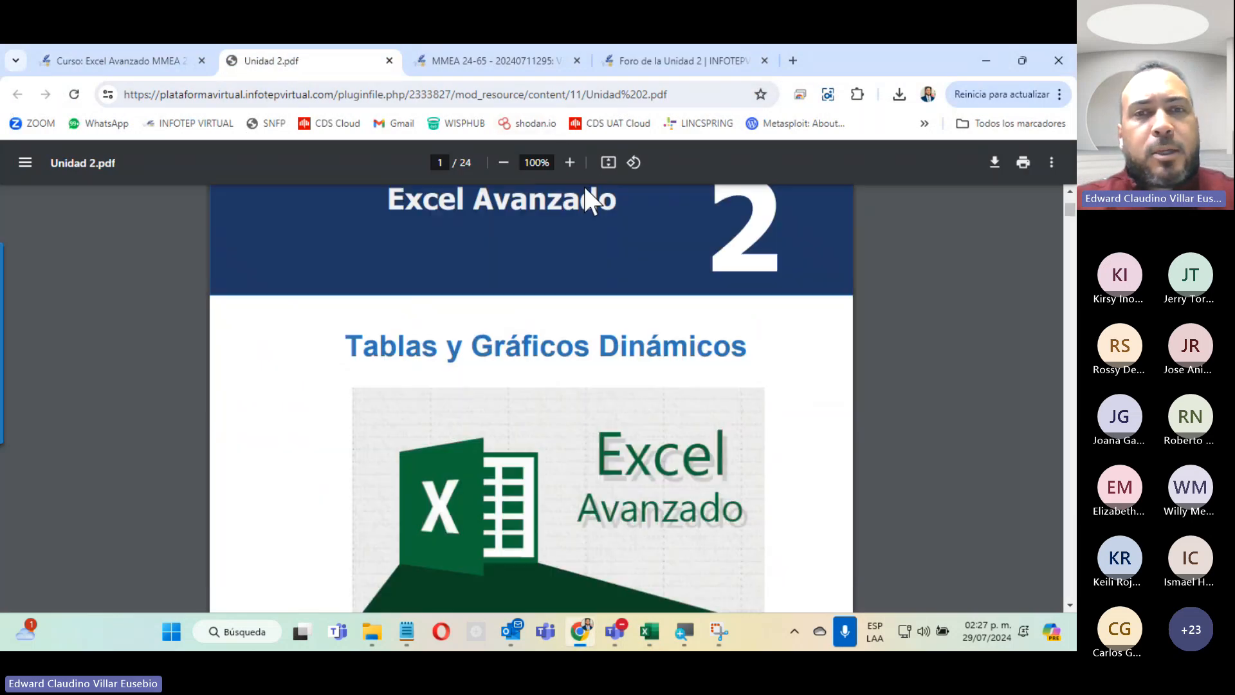
pyautogui.scroll(-4, 588, 199)
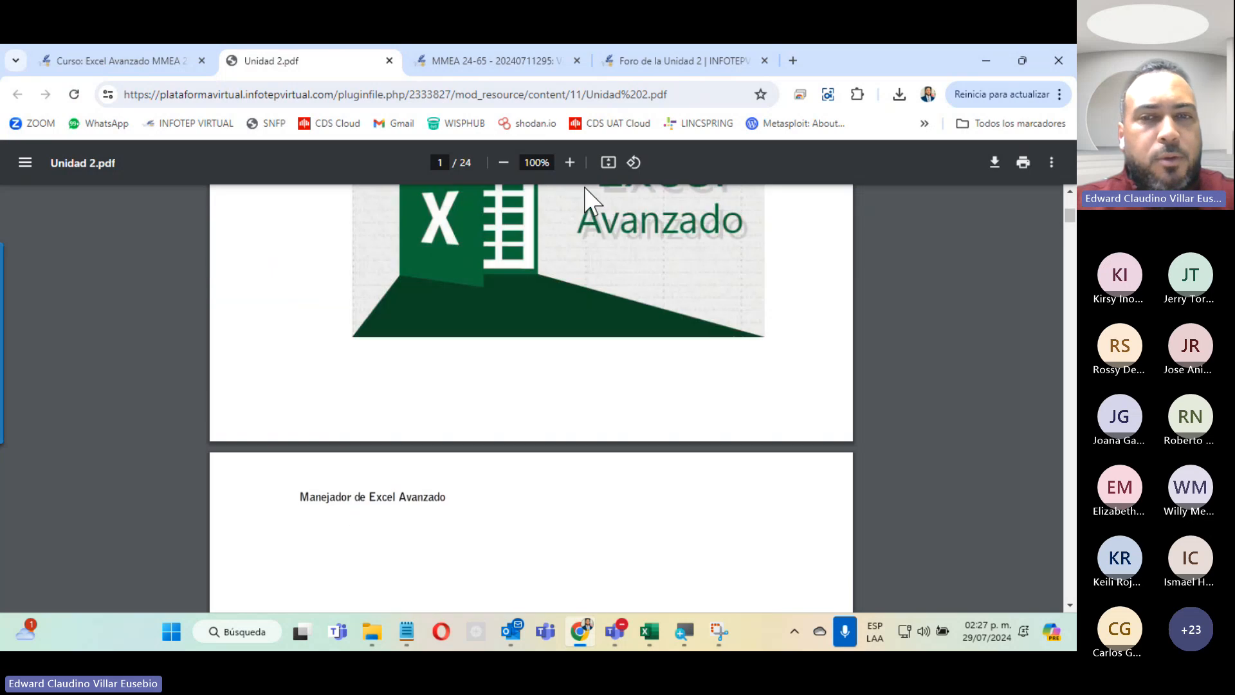
pyautogui.scroll(-12, 586, 199)
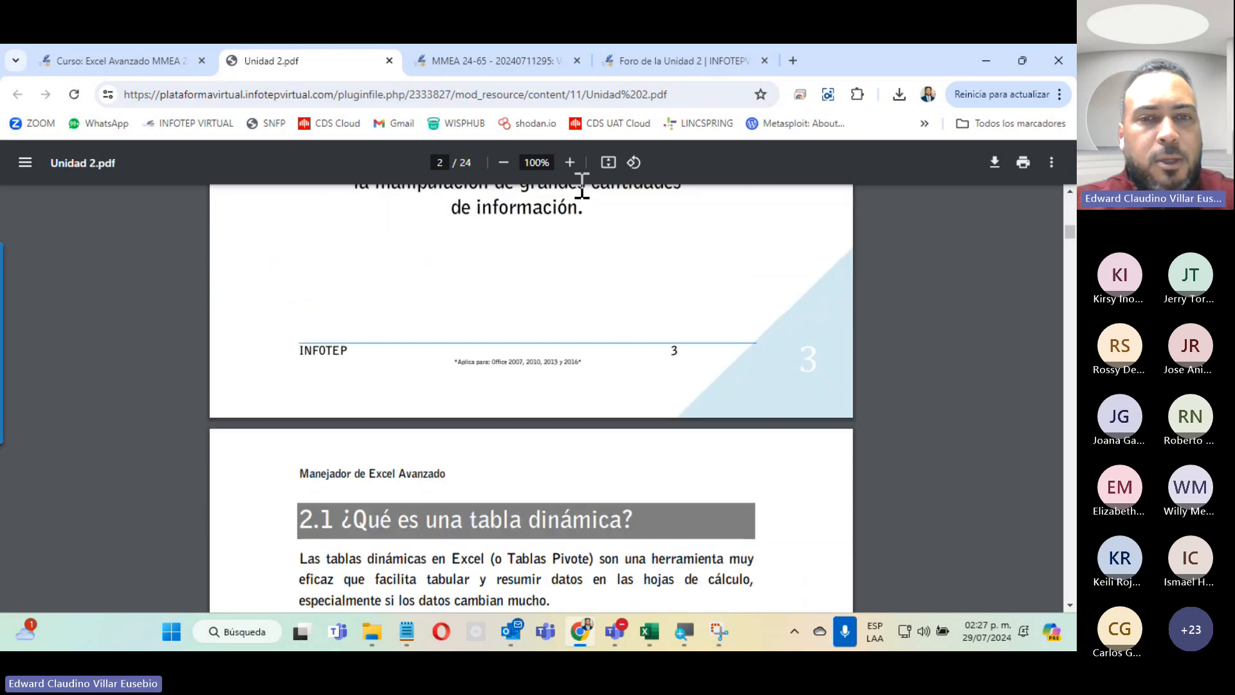
pyautogui.scroll(-4, 581, 186)
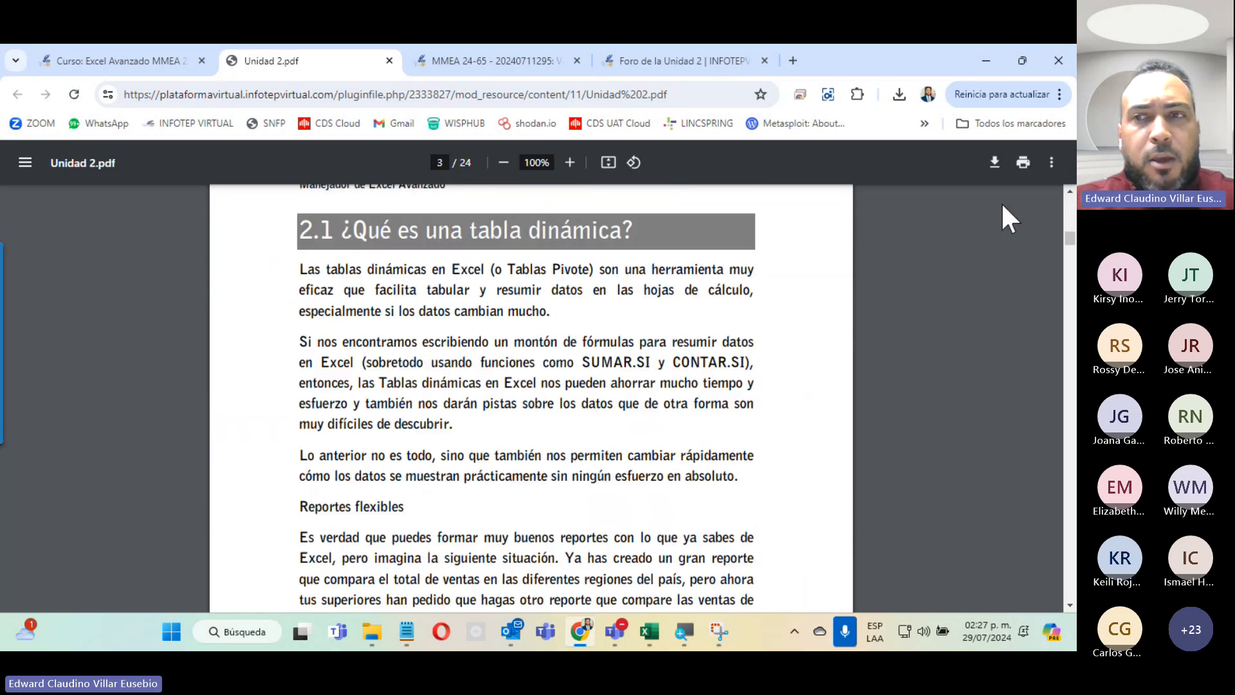
pyautogui.moveTo(1073, 255); pyautogui.dragTo(1070, 250)
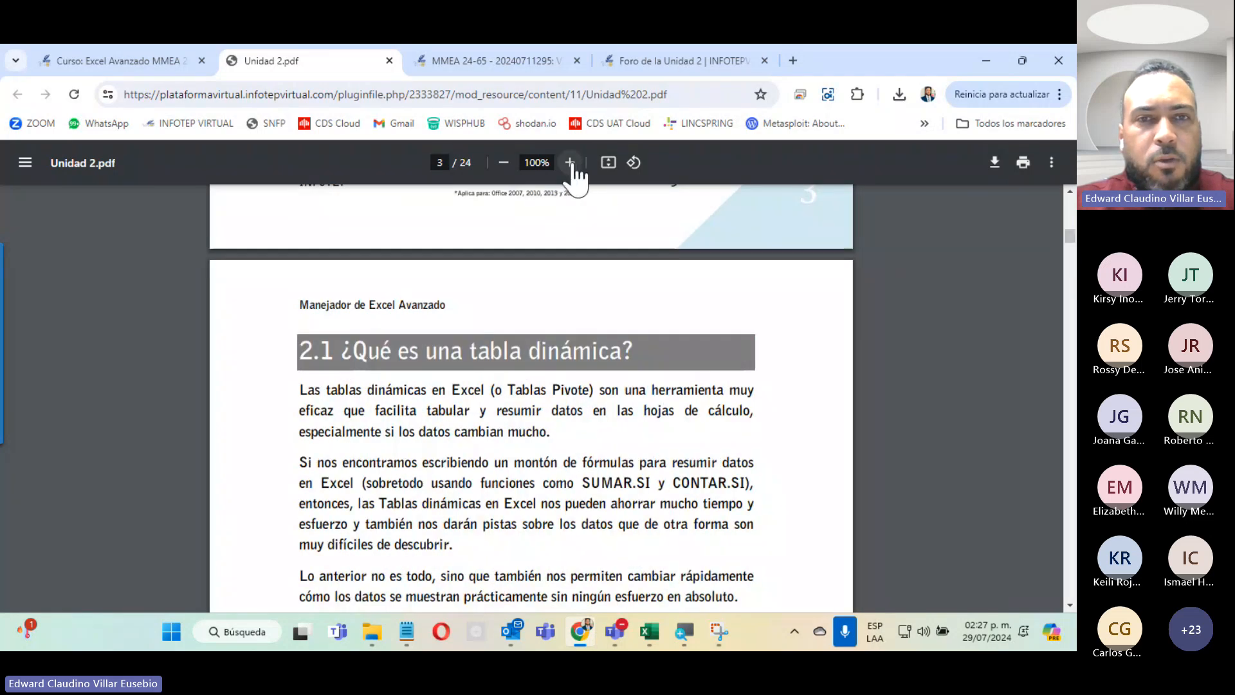
pyautogui.click(570, 163)
pyautogui.click(569, 163)
pyautogui.click(570, 163)
pyautogui.scroll(-4, 573, 207)
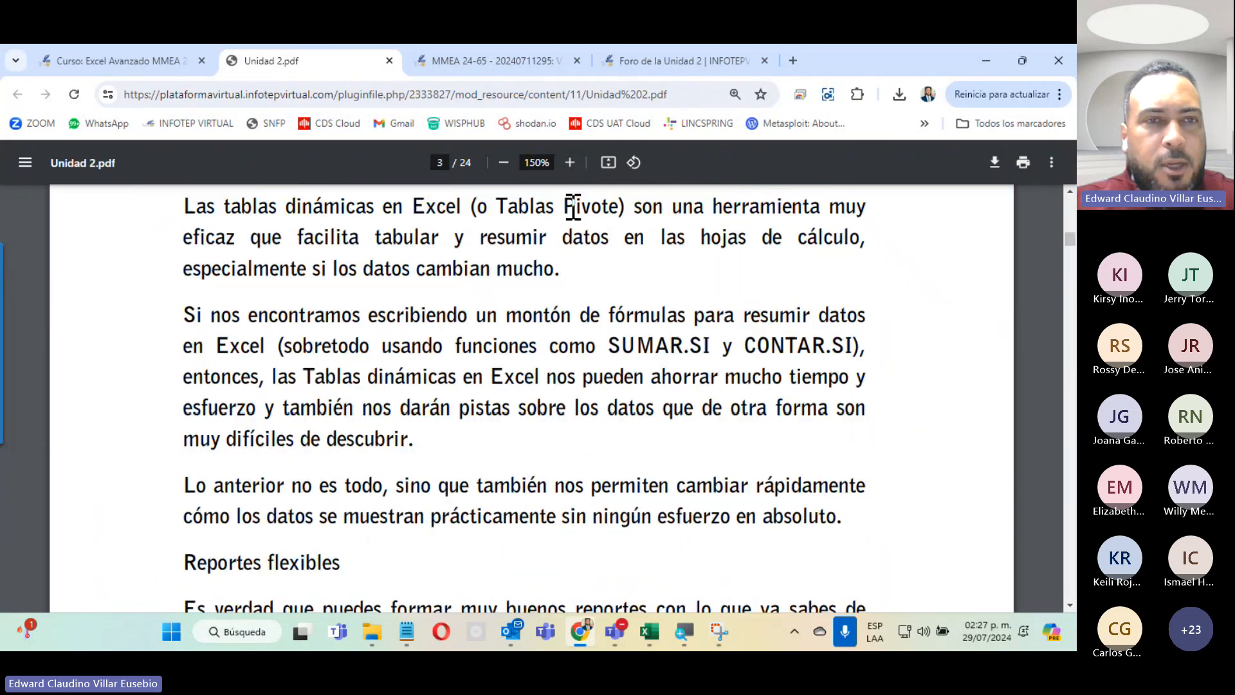
# Read section 2.1 on what a pivot table is, through the end of Reportes flexibles.
pyautogui.scroll(4, 572, 207)
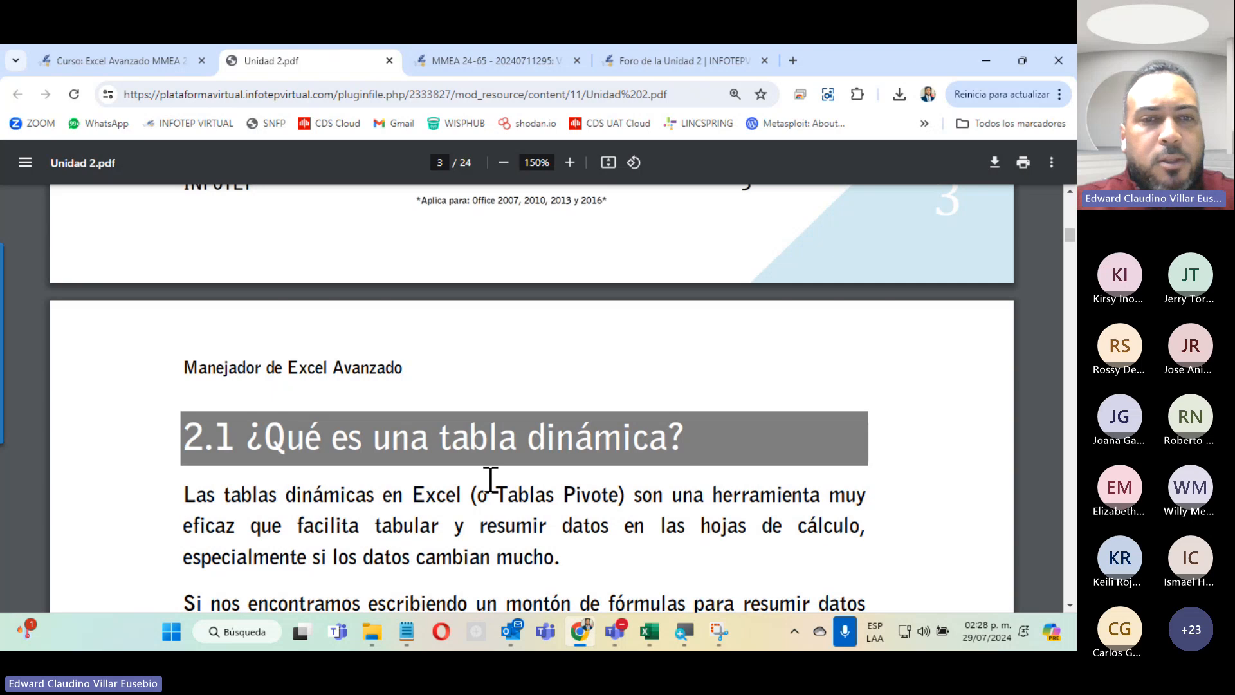
pyautogui.scroll(-5, 433, 475)
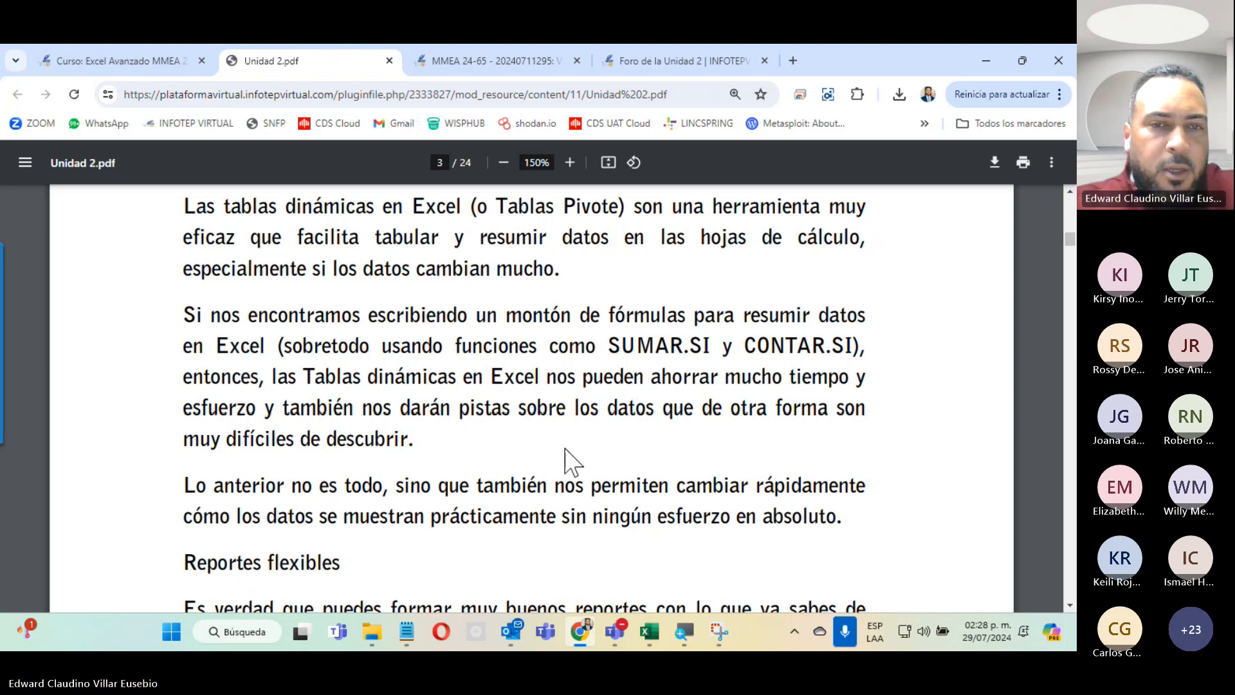
pyautogui.scroll(-5, 566, 460)
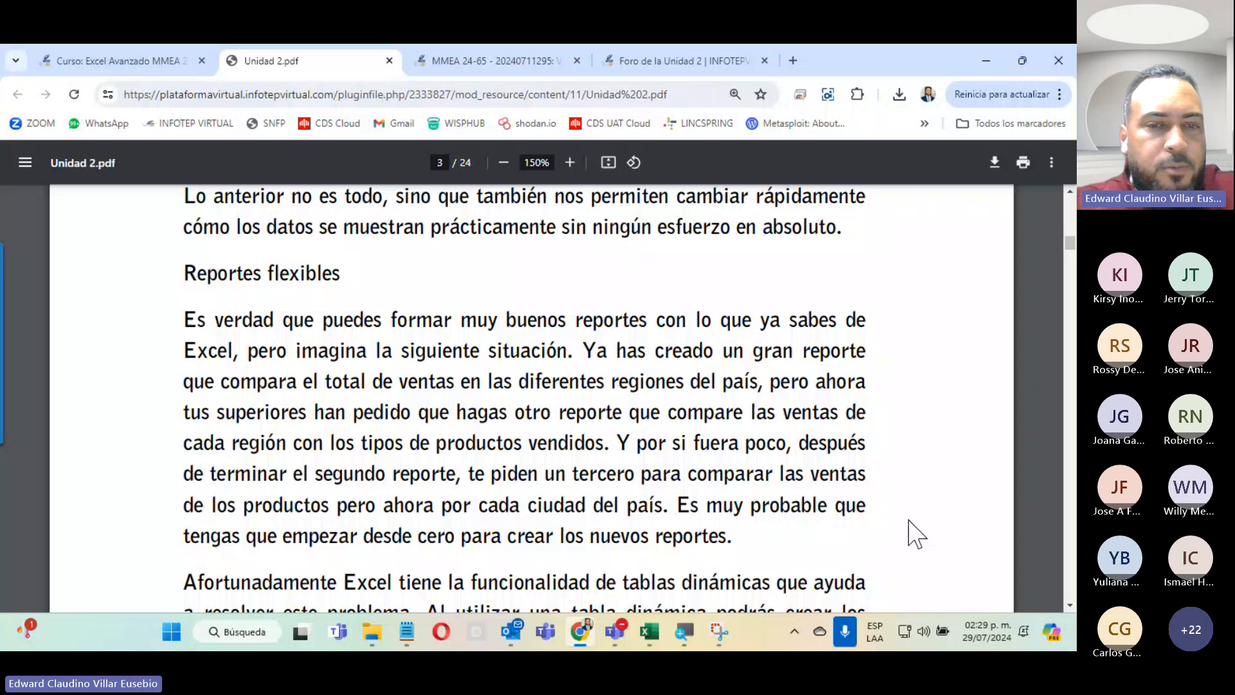
pyautogui.scroll(-5, 848, 482)
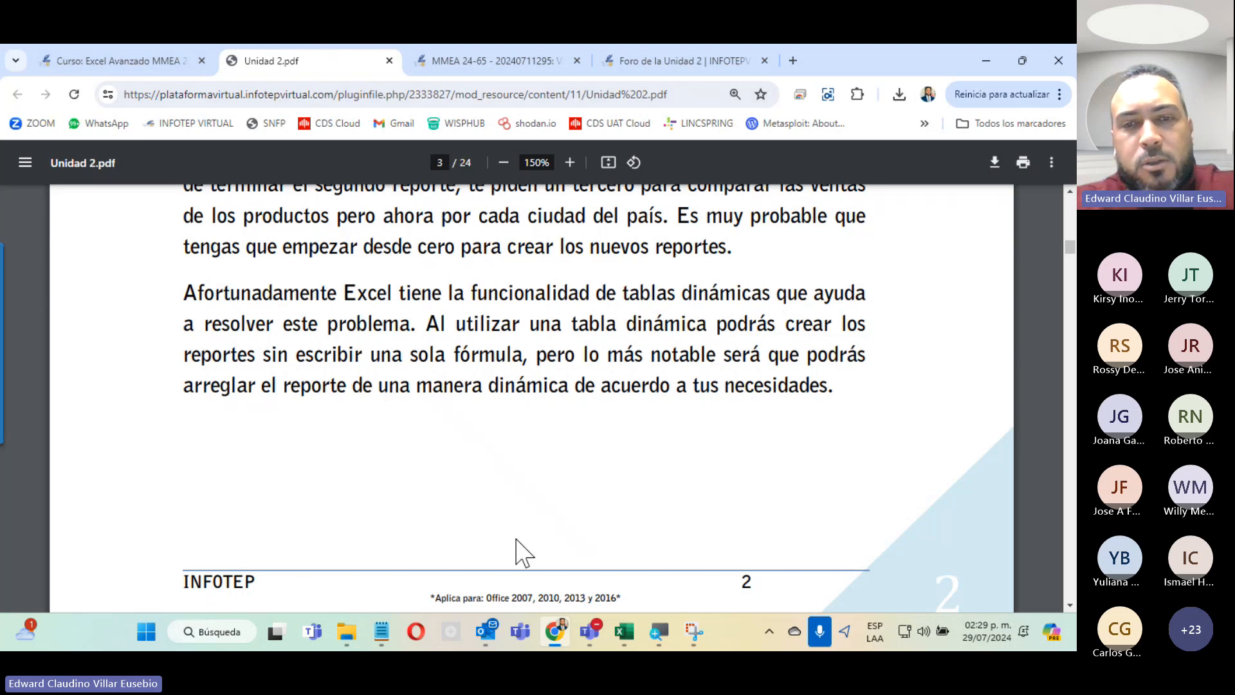
# Switch to the Teams meeting window to check its participants, and minimize it to return to the guide.
pyautogui.click(589, 638)
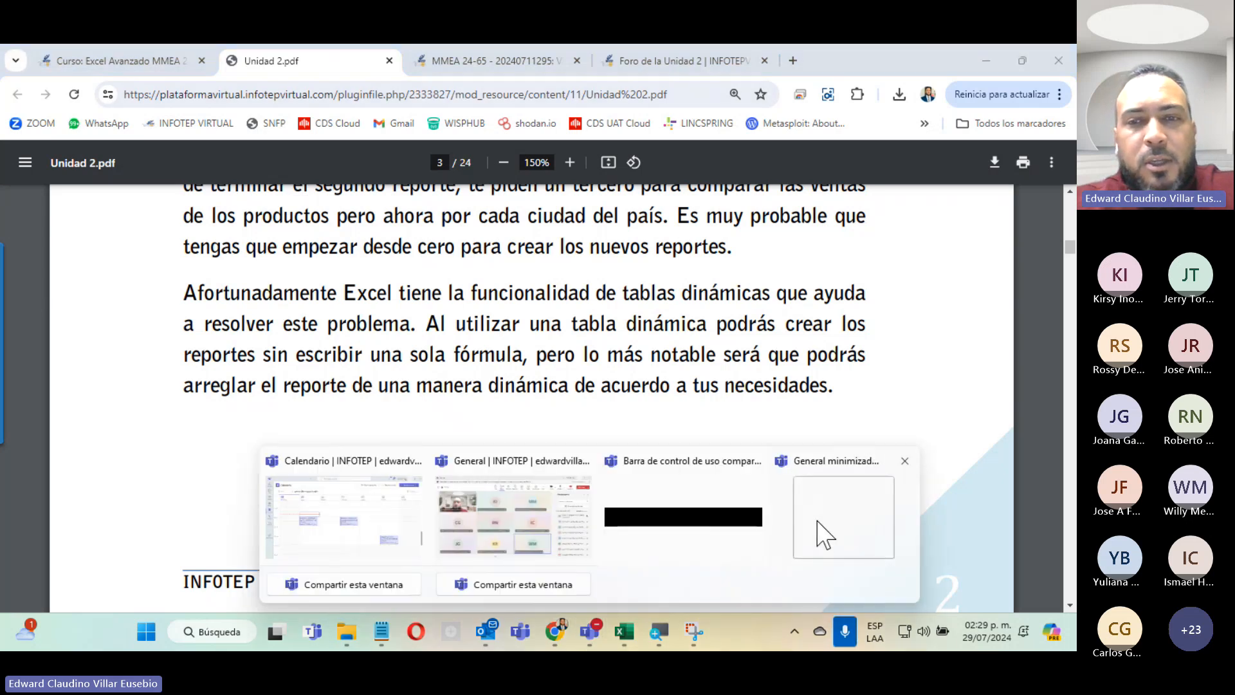
pyautogui.click(819, 532)
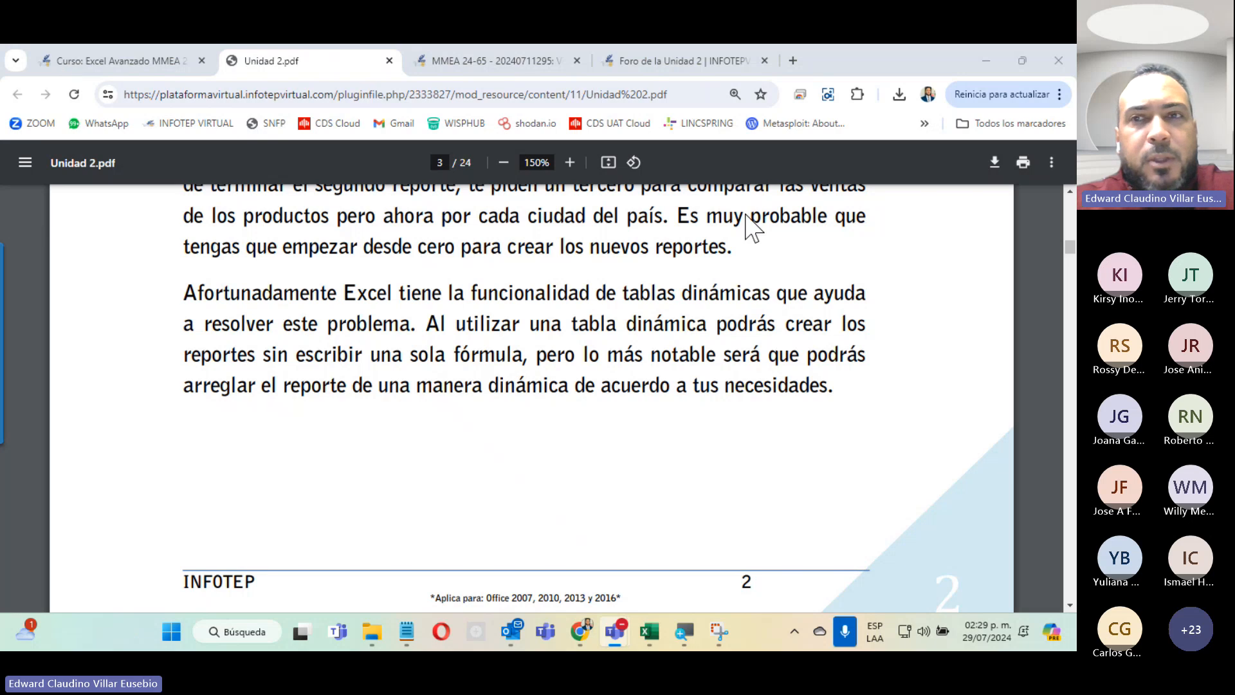
pyautogui.click(1006, 303)
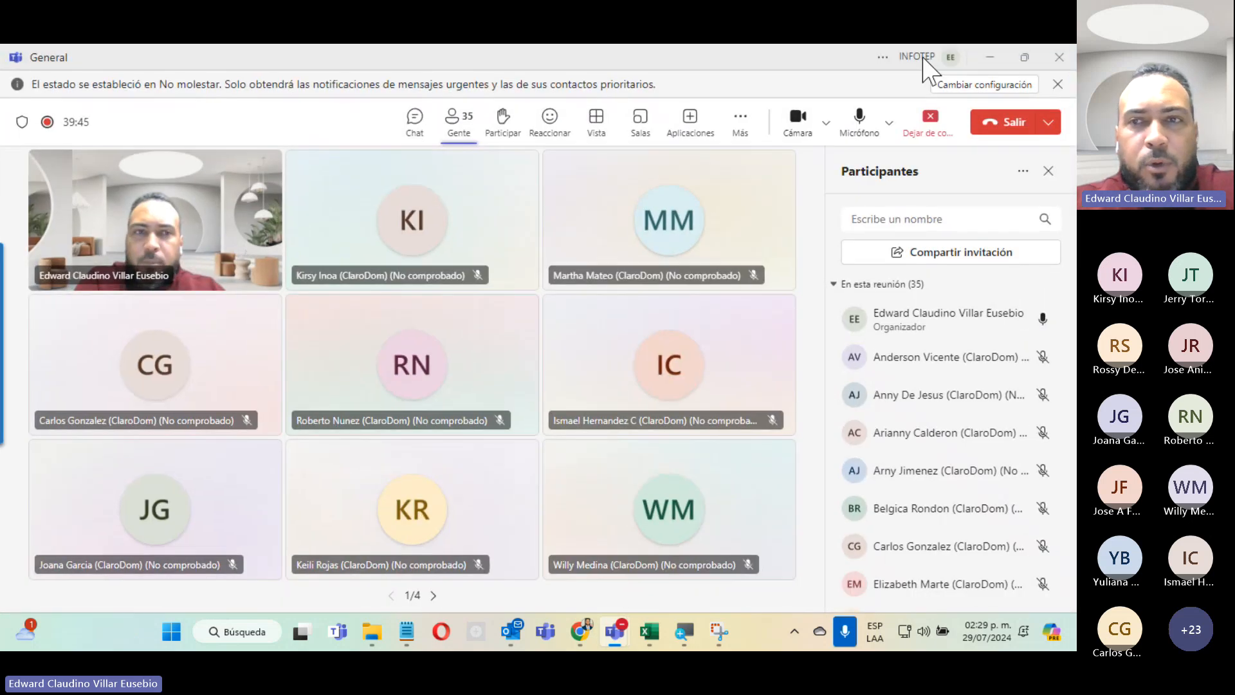
pyautogui.click(989, 59)
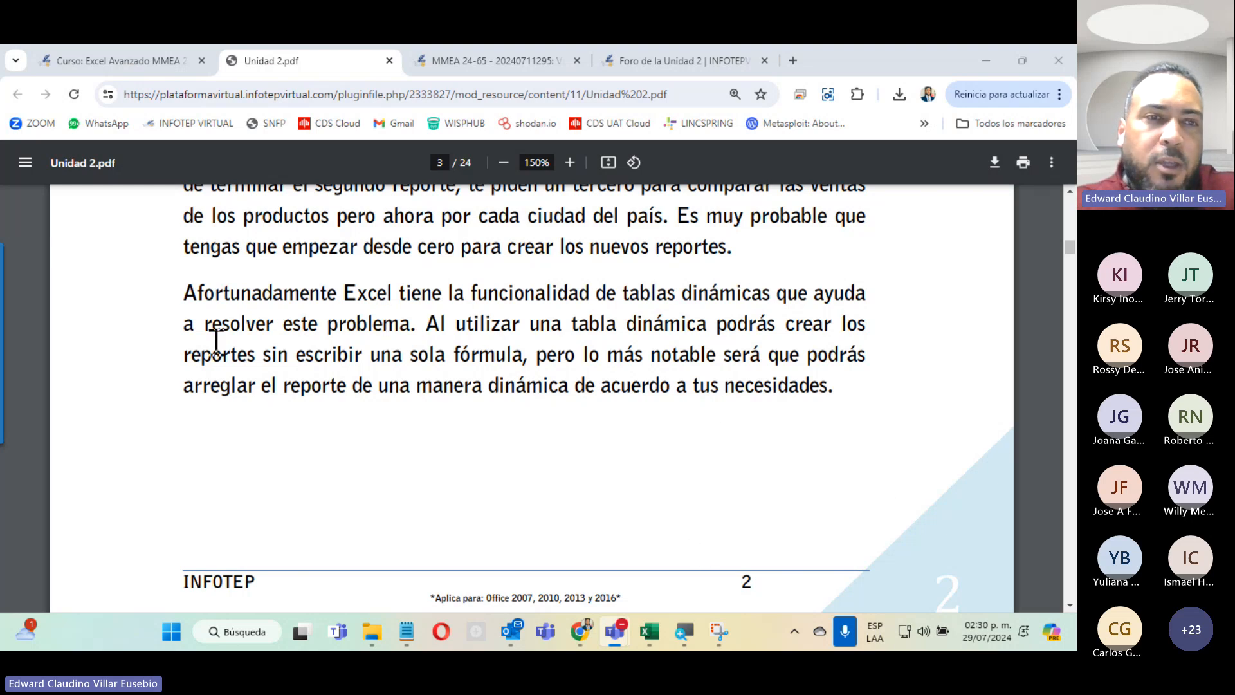
# Highlight the closing paragraph of section 2.1 and read section 2.2, Funcionamiento de las tablas dinámicas, through the sales report example.
pyautogui.moveTo(183, 295); pyautogui.dragTo(848, 384)
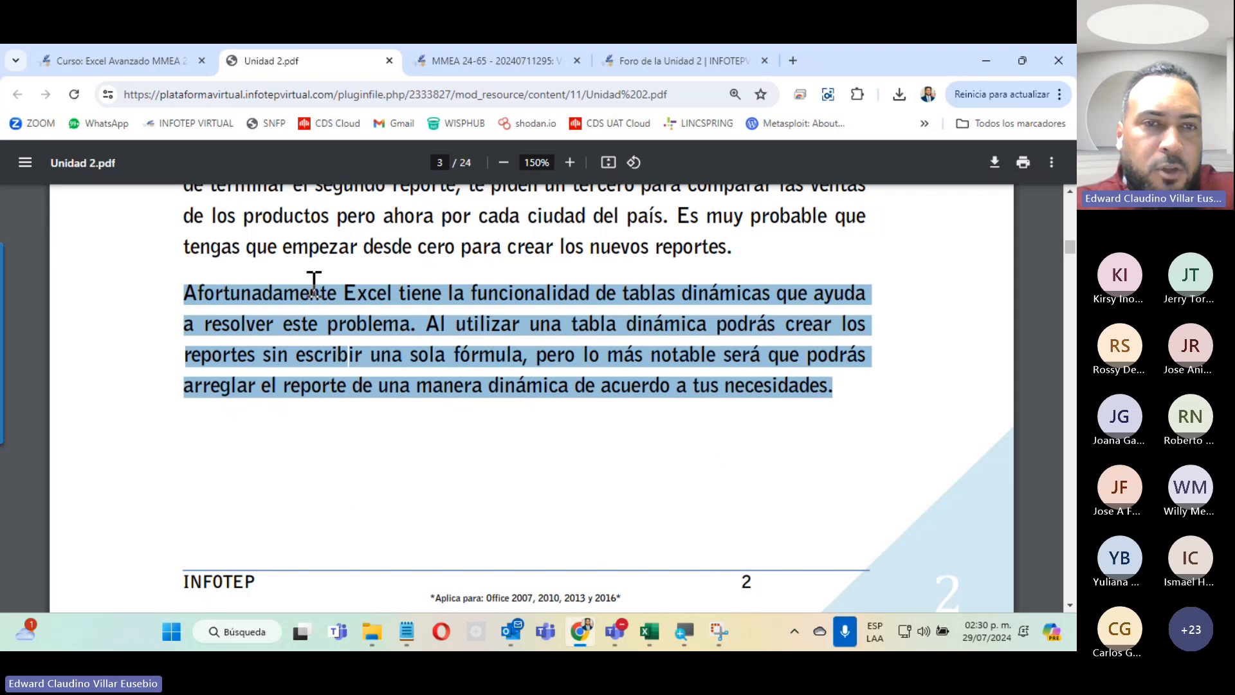
pyautogui.scroll(-5, 443, 376)
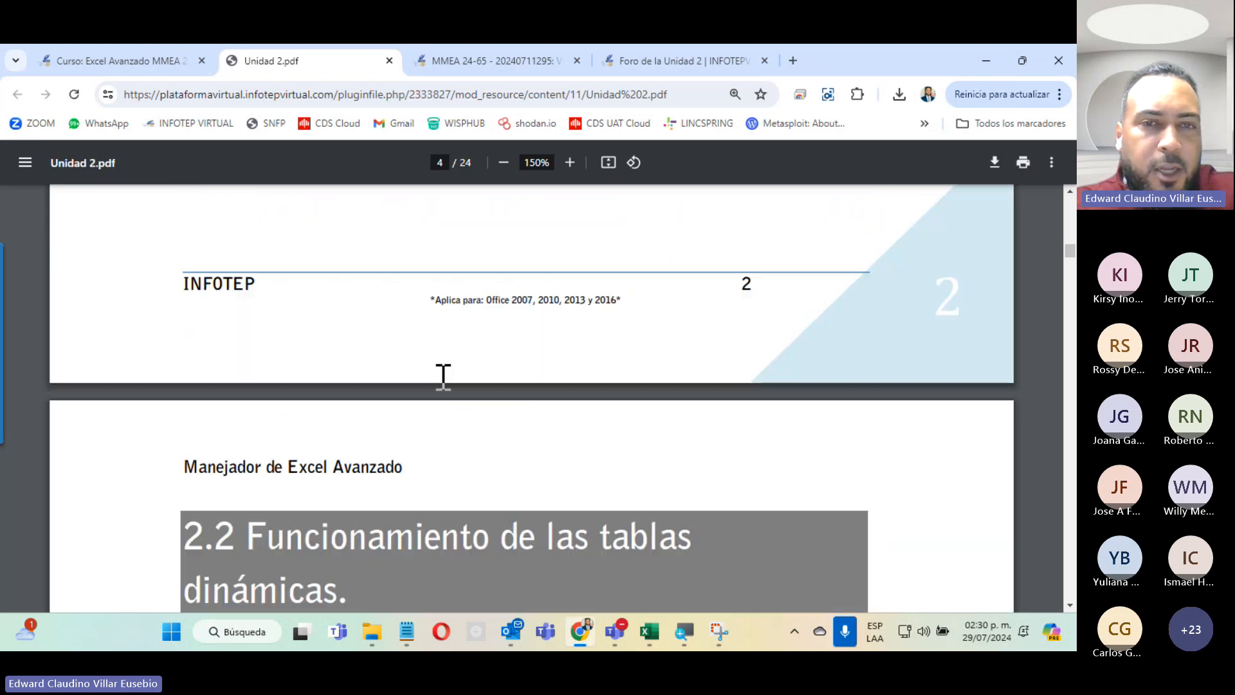
pyautogui.scroll(-5, 444, 376)
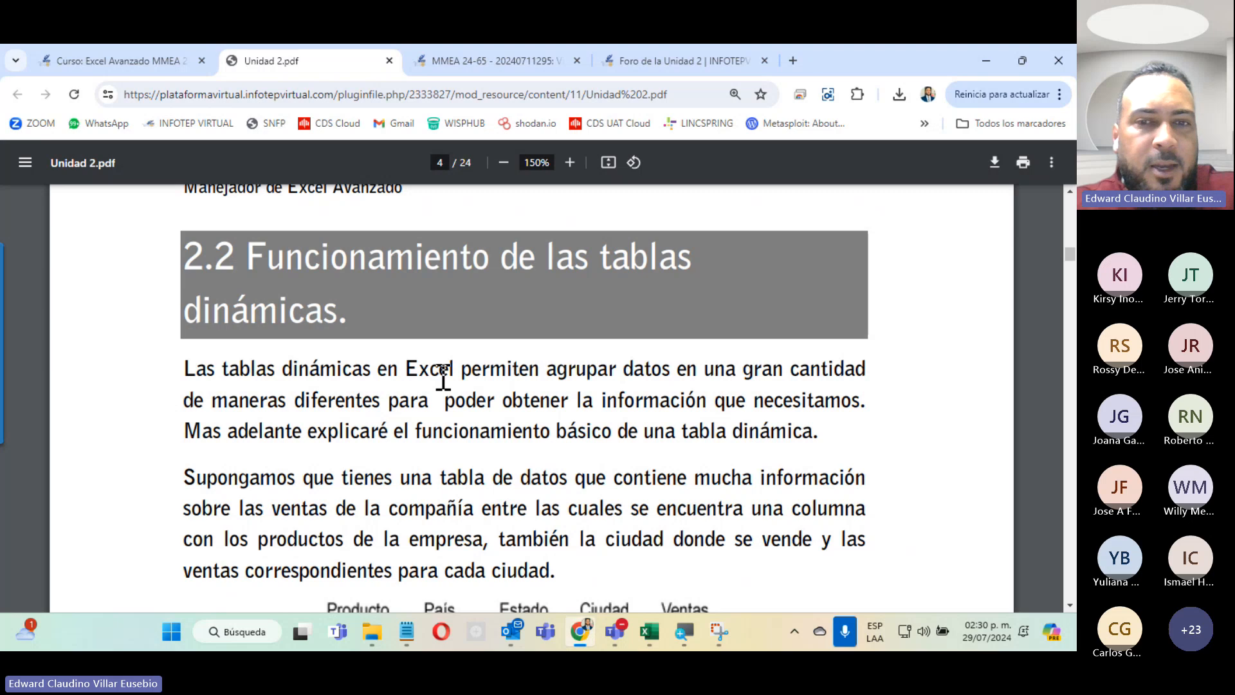
pyautogui.scroll(-5, 443, 376)
pyautogui.scroll(5, 442, 373)
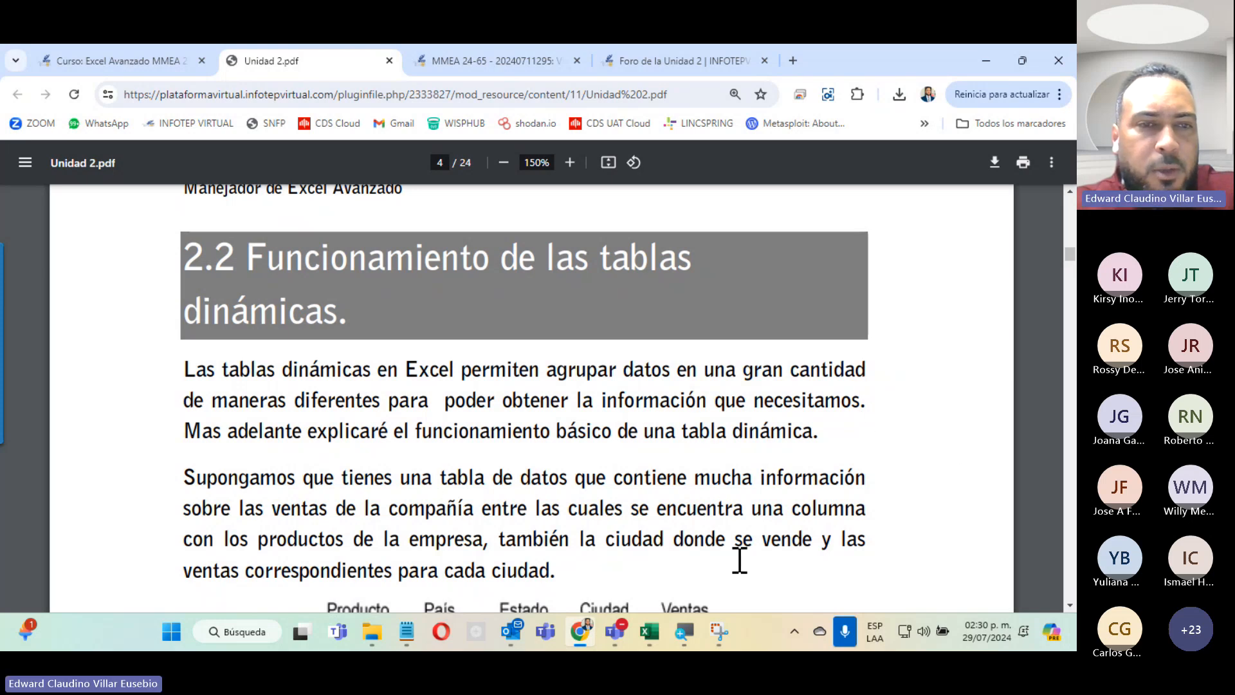
pyautogui.scroll(-4, 447, 560)
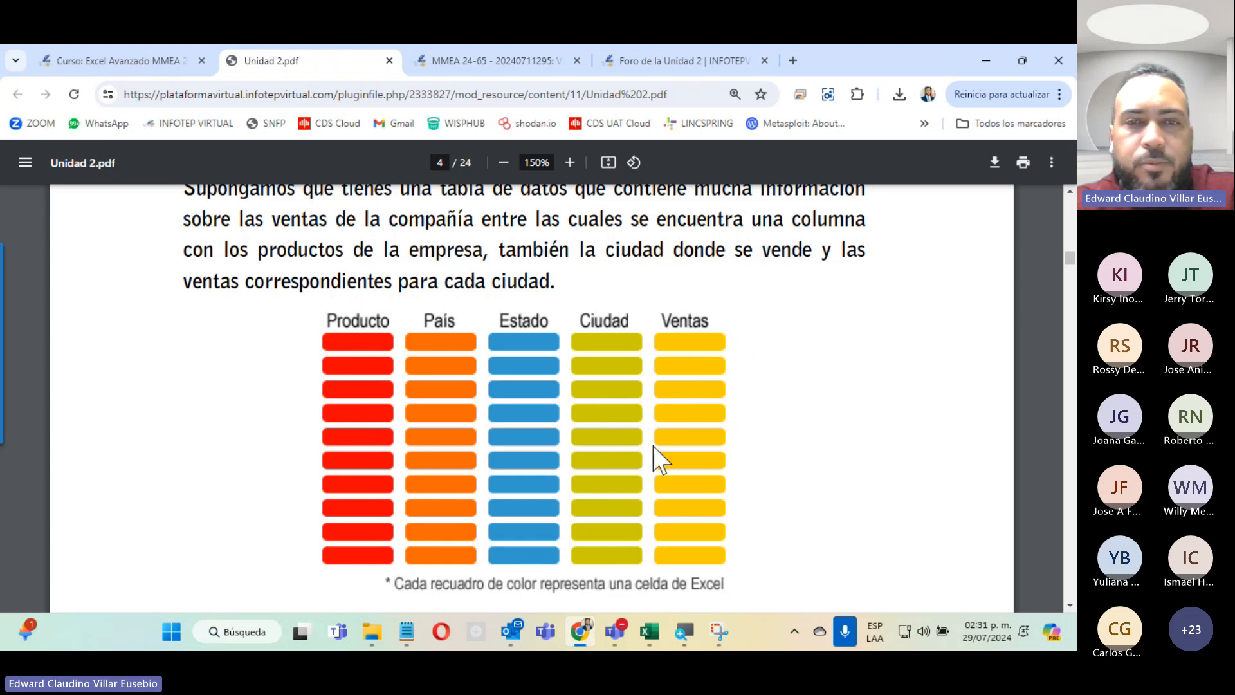
pyautogui.scroll(-4, 655, 453)
pyautogui.scroll(-4, 651, 455)
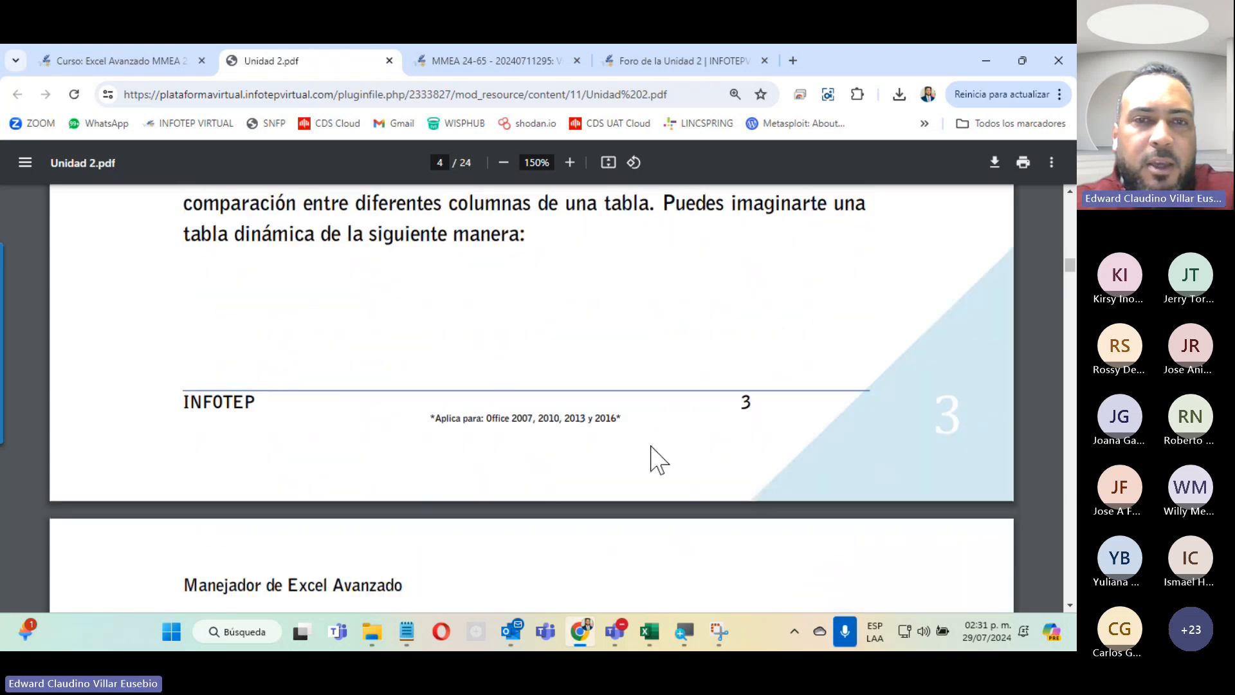
pyautogui.scroll(4, 651, 455)
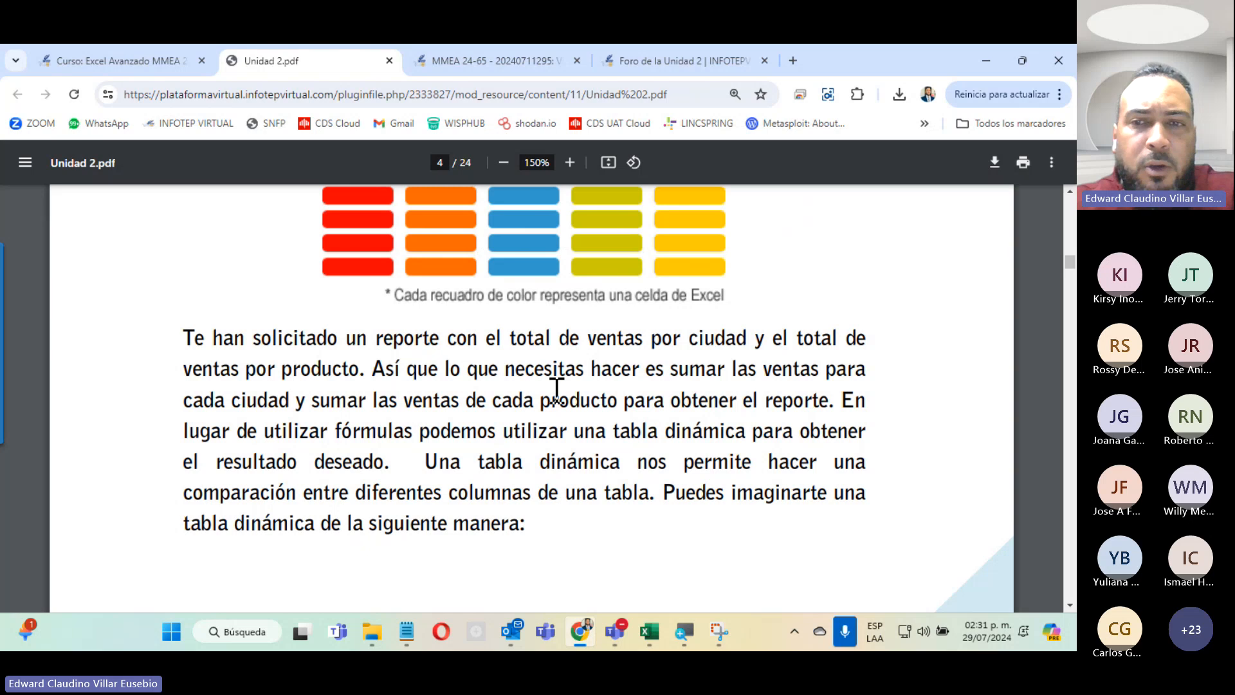
pyautogui.scroll(-5, 556, 396)
pyautogui.scroll(5, 557, 386)
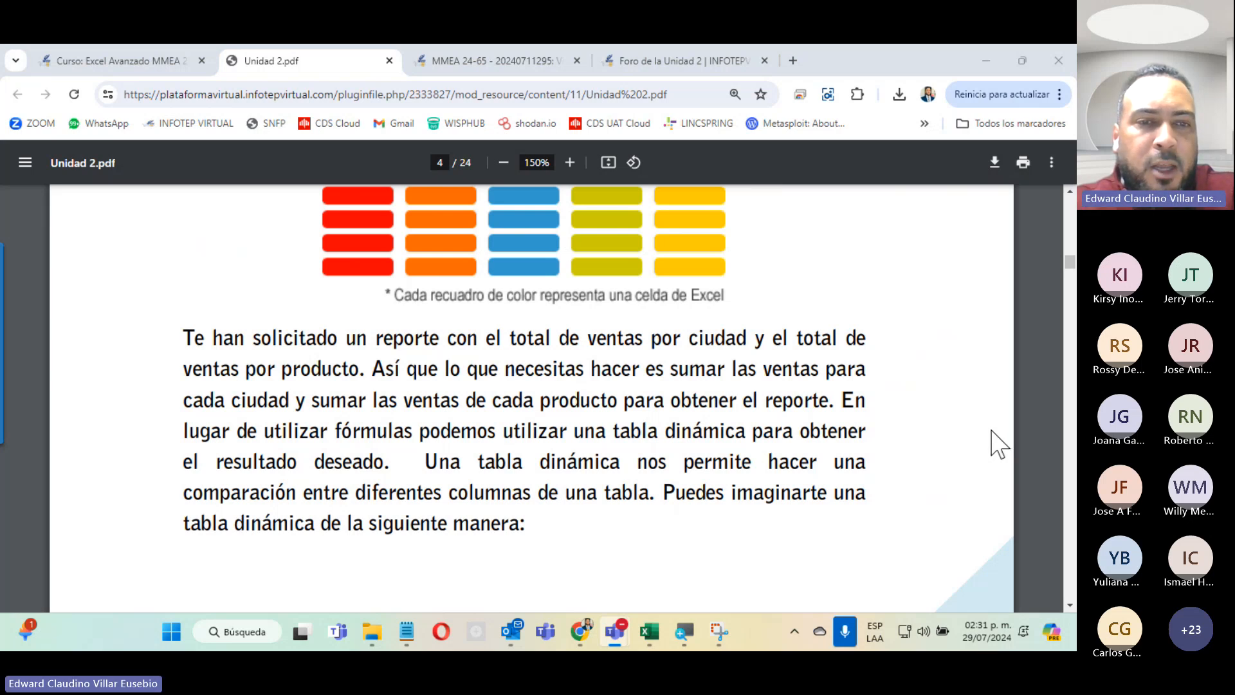
# Examine the Tabla dinámica diagrams showing rows, columns and numeric values, with Ciudad as rows and Producto as columns.
pyautogui.scroll(-9, 583, 521)
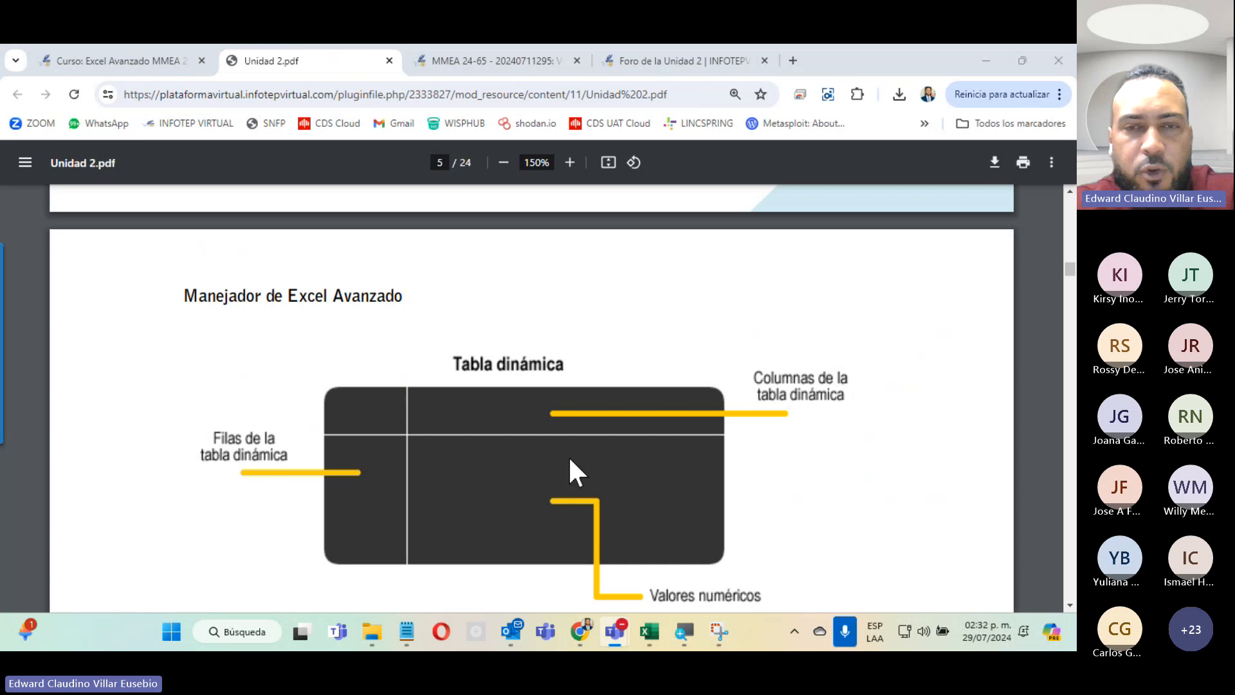
pyautogui.scroll(-5, 569, 455)
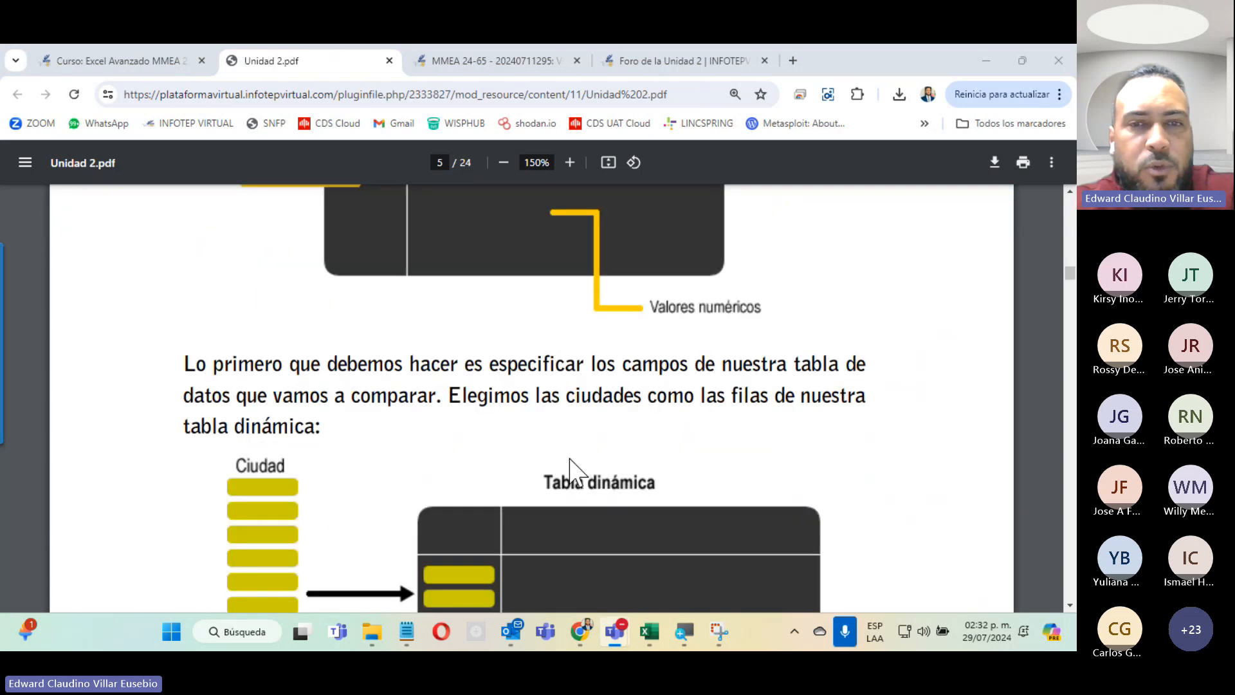
pyautogui.scroll(-4, 569, 458)
pyautogui.scroll(4, 568, 458)
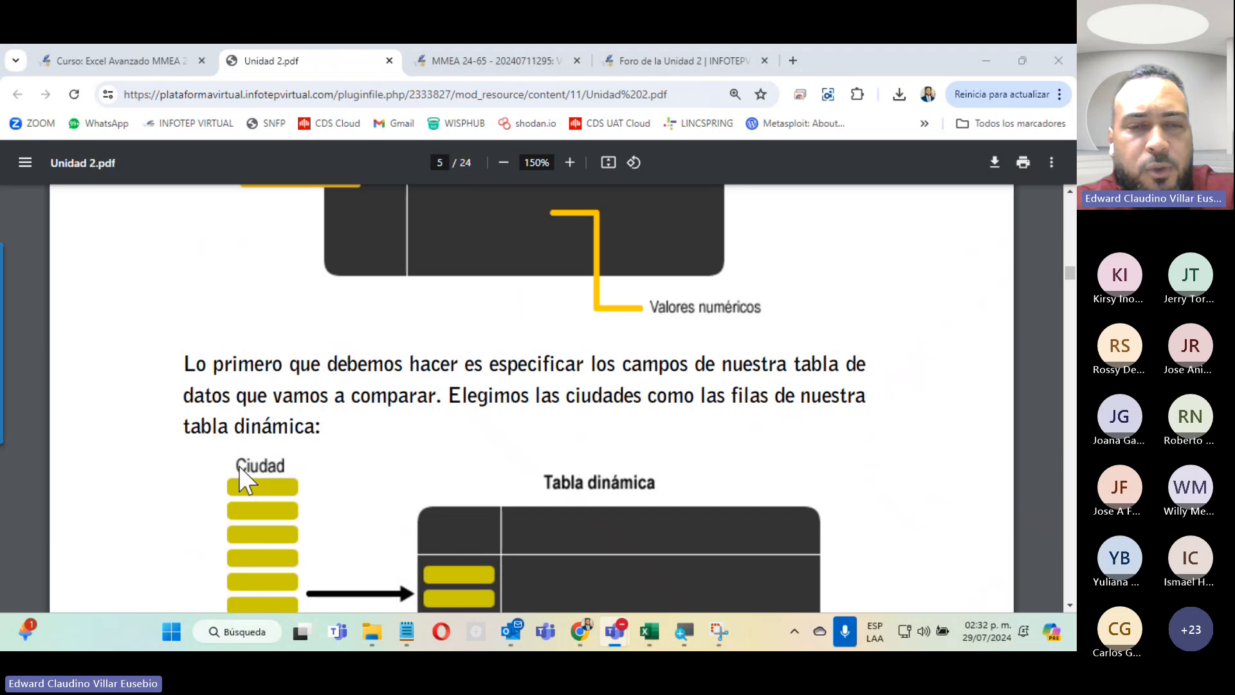
pyautogui.scroll(-5, 260, 467)
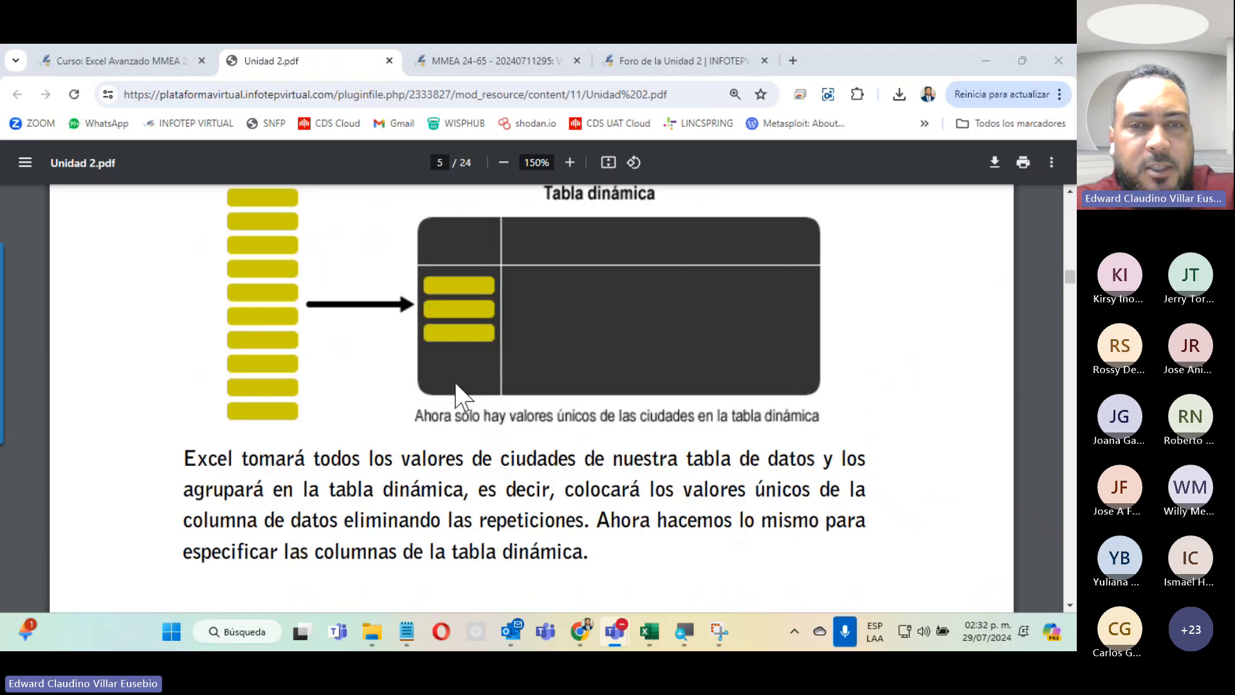
pyautogui.scroll(-6, 455, 386)
pyautogui.scroll(-5, 456, 384)
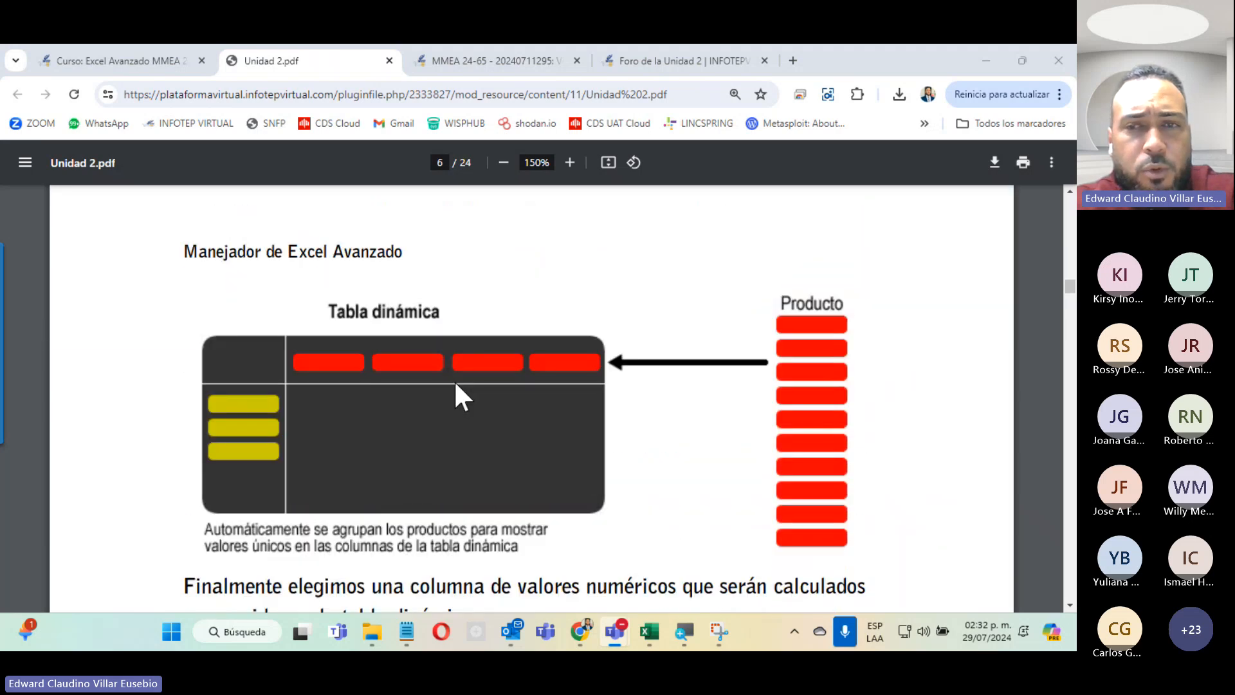
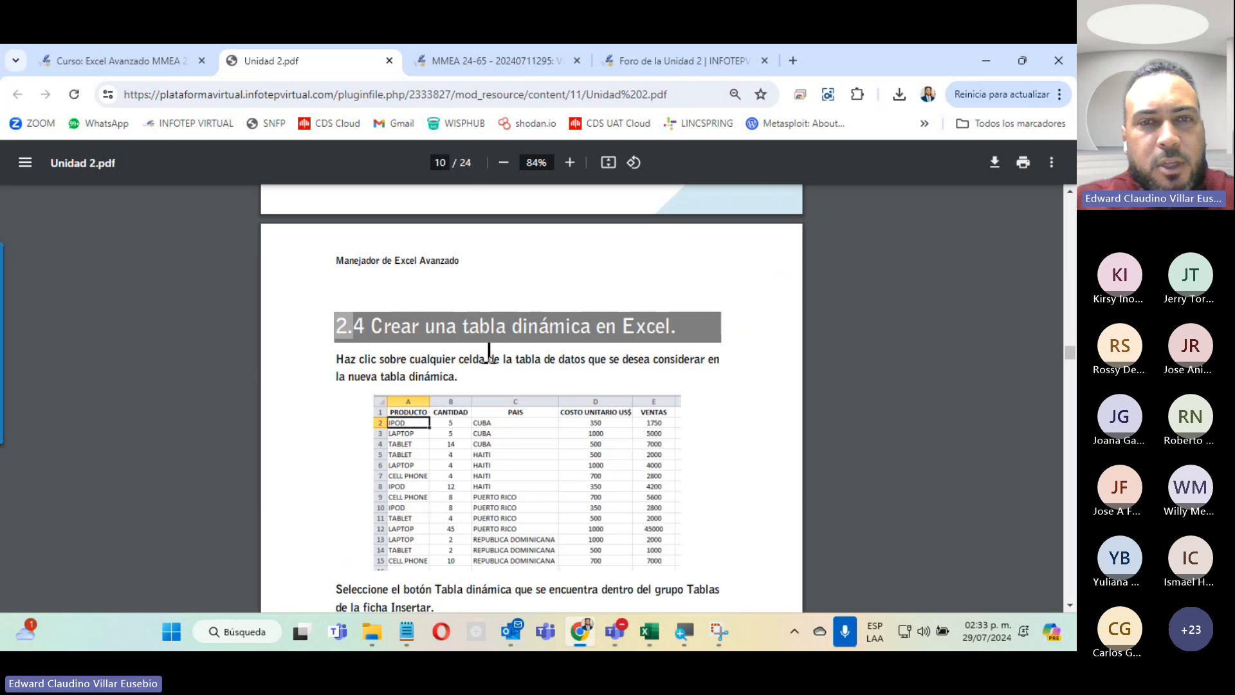
# Review section 2.4, Crear una tabla dinámica en Excel, from the source data to the pivot table field list.
pyautogui.scroll(-3, 592, 316)
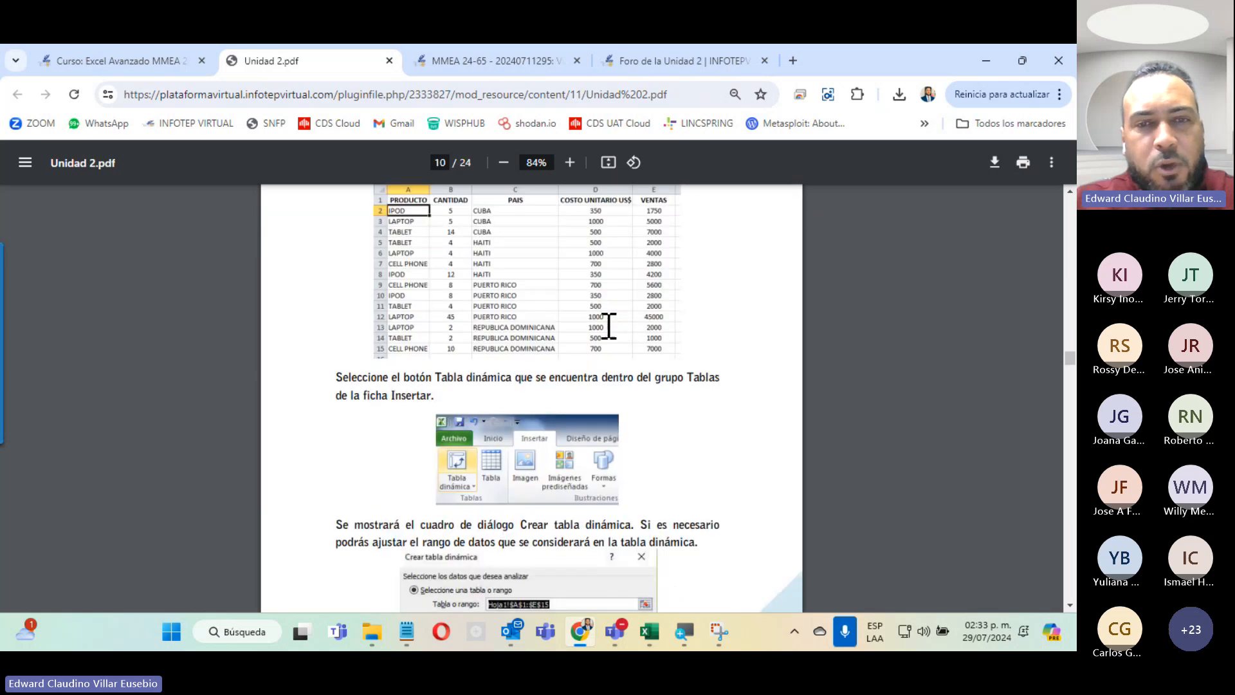
pyautogui.scroll(-6, 609, 326)
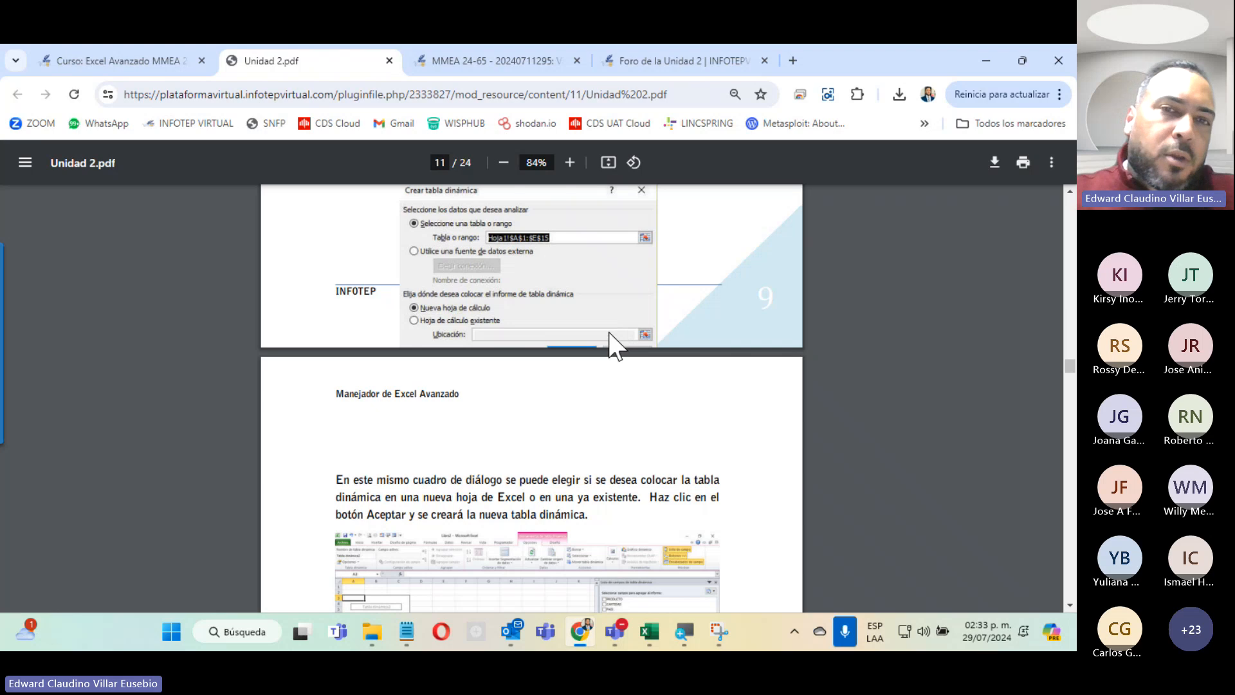
pyautogui.scroll(-4, 608, 332)
pyautogui.scroll(-4, 609, 334)
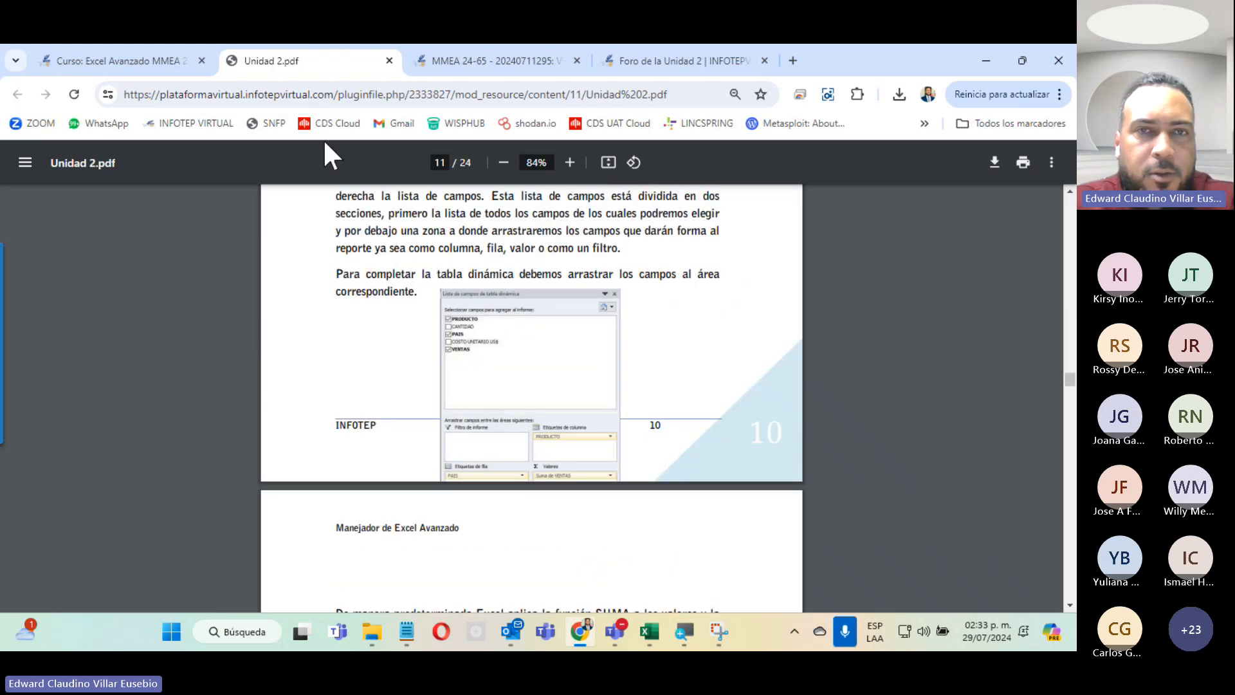
# Close the Unidad 2 guide, Video Unidad 2 and Foro de la Unidad 2 tabs, leaving only the course page open.
pyautogui.click(390, 61)
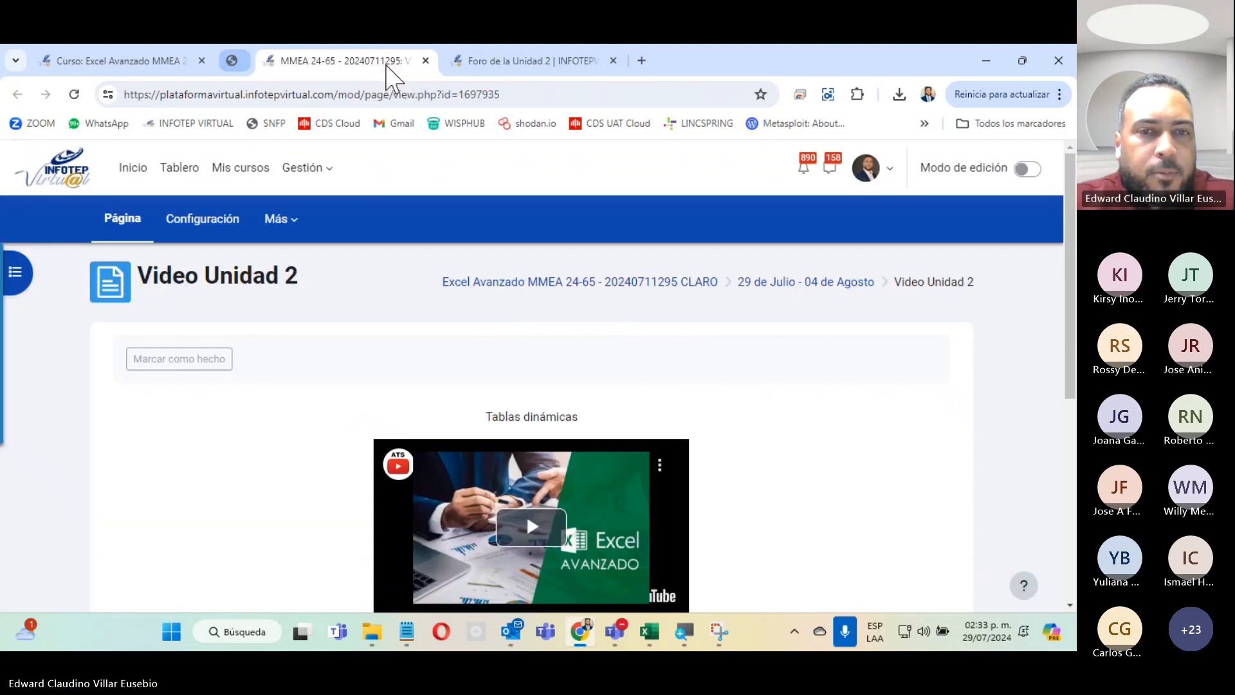
pyautogui.scroll(-3, 747, 318)
pyautogui.scroll(3, 744, 318)
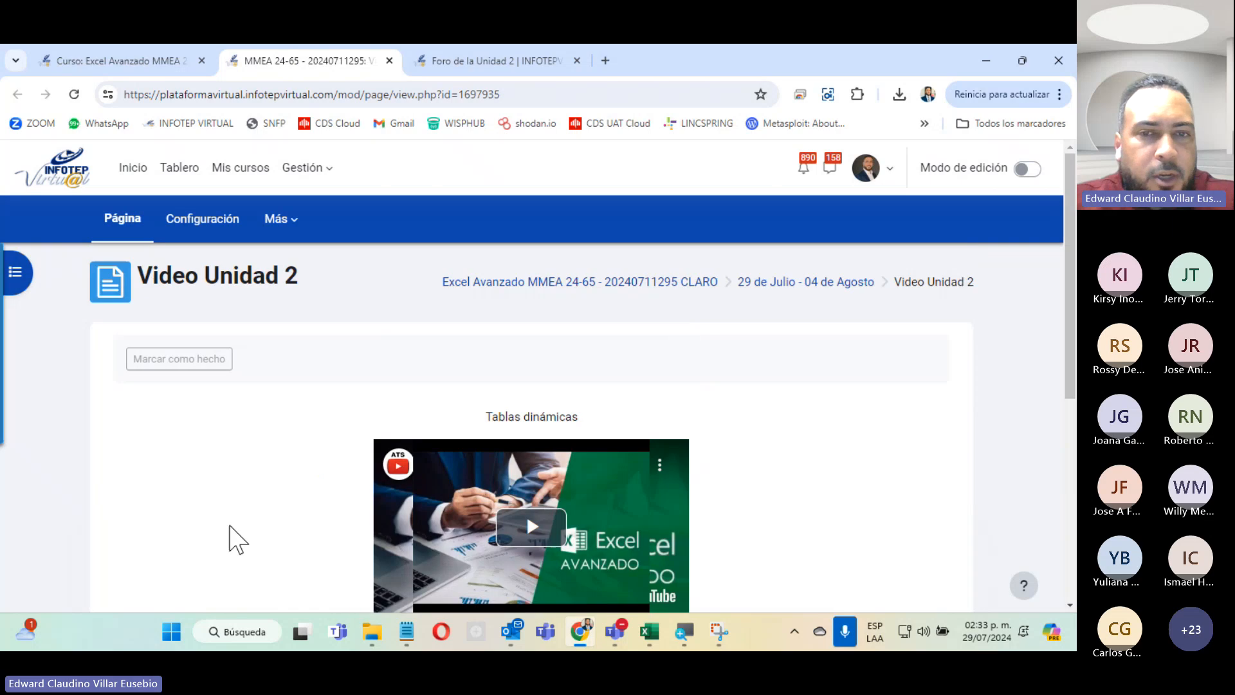
pyautogui.click(389, 61)
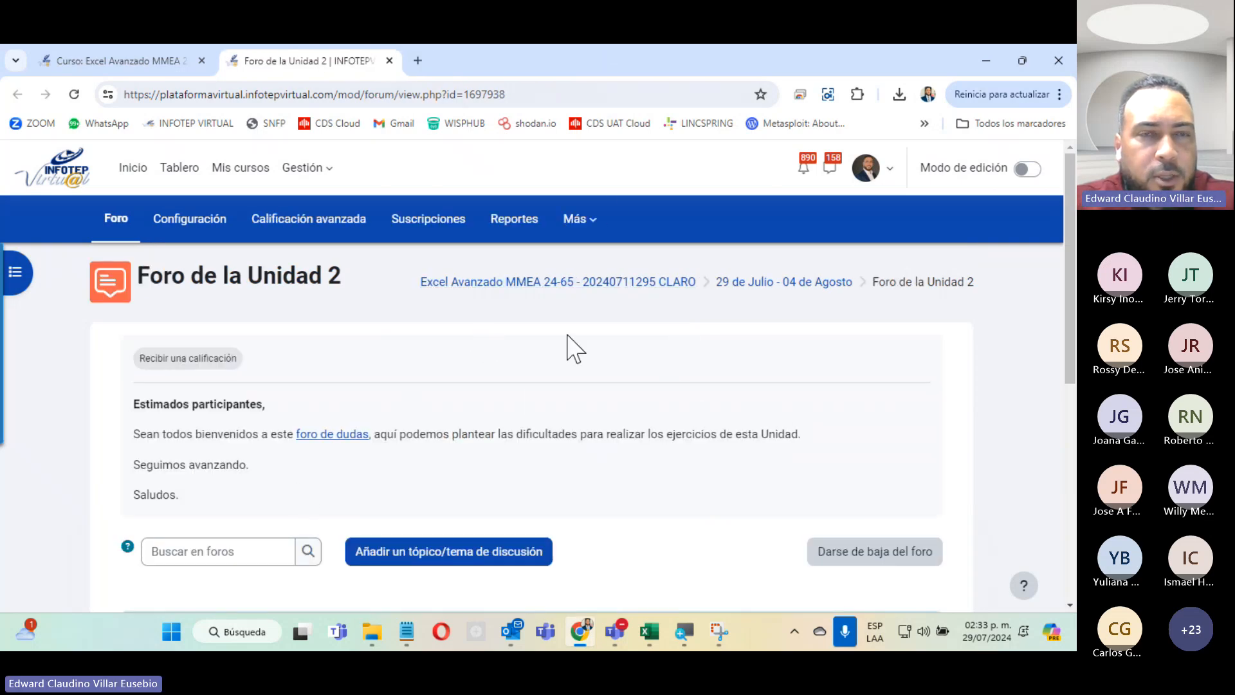
pyautogui.click(390, 61)
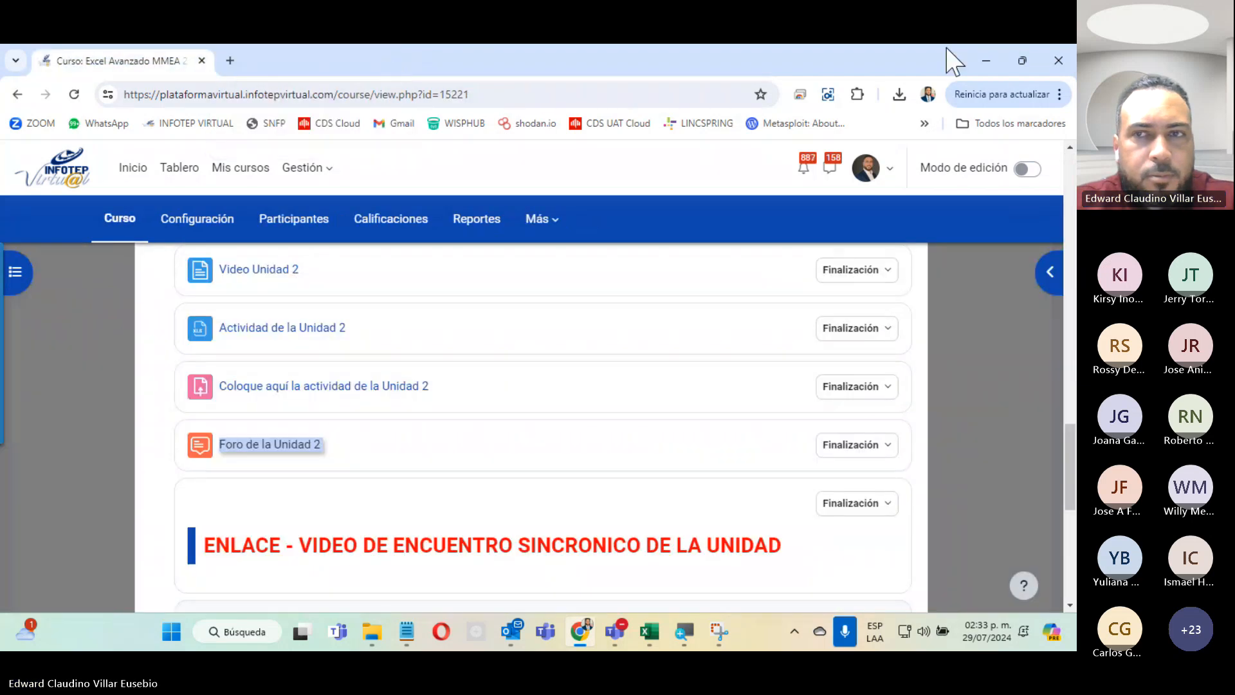
# Switch to the Actividad de la Unidad 2 workbook in Excel and read the exercise tasks on the Instrucciones sheet.
pyautogui.click(900, 94)
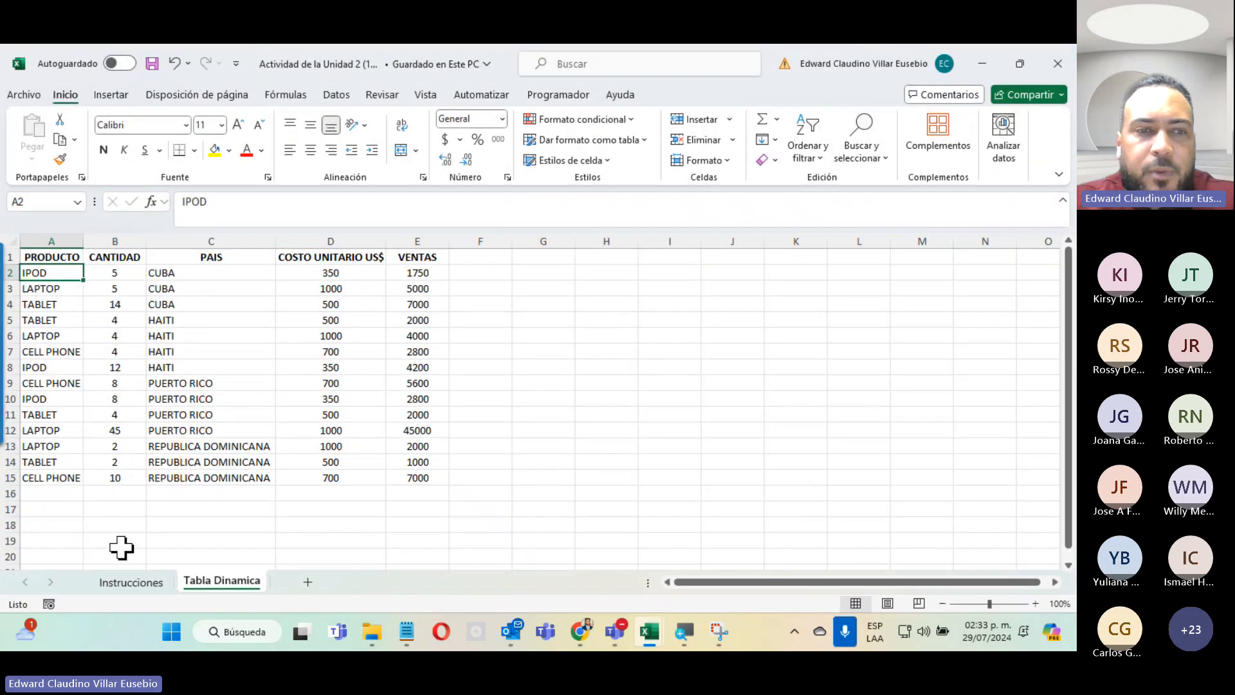
pyautogui.click(122, 584)
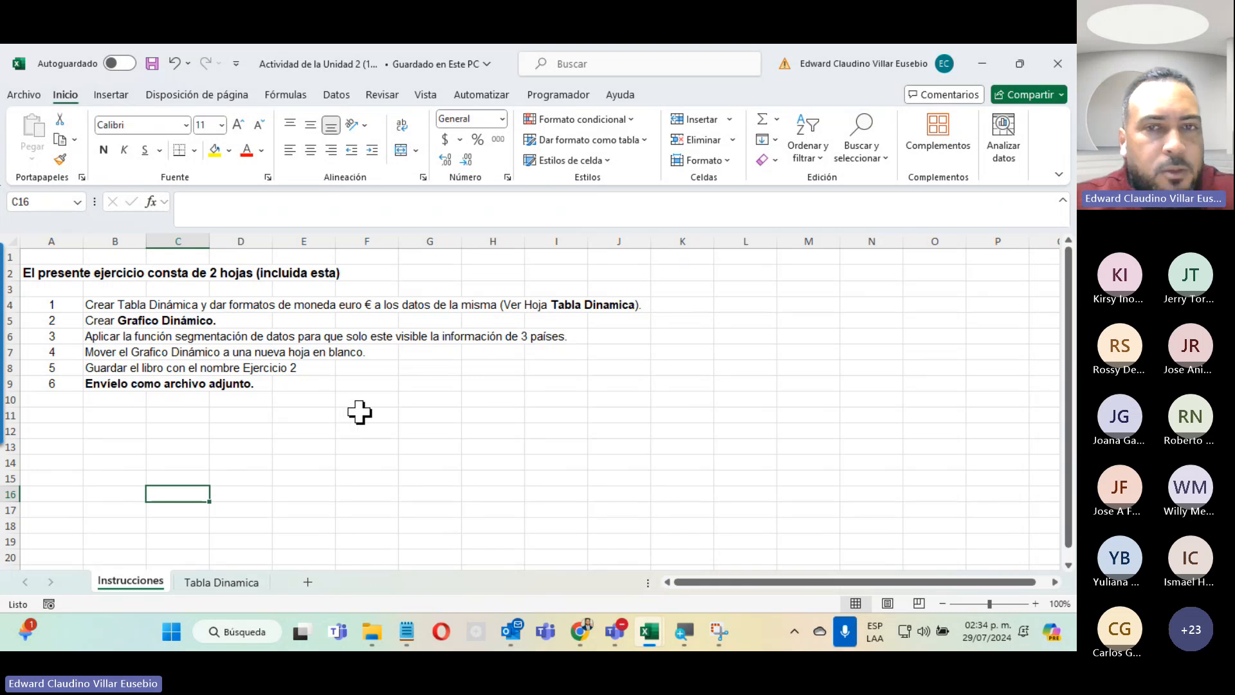
pyautogui.click(236, 582)
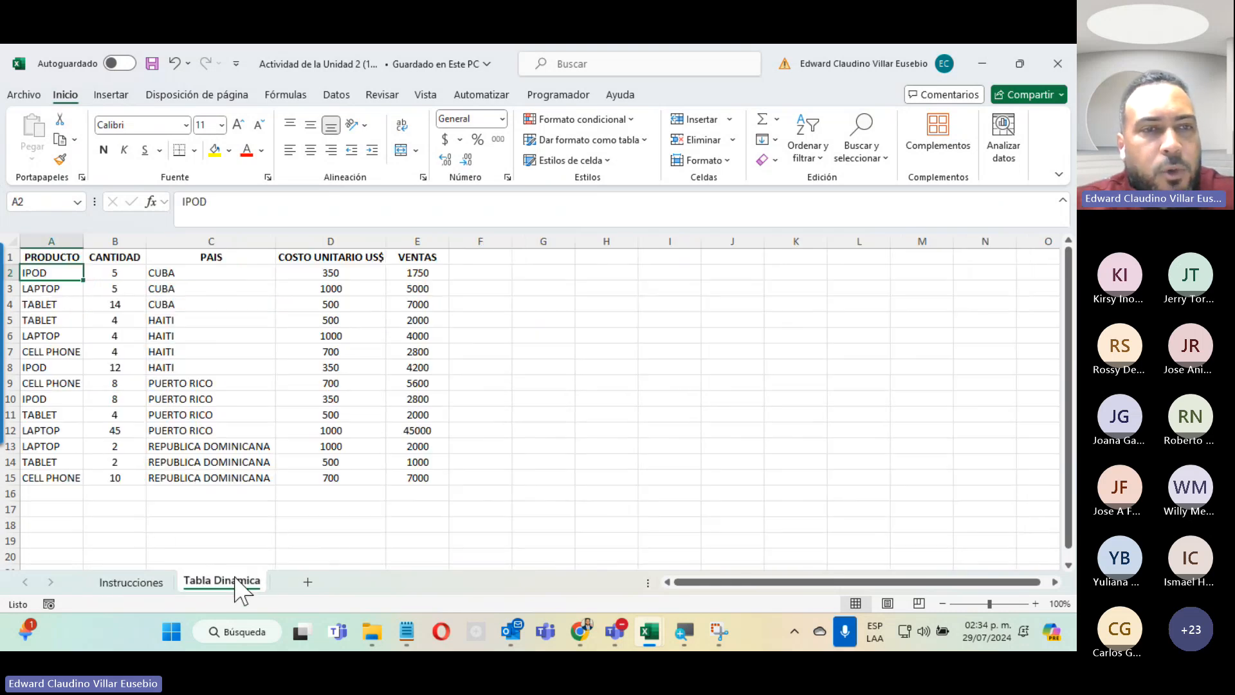
# Create a combined pivot chart and pivot table on a new worksheet from range A1:E15 of the Tabla Dinamica sheet.
pyautogui.click(207, 364)
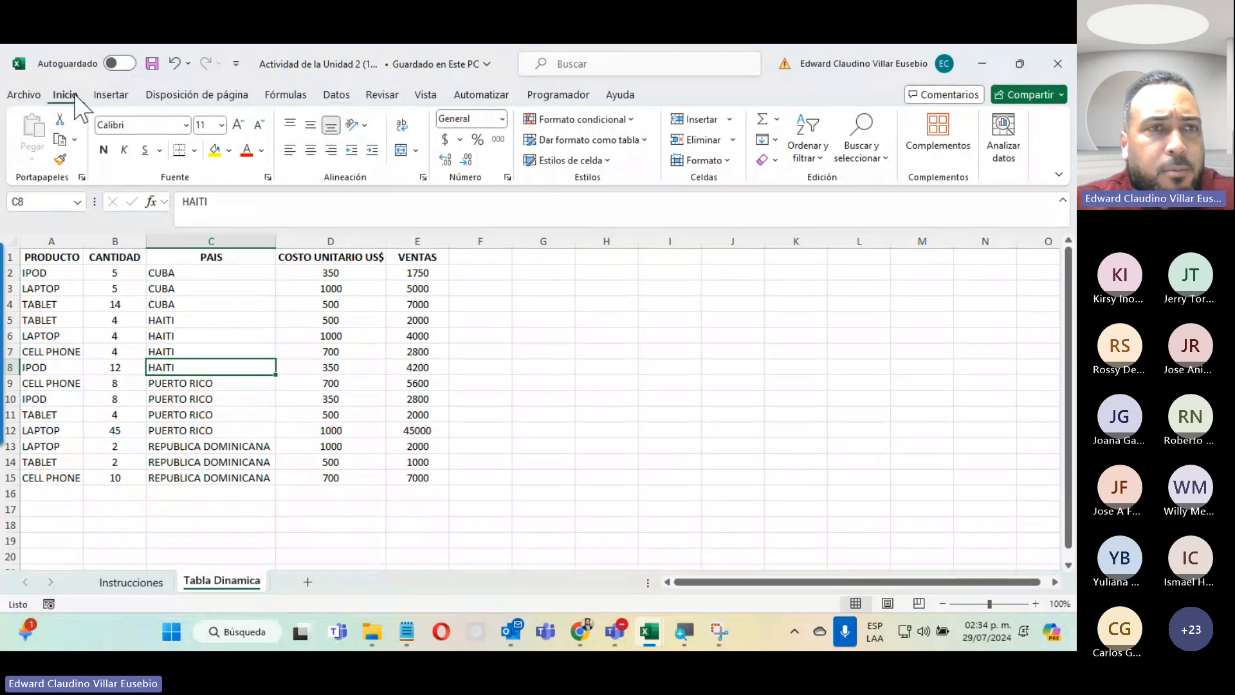
pyautogui.click(103, 97)
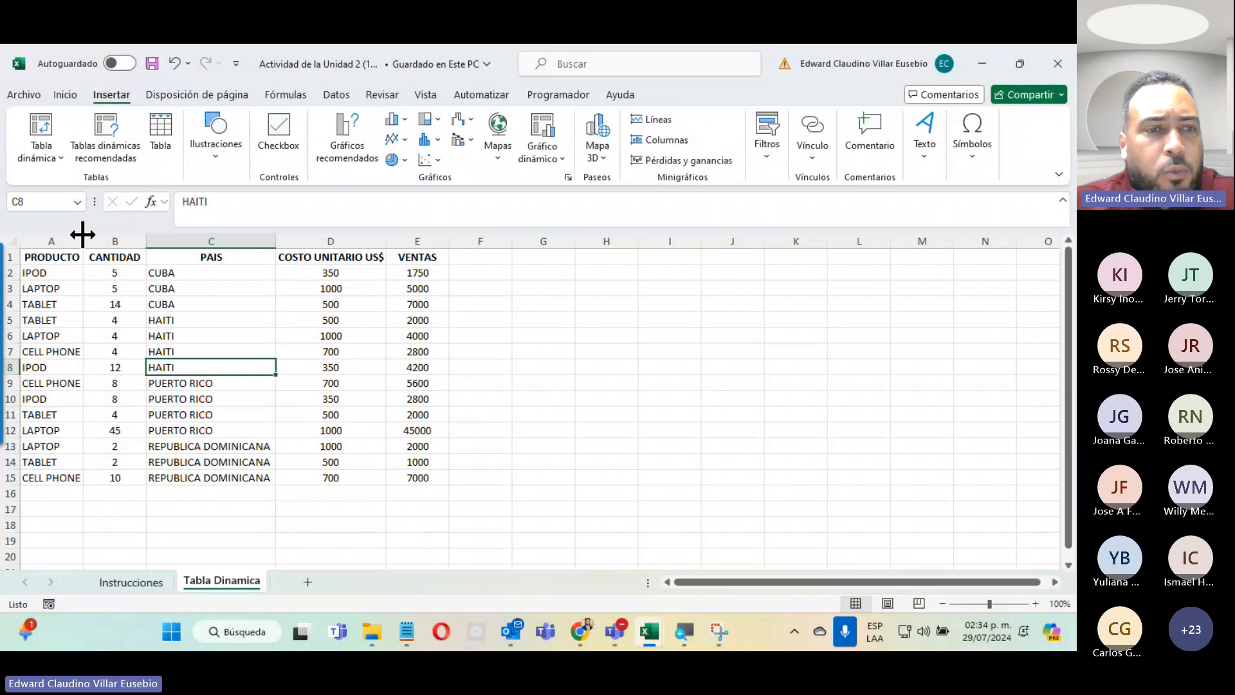
pyautogui.click(131, 582)
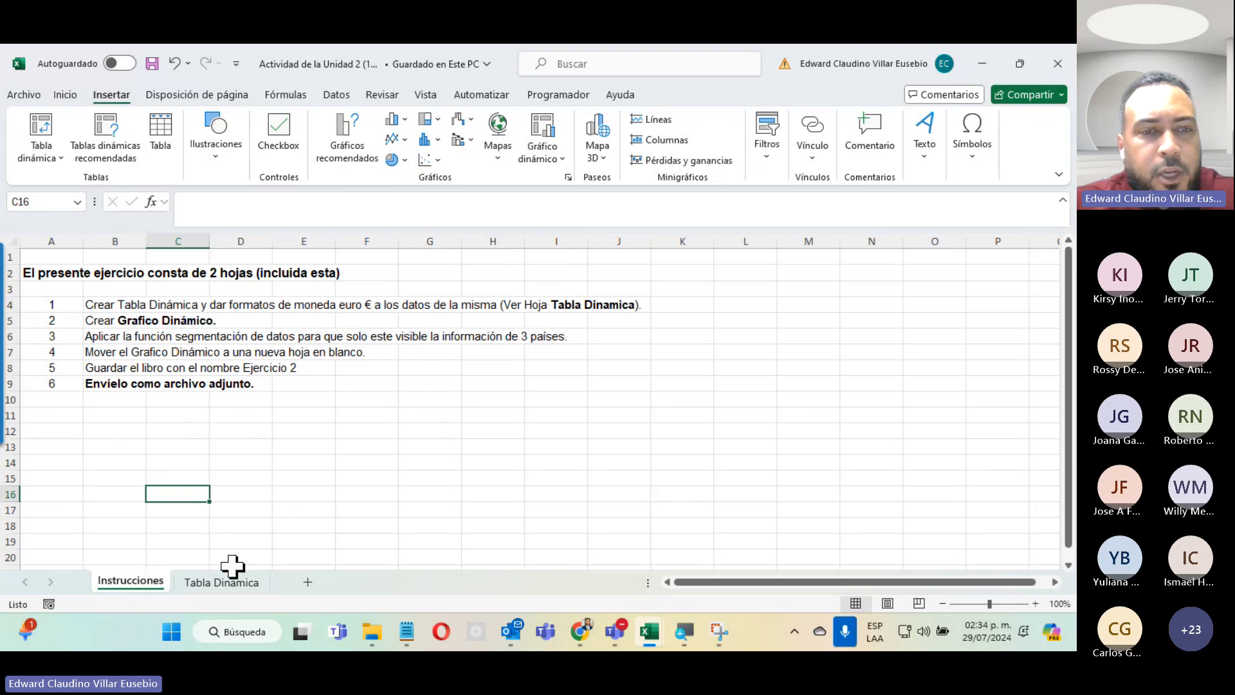
pyautogui.click(226, 583)
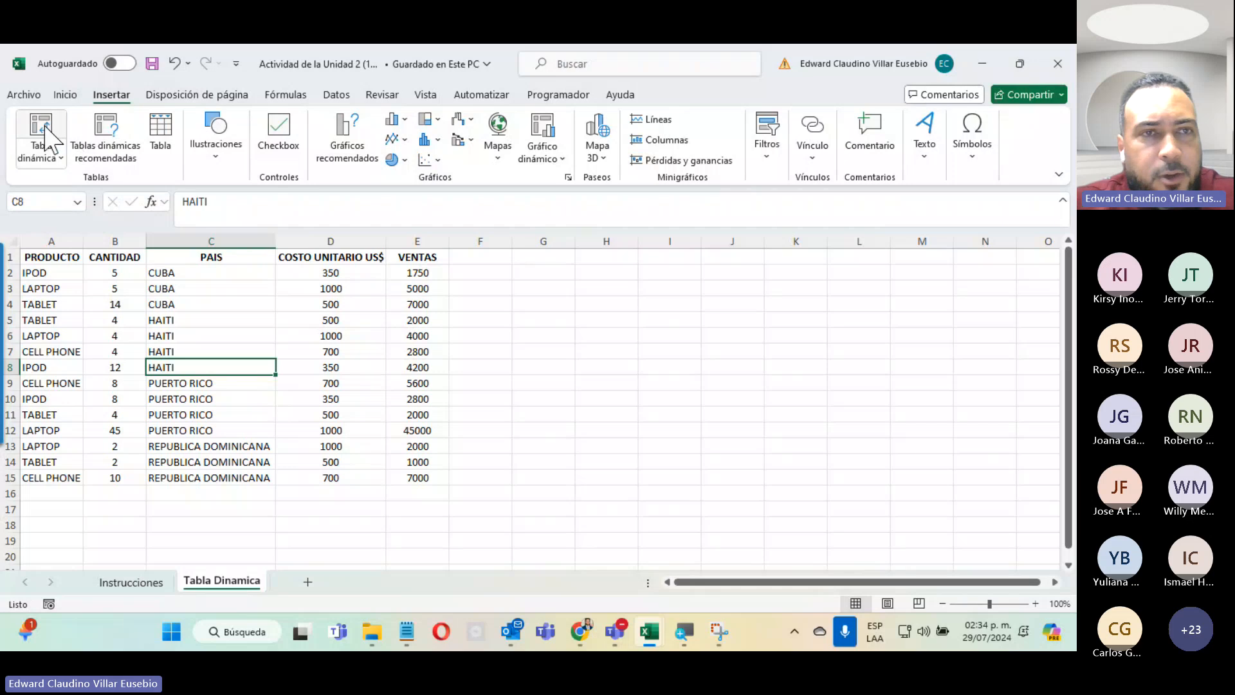
pyautogui.click(554, 160)
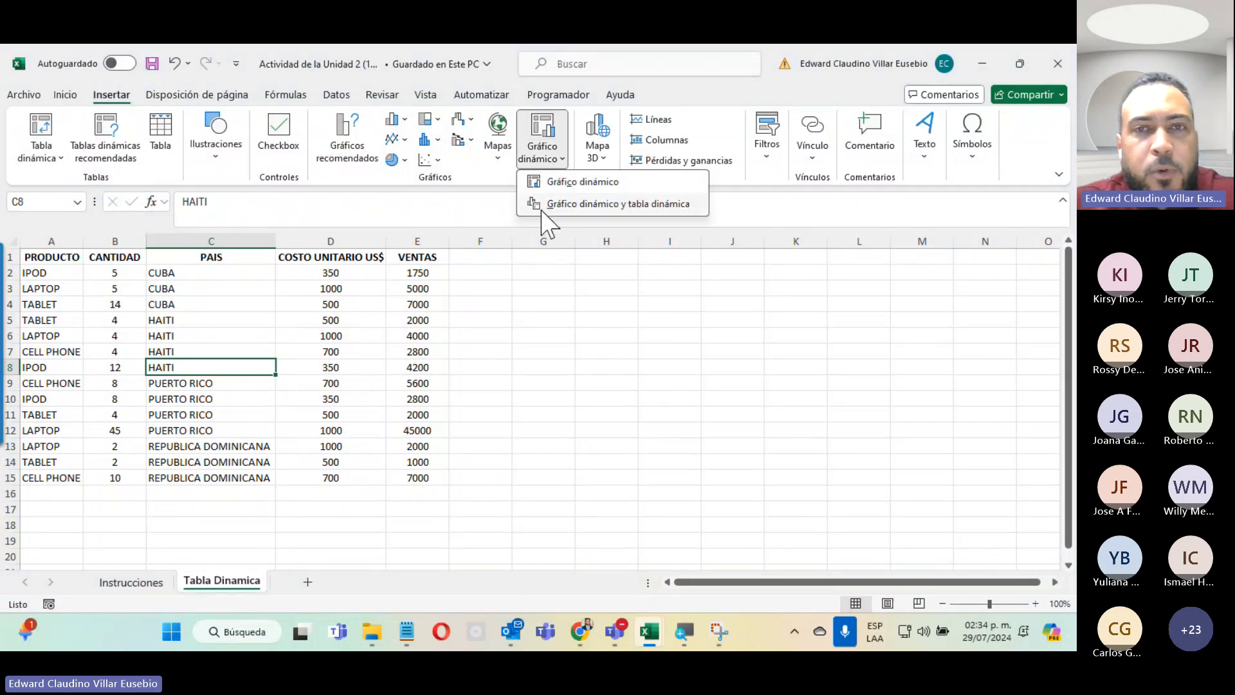
pyautogui.click(656, 205)
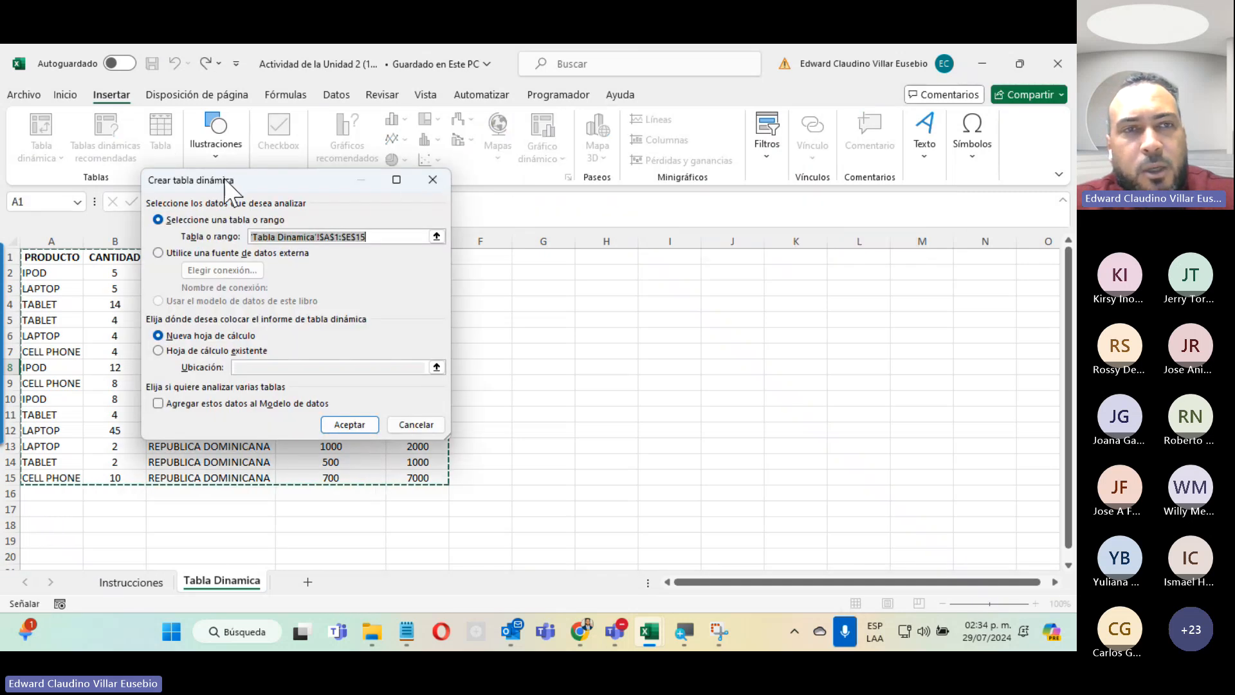
pyautogui.moveTo(218, 184); pyautogui.dragTo(559, 131)
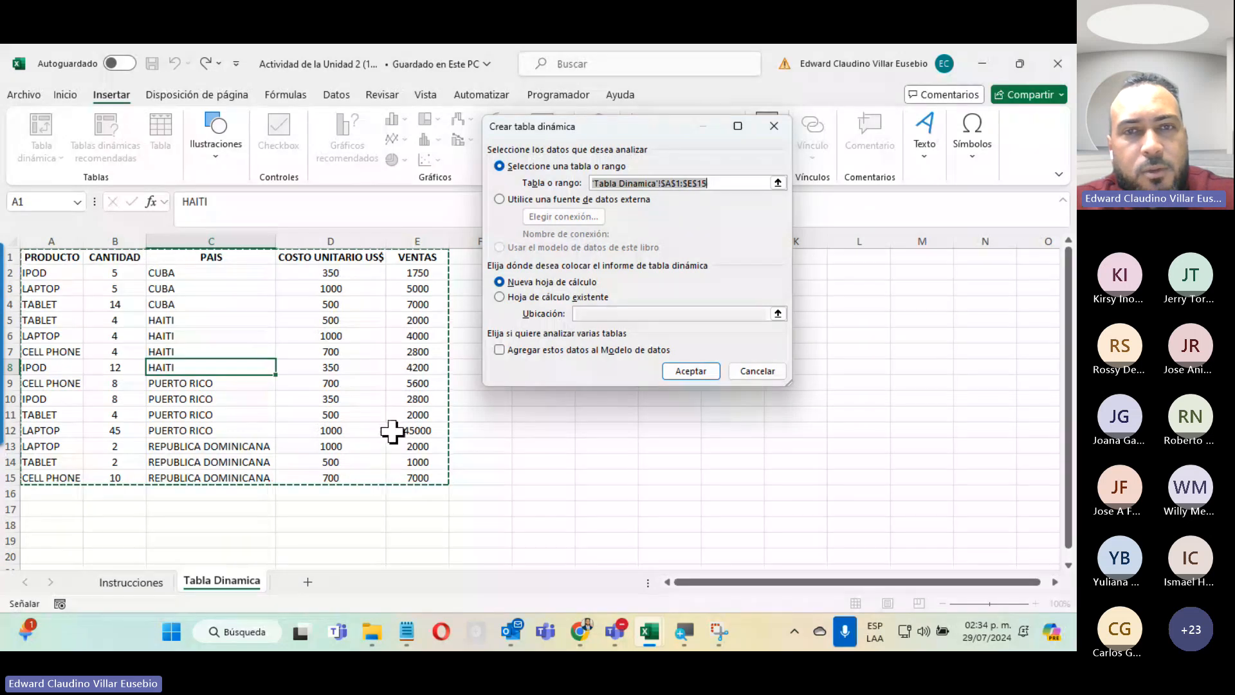
pyautogui.click(516, 298)
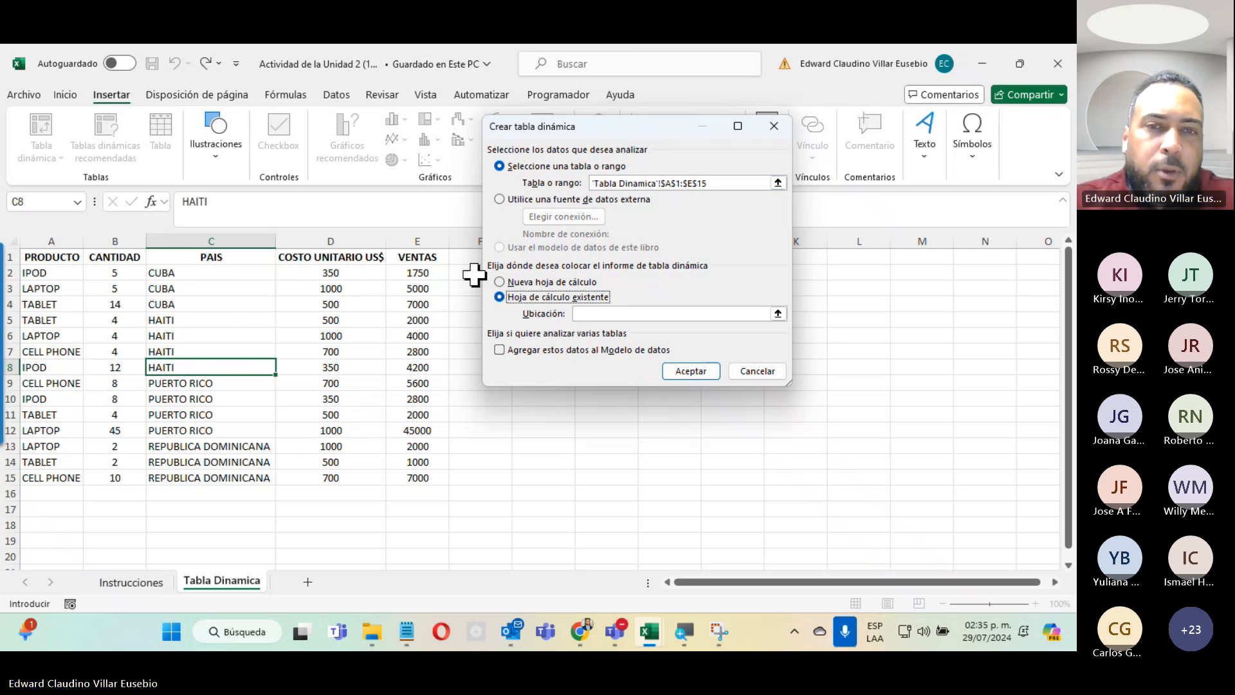
pyautogui.click(505, 282)
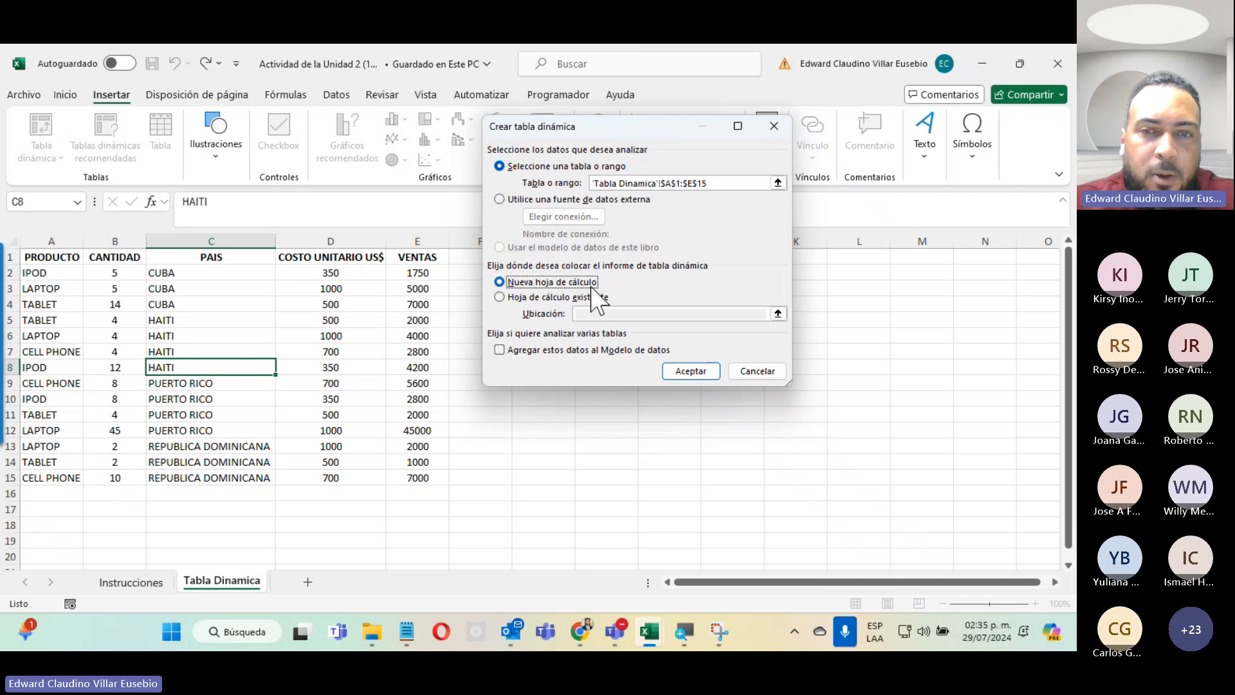
pyautogui.click(676, 370)
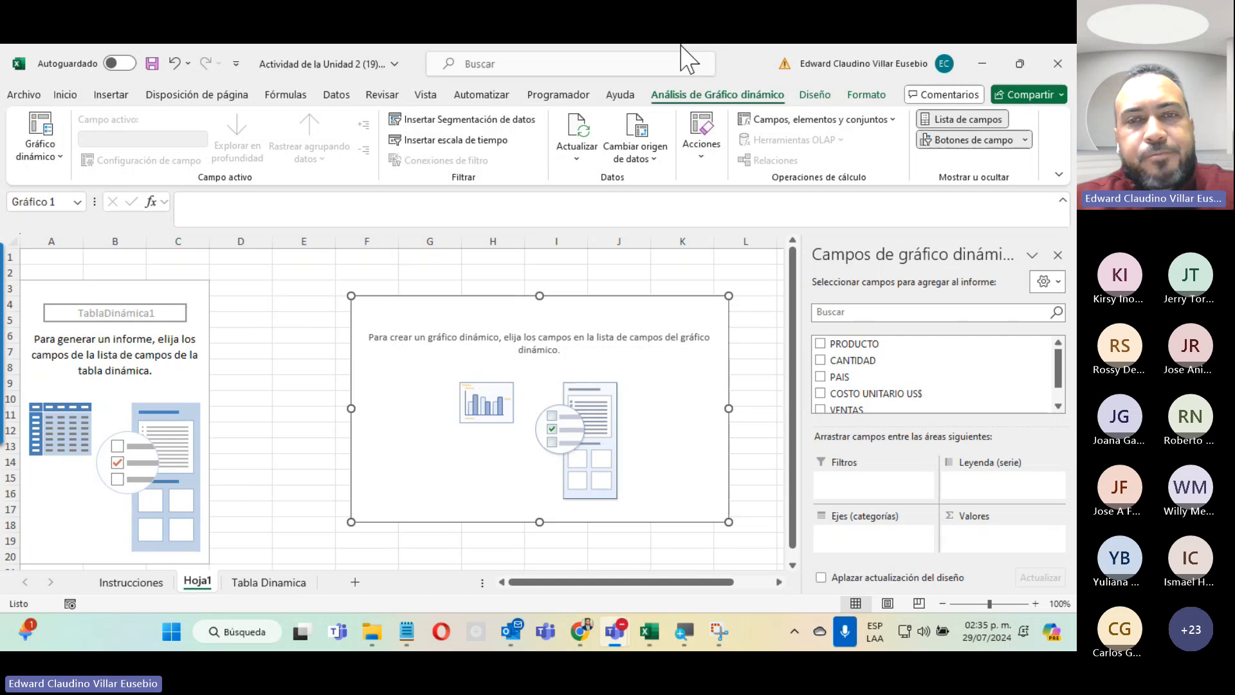
# Compare the field lists and contextual tools of the empty pivot table and the empty pivot chart on Hoja1.
pyautogui.click(169, 287)
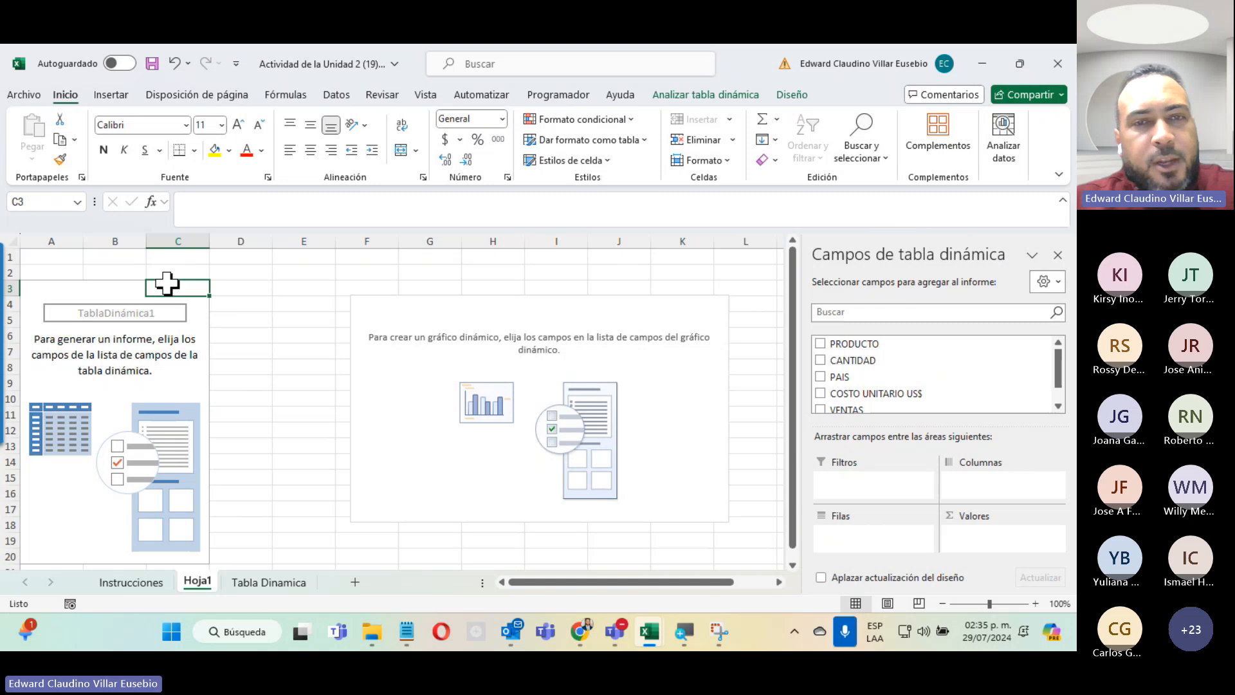
pyautogui.click(503, 310)
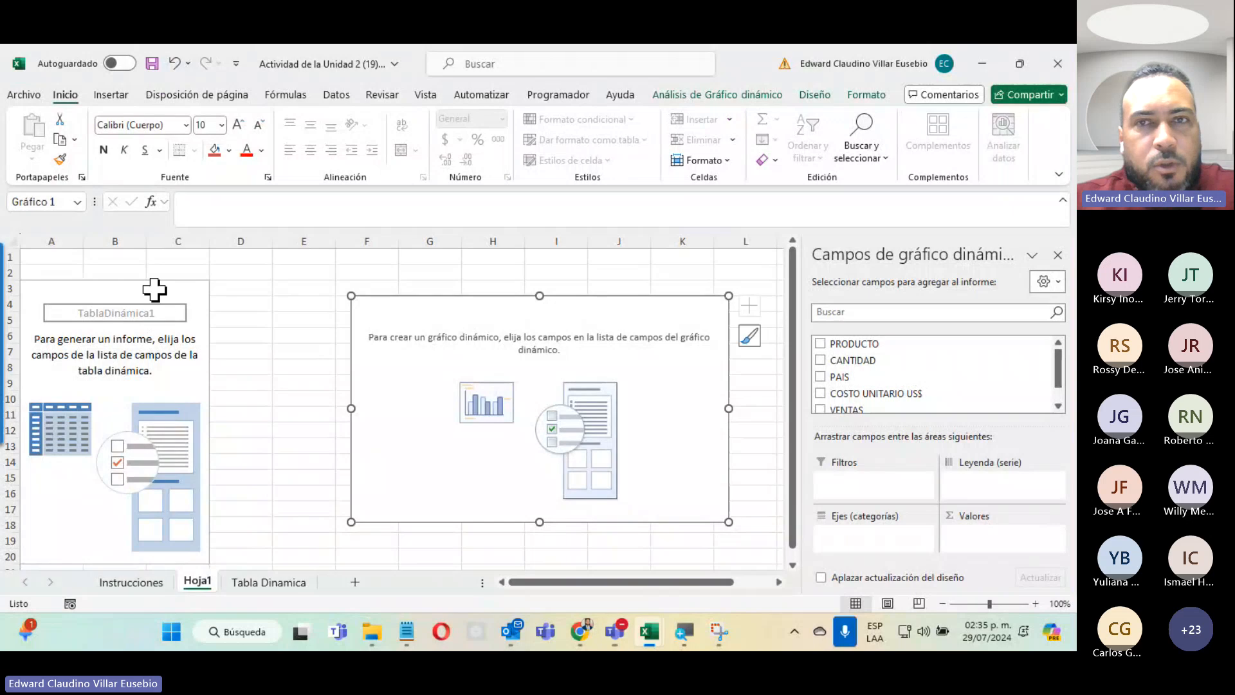
pyautogui.click(127, 290)
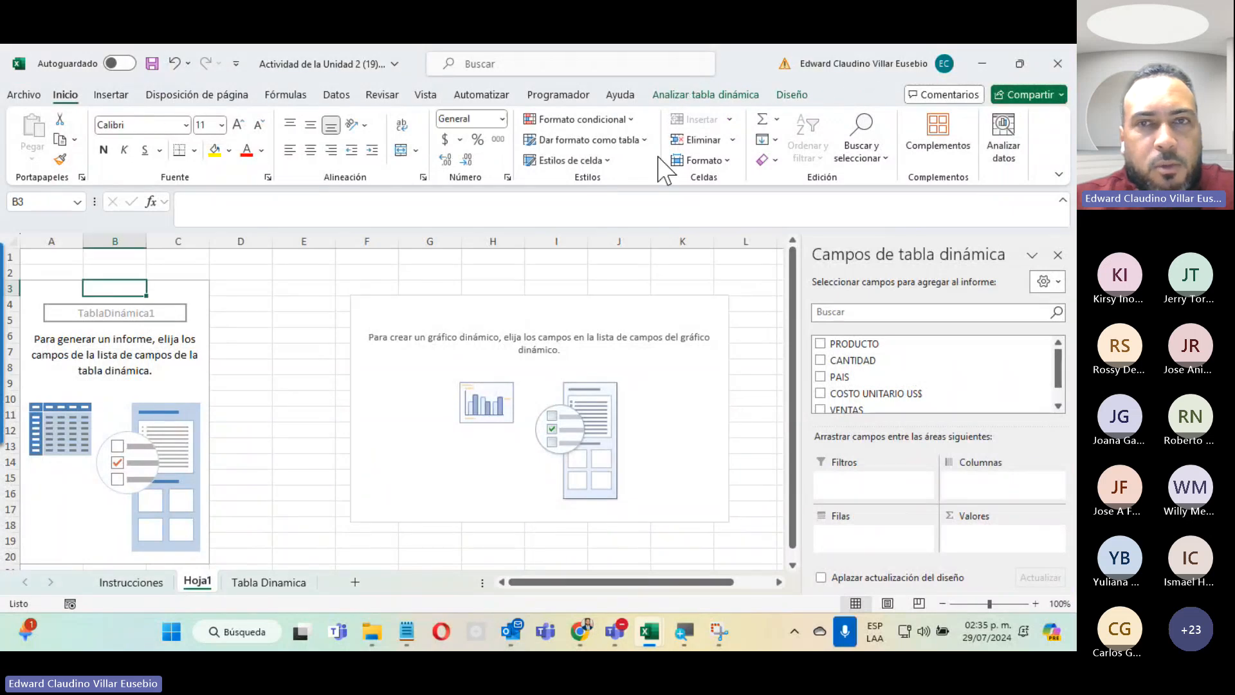
pyautogui.click(450, 312)
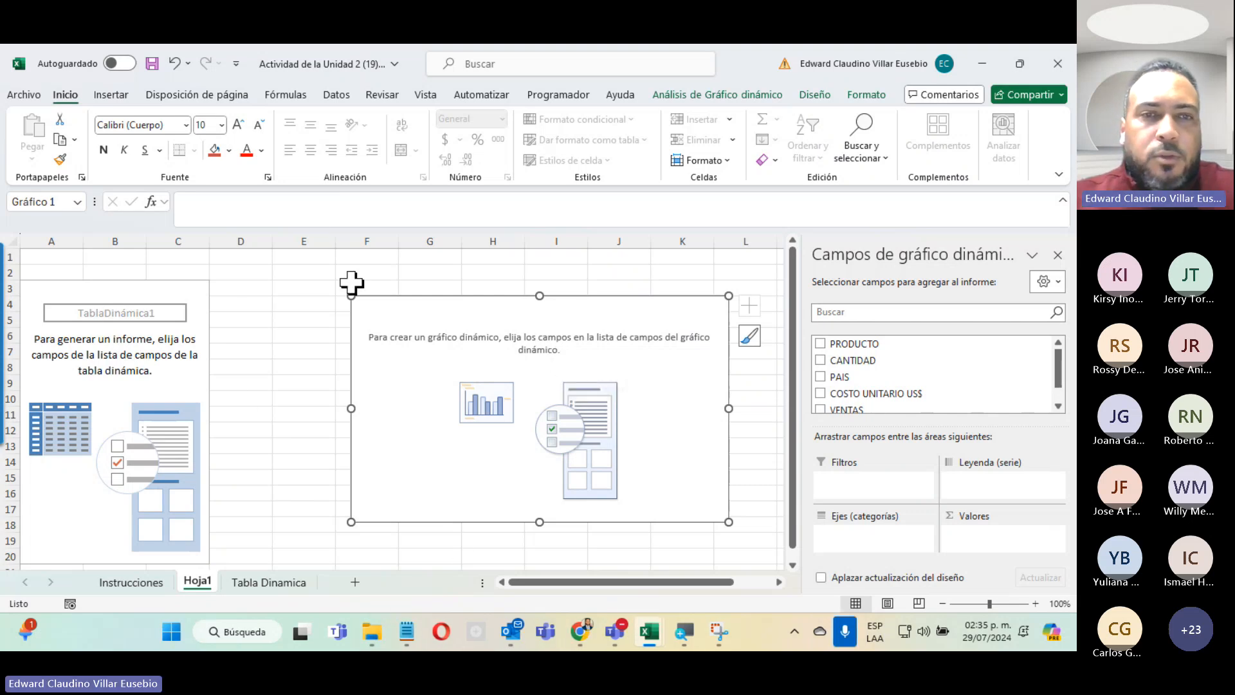
pyautogui.click(288, 291)
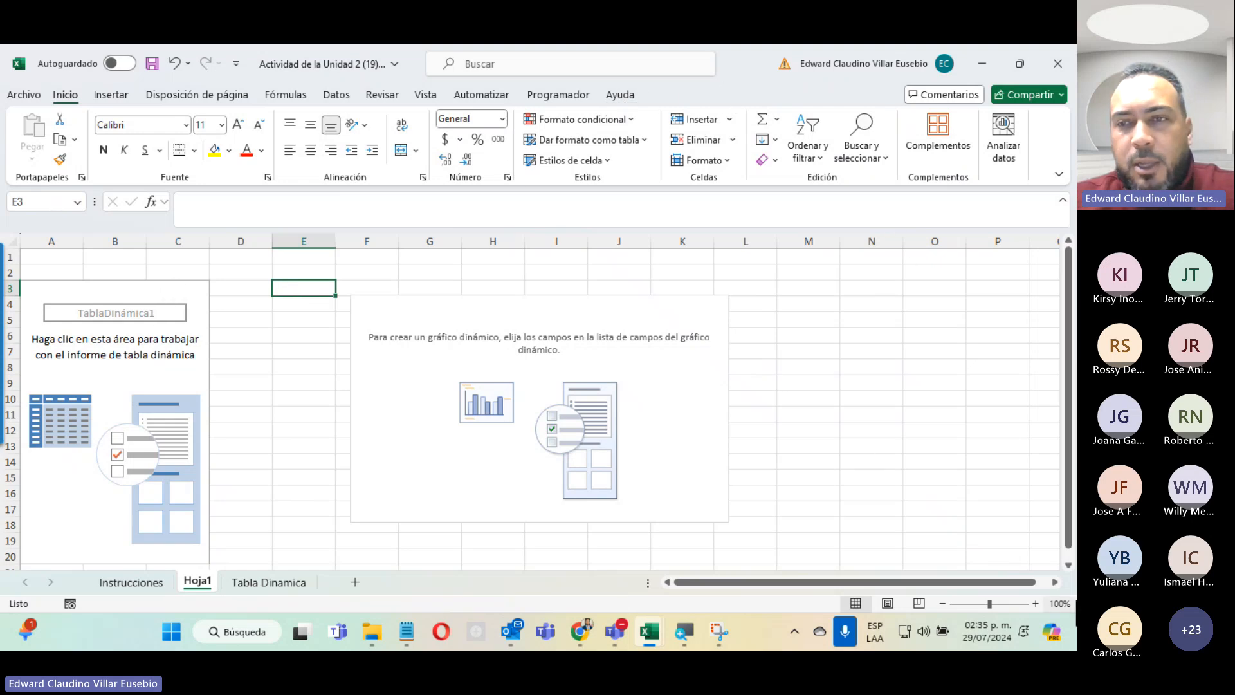
pyautogui.click(157, 286)
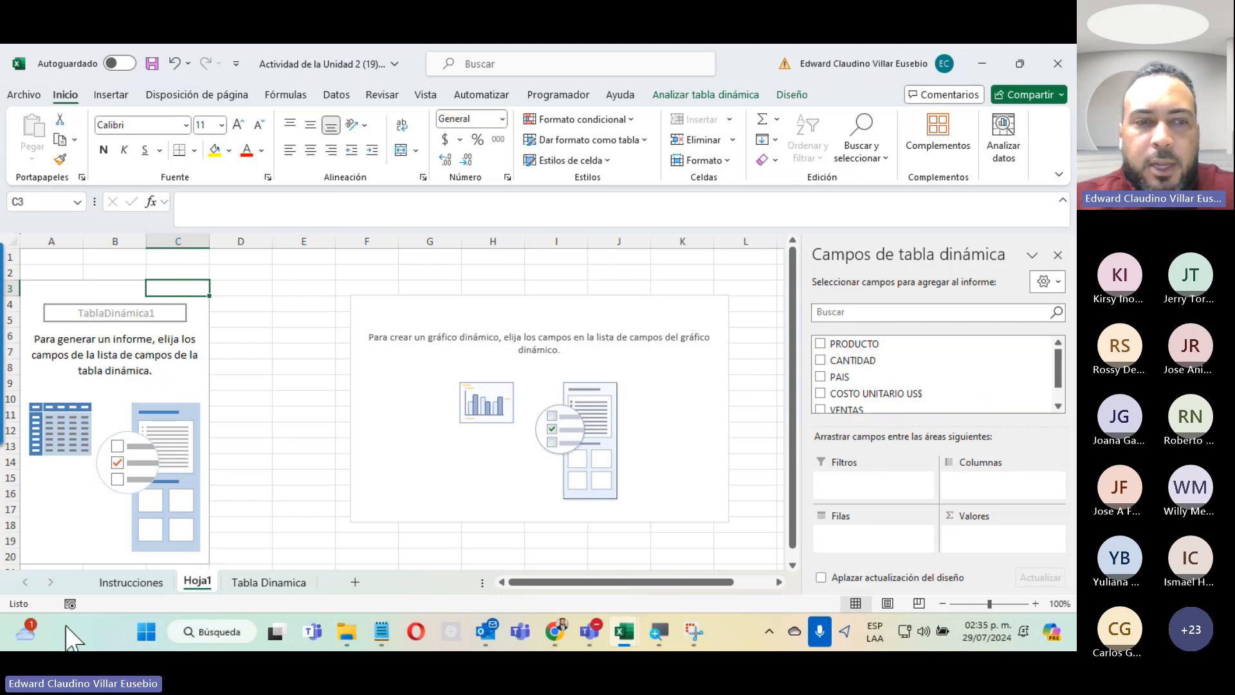
# Review the source data on Tabla Dinamica and the tasks on Instrucciones against the empty report on Hoja1.
pyautogui.click(247, 583)
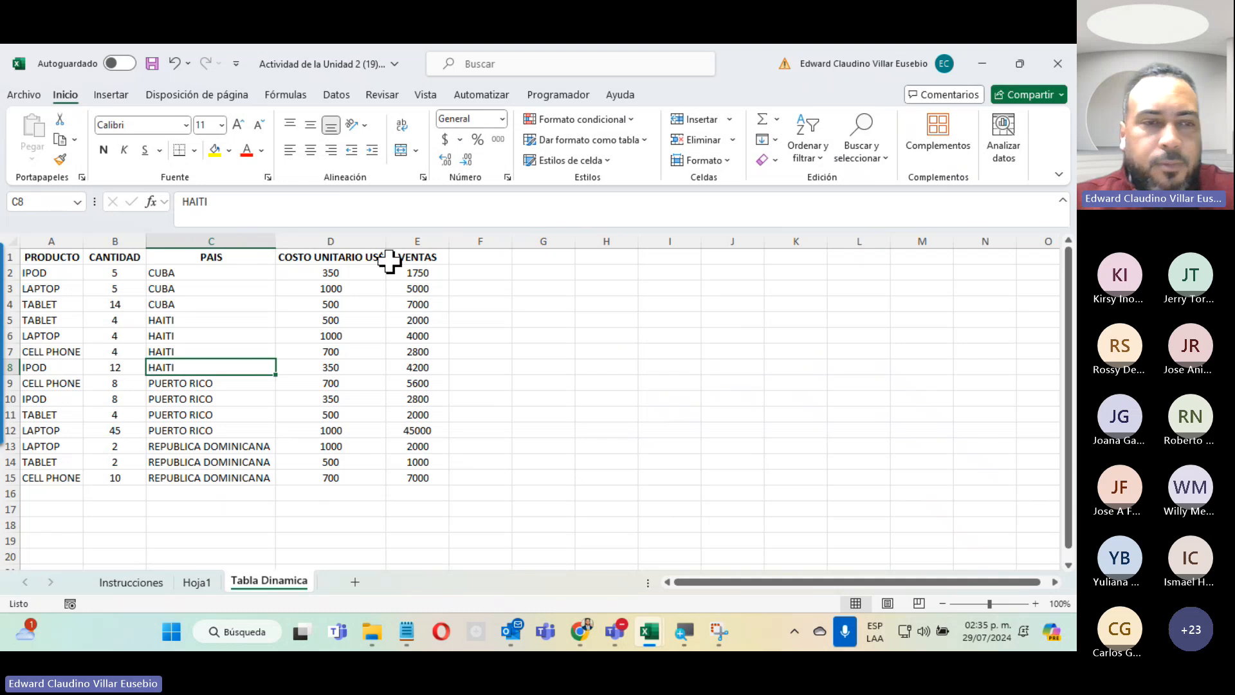
pyautogui.click(132, 582)
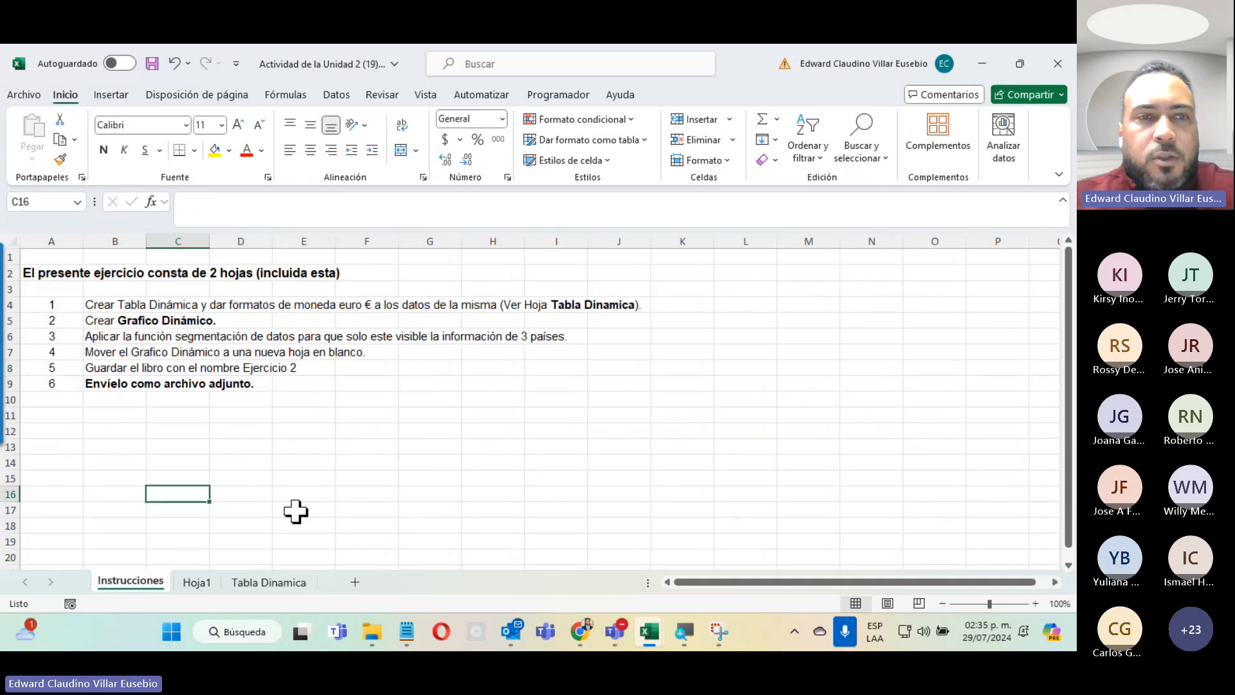
pyautogui.click(196, 582)
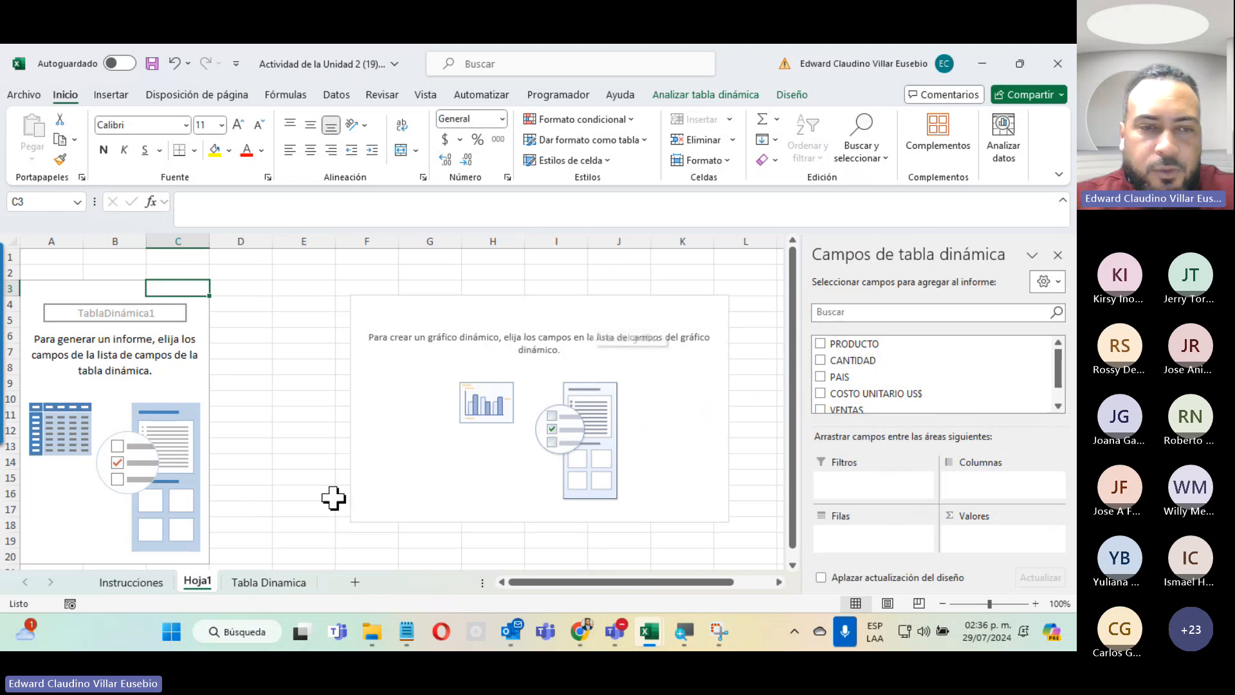
pyautogui.click(247, 584)
pyautogui.click(186, 583)
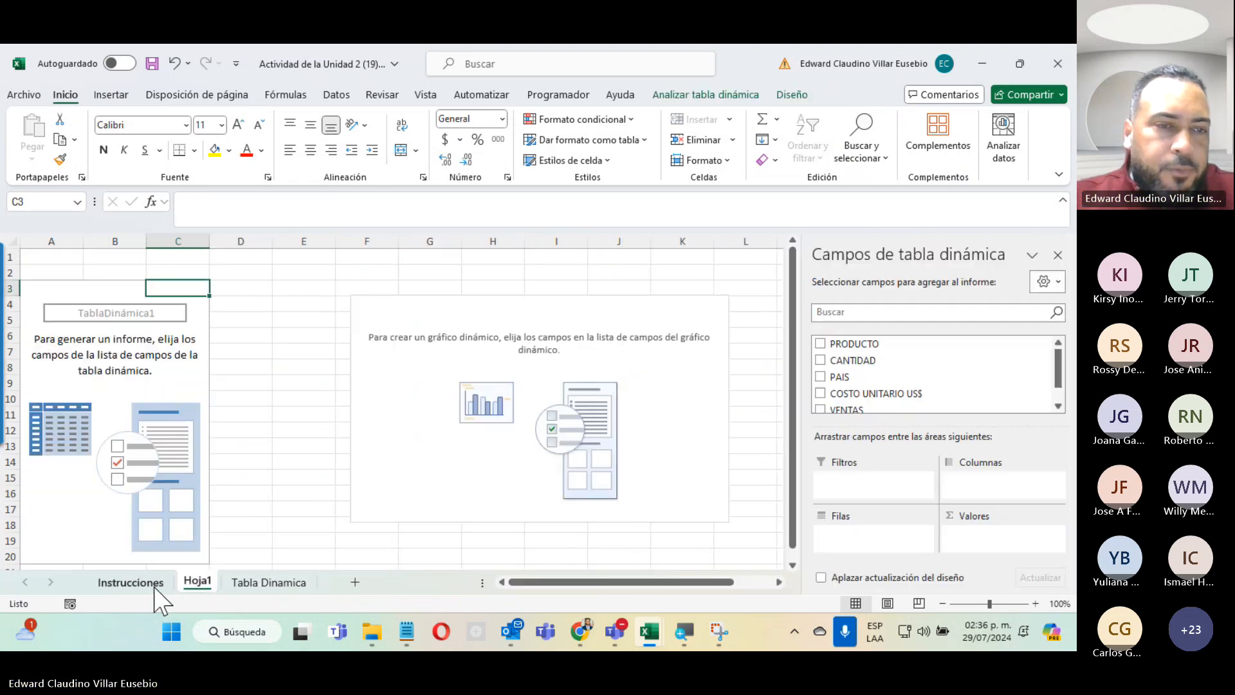
pyautogui.click(136, 584)
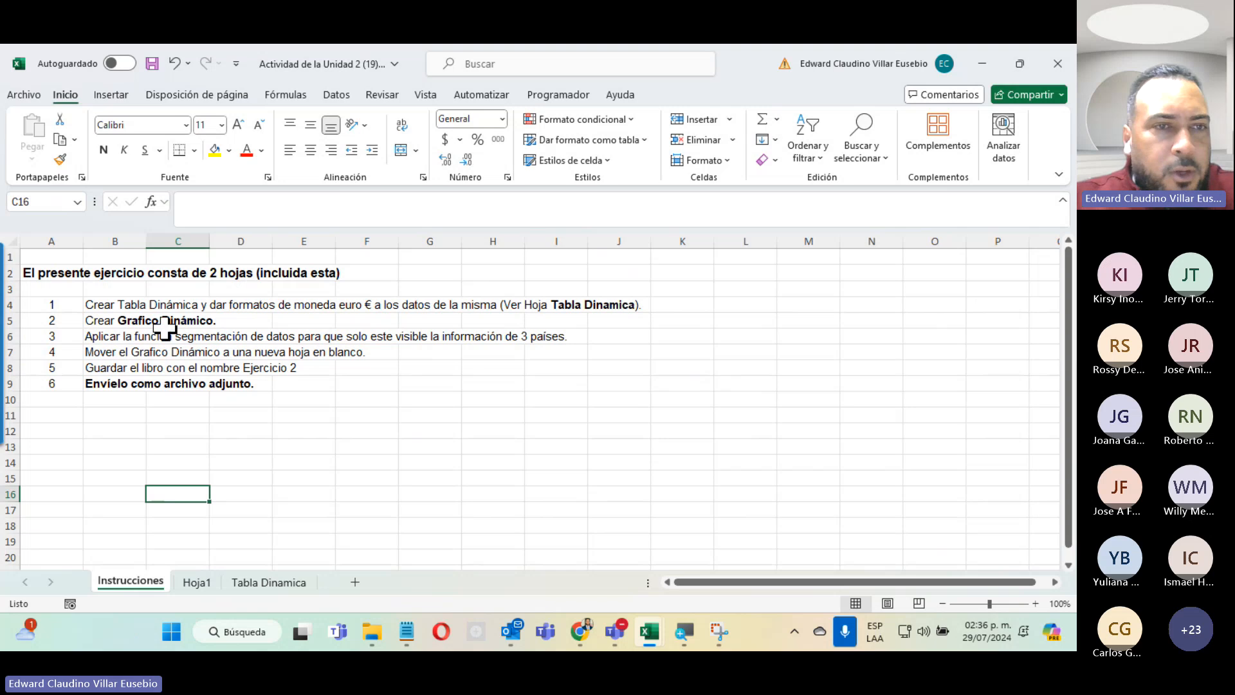
pyautogui.click(273, 582)
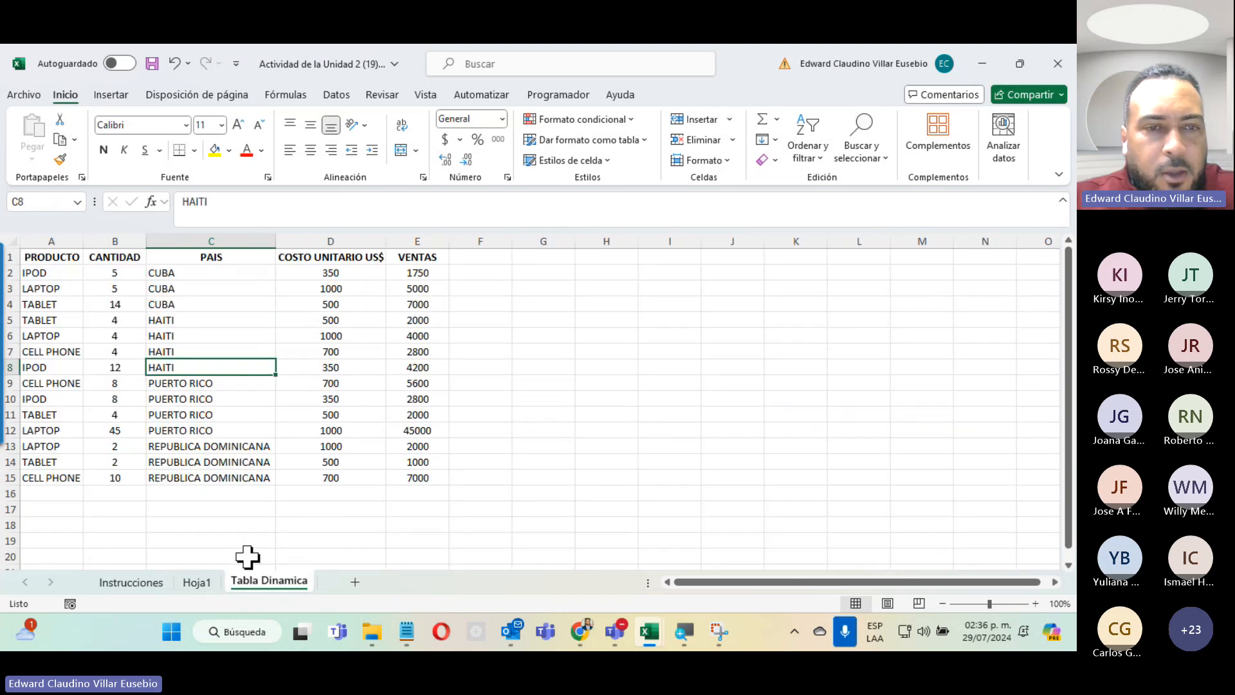
pyautogui.click(200, 584)
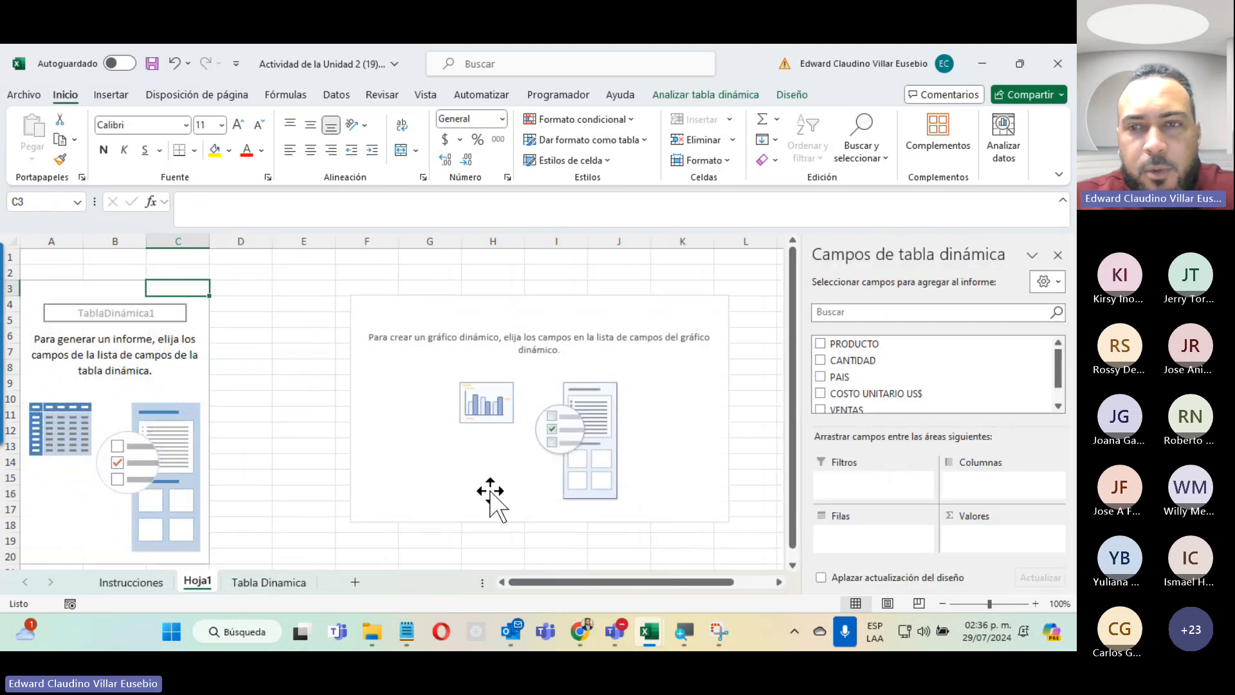
# Build the pivot table with PRODUCTO as rows, PAIS as columns and the sum of VENTAS as values.
pyautogui.moveTo(1060, 370)
pyautogui.mouseDown()
pyautogui.moveTo(1061, 390)
pyautogui.moveTo(1071, 358)
pyautogui.mouseUp()
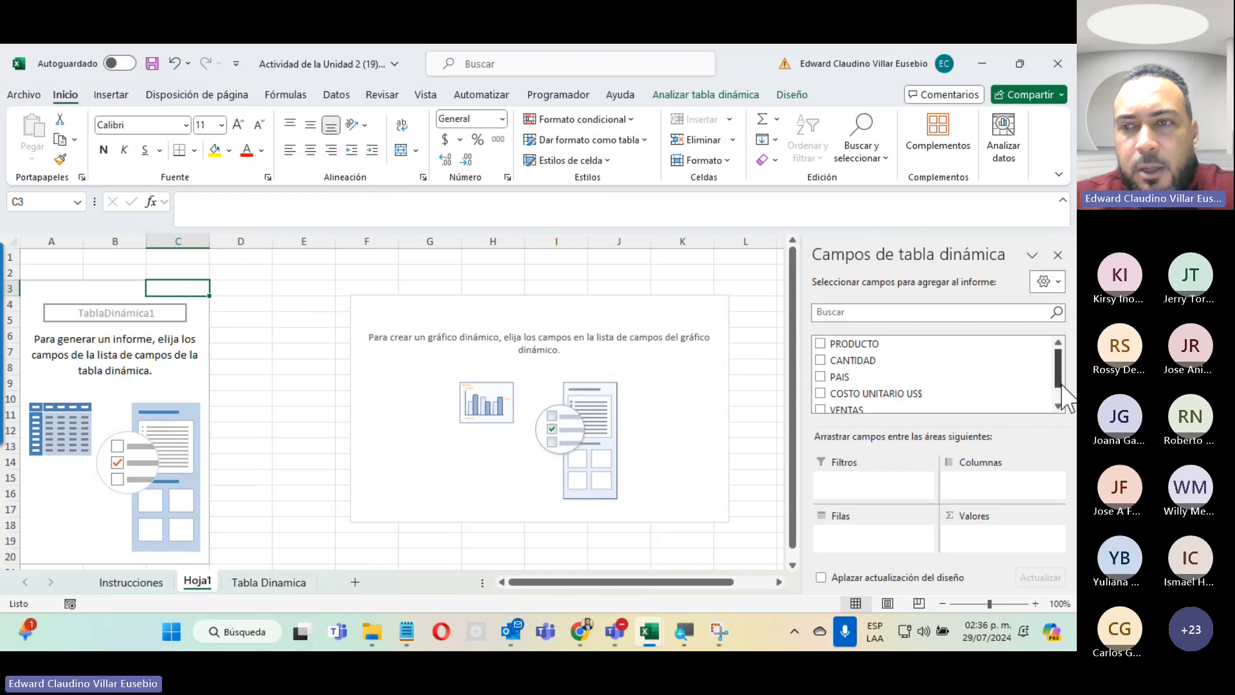
pyautogui.moveTo(1059, 385)
pyautogui.mouseDown()
pyautogui.moveTo(1058, 398)
pyautogui.moveTo(1061, 383)
pyautogui.mouseUp()
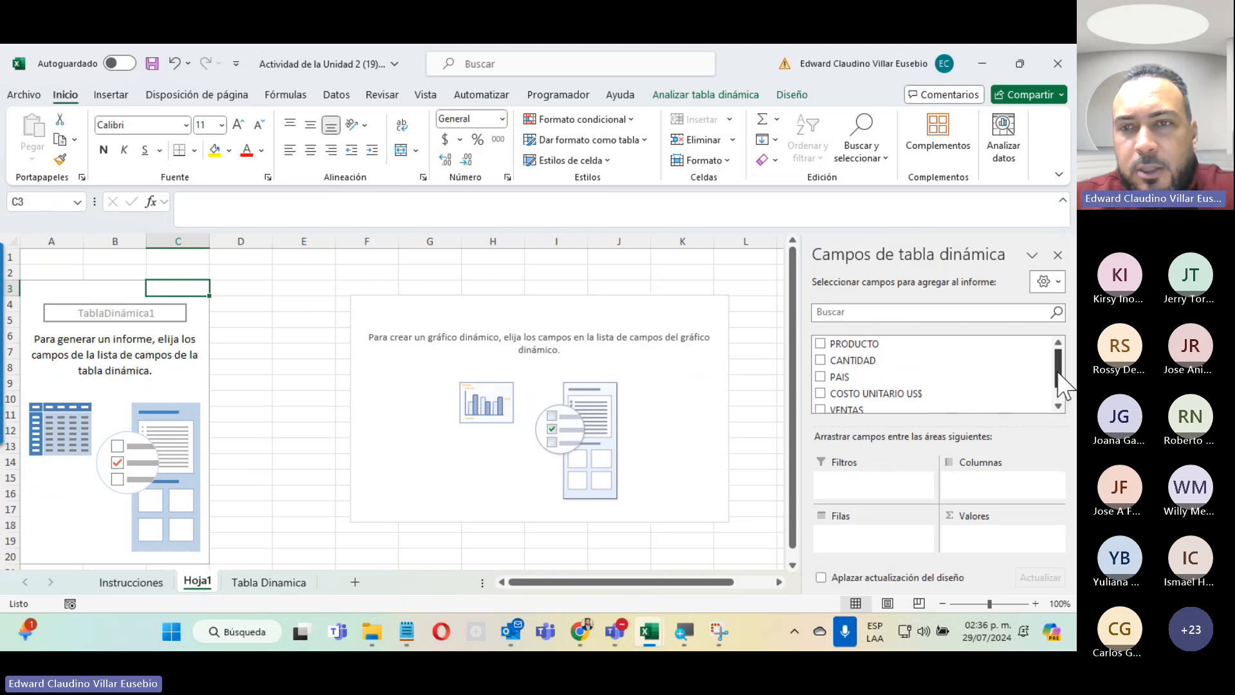
pyautogui.click(821, 343)
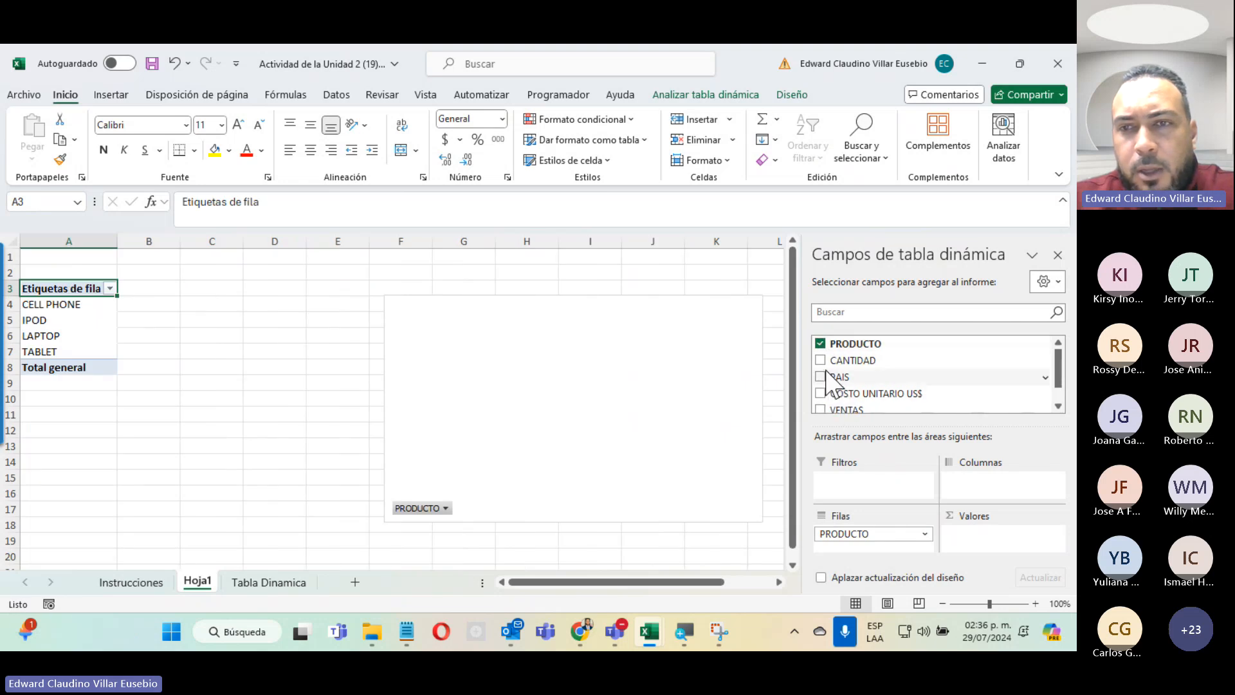
pyautogui.click(821, 377)
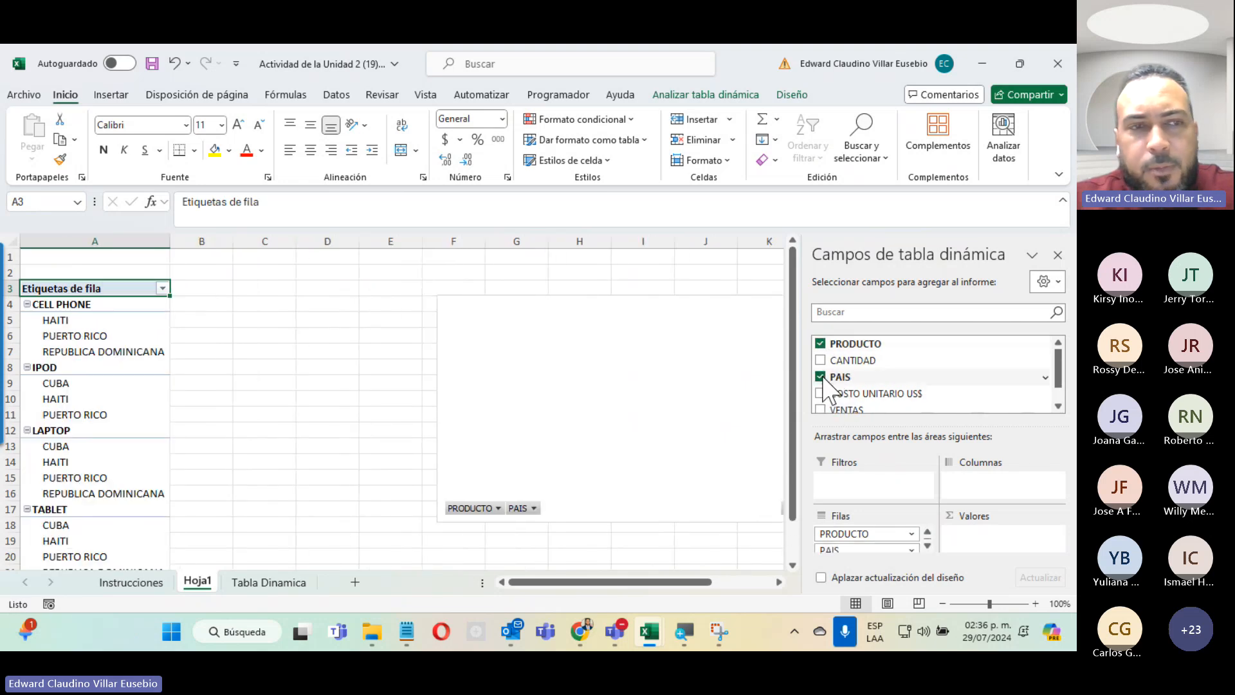
pyautogui.click(821, 410)
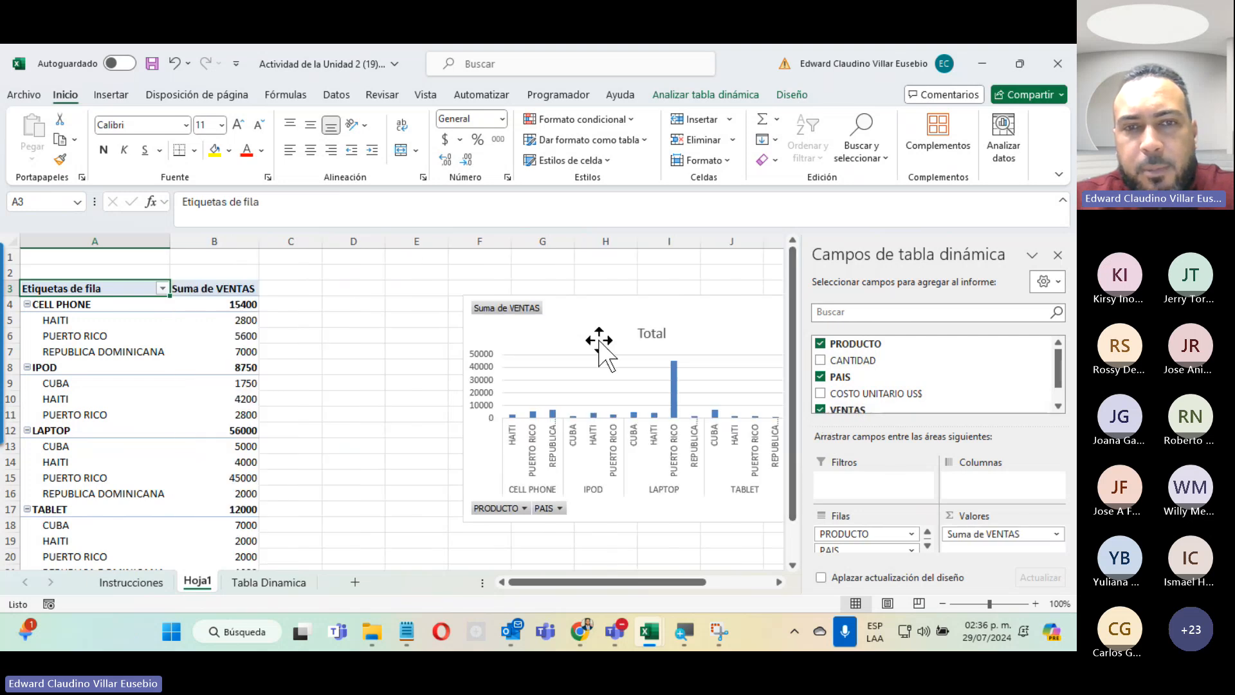
pyautogui.moveTo(723, 585); pyautogui.dragTo(637, 577)
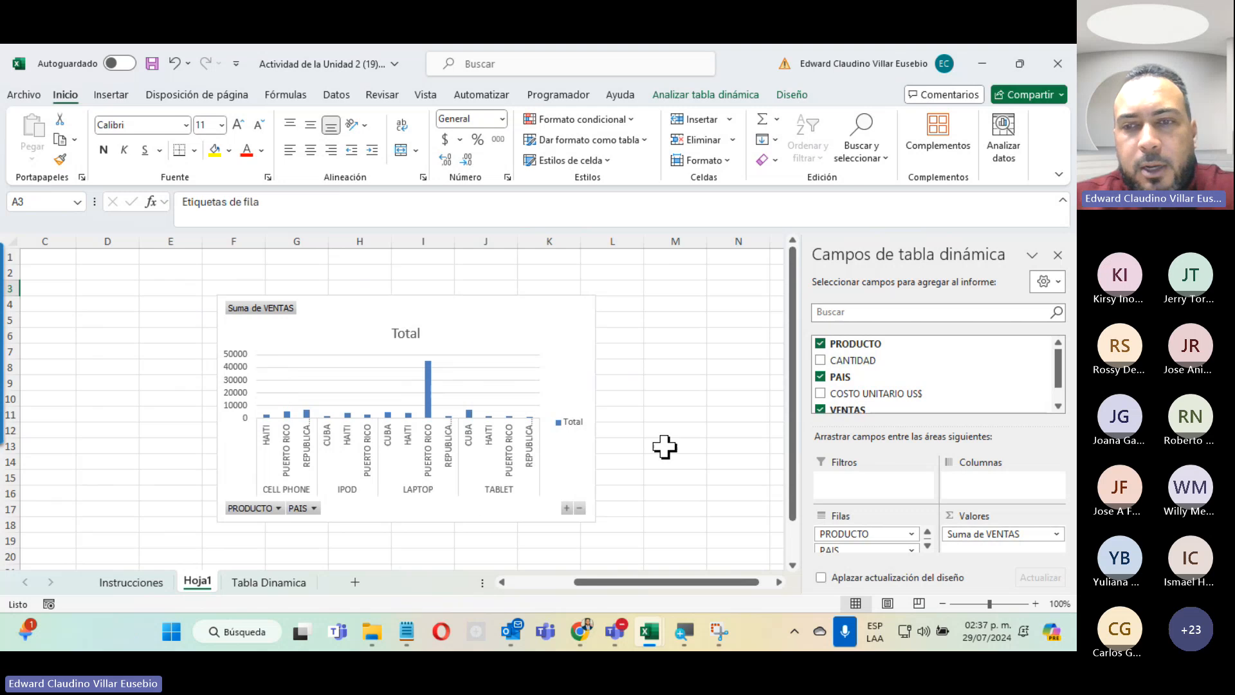
pyautogui.moveTo(859, 549); pyautogui.dragTo(986, 486)
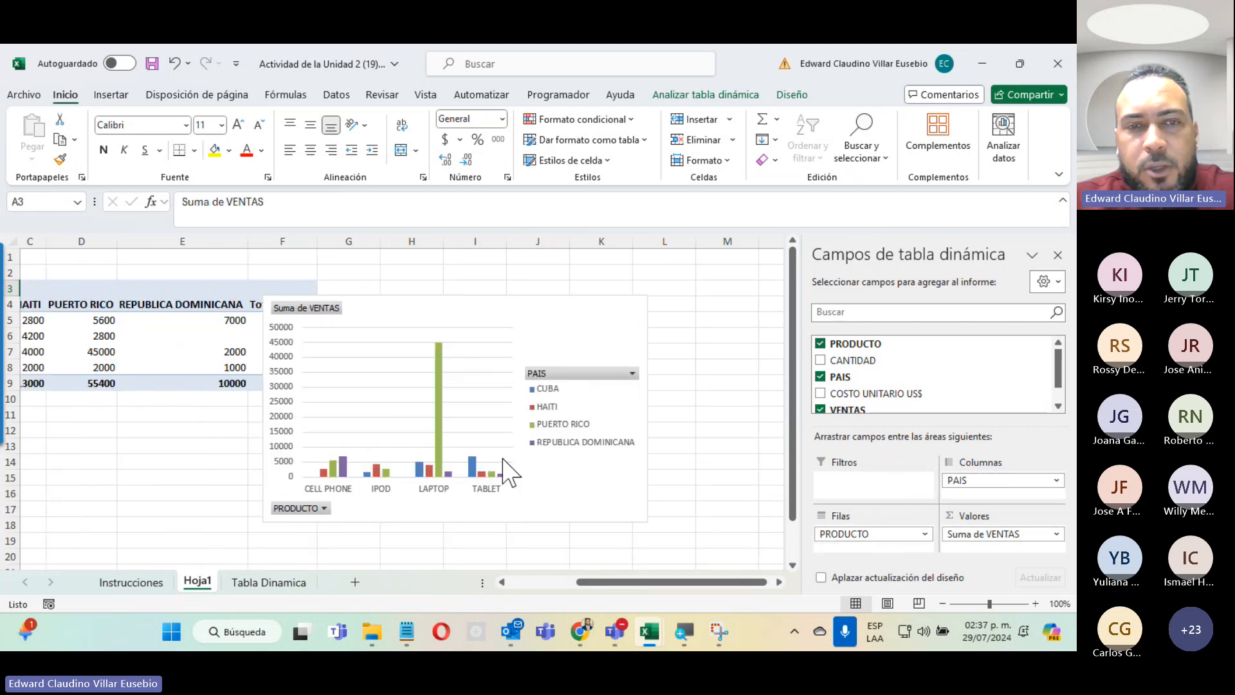
# Move the pivot chart clear of the pivot table and switch its rows and columns, putting PAIS on the axis and PRODUCTO in the legend.
pyautogui.moveTo(470, 313); pyautogui.dragTo(557, 295)
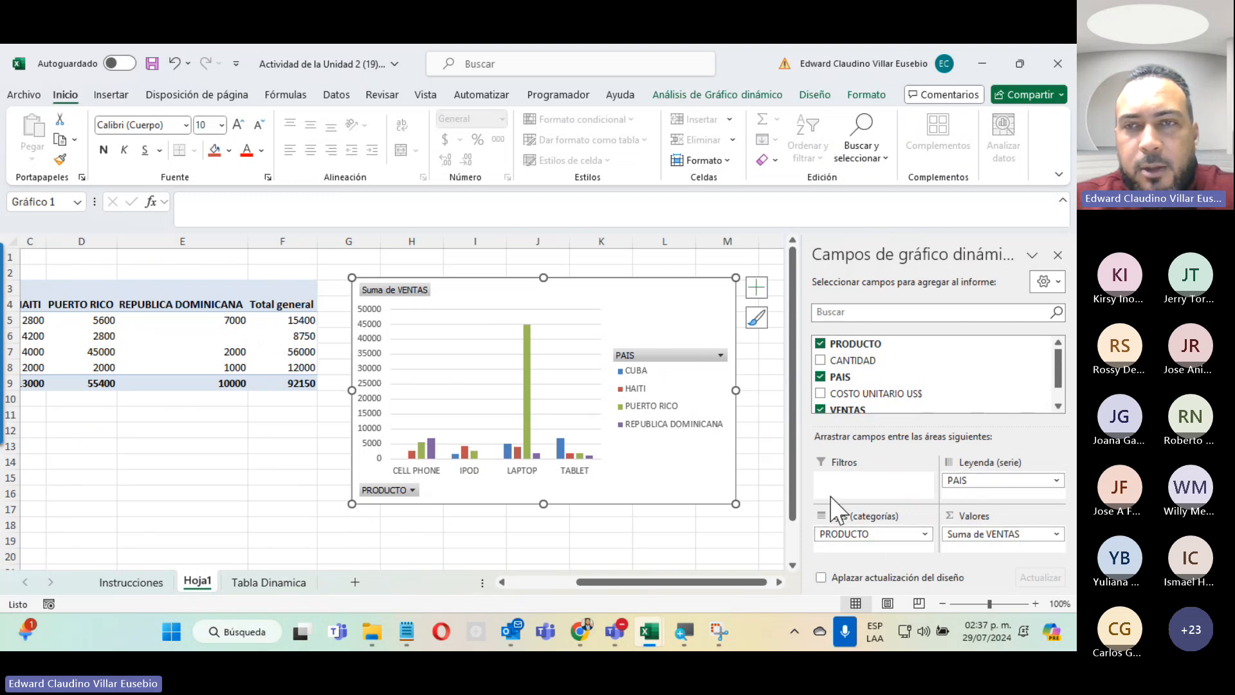
pyautogui.click(815, 94)
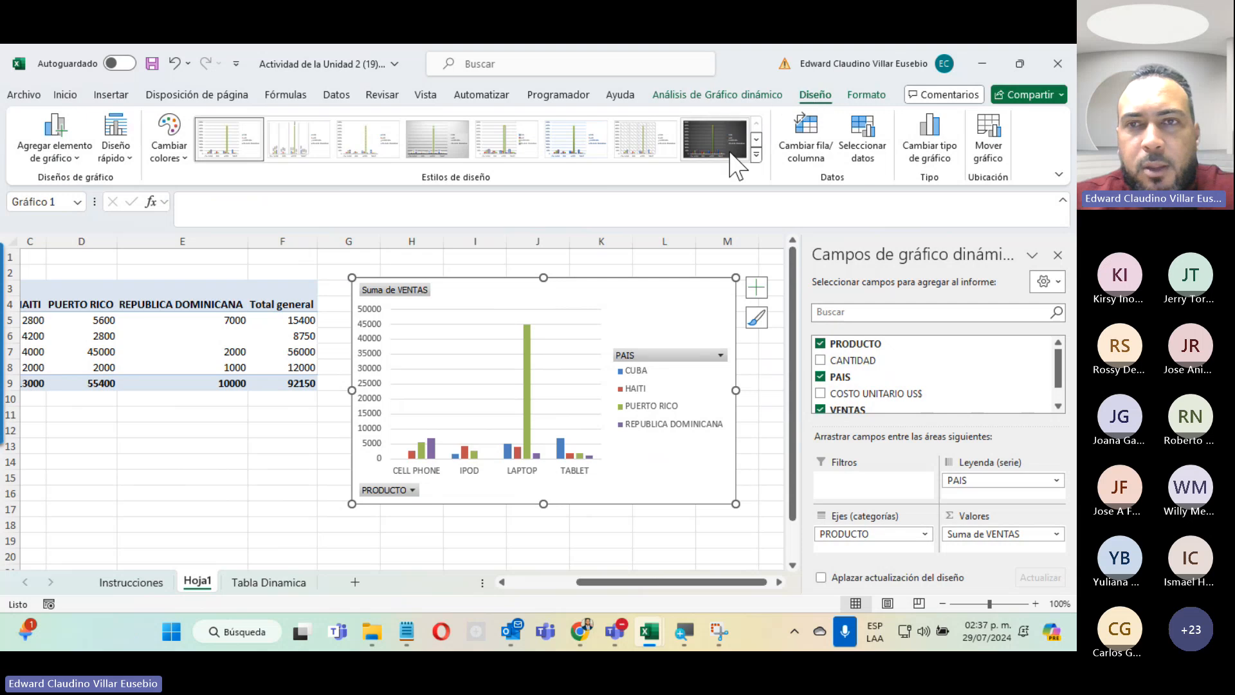
pyautogui.click(812, 140)
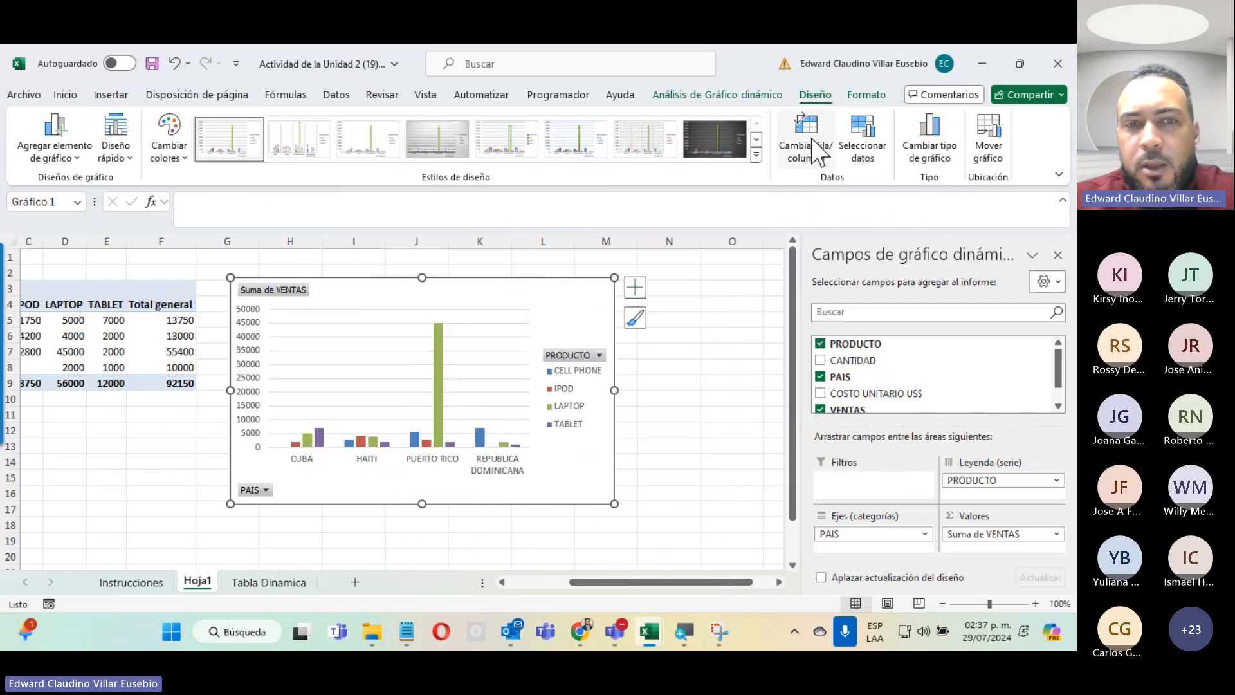
pyautogui.click(811, 143)
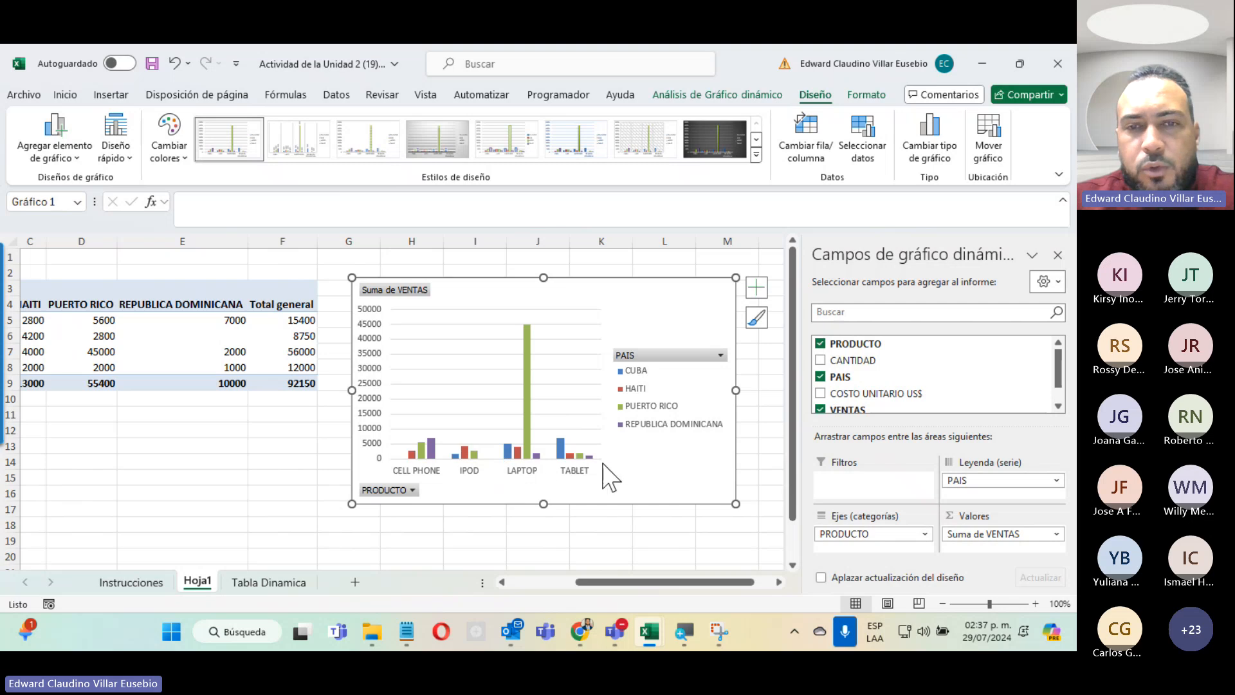
pyautogui.click(806, 138)
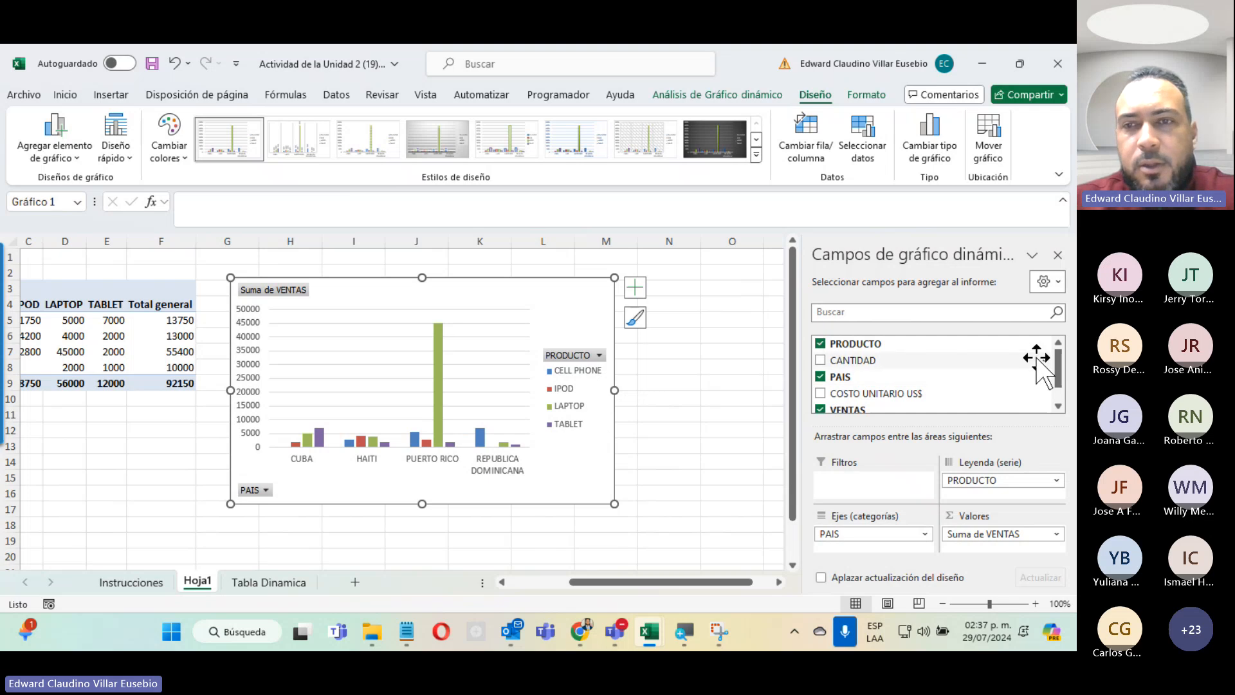
# Apply the dark chart style with outlined, unfilled columns to the pivot chart.
pyautogui.scroll(-1, 1068, 393)
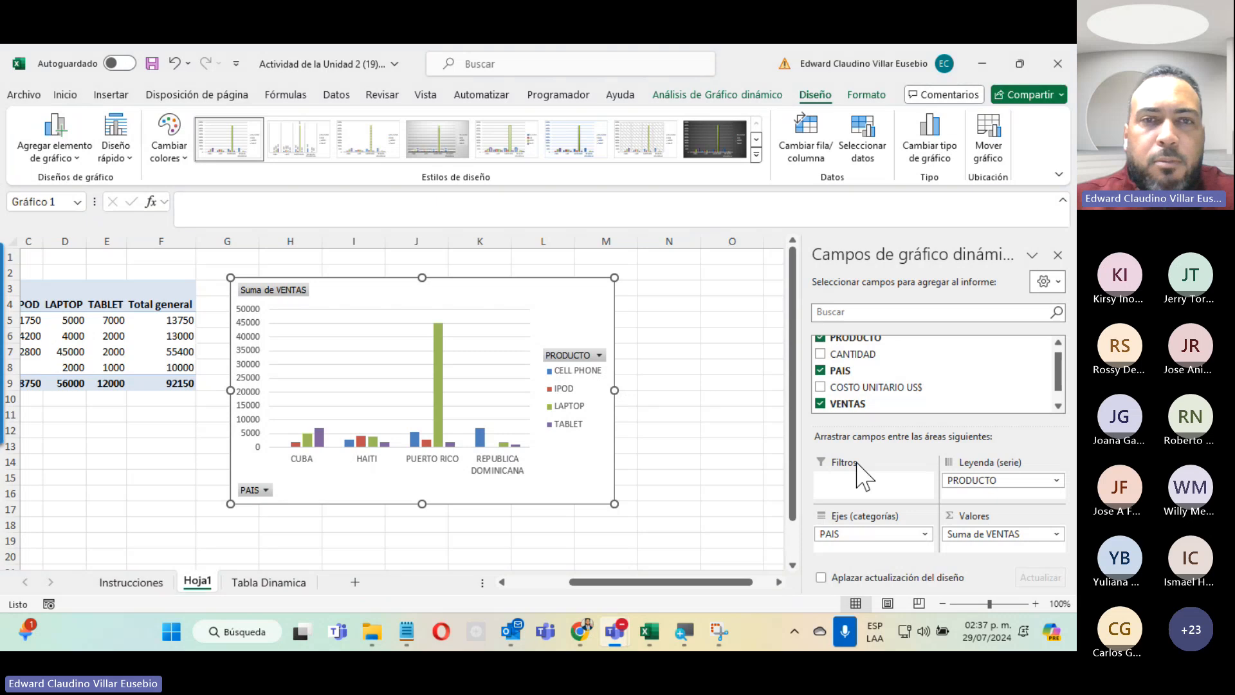
pyautogui.click(755, 161)
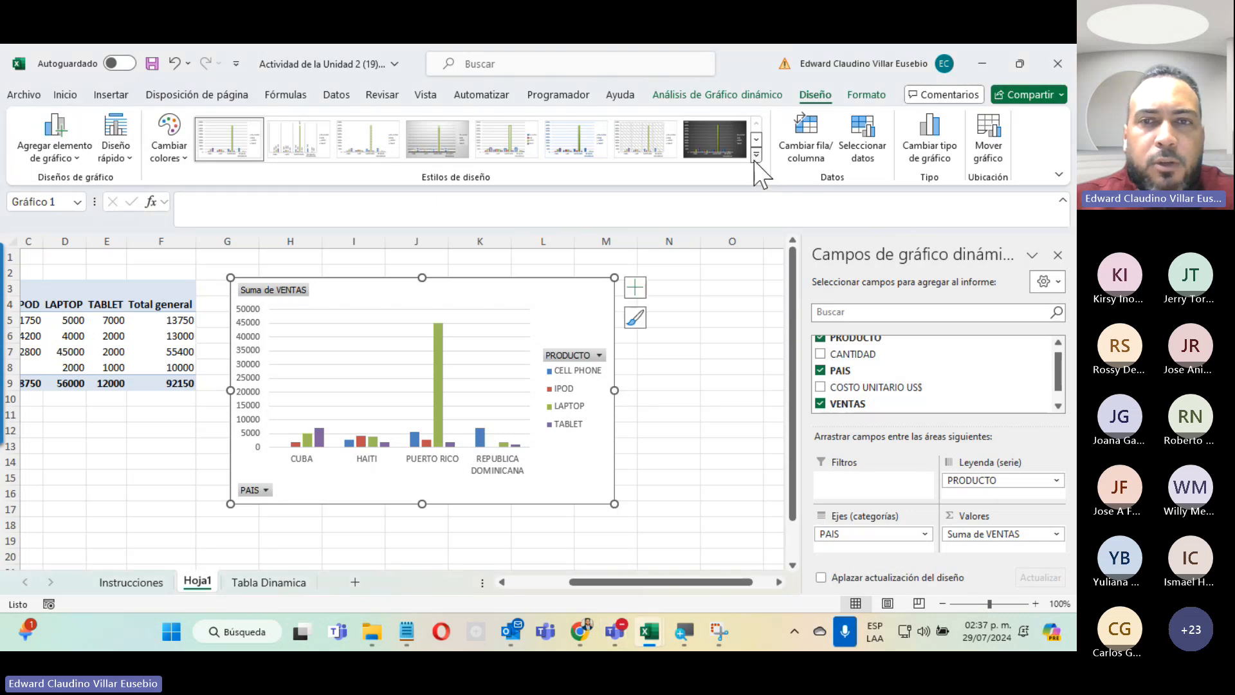
pyautogui.click(444, 181)
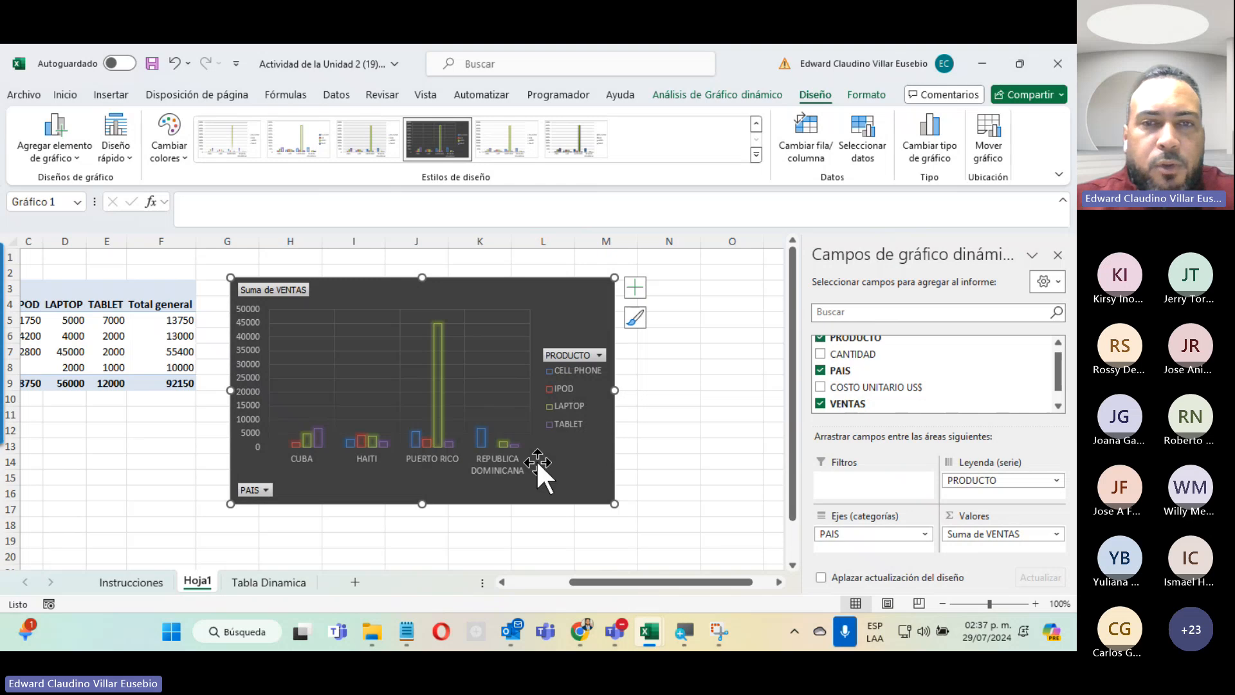
pyautogui.rightClick(554, 298)
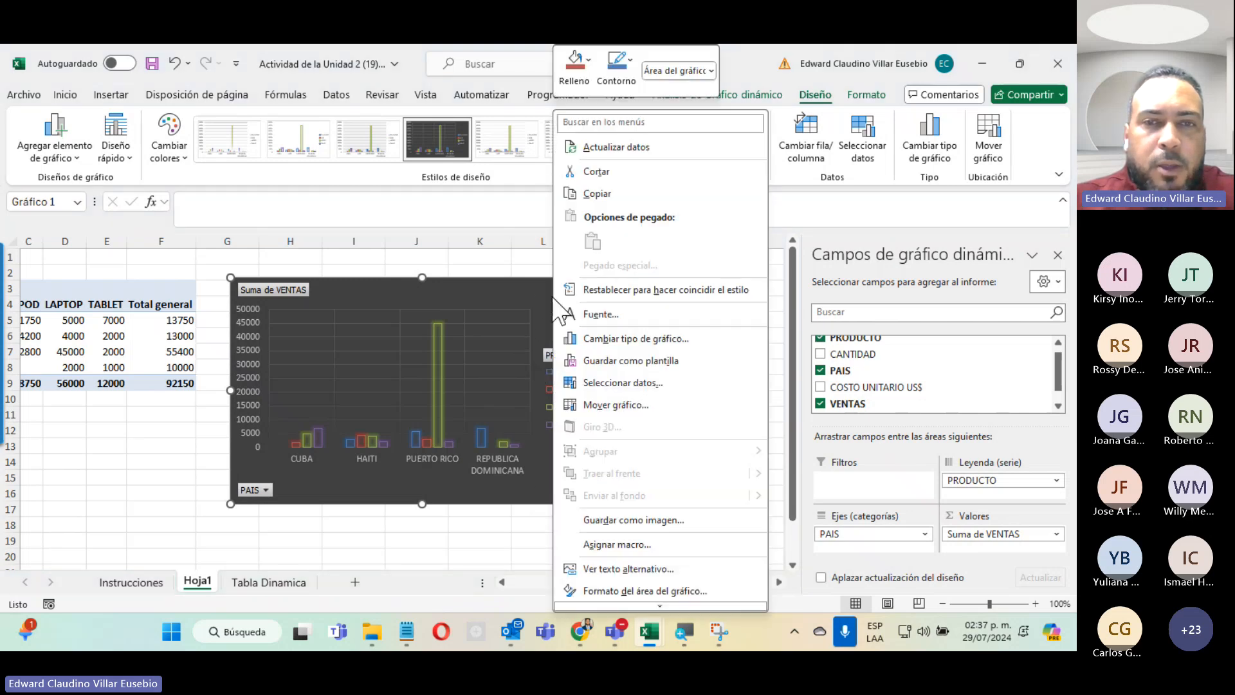
pyautogui.click(155, 588)
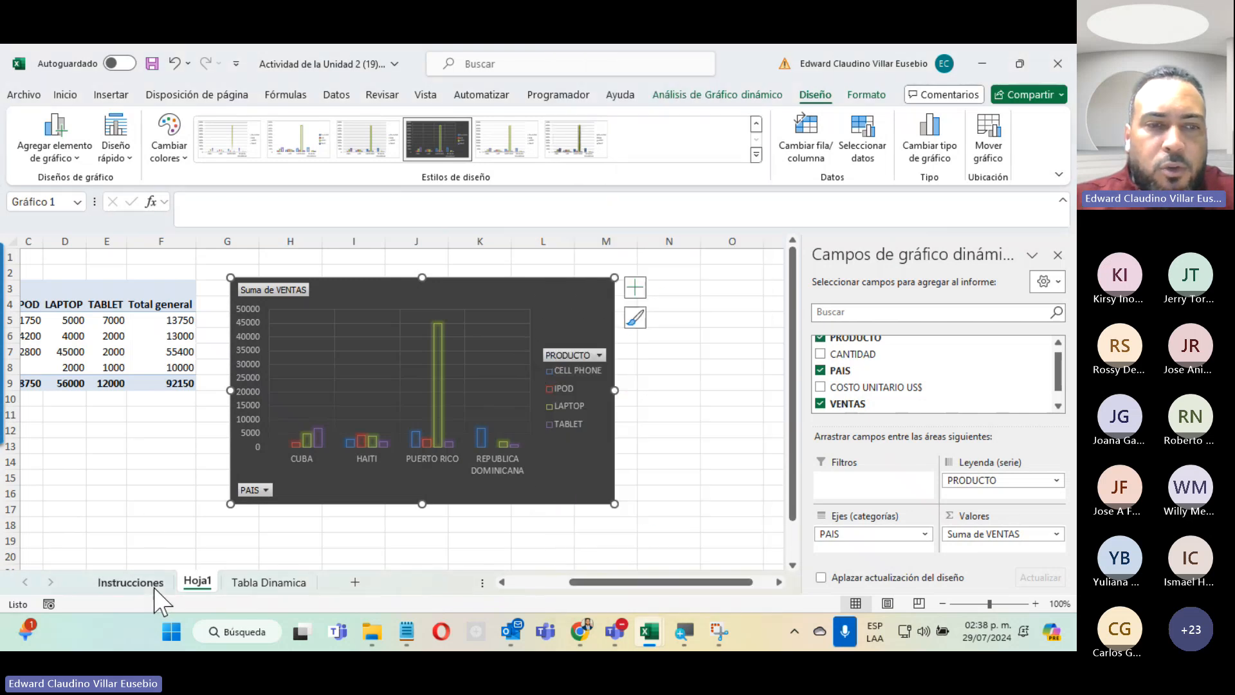
# Check the tasks on Instrucciones, then insert a PRODUCTO slicer for the pivot table on Hoja1 and place it below the table.
pyautogui.click(154, 588)
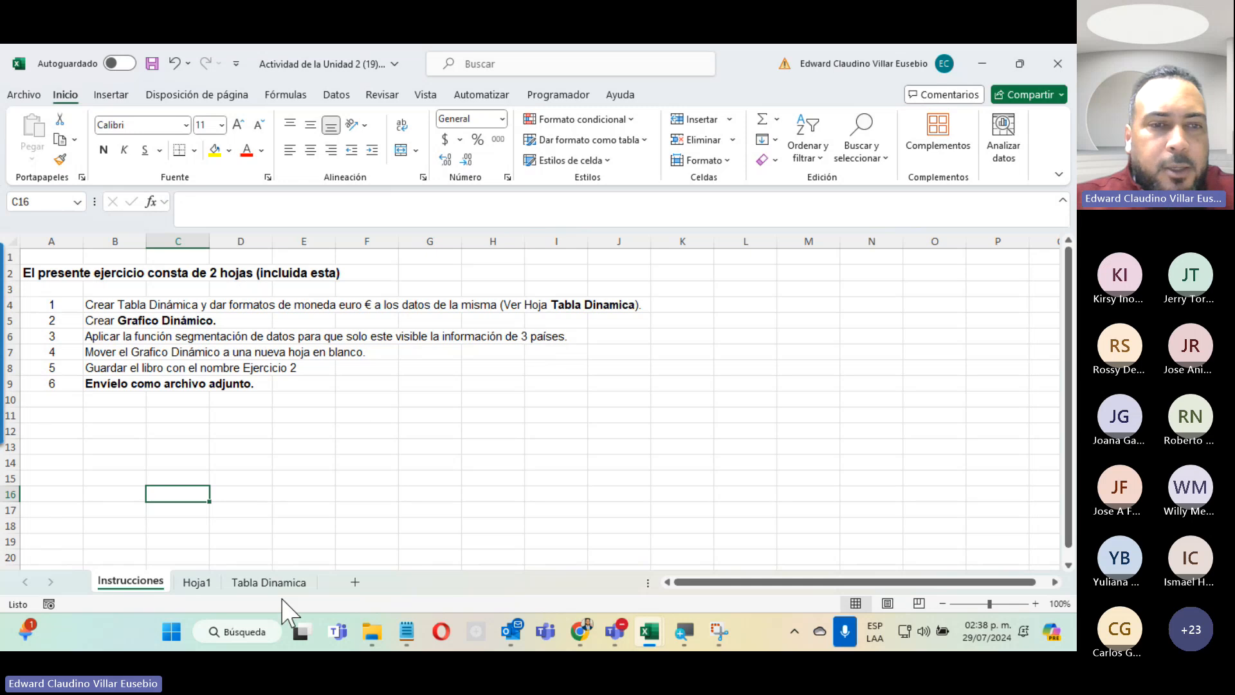
pyautogui.click(200, 582)
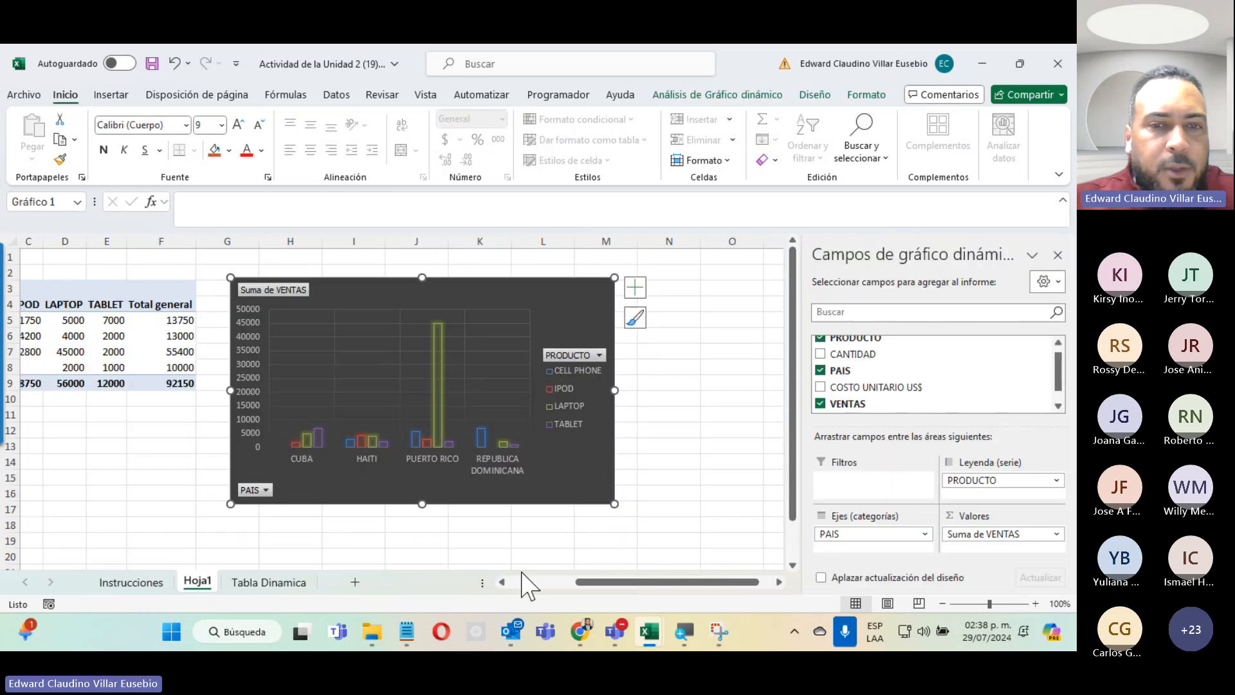
pyautogui.click(545, 582)
pyautogui.click(288, 352)
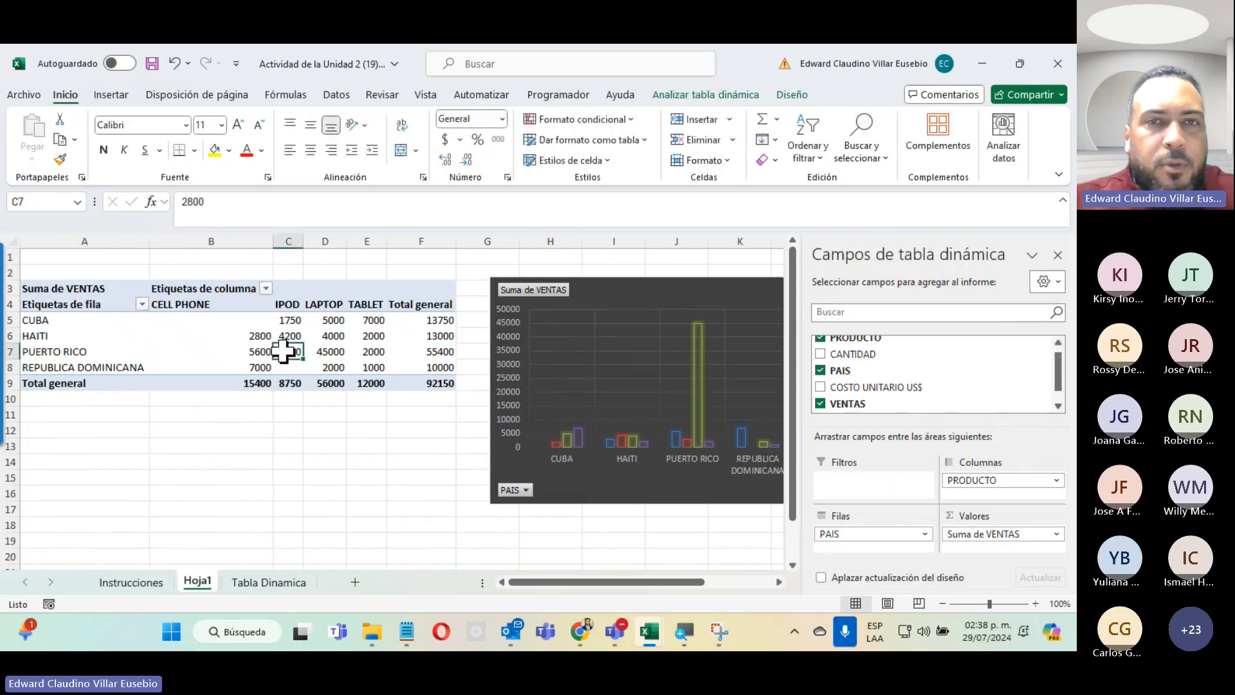
pyautogui.click(716, 94)
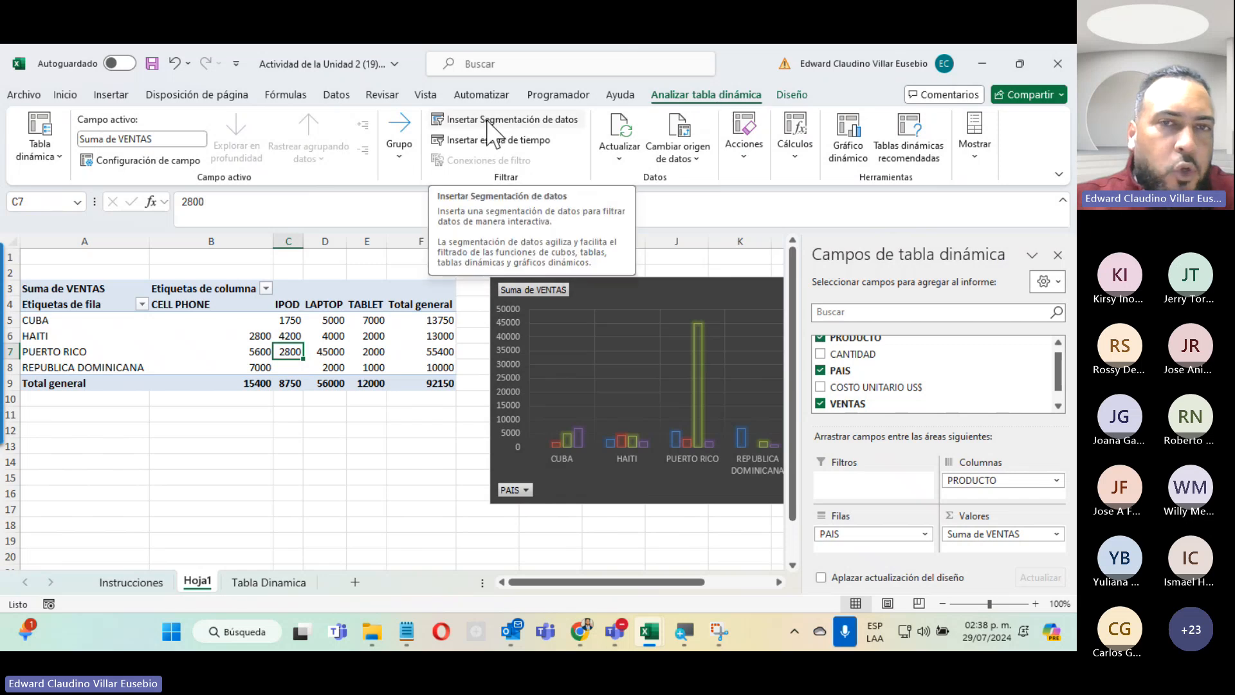
pyautogui.click(530, 120)
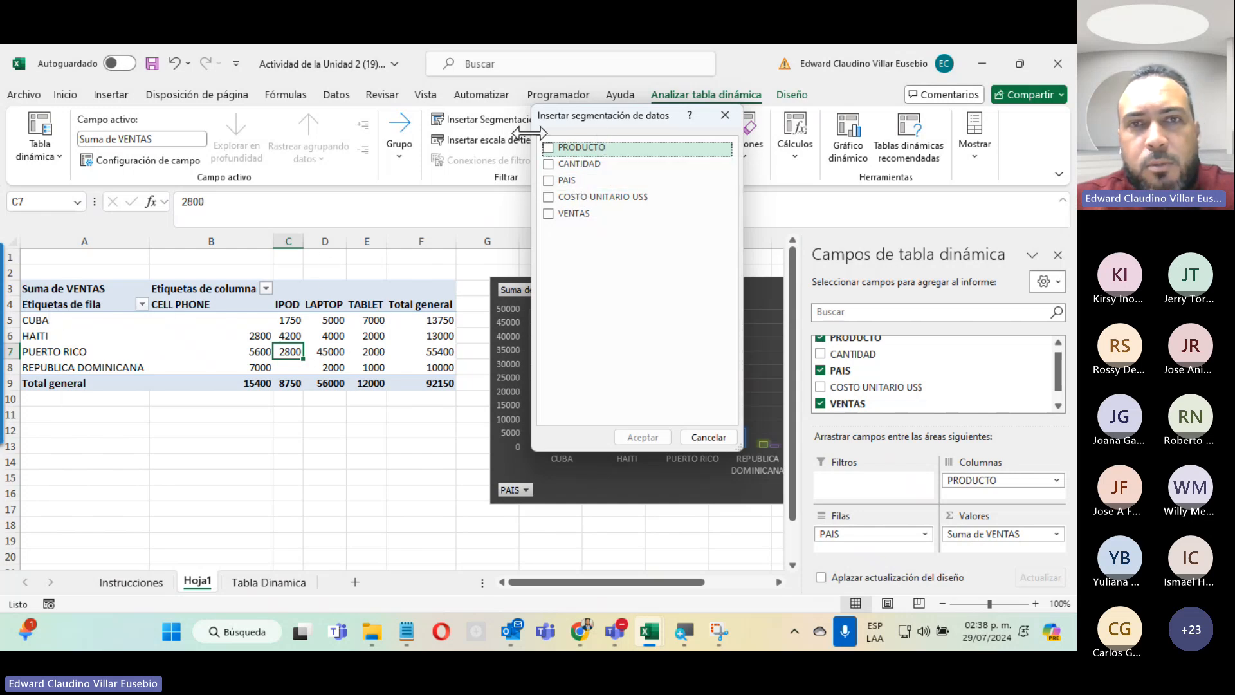
pyautogui.click(548, 148)
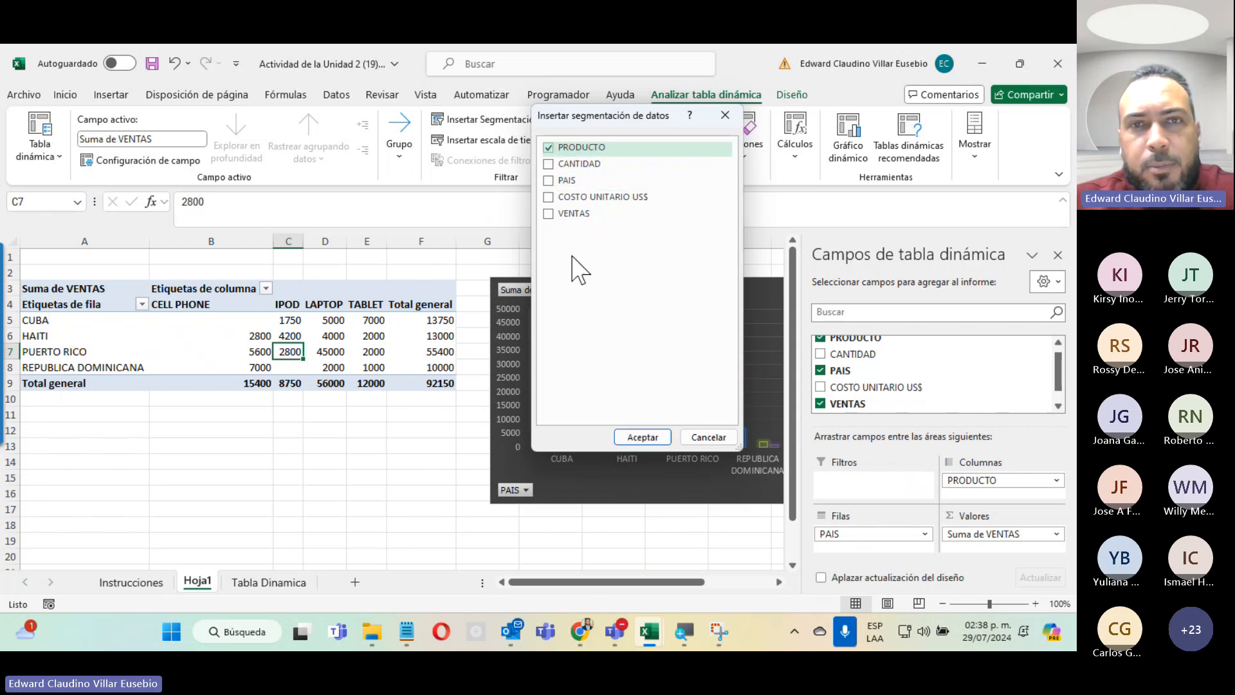
pyautogui.click(643, 436)
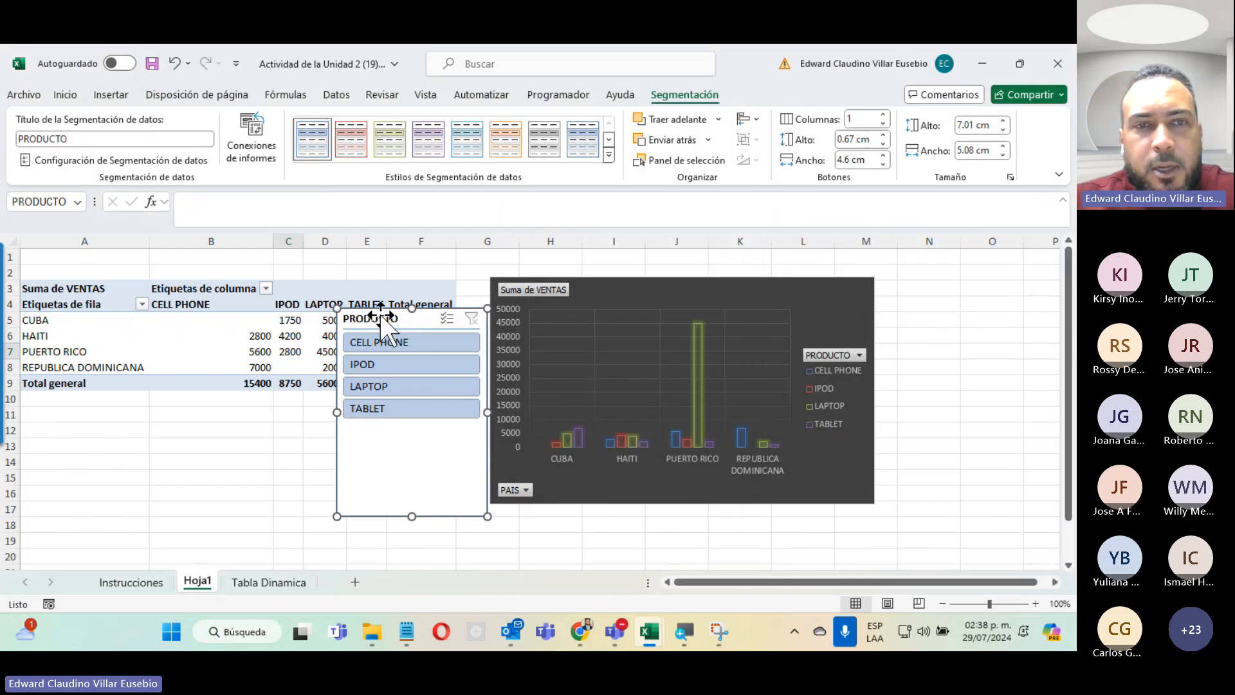
pyautogui.moveTo(374, 318); pyautogui.dragTo(184, 414)
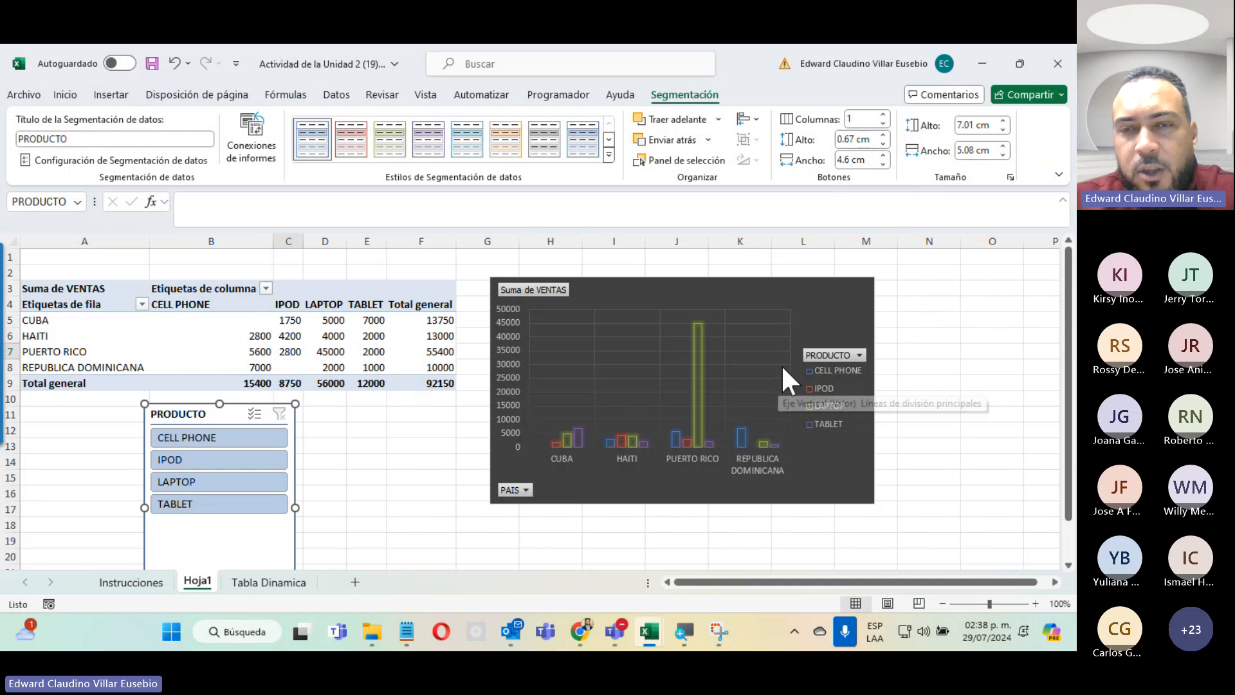
# Move the pivot chart from Hoja1 to a new sheet named Gráfico1.
pyautogui.rightClick(814, 297)
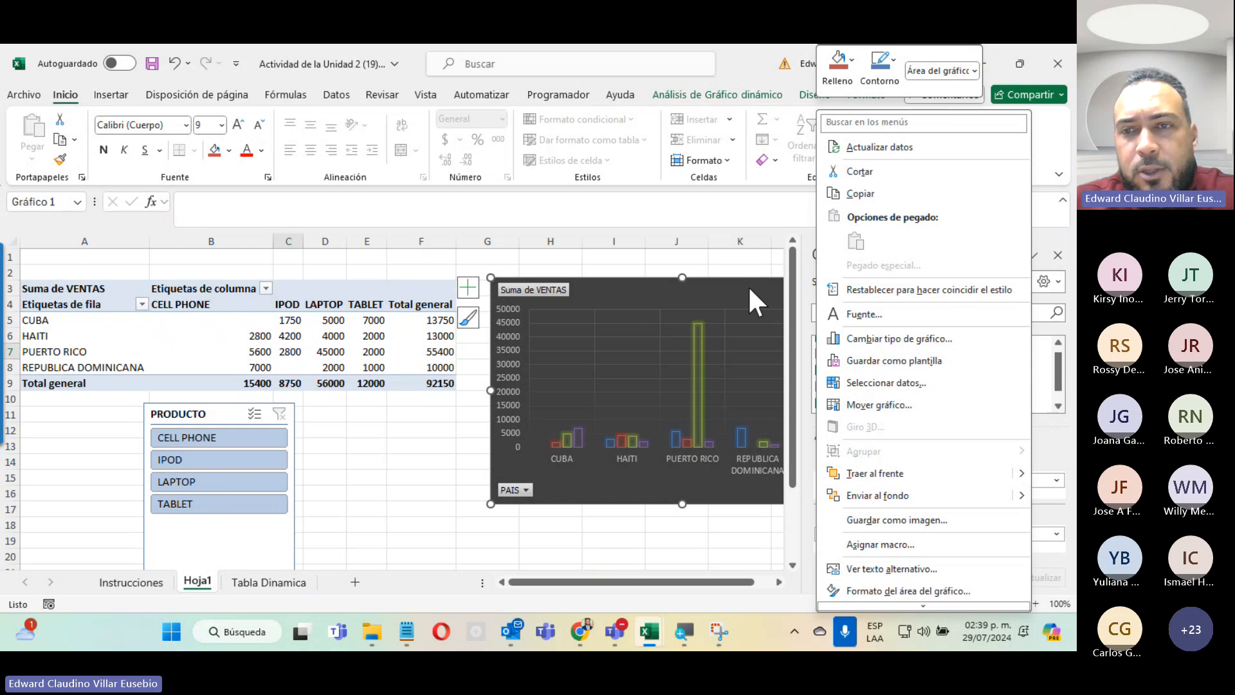
pyautogui.click(874, 384)
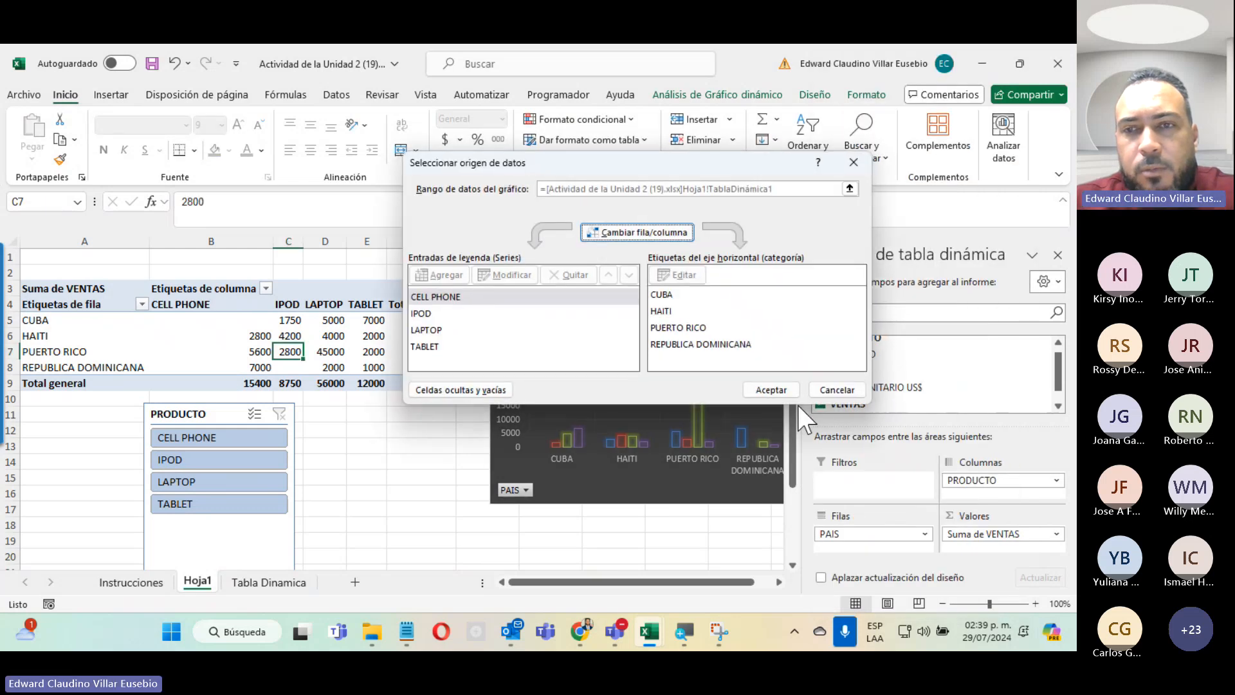
pyautogui.click(831, 389)
pyautogui.rightClick(745, 298)
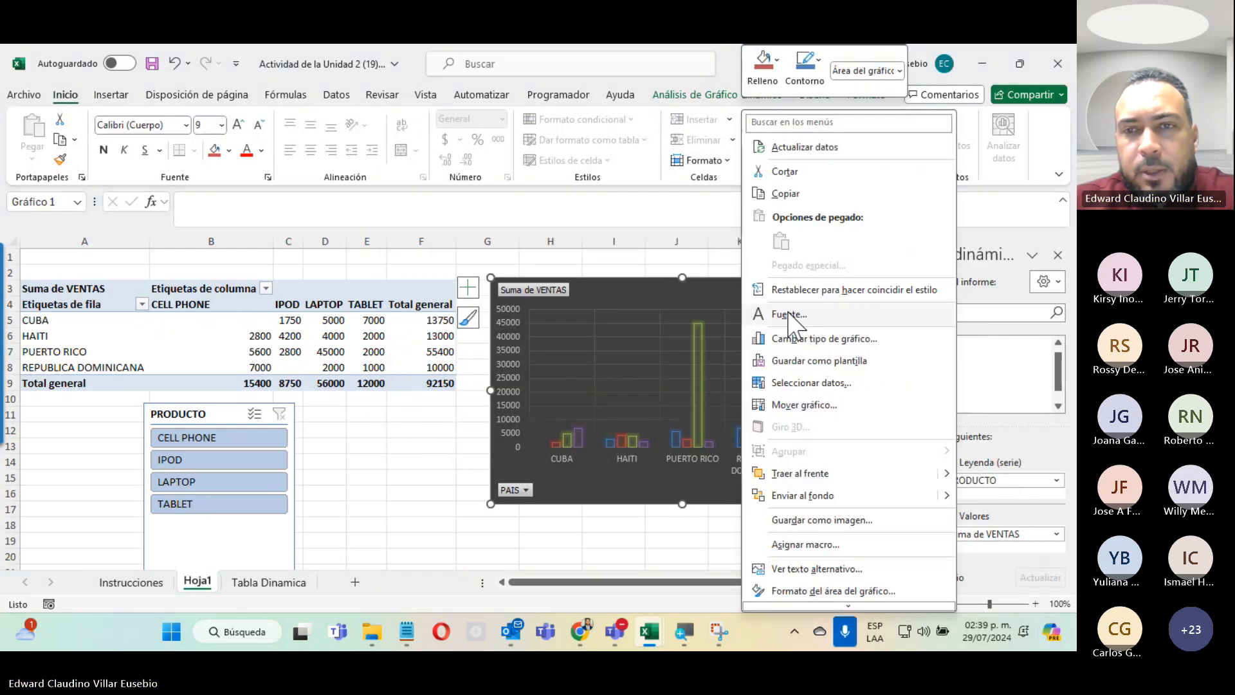
pyautogui.click(818, 403)
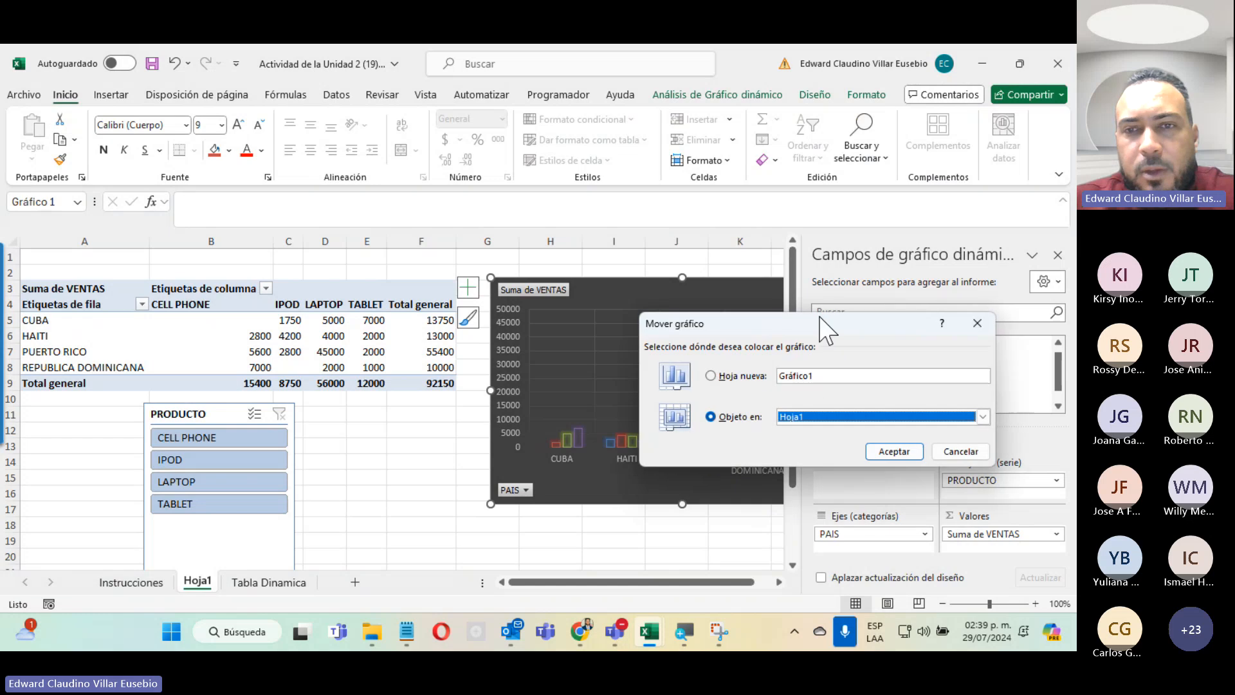
pyautogui.click(739, 378)
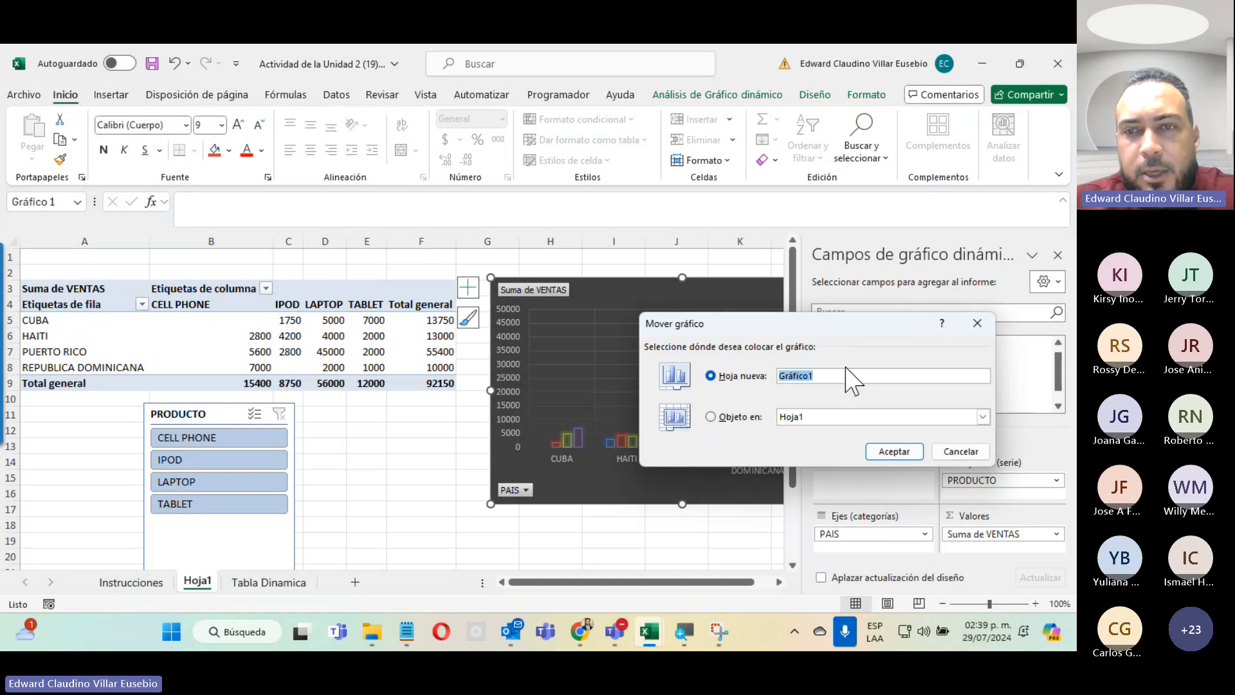
pyautogui.click(888, 453)
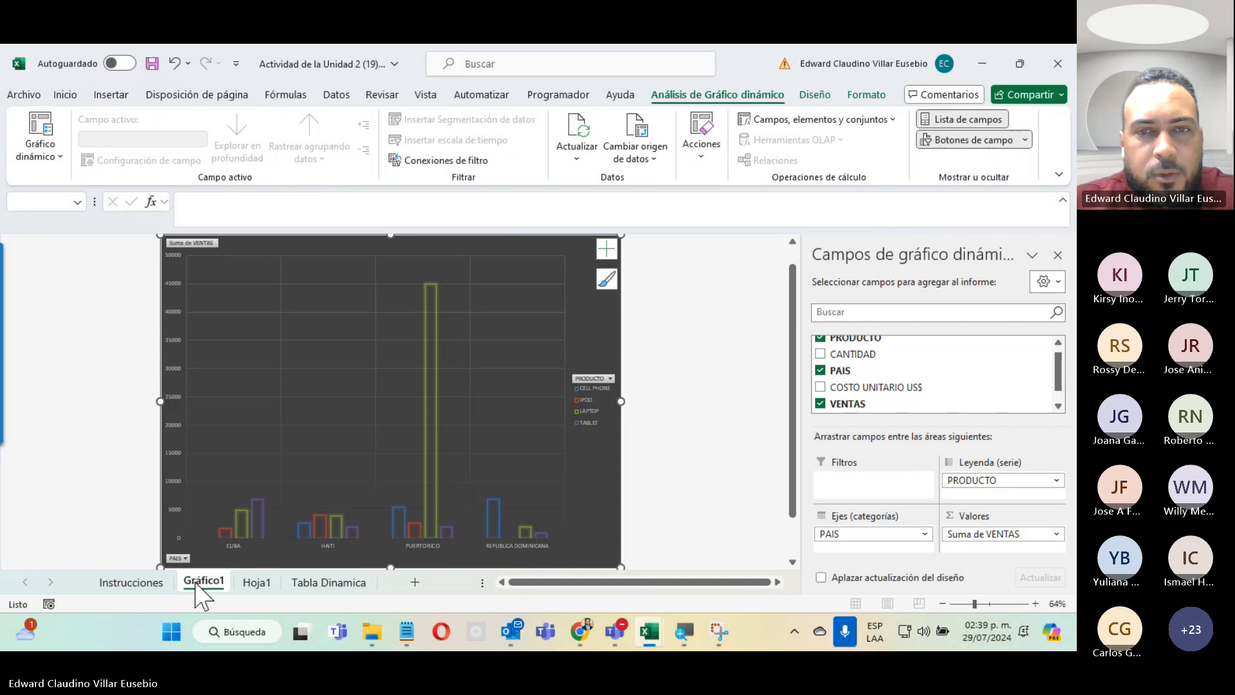
# Filter the report to CELL PHONE with the PRODUCTO slicer, then add IPOD through the product filter of the chart on Gráfico1.
pyautogui.click(258, 582)
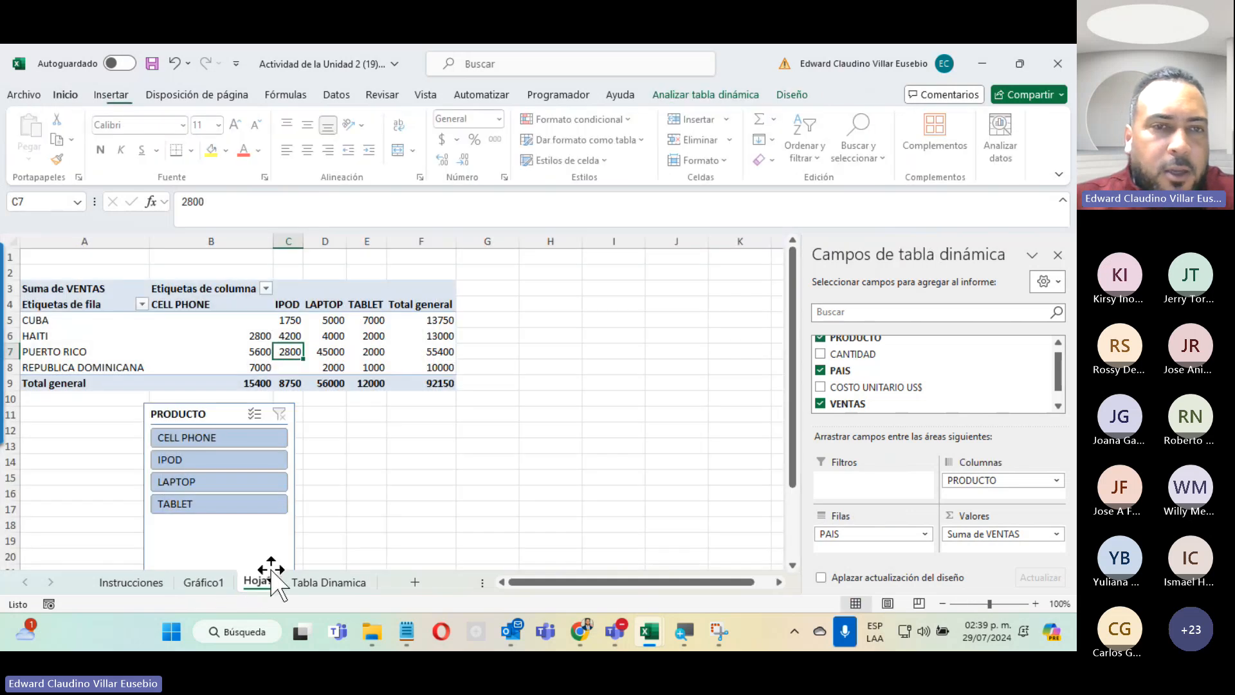
pyautogui.click(182, 443)
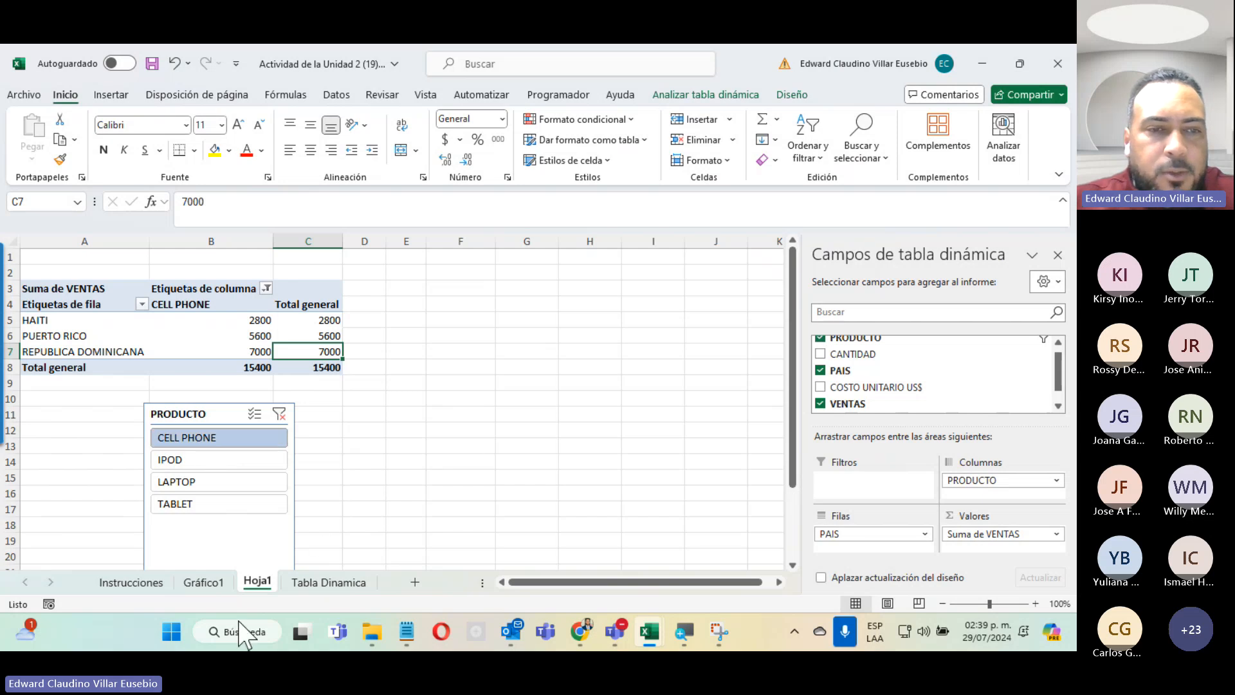
pyautogui.click(203, 583)
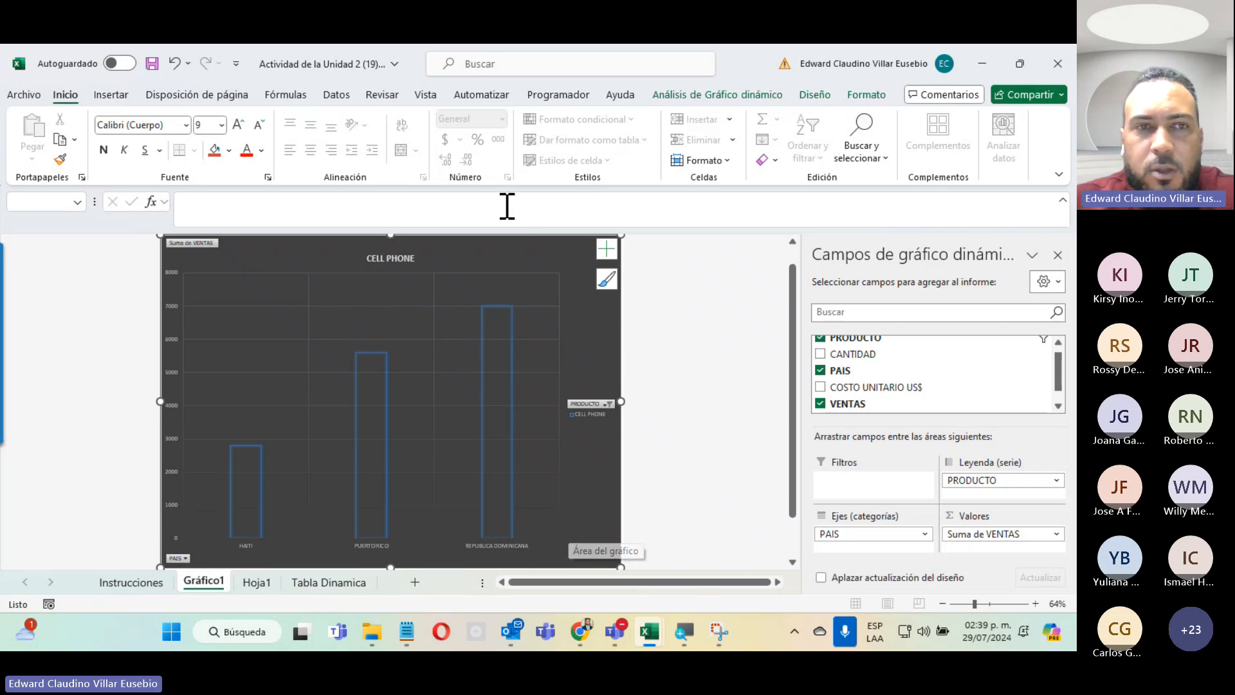
pyautogui.click(597, 403)
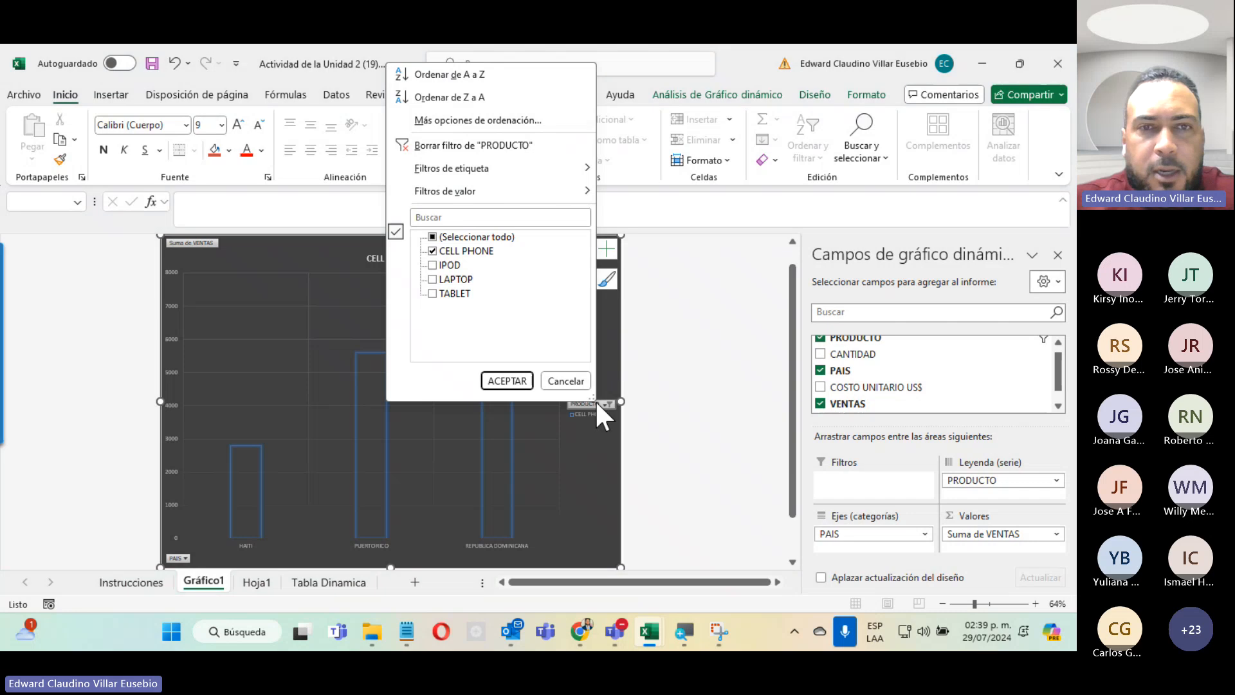
pyautogui.click(507, 381)
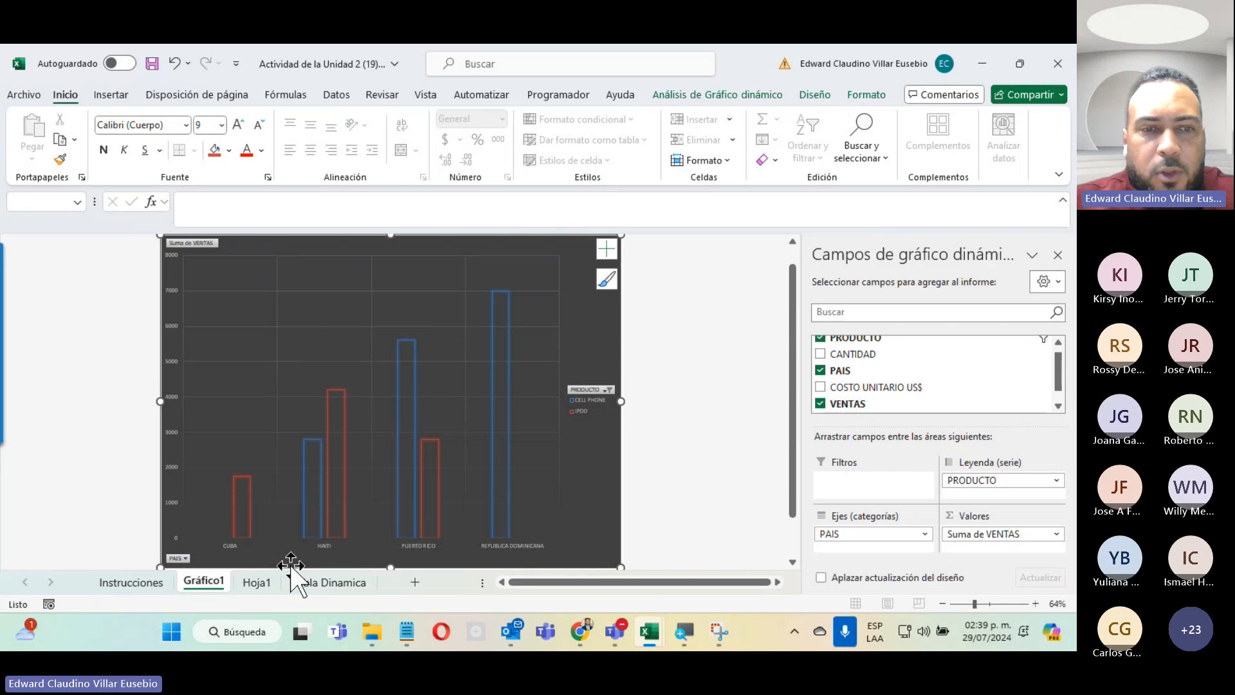
# Multi-select IPOD, LAPTOP and TABLET in the PRODUCTO slicer on Hoja1 and check the filtered pivot chart on Gráfico1.
pyautogui.click(317, 582)
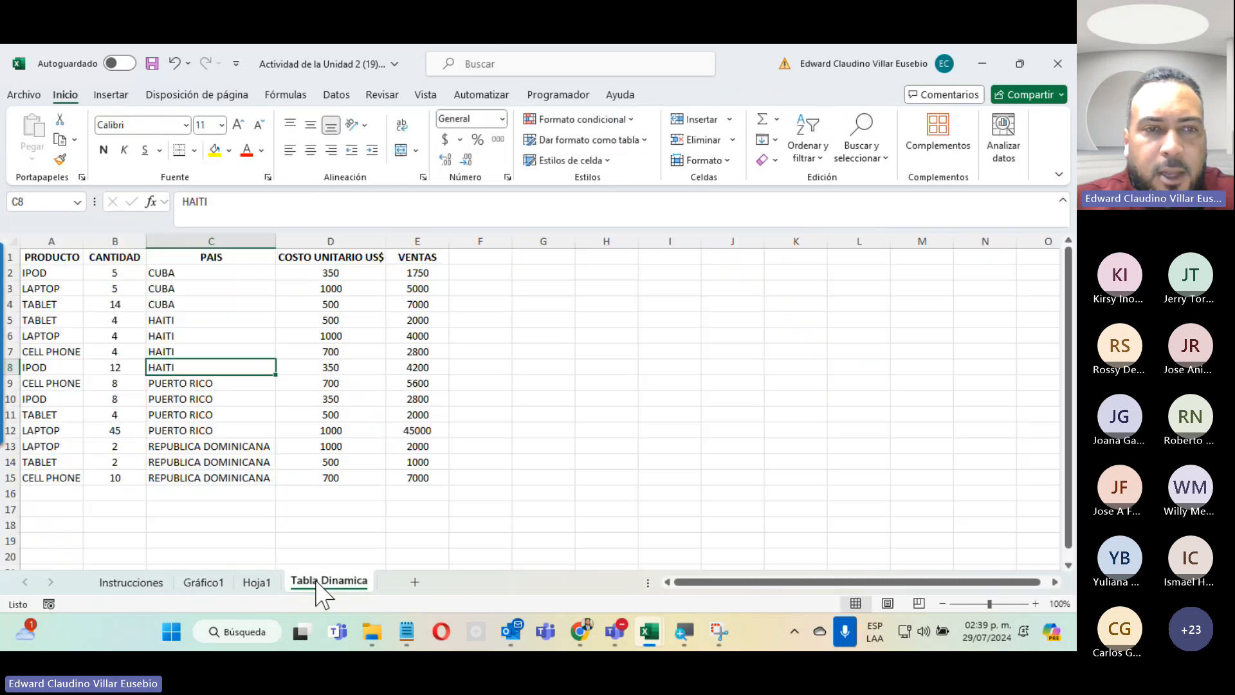
pyautogui.click(257, 582)
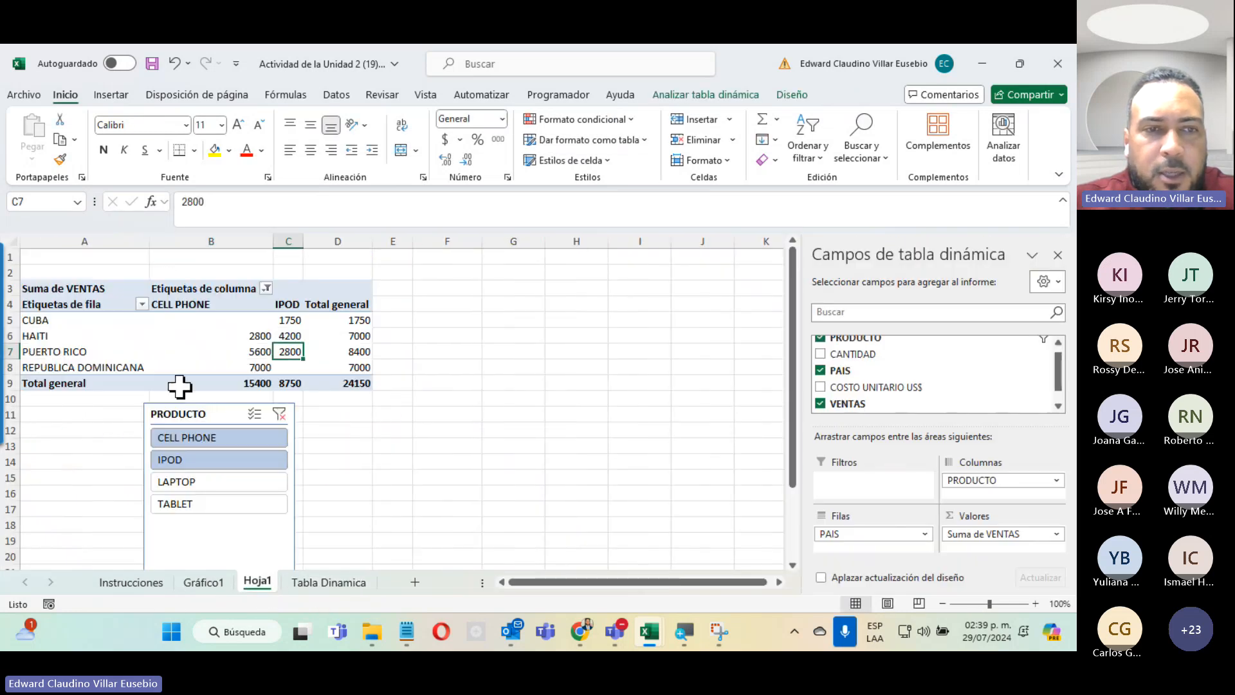
pyautogui.click(270, 495)
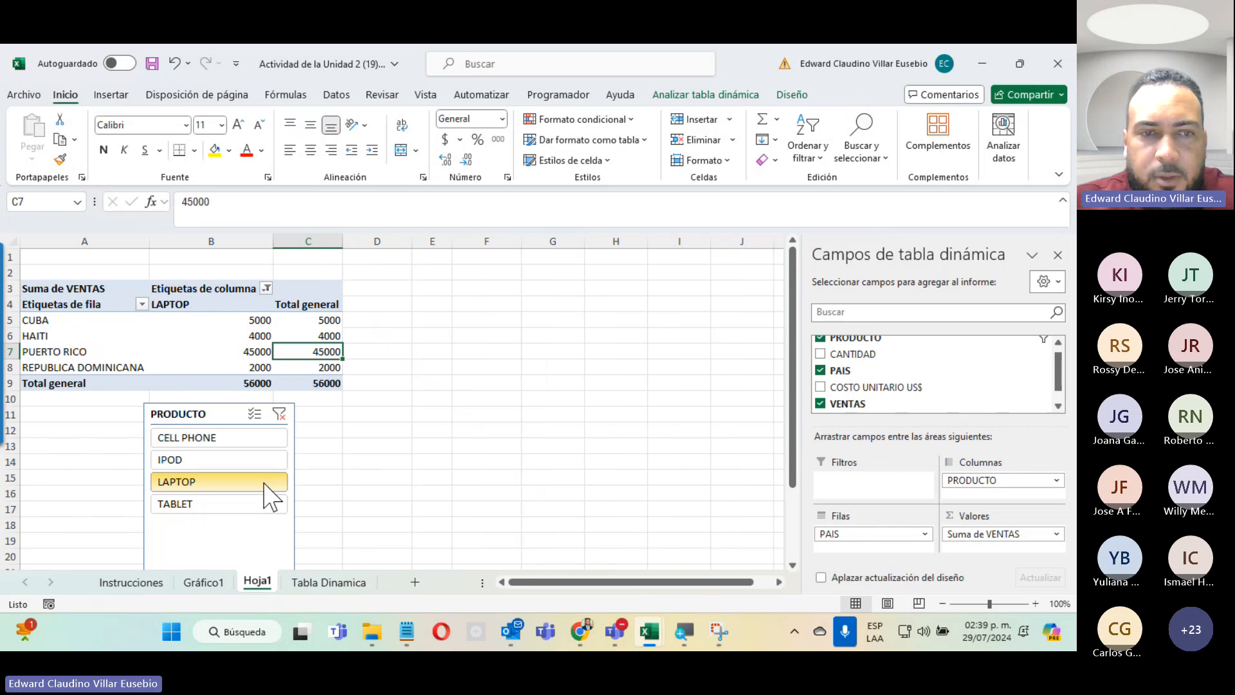
pyautogui.click(236, 508)
pyautogui.click(255, 414)
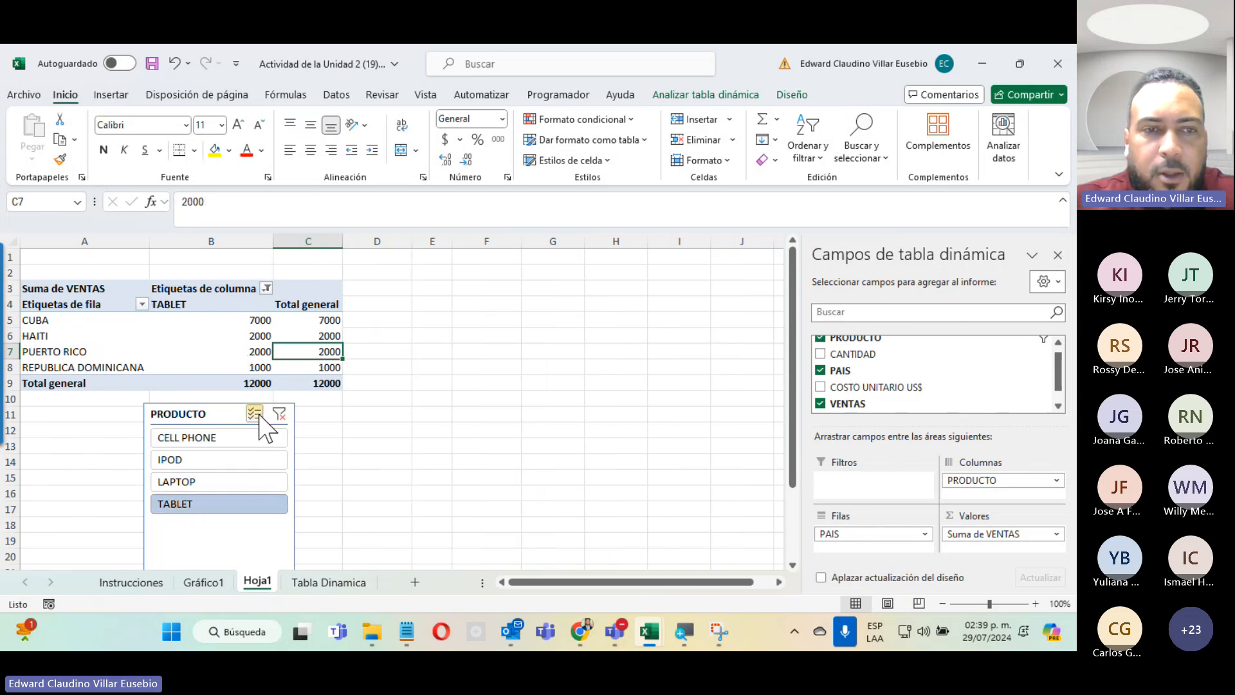
pyautogui.click(251, 482)
pyautogui.click(247, 461)
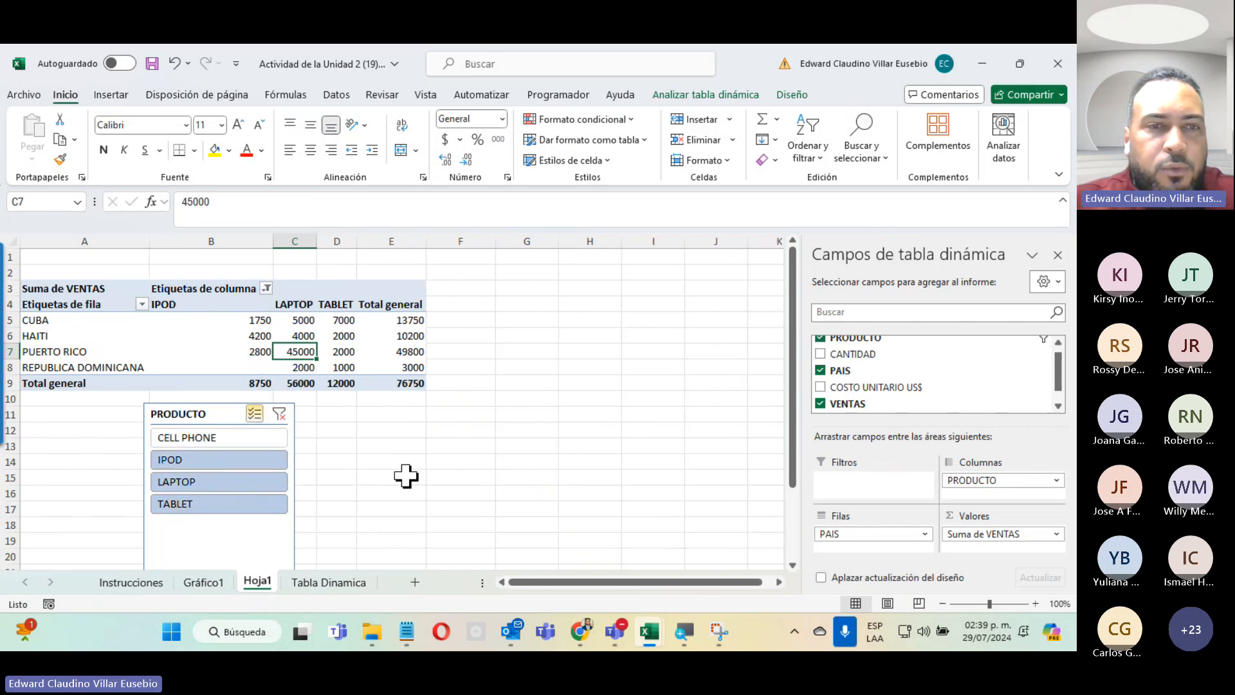
pyautogui.click(406, 476)
pyautogui.click(168, 582)
pyautogui.click(188, 583)
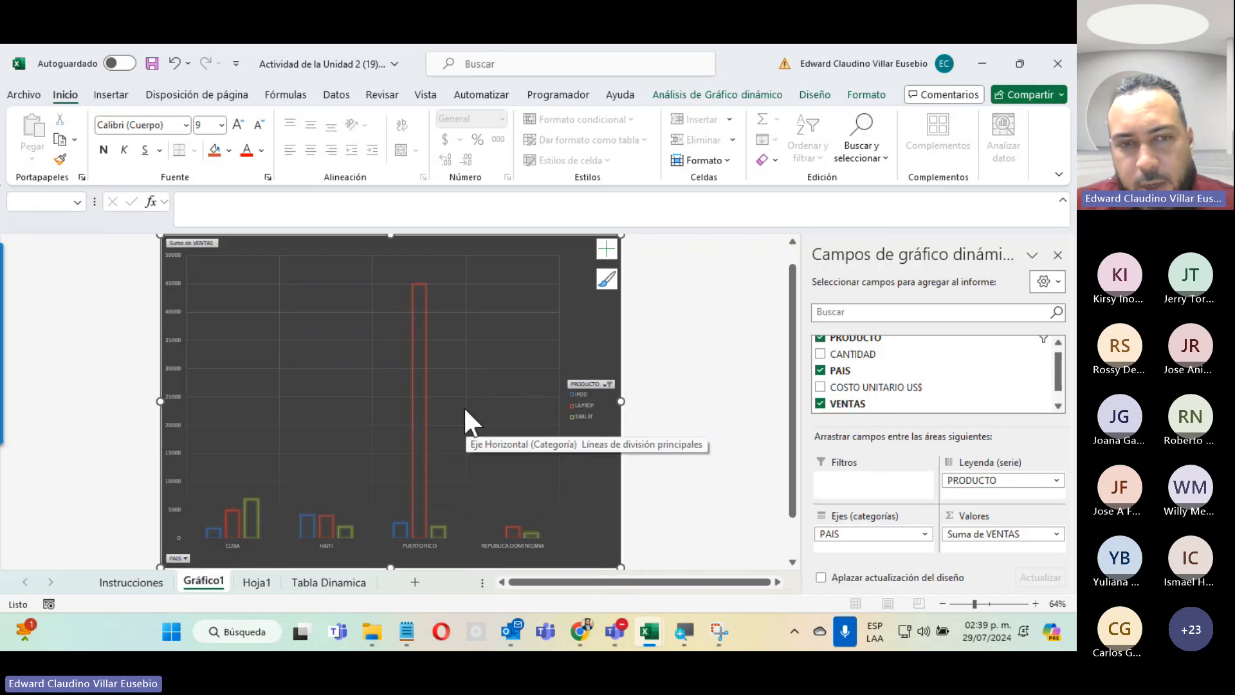
# Check the tasks on Instrucciones, then apply the dark gradient style with solid bevelled columns to the pivot chart on Gráfico1.
pyautogui.click(318, 583)
pyautogui.click(126, 585)
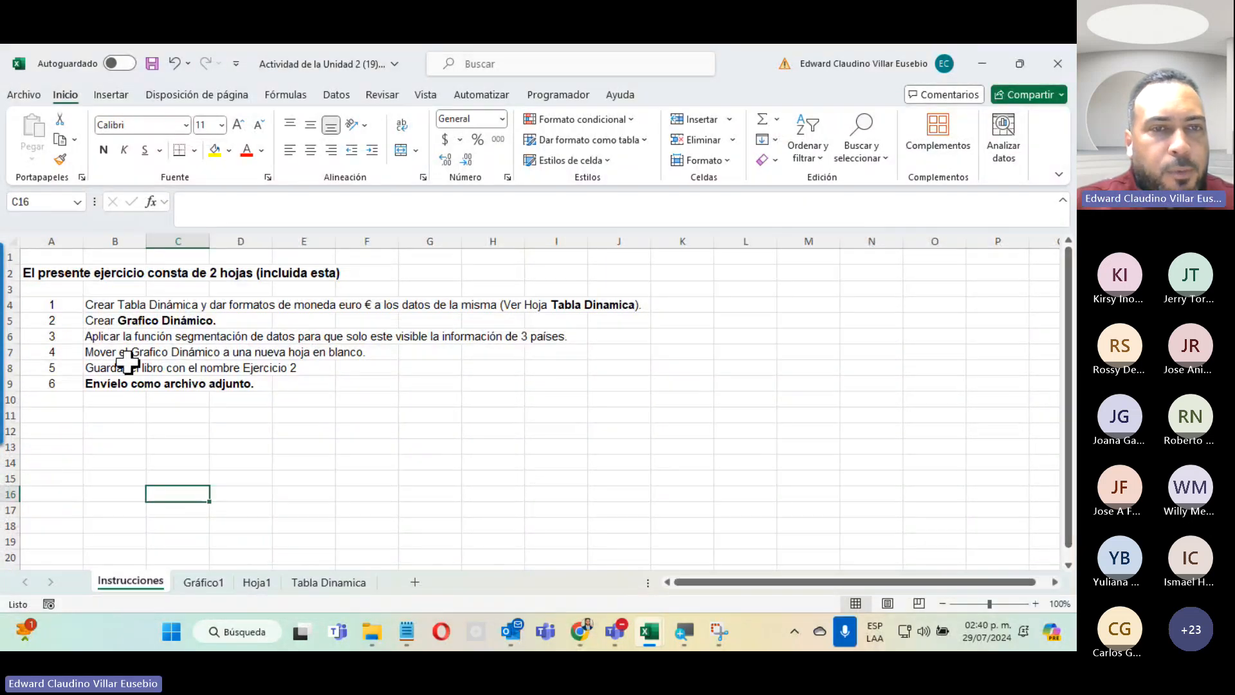
pyautogui.click(204, 583)
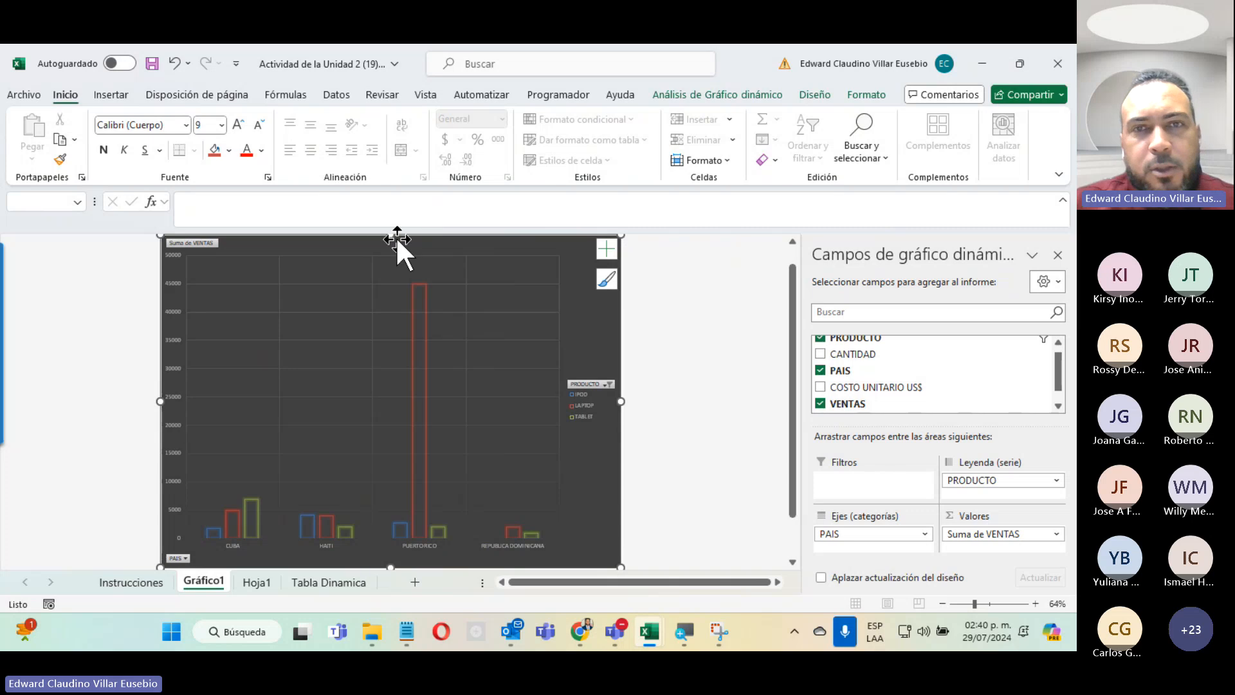
pyautogui.click(814, 96)
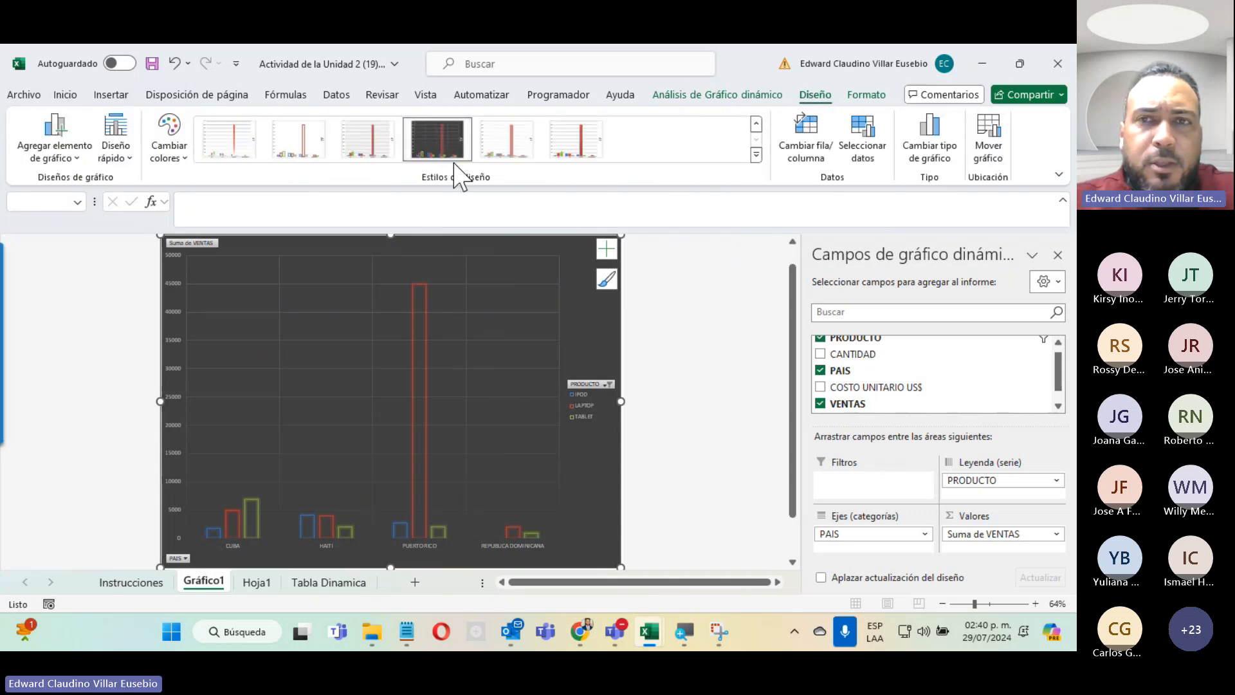
pyautogui.click(760, 122)
pyautogui.click(708, 127)
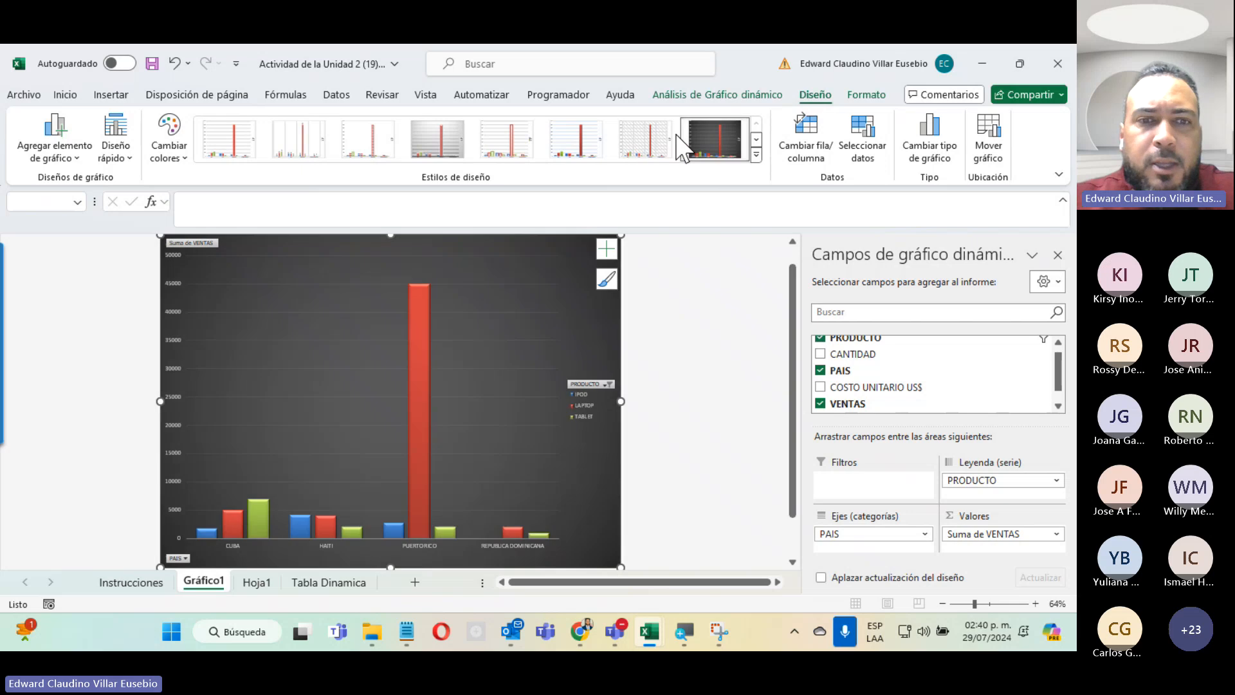
# Preview the multicolour and monochrome palettes for the pivot chart and look through its quick layouts.
pyautogui.click(173, 160)
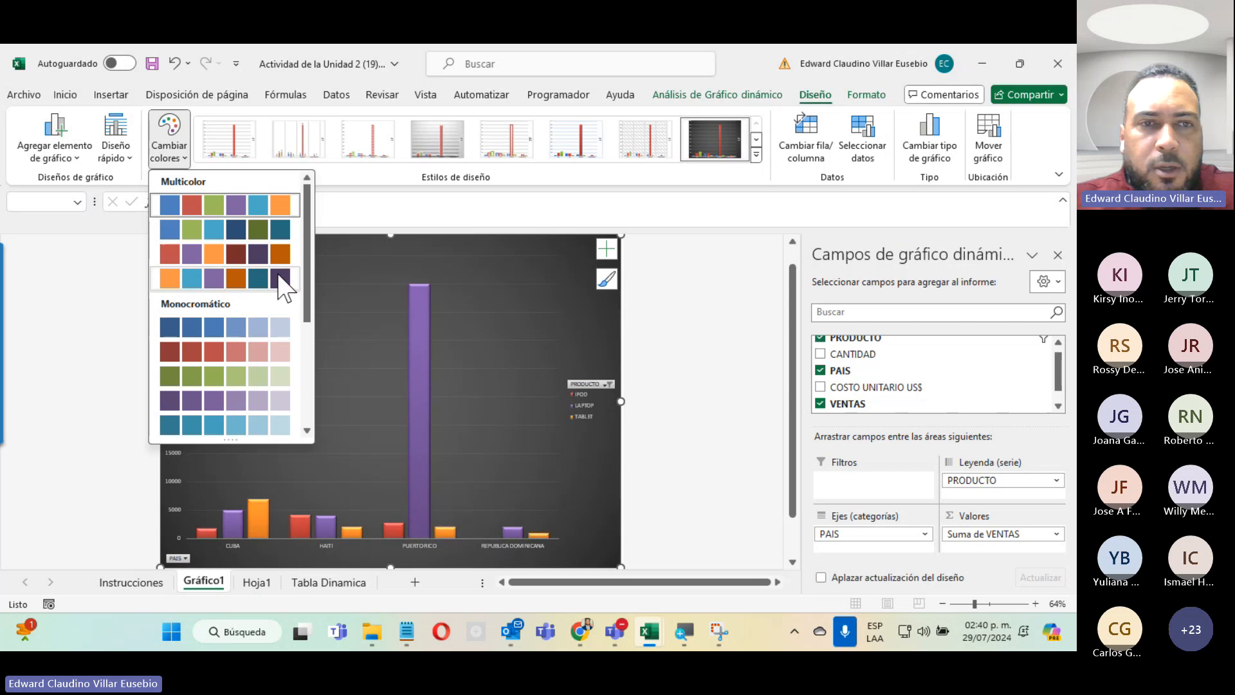
pyautogui.scroll(-5, 264, 270)
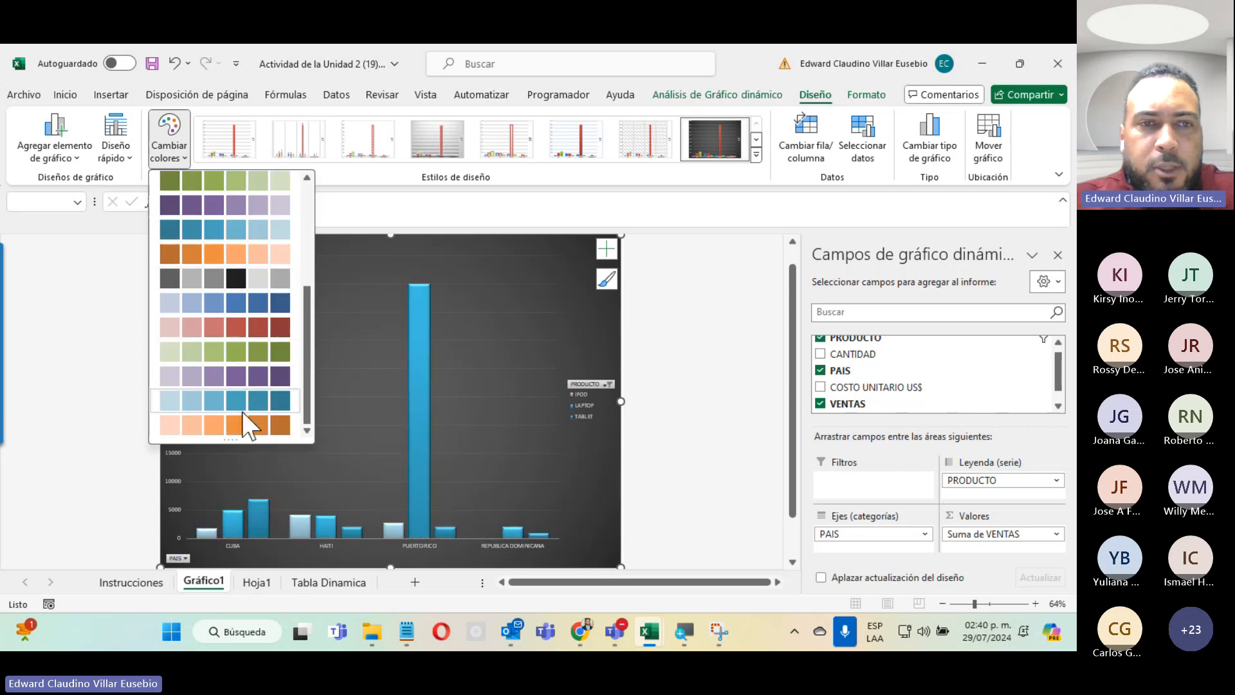
pyautogui.scroll(5, 238, 272)
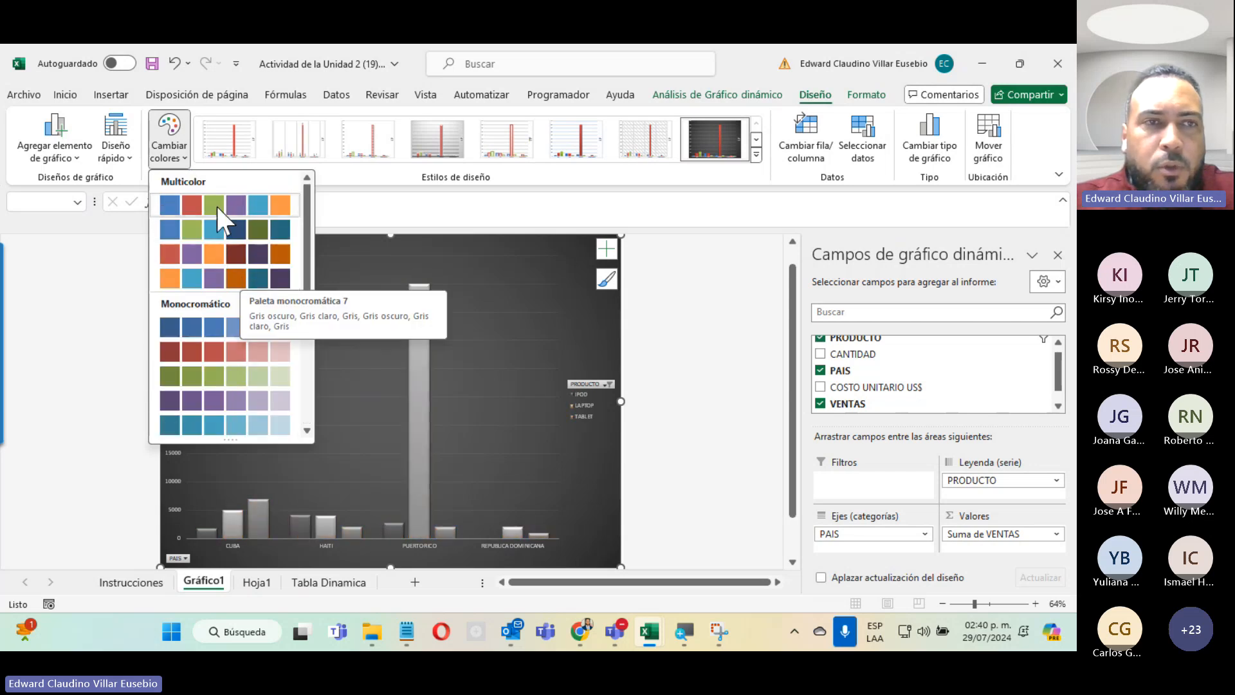
pyautogui.click(125, 160)
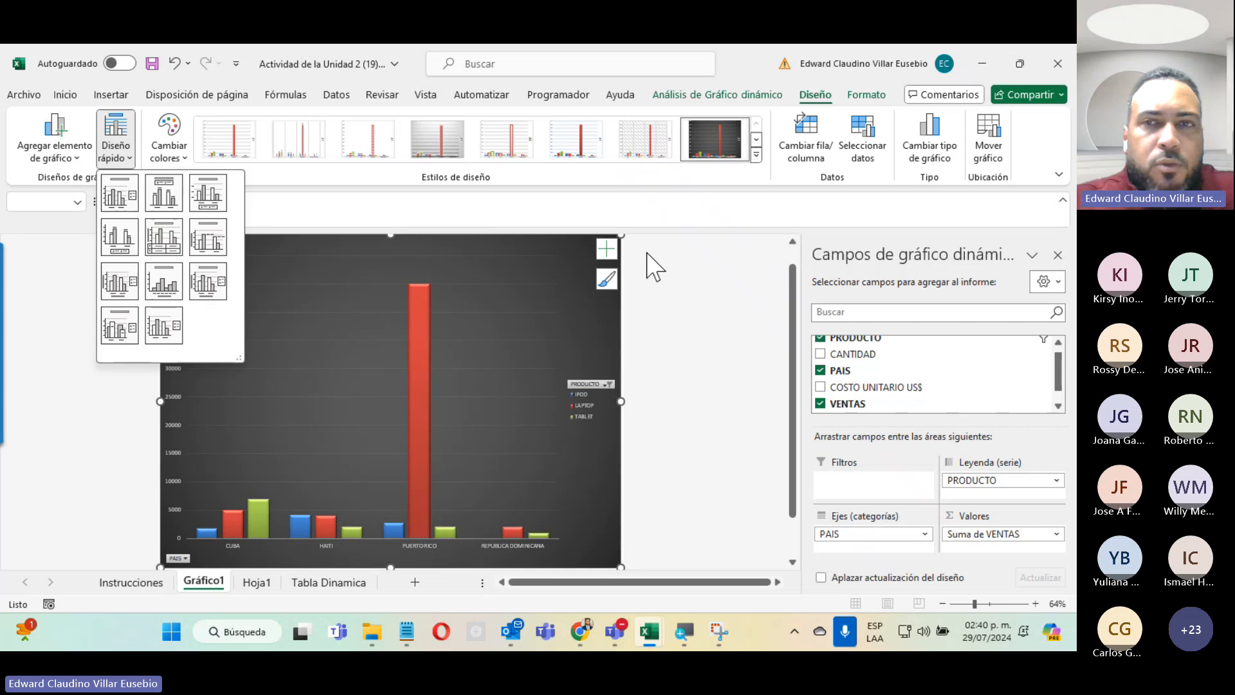
pyautogui.click(742, 334)
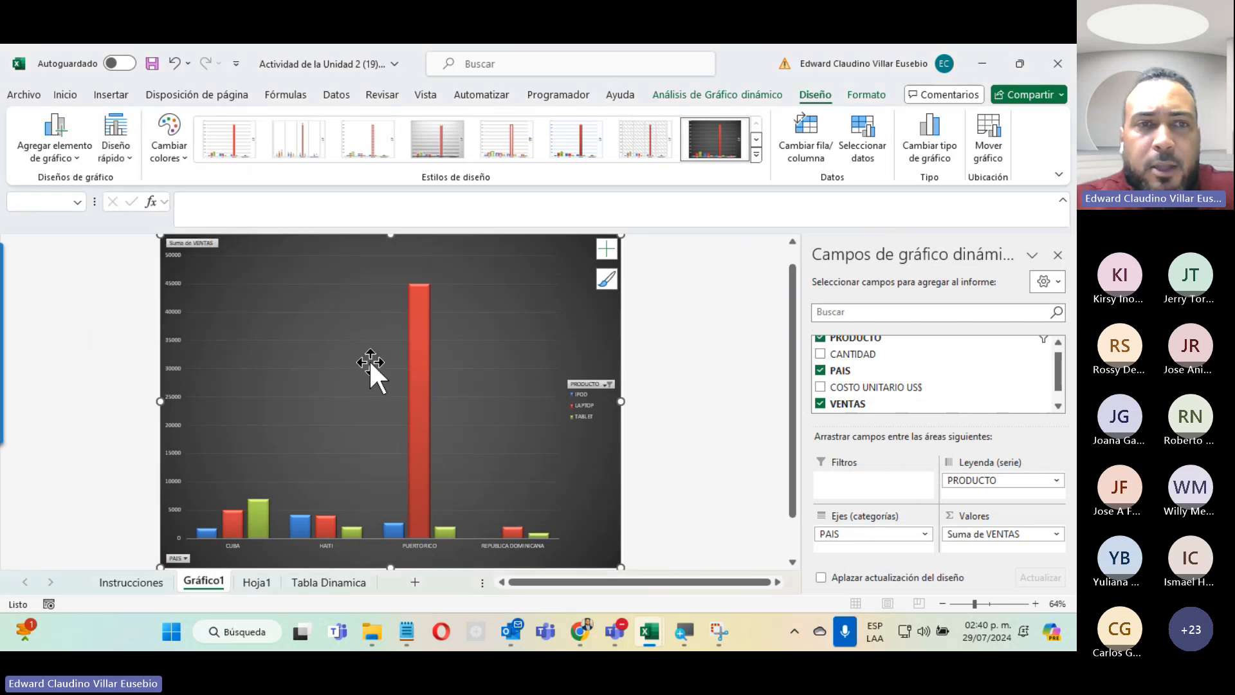
# Add axis titles and a chart title to the pivot chart, inserting fdsfdsfdsfs as sample text within the chart title.
pyautogui.click(606, 248)
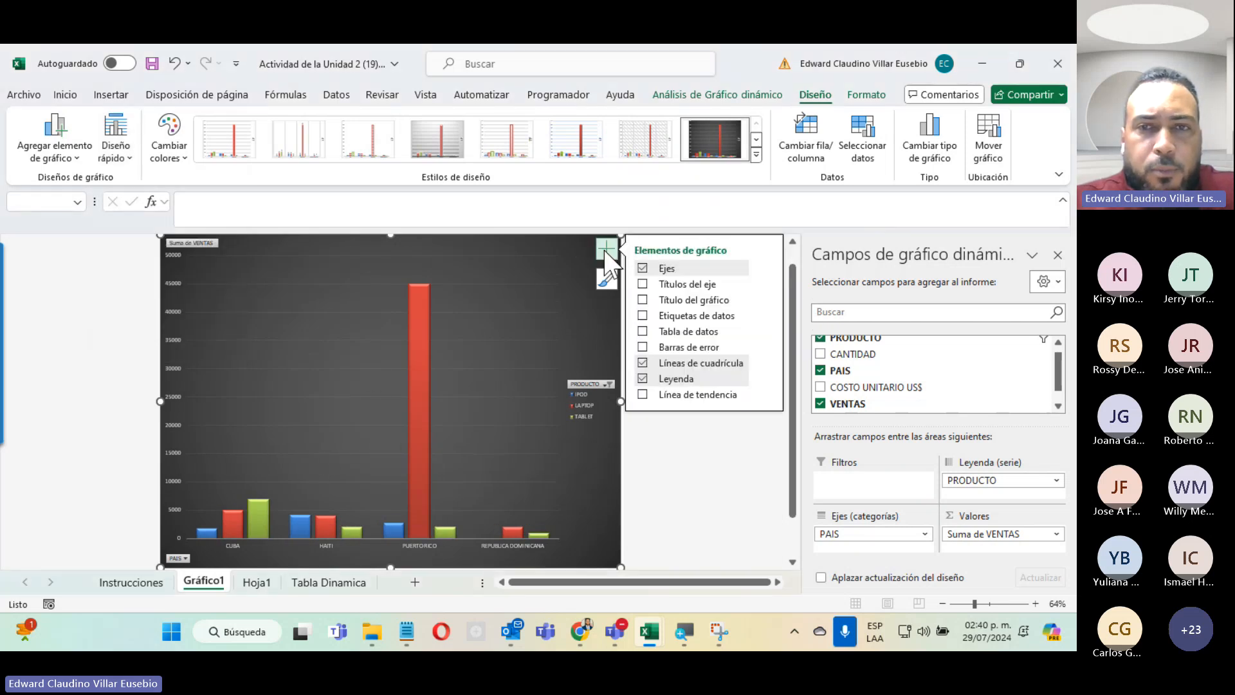
pyautogui.click(642, 283)
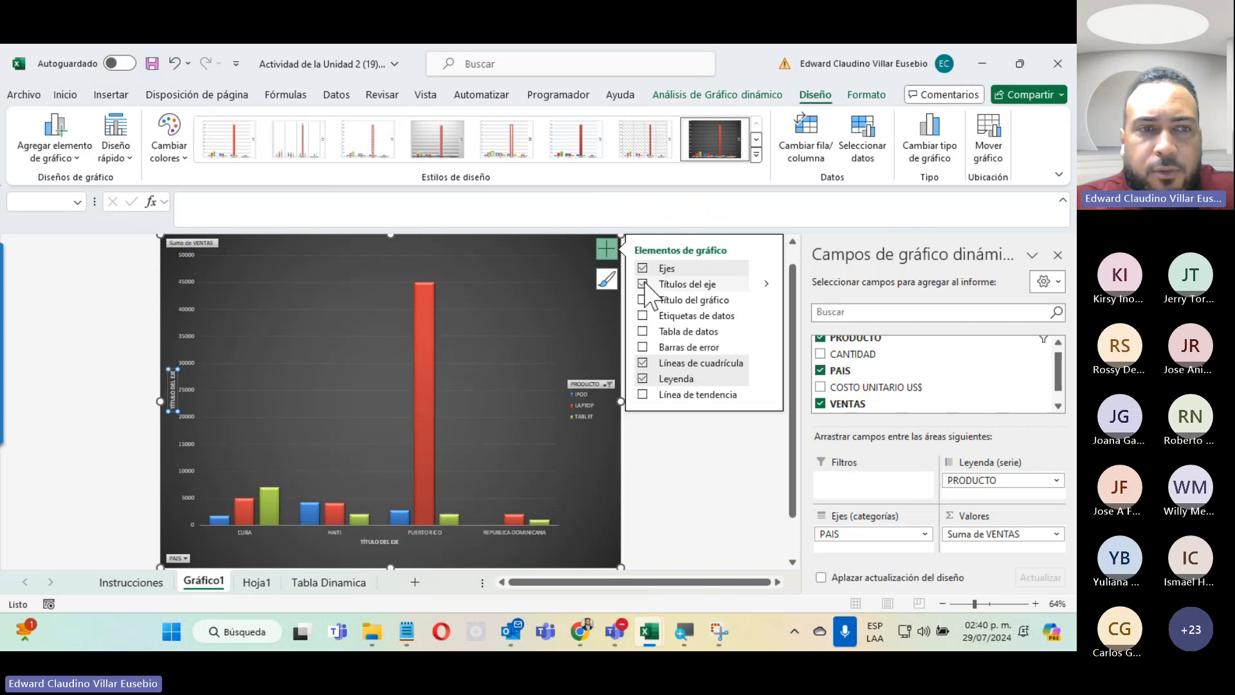
pyautogui.click(174, 383)
pyautogui.click(642, 300)
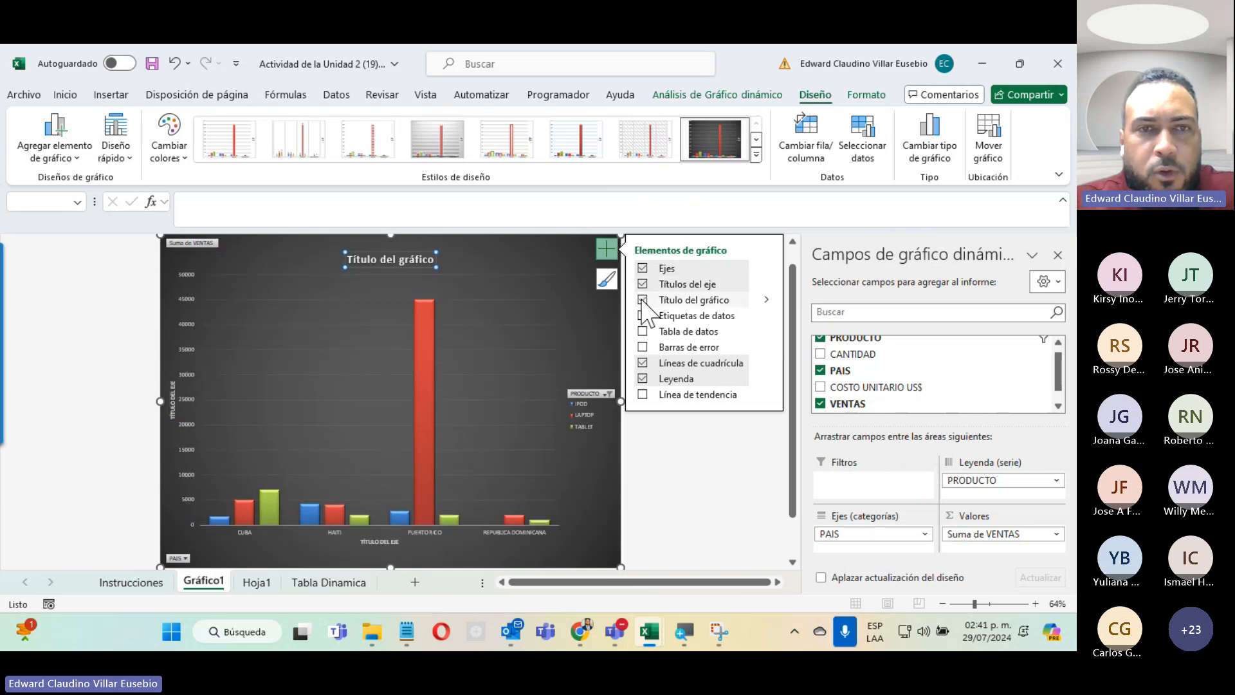
pyautogui.click(368, 259)
pyautogui.click(367, 260)
pyautogui.write('fdsfdsfdsfs')
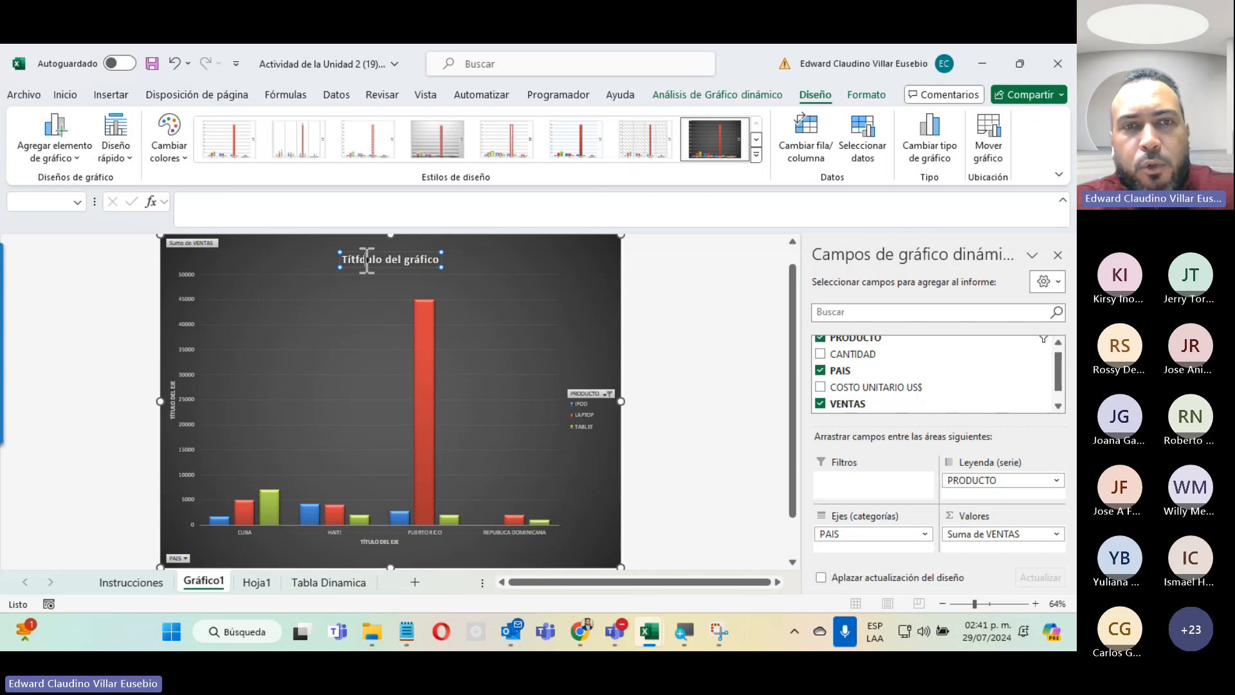
pyautogui.click(517, 256)
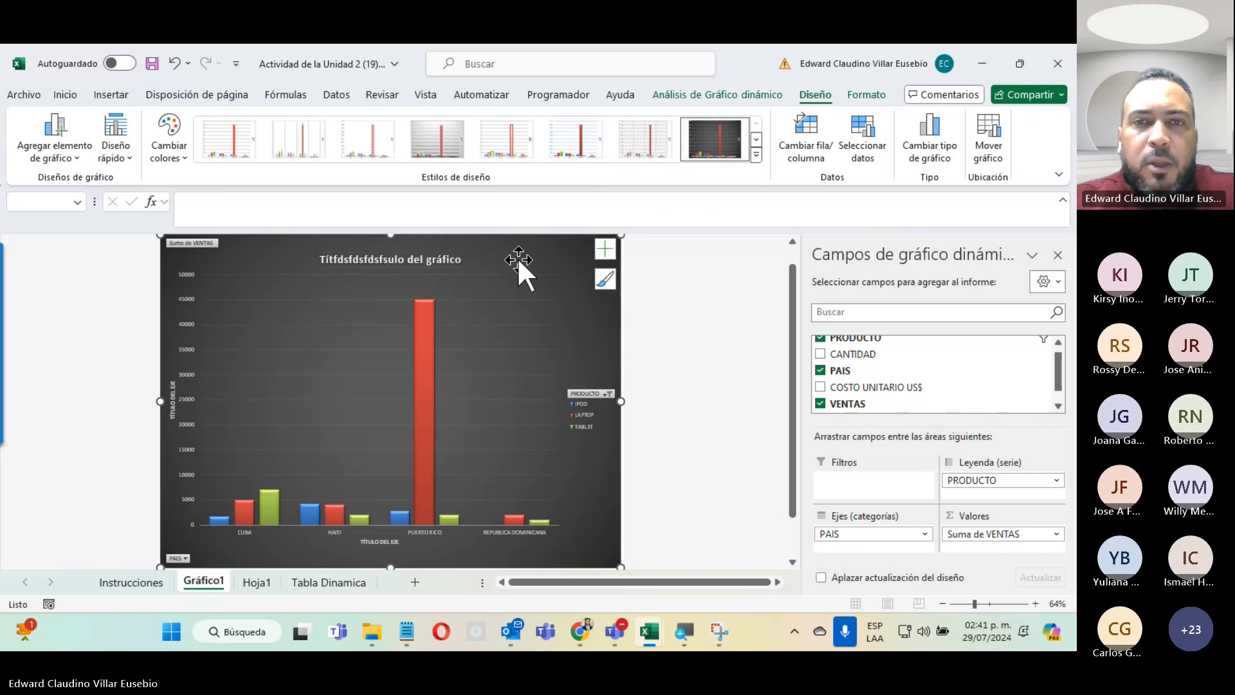
# Add data labels and a data table to the pivot chart, and switch its legend off and on again.
pyautogui.click(605, 248)
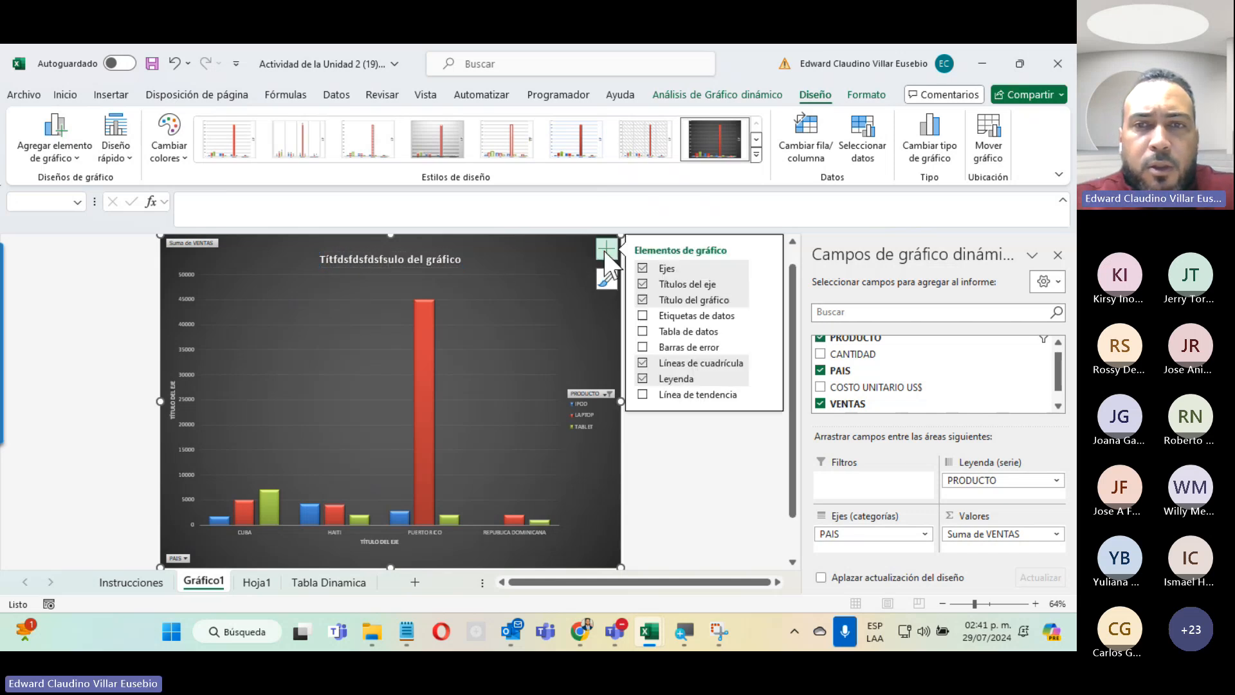
pyautogui.click(643, 316)
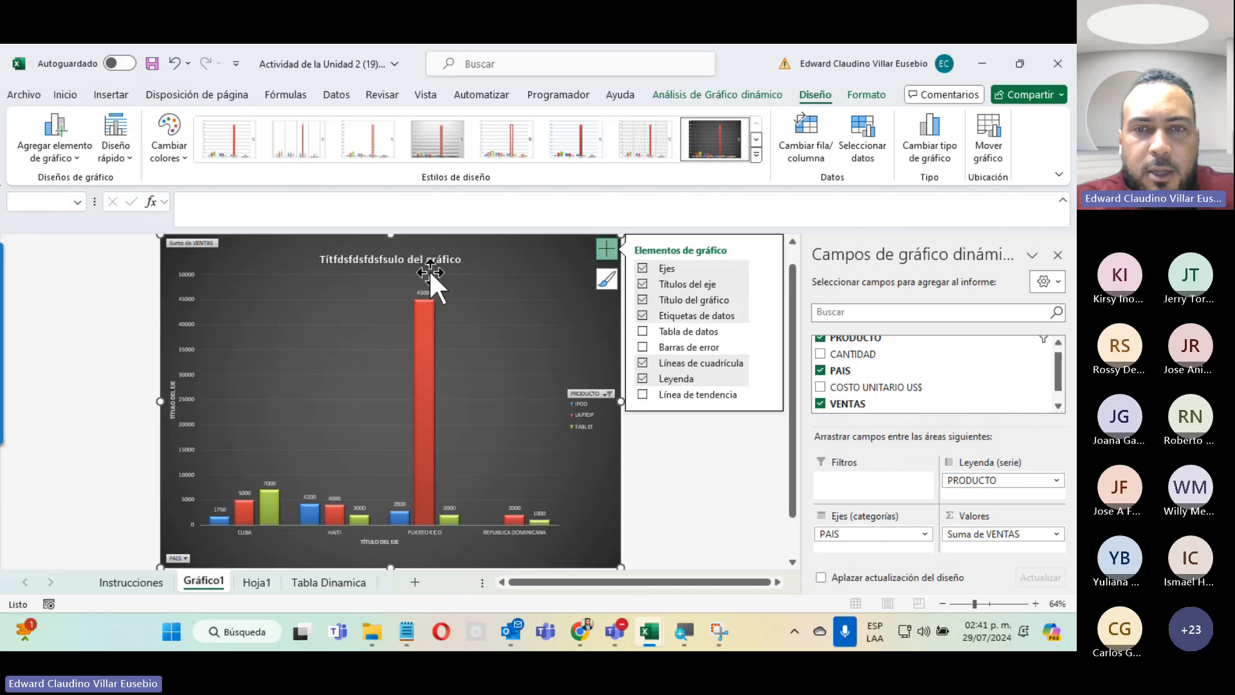
pyautogui.click(645, 333)
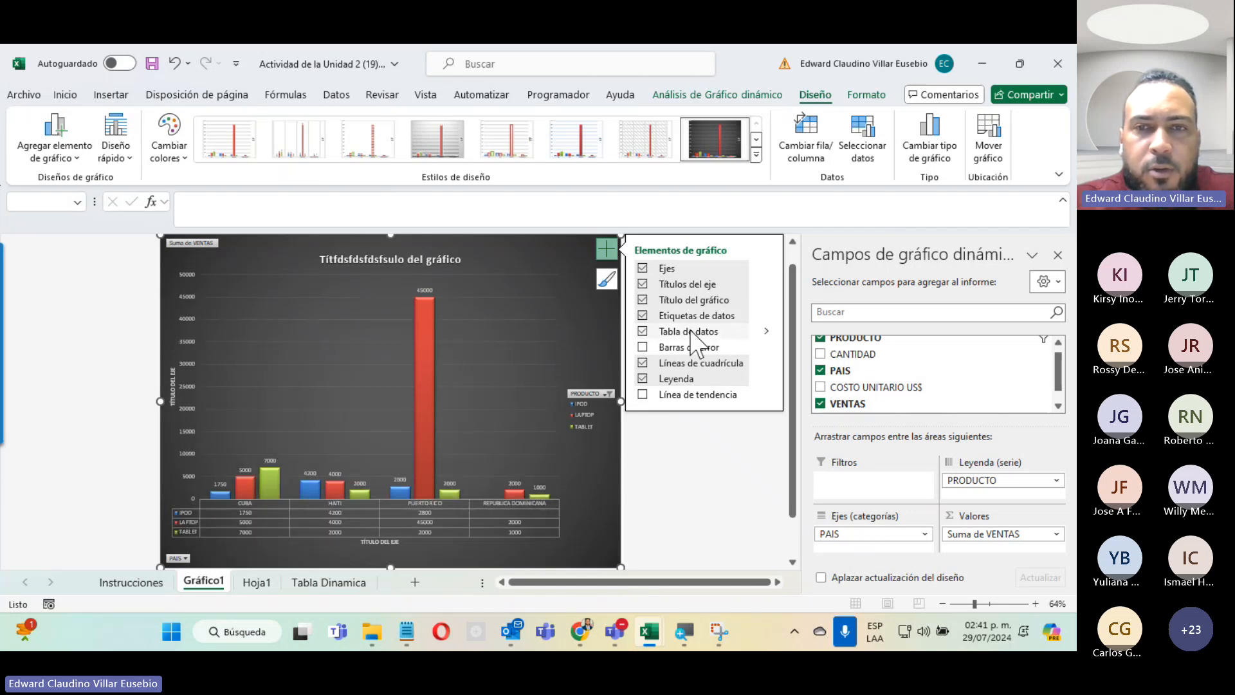
pyautogui.click(643, 379)
pyautogui.click(643, 379)
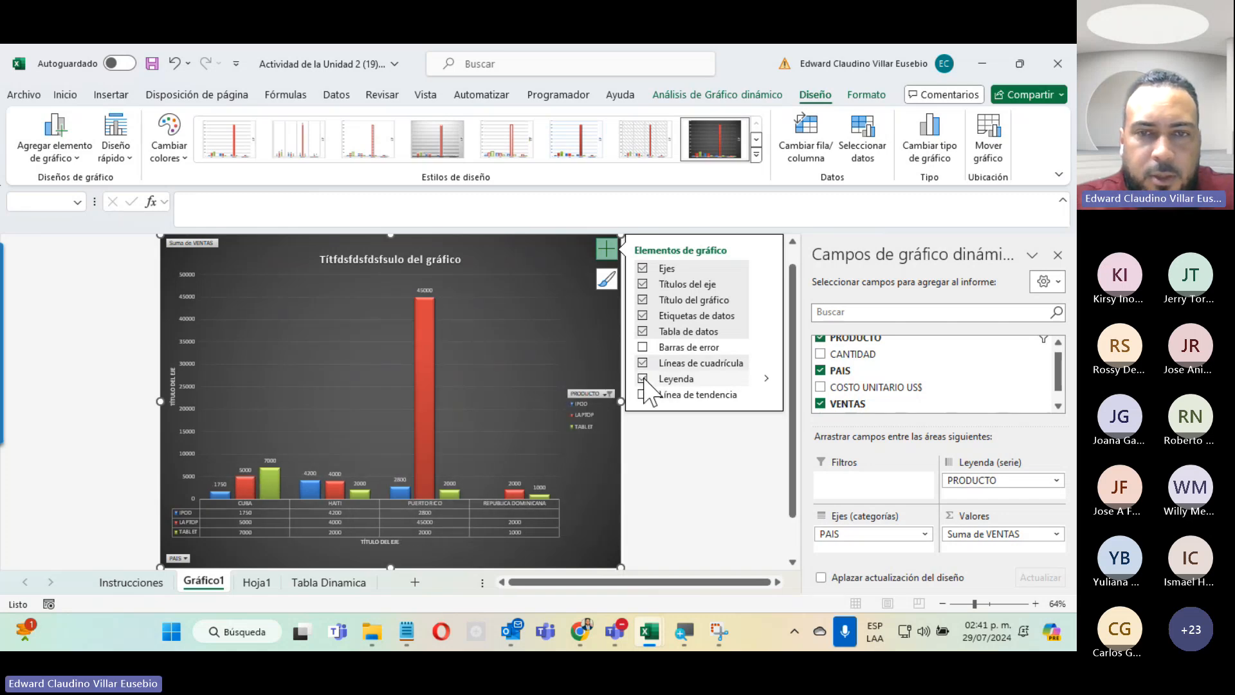
pyautogui.click(707, 499)
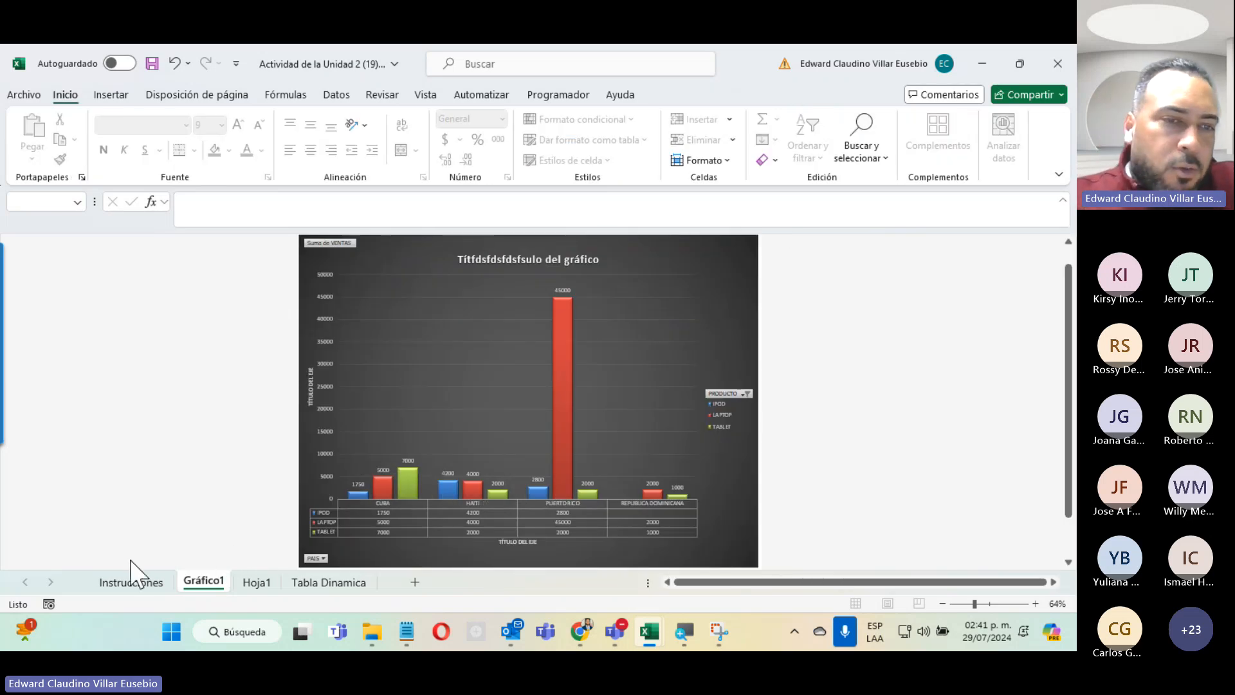
# Check the Hoja1 and Tabla Dinamica sheets, then minimize the Unidad 2 and Unidad 1 workbooks to return to the course page.
pyautogui.click(257, 582)
pyautogui.click(328, 582)
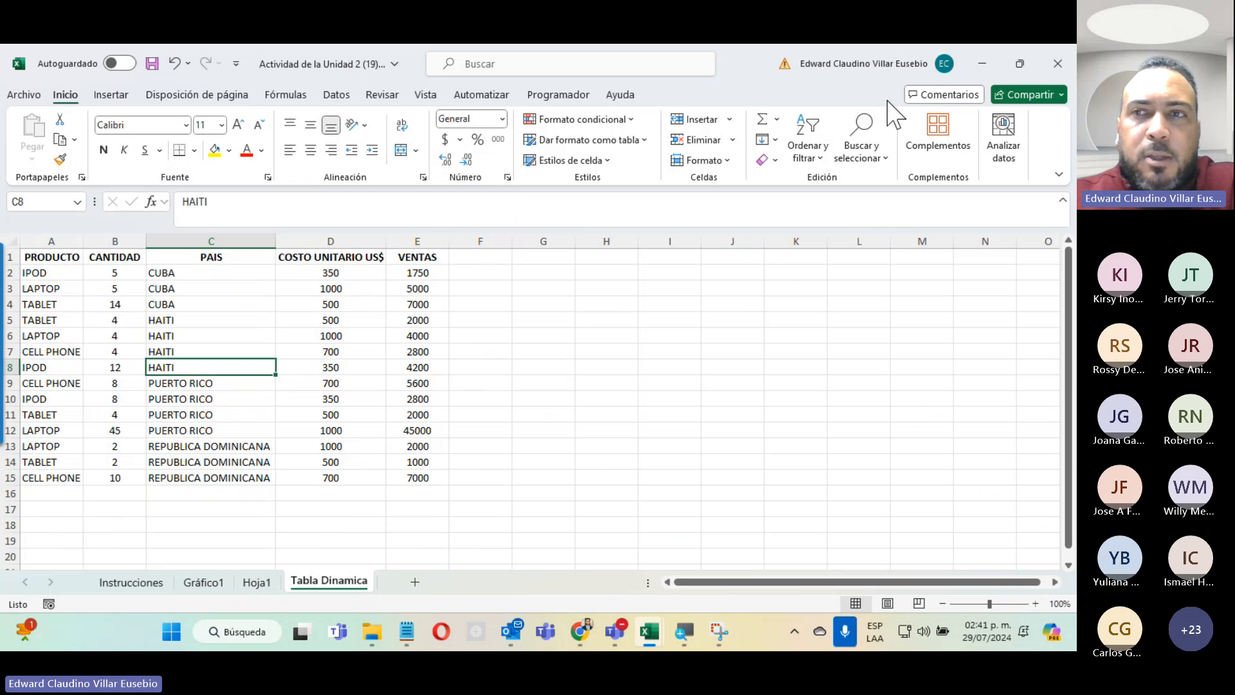
pyautogui.click(982, 63)
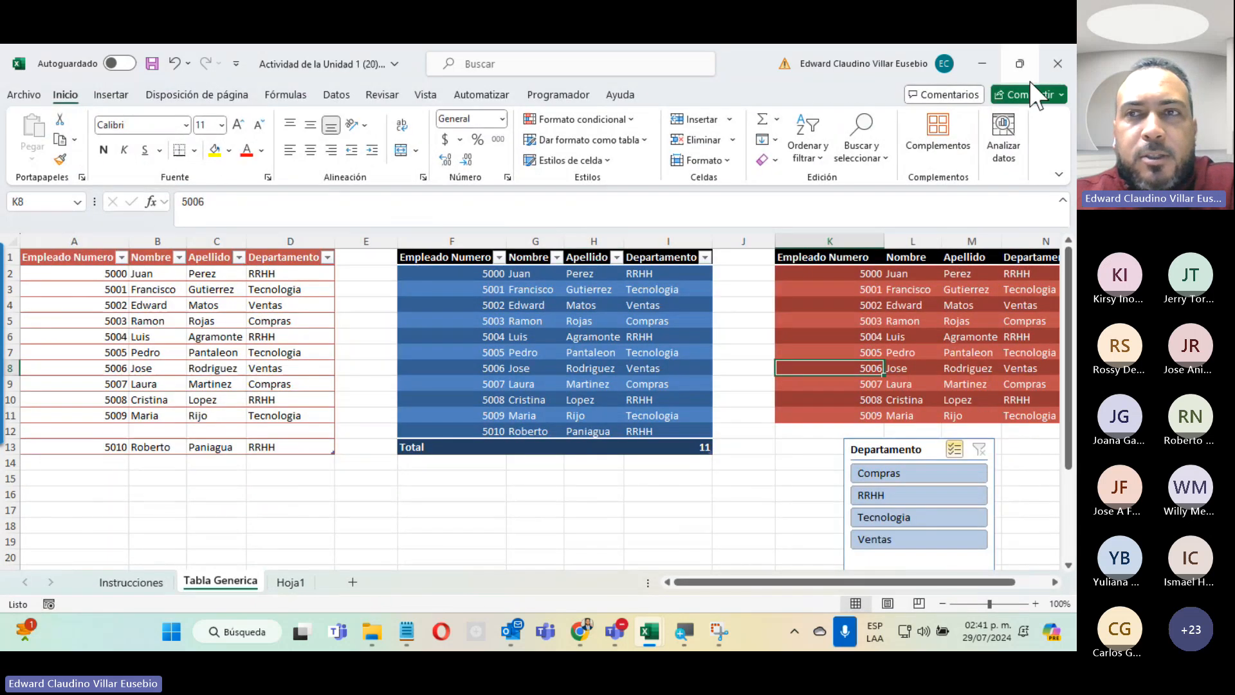
pyautogui.click(982, 64)
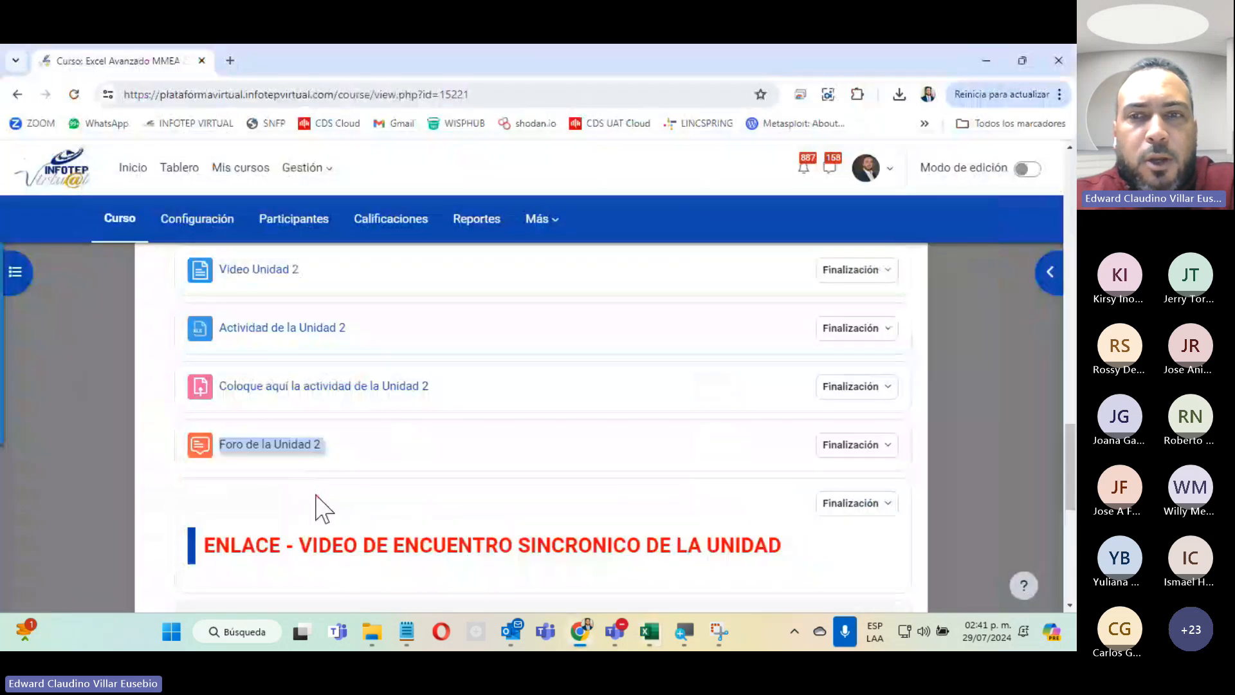
# Browse the unit sections on the Infotep Virtual course page, then check the participants in the Teams meeting window.
pyautogui.scroll(10, 318, 494)
pyautogui.scroll(-5, 317, 494)
pyautogui.scroll(-4, 317, 502)
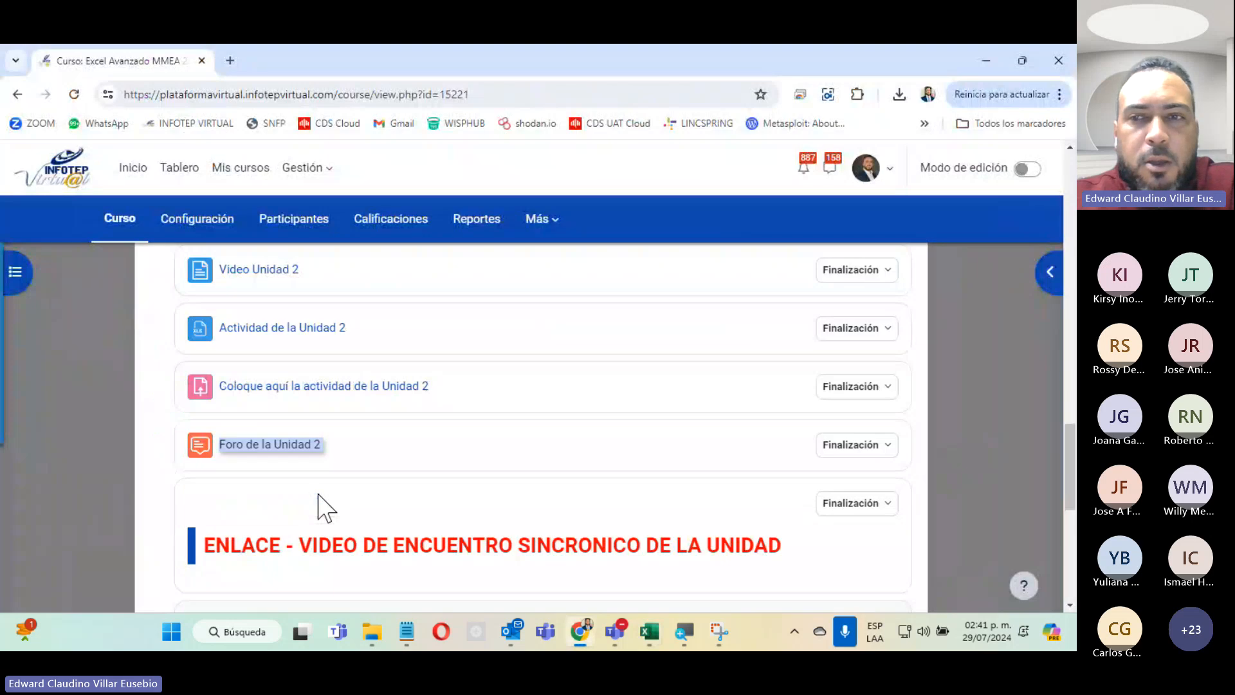
pyautogui.scroll(-10, 121, 380)
pyautogui.scroll(4, 121, 380)
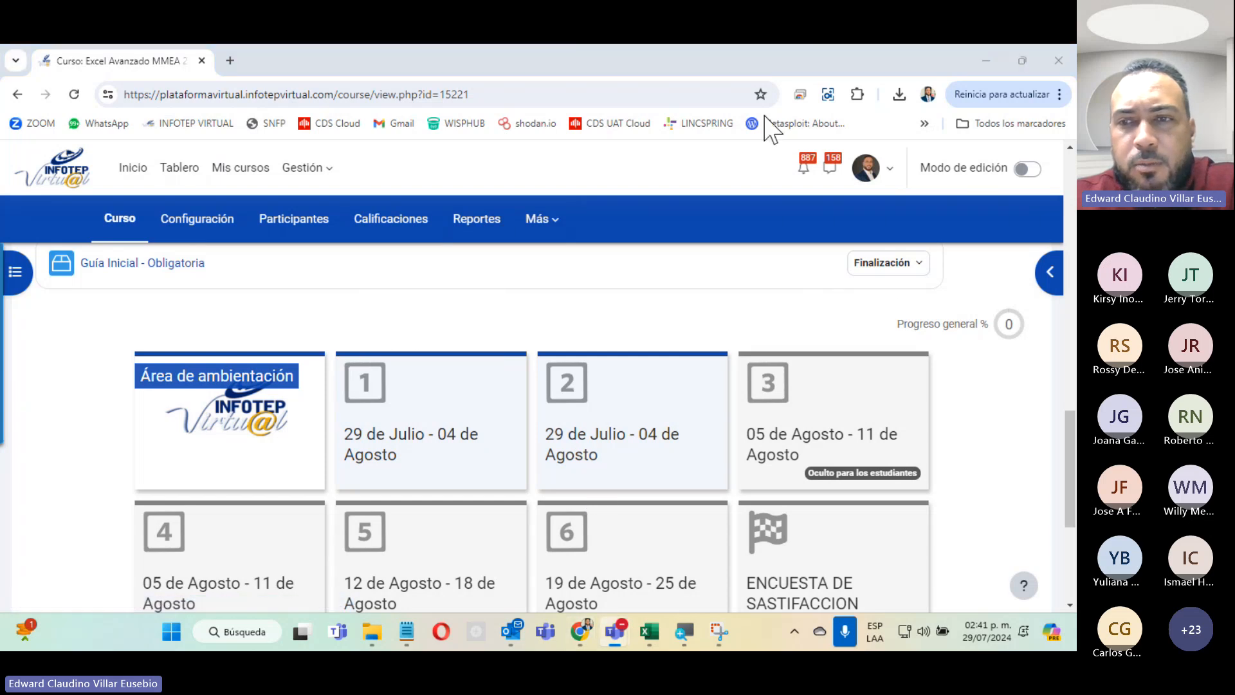
pyautogui.click(702, 103)
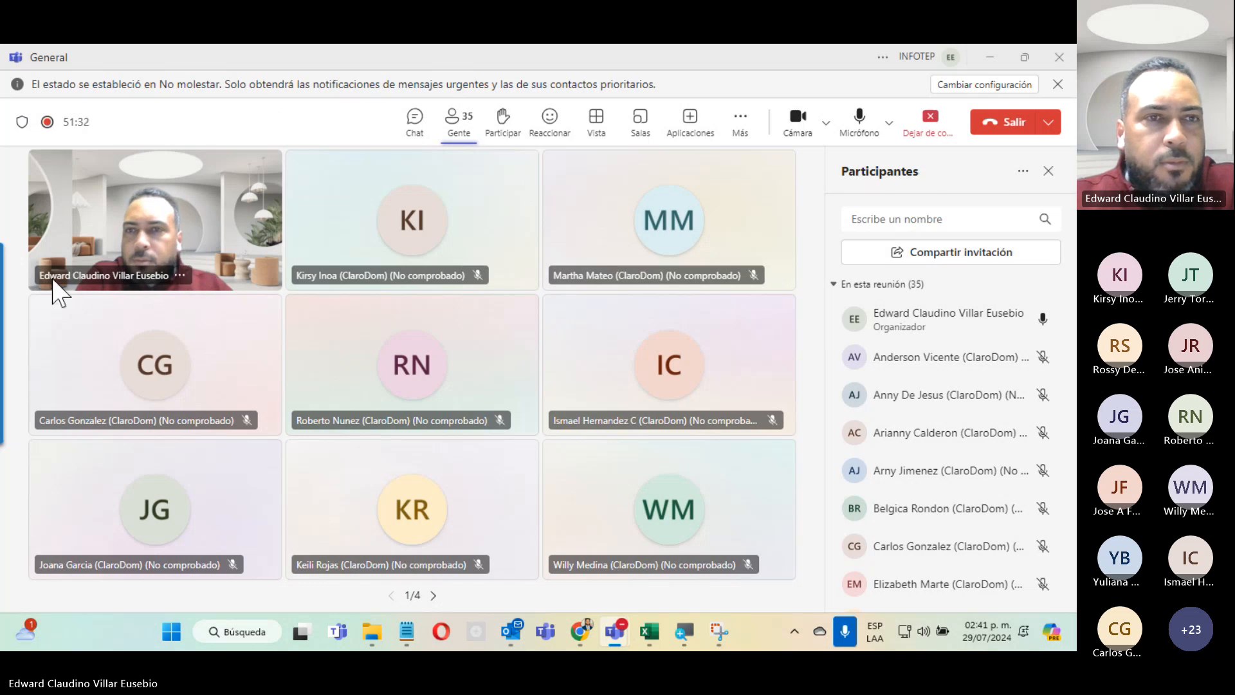
pyautogui.moveTo(53, 120)
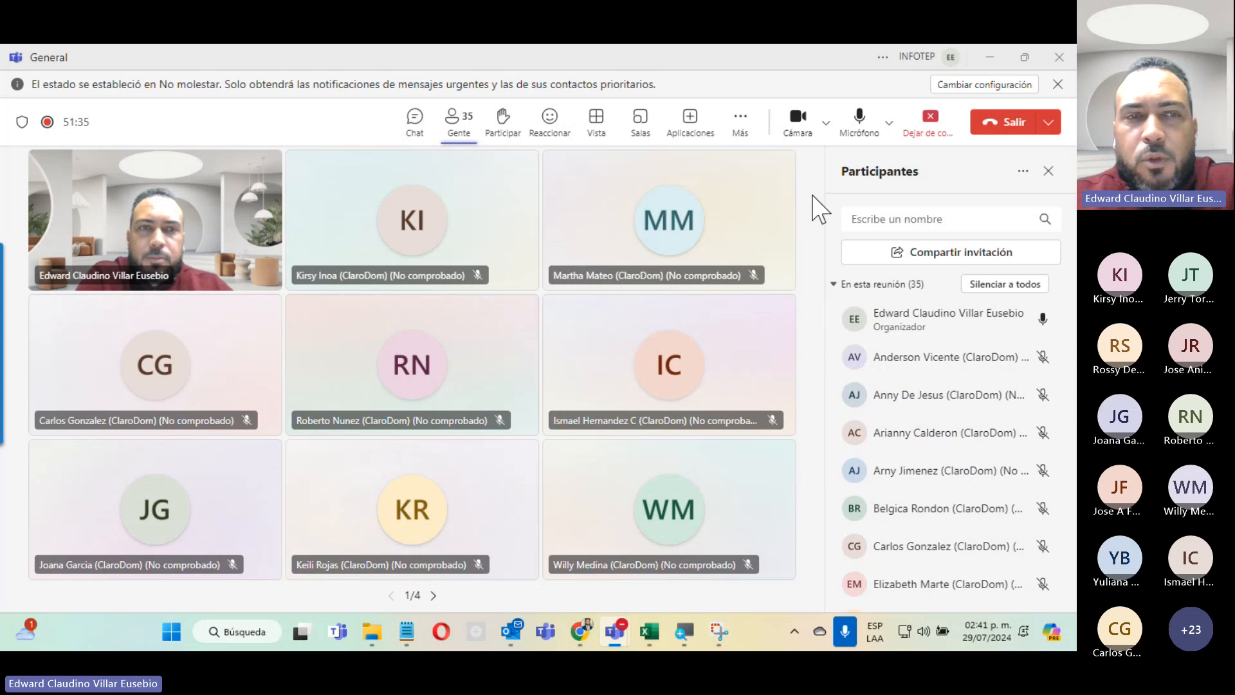
pyautogui.click(990, 56)
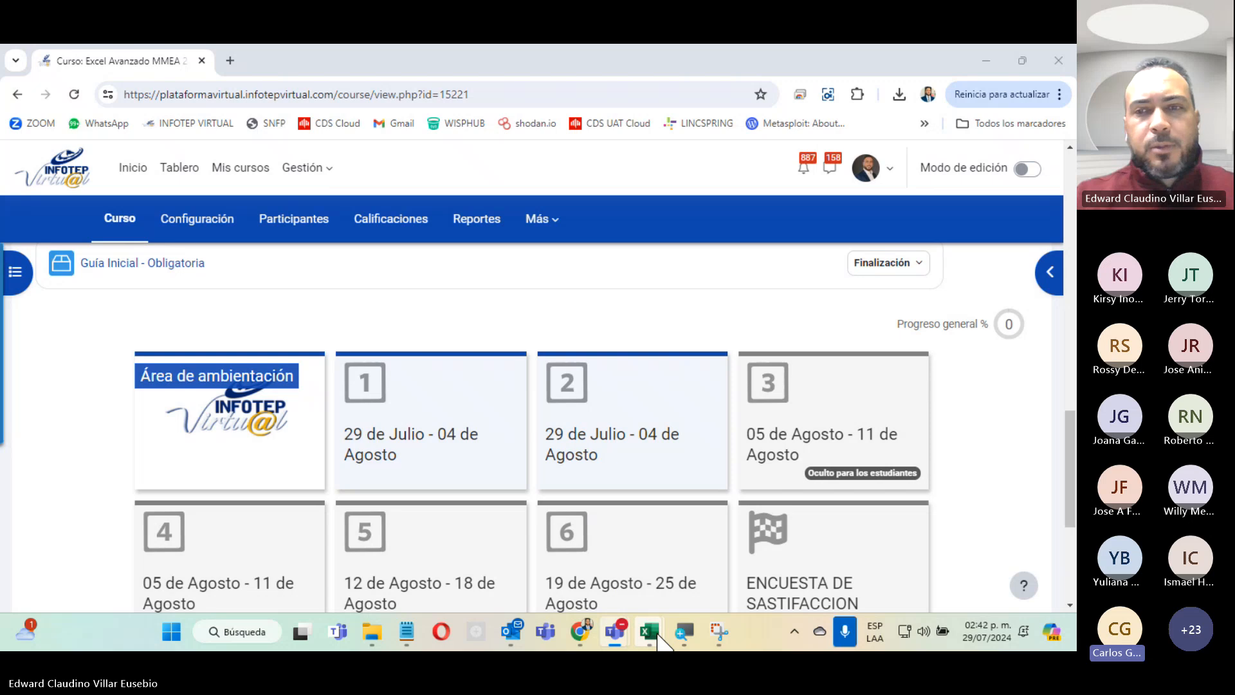
# Switch back to the Unidad 2 workbook, add CELL PHONE to the PRODUCTO slicer selection on Hoja1 and delete the slicer.
pyautogui.moveTo(658, 634)
pyautogui.click(927, 535)
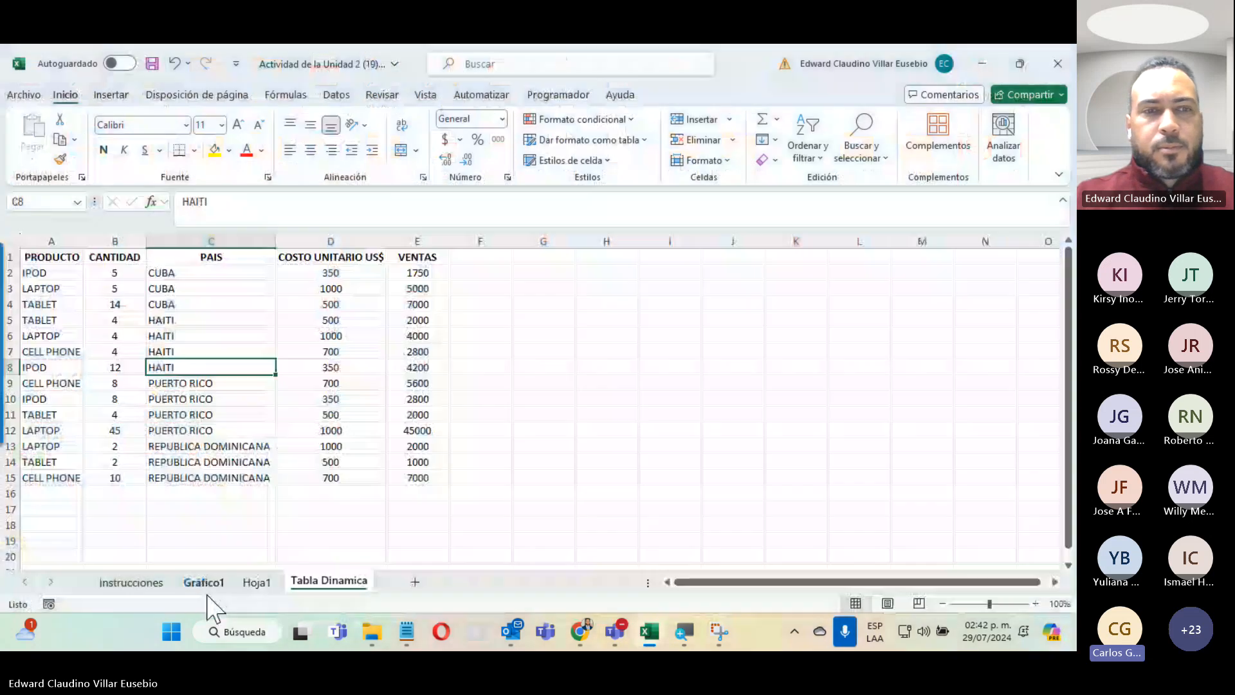
pyautogui.click(204, 583)
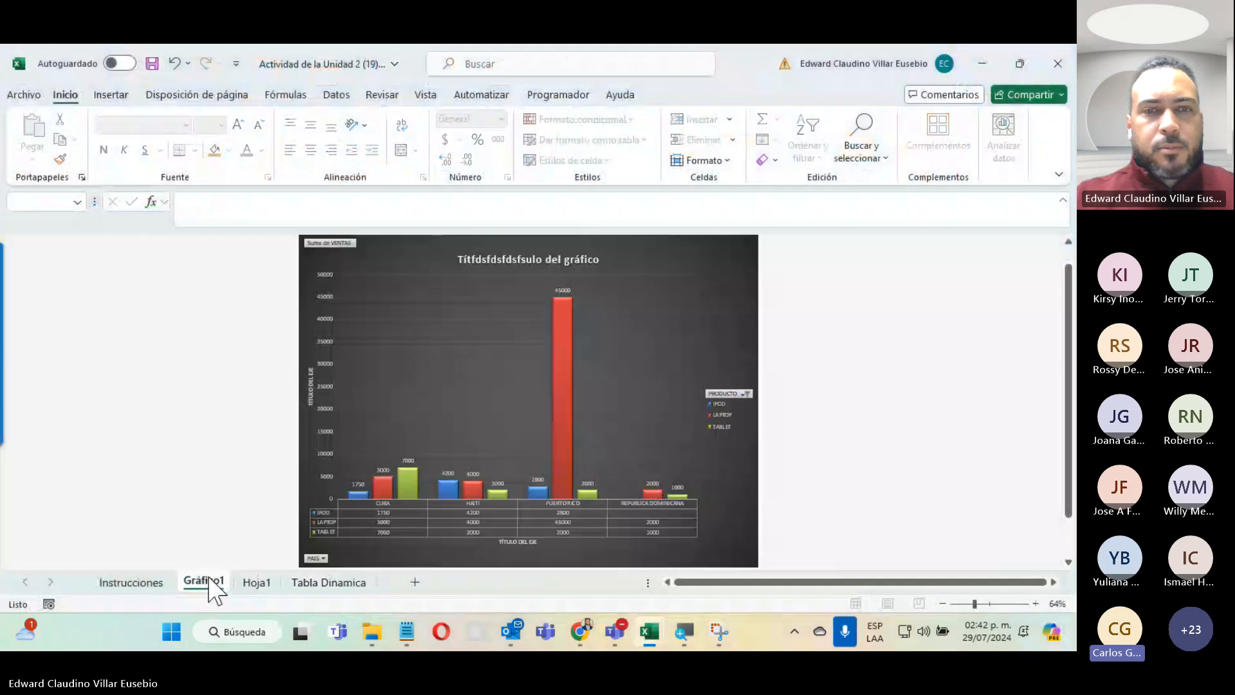
pyautogui.click(249, 582)
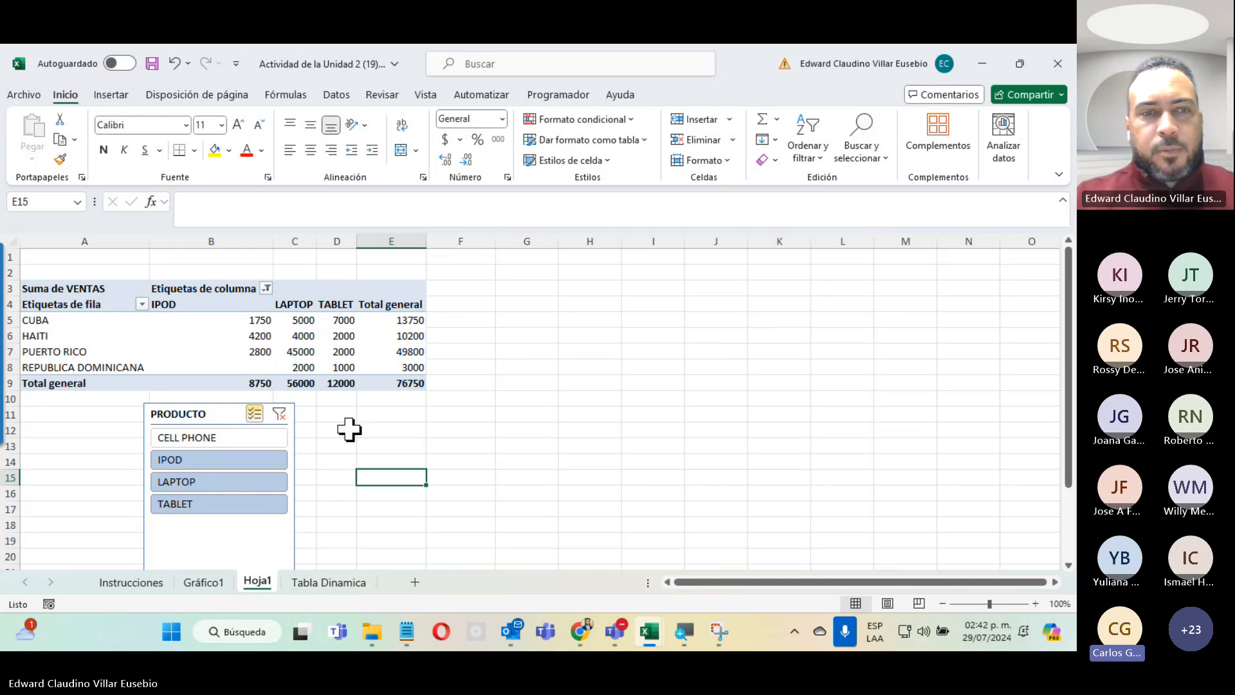
pyautogui.click(252, 434)
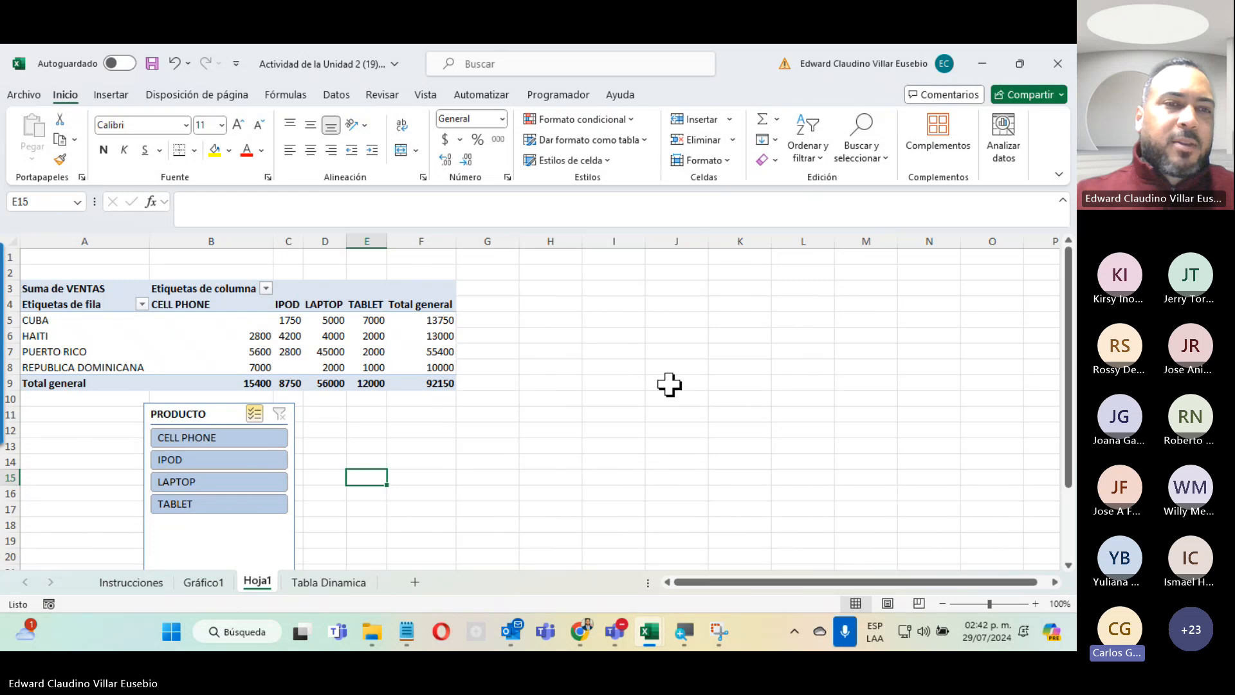
pyautogui.click(210, 413)
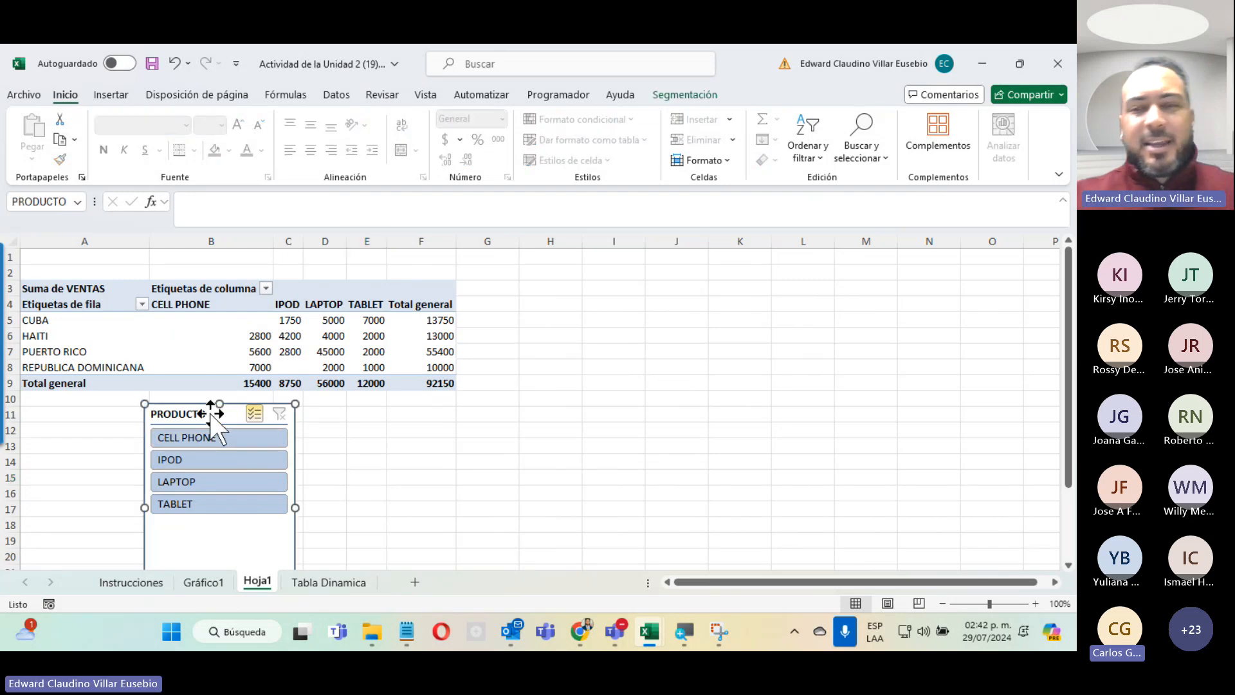
pyautogui.press('Delete')
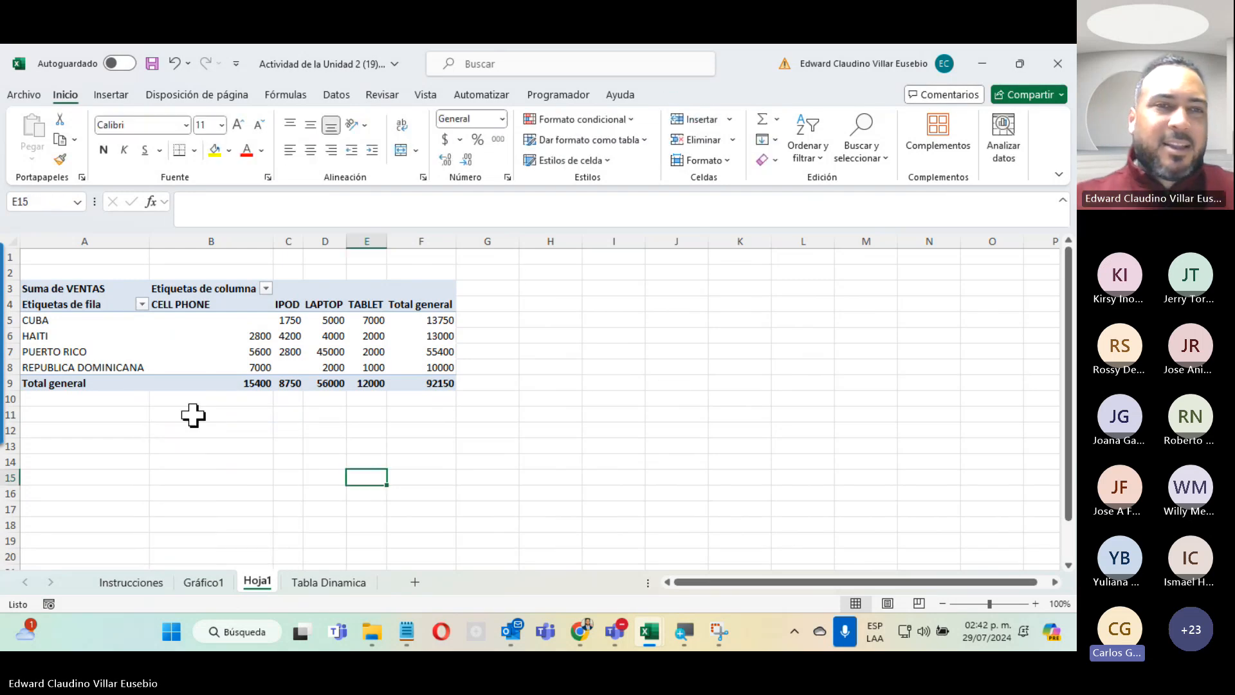
# Insert a PAIS slicer for the pivot table on Hoja1 and place it just below the table.
pyautogui.click(138, 348)
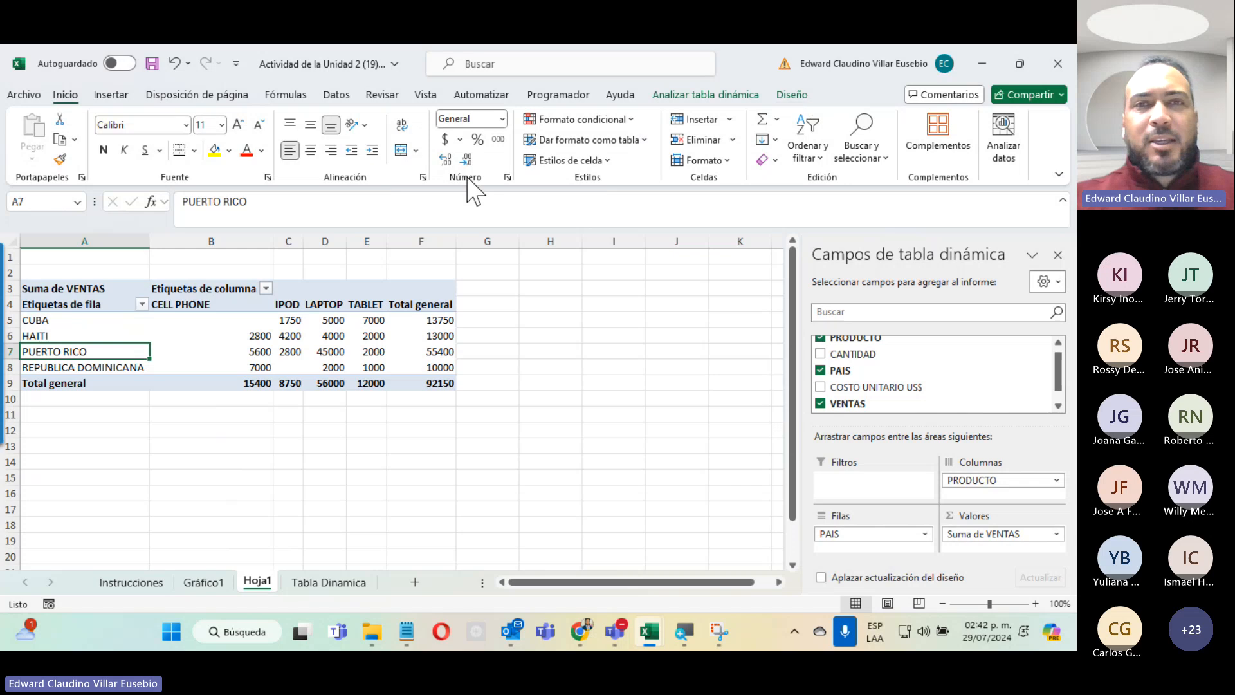
pyautogui.click(657, 97)
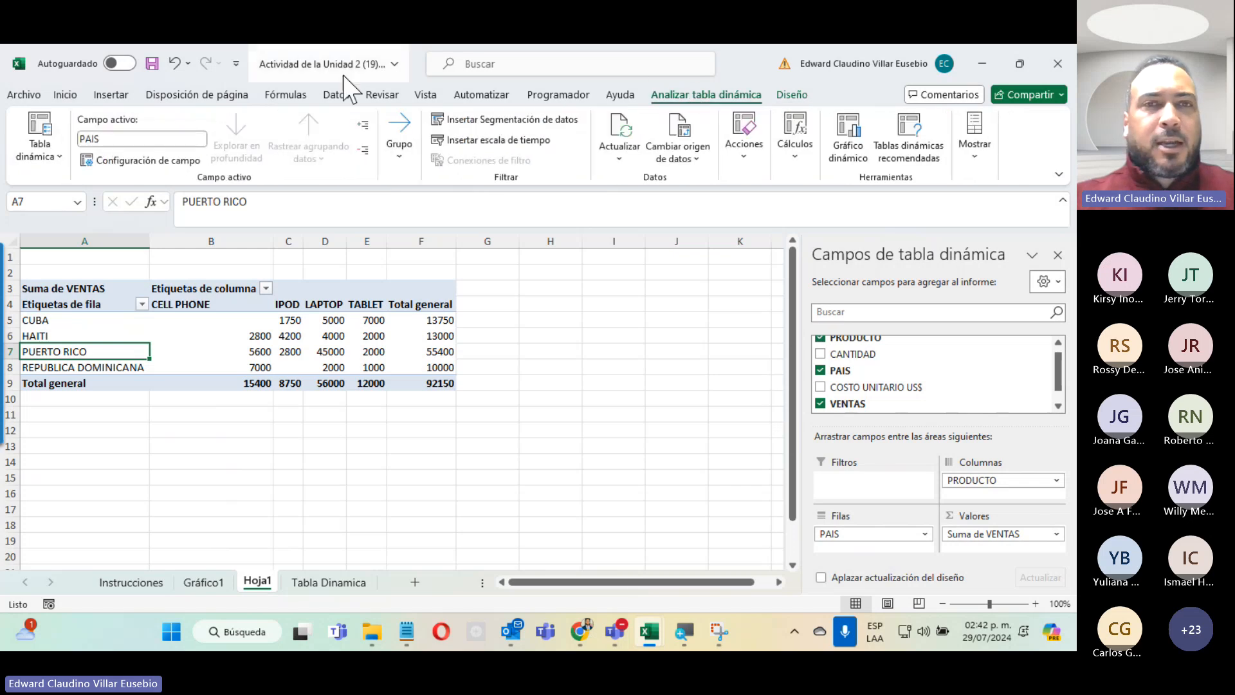
pyautogui.click(480, 122)
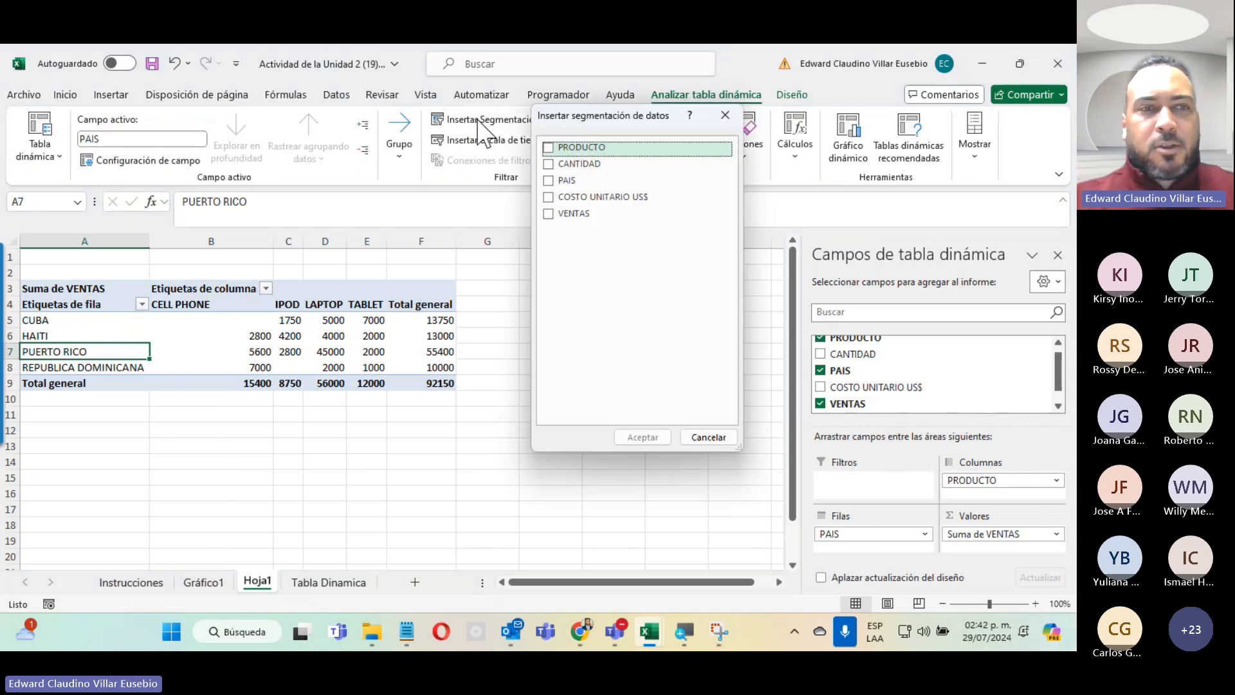
pyautogui.click(549, 180)
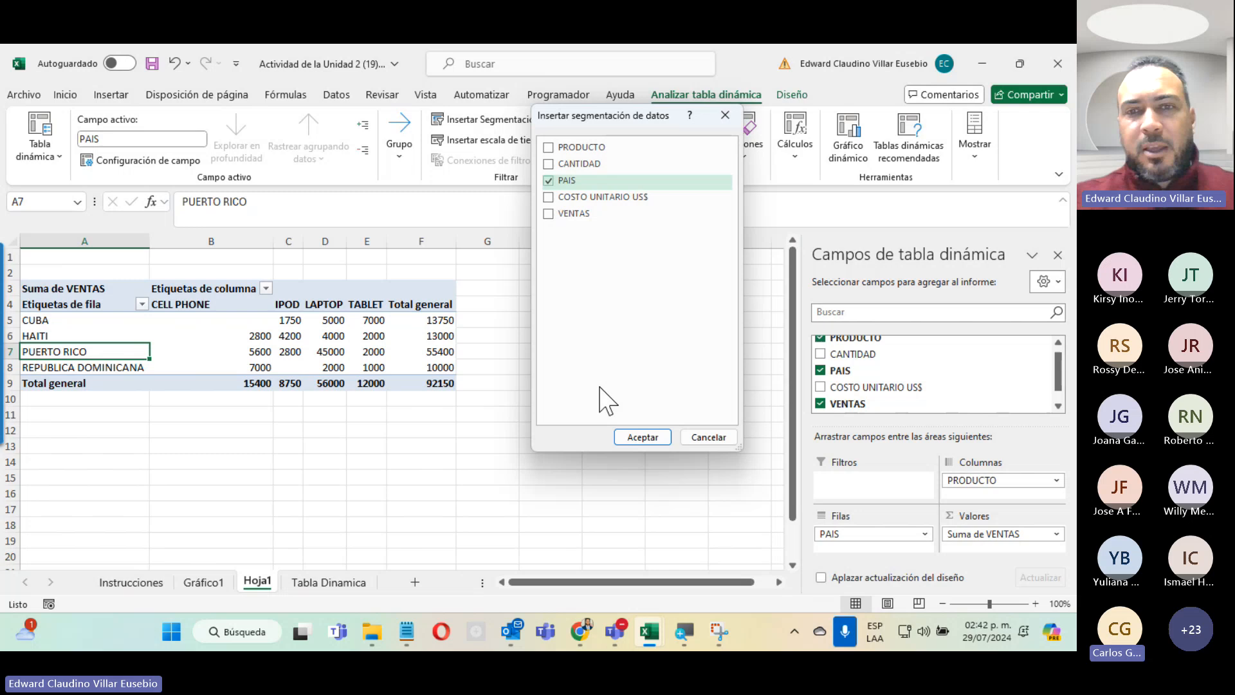
pyautogui.click(643, 438)
pyautogui.moveTo(367, 322); pyautogui.dragTo(316, 389)
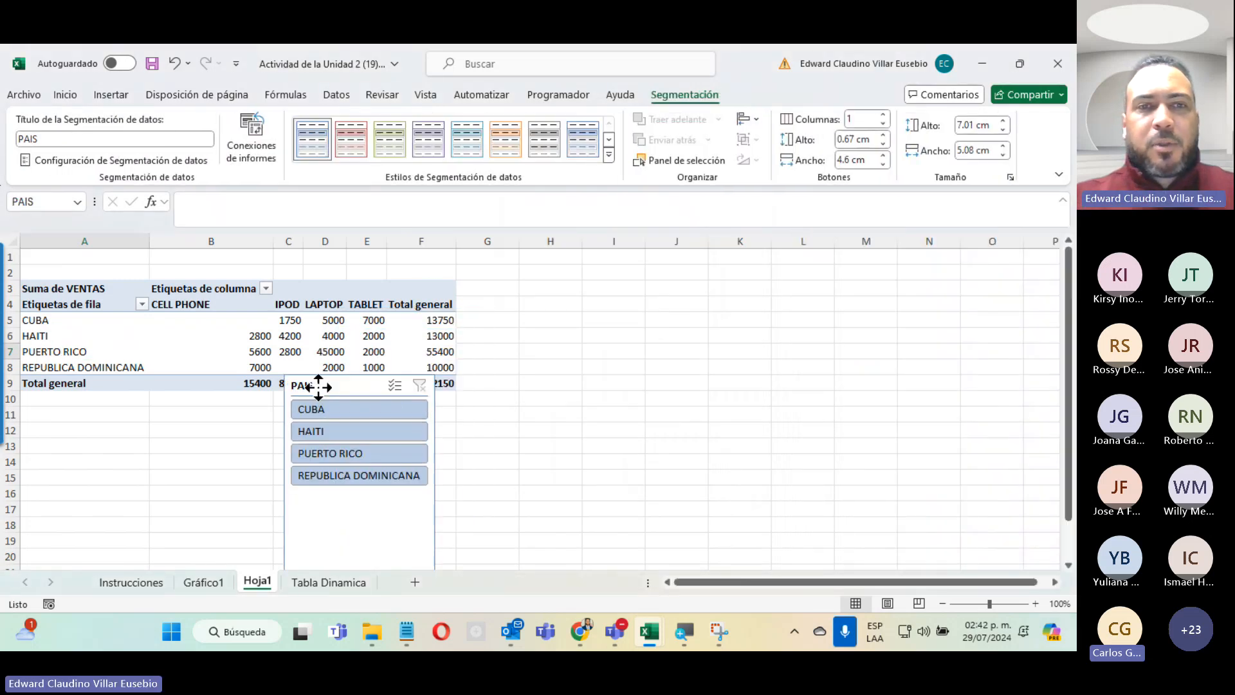
# Turn on multiple selection in the PAIS slicer, filter out only HAITI, and check the pivot chart on the Gráfico1 sheet.
pyautogui.click(396, 386)
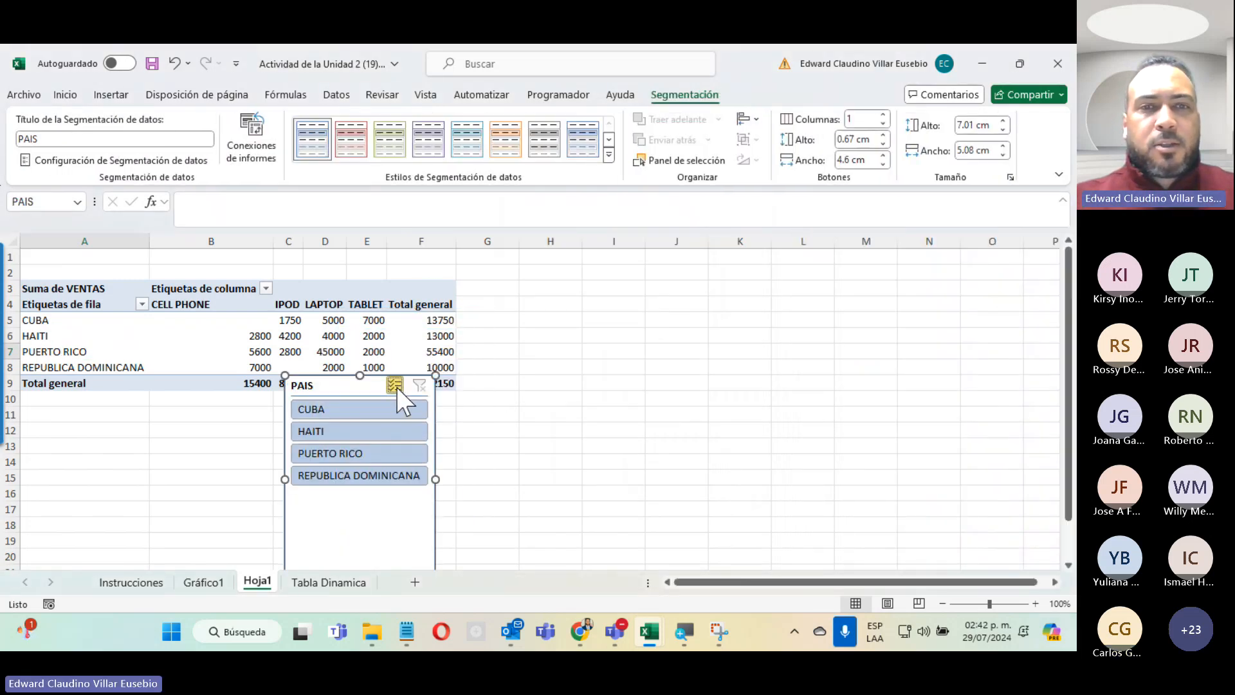
pyautogui.click(355, 477)
pyautogui.click(320, 438)
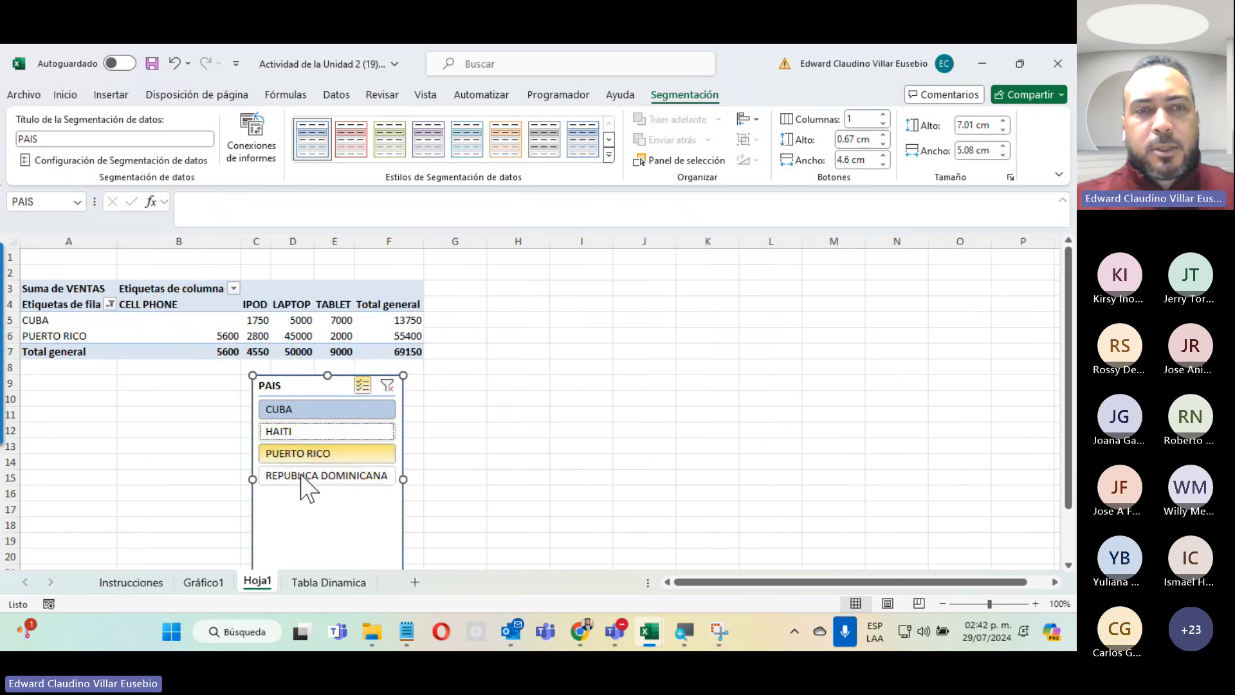
pyautogui.click(308, 476)
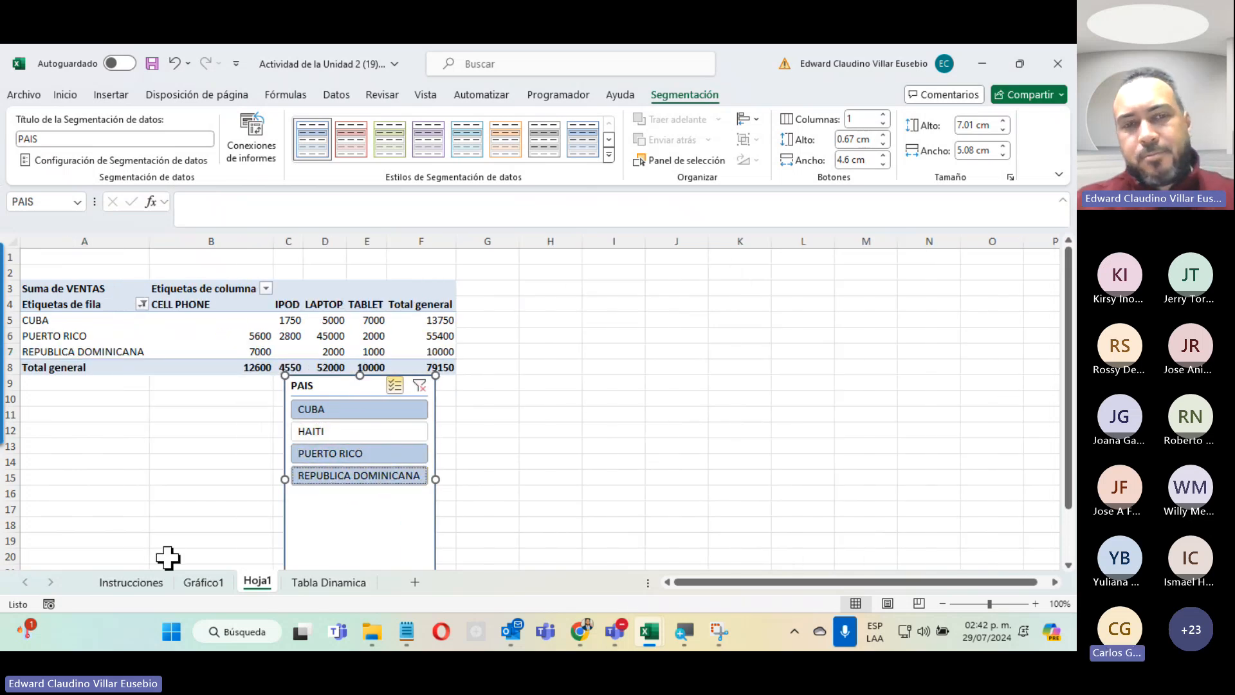
pyautogui.click(206, 582)
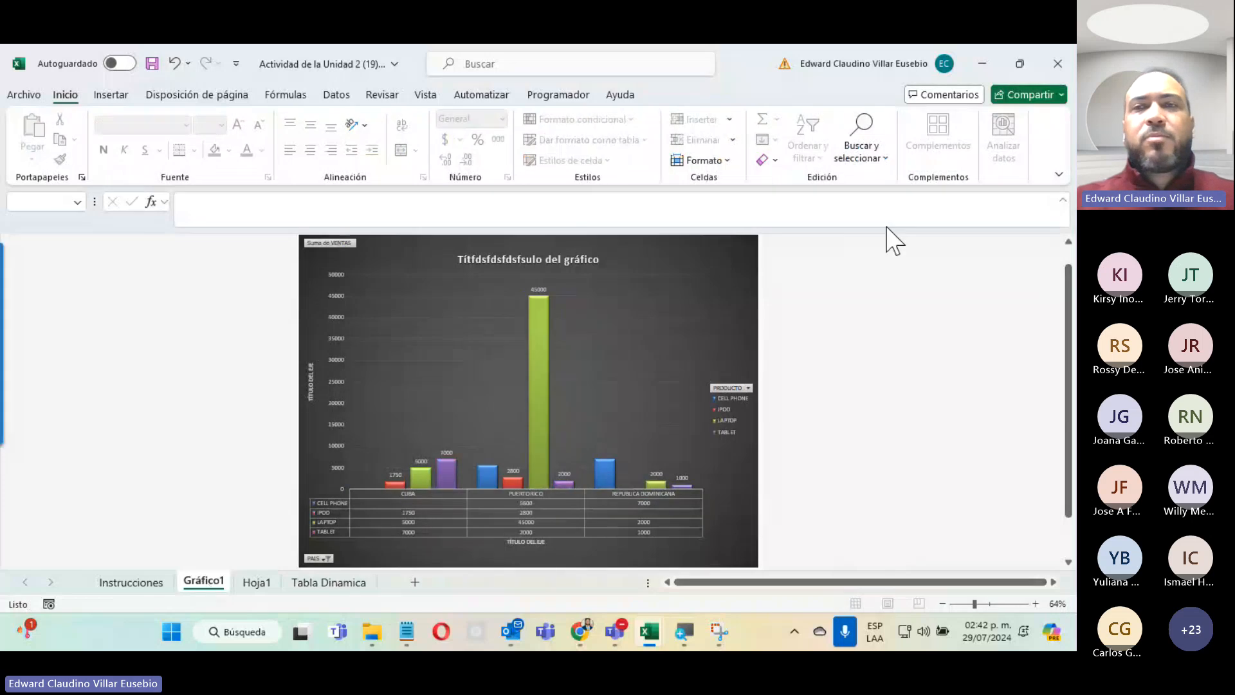
# Minimize the workbook to look over the unit sections on the course page, then check the Teams meeting window and minimize it.
pyautogui.click(982, 64)
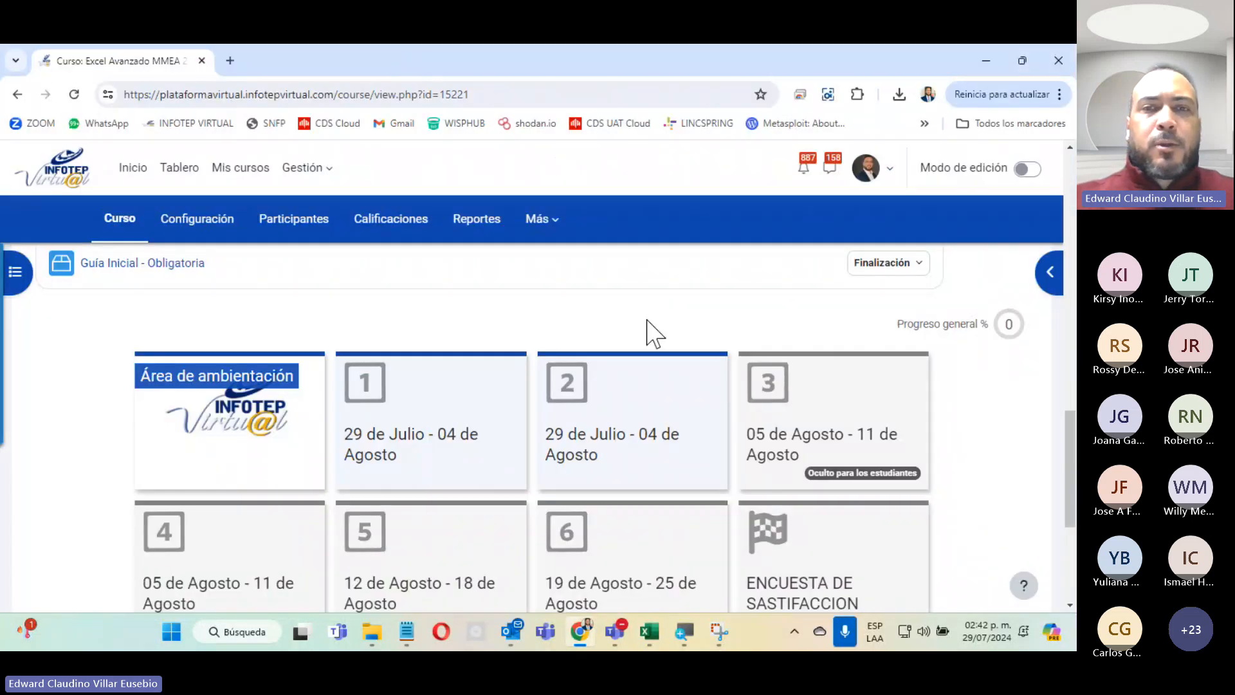
pyautogui.scroll(4, 606, 442)
pyautogui.scroll(-7, 608, 444)
pyautogui.scroll(-2, 618, 450)
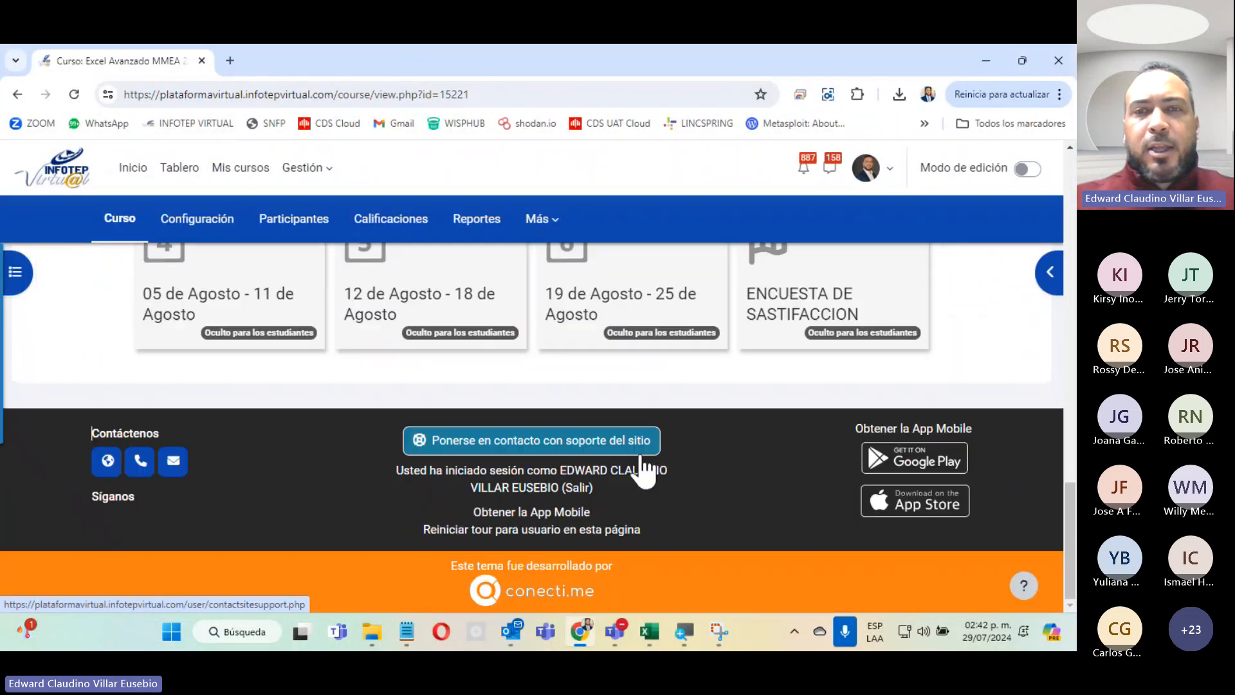
pyautogui.scroll(7, 639, 450)
pyautogui.scroll(-3, 708, 444)
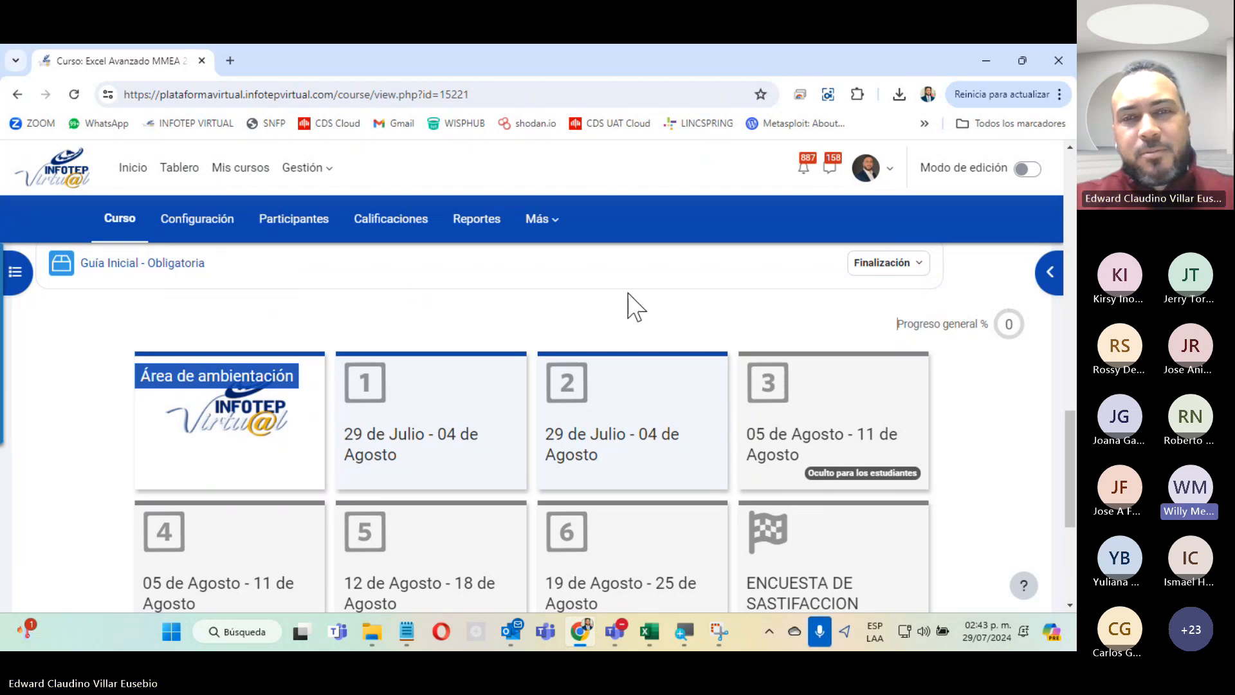
pyautogui.hotkey('alt', 'Tab')
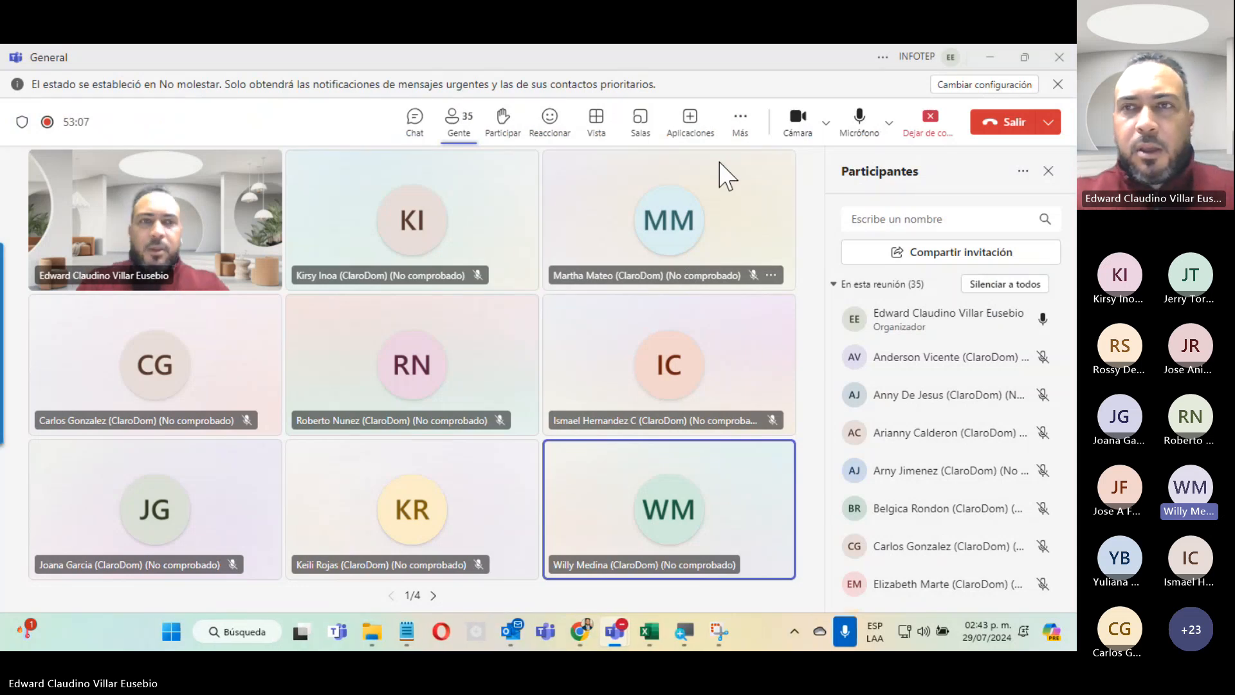
pyautogui.click(994, 58)
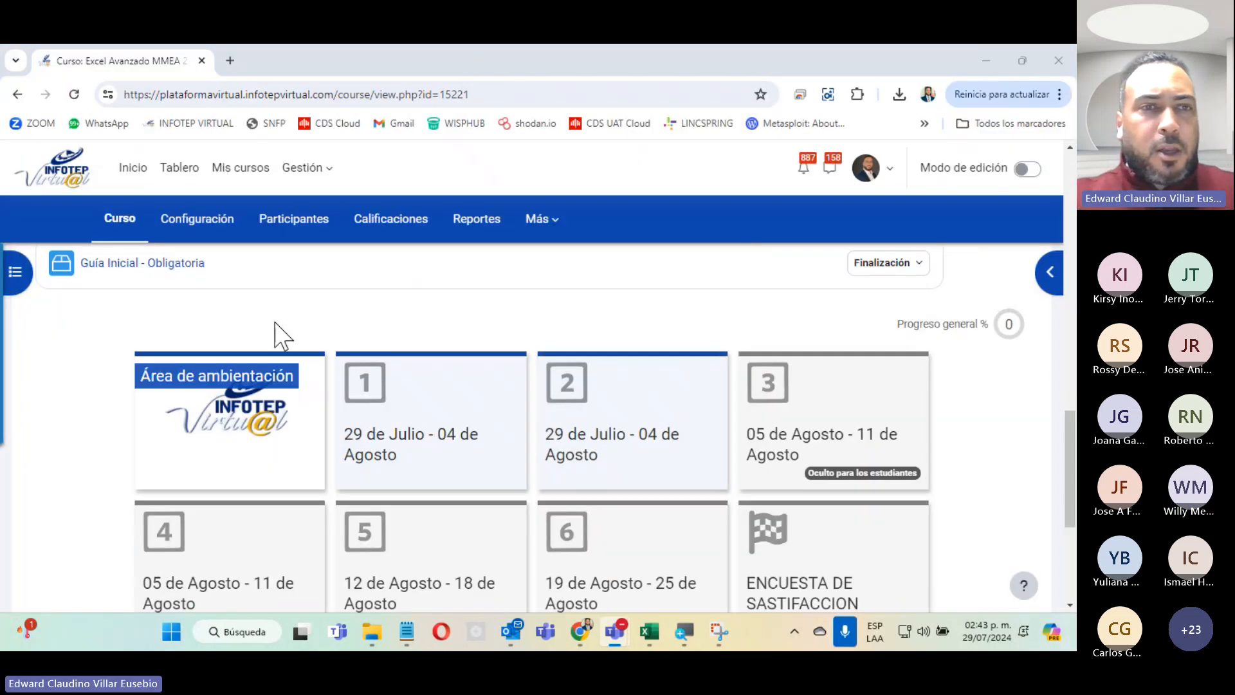
# Open the course's Área de ambientación section and open its WhatsApp group invitation link in a new browser tab.
pyautogui.moveTo(216, 418)
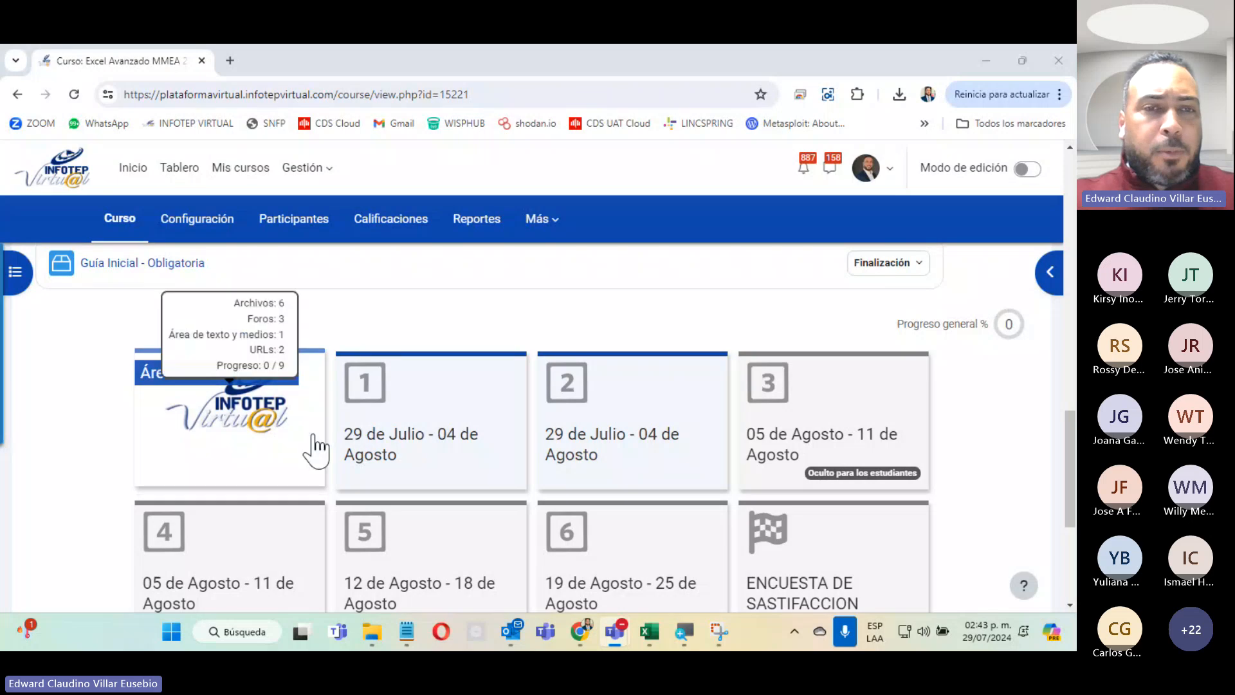
pyautogui.click(252, 454)
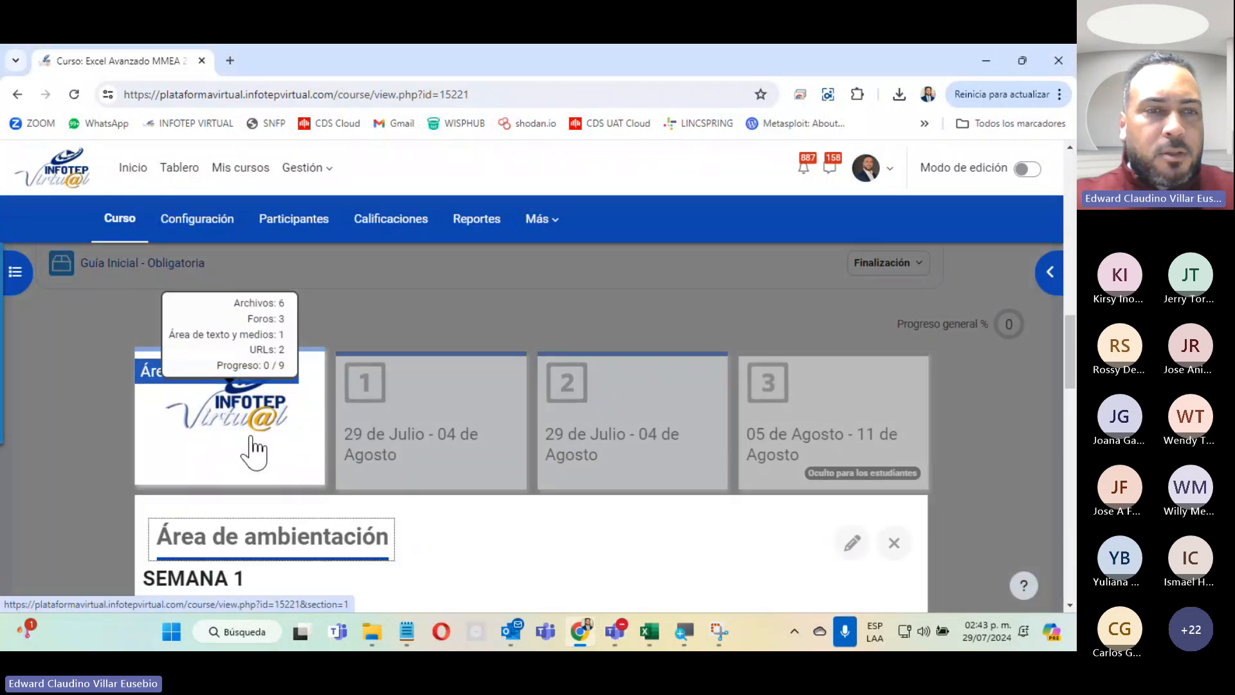
pyautogui.scroll(-5, 232, 409)
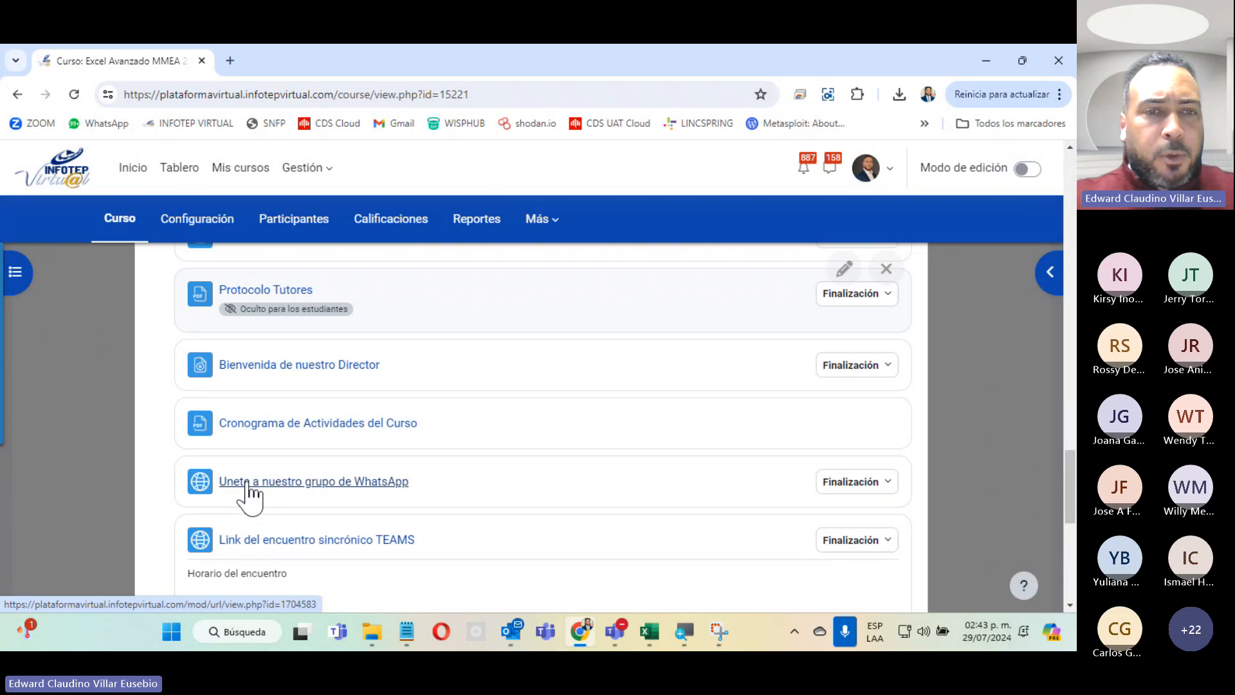
pyautogui.click(396, 482)
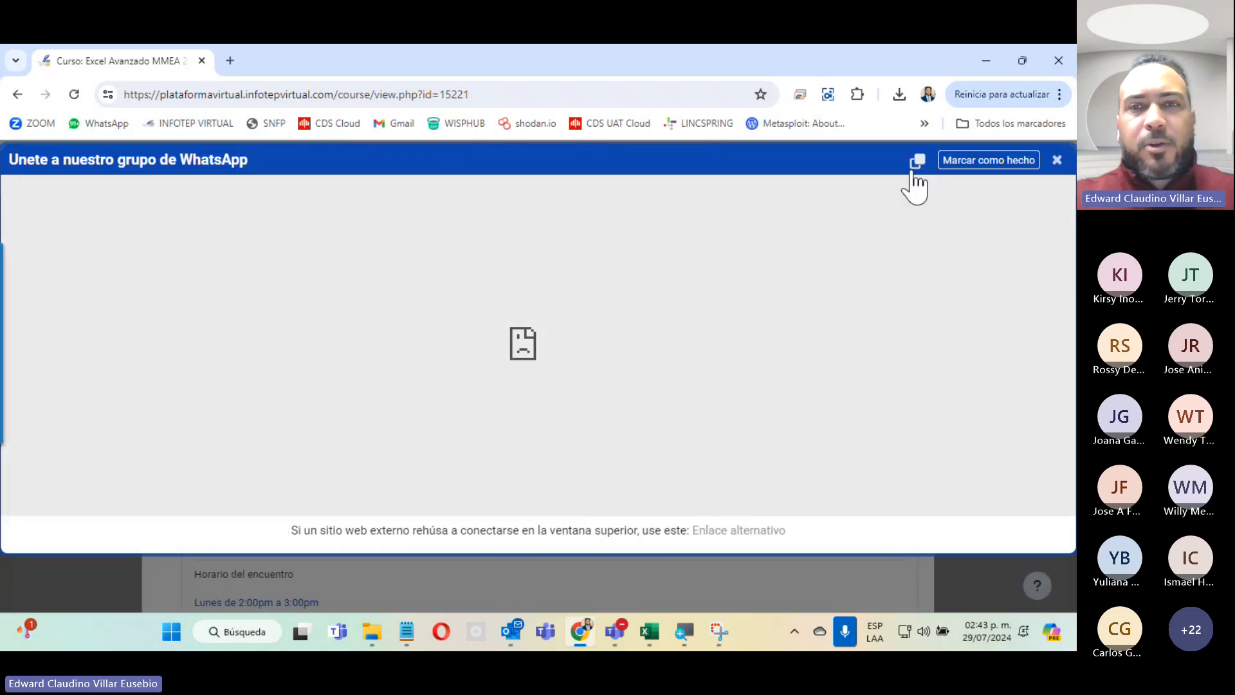
pyautogui.click(913, 173)
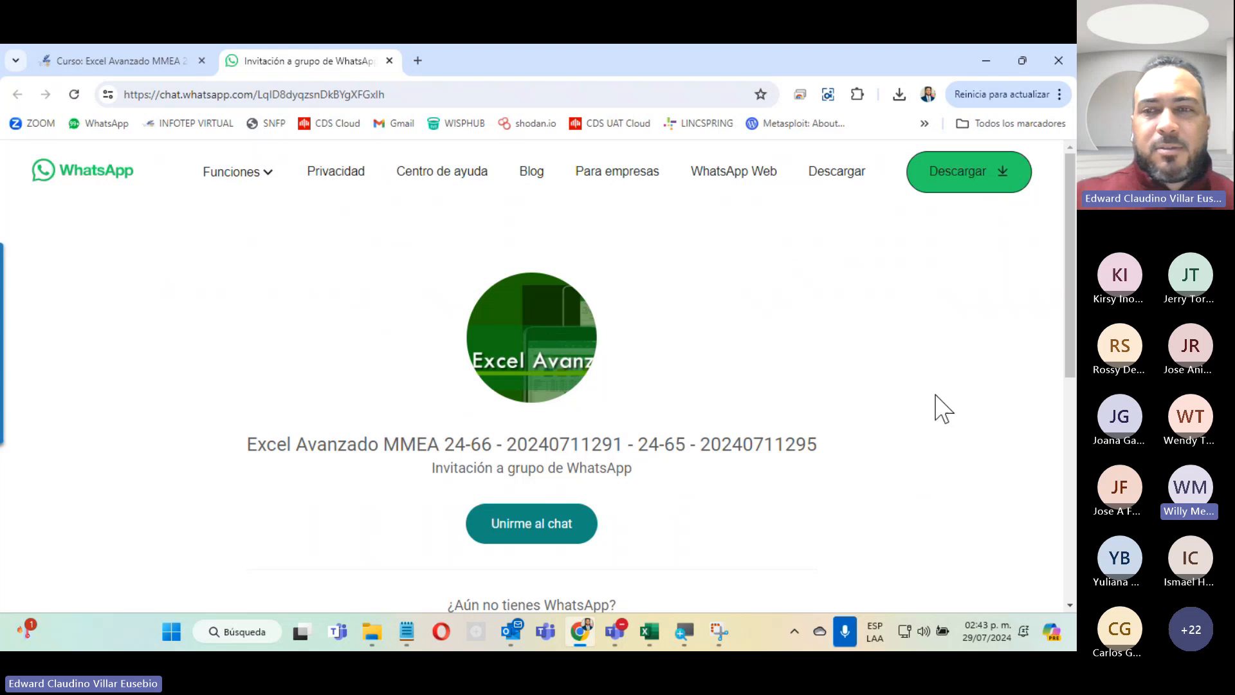